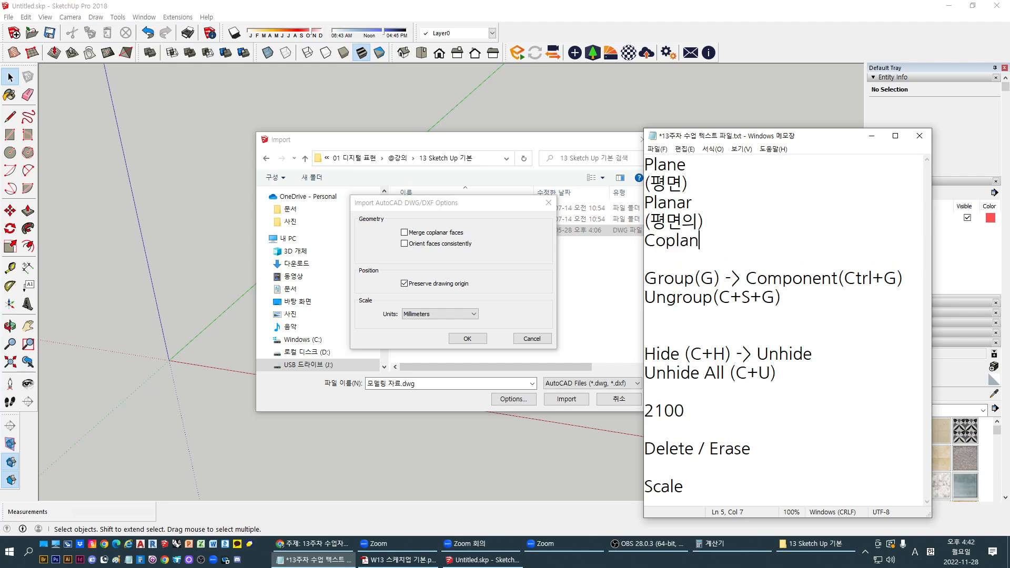
# Finish the note's word as 'Coplanar' and switch the input language back to English
pyautogui.write('ar')
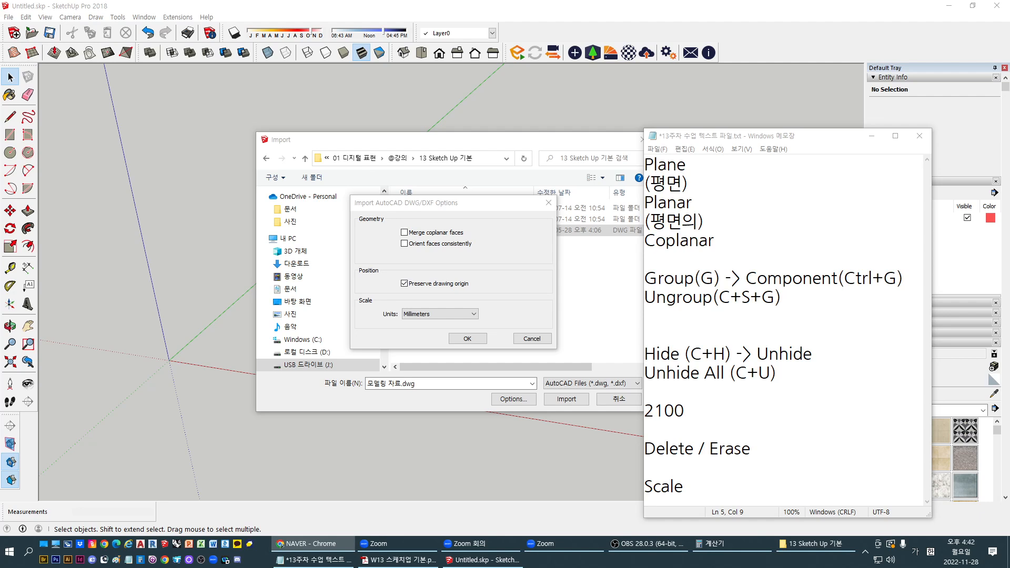
pyautogui.press('Hangul')
pyautogui.moveTo(367, 0); pyautogui.dragTo(368, 5)
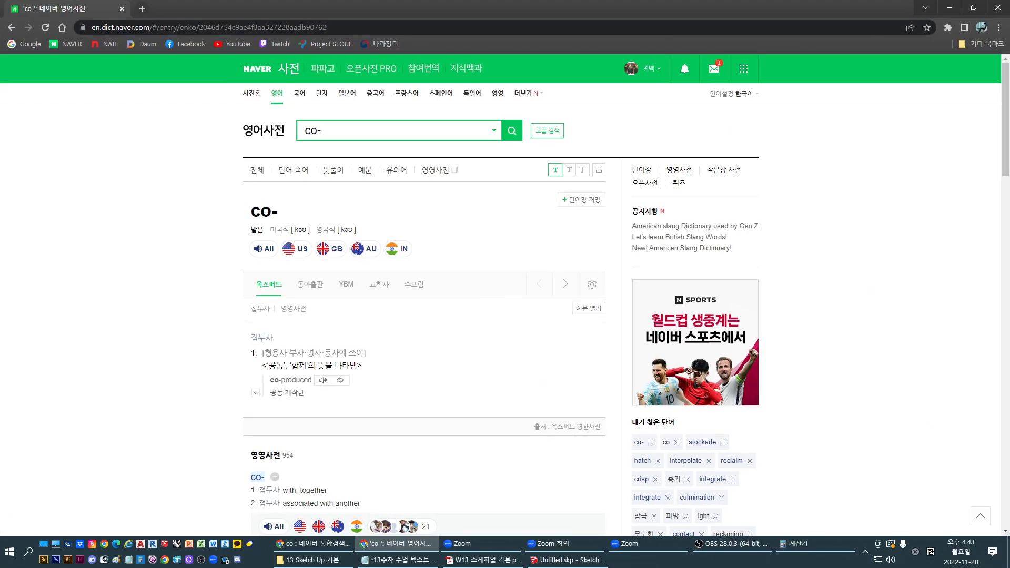
pyautogui.moveTo(267, 367); pyautogui.dragTo(319, 366)
pyautogui.click(472, 394)
pyautogui.moveTo(389, 4); pyautogui.dragTo(1009, 62)
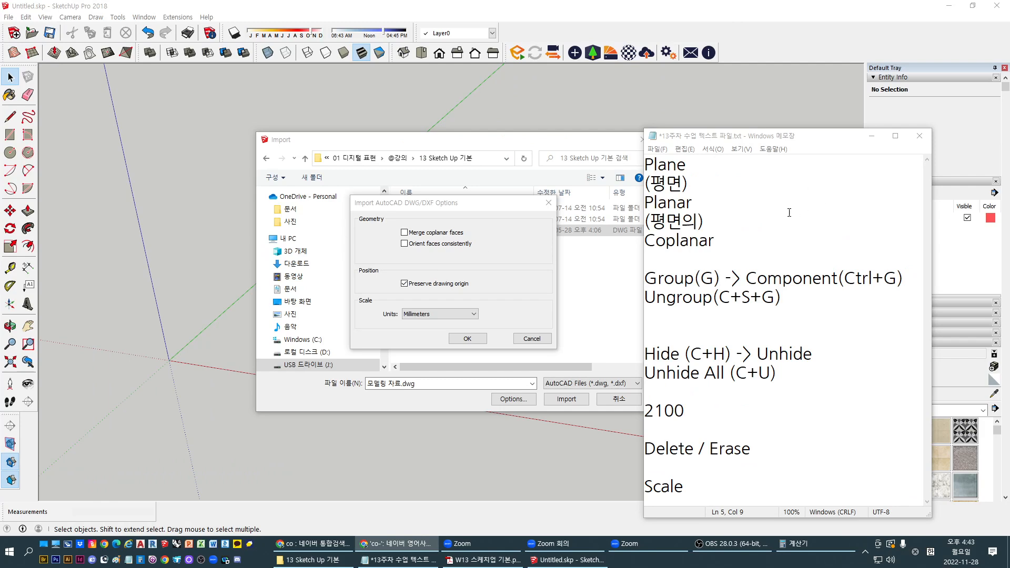
# Add '(같은 평면의)' on a new line under Coplanar, then check Merge coplanar faces
pyautogui.click(713, 240)
pyautogui.press('Return')
pyautogui.write('(')
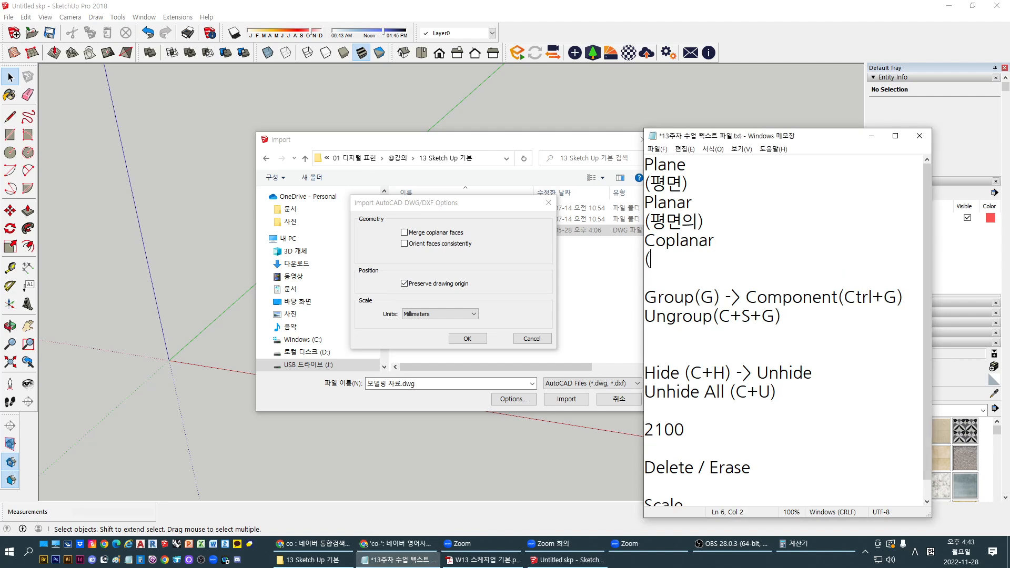
pyautogui.press('Hangul')
pyautogui.write('ㄱ같은 평')
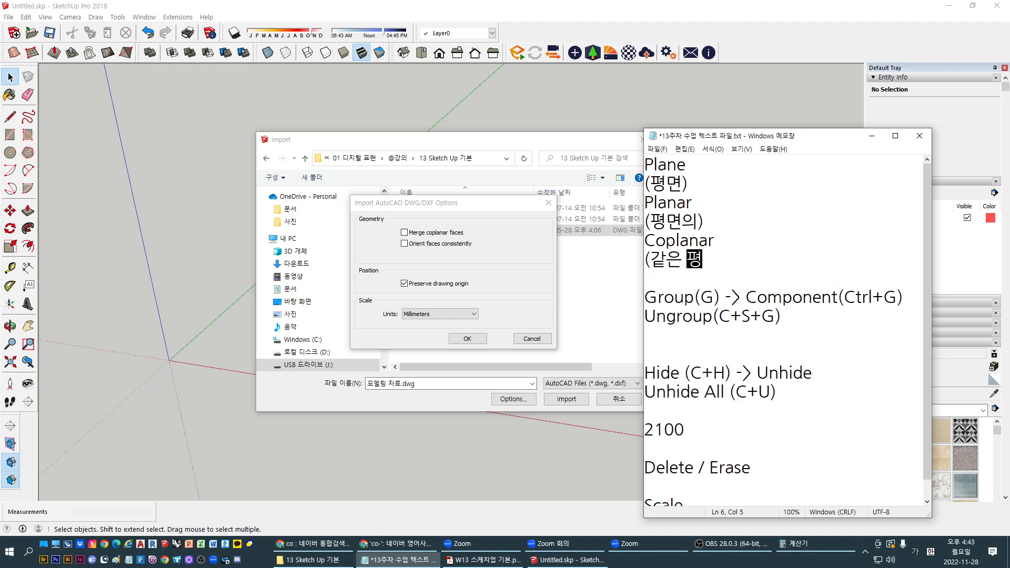
pyautogui.write('면의)')
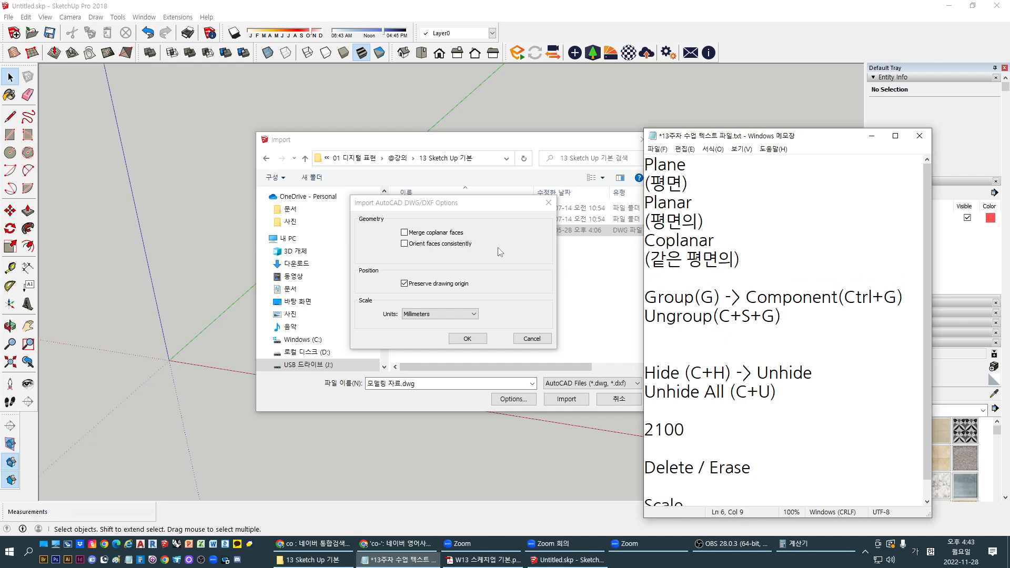
pyautogui.click(457, 236)
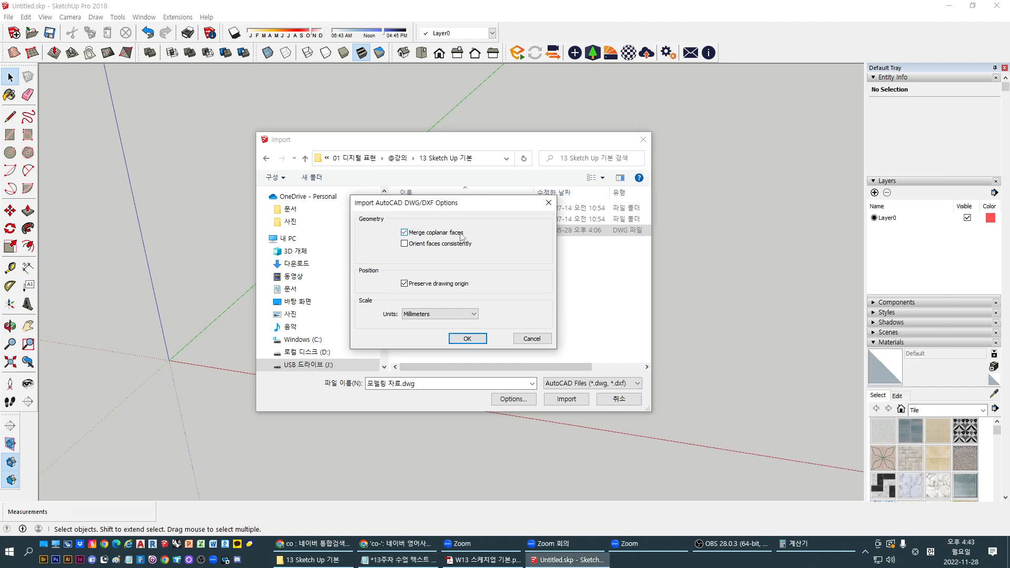
# Uncheck Merge coplanar faces, keep Millimeters, and confirm the DWG import options
pyautogui.click(454, 234)
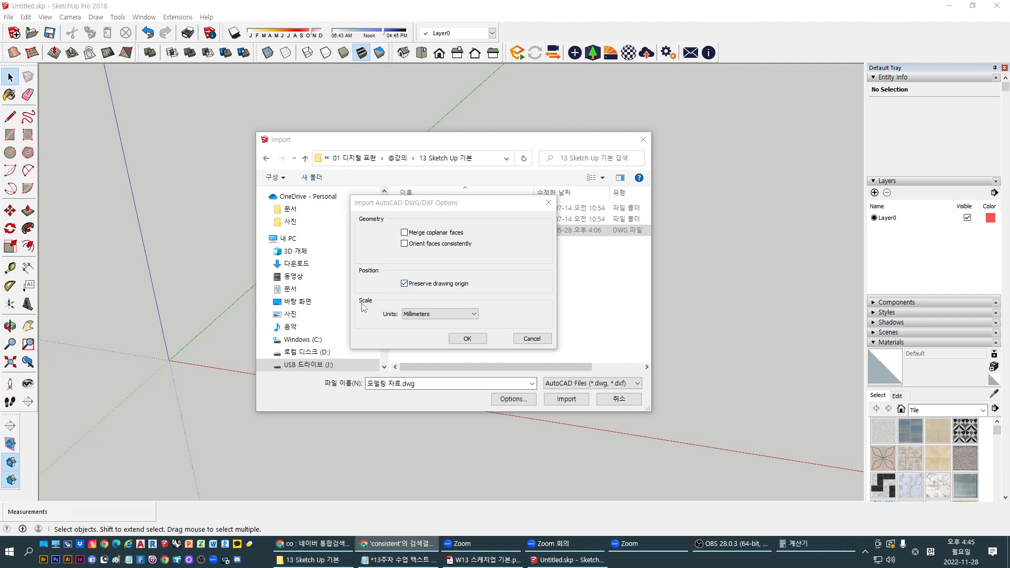
pyautogui.press('ctrl')
pyautogui.press('ctrl')
pyautogui.press('ctrl')
pyautogui.press('ctrl')
pyautogui.click(467, 339)
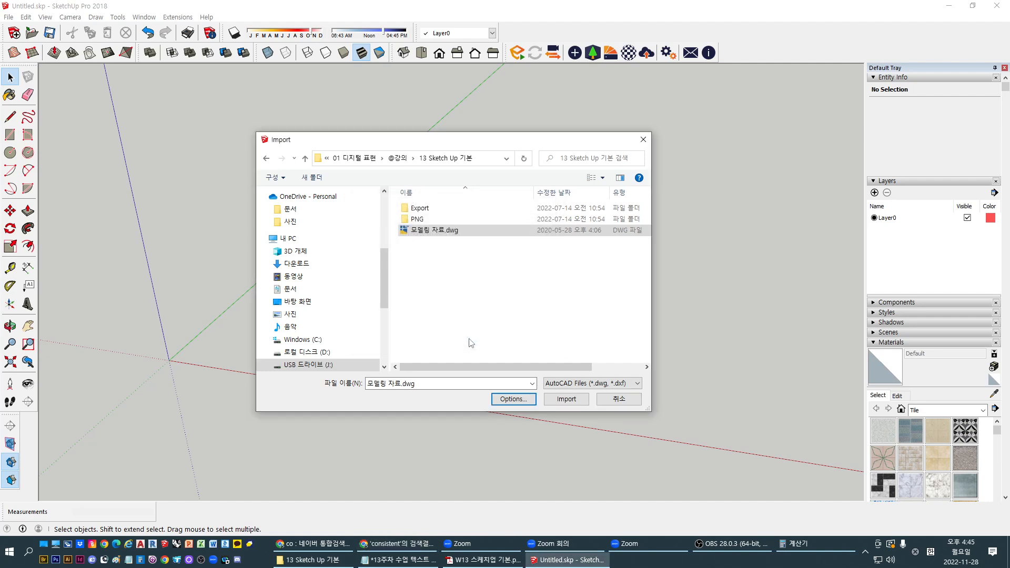
# Import 모델링 자료.dwg and dismiss the import results summary
pyautogui.click(437, 231)
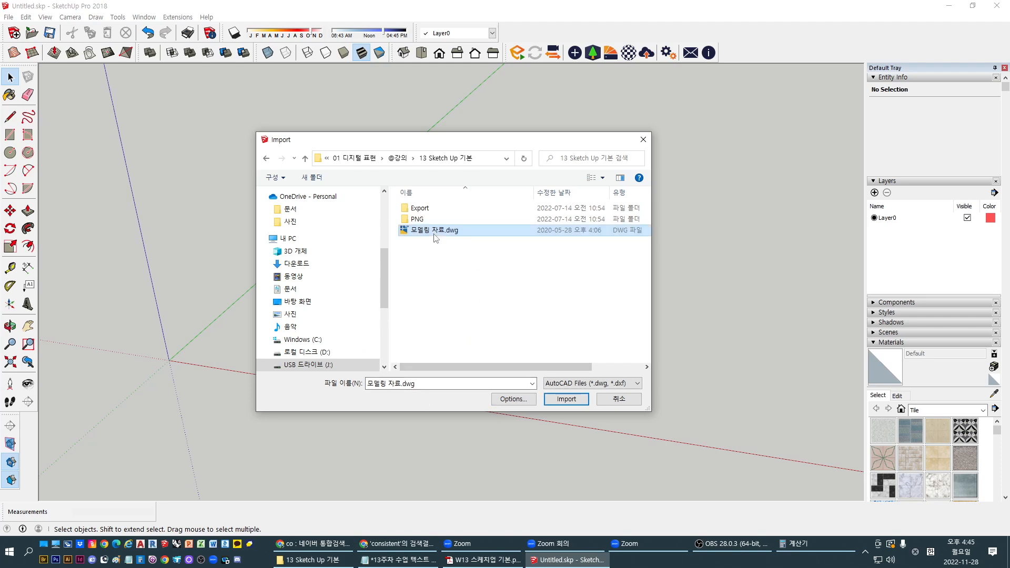
pyautogui.click(565, 399)
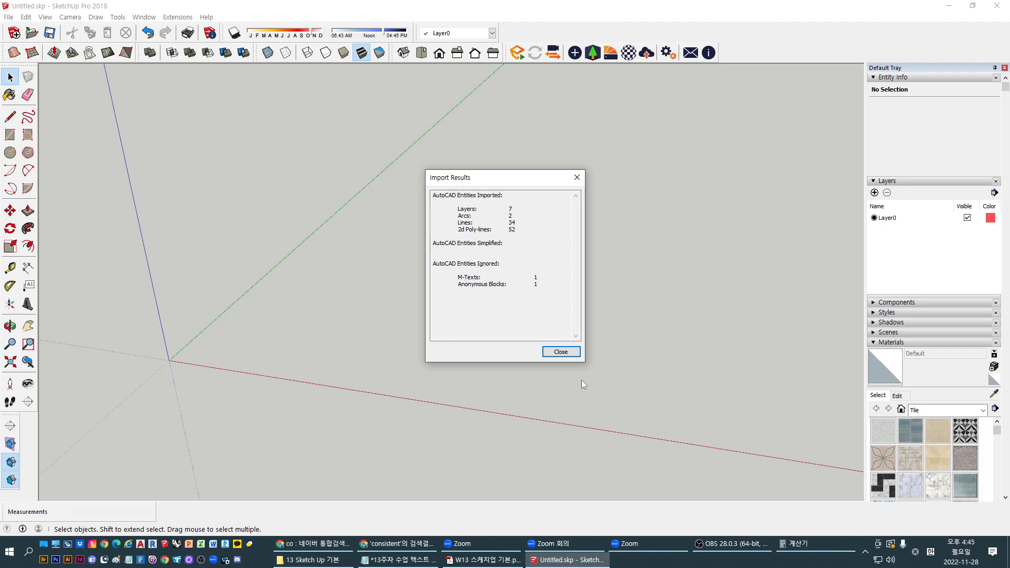
pyautogui.click(560, 352)
# Show the imported floor plan in Top view and clear the selection
pyautogui.scroll(-6, 504, 364)
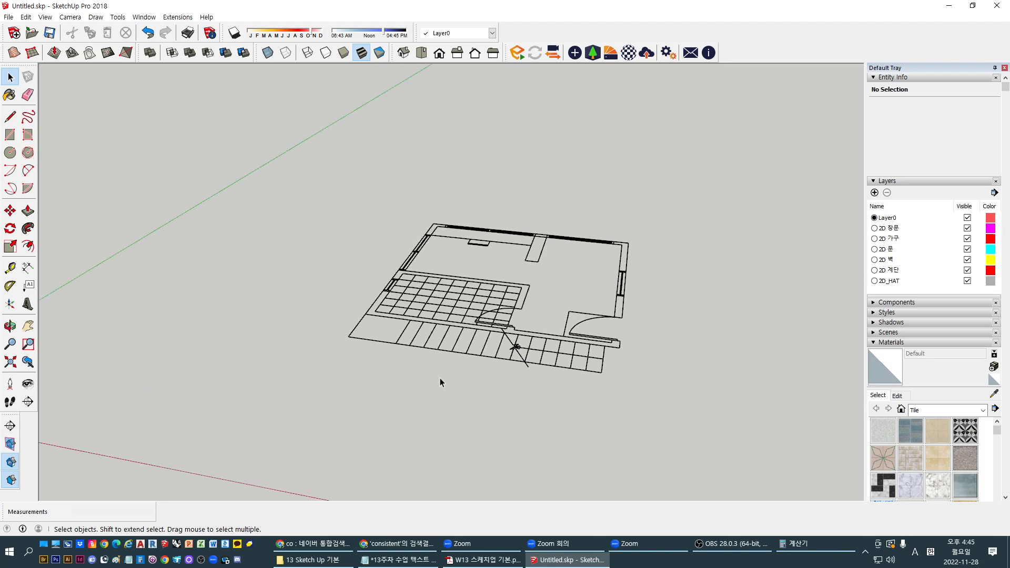
pyautogui.moveTo(556, 282); pyautogui.dragTo(579, 358, button='middle')
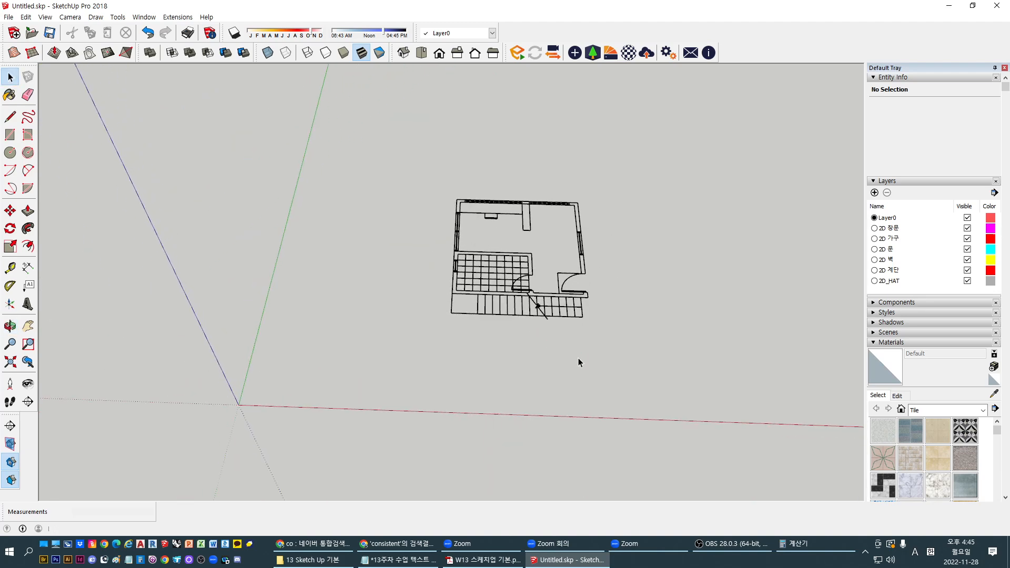
pyautogui.moveTo(353, 143); pyautogui.dragTo(708, 410)
pyautogui.moveTo(435, 312); pyautogui.dragTo(500, 317, button='middle')
pyautogui.scroll(2, 566, 289)
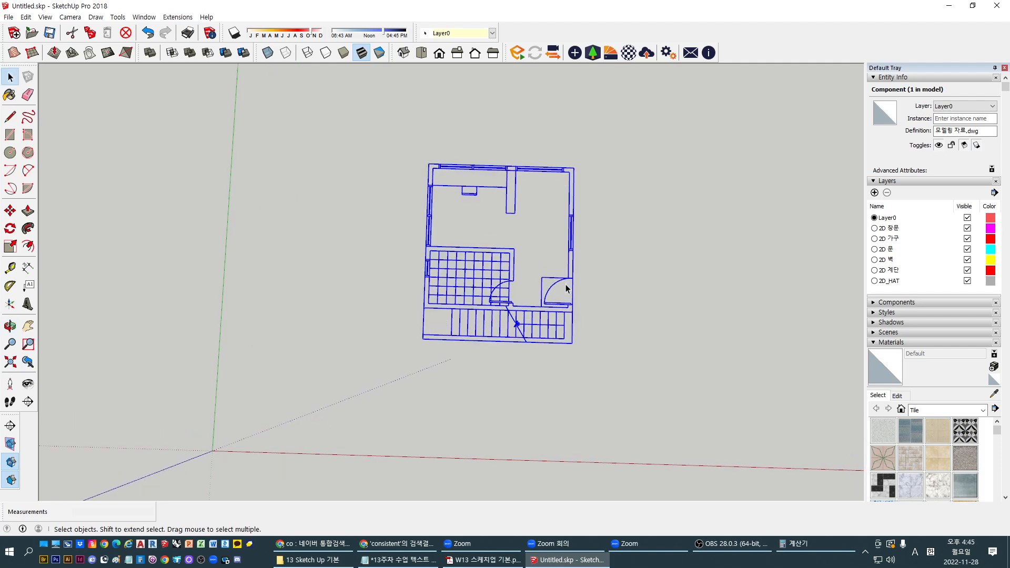
pyautogui.click(405, 53)
pyautogui.click(421, 52)
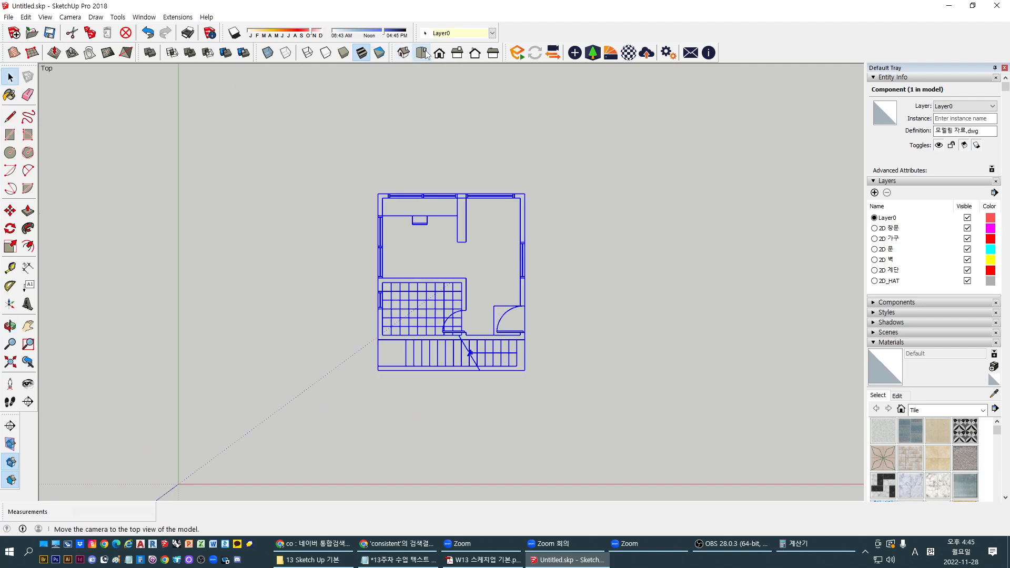
pyautogui.click(601, 324)
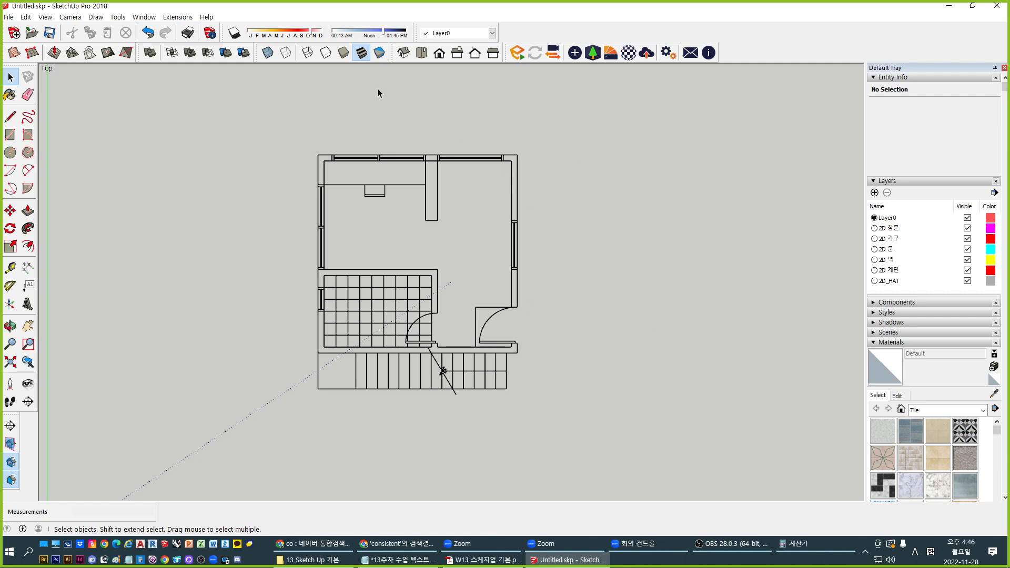
pyautogui.click(403, 53)
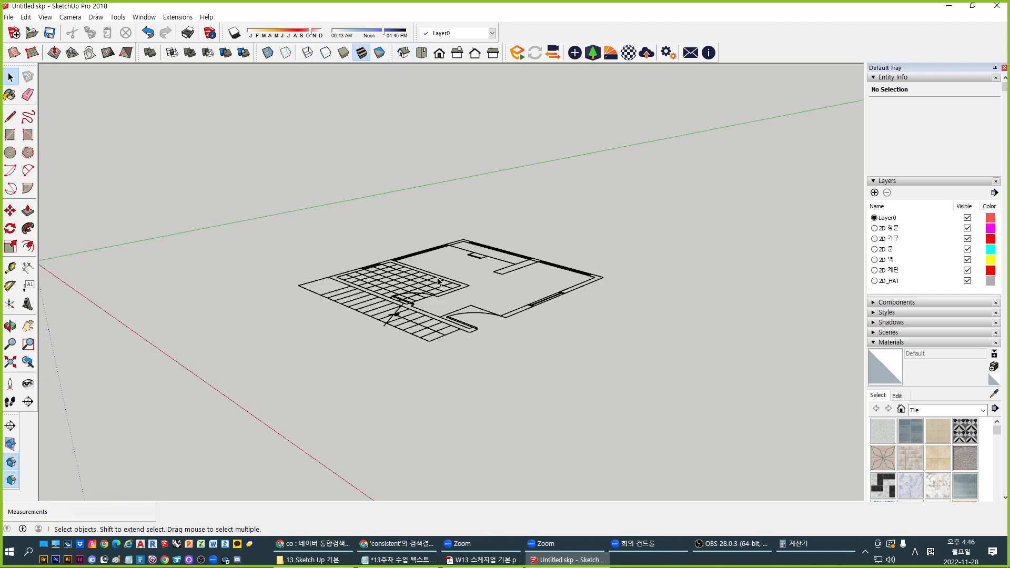
pyautogui.moveTo(439, 281); pyautogui.dragTo(506, 367, button='middle')
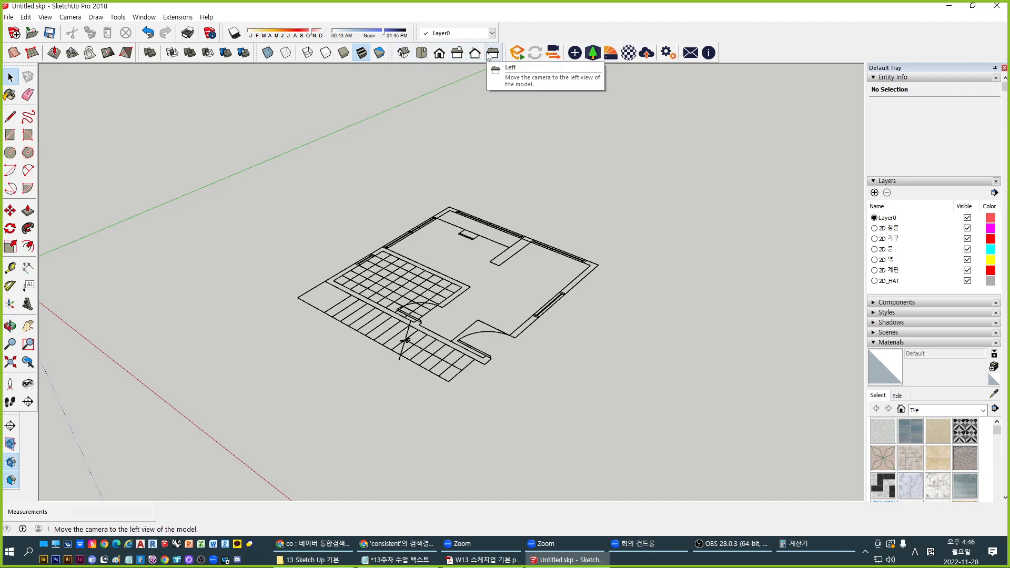
pyautogui.click(402, 53)
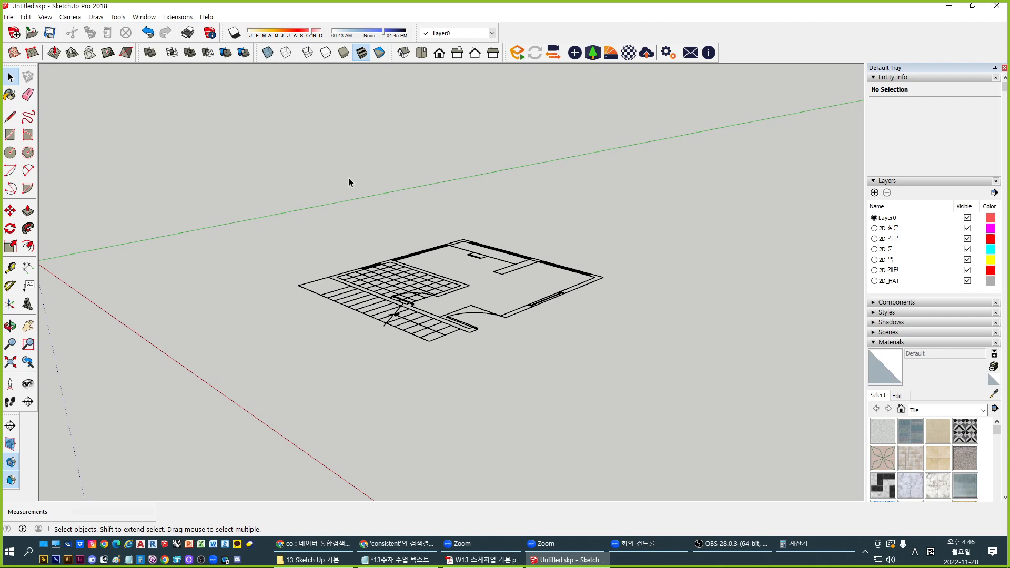
pyautogui.click(421, 54)
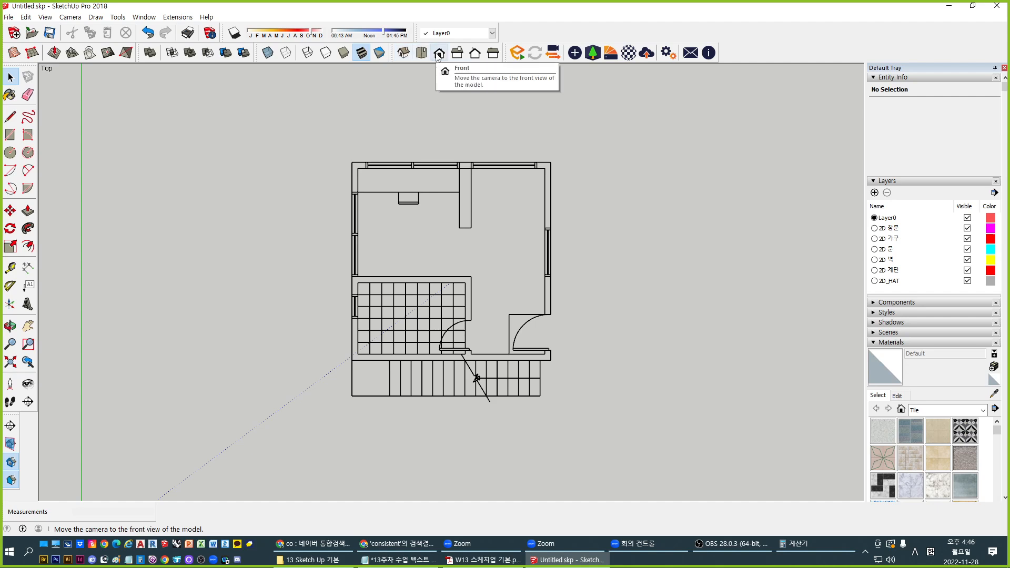
pyautogui.click(439, 54)
pyautogui.click(457, 53)
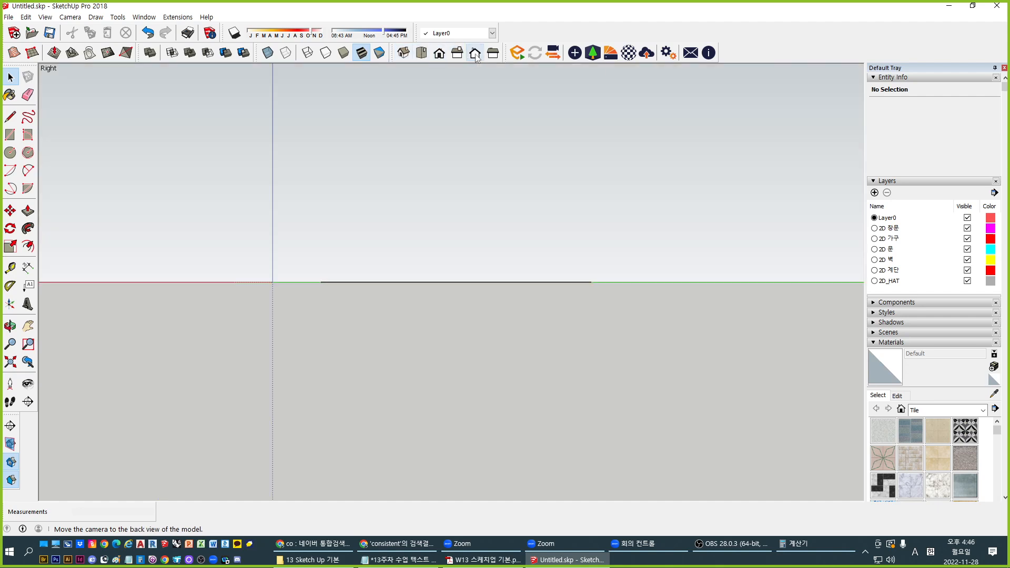
pyautogui.click(475, 53)
pyautogui.click(494, 54)
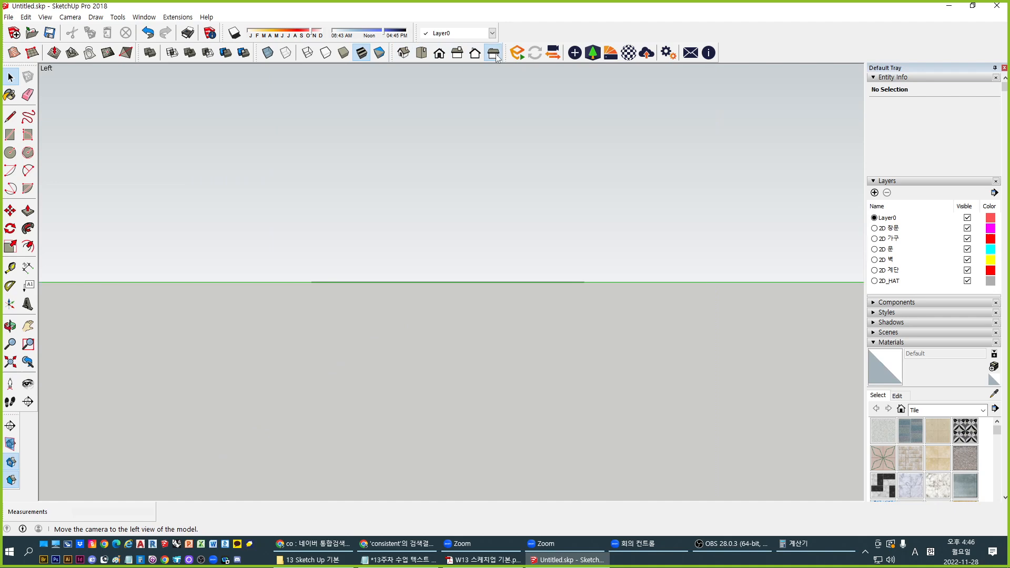
pyautogui.click(424, 54)
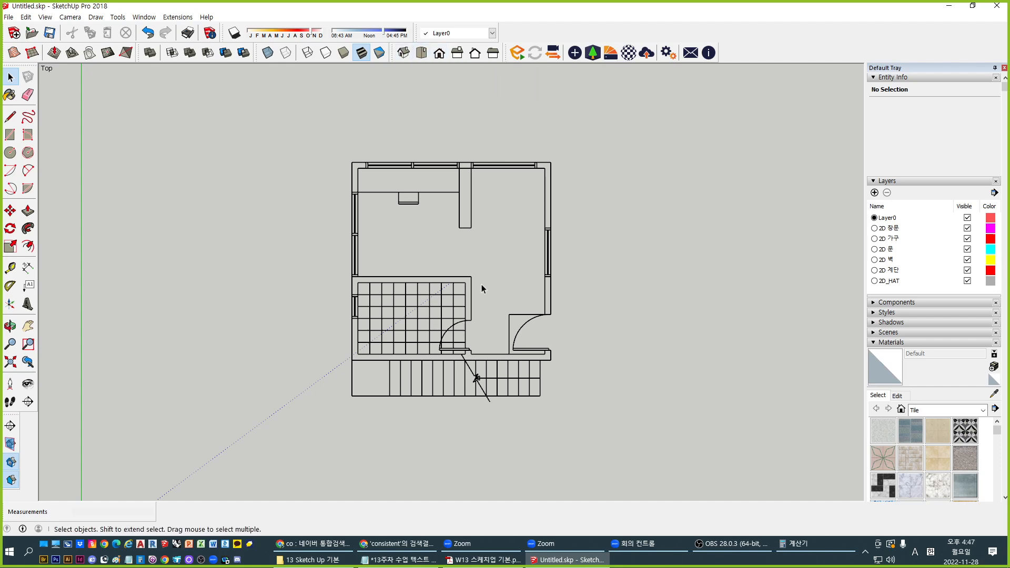
pyautogui.scroll(1, 436, 247)
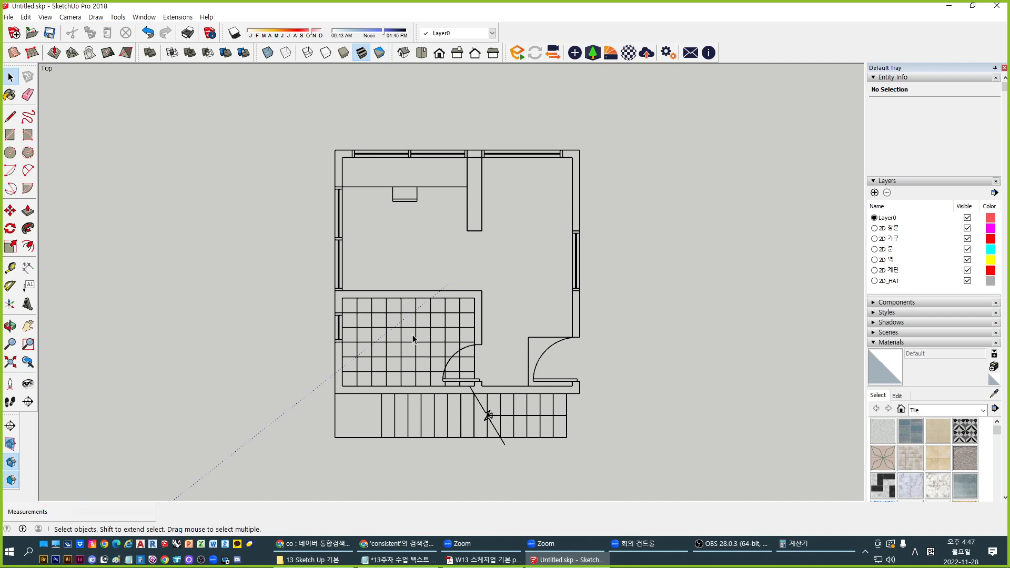
pyautogui.scroll(-2, 411, 263)
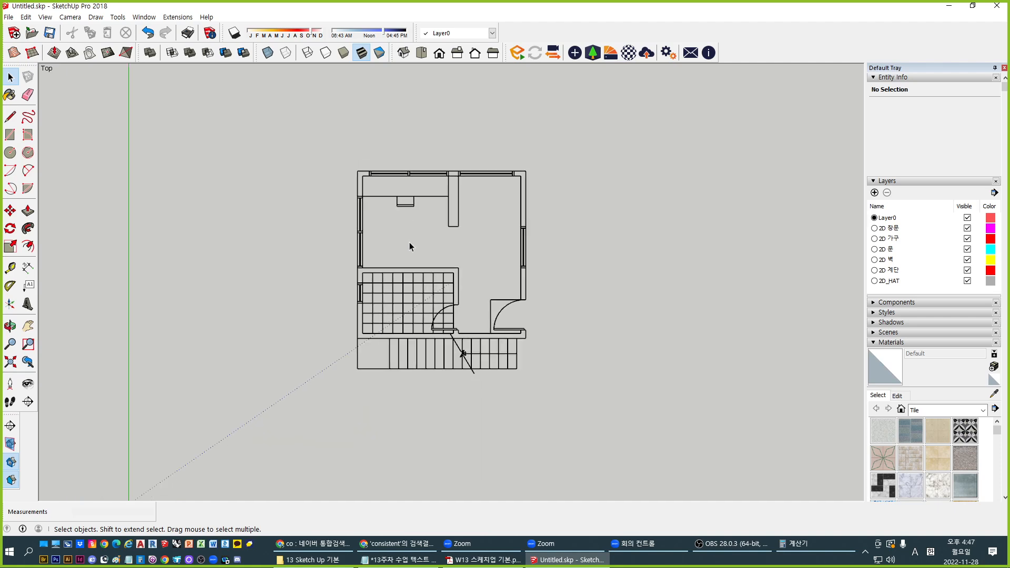
pyautogui.scroll(2, 468, 242)
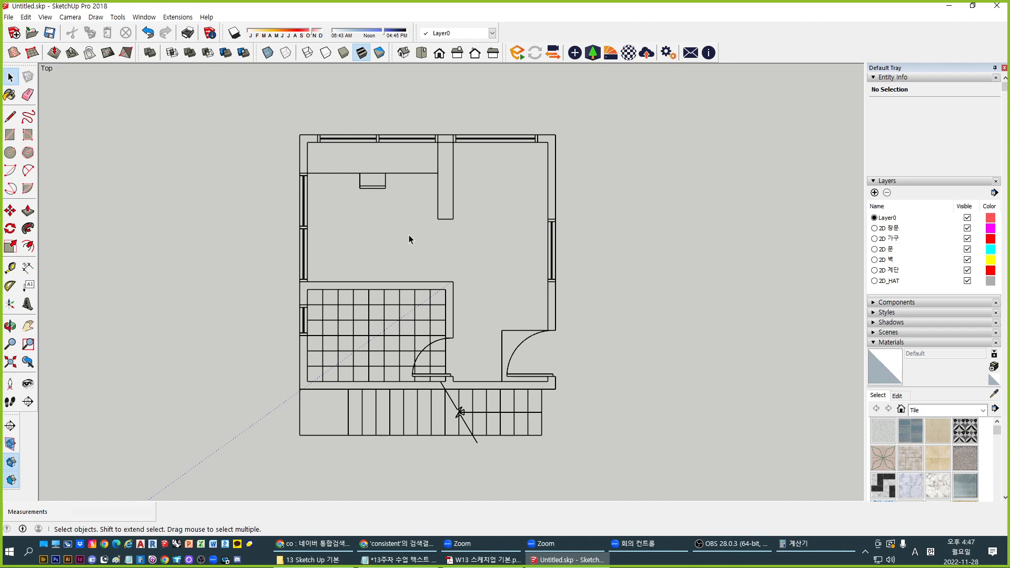
pyautogui.moveTo(424, 186); pyautogui.dragTo(317, 164, button='middle')
pyautogui.scroll(2, 508, 349)
pyautogui.click(519, 349)
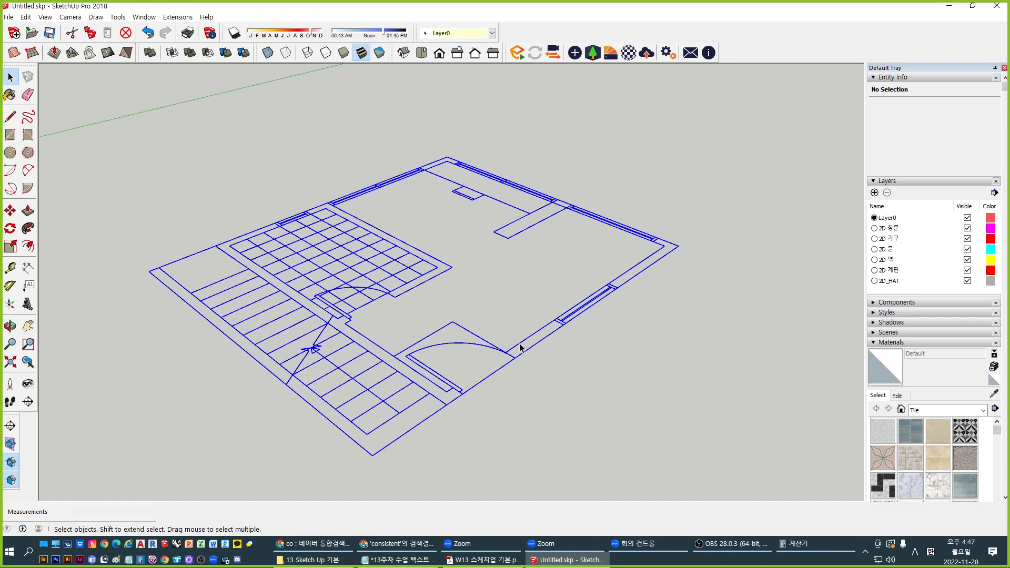
pyautogui.click(541, 333)
pyautogui.click(546, 333)
pyautogui.click(443, 289)
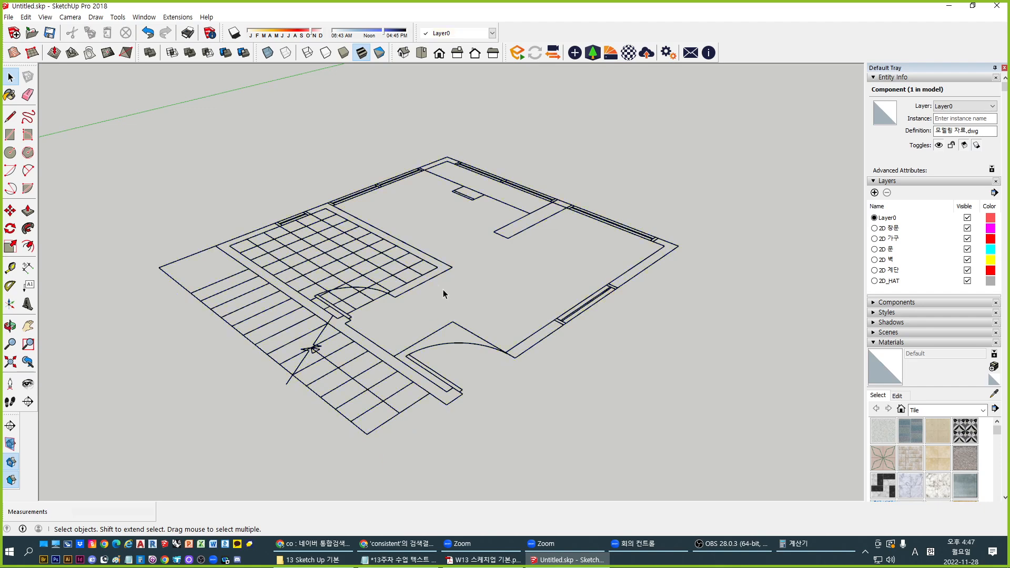
pyautogui.click(431, 279)
pyautogui.click(462, 276)
pyautogui.click(432, 282)
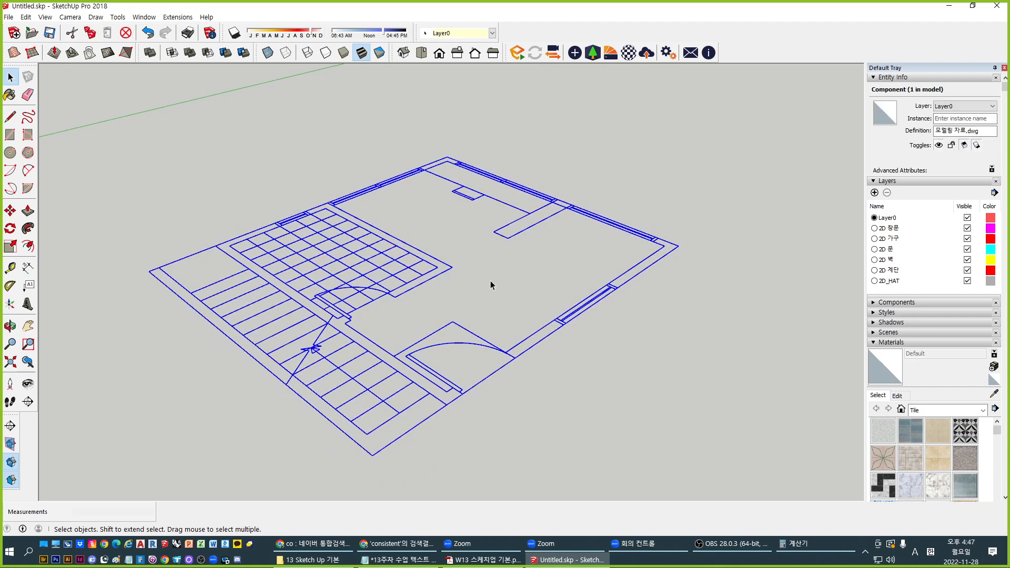
pyautogui.click(494, 285)
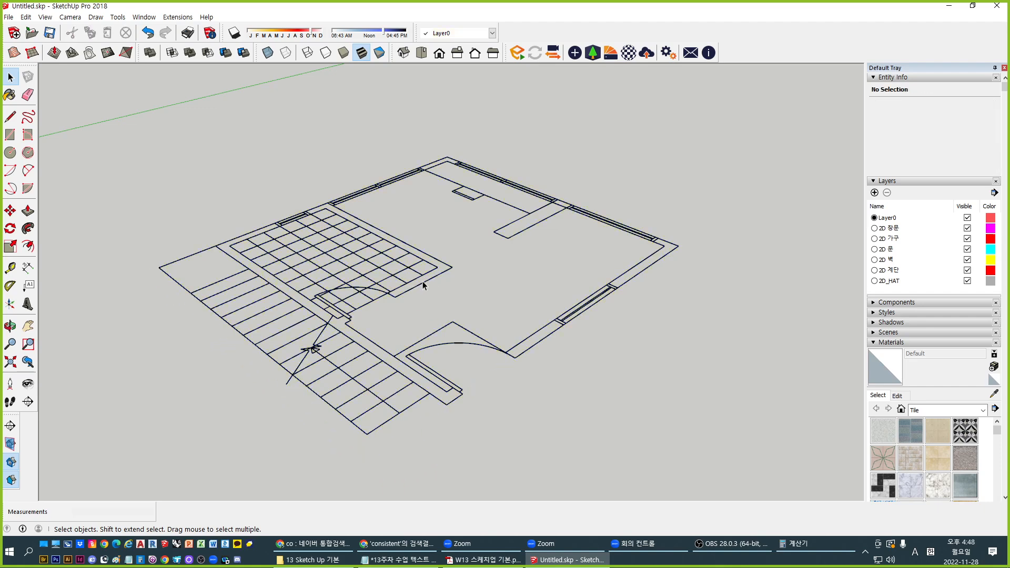
pyautogui.click(423, 286)
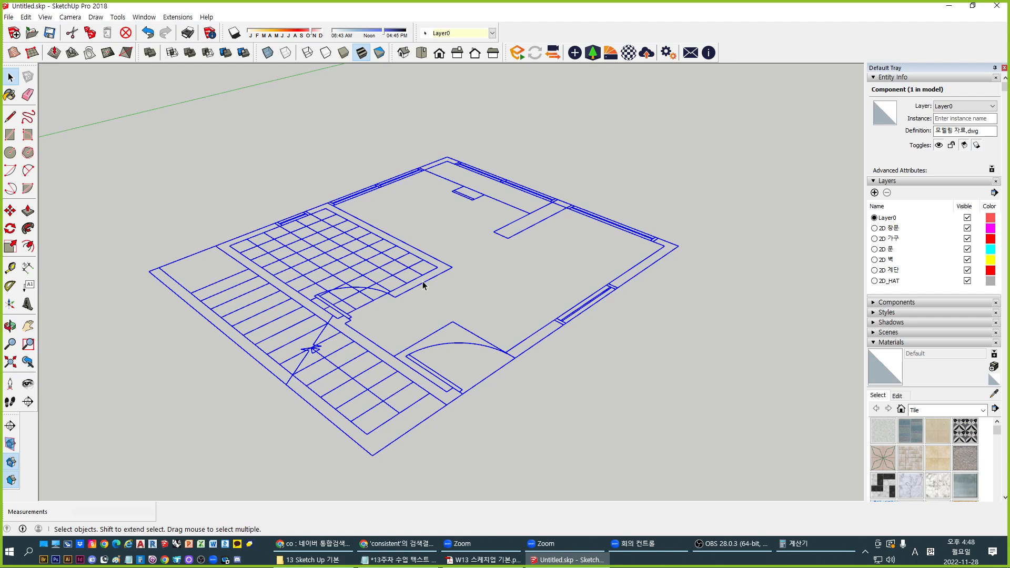
pyautogui.click(423, 285)
pyautogui.scroll(-5, 477, 287)
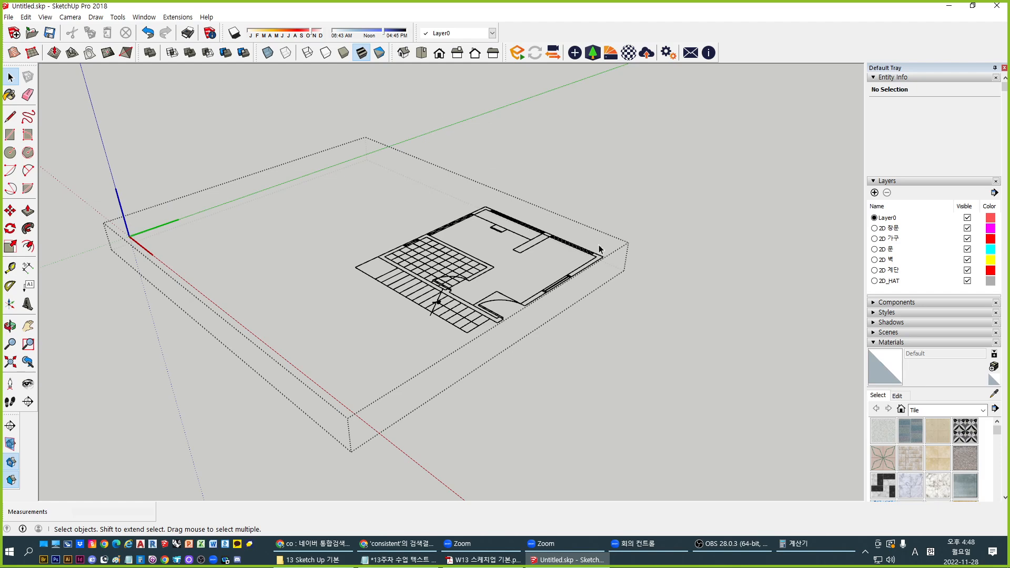
# Select wall, grid and furniture edges to check their layers in Entity Info
pyautogui.scroll(2, 518, 275)
pyautogui.scroll(2, 508, 279)
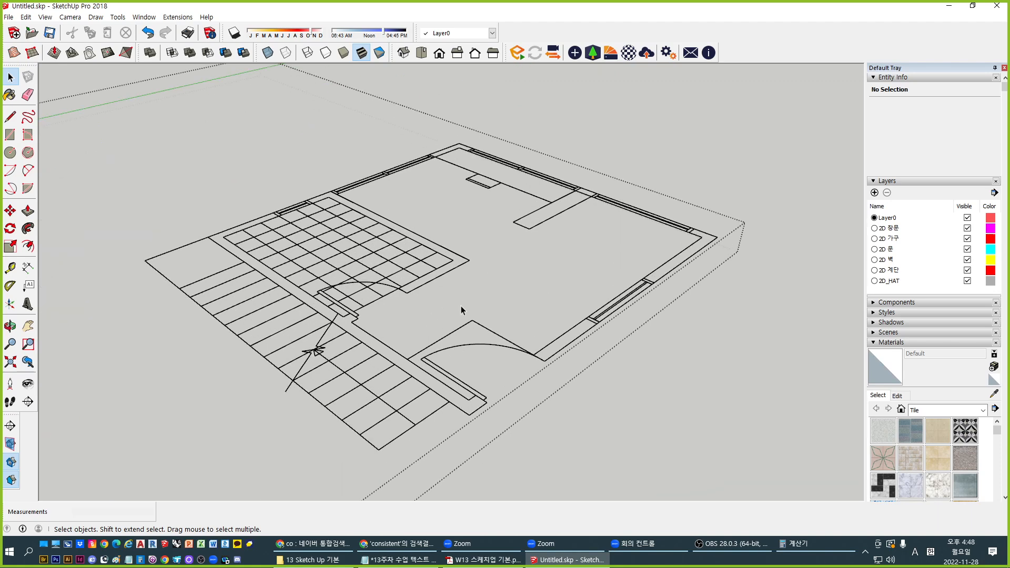
pyautogui.click(448, 271)
pyautogui.click(462, 259)
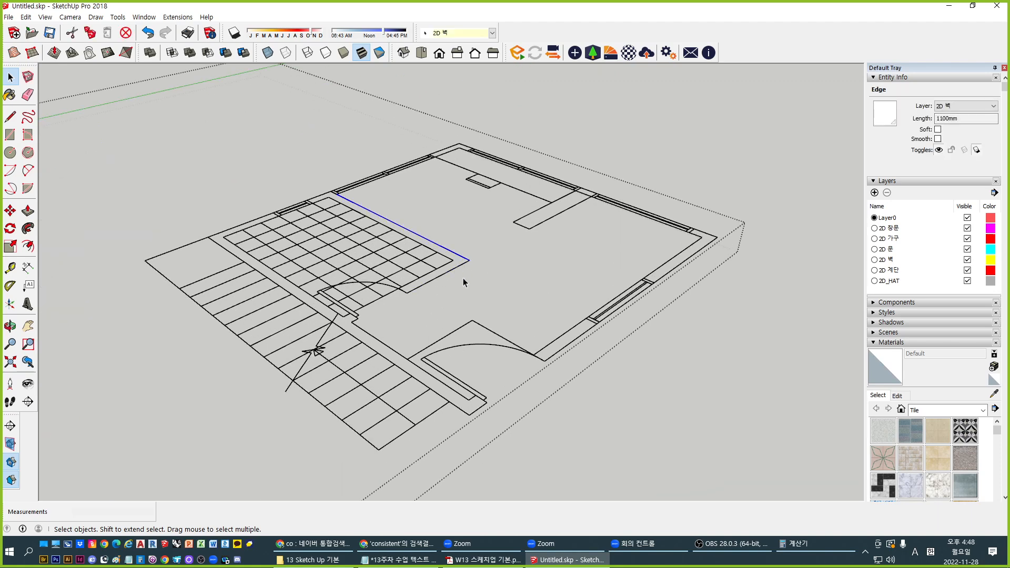
pyautogui.click(463, 333)
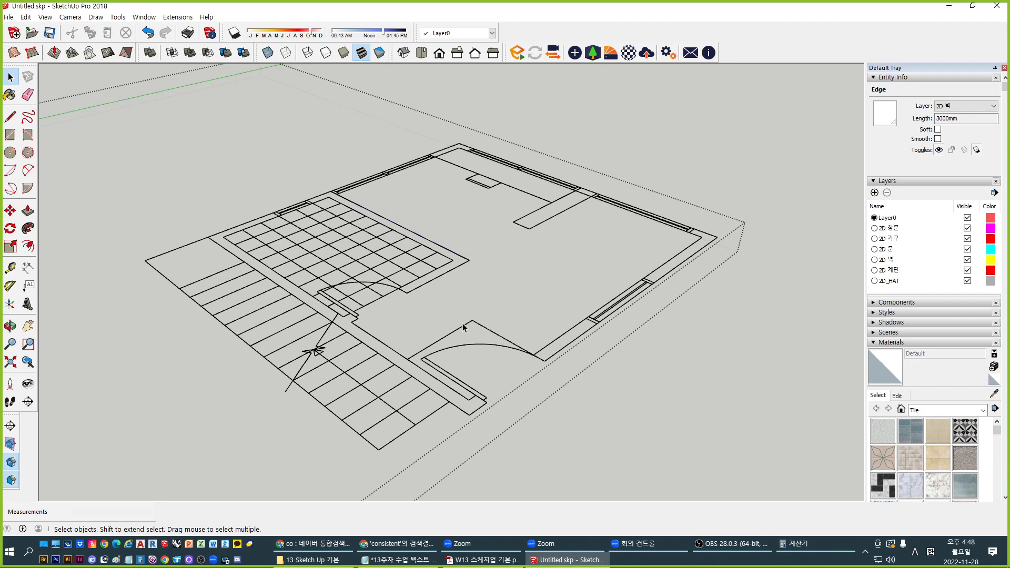
pyautogui.click(537, 225)
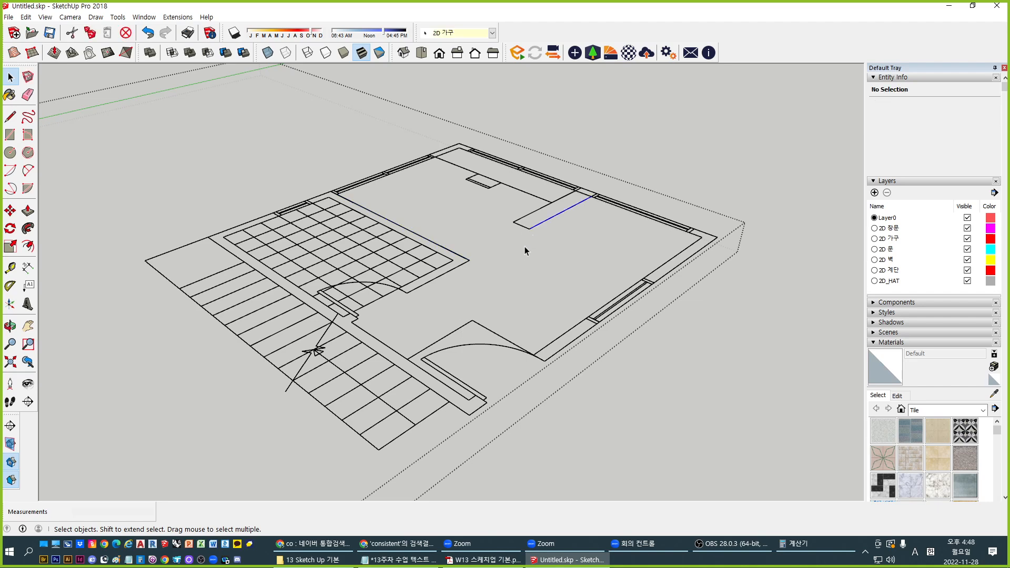
pyautogui.click(527, 371)
# Check the lengths of the wall's lower, inner and end edges, then start the Line tool
pyautogui.scroll(2, 527, 371)
pyautogui.click(582, 345)
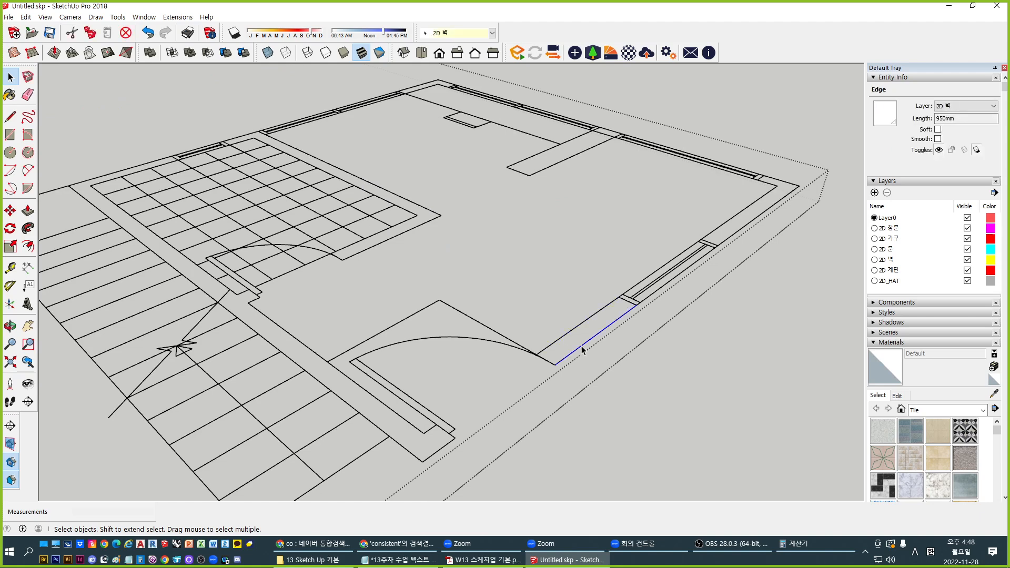
pyautogui.click(544, 358)
pyautogui.click(556, 341)
pyautogui.click(573, 354)
pyautogui.click(629, 302)
pyautogui.click(547, 368)
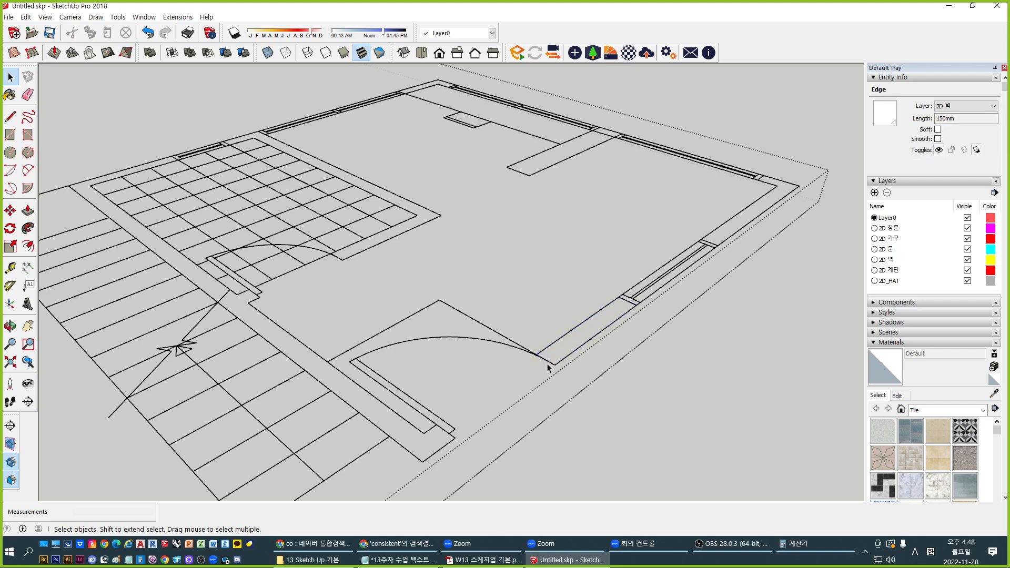
pyautogui.press('l')
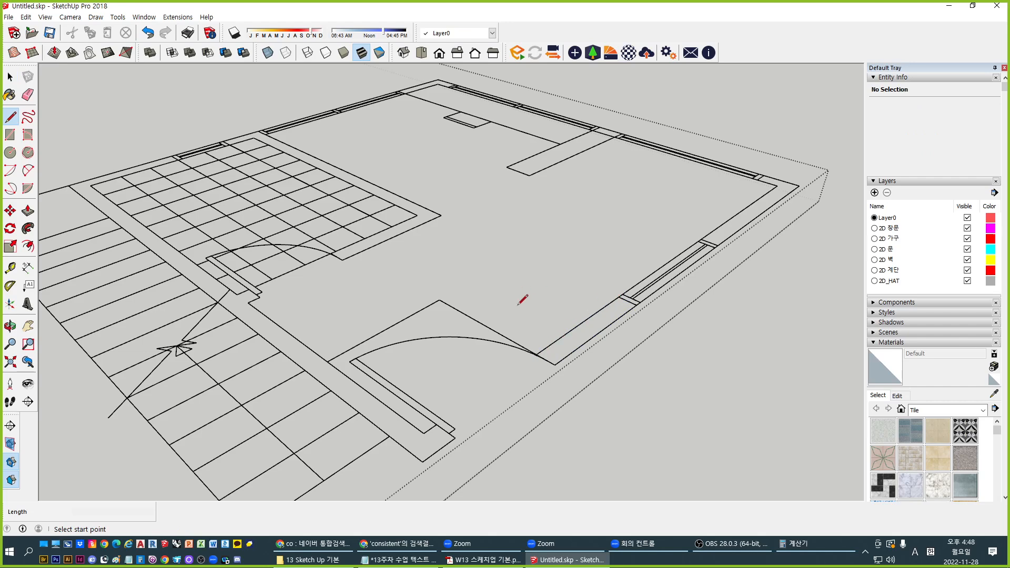
pyautogui.moveTo(523, 292); pyautogui.dragTo(595, 321, button='middle')
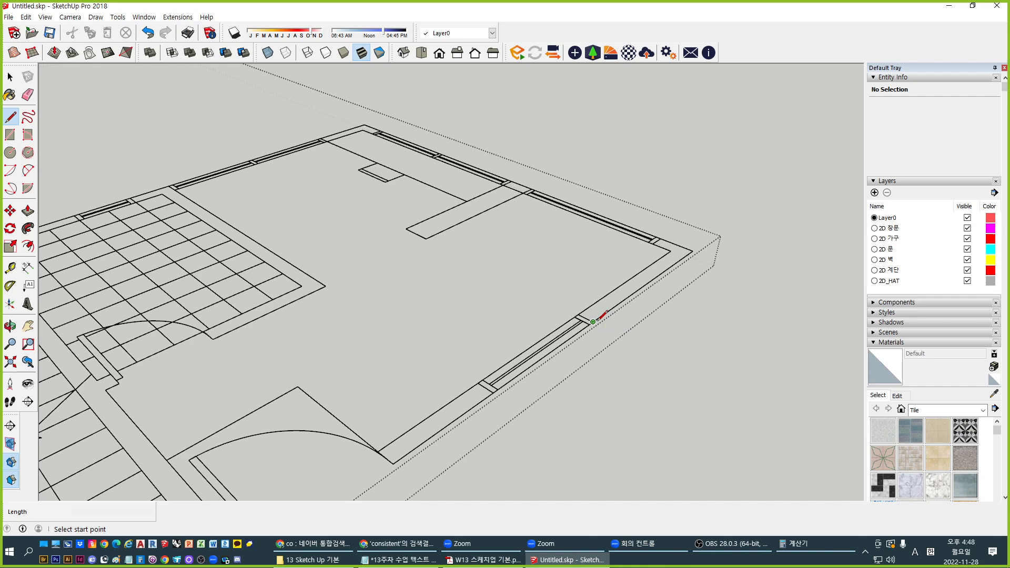
pyautogui.click(593, 321)
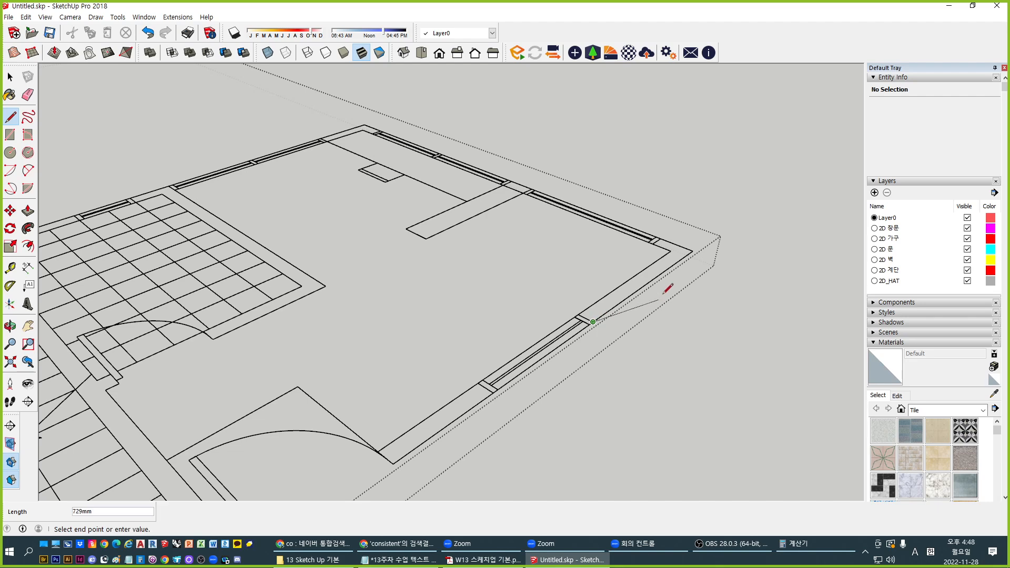
pyautogui.click(692, 251)
pyautogui.moveTo(642, 350)
pyautogui.mouseDown(button='middle')
pyautogui.moveTo(626, 374)
pyautogui.moveTo(661, 313)
pyautogui.mouseUp(button='middle')
pyautogui.press('p')
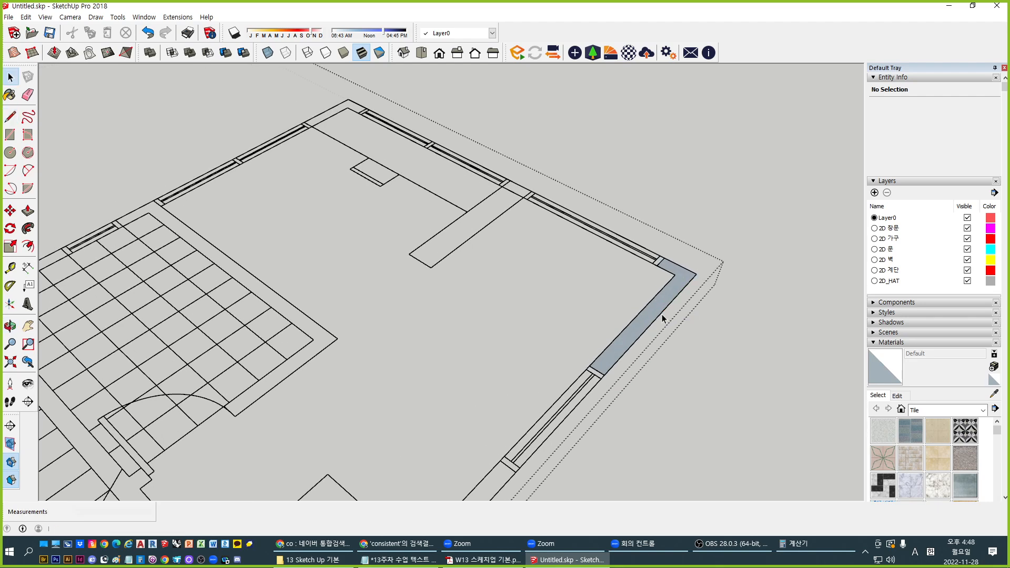
pyautogui.click(653, 316)
pyautogui.click(642, 160)
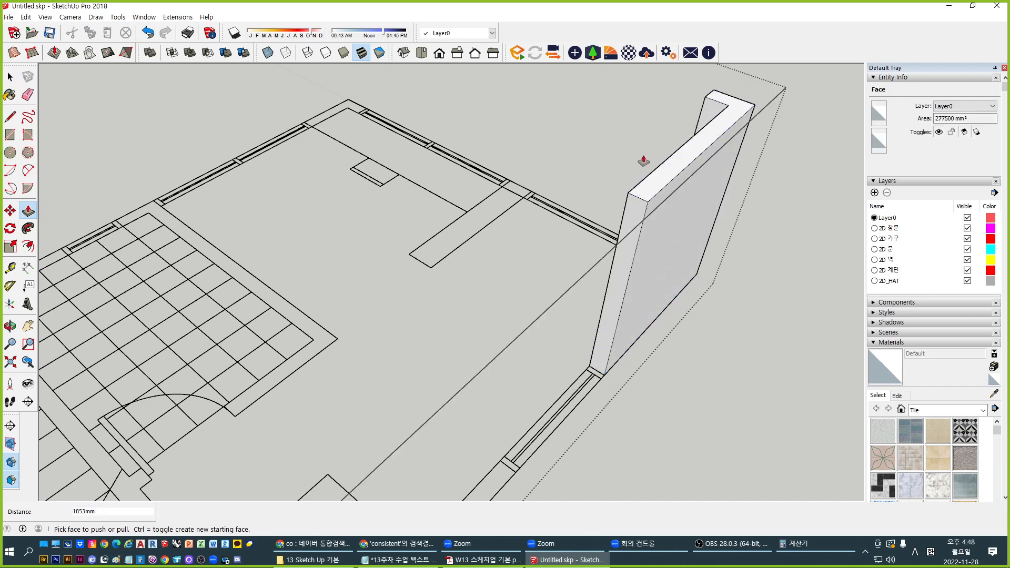
pyautogui.moveTo(643, 159); pyautogui.dragTo(642, 286, button='middle')
pyautogui.press('space')
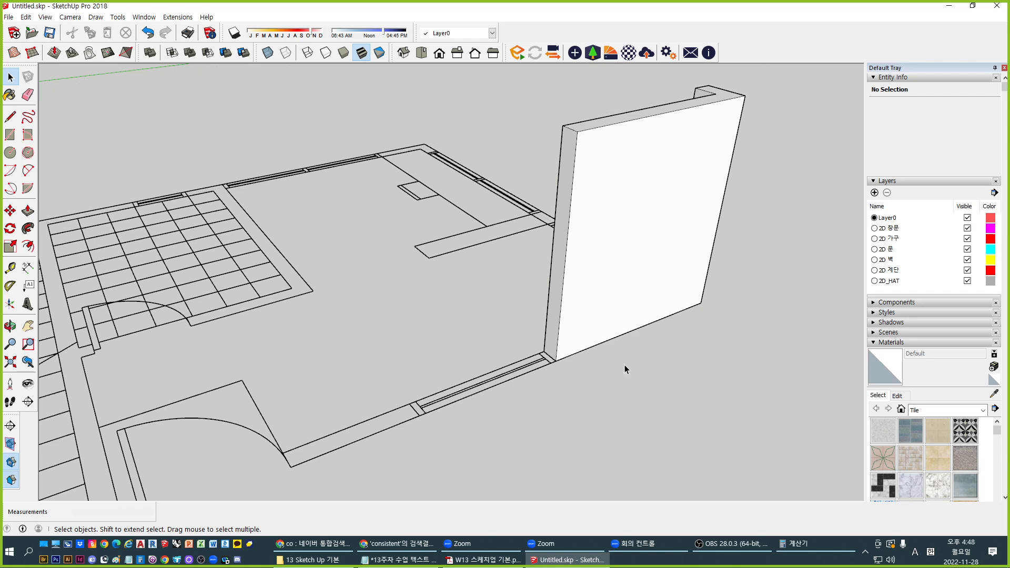
pyautogui.moveTo(624, 365); pyautogui.dragTo(685, 257, button='middle')
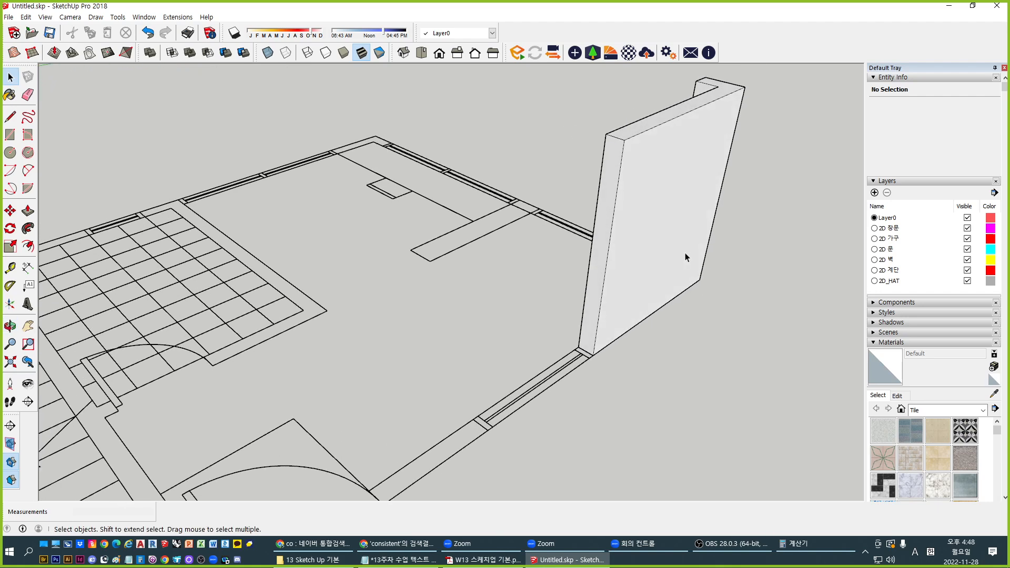
pyautogui.scroll(-2, 482, 290)
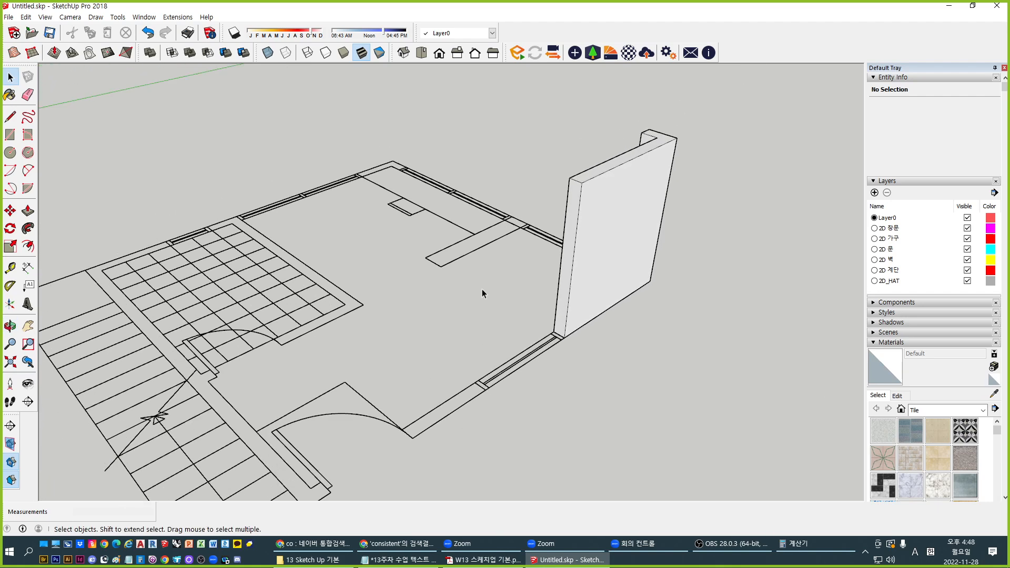
pyautogui.click(587, 279)
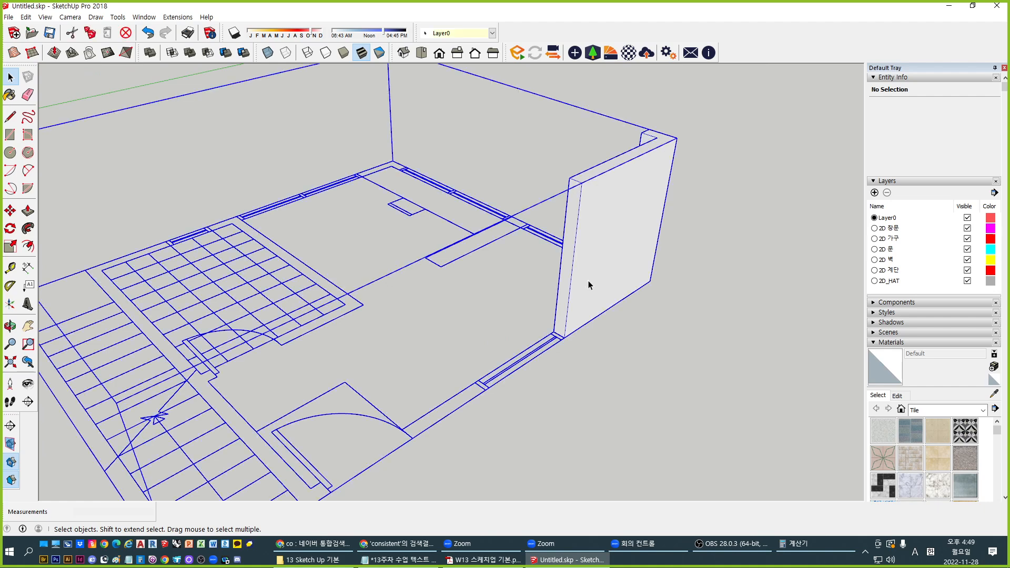
pyautogui.doubleClick(586, 280)
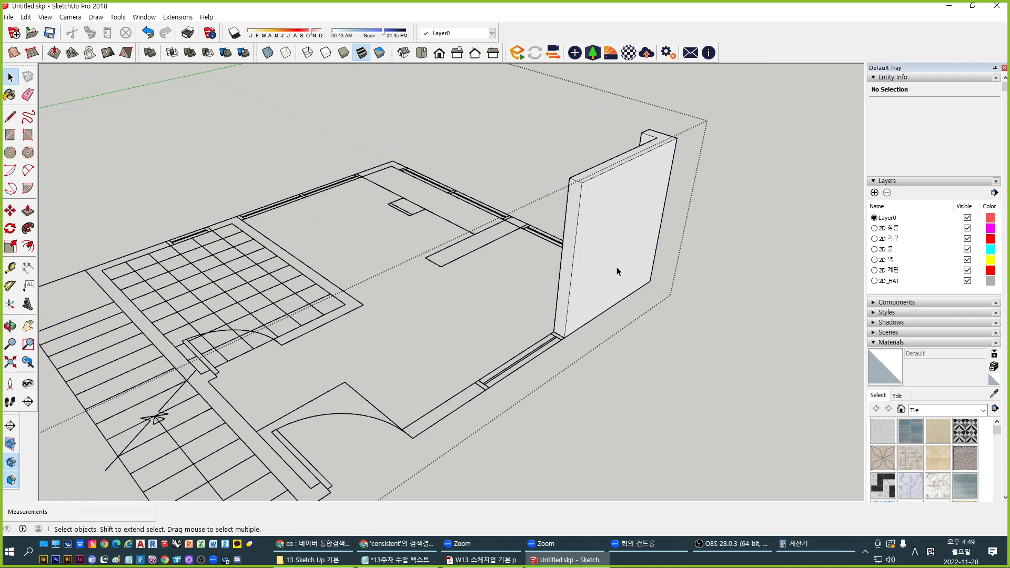
pyautogui.hotkey('ctrl', 'a')
pyautogui.moveTo(401, 419); pyautogui.dragTo(424, 402, button='middle')
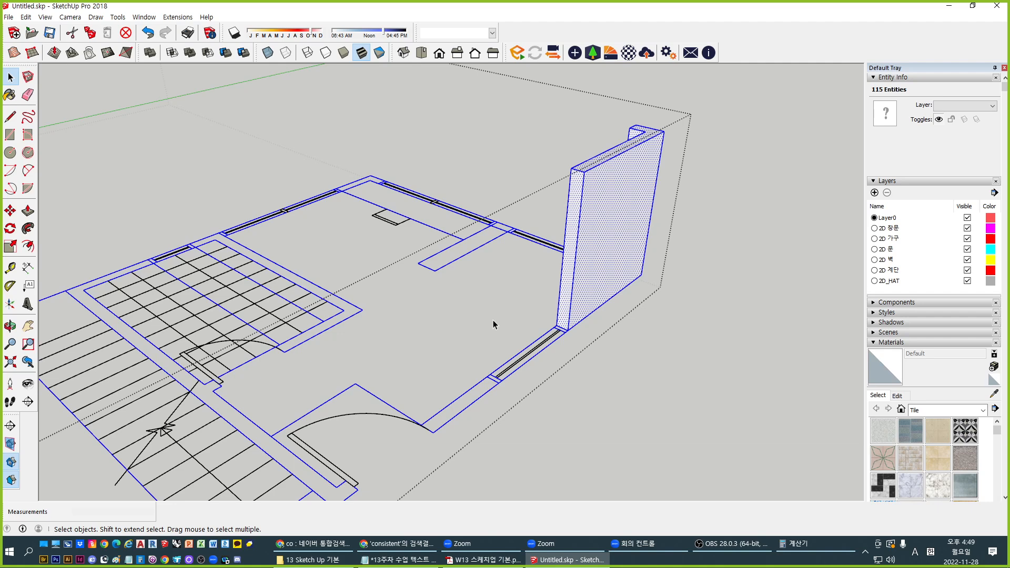
pyautogui.hotkey('ctrl', 'z')
pyautogui.hotkey('ctrl', 'z')
pyautogui.hotkey('ctrl', 'z')
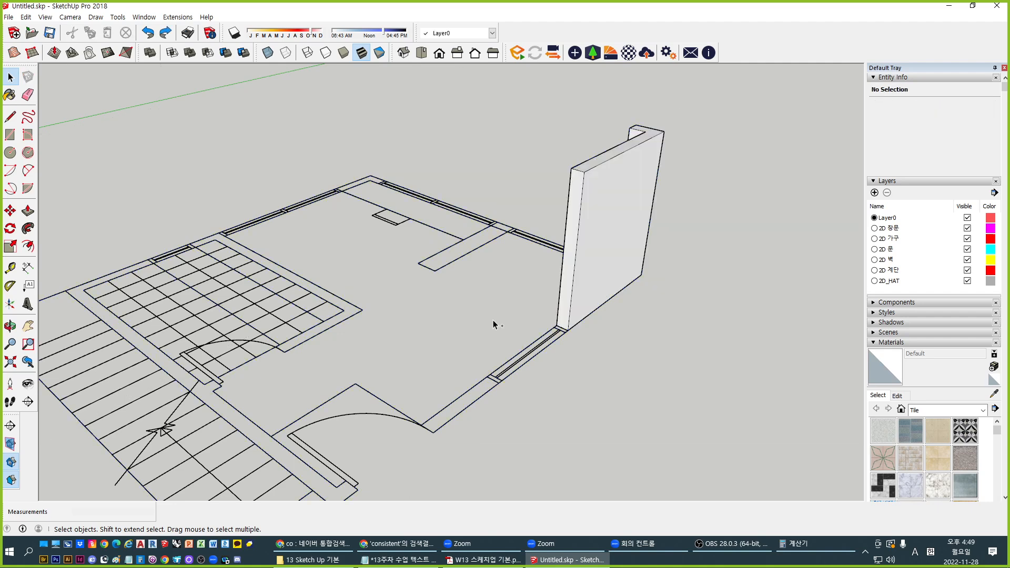
pyautogui.hotkey('ctrl', 'z')
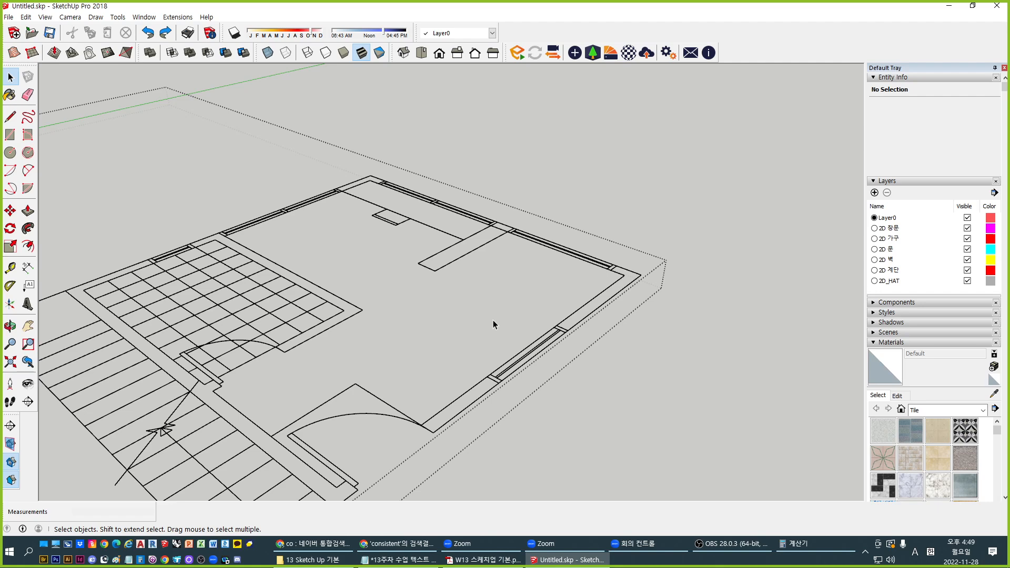
pyautogui.moveTo(627, 240); pyautogui.dragTo(491, 345, button='middle')
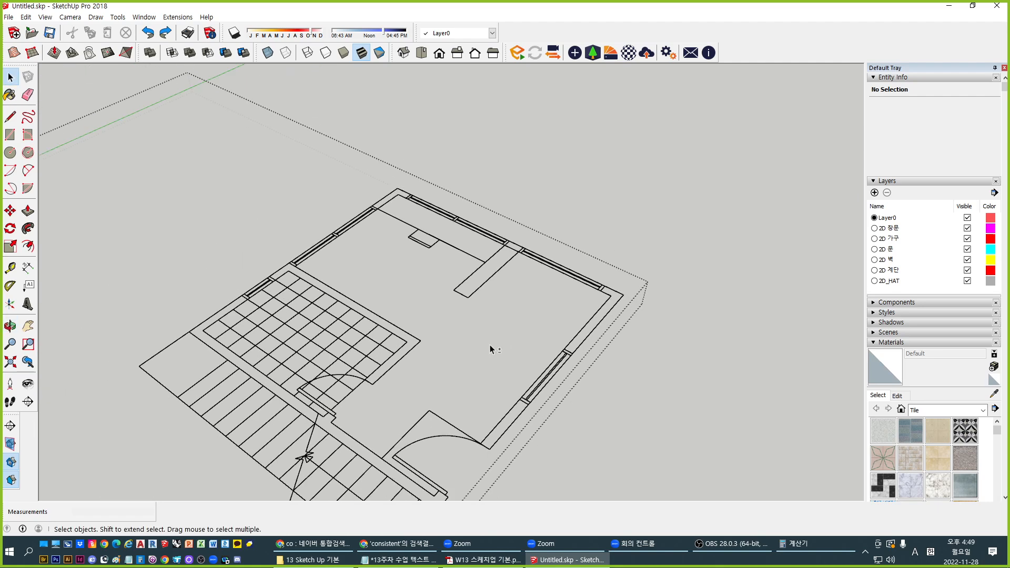
pyautogui.moveTo(408, 376); pyautogui.dragTo(472, 320, button='middle')
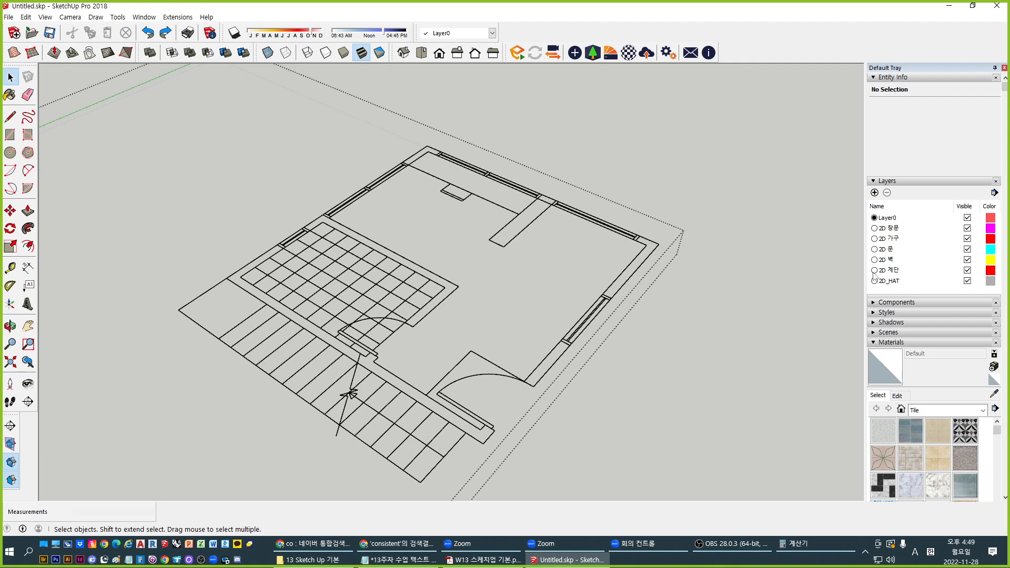
pyautogui.moveTo(585, 291); pyautogui.dragTo(547, 311, button='middle')
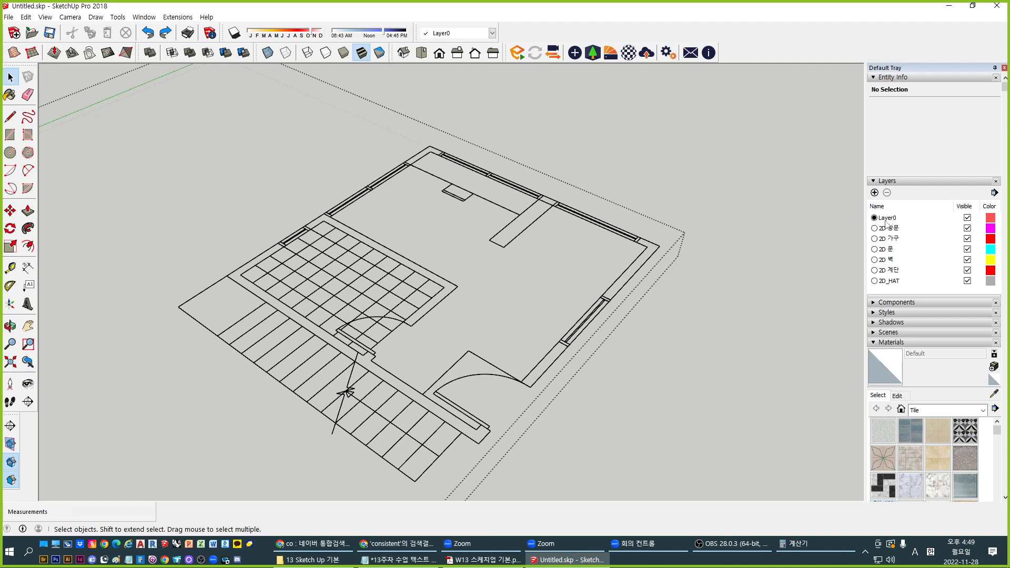
# Add a layer in the Layers panel and rename it from Layer1 to '3D Wall'
pyautogui.click(874, 192)
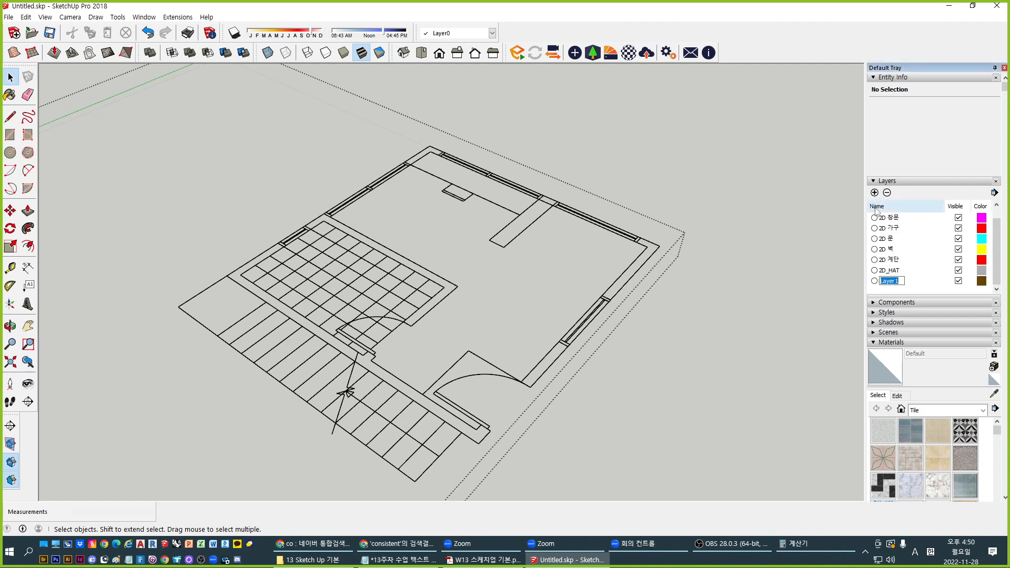
pyautogui.write('3D')
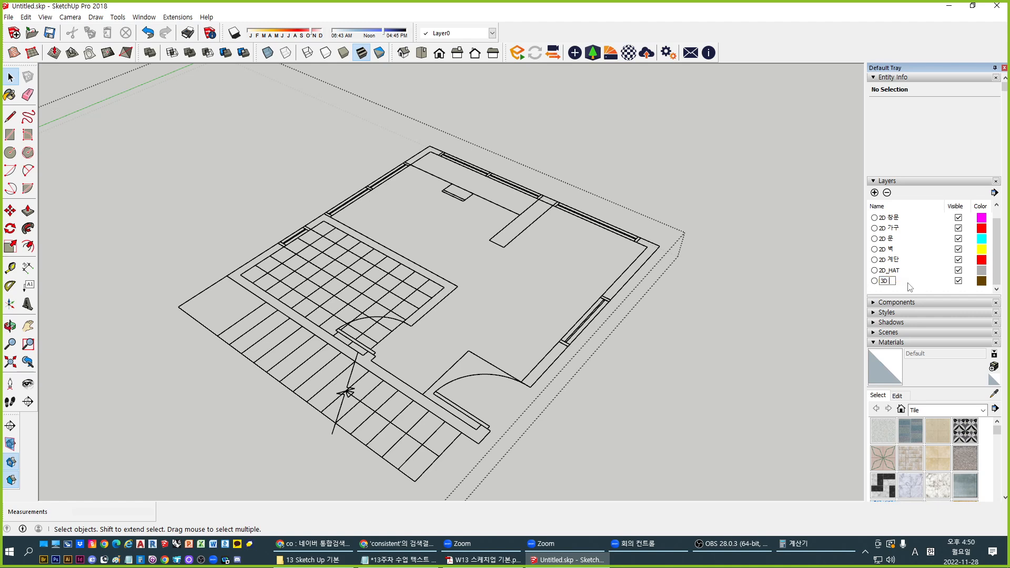
pyautogui.write(' Wall')
pyautogui.press('Return')
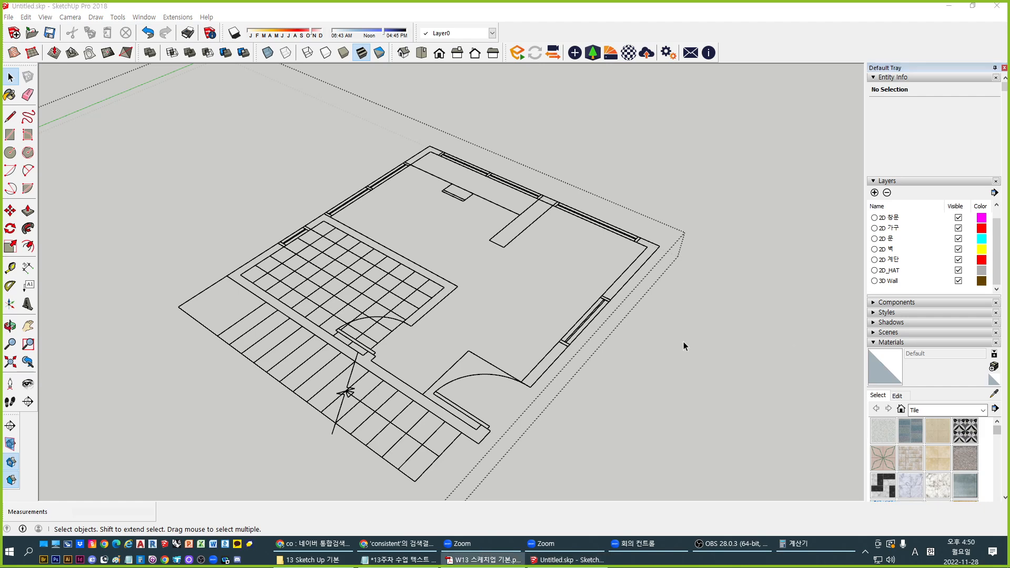
pyautogui.moveTo(683, 341); pyautogui.dragTo(618, 316, button='middle')
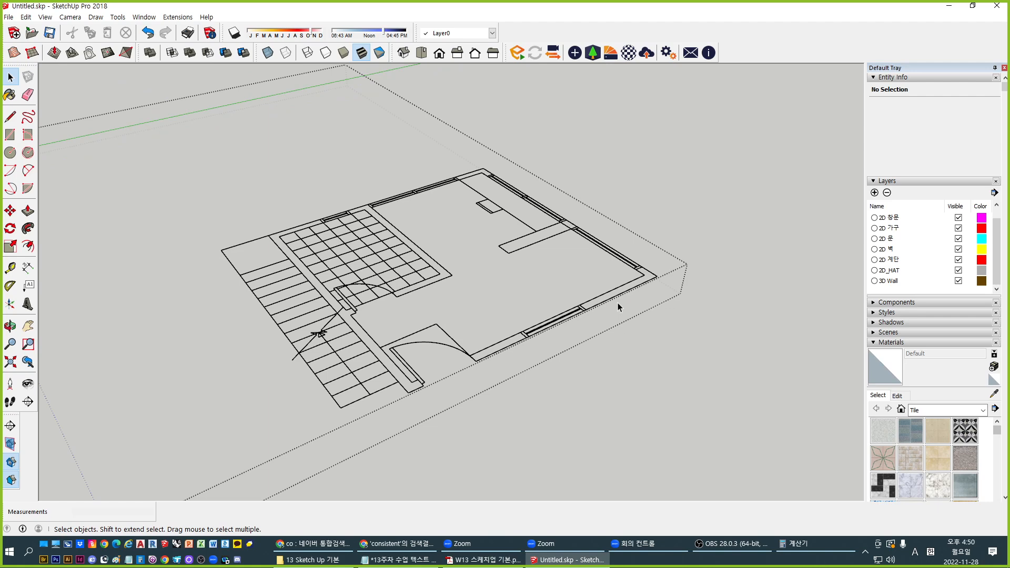
# Orbit and zoom to the plan's right corner, selecting then clearing the floor plan
pyautogui.moveTo(618, 304); pyautogui.dragTo(594, 305, button='middle')
pyautogui.scroll(3, 623, 278)
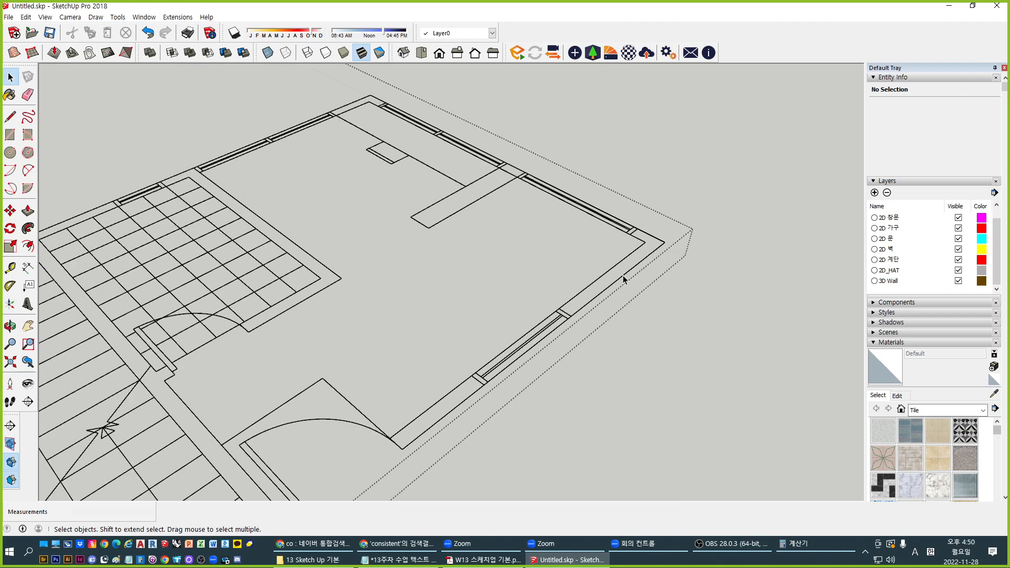
pyautogui.scroll(-5, 623, 279)
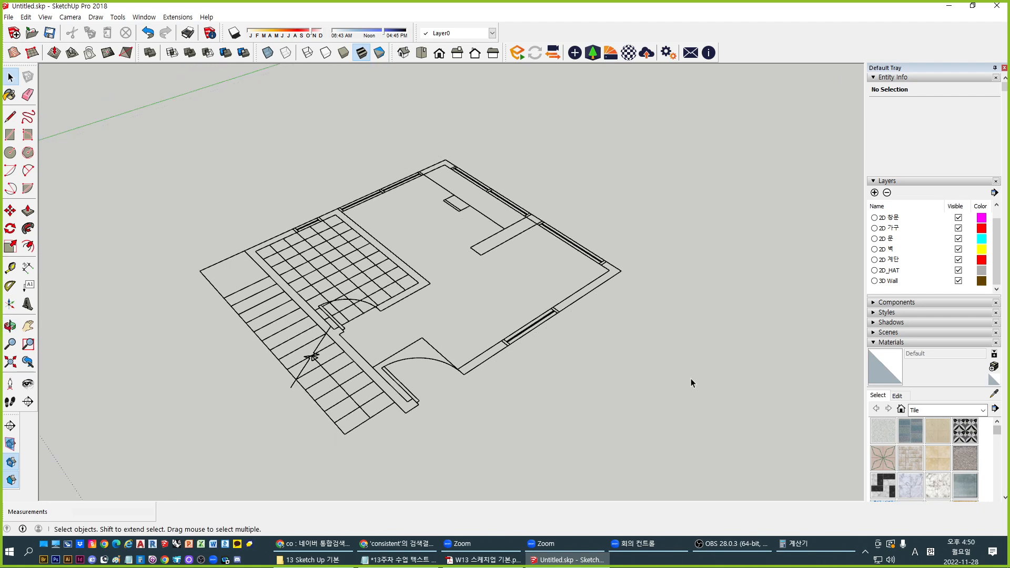
pyautogui.scroll(-3, 472, 204)
pyautogui.click(385, 259)
pyautogui.click(600, 226)
pyautogui.click(322, 273)
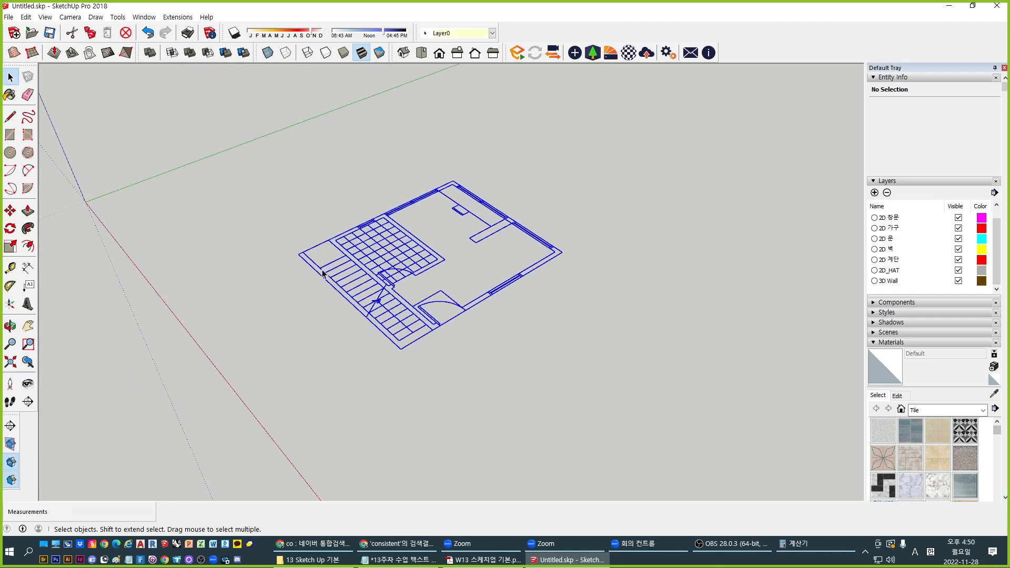
pyautogui.scroll(1, 611, 292)
pyautogui.click(611, 291)
# With the Line tool, trace the L-shaped wall outline corner to corner until it closes
pyautogui.press('l')
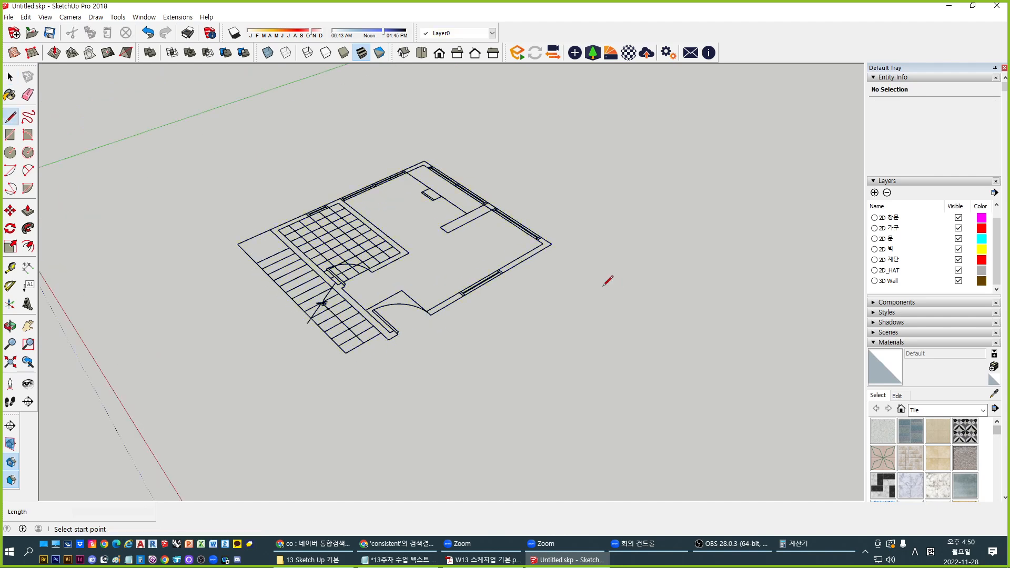
pyautogui.scroll(4, 560, 234)
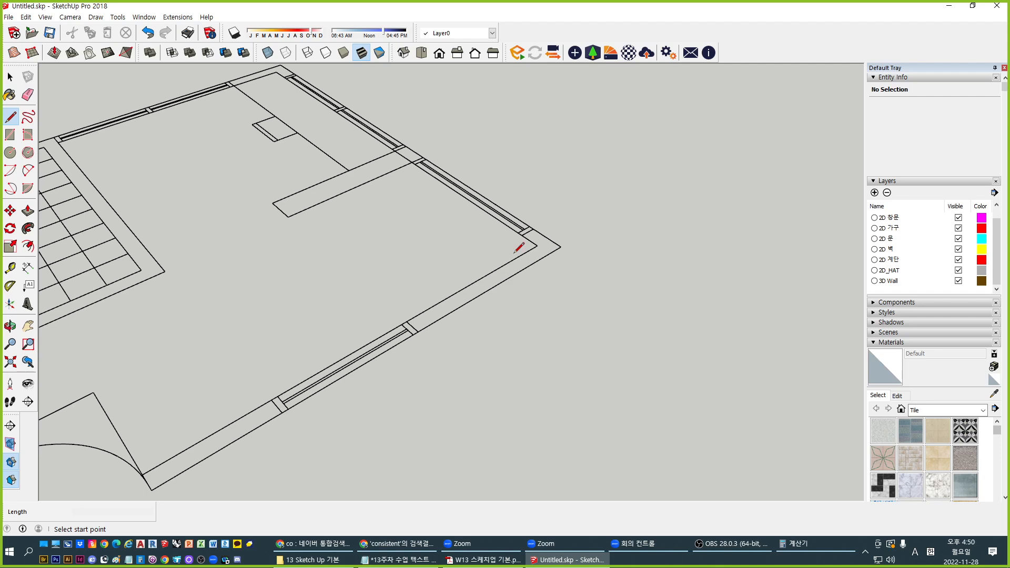
pyautogui.scroll(2, 523, 241)
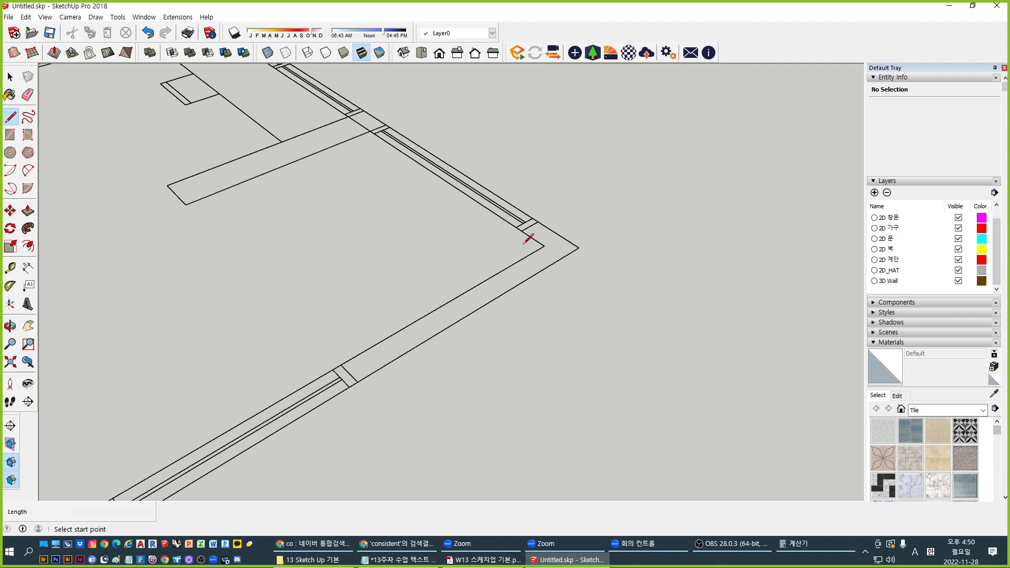
pyautogui.click(521, 231)
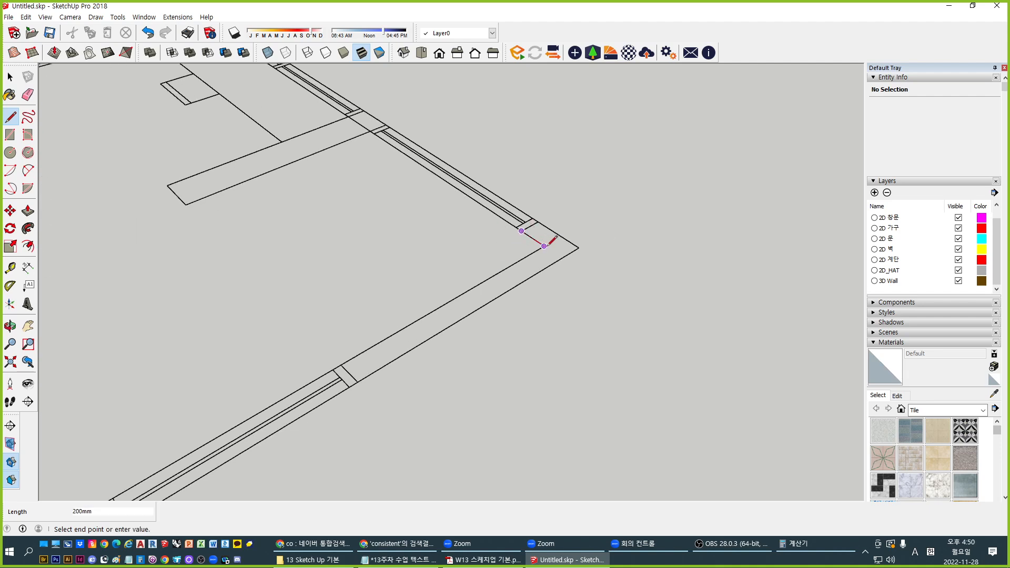
pyautogui.click(544, 246)
pyautogui.click(341, 365)
pyautogui.click(358, 382)
pyautogui.click(579, 247)
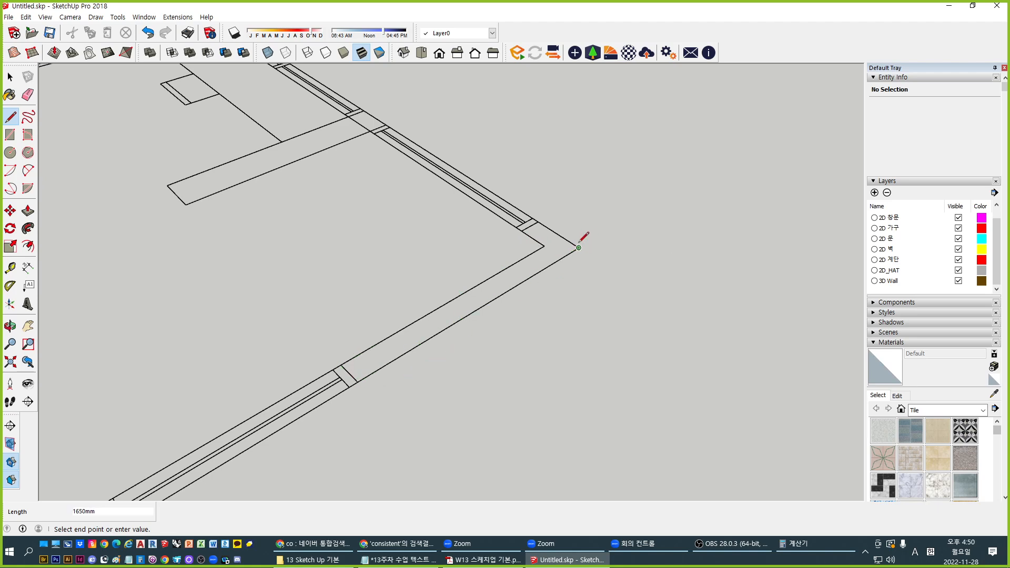
pyautogui.click(537, 222)
pyautogui.click(522, 230)
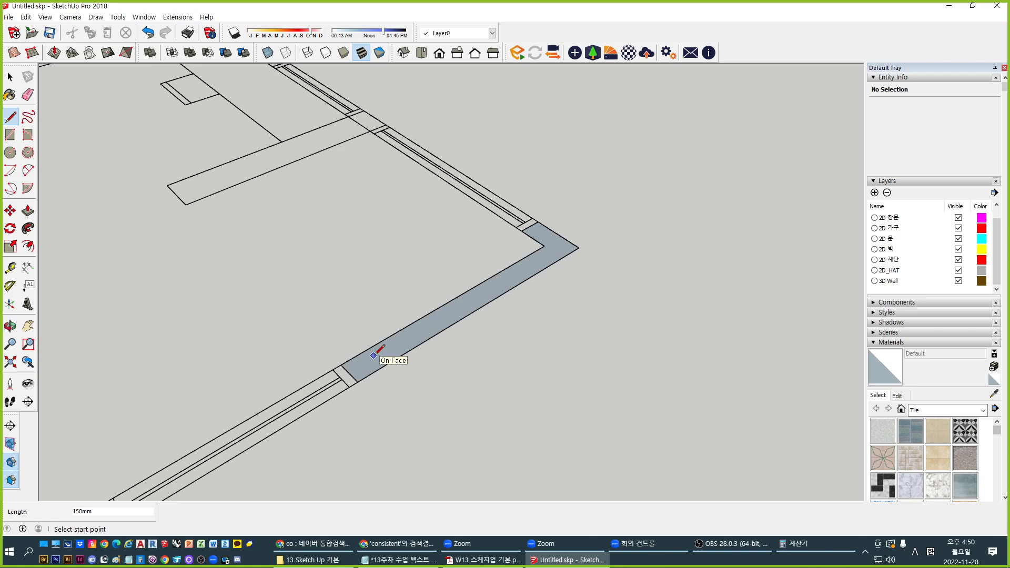
pyautogui.press('p')
pyautogui.click(423, 331)
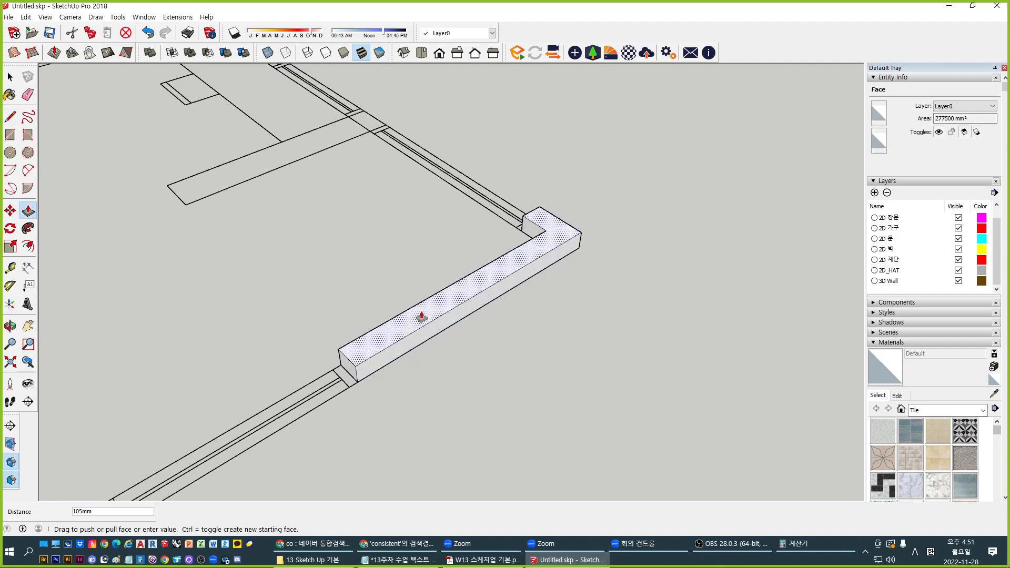
pyautogui.moveTo(435, 207); pyautogui.dragTo(466, 99, button='middle')
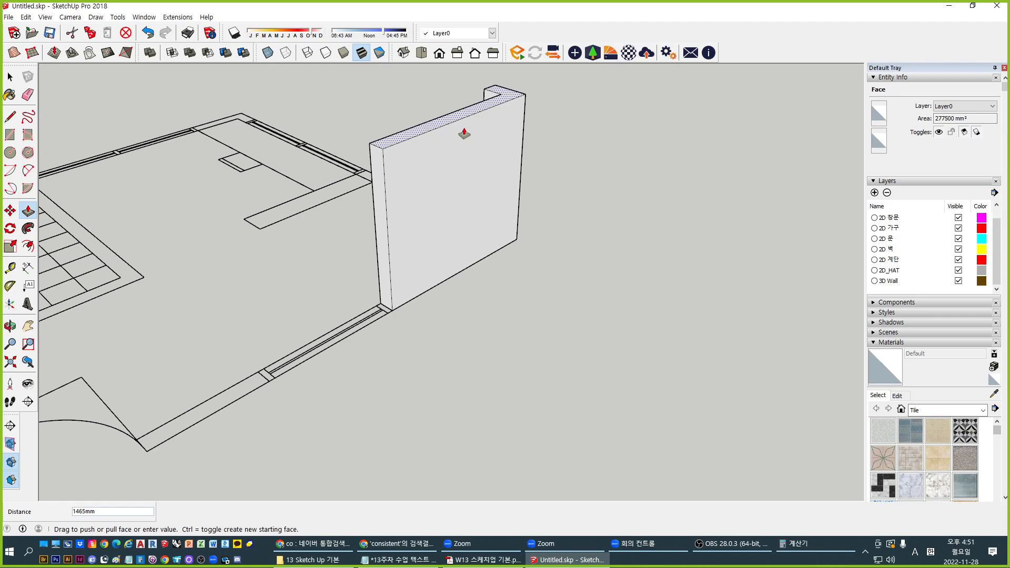
pyautogui.write('4200')
pyautogui.press('Return')
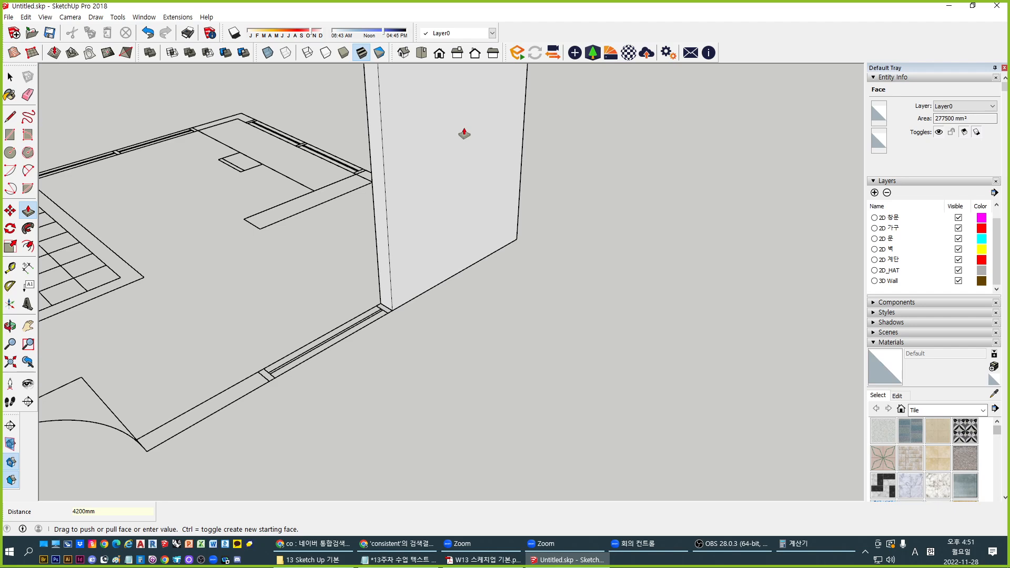
pyautogui.scroll(-3, 478, 153)
pyautogui.keyDown('shift'); pyautogui.moveTo(425, 223); pyautogui.dragTo(495, 356, button='middle'); pyautogui.keyUp('shift')
pyautogui.hotkey('ctrl', 'z')
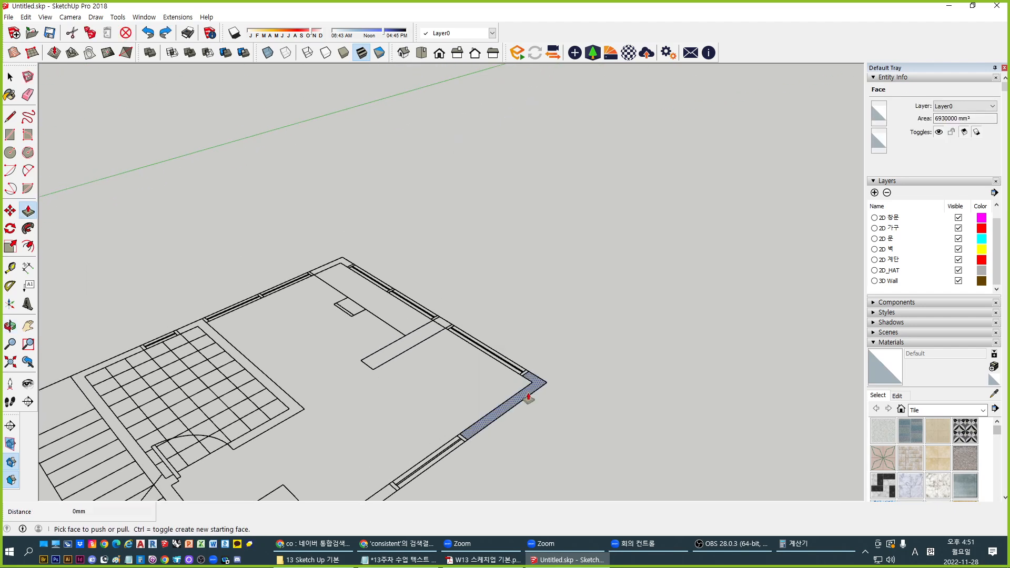
# Push/pull the corner wall footprint up 3600 mm
pyautogui.click(528, 393)
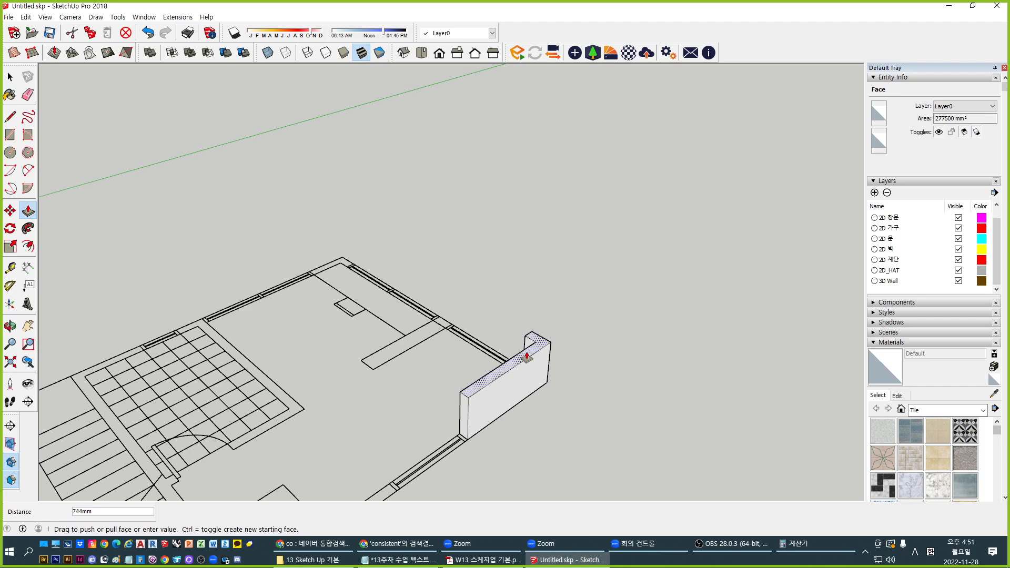
pyautogui.write('3600')
pyautogui.press('Return')
pyautogui.scroll(-5, 480, 365)
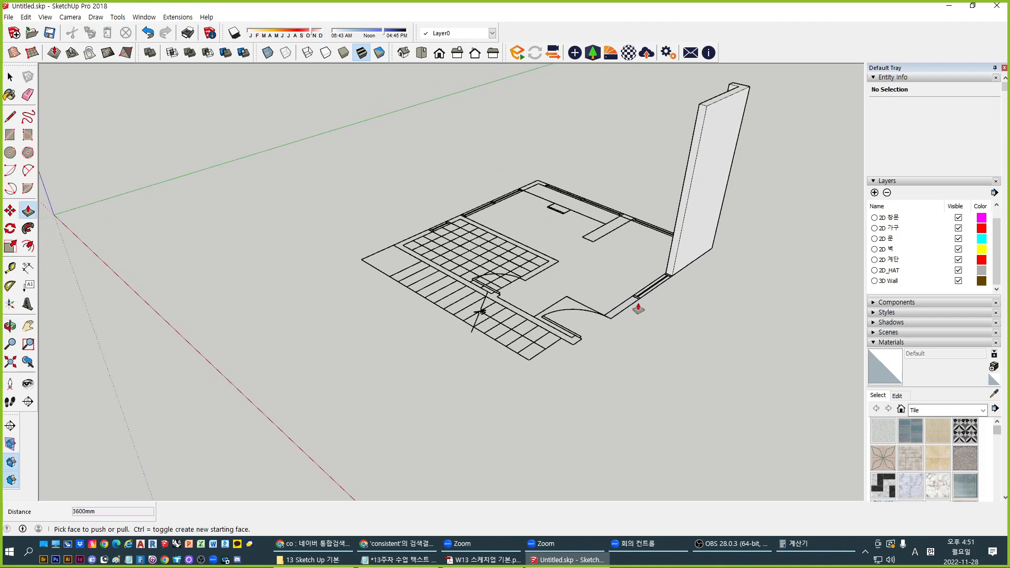
pyautogui.moveTo(638, 309); pyautogui.dragTo(600, 248, button='middle')
# Orbit around the raised wall, viewing it from above and then upright
pyautogui.press('p')
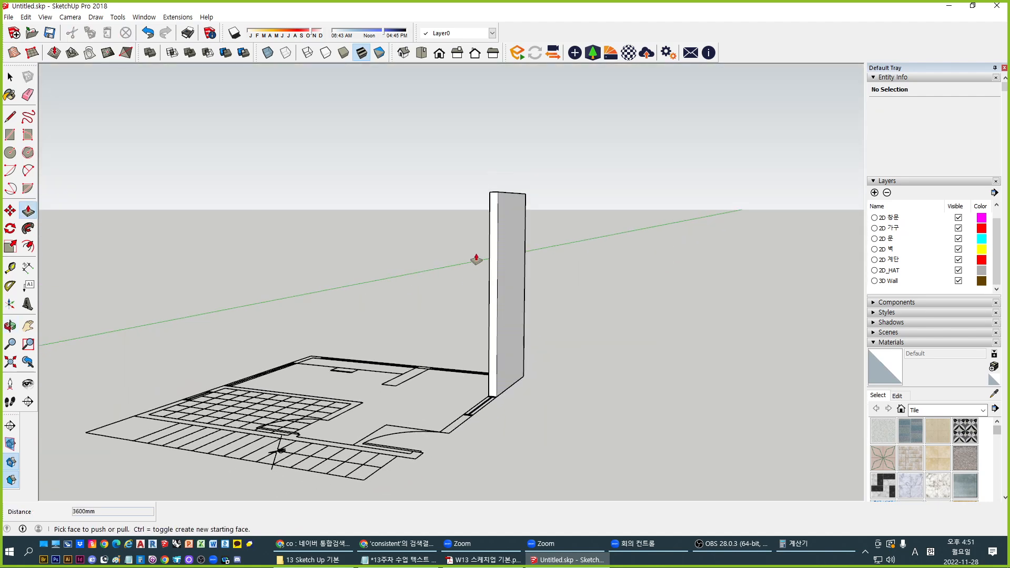
pyautogui.moveTo(451, 259); pyautogui.dragTo(508, 214, button='middle')
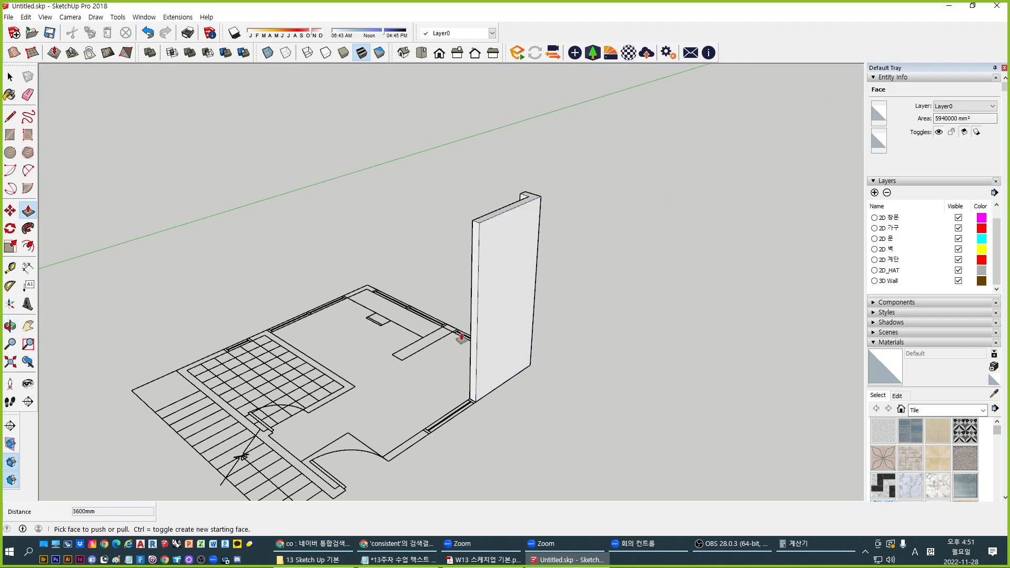
pyautogui.moveTo(462, 337); pyautogui.dragTo(401, 409, button='middle')
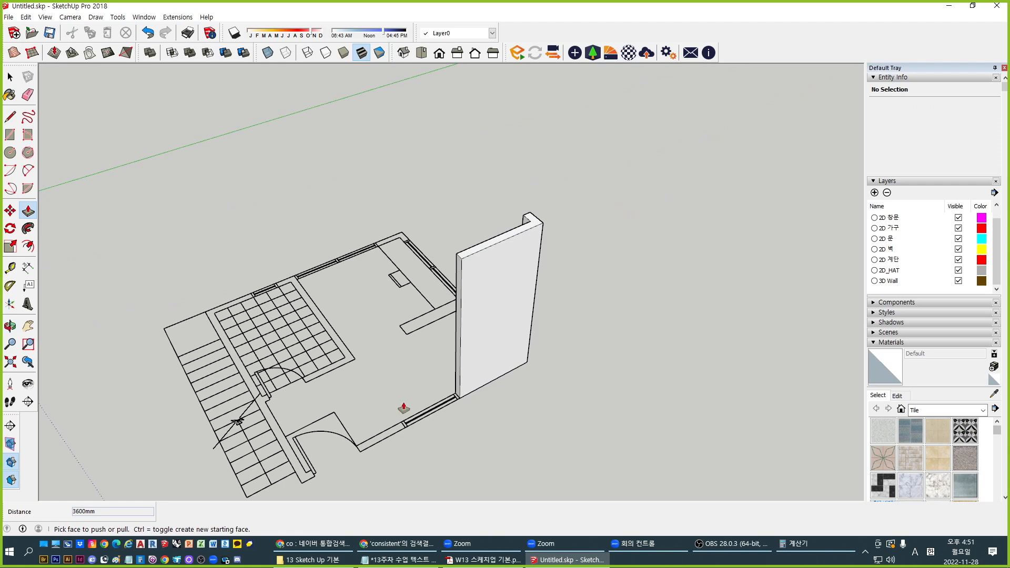
pyautogui.press('space')
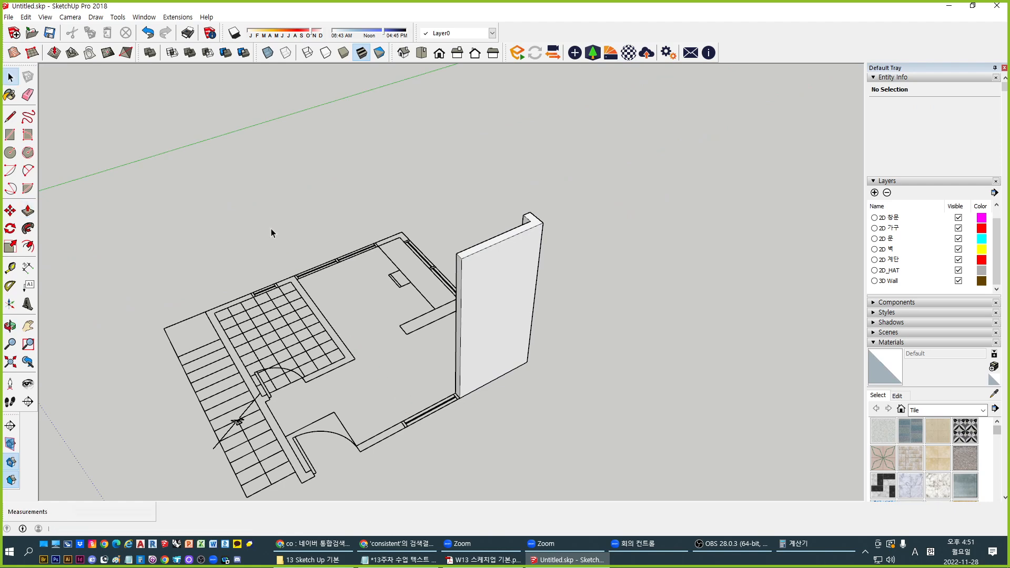
pyautogui.moveTo(616, 408); pyautogui.dragTo(647, 315, button='middle')
# Select the wall's broad, narrow side, top and end faces while orbiting around it
pyautogui.click(509, 316)
pyautogui.scroll(5, 511, 266)
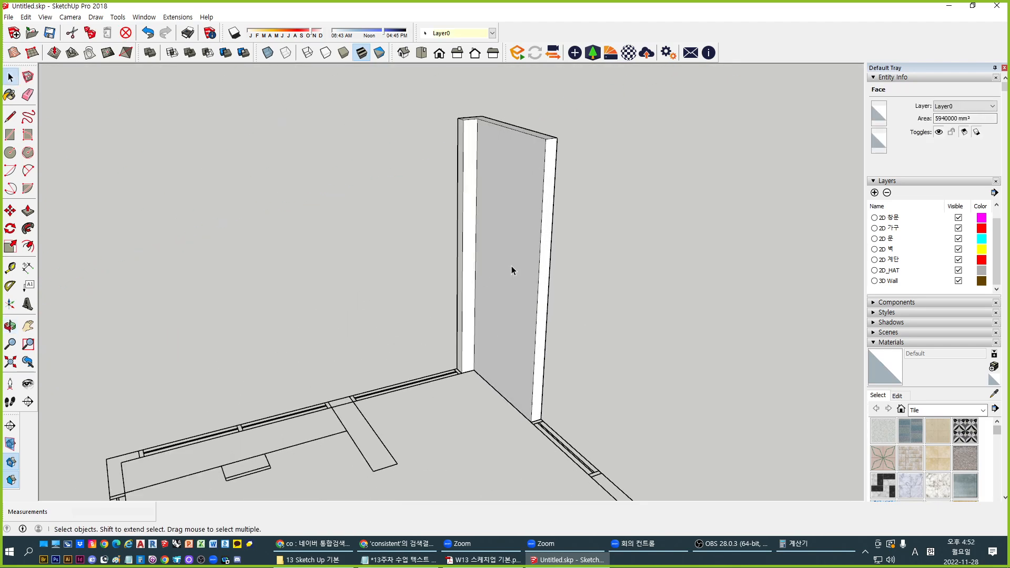
pyautogui.moveTo(511, 267); pyautogui.dragTo(137, 302, button='middle')
pyautogui.click(387, 320)
pyautogui.click(423, 283)
pyautogui.moveTo(192, 219); pyautogui.dragTo(620, 320, button='middle')
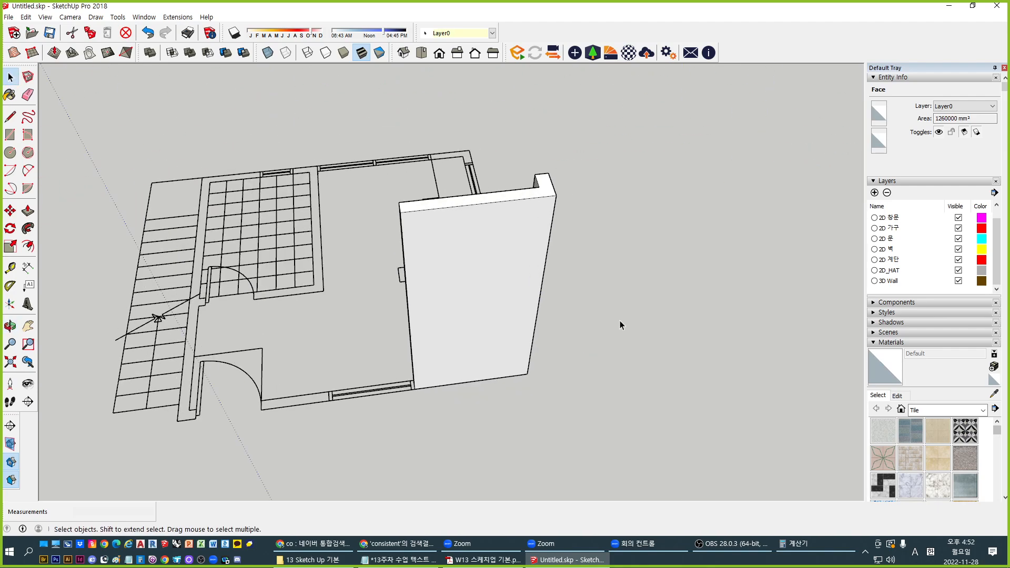
pyautogui.click(513, 196)
pyautogui.moveTo(363, 336); pyautogui.dragTo(518, 287, button='middle')
pyautogui.click(491, 282)
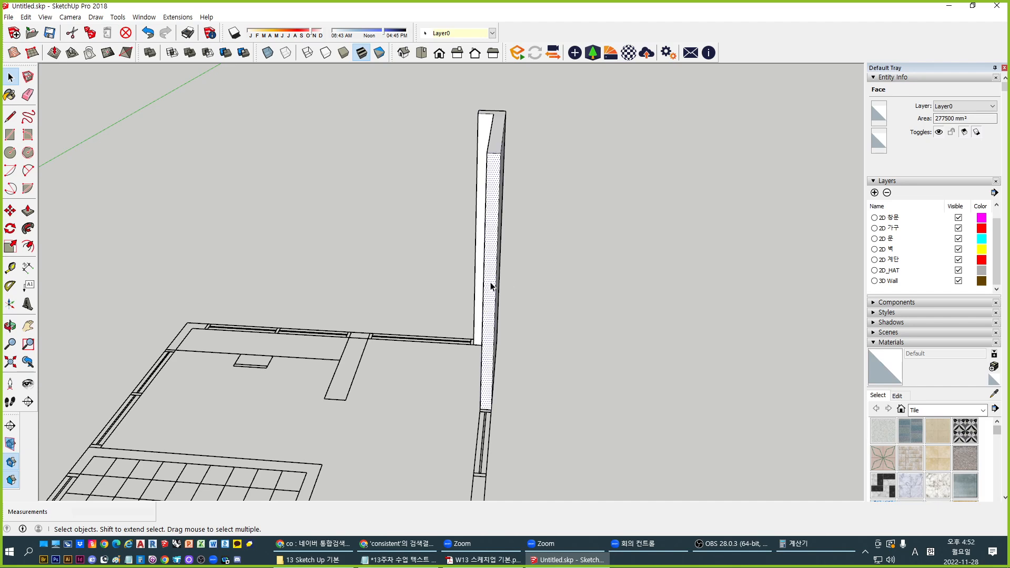
pyautogui.moveTo(676, 348); pyautogui.dragTo(440, 341, button='middle')
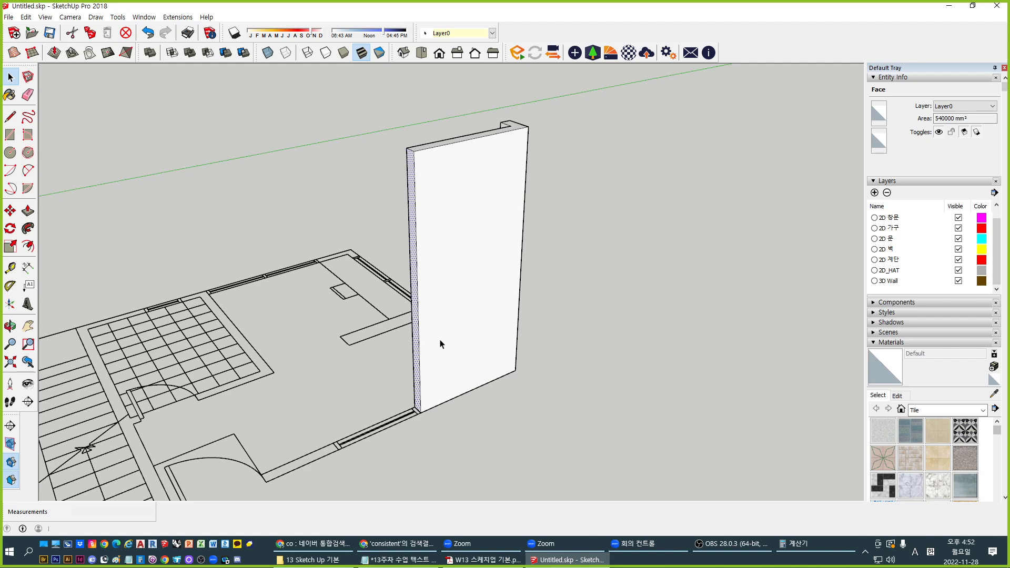
# Glance at the PDF lesson, then bring the Notepad class notes to the front
pyautogui.hotkey('alt', 'Tab')
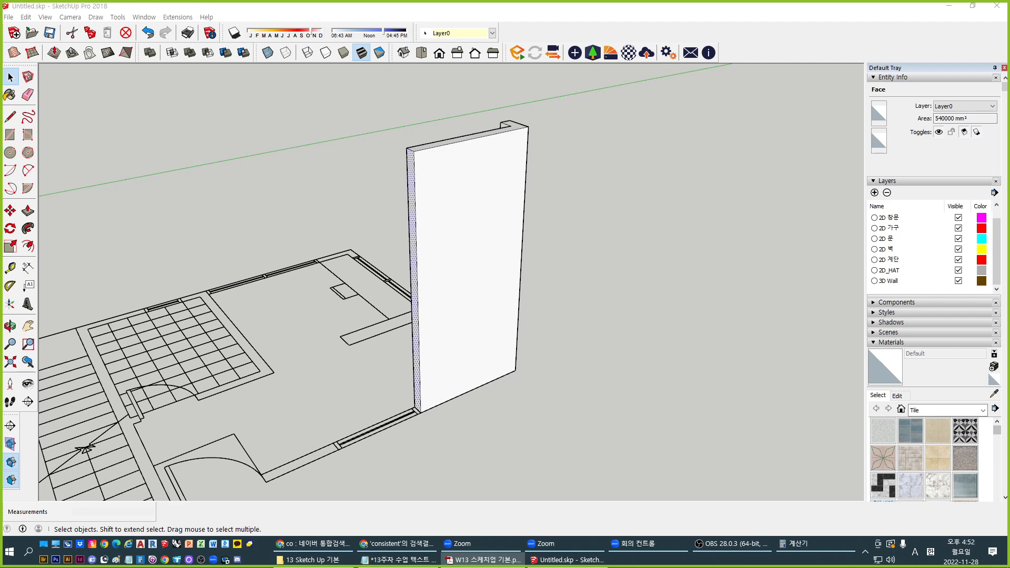
pyautogui.click(611, 335)
pyautogui.moveTo(611, 335); pyautogui.dragTo(532, 347, button='middle')
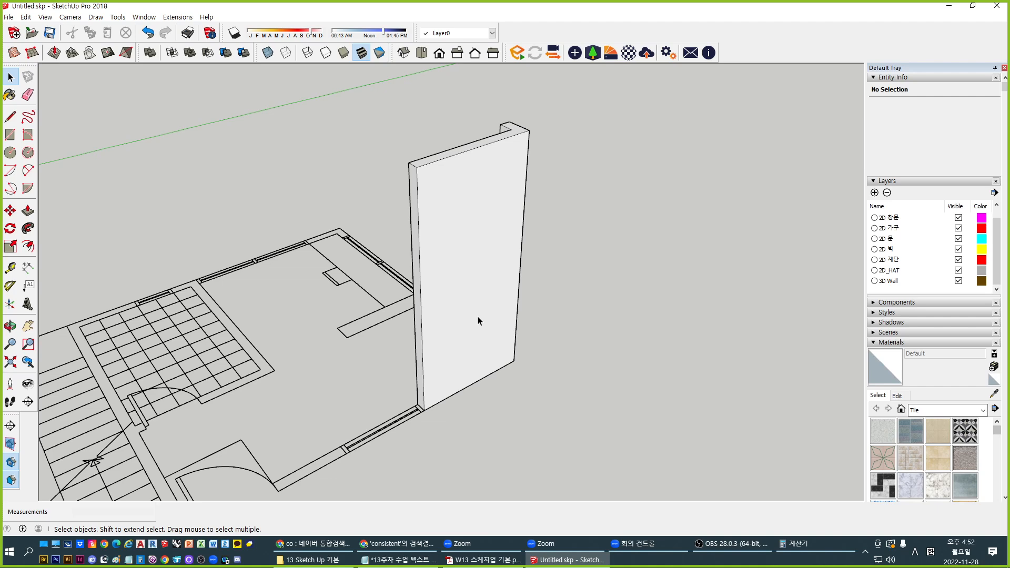
pyautogui.click(399, 559)
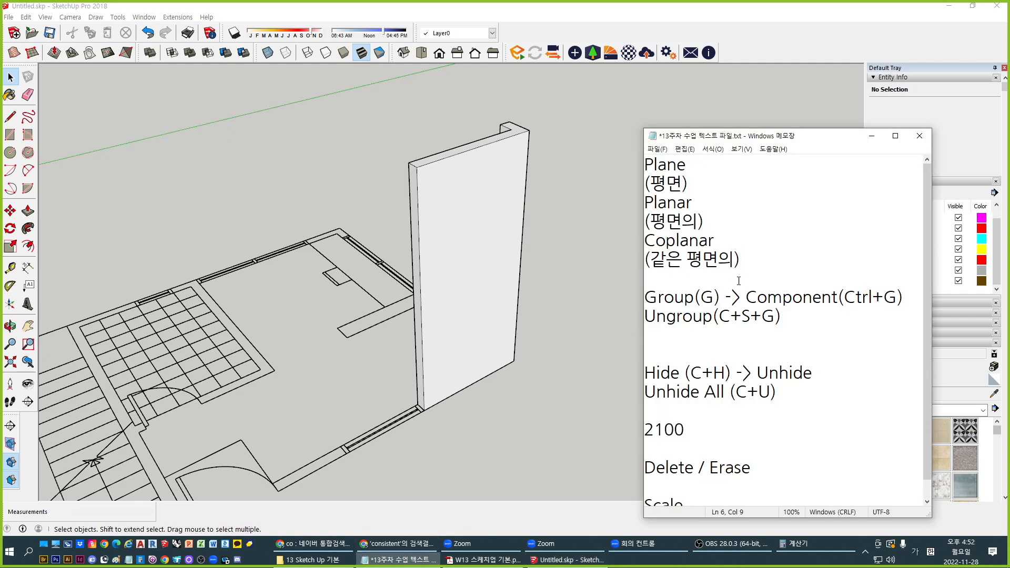
# Highlight the 'Group(G) -> Component(Ctrl+G)' line in the notes, then return to SketchUp
pyautogui.click(738, 281)
pyautogui.click(797, 317)
pyautogui.moveTo(903, 296); pyautogui.dragTo(646, 297)
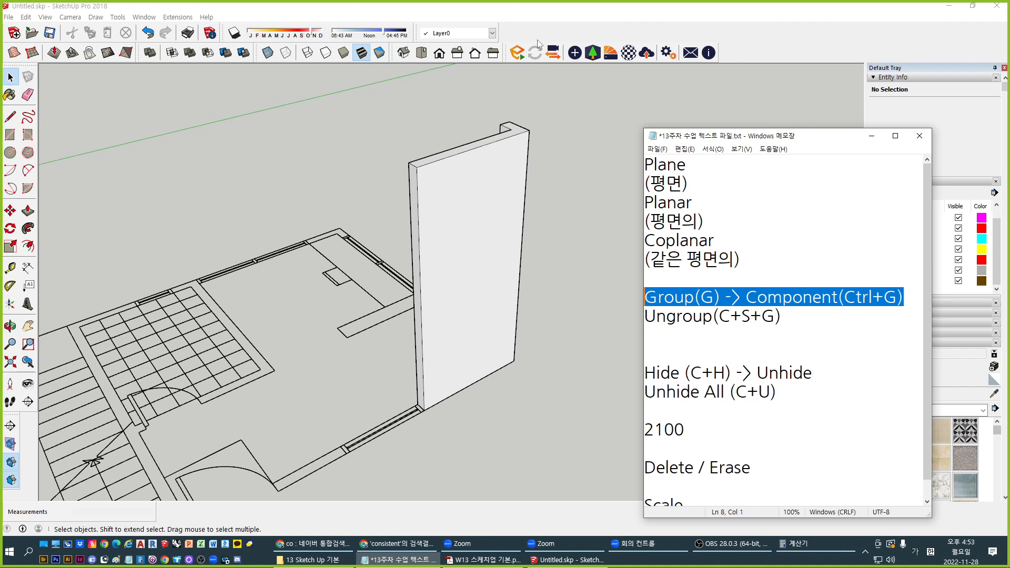
pyautogui.click(449, 4)
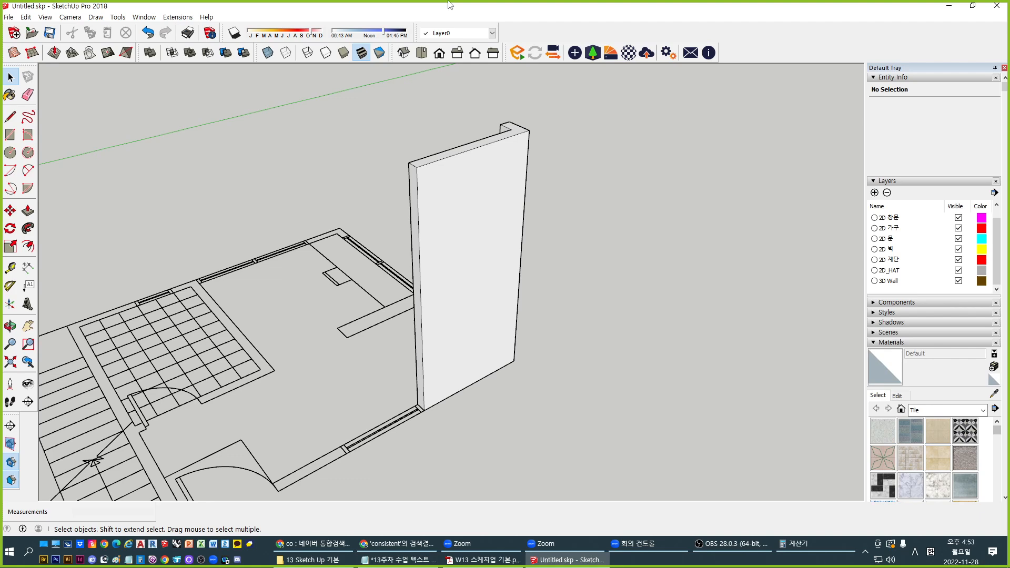
# In Preferences > Shortcuts, filter for 'group' and check Make Group's assigned key
pyautogui.click(144, 16)
pyautogui.click(158, 83)
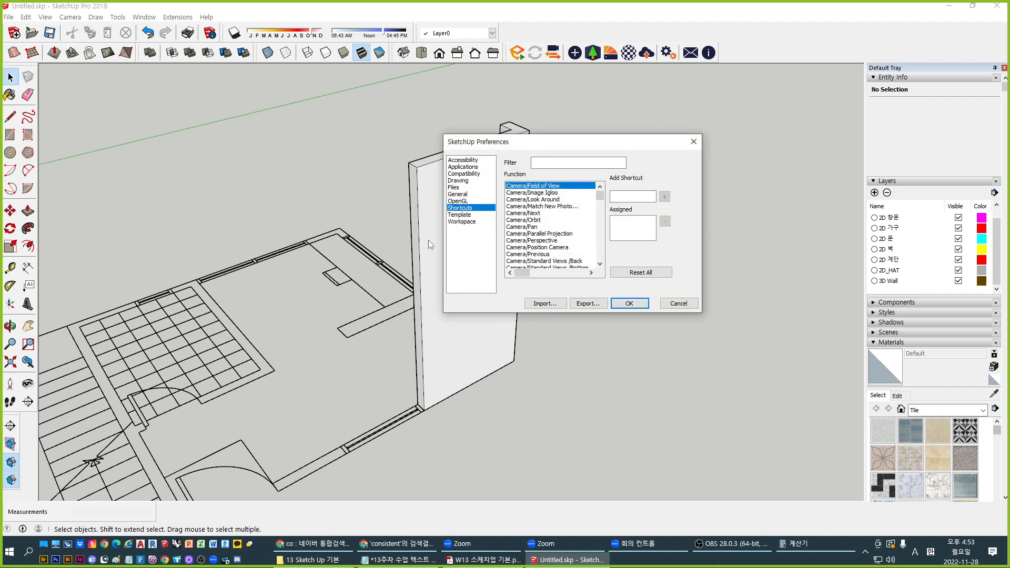
pyautogui.click(553, 164)
pyautogui.write('group')
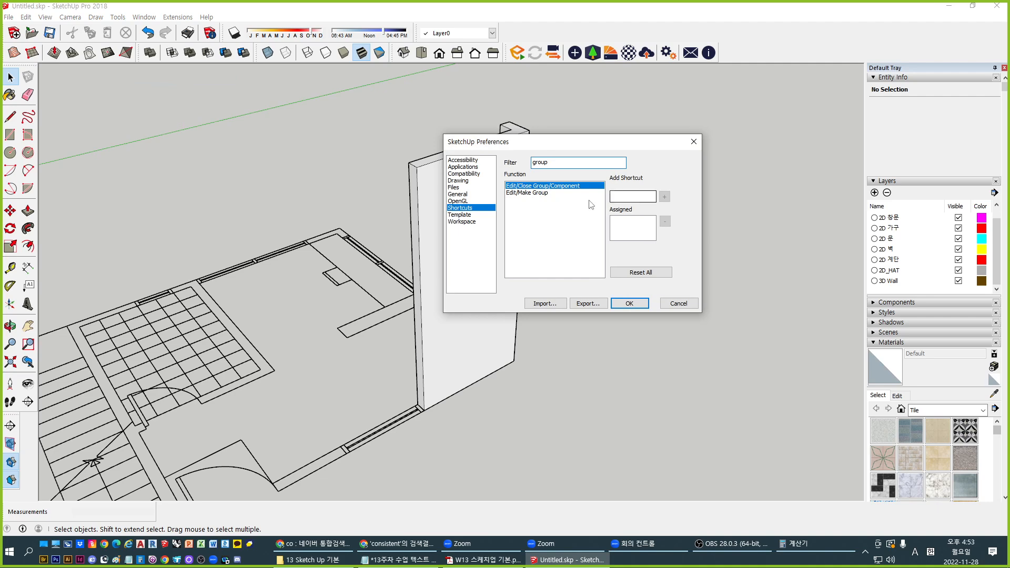
pyautogui.click(524, 193)
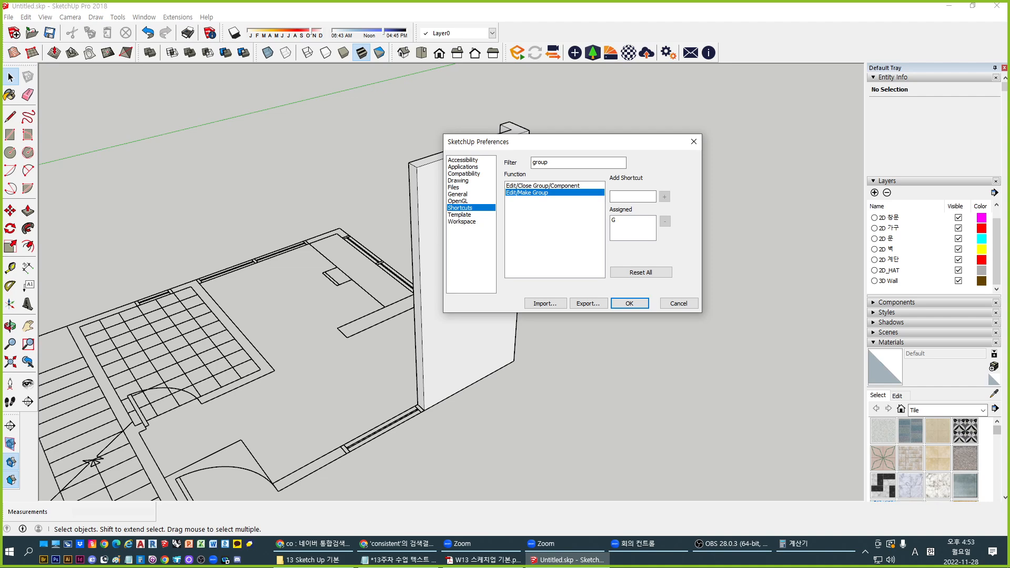
pyautogui.moveTo(581, 145); pyautogui.dragTo(596, 145)
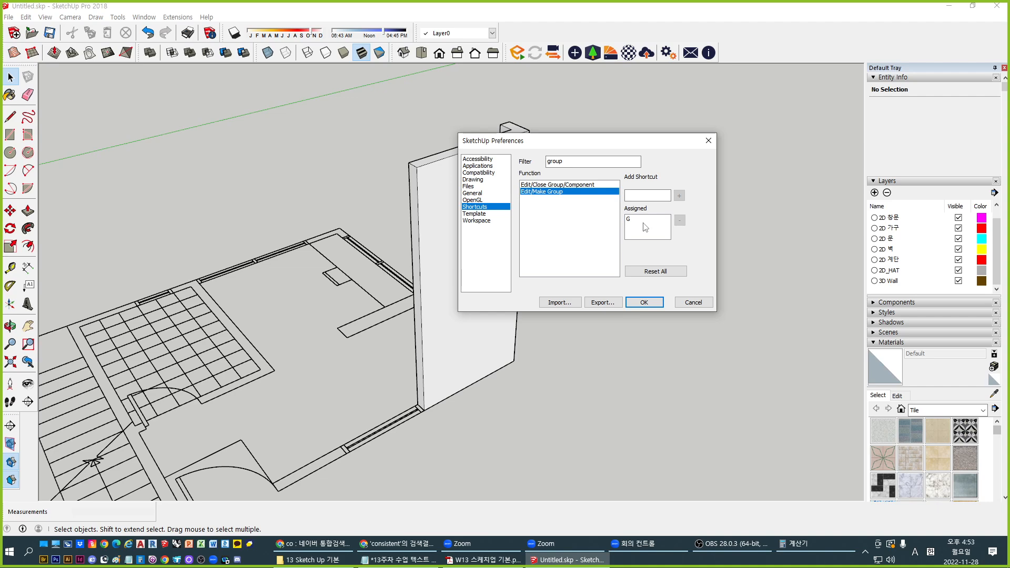
# Filter the shortcuts for 'component', check Make Component's key, and confirm with OK
pyautogui.doubleClick(582, 161)
pyautogui.write('conpo')
pyautogui.press('BackSpace')
pyautogui.press('BackSpace')
pyautogui.press('BackSpace')
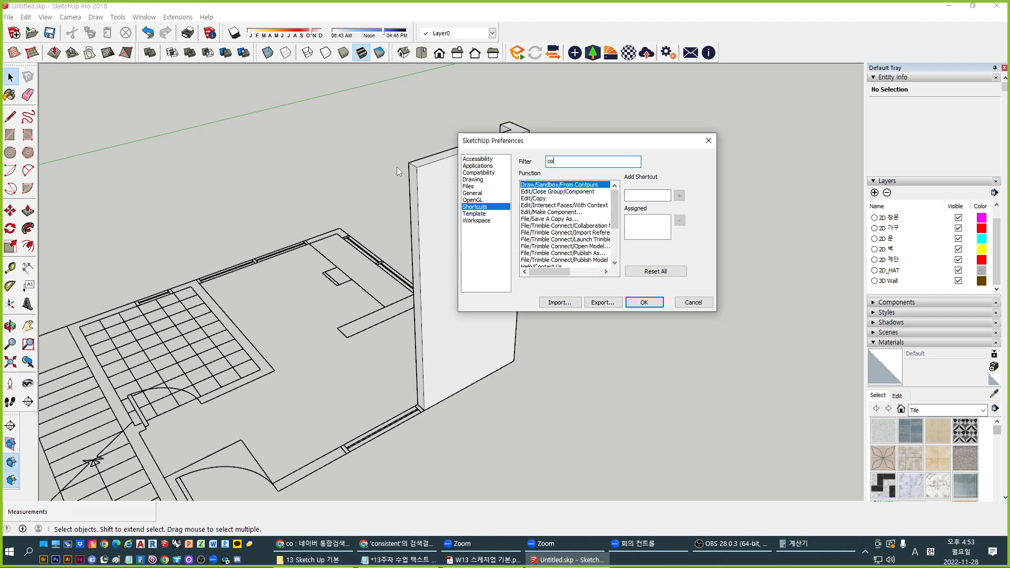
pyautogui.write('mponent')
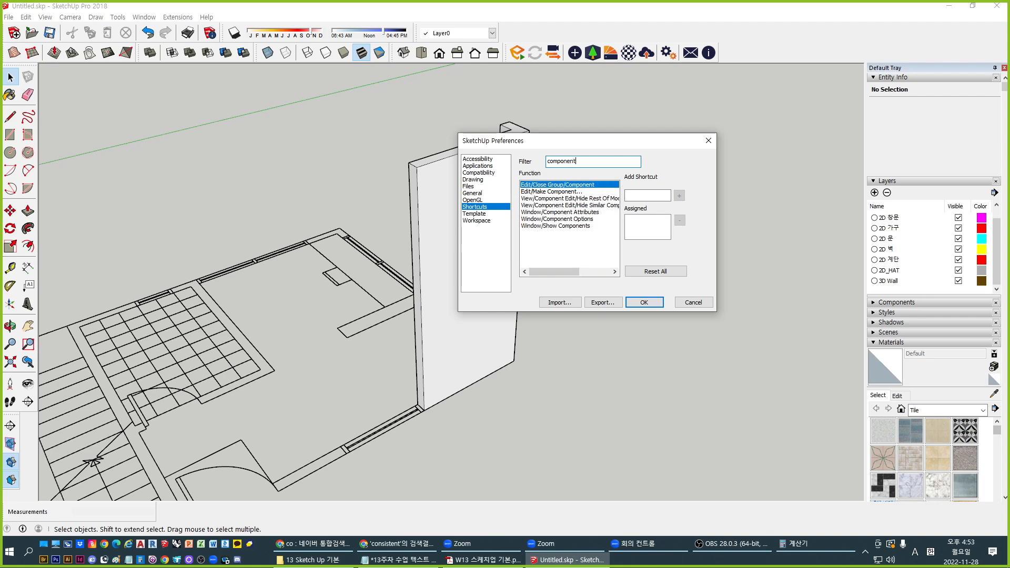
pyautogui.click(555, 193)
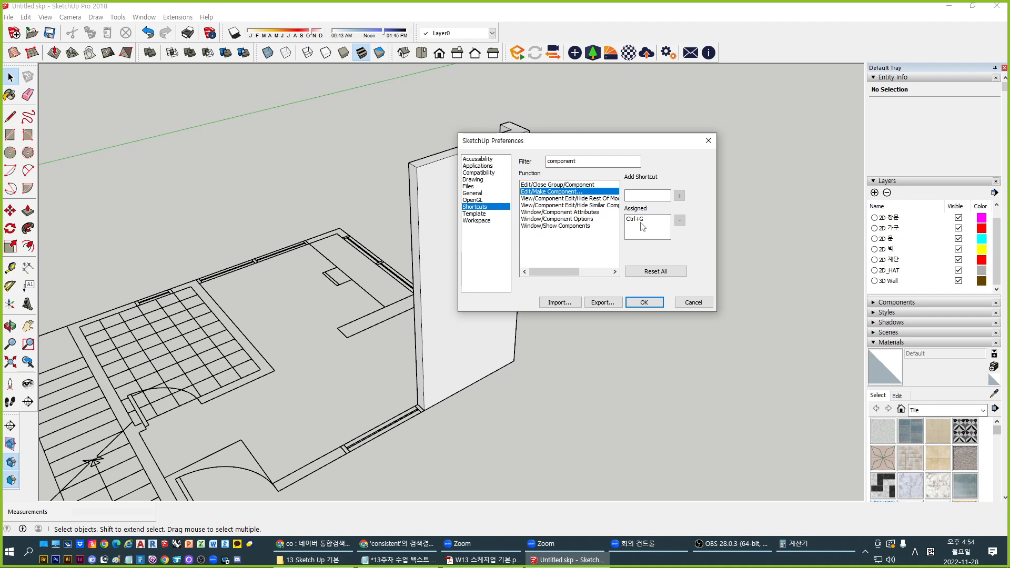
pyautogui.click(643, 303)
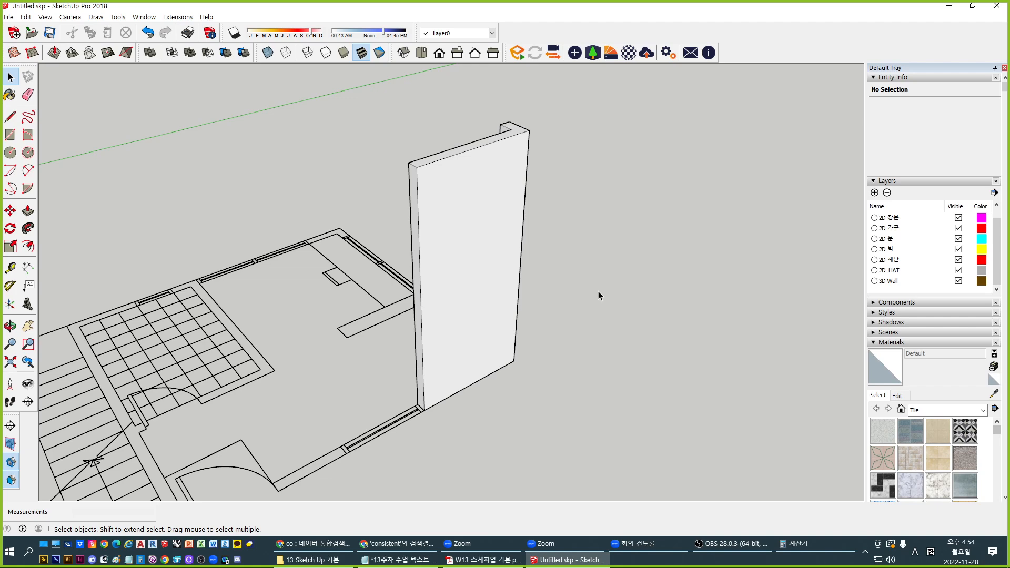
# Orbit around the upright wall and plan, trying box selections of the wall
pyautogui.moveTo(548, 396); pyautogui.dragTo(438, 400, button='middle')
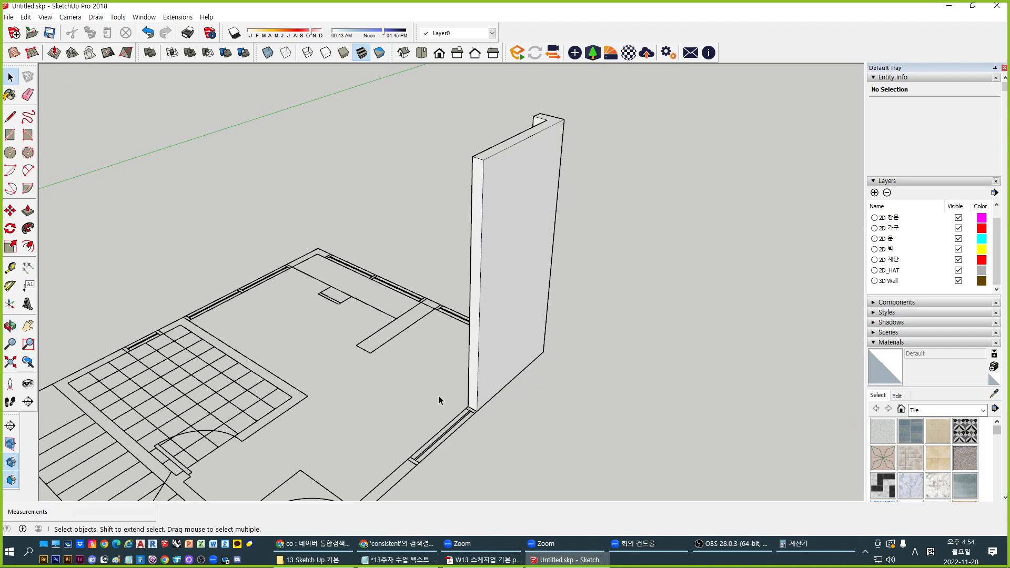
pyautogui.moveTo(600, 397); pyautogui.dragTo(531, 378, button='middle')
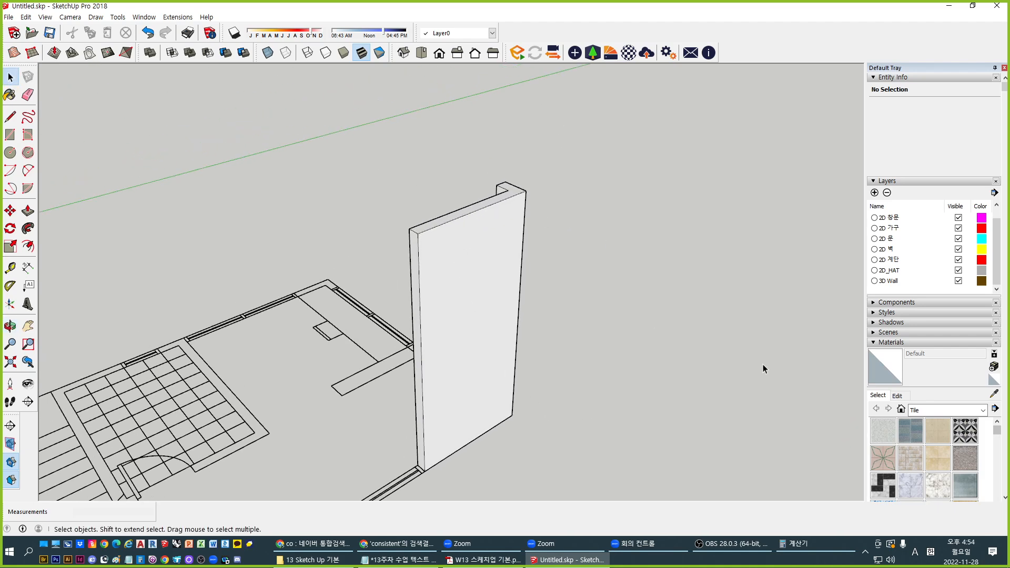
pyautogui.hotkey('ctrl', 'a')
pyautogui.moveTo(363, 396); pyautogui.dragTo(346, 339, button='middle')
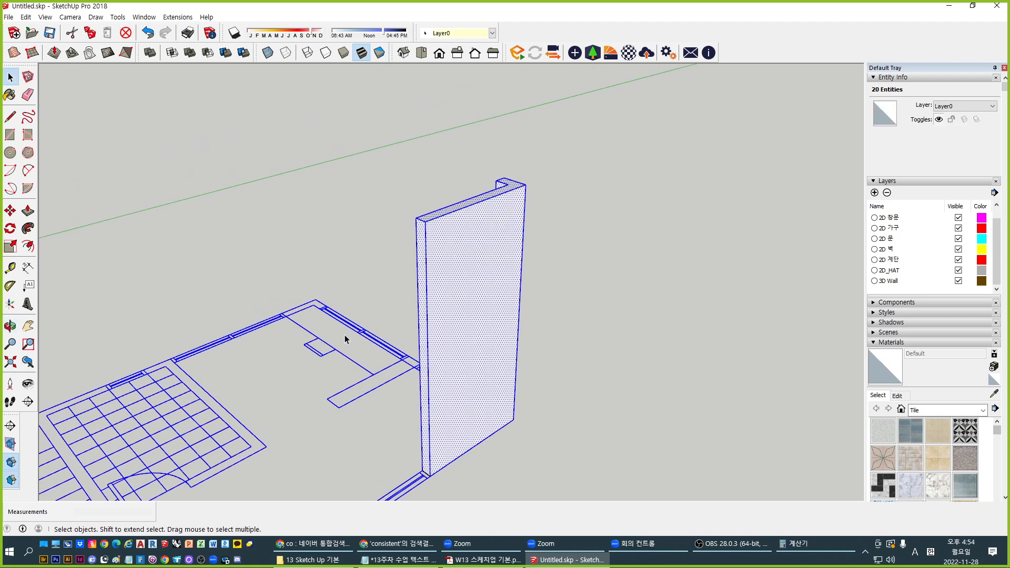
pyautogui.click(658, 274)
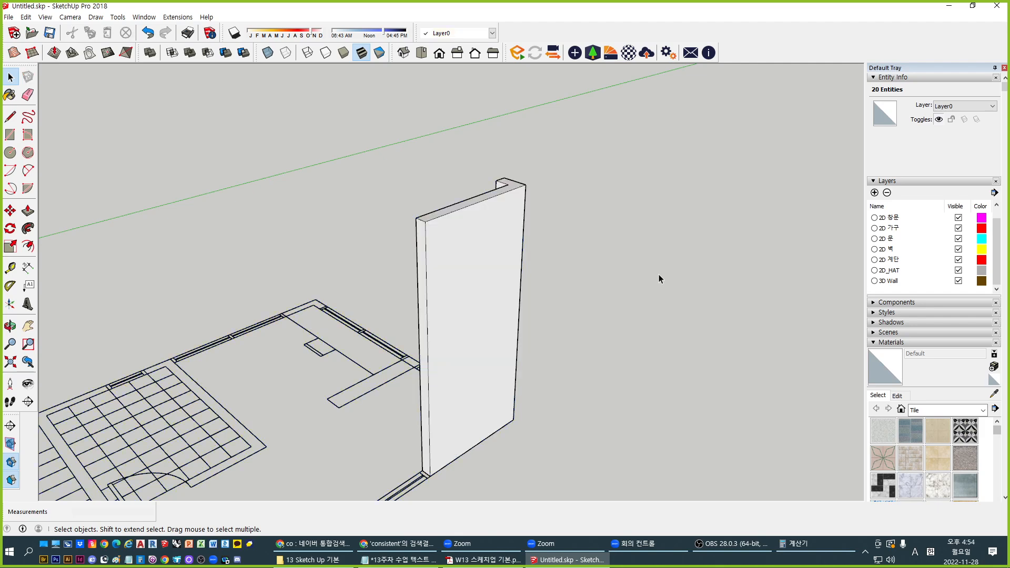
pyautogui.moveTo(659, 273); pyautogui.dragTo(684, 235, button='middle')
pyautogui.moveTo(683, 235); pyautogui.dragTo(345, 111)
pyautogui.moveTo(529, 373); pyautogui.dragTo(484, 315, button='middle')
pyautogui.scroll(3, 493, 366)
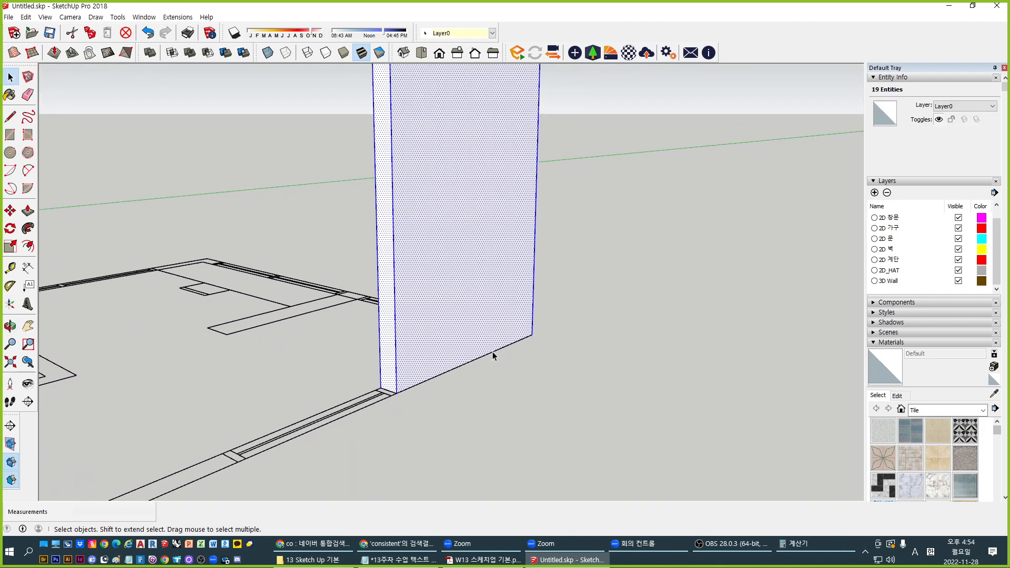
pyautogui.moveTo(474, 361); pyautogui.dragTo(805, 304, button='middle')
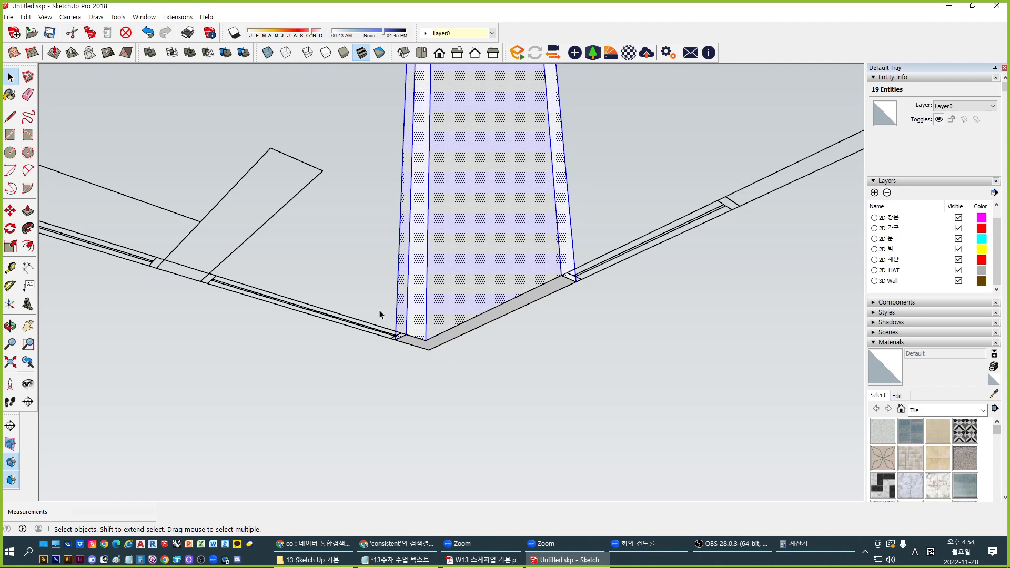
pyautogui.moveTo(451, 316); pyautogui.dragTo(330, 433, button='middle')
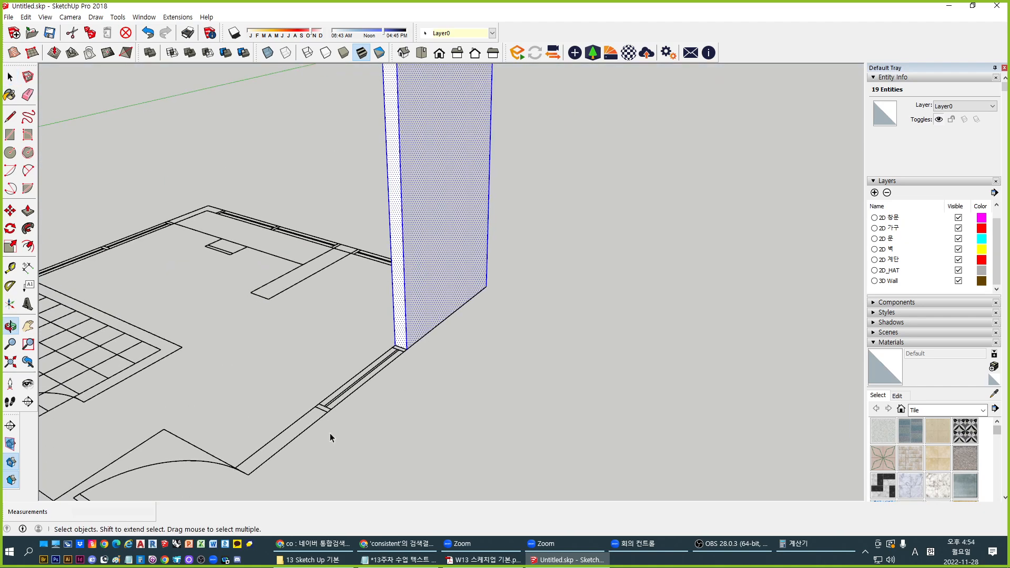
# Pick the floor-plan component, window-select the wall's entities, then clear the selection
pyautogui.click(353, 392)
pyautogui.scroll(-4, 328, 203)
pyautogui.scroll(-1, 396, 276)
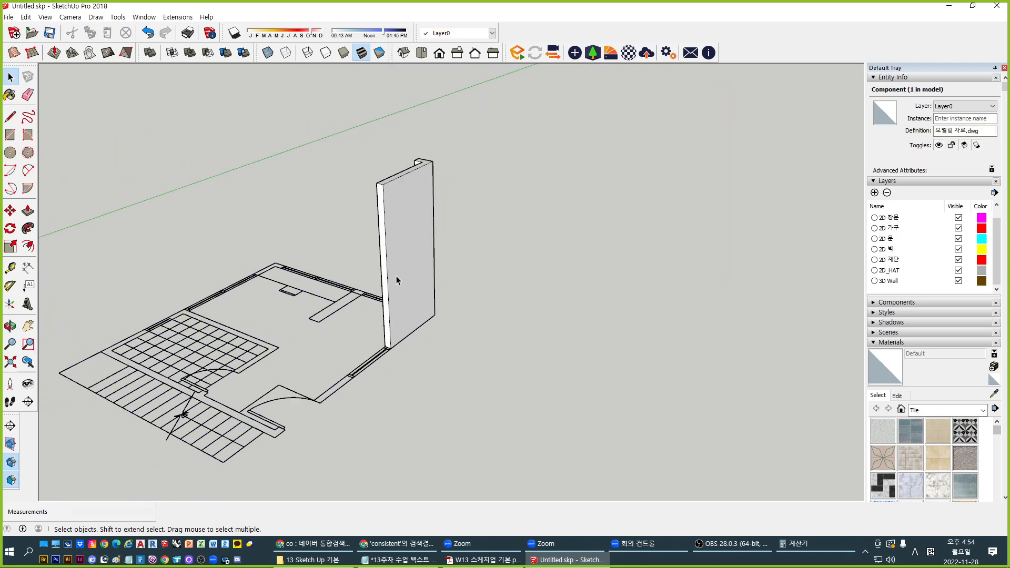
pyautogui.moveTo(316, 112); pyautogui.dragTo(523, 405)
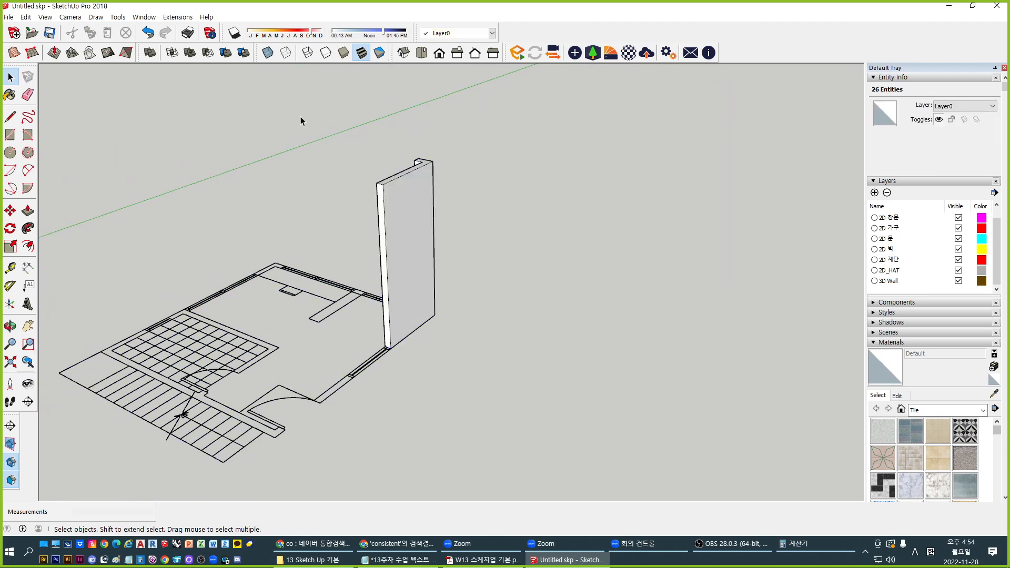
pyautogui.click(536, 418)
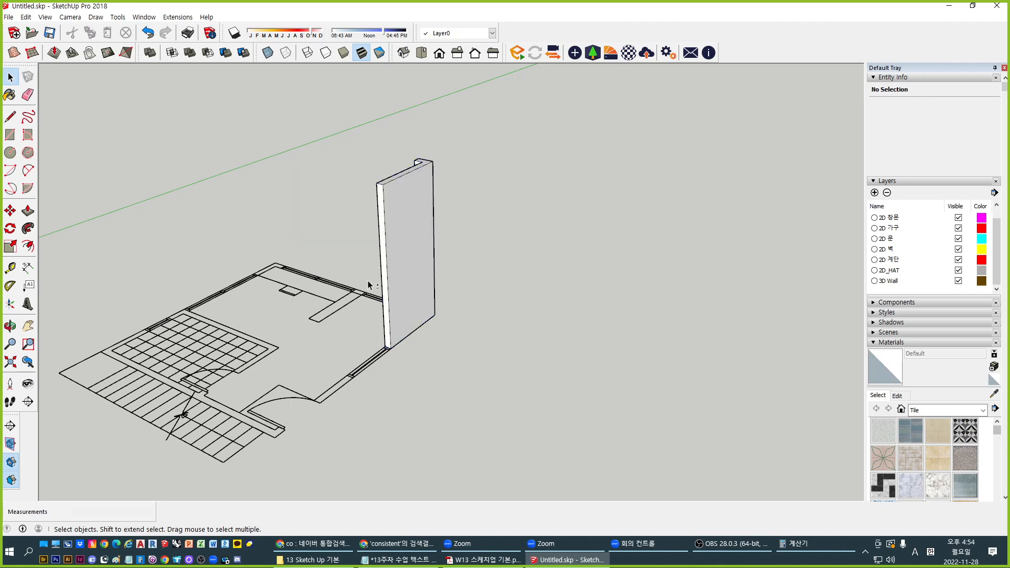
pyautogui.scroll(1, 402, 257)
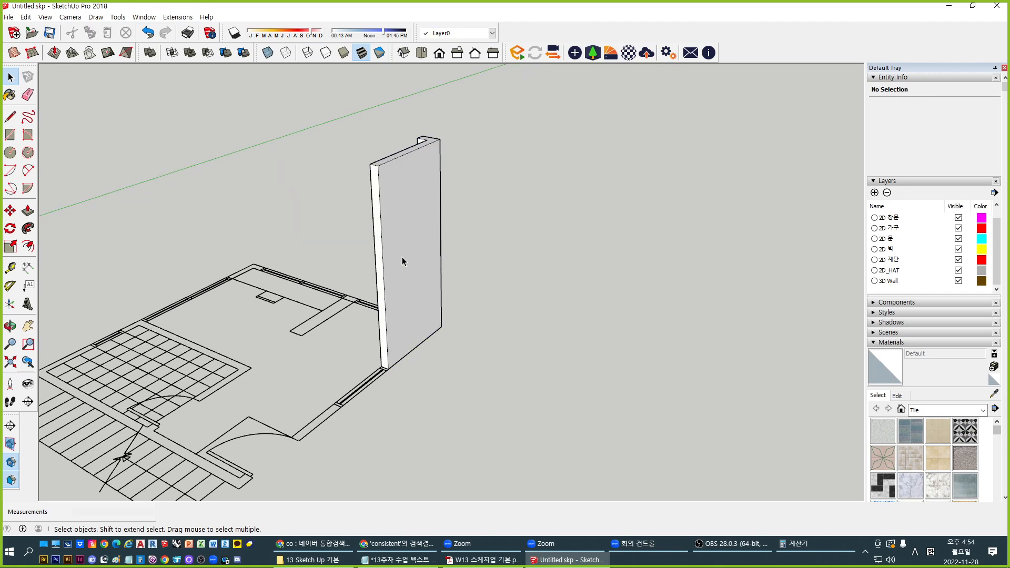
# Triple-click the wall to select its connected geometry and group it with Ctrl+G
pyautogui.tripleClick(401, 257)
pyautogui.moveTo(402, 257); pyautogui.dragTo(363, 351, button='middle')
pyautogui.scroll(2, 395, 355)
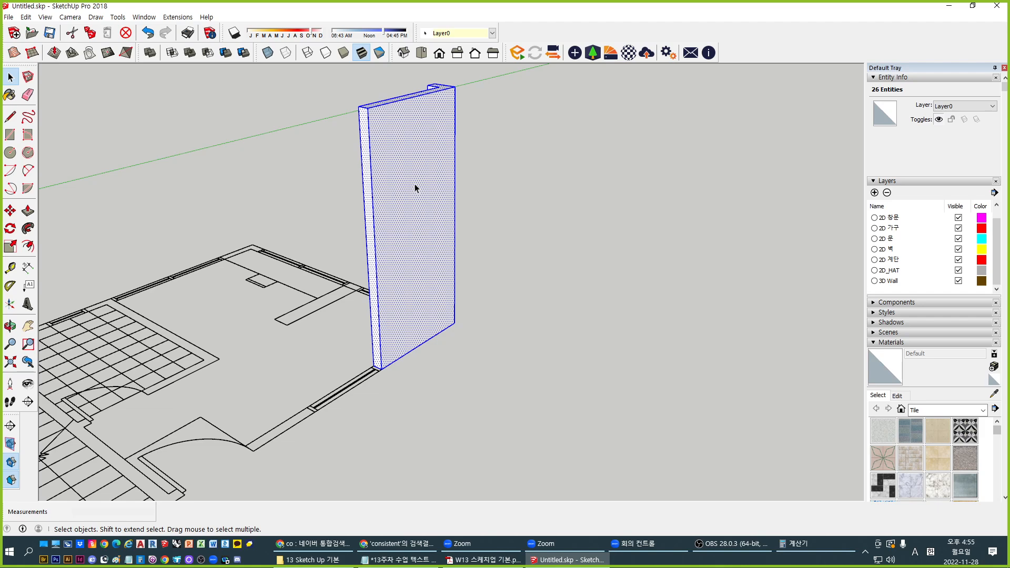
pyautogui.hotkey('ctrl', 'g')
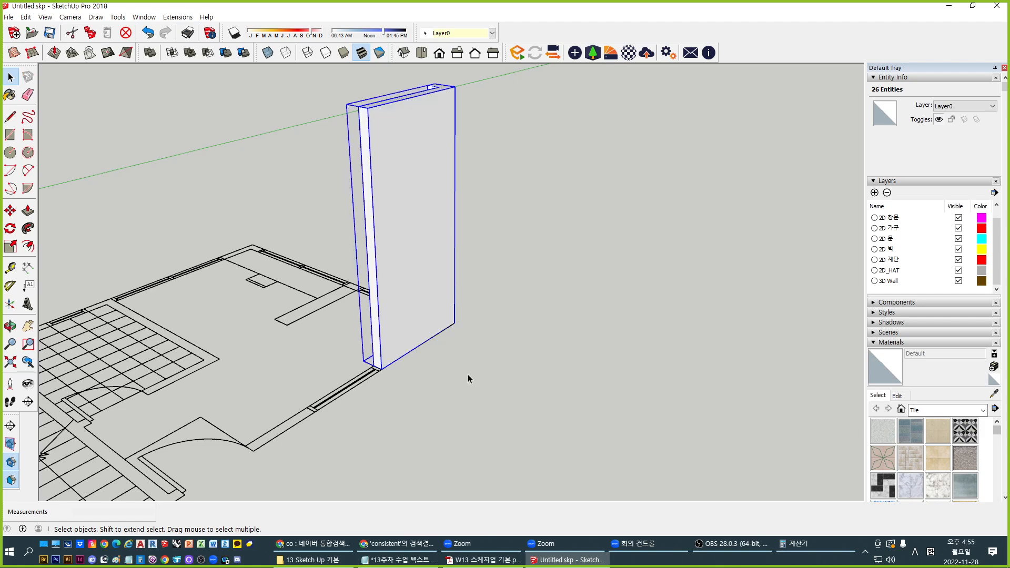
pyautogui.moveTo(468, 374); pyautogui.dragTo(402, 287, button='middle')
pyautogui.click(596, 392)
pyautogui.scroll(-3, 595, 392)
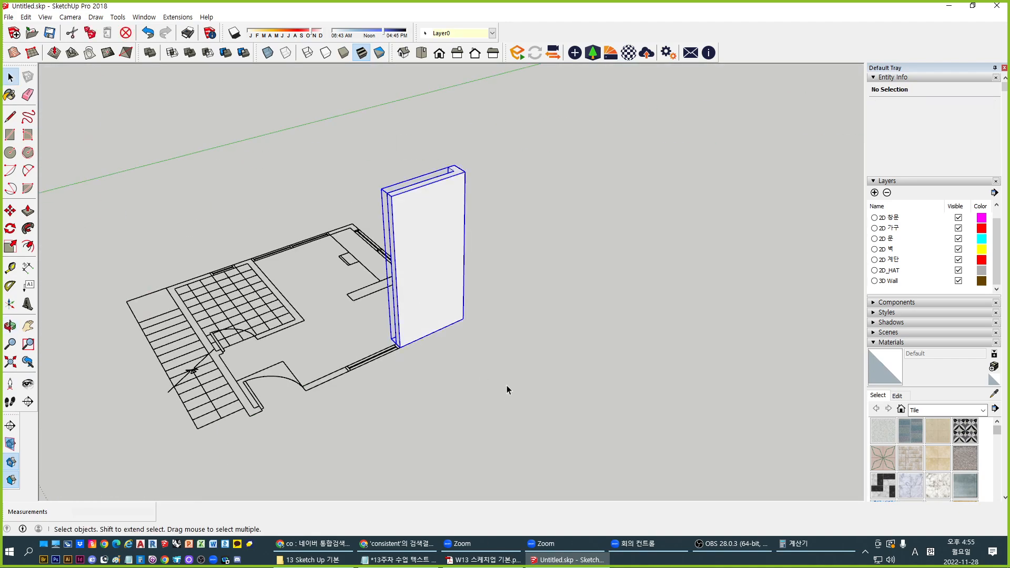
pyautogui.moveTo(507, 385)
pyautogui.mouseDown(button='middle')
pyautogui.moveTo(580, 314)
pyautogui.moveTo(489, 377)
pyautogui.mouseUp(button='middle')
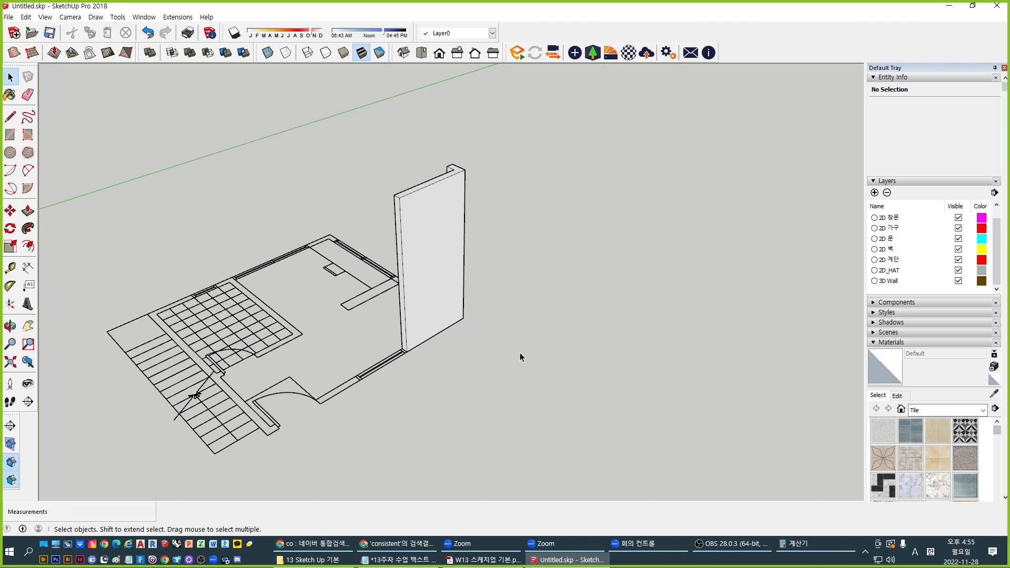
pyautogui.moveTo(521, 409); pyautogui.dragTo(438, 359, button='middle')
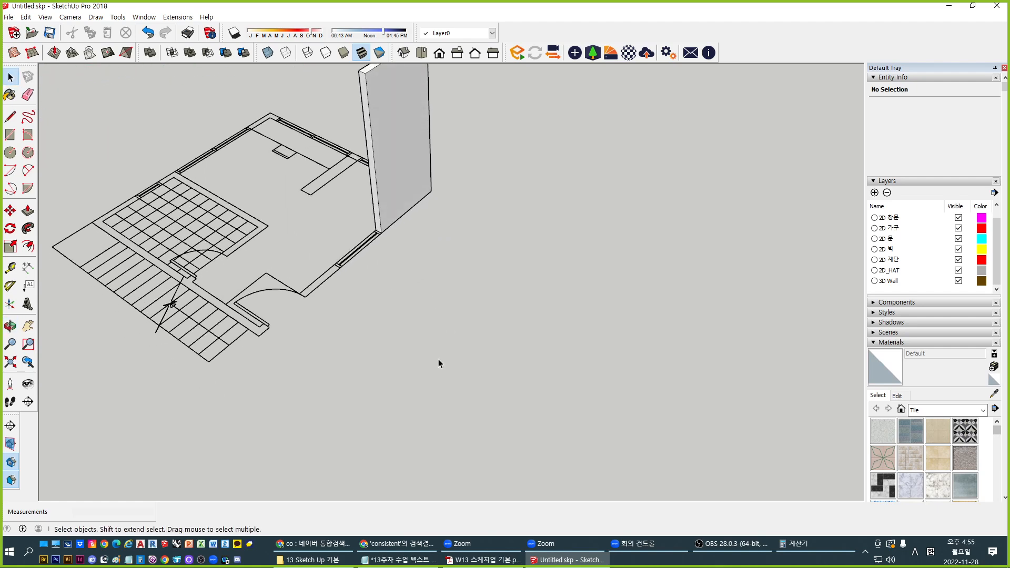
# Draw a 200 x 200 mm square on empty ground beside the plan
pyautogui.moveTo(404, 244); pyautogui.dragTo(407, 315, button='middle')
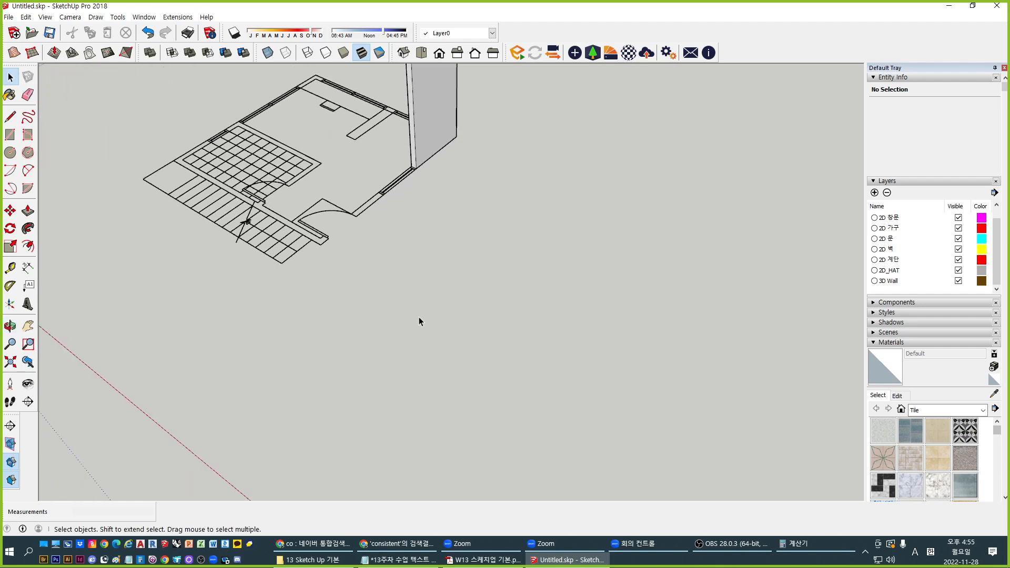
pyautogui.press('q')
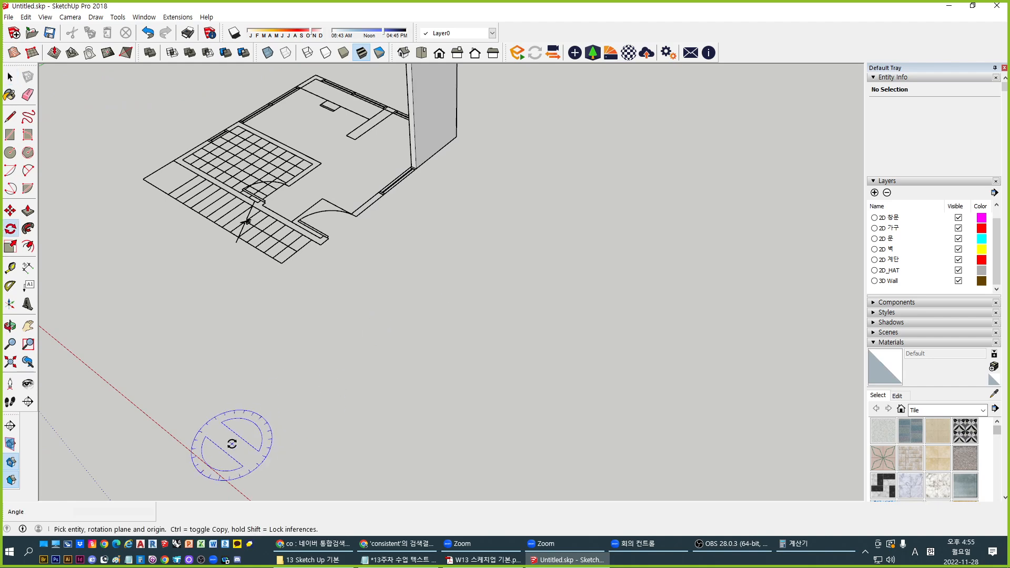
pyautogui.press('r')
pyautogui.click(289, 413)
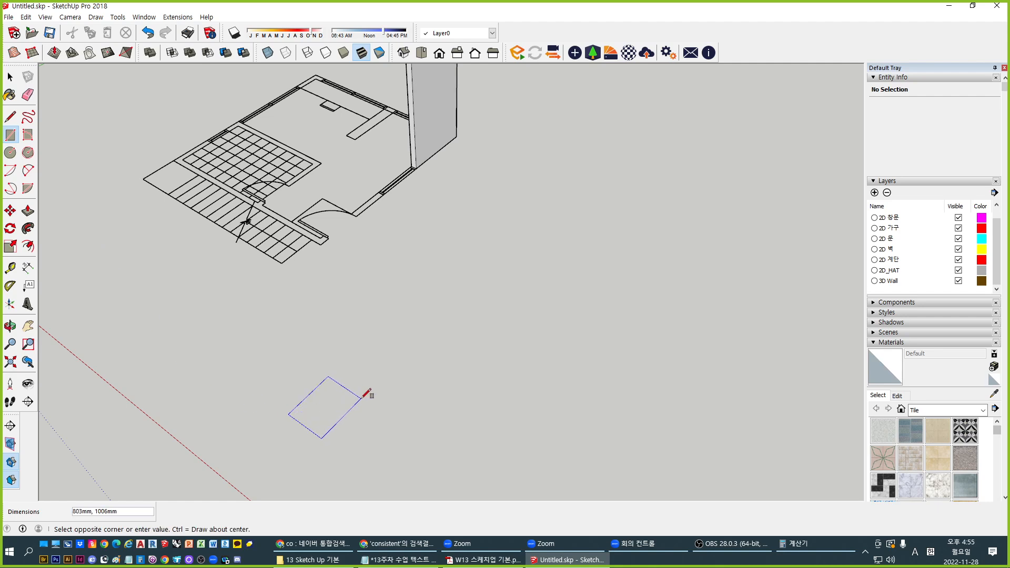
pyautogui.write('200,20')
pyautogui.press('BackSpace')
pyautogui.write('200')
pyautogui.press('Return')
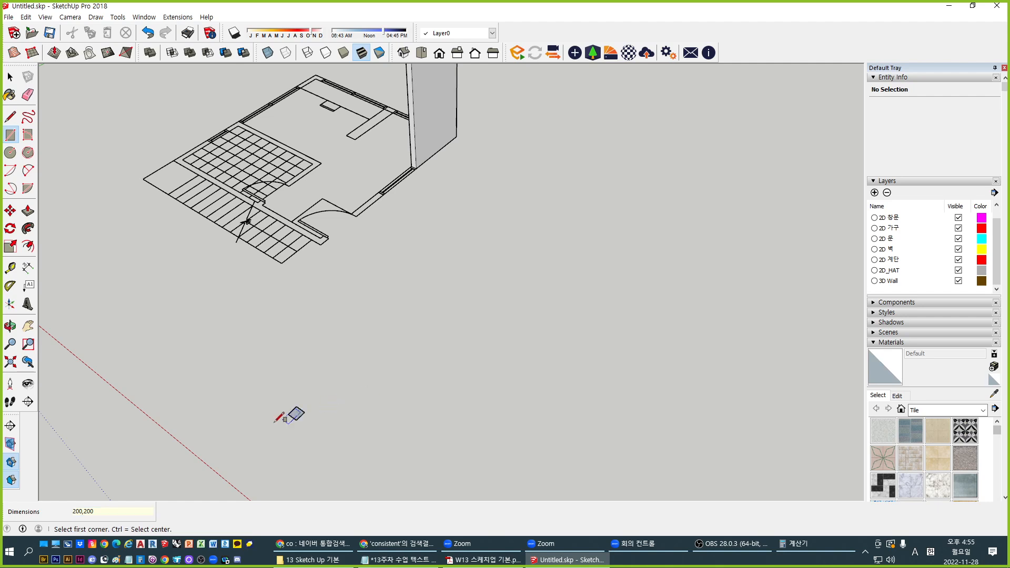
# Push/pull the square up 20000 mm into a tall column
pyautogui.scroll(5, 314, 414)
pyautogui.press('space')
pyautogui.moveTo(378, 413); pyautogui.dragTo(370, 365, button='middle')
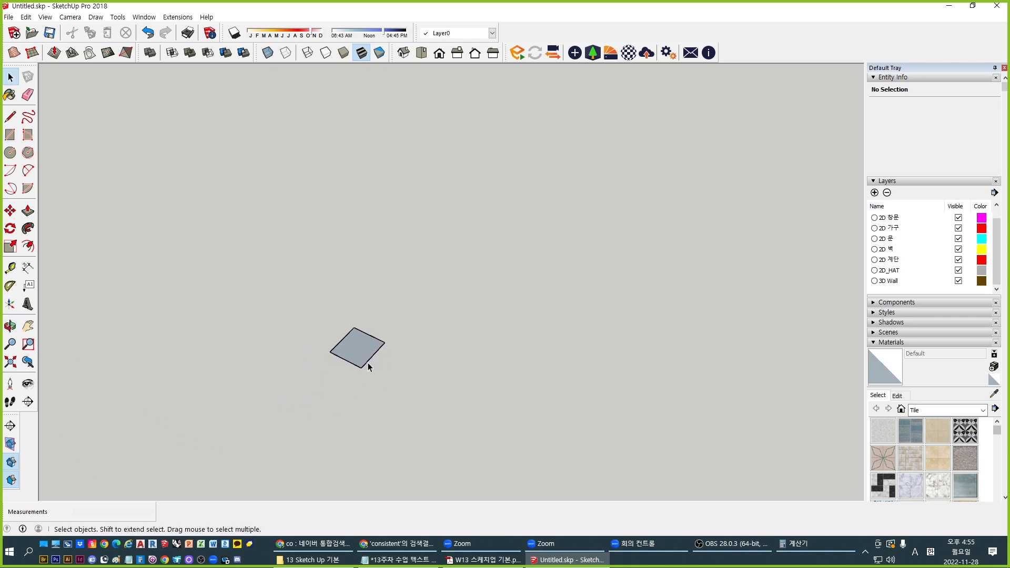
pyautogui.scroll(3, 367, 362)
pyautogui.click(365, 336)
pyautogui.press('p')
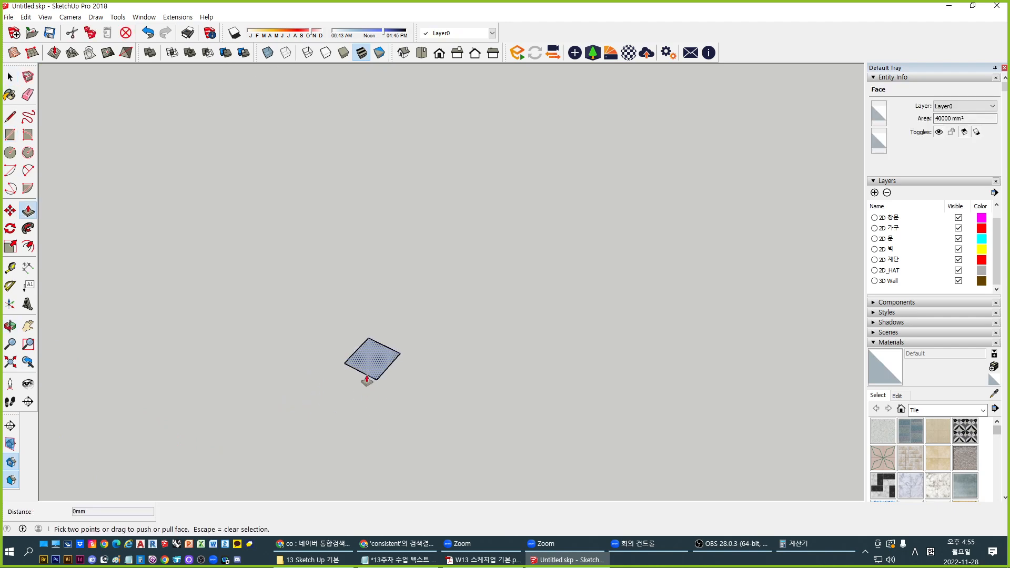
pyautogui.moveTo(365, 363); pyautogui.dragTo(346, 247)
pyautogui.write('20000')
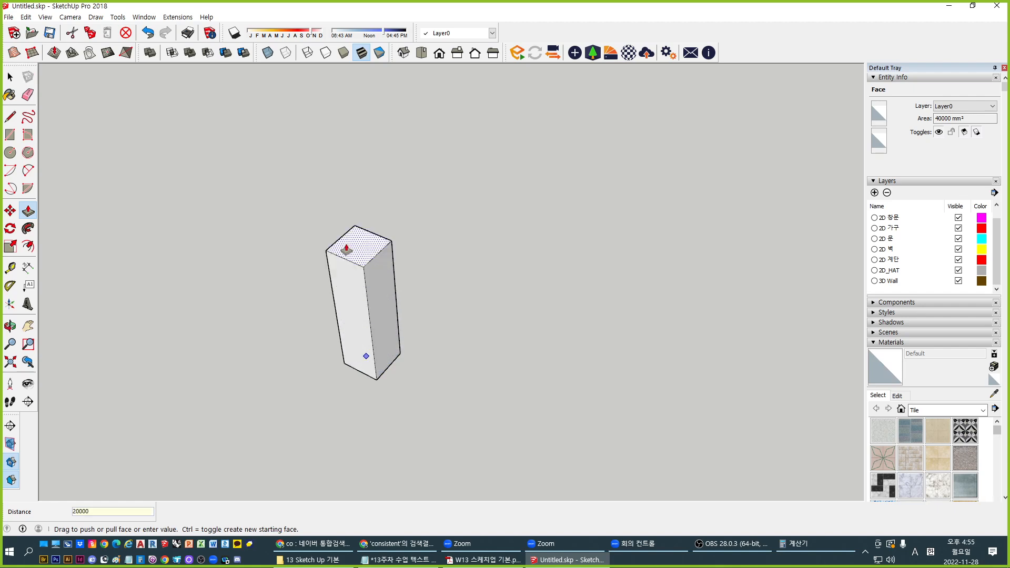
pyautogui.press('Return')
pyautogui.scroll(-5, 349, 354)
# Window-select the whole column and copy it along the red axis beside the original
pyautogui.press('space')
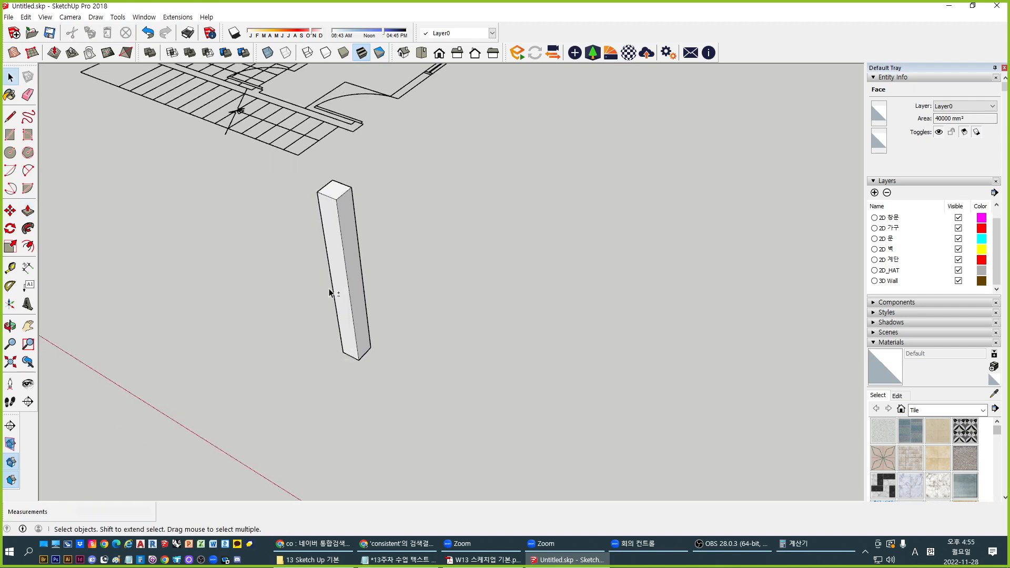
pyautogui.moveTo(334, 289); pyautogui.dragTo(836, 429, button='middle')
pyautogui.click(599, 300)
pyautogui.moveTo(599, 300); pyautogui.dragTo(440, 382, button='middle')
pyautogui.moveTo(580, 190); pyautogui.dragTo(420, 388)
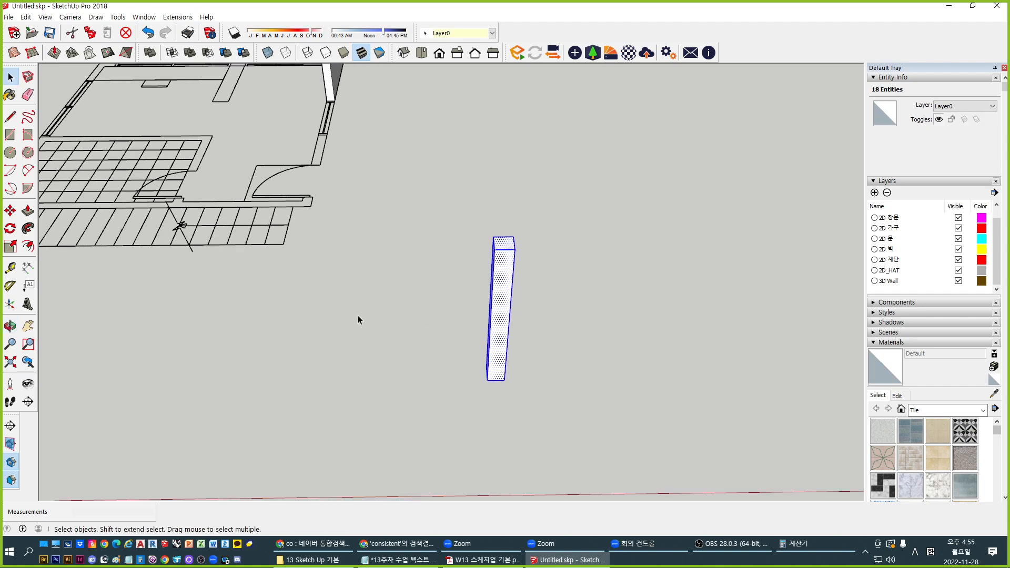
pyautogui.moveTo(329, 292); pyautogui.dragTo(440, 348, button='middle')
pyautogui.press('m')
pyautogui.press('ctrl')
pyautogui.click(433, 371)
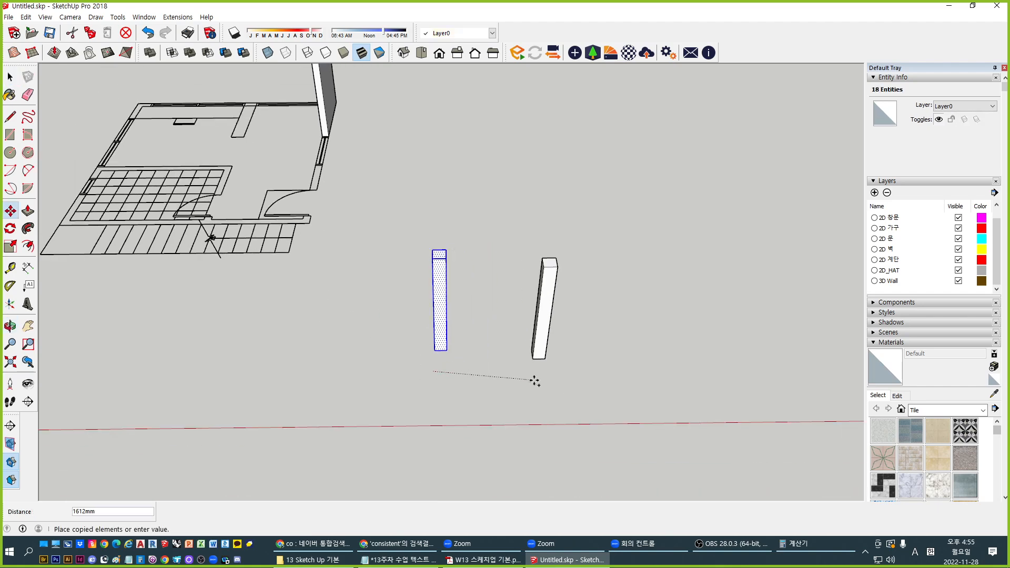
pyautogui.click(525, 374)
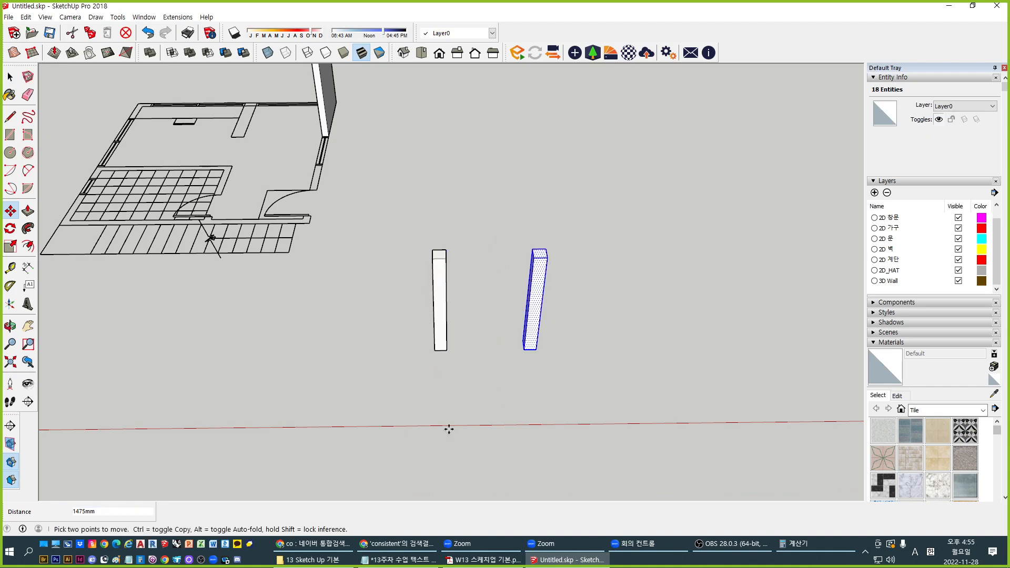
pyautogui.scroll(3, 455, 405)
pyautogui.press('space')
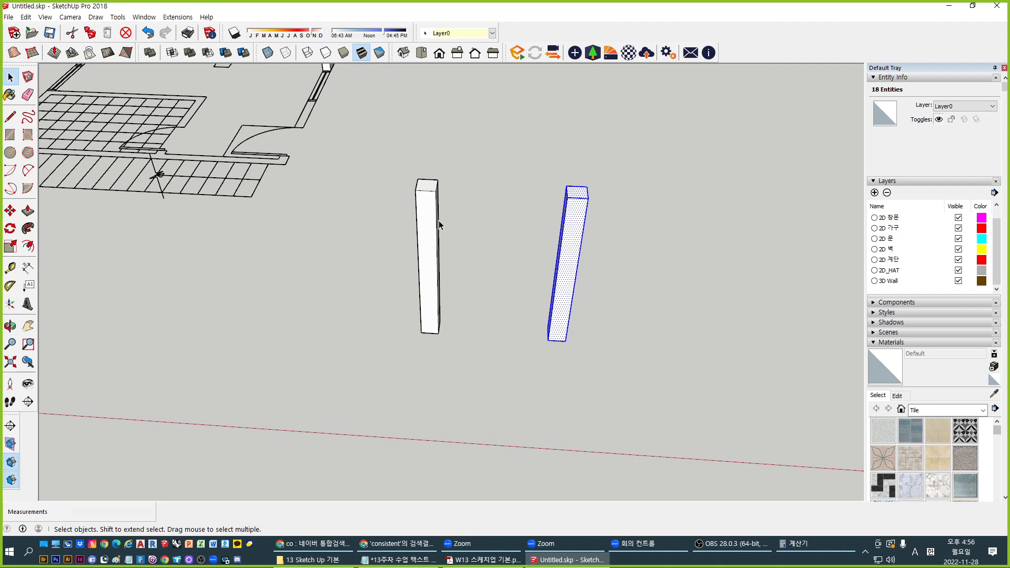
# Check the left column, then select the right-hand column
pyautogui.click(556, 243)
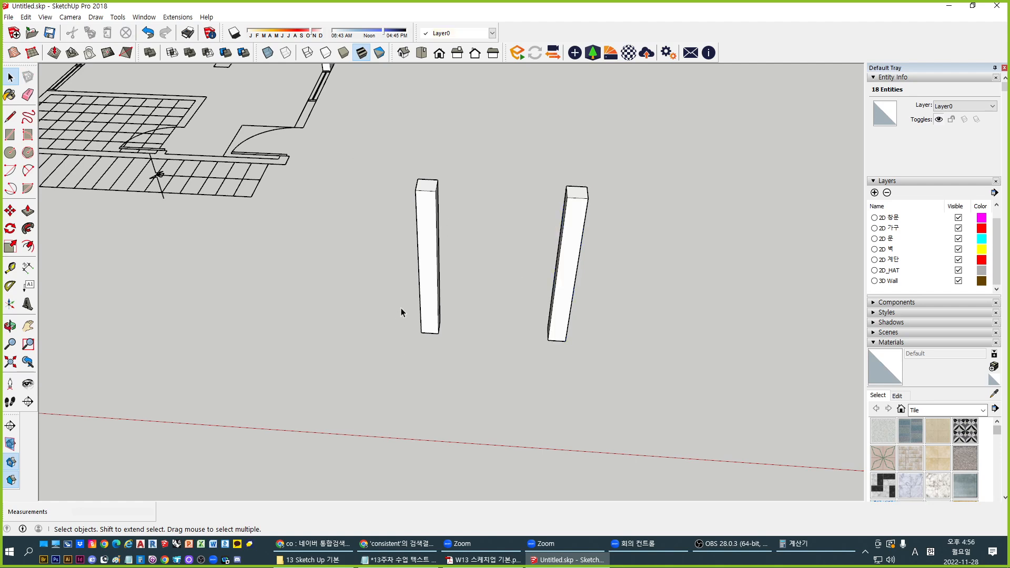
pyautogui.click(429, 223)
pyautogui.click(526, 357)
pyautogui.click(571, 287)
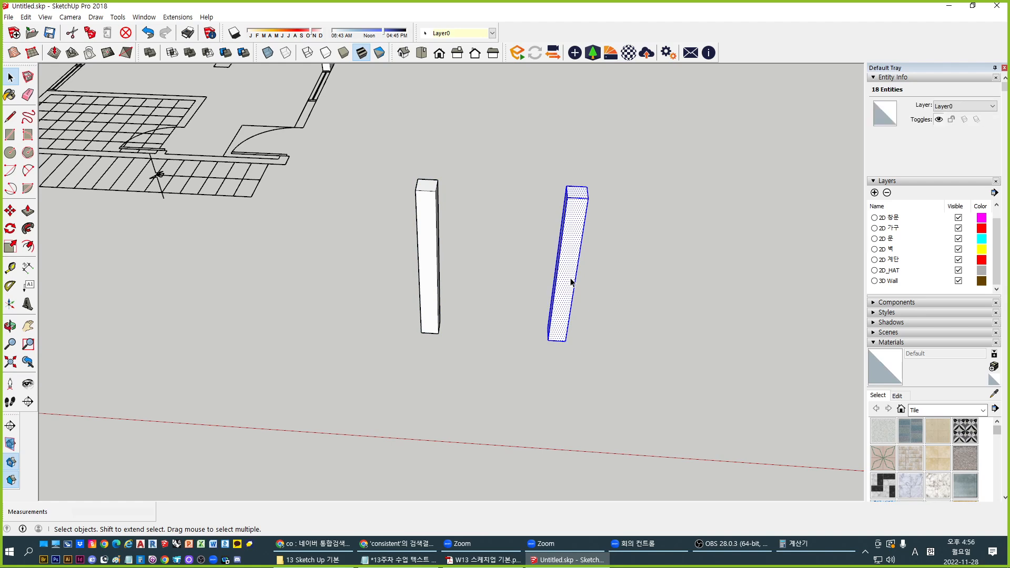
# Make the right column a component with definition 'Column' and description '200x200 Col'
pyautogui.press('g')
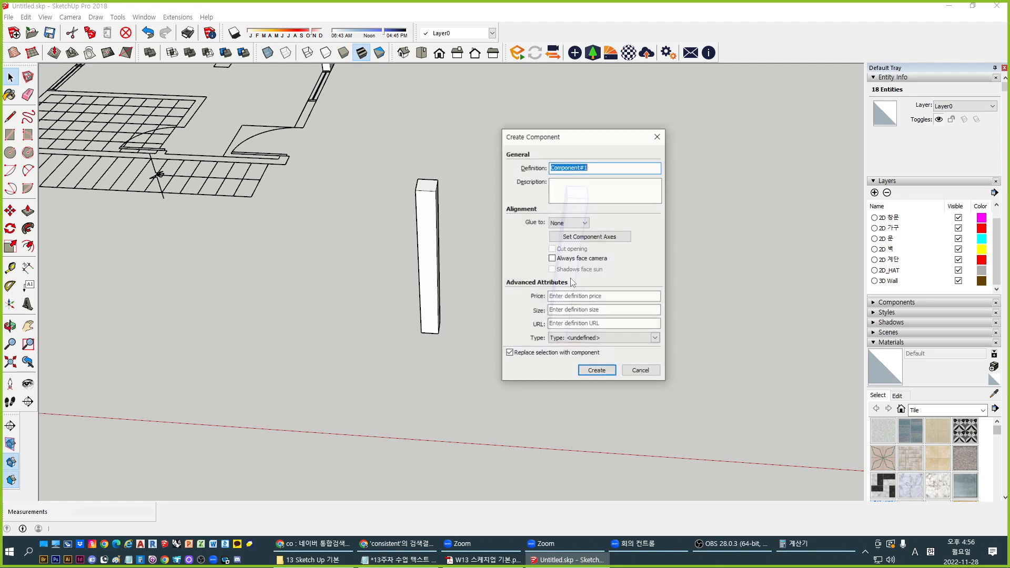
pyautogui.moveTo(583, 140); pyautogui.dragTo(387, 174)
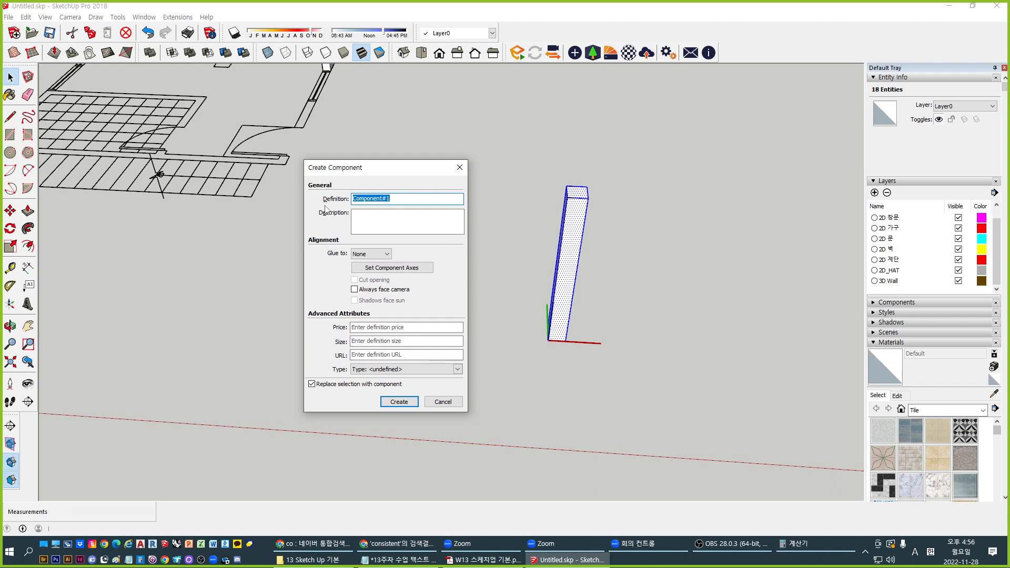
pyautogui.write('Column')
pyautogui.click(364, 217)
pyautogui.write('200')
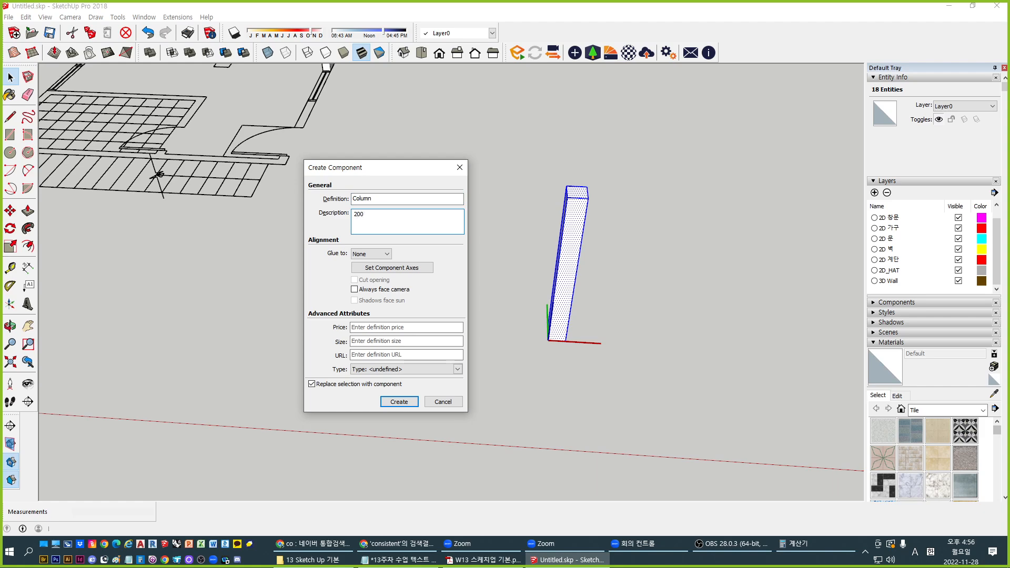
pyautogui.write('x200 Col')
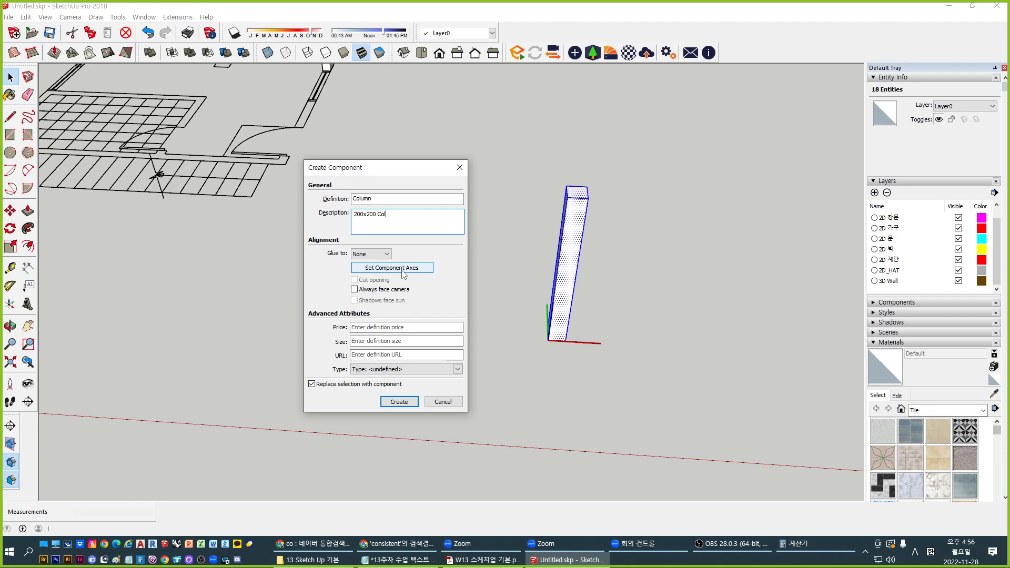
pyautogui.click(398, 402)
pyautogui.click(527, 329)
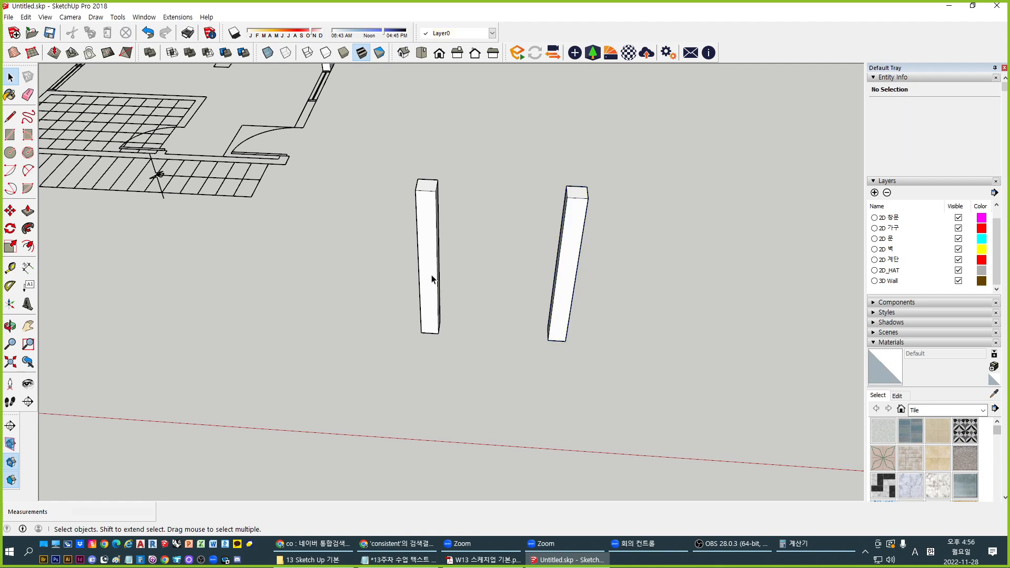
# Click both columns to check the right one's component info, then clear the selection
pyautogui.click(432, 279)
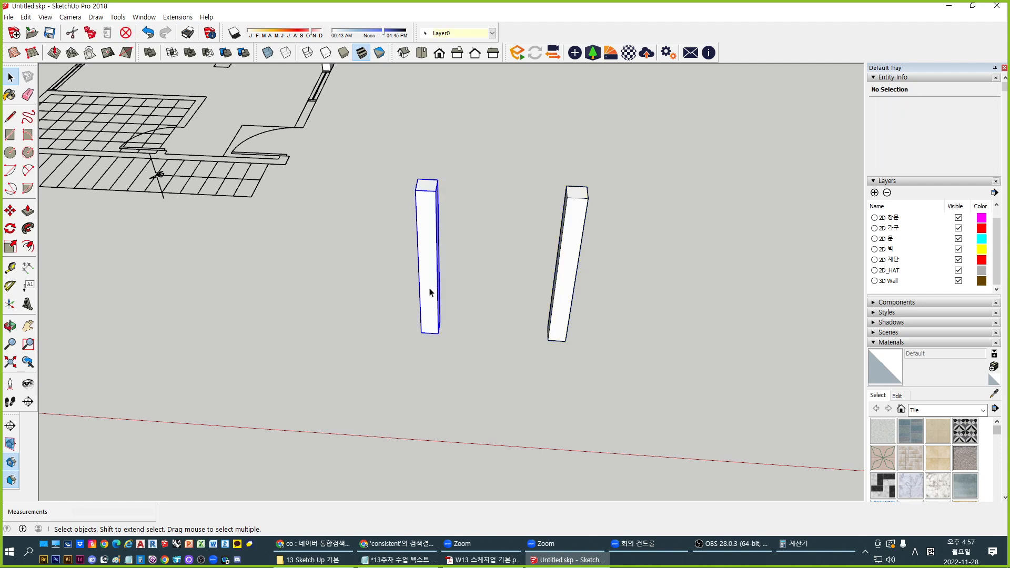
pyautogui.click(479, 282)
pyautogui.click(573, 275)
pyautogui.click(406, 382)
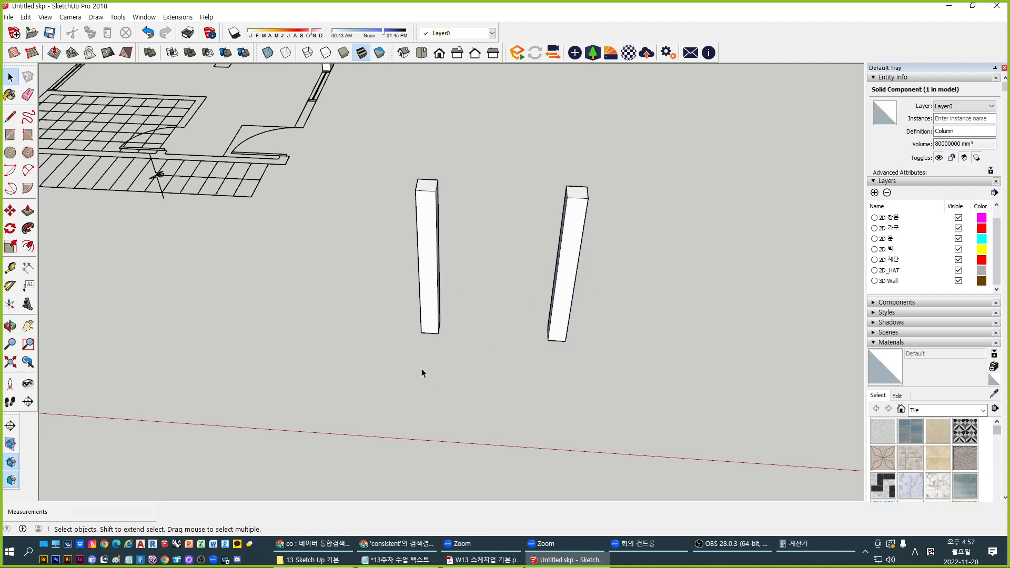
pyautogui.scroll(-1, 489, 347)
pyautogui.scroll(1, 489, 351)
# Window-select both columns and copy them along the green axis
pyautogui.moveTo(367, 137); pyautogui.dragTo(644, 406)
pyautogui.scroll(-1, 544, 224)
pyautogui.press('m')
pyautogui.press('ctrl')
pyautogui.click(677, 296)
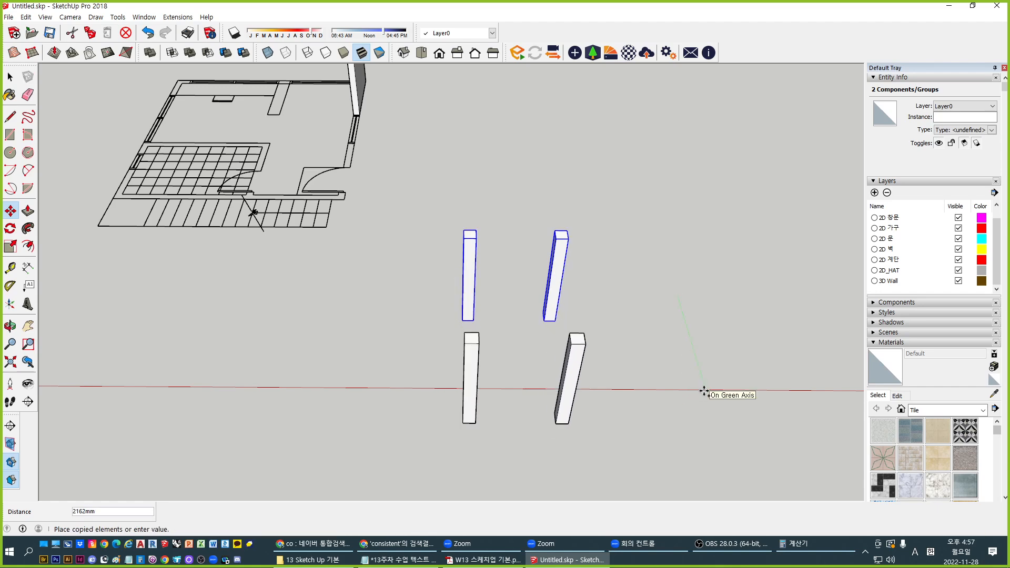
pyautogui.click(705, 392)
pyautogui.press('space')
# Orbit around the four columns and click each one to inspect it
pyautogui.moveTo(458, 444); pyautogui.dragTo(580, 373, button='middle')
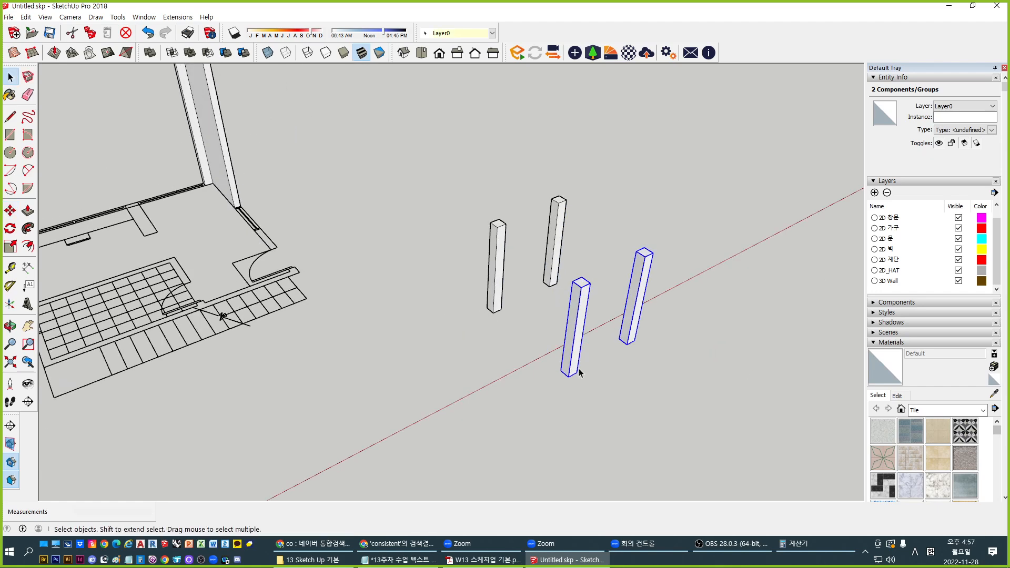
pyautogui.click(572, 363)
pyautogui.click(493, 239)
pyautogui.click(570, 328)
pyautogui.click(644, 290)
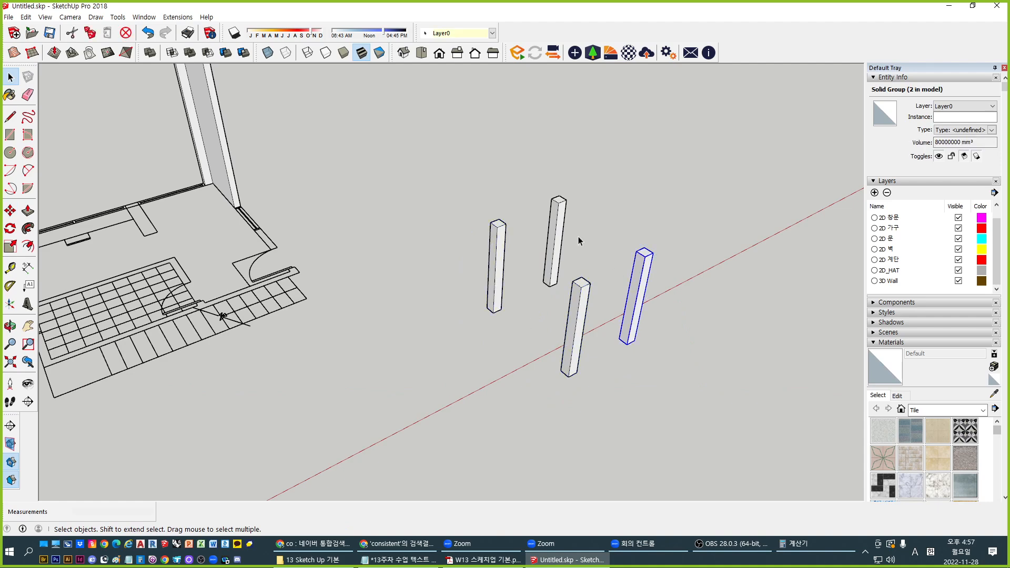
pyautogui.click(557, 247)
pyautogui.click(649, 412)
pyautogui.moveTo(650, 412); pyautogui.dragTo(450, 355, button='middle')
pyautogui.scroll(3, 530, 314)
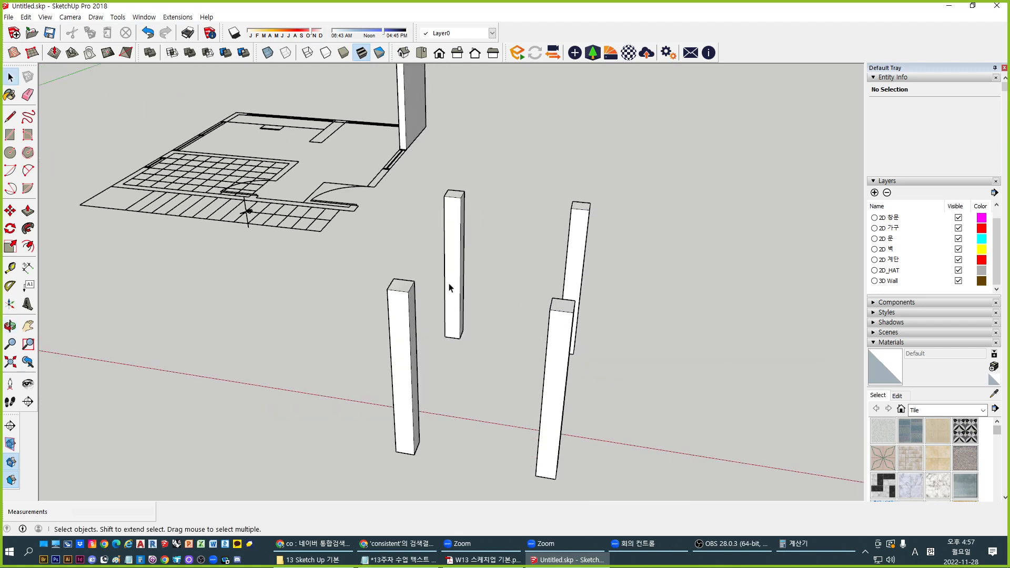
pyautogui.click(448, 285)
pyautogui.click(412, 335)
pyautogui.click(432, 303)
# Keep checking the columns, confirming the right one is a Column component
pyautogui.click(454, 265)
pyautogui.click(403, 332)
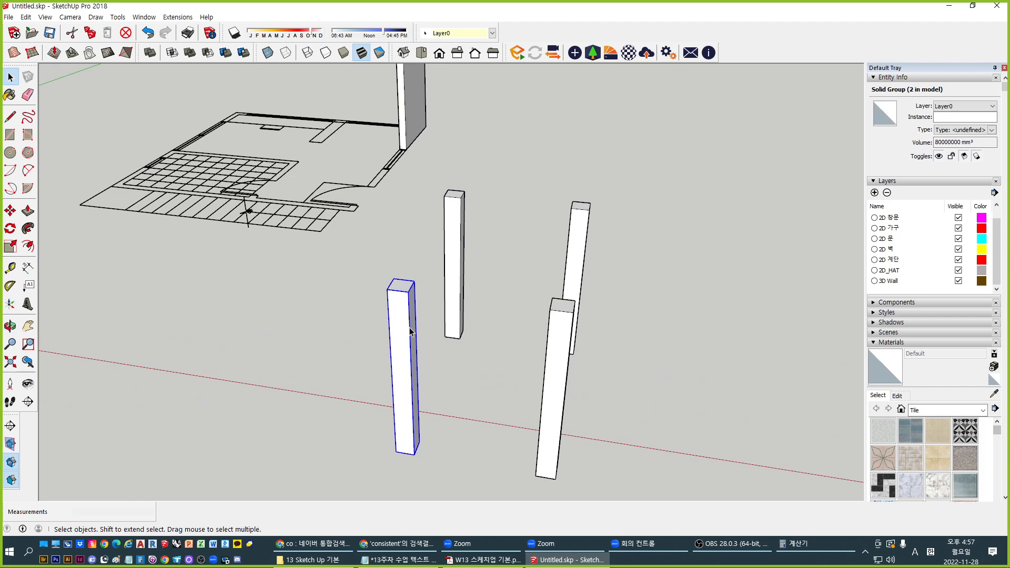
pyautogui.click(453, 304)
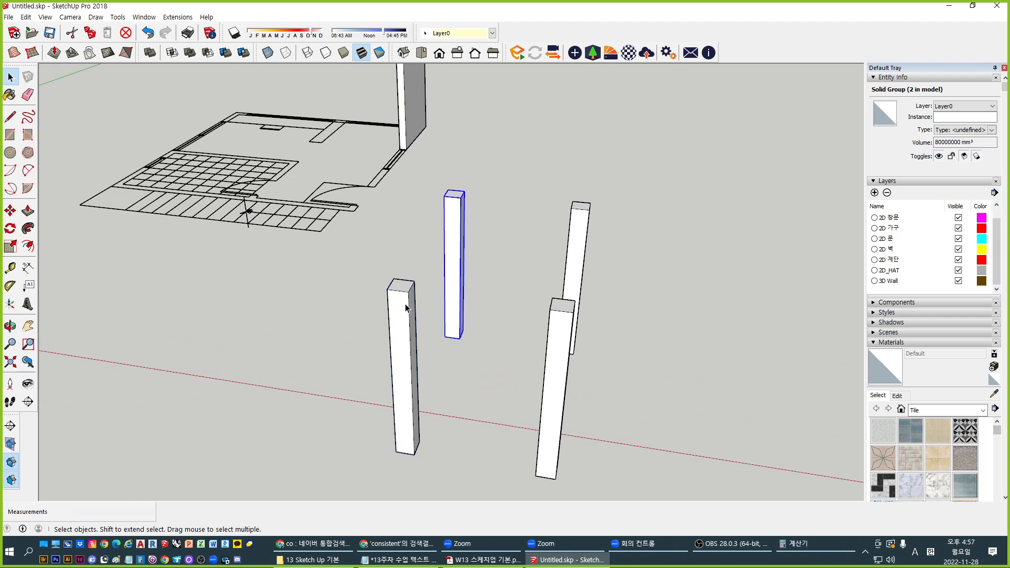
pyautogui.click(396, 320)
pyautogui.click(449, 274)
pyautogui.click(414, 326)
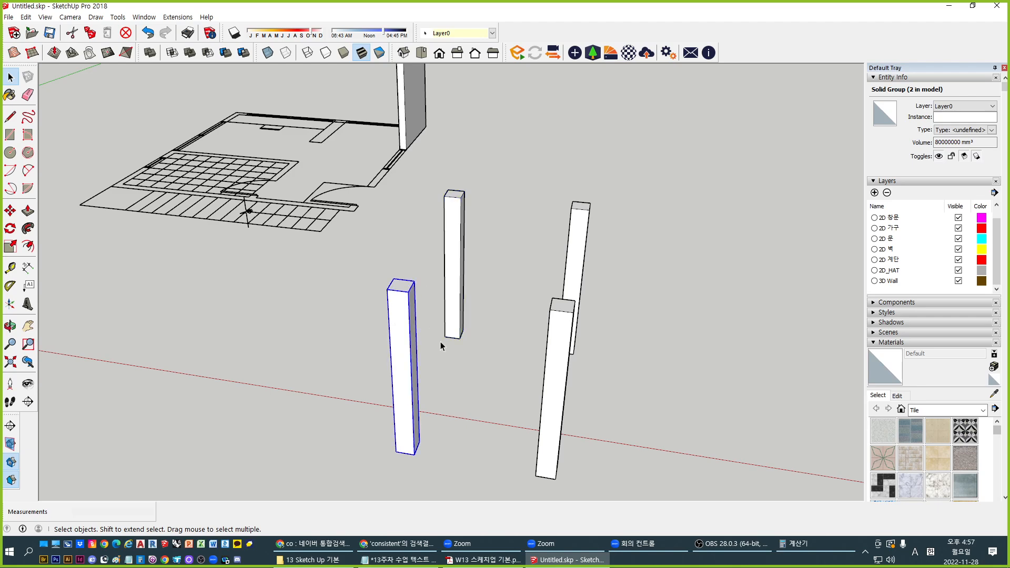
pyautogui.moveTo(441, 346); pyautogui.dragTo(441, 313, button='middle')
pyautogui.click(440, 311)
pyautogui.click(373, 354)
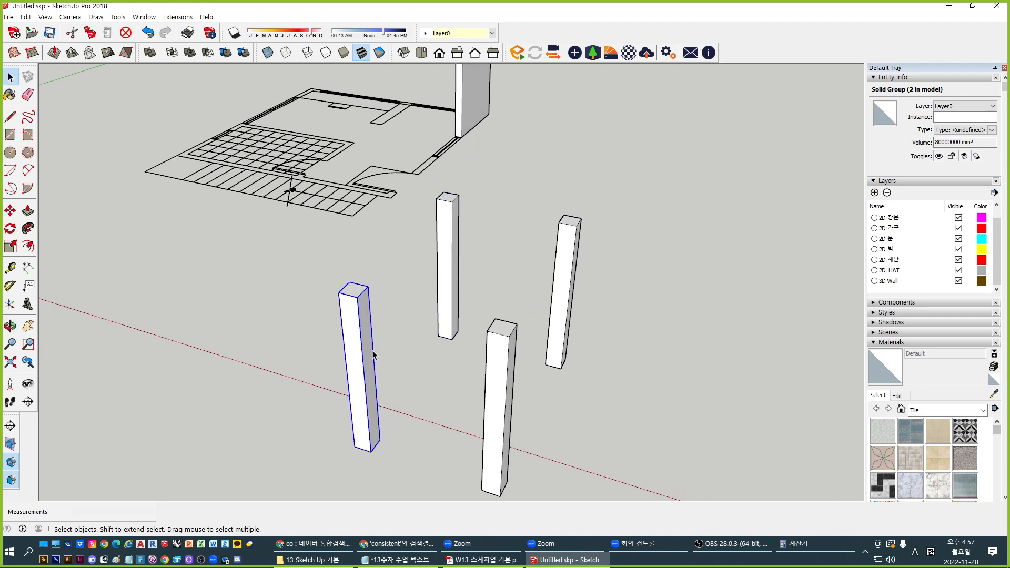
pyautogui.click(605, 374)
pyautogui.moveTo(601, 364); pyautogui.dragTo(447, 267, button='middle')
pyautogui.click(456, 243)
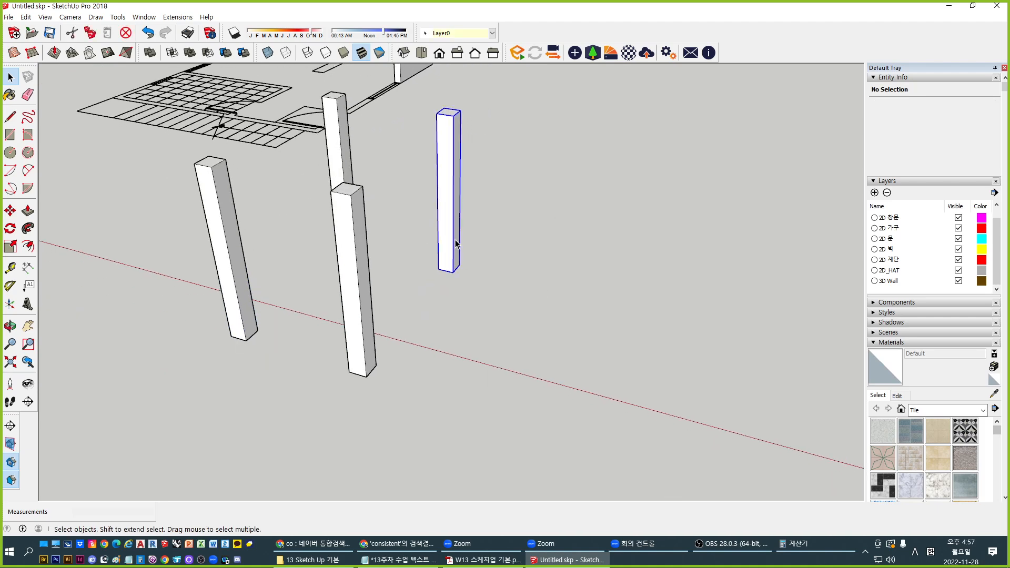
pyautogui.click(359, 319)
pyautogui.moveTo(463, 322); pyautogui.dragTo(390, 335, button='middle')
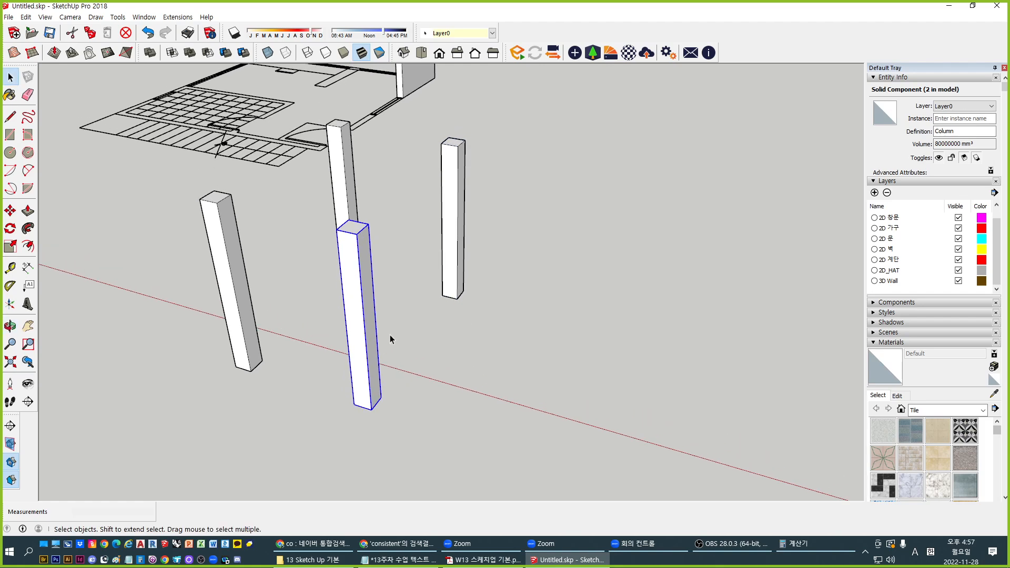
pyautogui.click(482, 324)
pyautogui.click(460, 285)
pyautogui.click(368, 342)
pyautogui.moveTo(526, 329); pyautogui.dragTo(525, 349, button='middle')
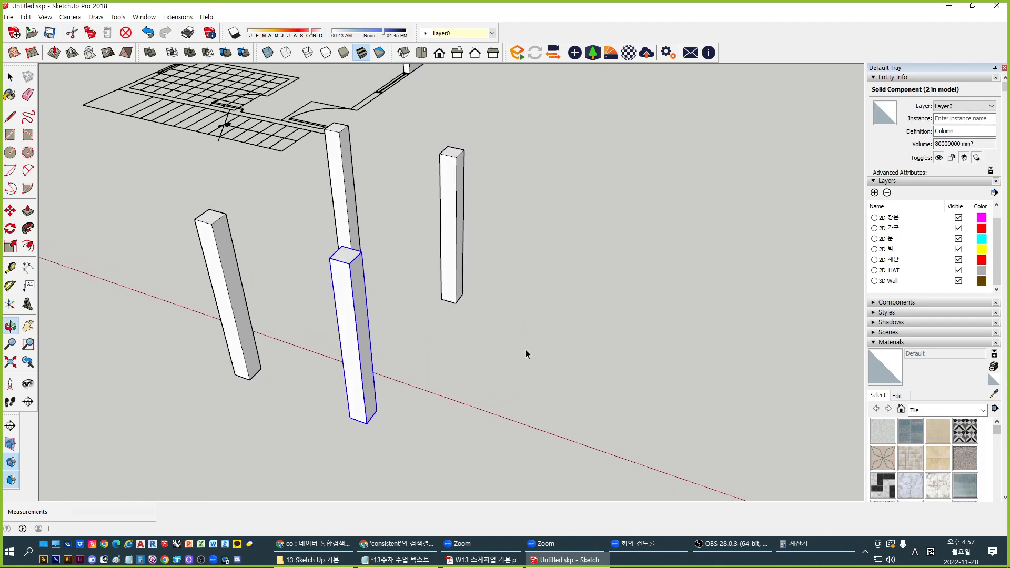
# Push/Pull the right column component's top face by 1000 mm to set its height
pyautogui.doubleClick(456, 234)
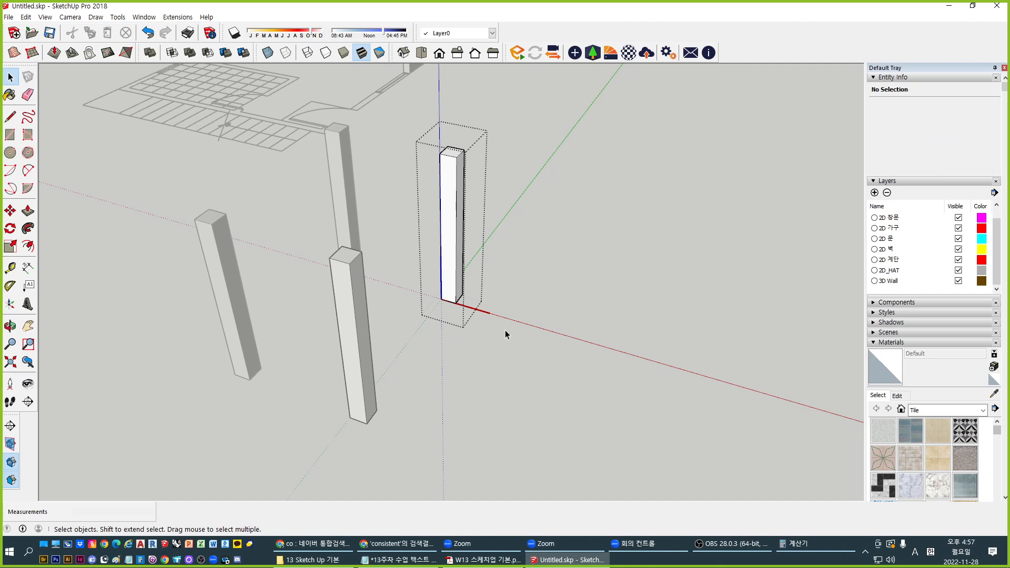
pyautogui.moveTo(538, 306); pyautogui.dragTo(468, 349, button='middle')
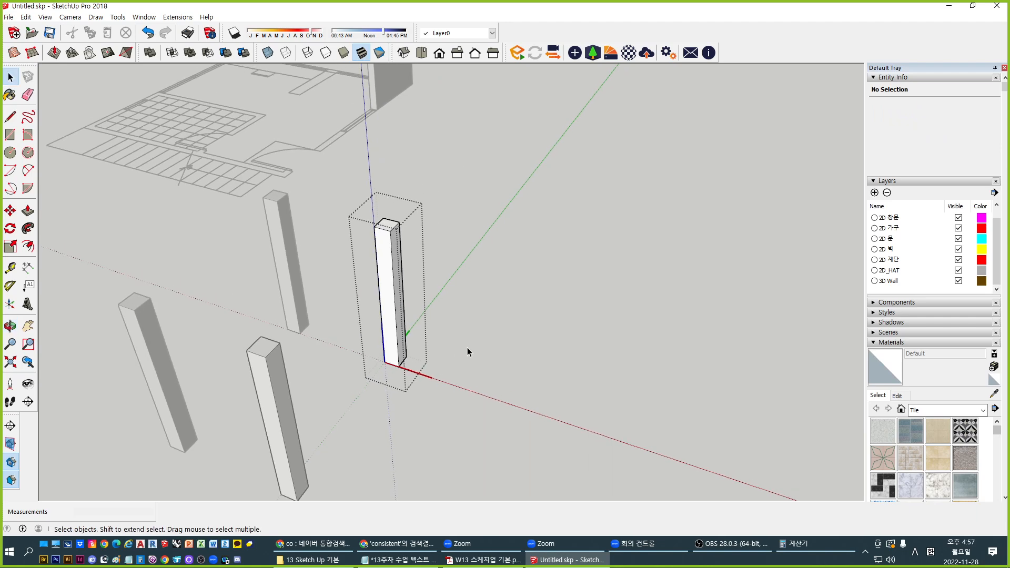
pyautogui.press('p')
pyautogui.click(388, 232)
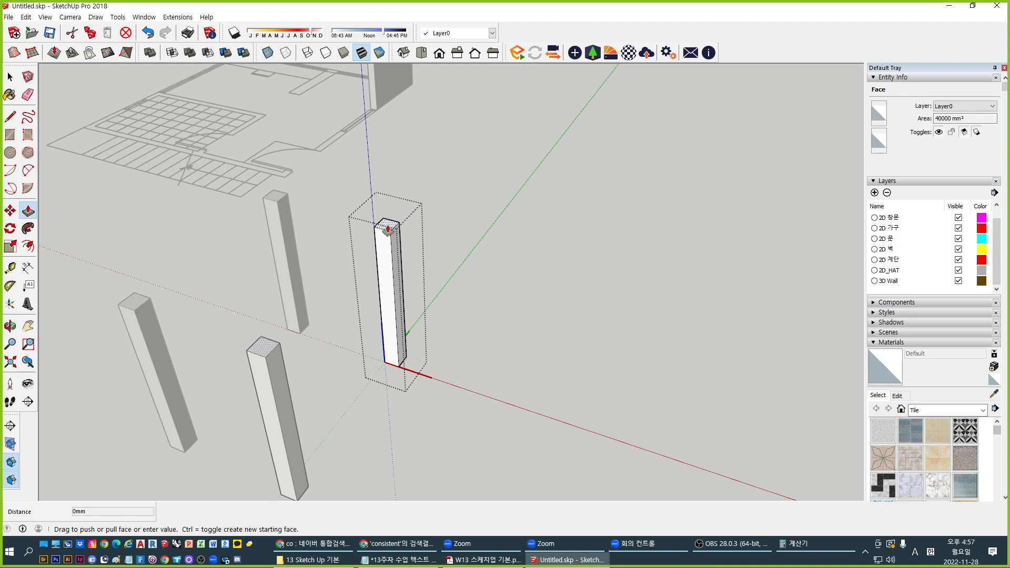
pyautogui.write('10')
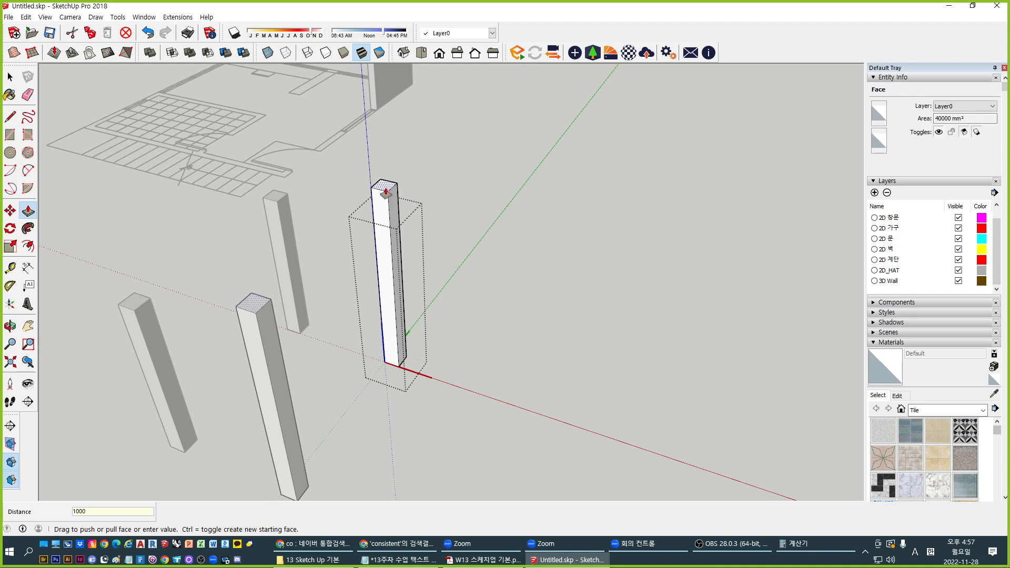
pyautogui.write('00')
pyautogui.press('Return')
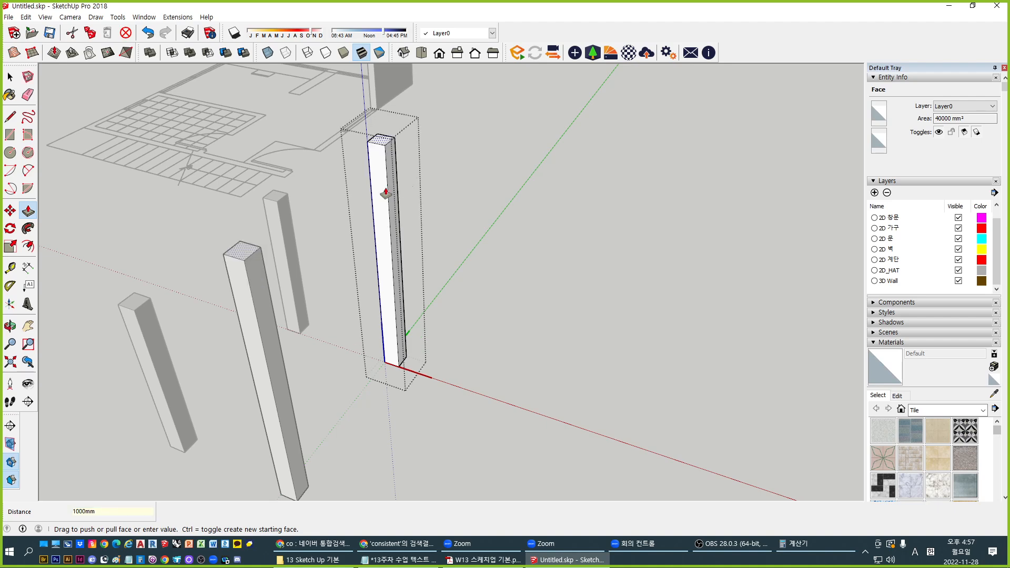
# Thicken the column by pulling one side face out 200 mm
pyautogui.moveTo(385, 193); pyautogui.dragTo(647, 167, button='middle')
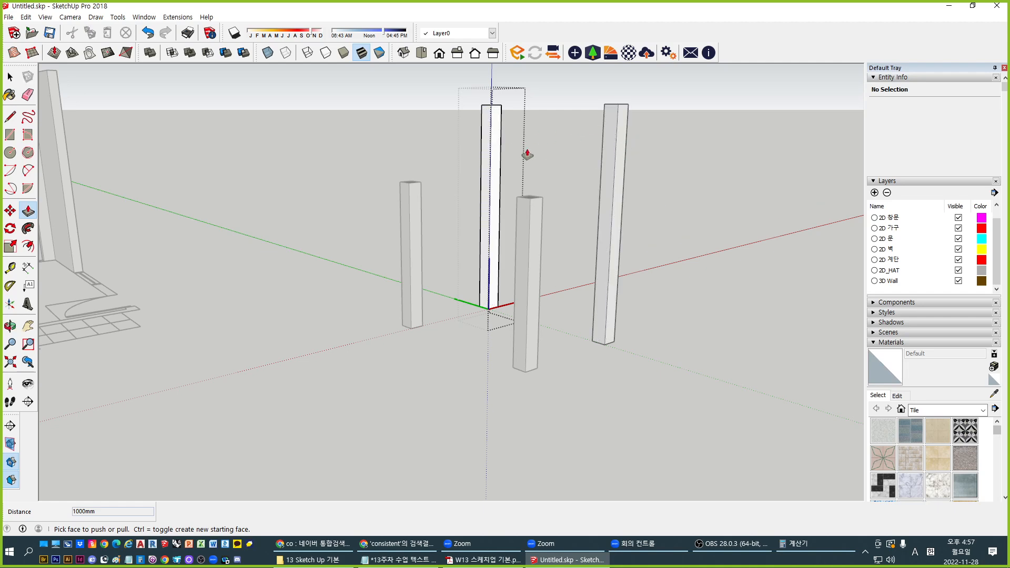
pyautogui.moveTo(613, 153); pyautogui.dragTo(472, 227, button='middle')
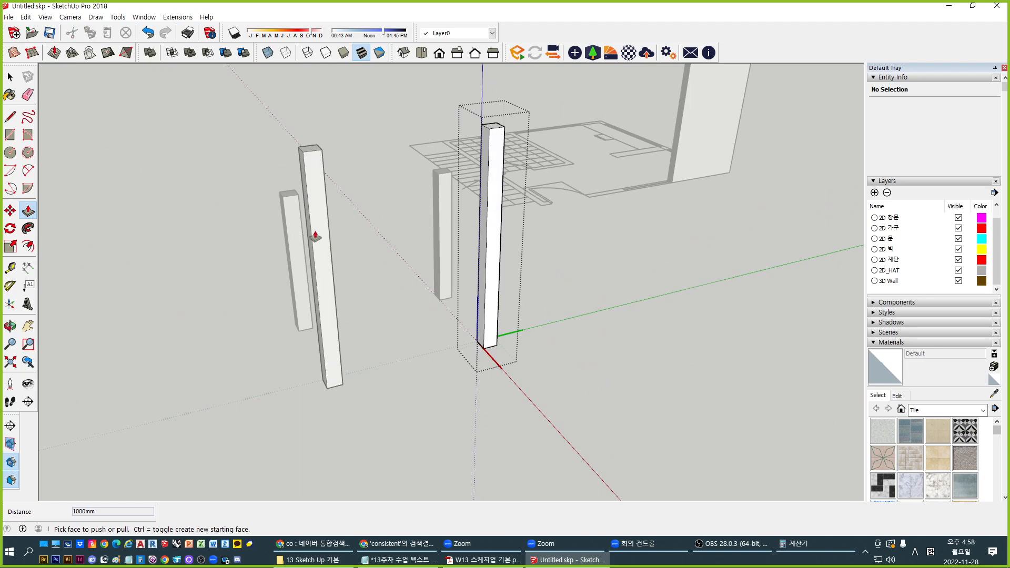
pyautogui.moveTo(315, 235); pyautogui.dragTo(493, 283, button='middle')
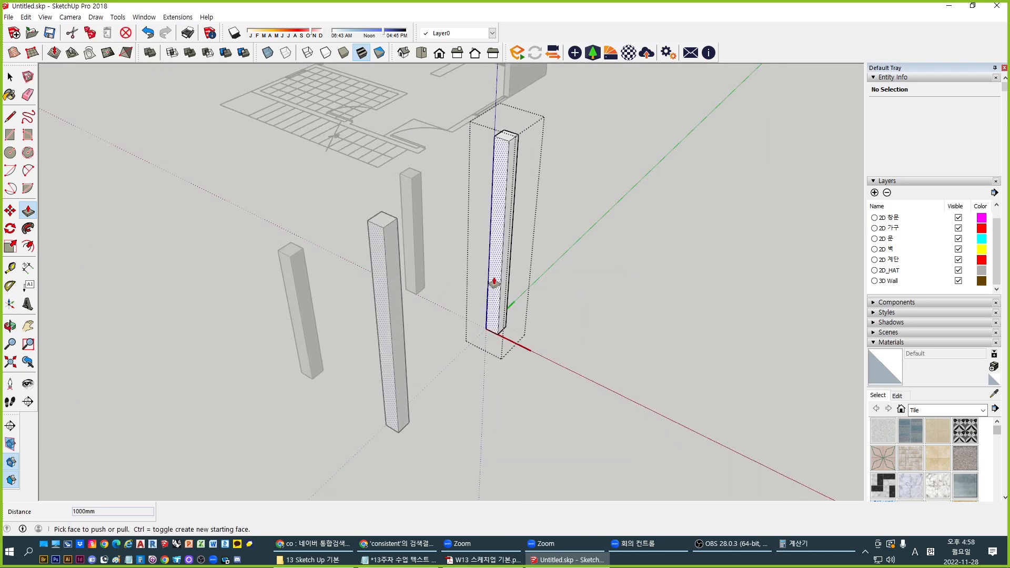
pyautogui.click(507, 259)
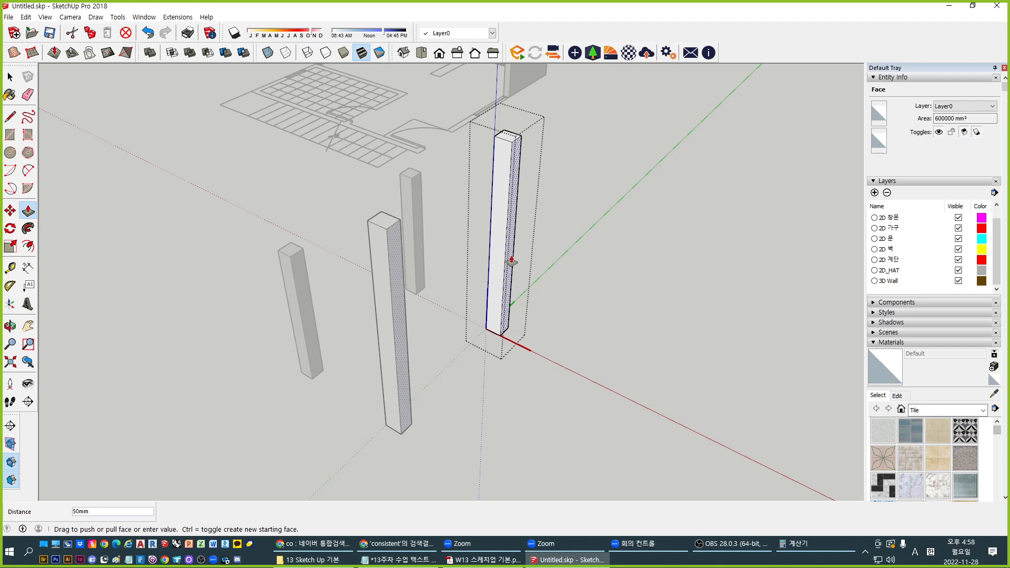
pyautogui.write('200')
pyautogui.press('Return')
pyautogui.moveTo(515, 261); pyautogui.dragTo(381, 285, button='middle')
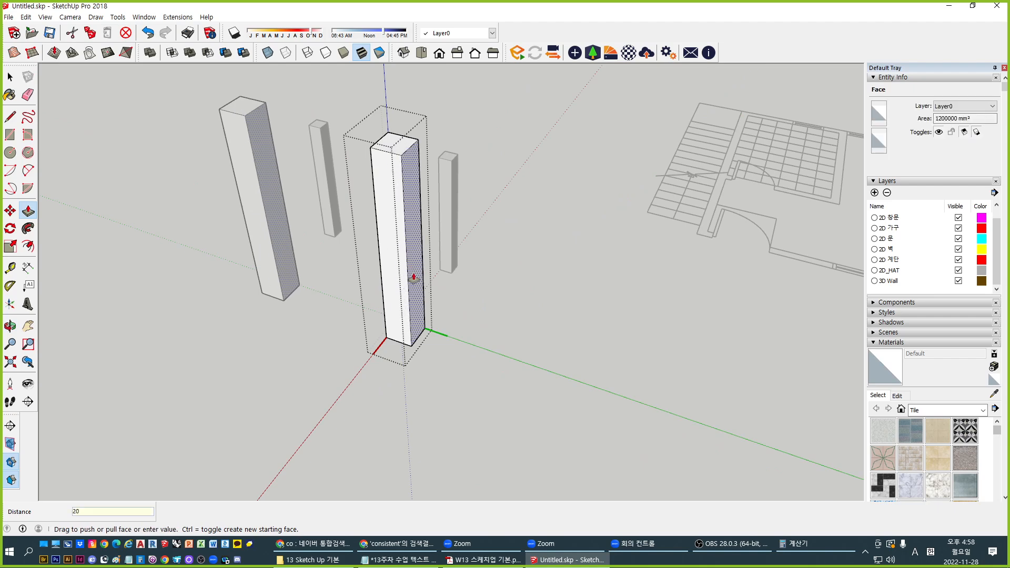
pyautogui.moveTo(266, 387); pyautogui.dragTo(665, 387, button='middle')
pyautogui.press('space')
pyautogui.moveTo(386, 264); pyautogui.dragTo(765, 292, button='middle')
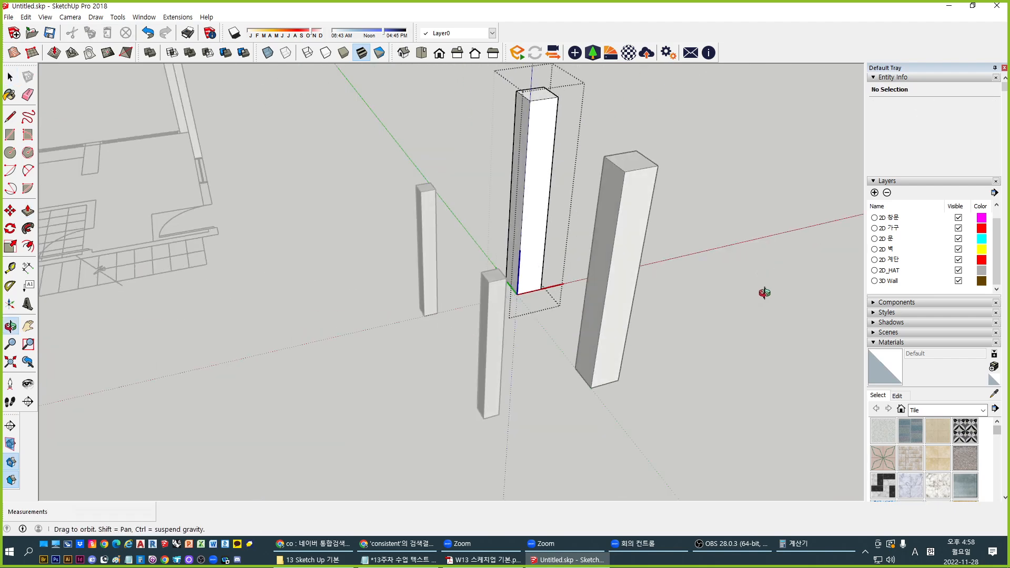
pyautogui.click(744, 381)
pyautogui.moveTo(700, 371); pyautogui.dragTo(567, 348, button='middle')
# Shorten the front column by pushing its top face down 1000 mm
pyautogui.doubleClick(530, 279)
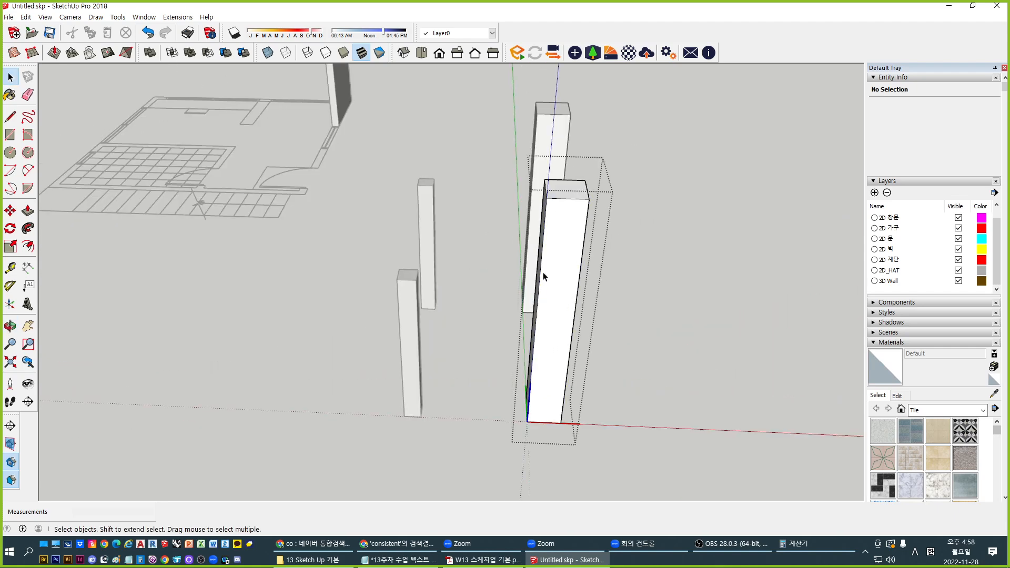
pyautogui.moveTo(541, 275); pyautogui.dragTo(513, 204, button='middle')
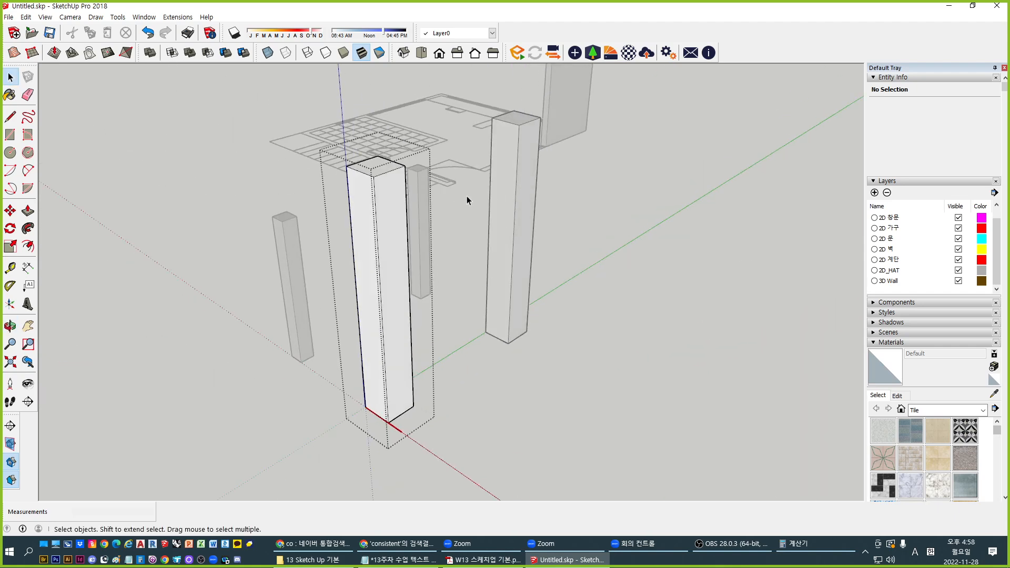
pyautogui.press('p')
pyautogui.moveTo(378, 169); pyautogui.dragTo(383, 197)
pyautogui.write('1000')
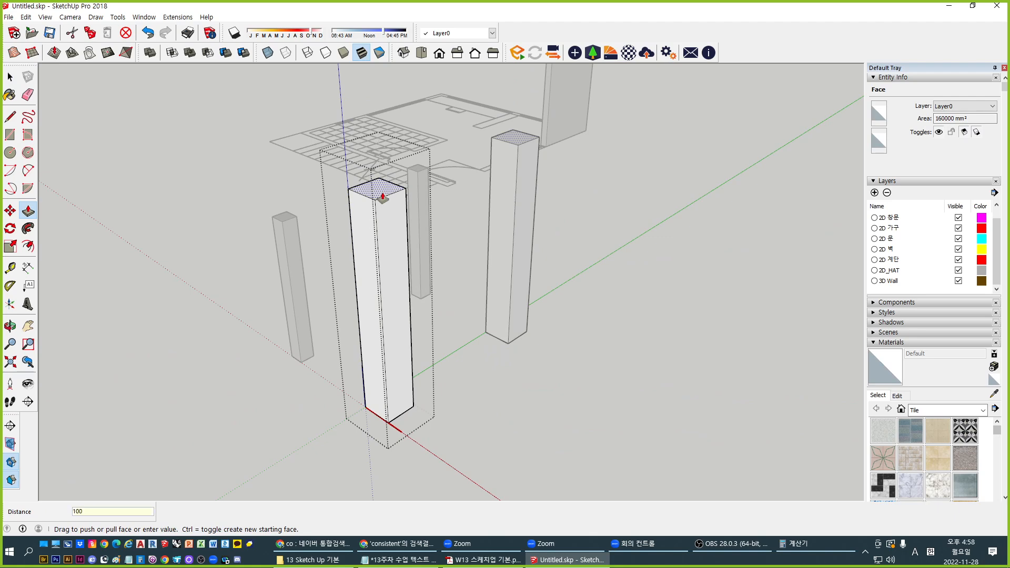
pyautogui.press('Return')
pyautogui.press('space')
pyautogui.click(652, 361)
# Orbit and pan to inspect the columns beside the floor plan and raised wall
pyautogui.moveTo(294, 386); pyautogui.dragTo(702, 424, button='middle')
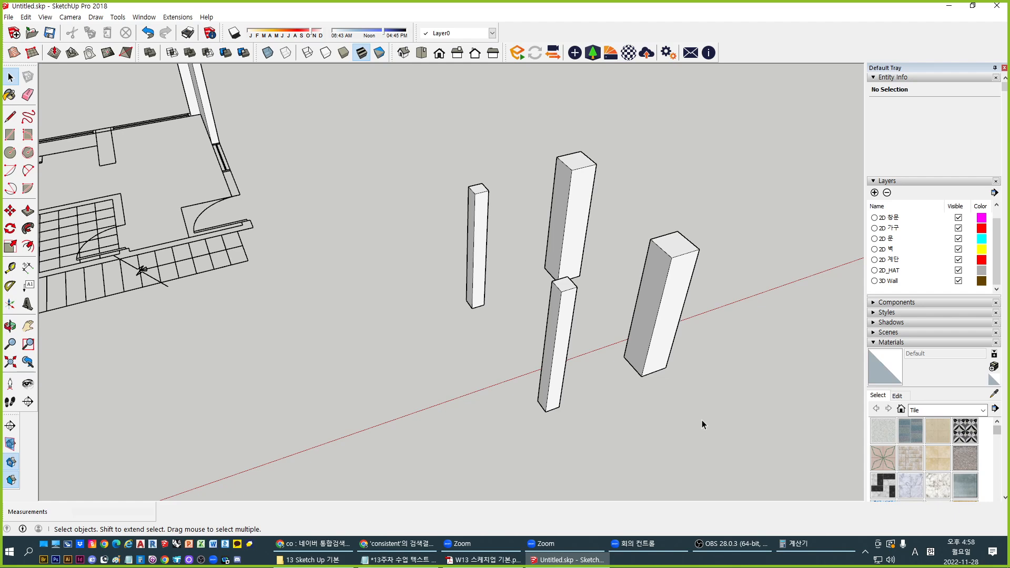
pyautogui.moveTo(702, 420); pyautogui.dragTo(443, 156, button='middle')
pyautogui.click(443, 155)
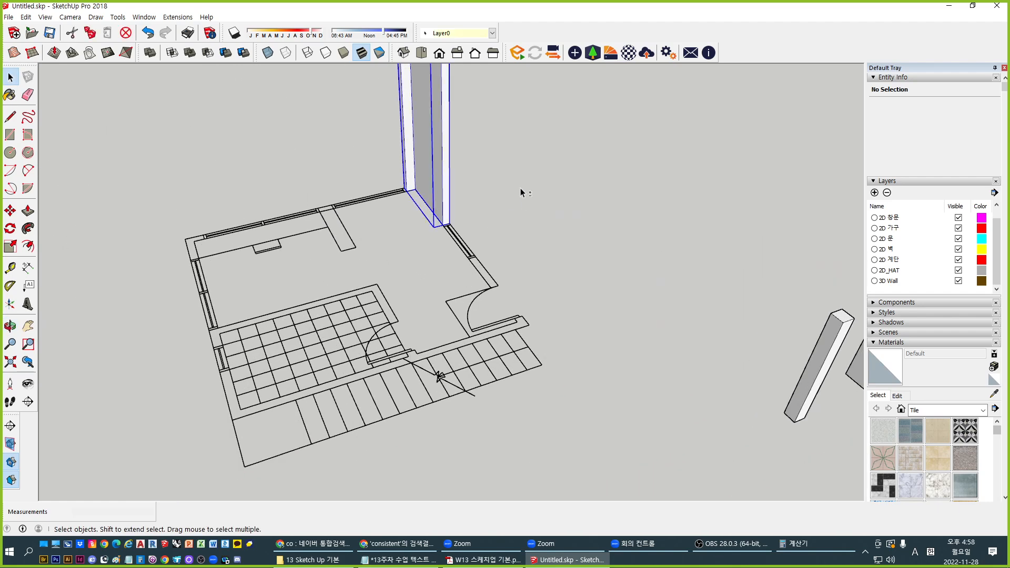
pyautogui.moveTo(519, 188); pyautogui.dragTo(437, 285, button='middle')
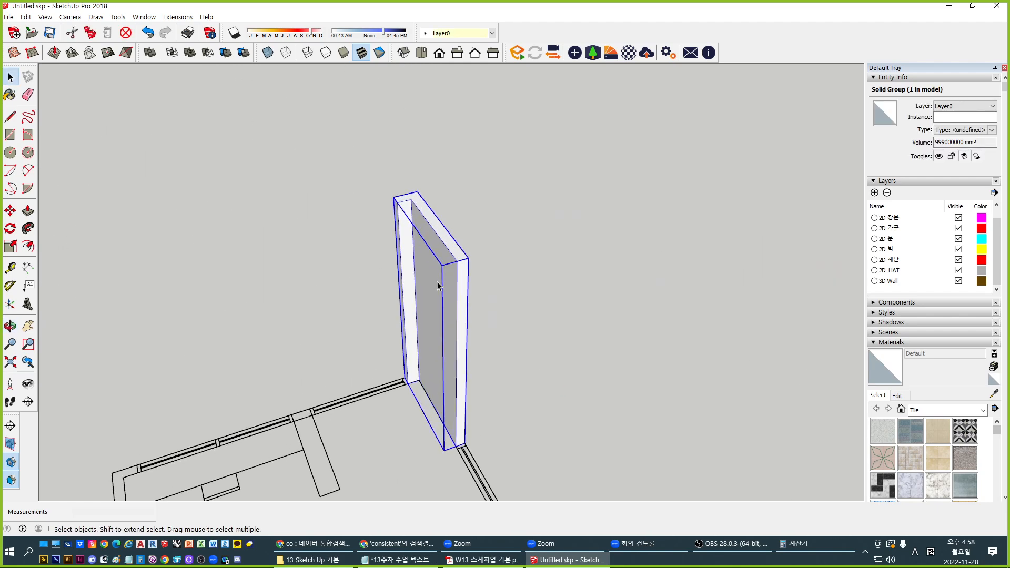
pyautogui.scroll(-5, 422, 262)
pyautogui.keyDown('shift'); pyautogui.moveTo(569, 356); pyautogui.dragTo(516, 285, button='middle'); pyautogui.keyUp('shift')
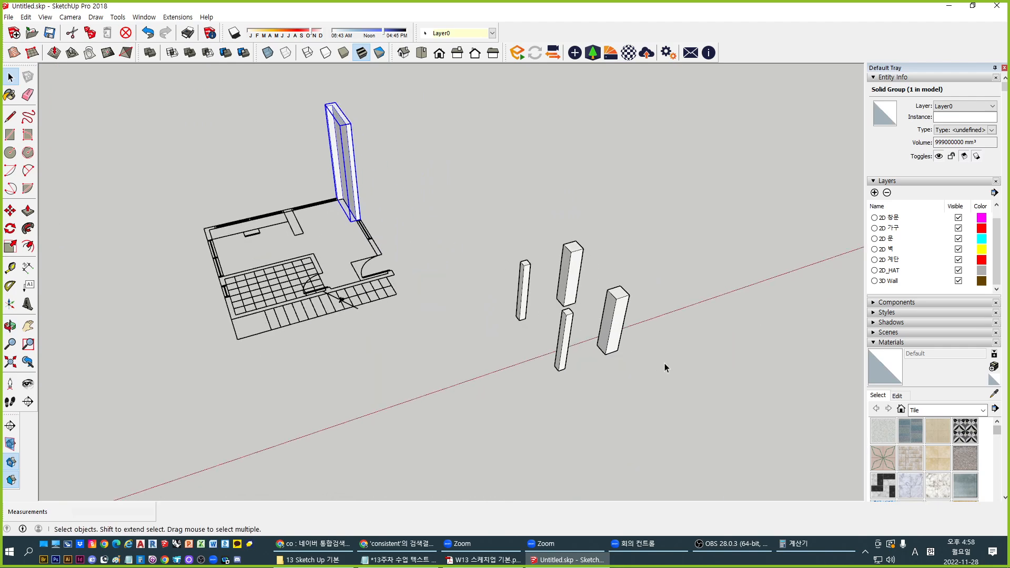
pyautogui.moveTo(664, 367); pyautogui.dragTo(590, 380, button='middle')
pyautogui.moveTo(658, 380); pyautogui.dragTo(523, 345, button='middle')
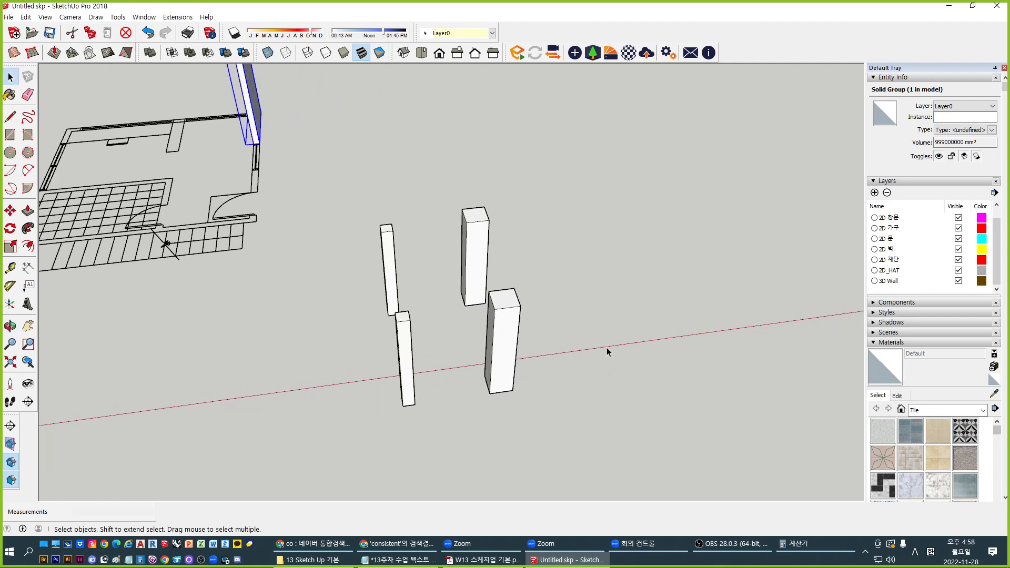
pyautogui.moveTo(607, 349); pyautogui.dragTo(435, 361, button='middle')
pyautogui.keyDown('shift'); pyautogui.moveTo(525, 307); pyautogui.dragTo(358, 353, button='middle'); pyautogui.keyUp('shift')
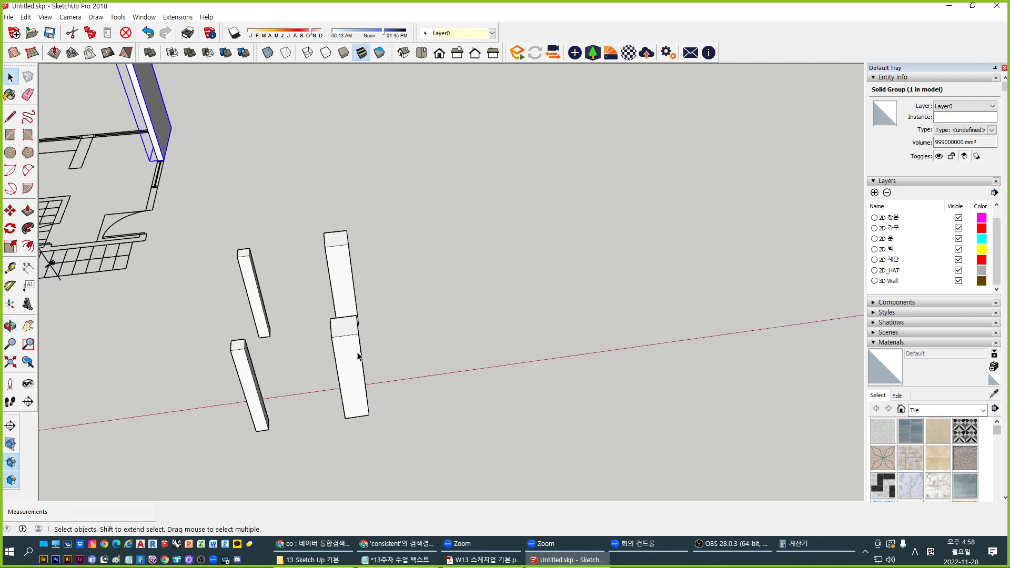
pyautogui.keyDown('shift'); pyautogui.moveTo(496, 299); pyautogui.dragTo(418, 342, button='middle'); pyautogui.keyUp('shift')
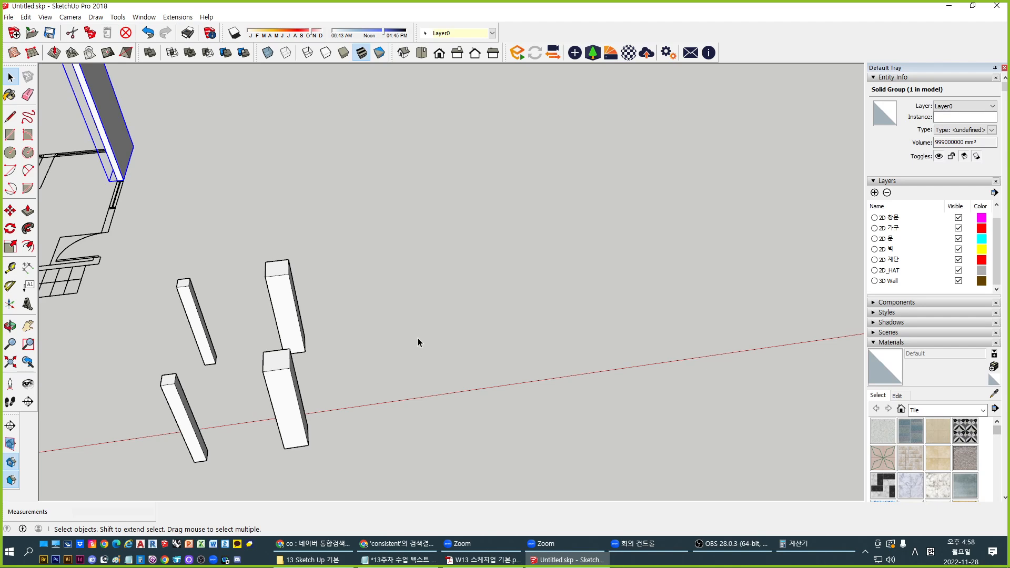
pyautogui.moveTo(418, 343); pyautogui.dragTo(387, 365, button='middle')
# Draw a rectangular floor slab, pull it up 200 mm, and group it
pyautogui.press('r')
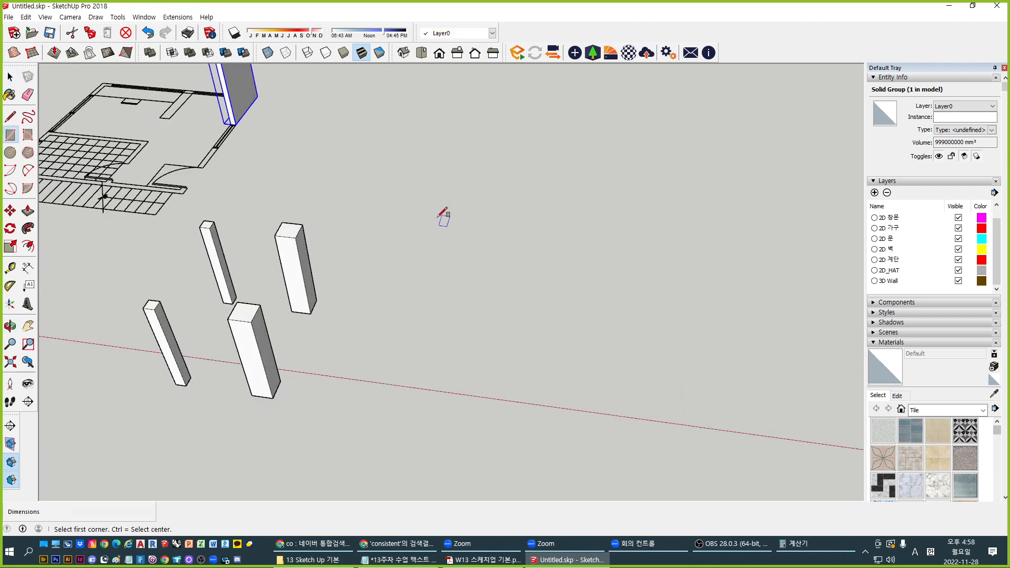
pyautogui.click(437, 216)
pyautogui.click(587, 355)
pyautogui.press('p')
pyautogui.click(552, 342)
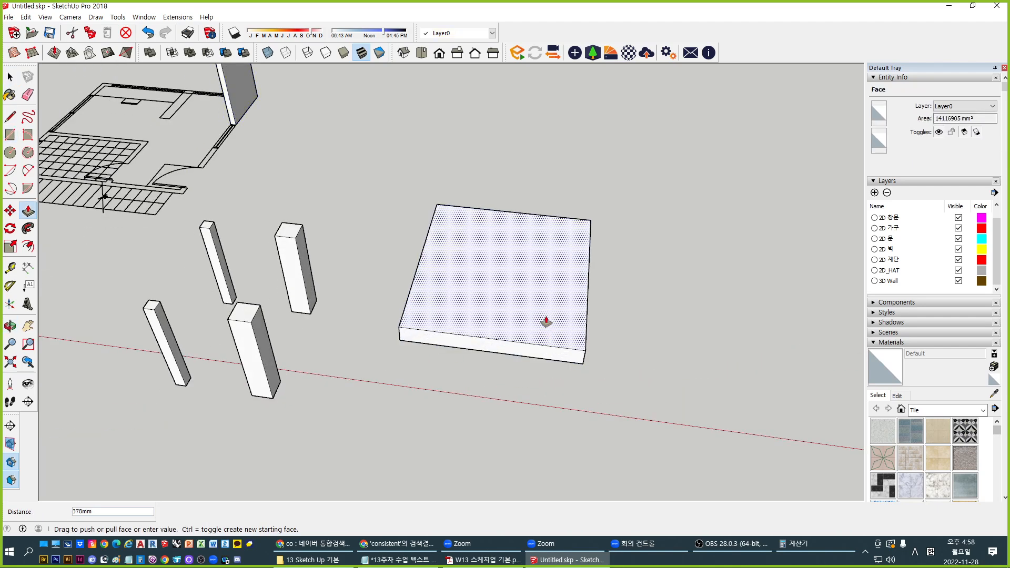
pyautogui.write('200')
pyautogui.press('Return')
pyautogui.moveTo(588, 365); pyautogui.dragTo(566, 373, button='middle')
pyautogui.press('space')
pyautogui.click(538, 327)
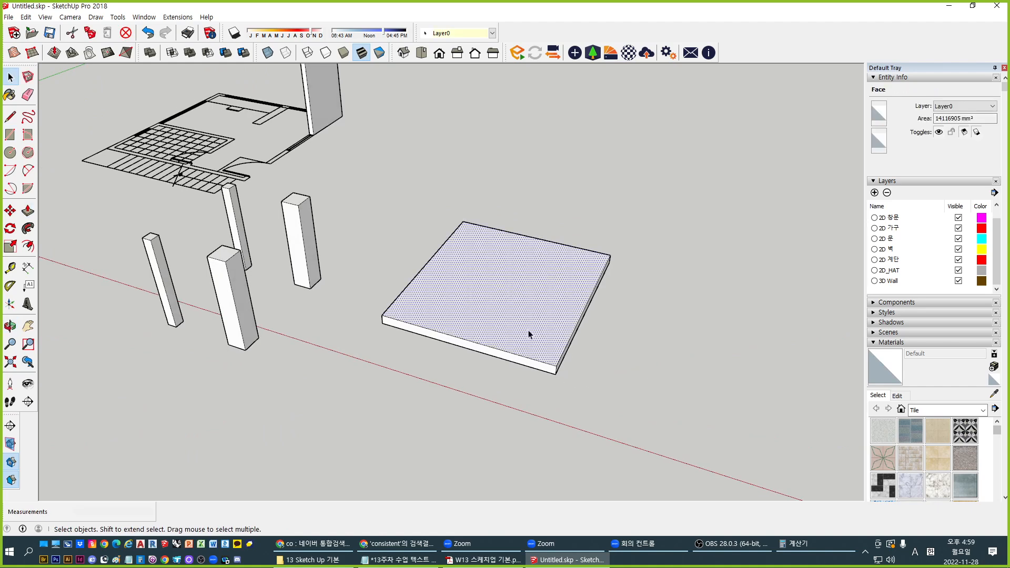
pyautogui.tripleClick(522, 326)
pyautogui.hotkey('ctrl', 'g')
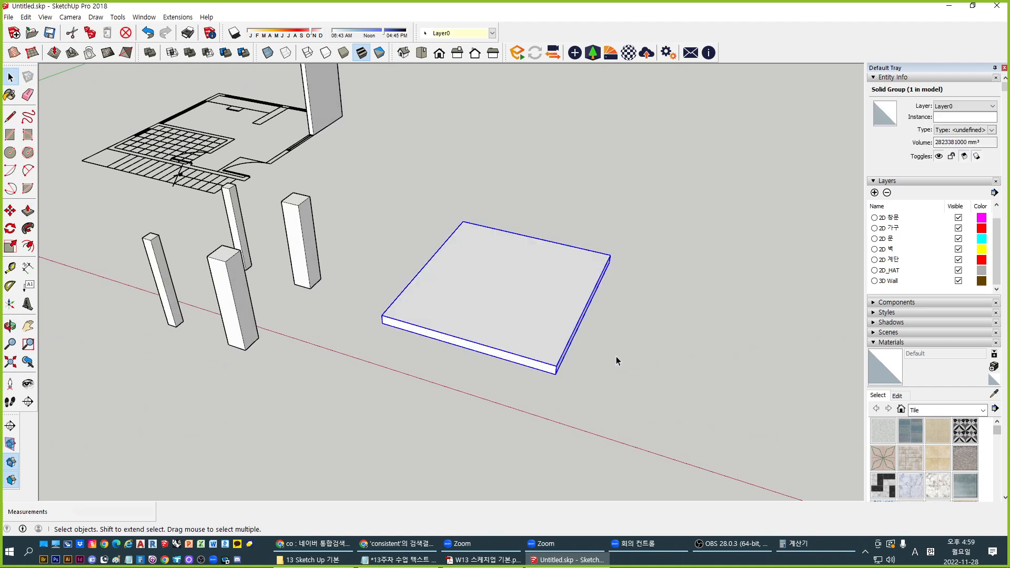
# Copy the slab group 3000 mm straight up
pyautogui.press('m')
pyautogui.press('ctrl')
pyautogui.click(635, 382)
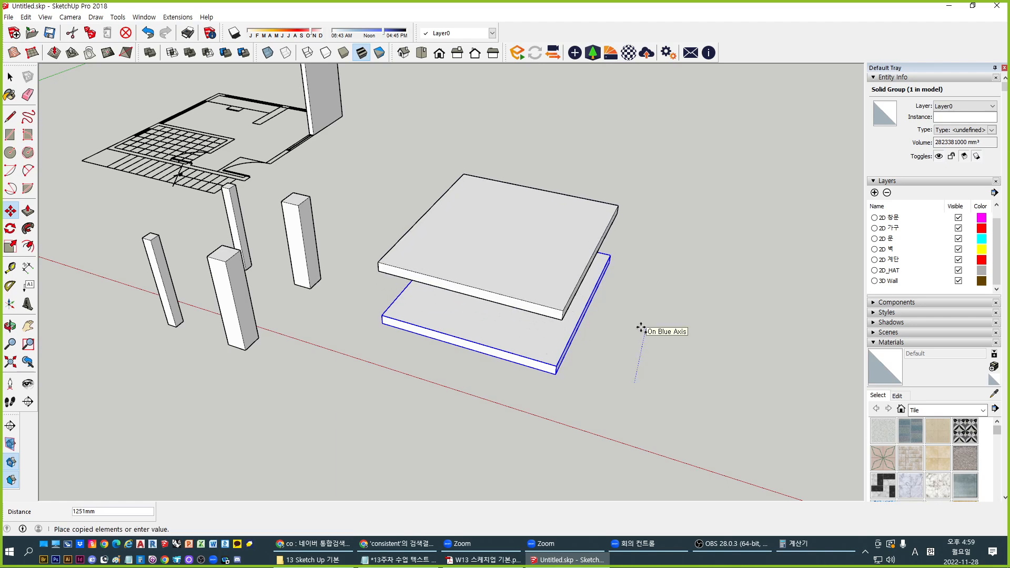
pyautogui.write('3000')
pyautogui.press('Return')
pyautogui.press('space')
pyautogui.scroll(-1, 508, 362)
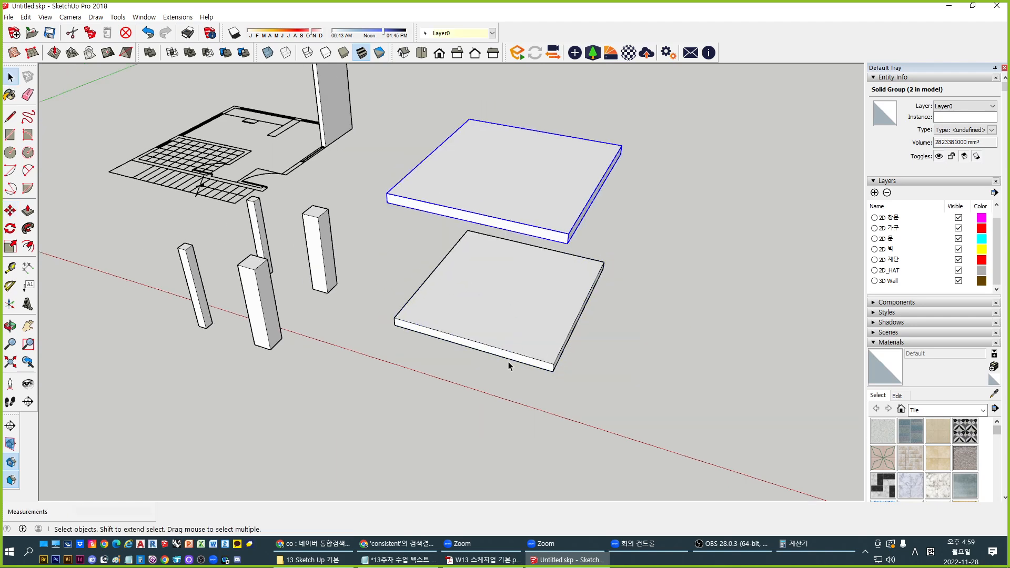
pyautogui.moveTo(508, 361); pyautogui.dragTo(533, 350, button='middle')
# Copy the upper slab sideways and nudge the copy into a stepped position beside it
pyautogui.press('m')
pyautogui.press('ctrl')
pyautogui.click(399, 208)
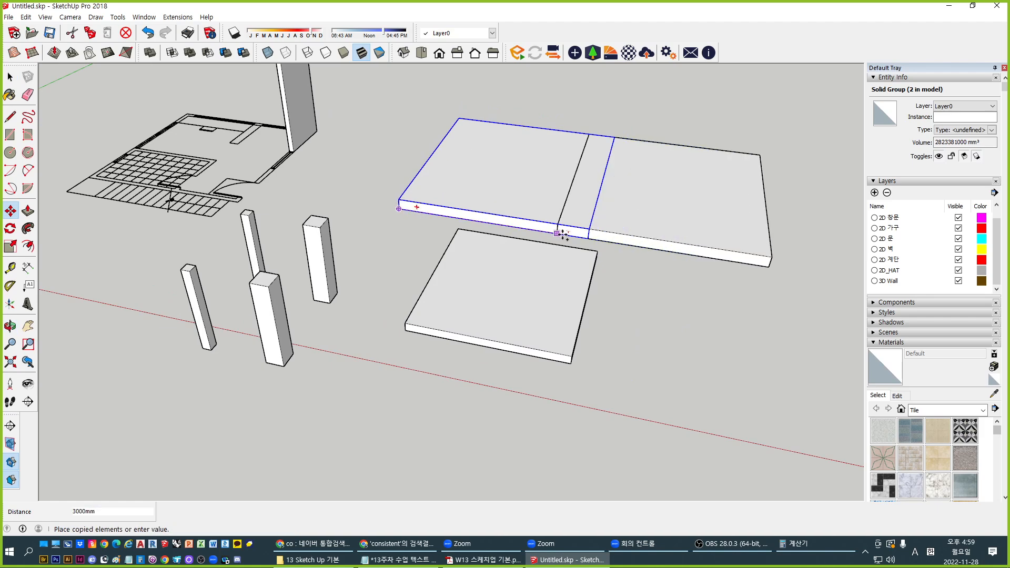
pyautogui.click(586, 238)
pyautogui.press('space')
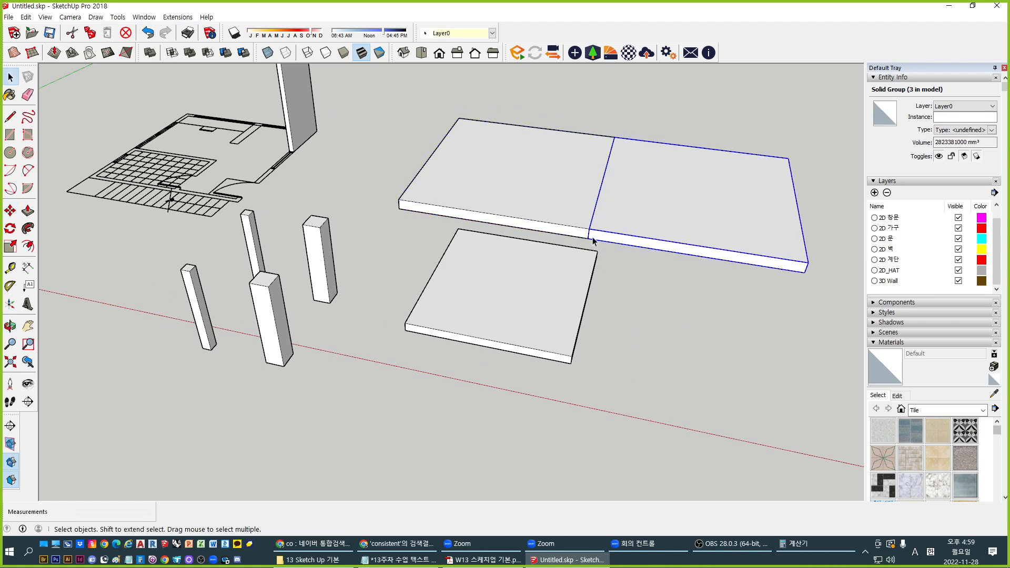
pyautogui.press('m')
pyautogui.click(589, 238)
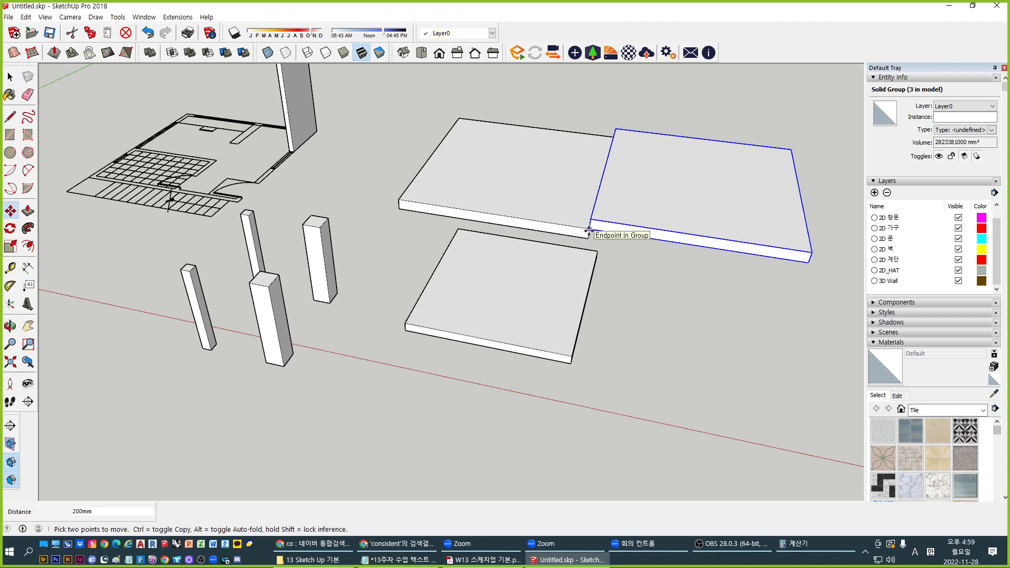
pyautogui.click(588, 231)
pyautogui.press('space')
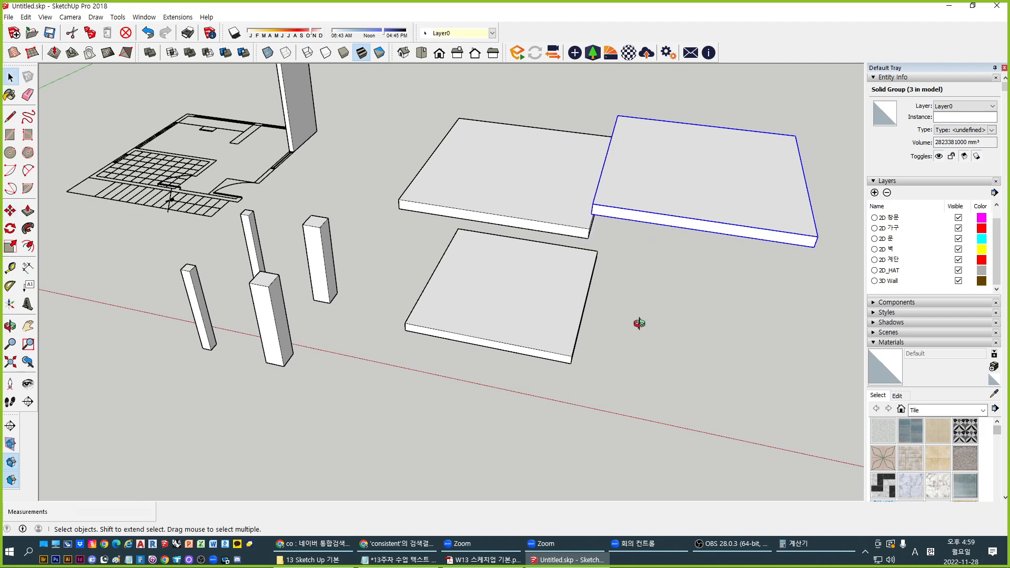
pyautogui.click(503, 285)
pyautogui.moveTo(638, 323); pyautogui.dragTo(542, 367, button='middle')
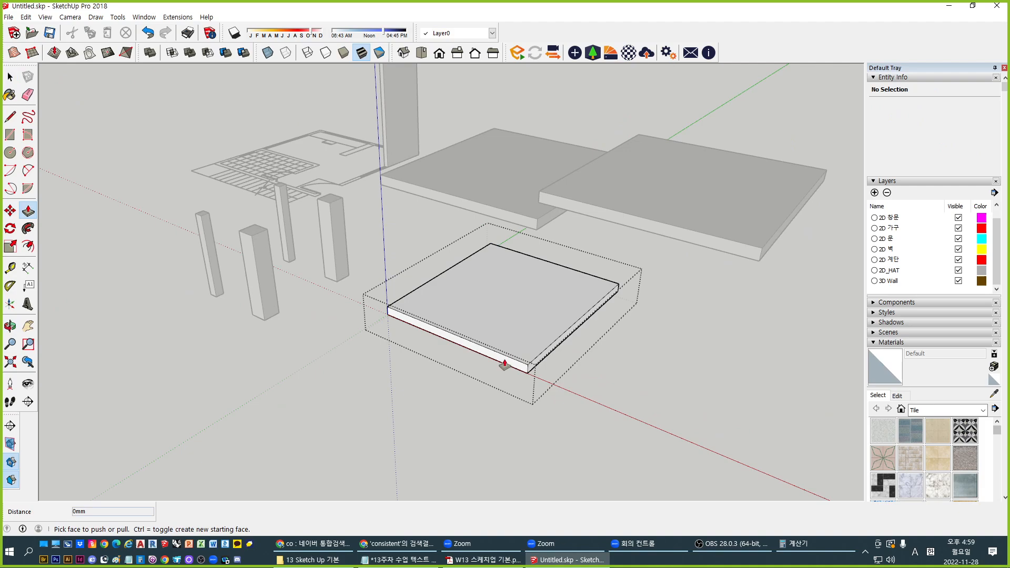
# Stretch the ground-level slab wider by pulling out its side face
pyautogui.click(541, 363)
pyautogui.click(782, 300)
pyautogui.press('space')
pyautogui.click(500, 421)
pyautogui.moveTo(499, 421); pyautogui.dragTo(421, 416, button='middle')
pyautogui.moveTo(421, 415); pyautogui.dragTo(401, 378, button='middle')
# Move the left slab down 500 mm so it sits below the upper-right slab
pyautogui.click(413, 262)
pyautogui.click(353, 295)
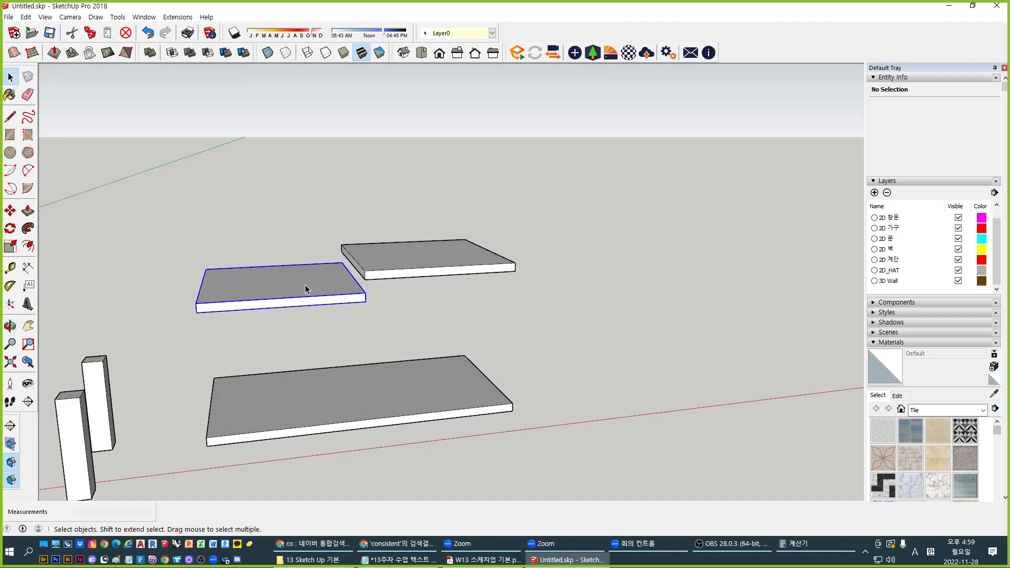
pyautogui.scroll(2, 476, 317)
pyautogui.press('m')
pyautogui.click(529, 241)
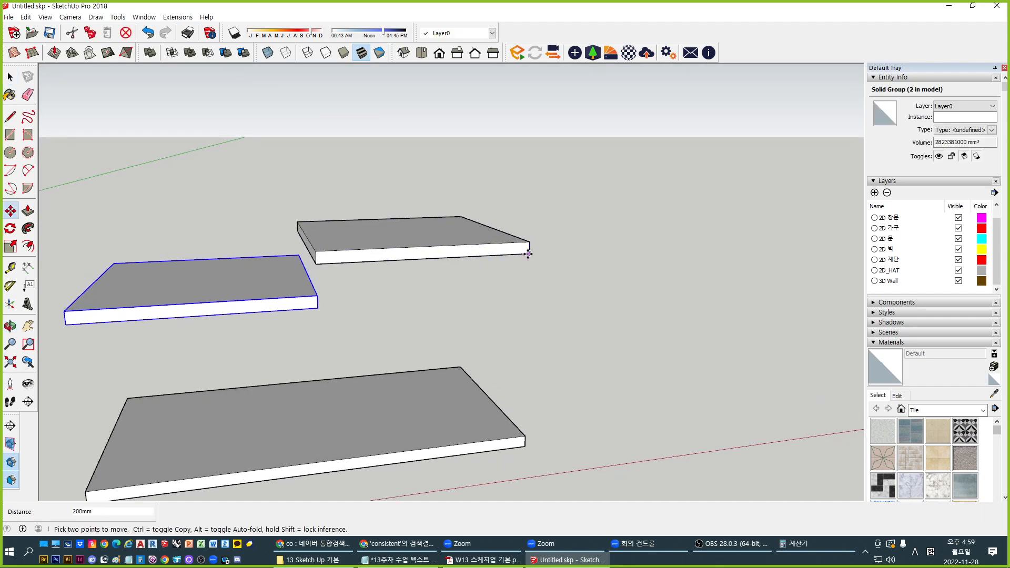
pyautogui.write('500')
pyautogui.press('Return')
pyautogui.press('space')
# Orbit to face the posts and slabs, and select the lower-left post
pyautogui.click(515, 216)
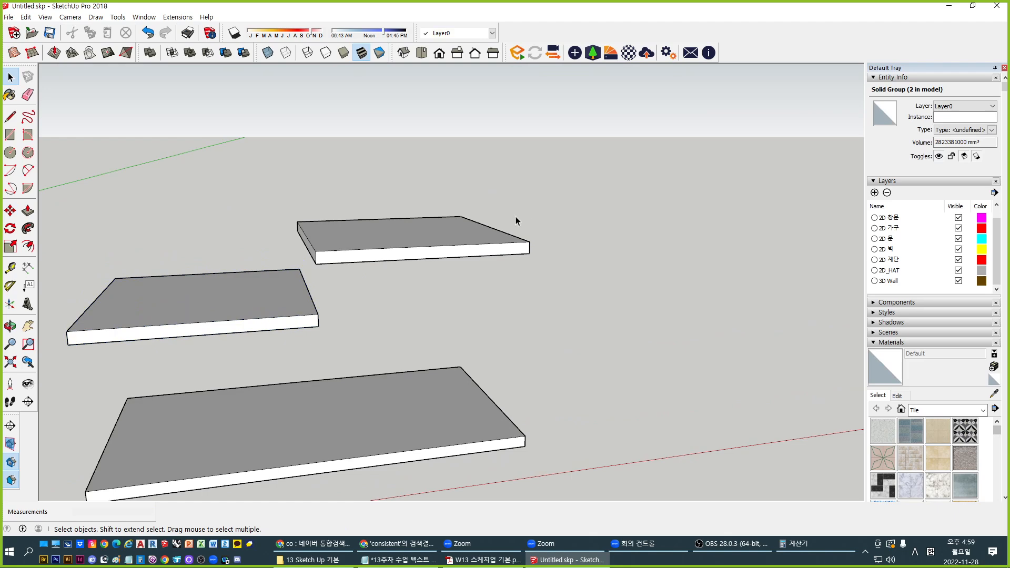
pyautogui.scroll(-3, 515, 219)
pyautogui.moveTo(391, 358); pyautogui.dragTo(399, 387, button='middle')
pyautogui.keyDown('shift'); pyautogui.moveTo(290, 419); pyautogui.dragTo(500, 403, button='middle'); pyautogui.keyUp('shift')
pyautogui.moveTo(402, 392); pyautogui.dragTo(326, 426, button='middle')
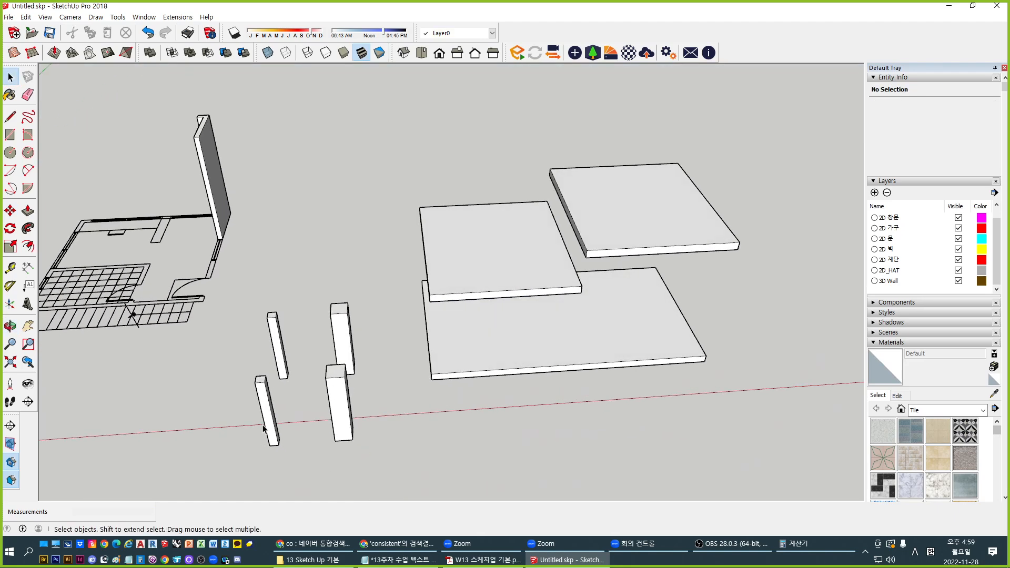
pyautogui.click(269, 432)
# Copy a post to the large slab's front-left corner and explode it into loose geometry
pyautogui.press('m')
pyautogui.scroll(2, 270, 445)
pyautogui.click(269, 444)
pyautogui.press('ctrl')
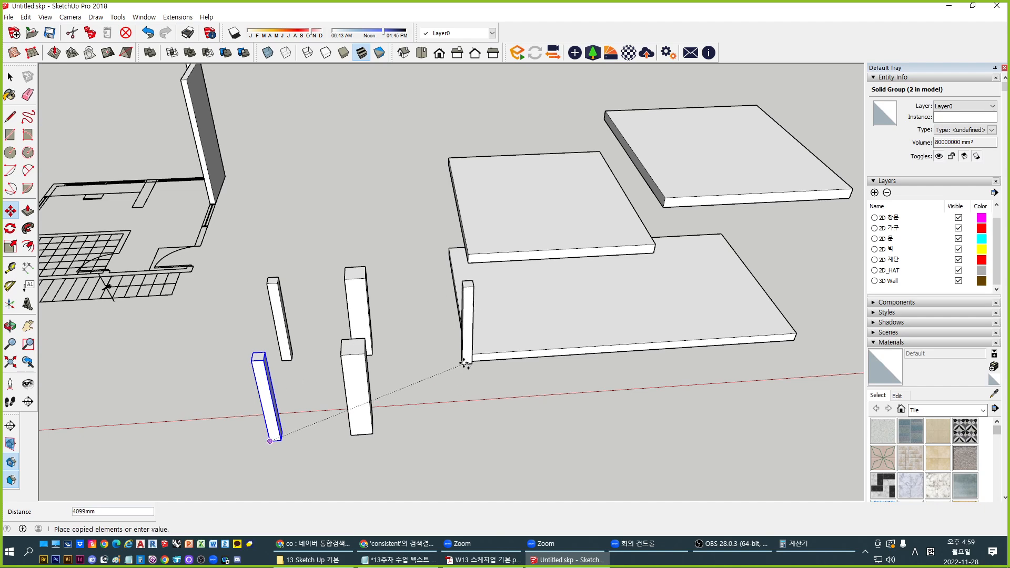
pyautogui.click(465, 355)
pyautogui.moveTo(465, 355); pyautogui.dragTo(440, 361, button='middle')
pyautogui.press('space')
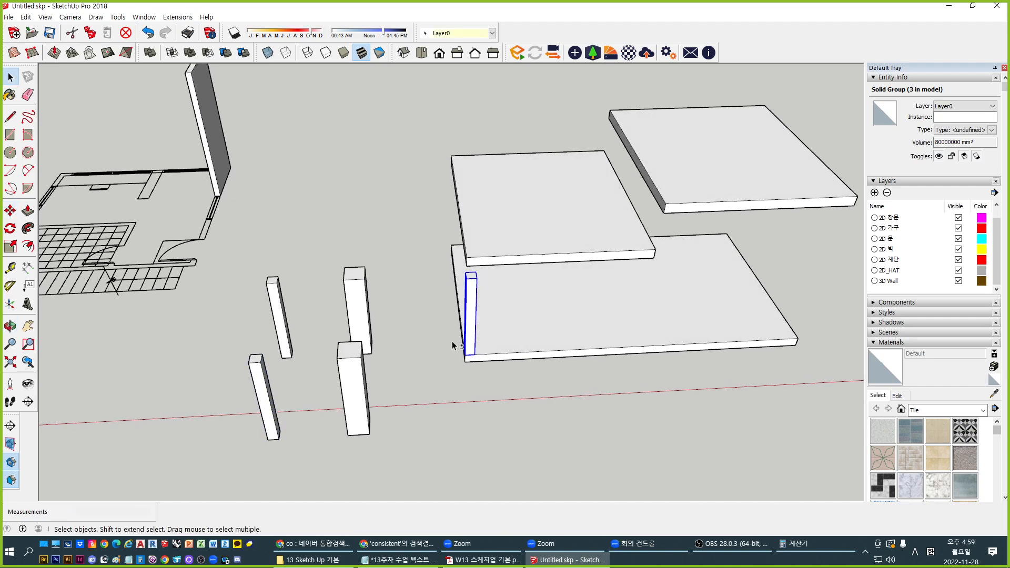
pyautogui.scroll(2, 415, 384)
pyautogui.press('x')
pyautogui.click(378, 443)
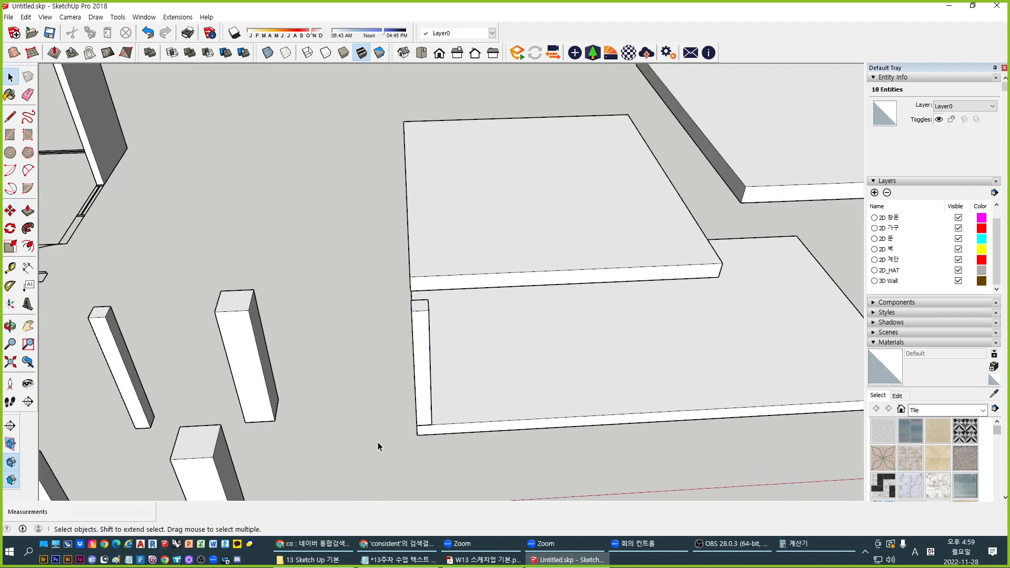
# Pull the copied post's top face up to meet the upper slab's corner
pyautogui.moveTo(378, 442); pyautogui.dragTo(460, 339, button='middle')
pyautogui.scroll(2, 459, 338)
pyautogui.doubleClick(428, 303)
pyautogui.press('p')
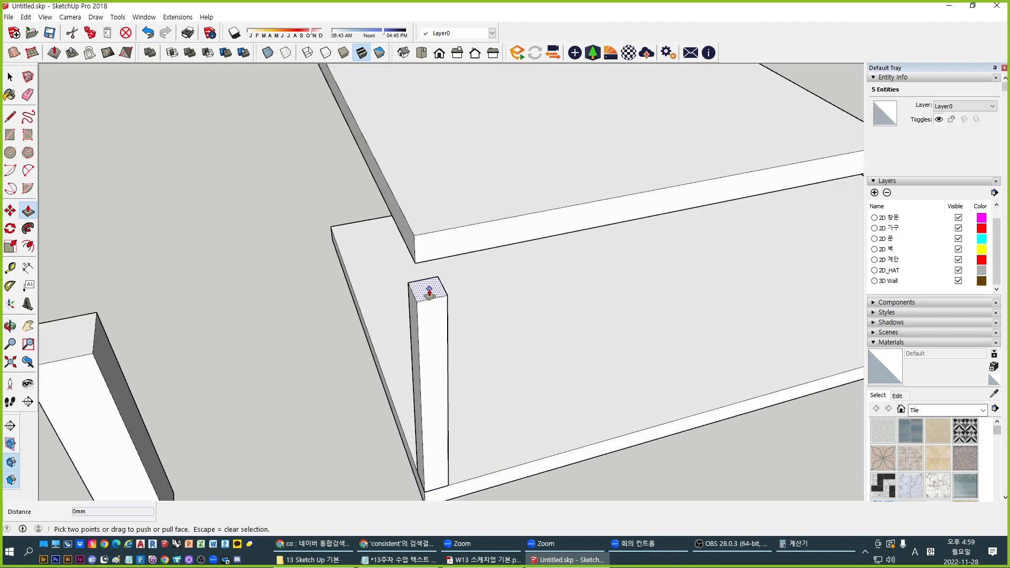
pyautogui.click(429, 291)
pyautogui.click(414, 263)
pyautogui.press('space')
pyautogui.scroll(-3, 382, 244)
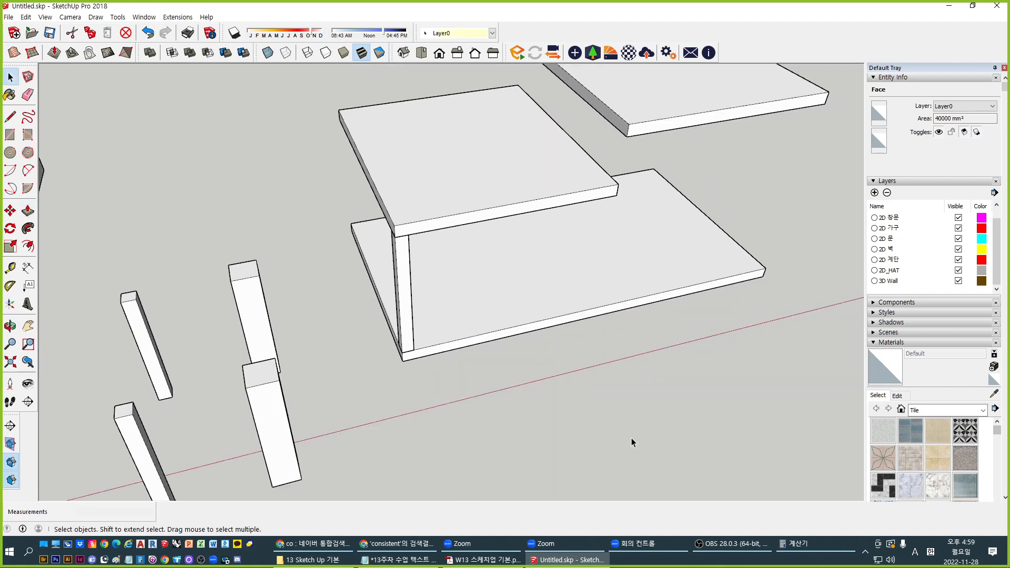
pyautogui.click(632, 438)
pyautogui.moveTo(489, 368); pyautogui.dragTo(544, 330, button='middle')
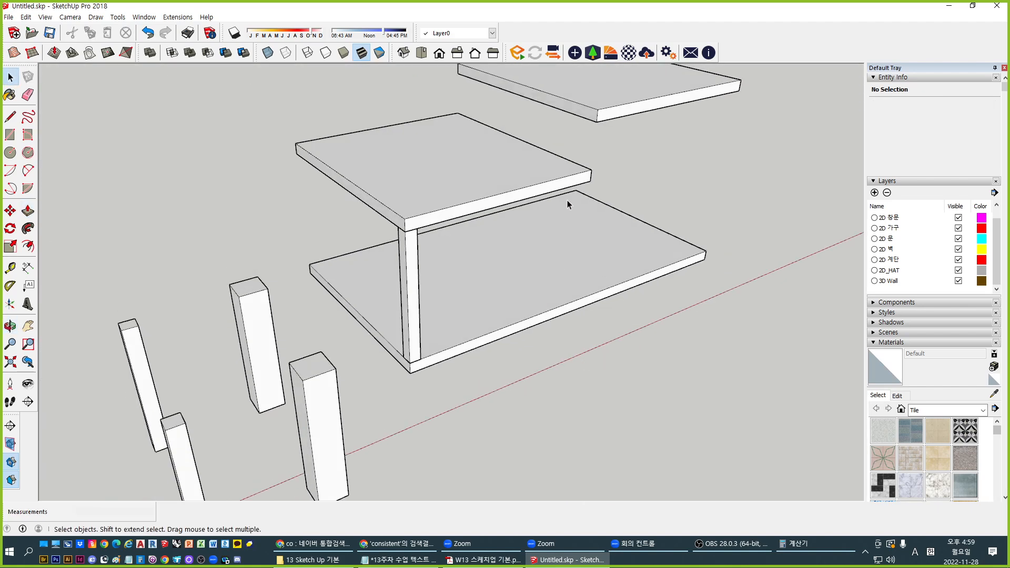
pyautogui.moveTo(567, 204); pyautogui.dragTo(557, 261, button='middle')
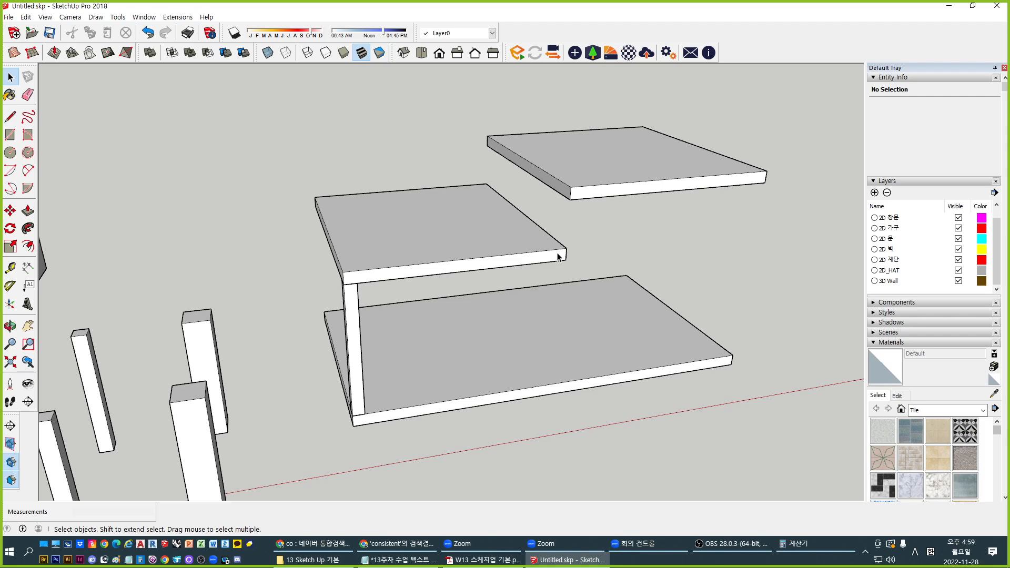
pyautogui.moveTo(559, 257); pyautogui.dragTo(626, 252, button='middle')
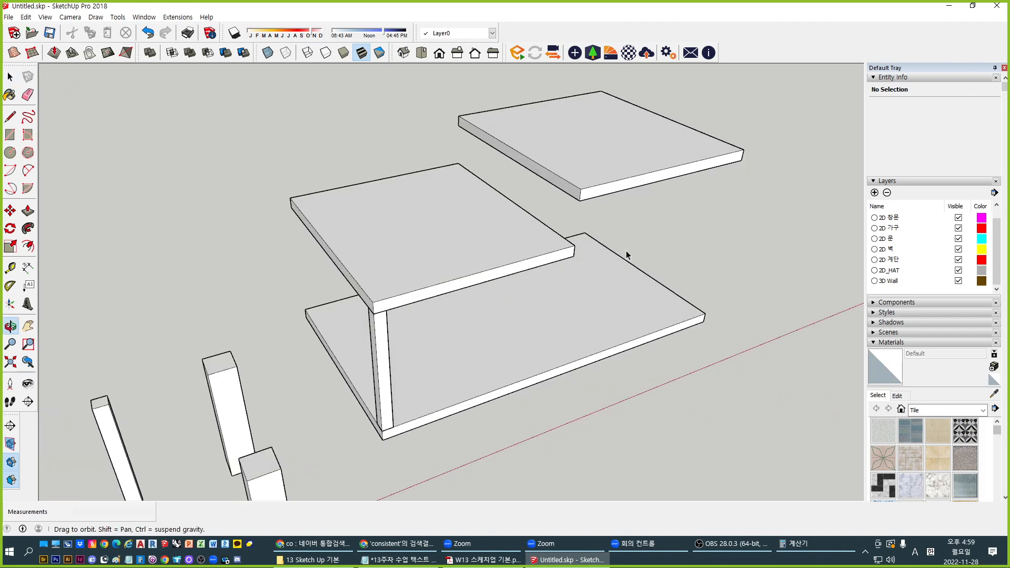
# Begin a pull on the upper-right slab's side face, then cancel and undo it
pyautogui.doubleClick(571, 191)
pyautogui.press('p')
pyautogui.click(571, 192)
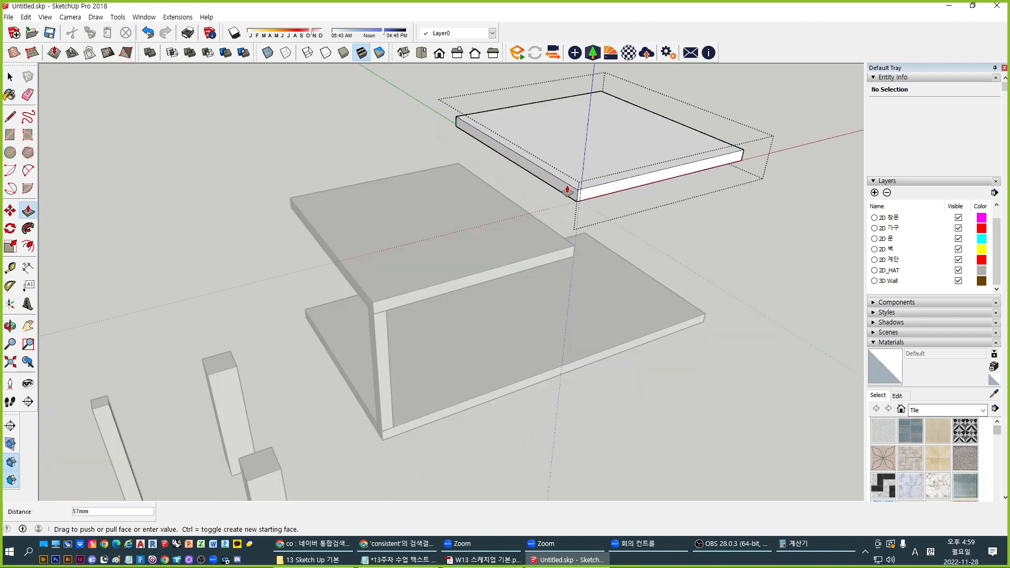
pyautogui.press('space')
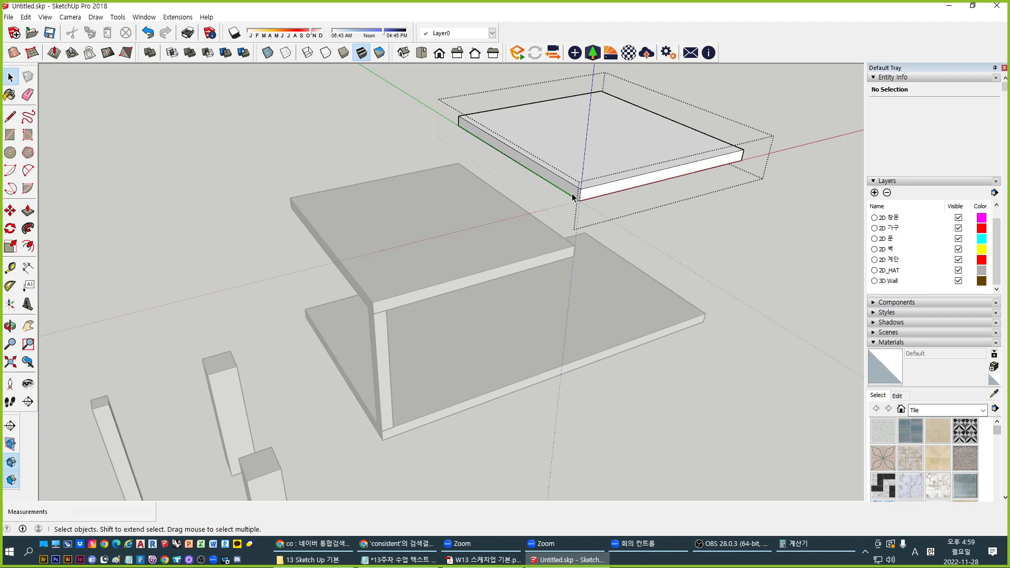
pyautogui.moveTo(574, 196); pyautogui.dragTo(547, 201, button='middle')
pyautogui.hotkey('ctrl', 'z')
# Extend the upper-right slab by pulling its side face out 20 mm
pyautogui.doubleClick(559, 196)
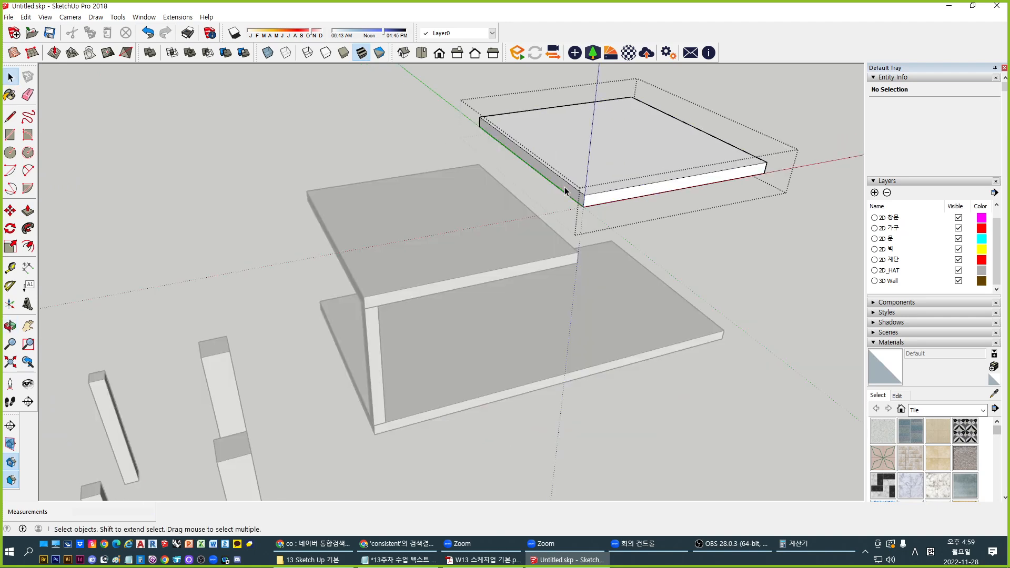
pyautogui.press('p')
pyautogui.click(559, 197)
pyautogui.write('20')
pyautogui.press('Return')
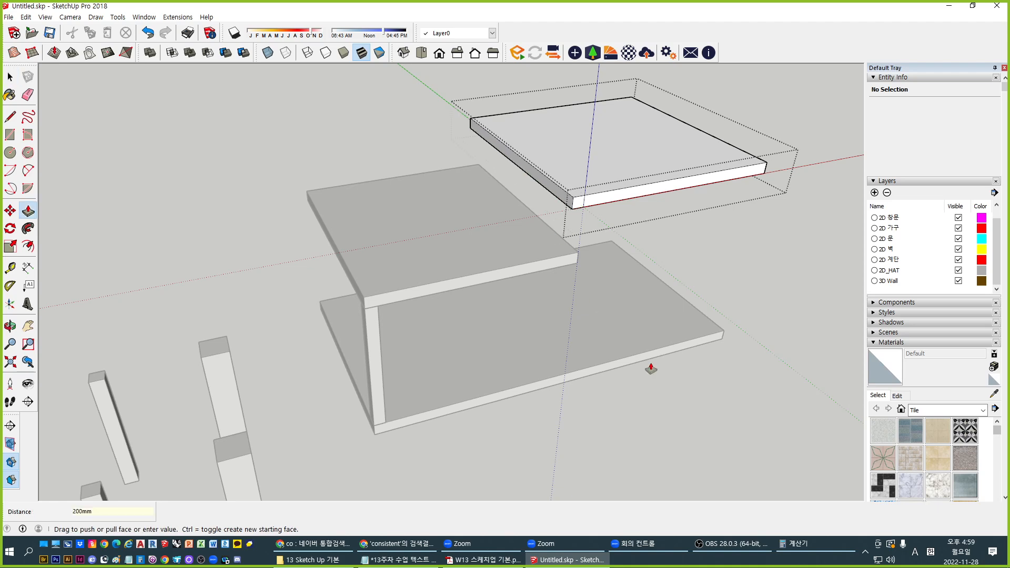
pyautogui.moveTo(651, 367); pyautogui.dragTo(566, 205, button='middle')
pyautogui.press('space')
pyautogui.moveTo(569, 252); pyautogui.dragTo(462, 363, button='middle')
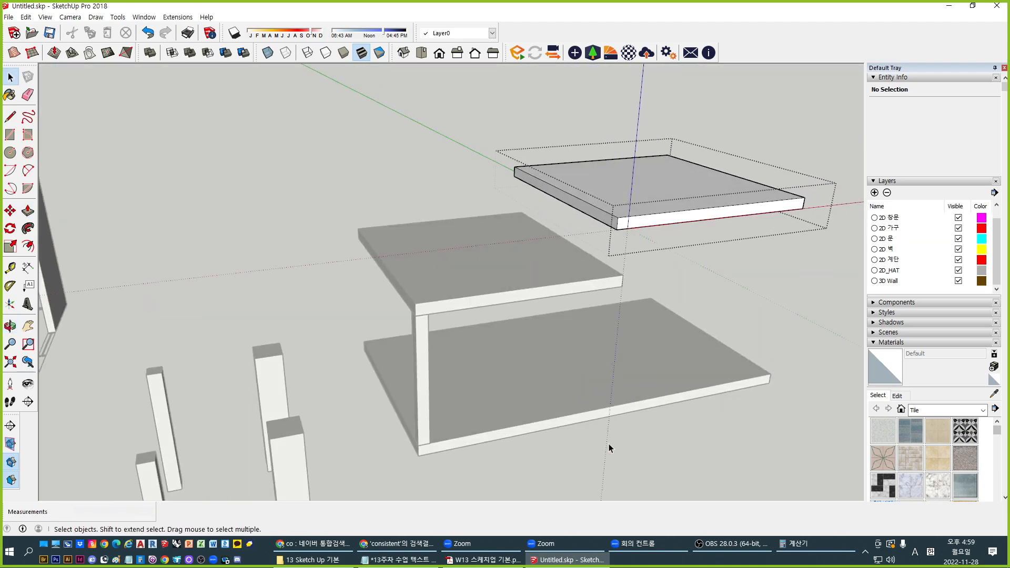
pyautogui.click(432, 383)
# Select the corner post to check its 2300 mm height between the slabs
pyautogui.click(425, 410)
pyautogui.tripleClick(423, 419)
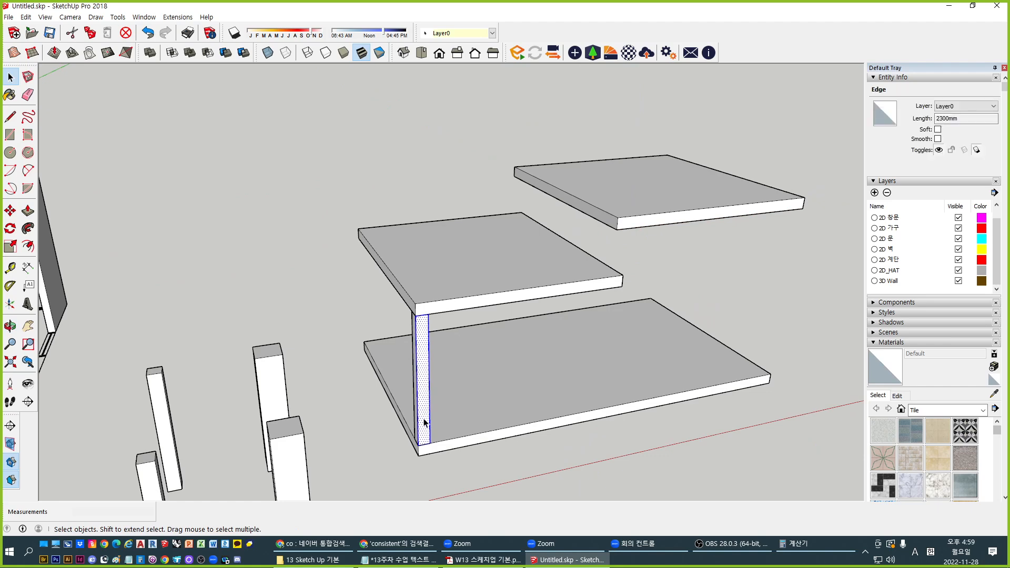
pyautogui.click(541, 473)
pyautogui.tripleClick(420, 396)
pyautogui.click(421, 398)
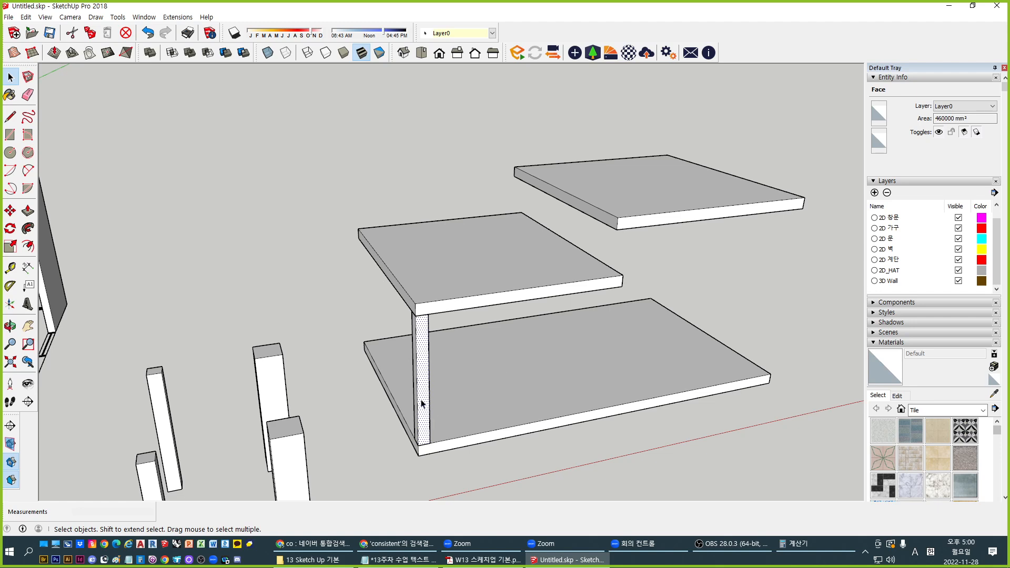
pyautogui.scroll(-3, 392, 273)
pyautogui.scroll(2, 465, 406)
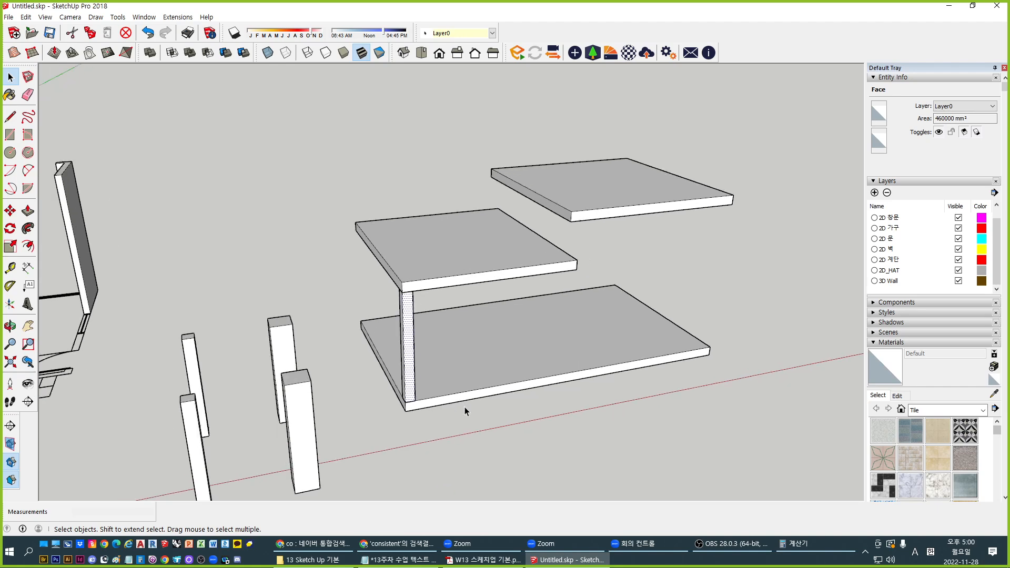
pyautogui.moveTo(400, 410); pyautogui.dragTo(457, 442, button='middle')
pyautogui.click(519, 419)
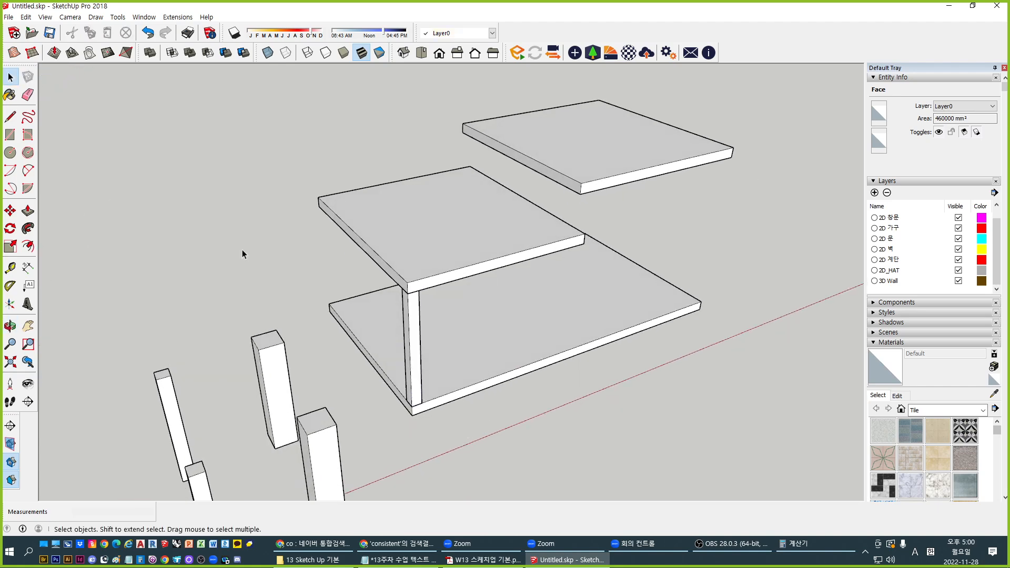
pyautogui.click(8, 17)
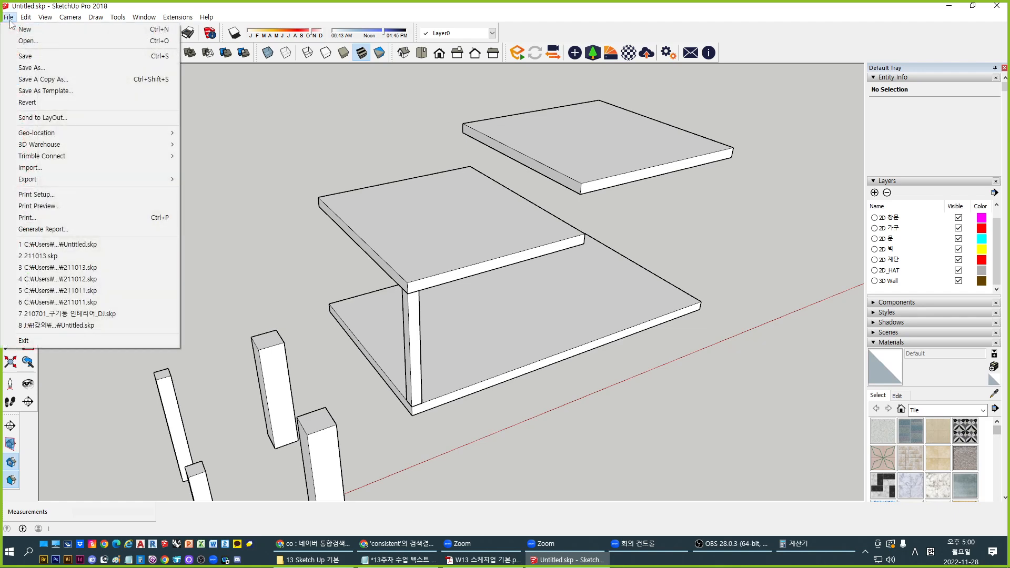
# Replace the hand-made post with the Column component, placed on the slab's front edge
pyautogui.click(743, 497)
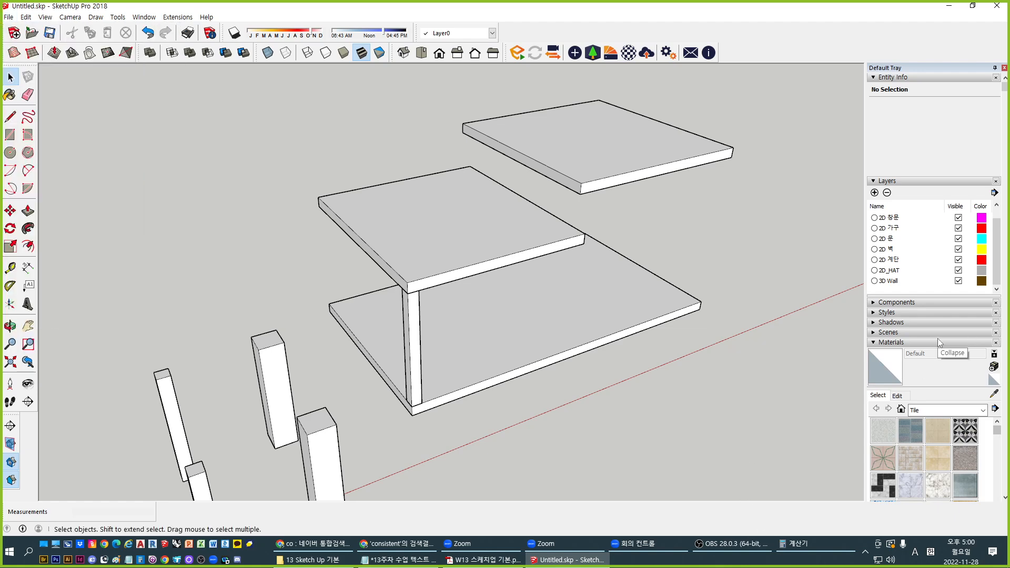
pyautogui.scroll(-3, 933, 338)
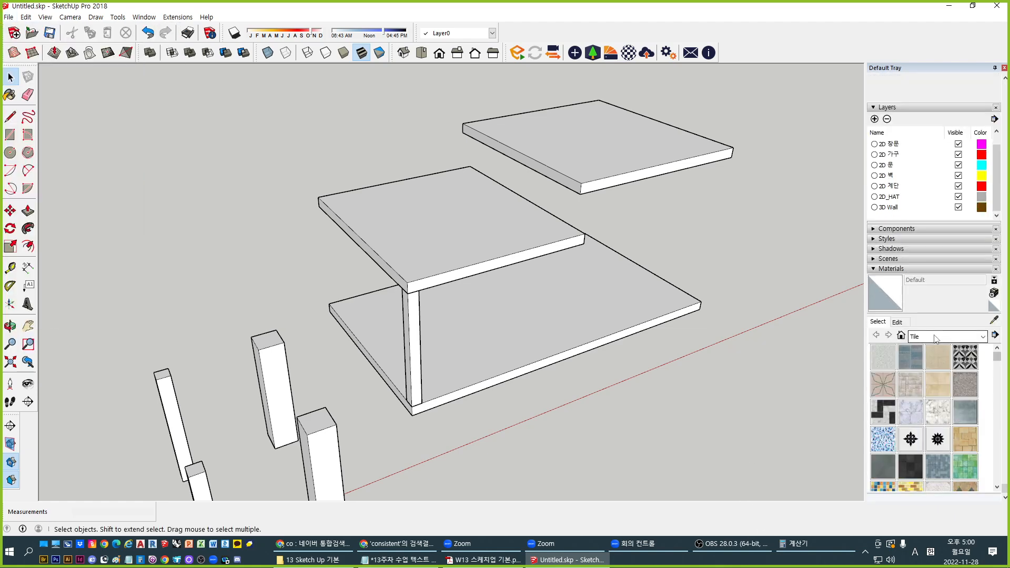
pyautogui.click(917, 227)
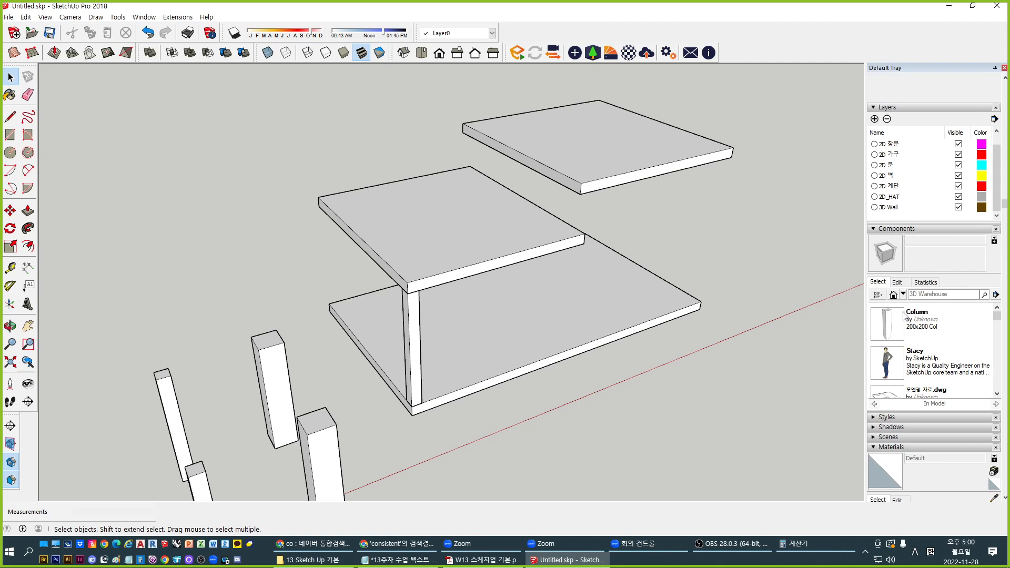
pyautogui.click(411, 353)
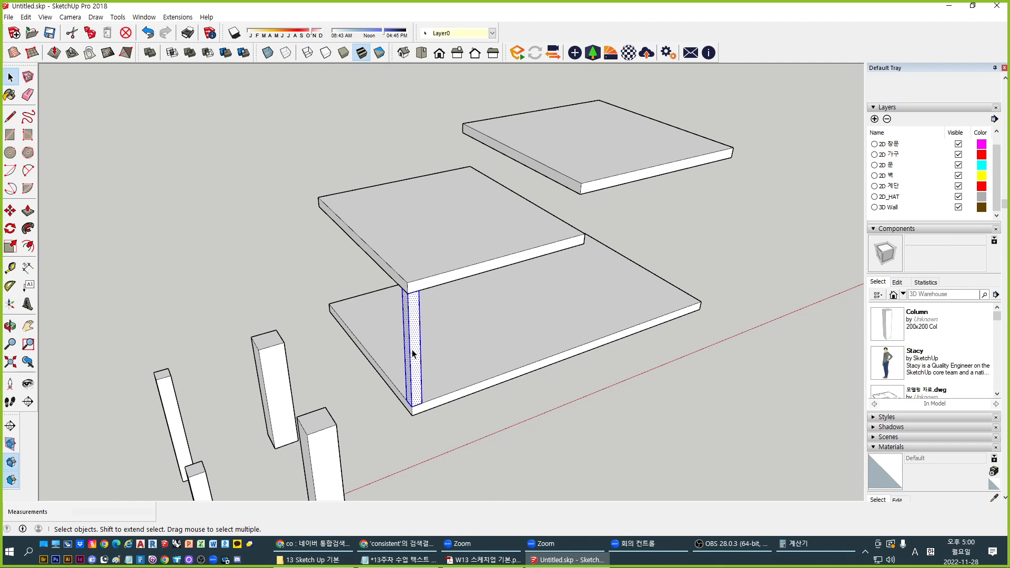
pyautogui.press('Delete')
pyautogui.click(889, 323)
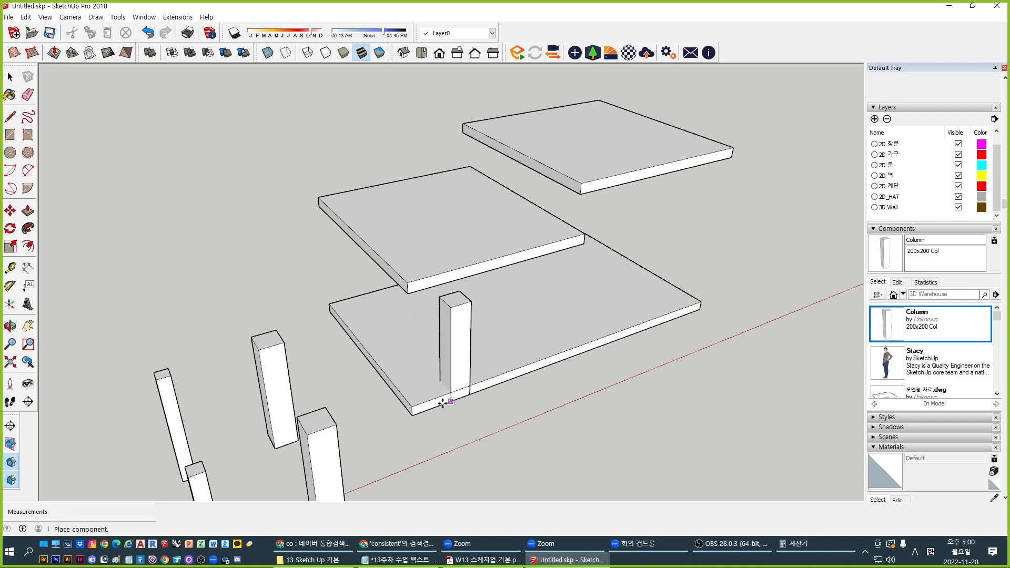
pyautogui.click(413, 404)
# Inside the Column component, push one side face inward by 200 mm
pyautogui.moveTo(413, 404); pyautogui.dragTo(282, 381, button='middle')
pyautogui.scroll(2, 415, 362)
pyautogui.doubleClick(415, 360)
pyautogui.press('p')
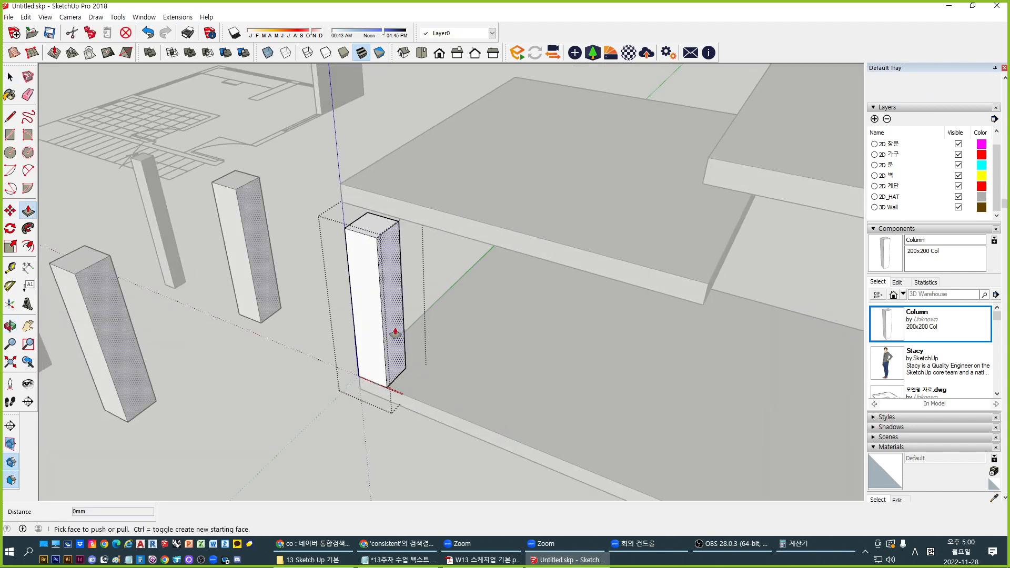
pyautogui.click(395, 332)
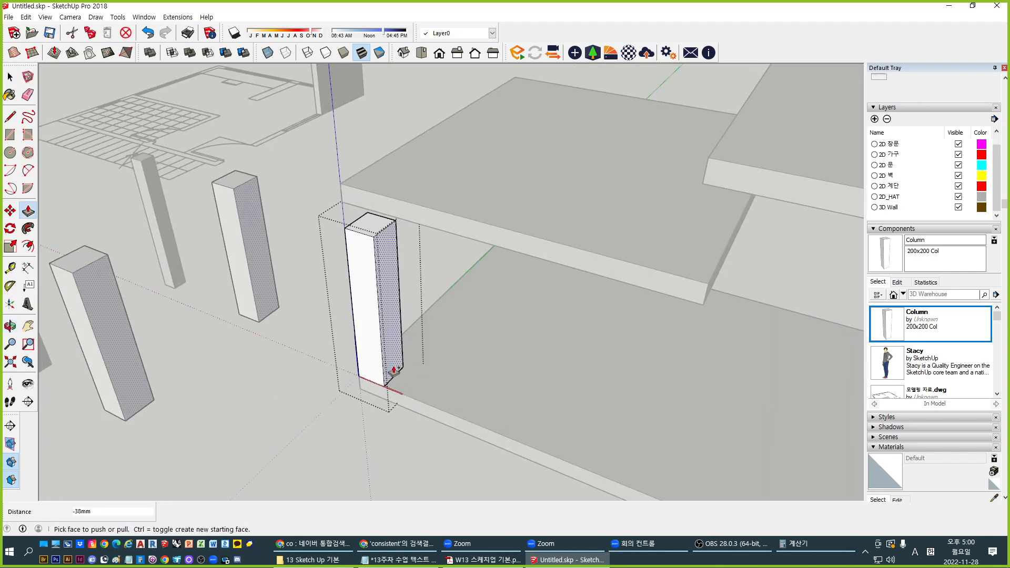
pyautogui.moveTo(393, 370); pyautogui.dragTo(386, 355)
pyautogui.write('200')
pyautogui.press('Return')
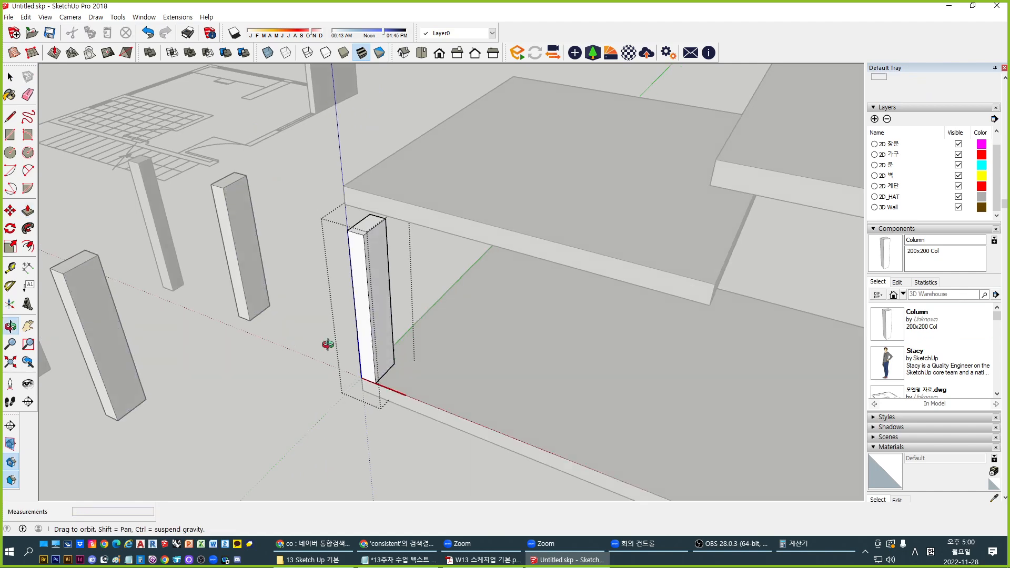
# Push the other side face in 200 mm, narrowing the column, then exit the component
pyautogui.moveTo(326, 343); pyautogui.dragTo(836, 354, button='middle')
pyautogui.click(578, 236)
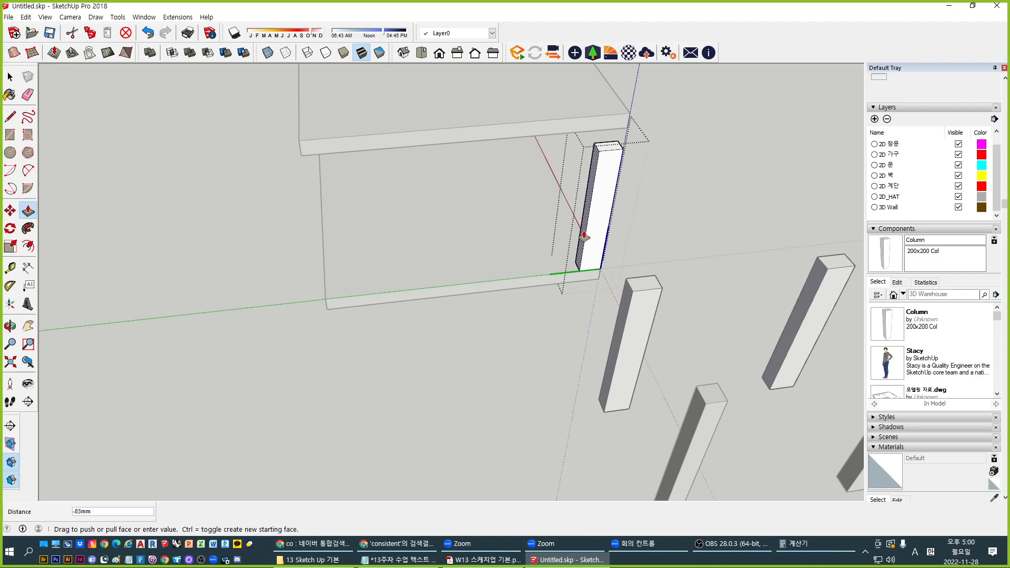
pyautogui.write('200')
pyautogui.press('Return')
pyautogui.moveTo(728, 291); pyautogui.dragTo(433, 371, button='middle')
pyautogui.press('space')
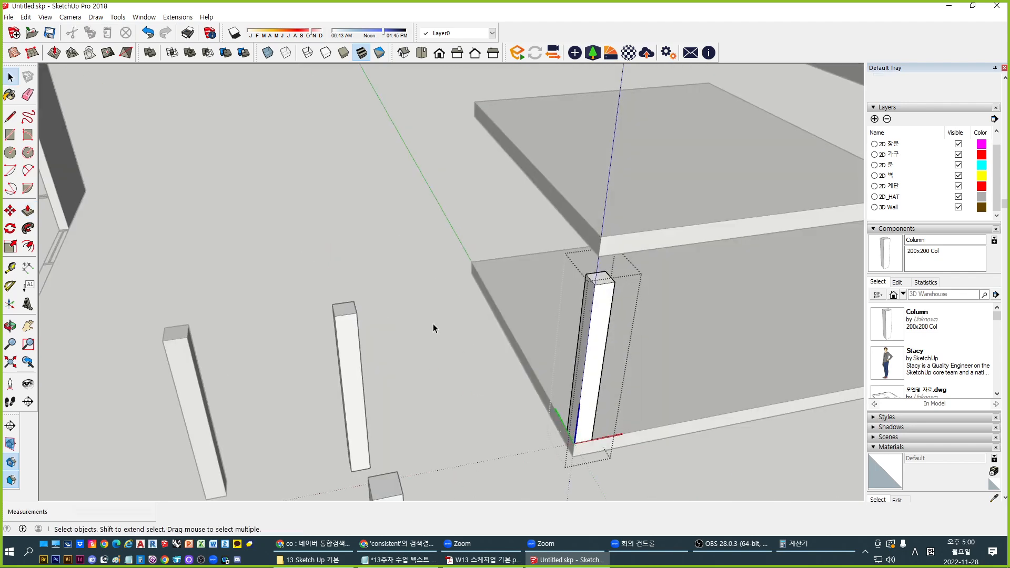
pyautogui.click(433, 324)
pyautogui.scroll(-2, 433, 323)
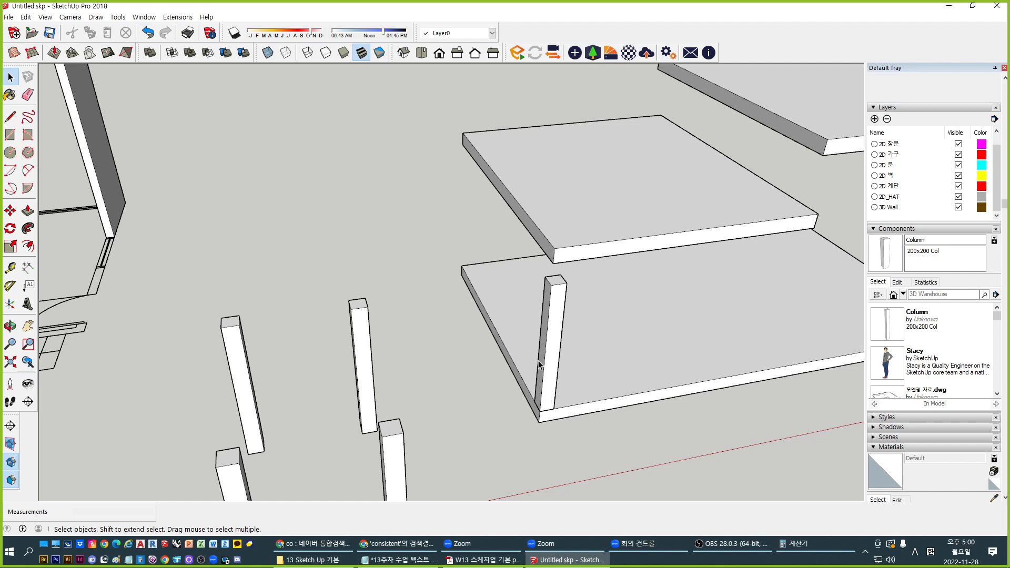
# Raise the column's top face up to the upper slab's underside
pyautogui.moveTo(539, 365); pyautogui.dragTo(555, 349, button='middle')
pyautogui.doubleClick(556, 295)
pyautogui.press('p')
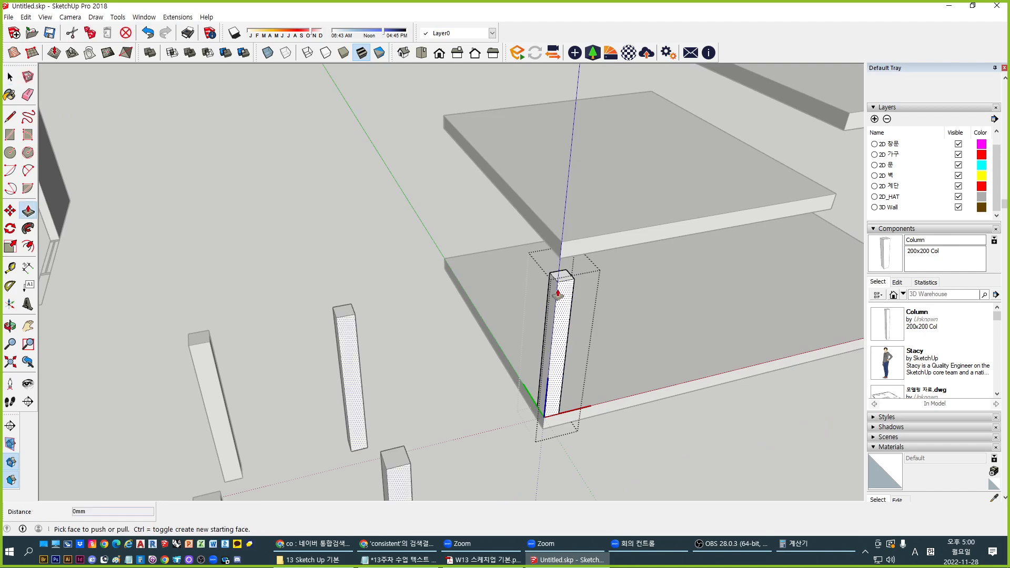
pyautogui.click(558, 294)
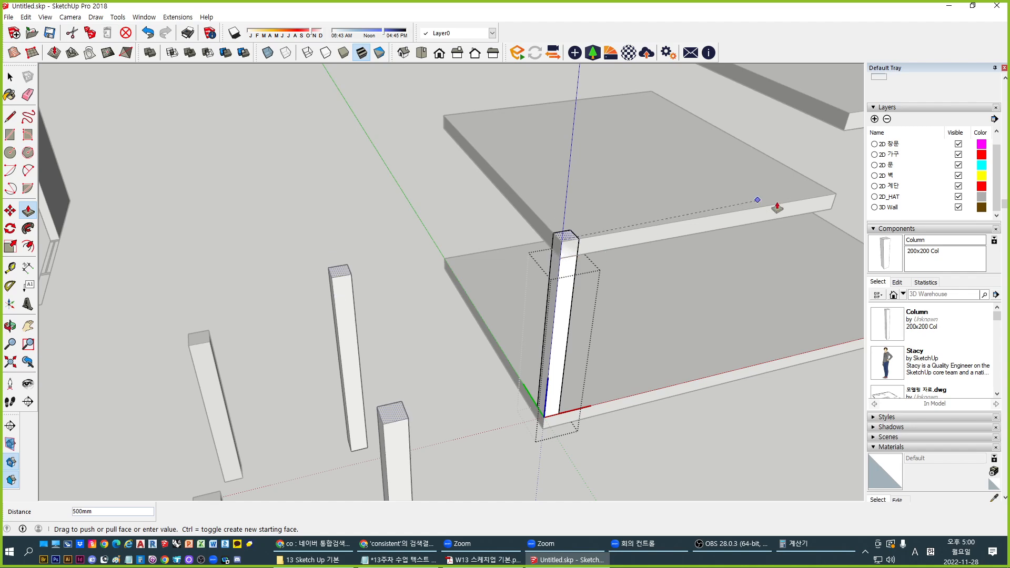
pyautogui.click(832, 211)
pyautogui.press('space')
pyautogui.scroll(-2, 449, 405)
# Copy the column to the lower slab's far corner
pyautogui.moveTo(448, 405); pyautogui.dragTo(585, 419, button='middle')
pyautogui.click(585, 419)
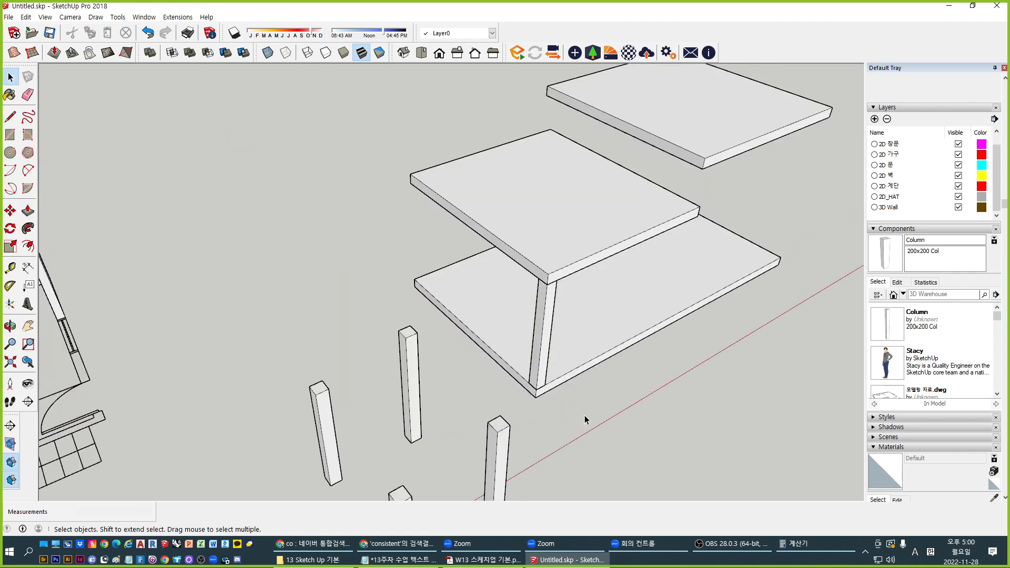
pyautogui.scroll(4, 542, 344)
pyautogui.click(560, 354)
pyautogui.scroll(2, 559, 354)
pyautogui.press('m')
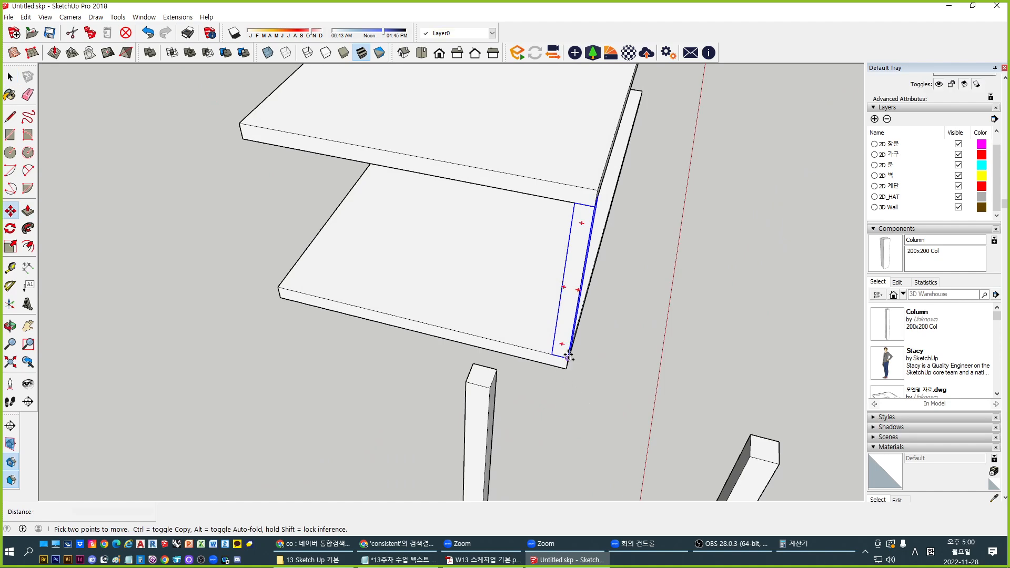
pyautogui.press('ctrl')
pyautogui.click(551, 354)
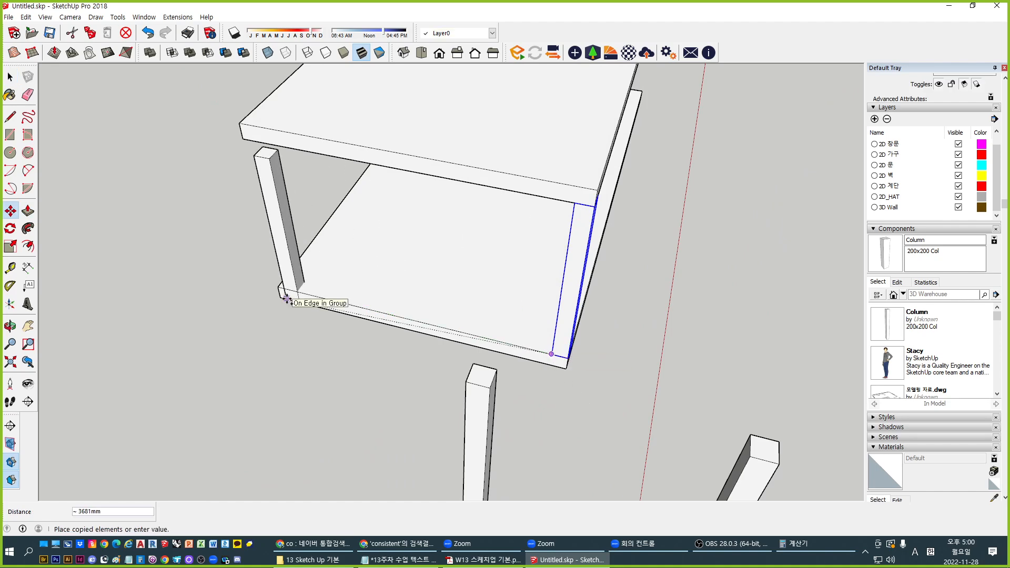
pyautogui.click(283, 288)
pyautogui.moveTo(283, 288); pyautogui.dragTo(621, 313, button='middle')
pyautogui.press('space')
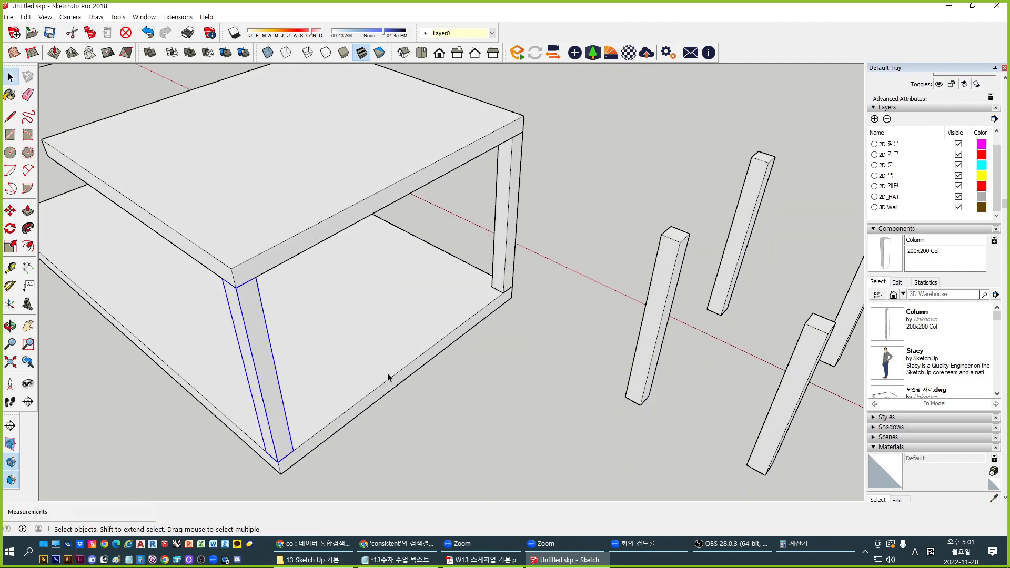
# Copy both corner columns together to the slab's left end
pyautogui.keyDown('shift'); pyautogui.moveTo(387, 376); pyautogui.dragTo(537, 302, button='middle'); pyautogui.keyUp('shift')
pyautogui.click(629, 186)
pyautogui.keyDown('shift'); pyautogui.click(433, 316); pyautogui.keyUp('shift')
pyautogui.moveTo(432, 316); pyautogui.dragTo(546, 386, button='middle')
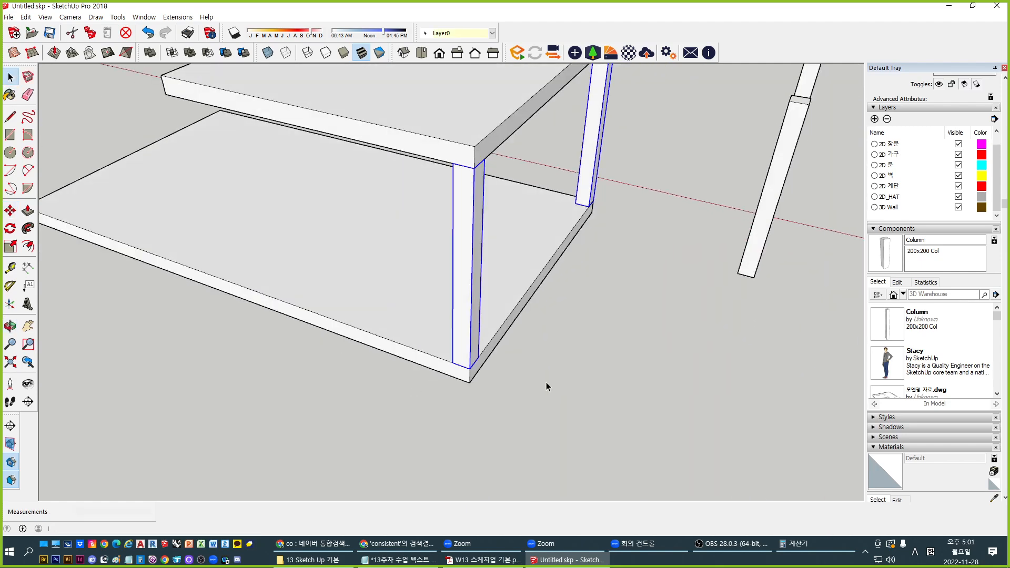
pyautogui.press('m')
pyautogui.press('ctrl')
pyautogui.click(470, 369)
pyautogui.keyDown('shift'); pyautogui.moveTo(219, 267); pyautogui.dragTo(555, 363, button='middle'); pyautogui.keyUp('shift')
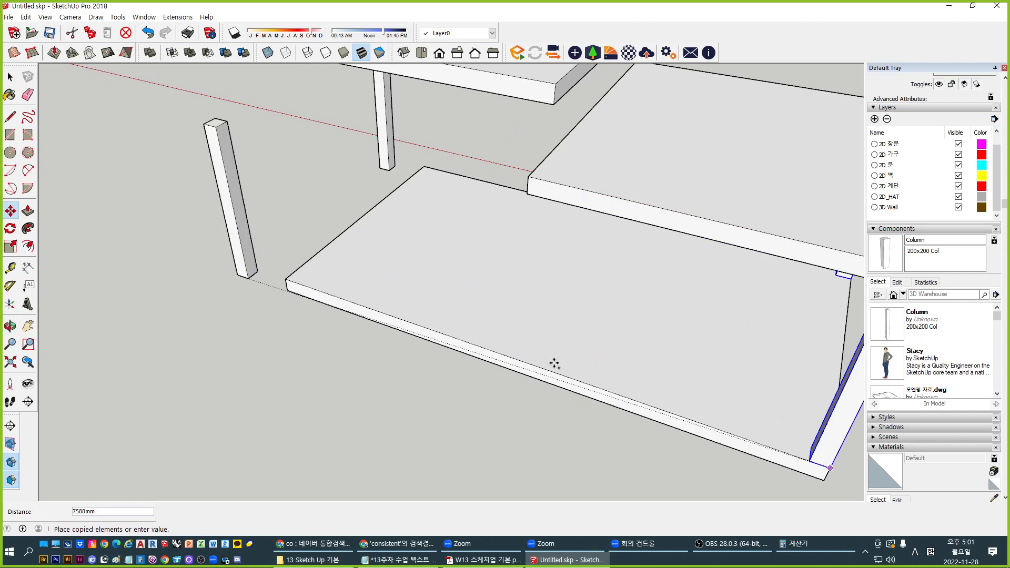
pyautogui.press('Escape')
pyautogui.keyDown('shift'); pyautogui.moveTo(713, 419); pyautogui.dragTo(529, 368, button='middle'); pyautogui.keyUp('shift')
pyautogui.click(612, 398)
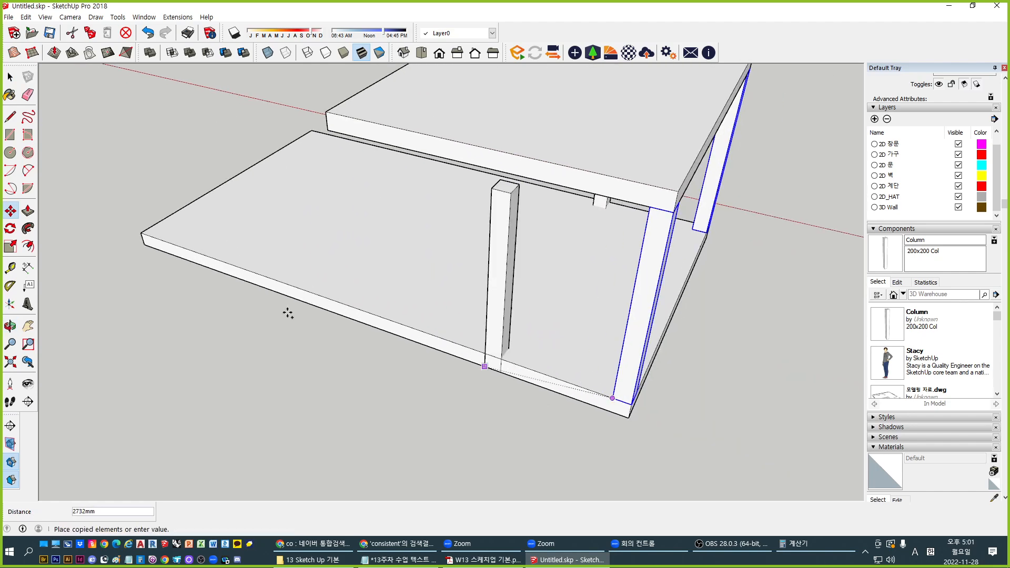
pyautogui.click(145, 239)
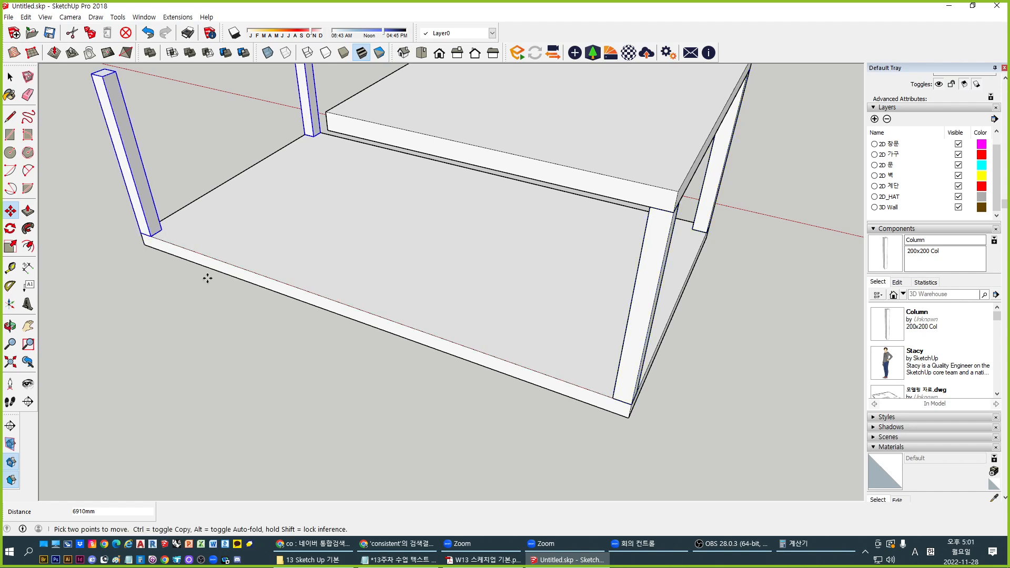
pyautogui.moveTo(207, 278)
pyautogui.mouseDown(button='middle')
pyautogui.moveTo(278, 365)
pyautogui.moveTo(373, 353)
pyautogui.moveTo(354, 338)
pyautogui.mouseUp(button='middle')
pyautogui.scroll(-3, 348, 271)
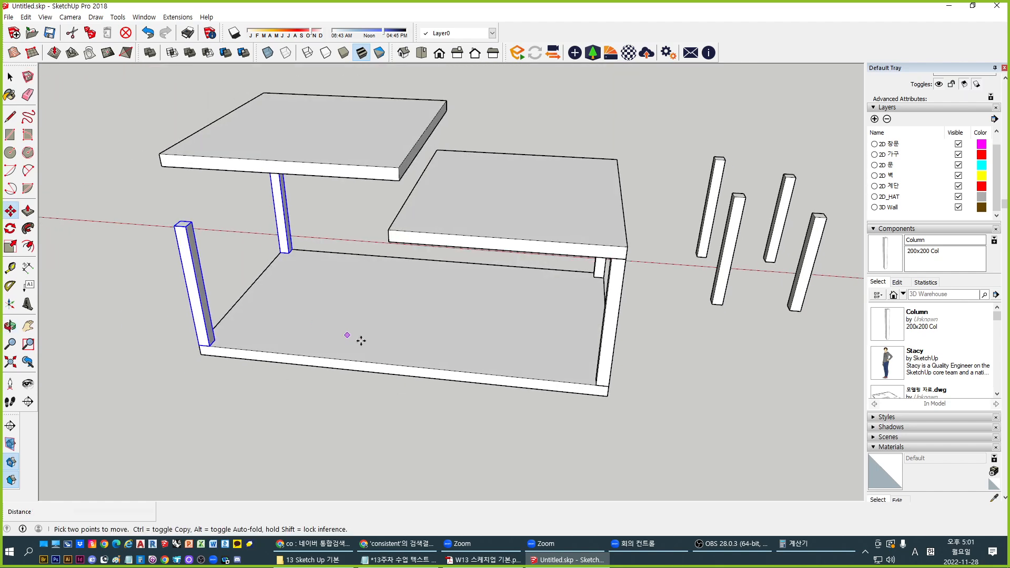
# Draw a guide line from the upper slab's corner to the lower slab's edge midpoint
pyautogui.press('l')
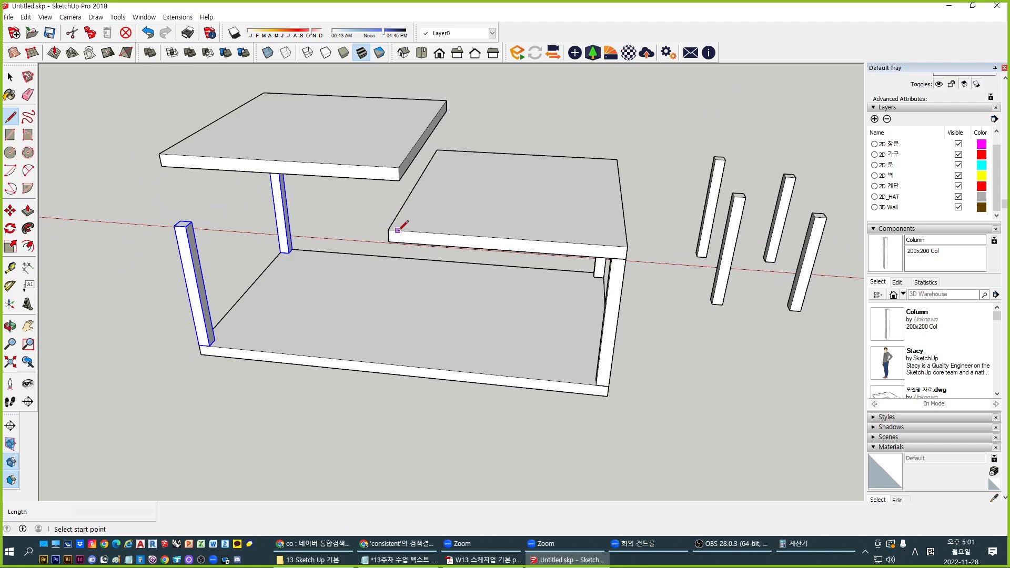
pyautogui.click(388, 230)
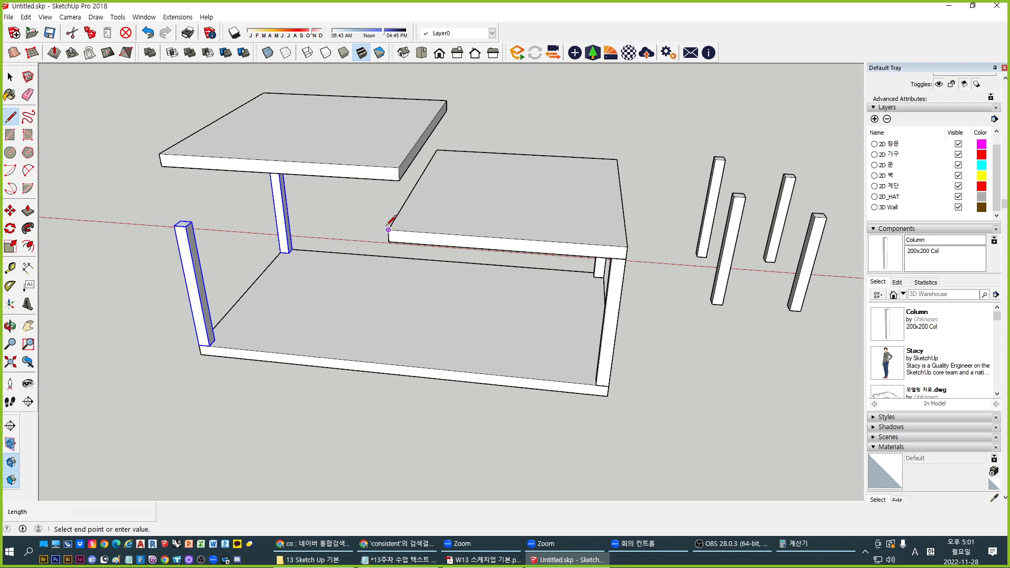
pyautogui.click(394, 364)
pyautogui.press('space')
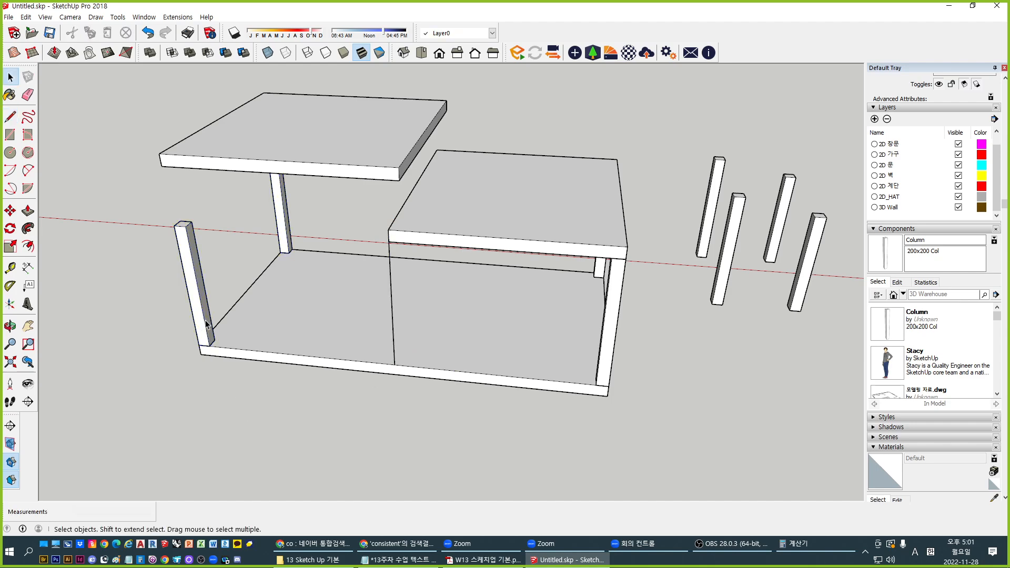
# Copy the left column pair 3497 mm to the slab's edge midpoint
pyautogui.keyDown('shift'); pyautogui.click(284, 234); pyautogui.keyUp('shift')
pyautogui.press('m')
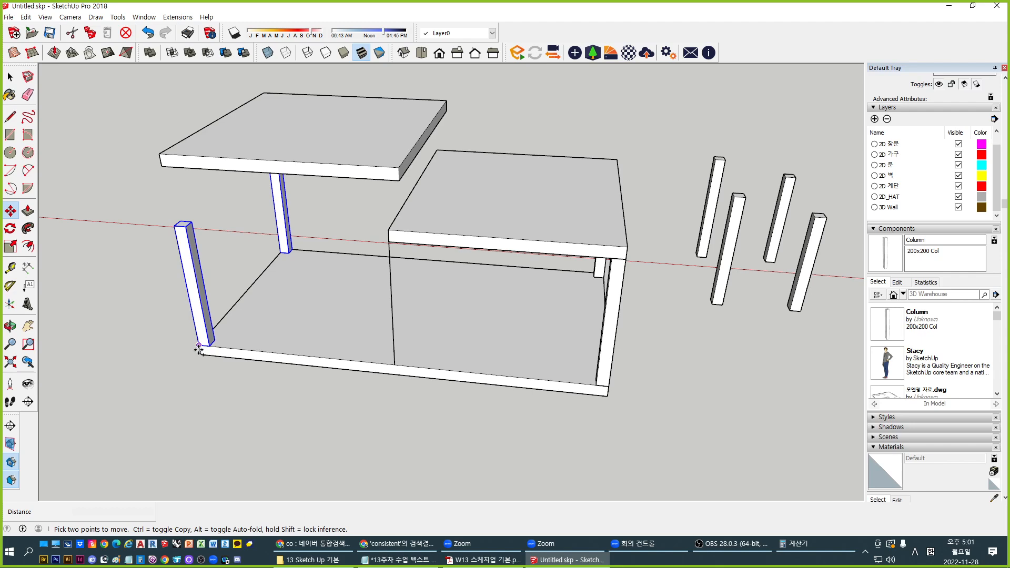
pyautogui.click(199, 345)
pyautogui.press('ctrl')
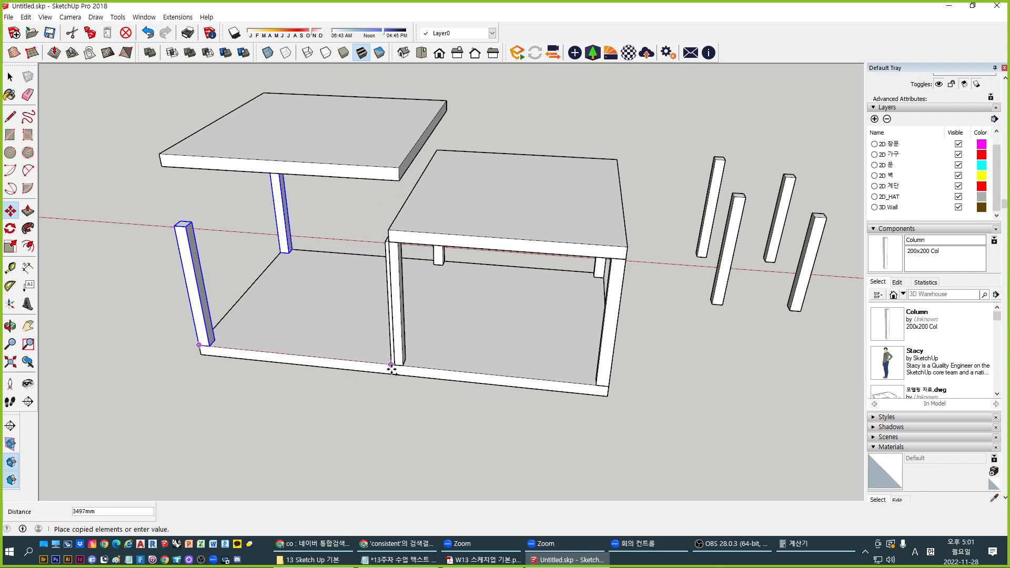
pyautogui.click(396, 364)
pyautogui.press('space')
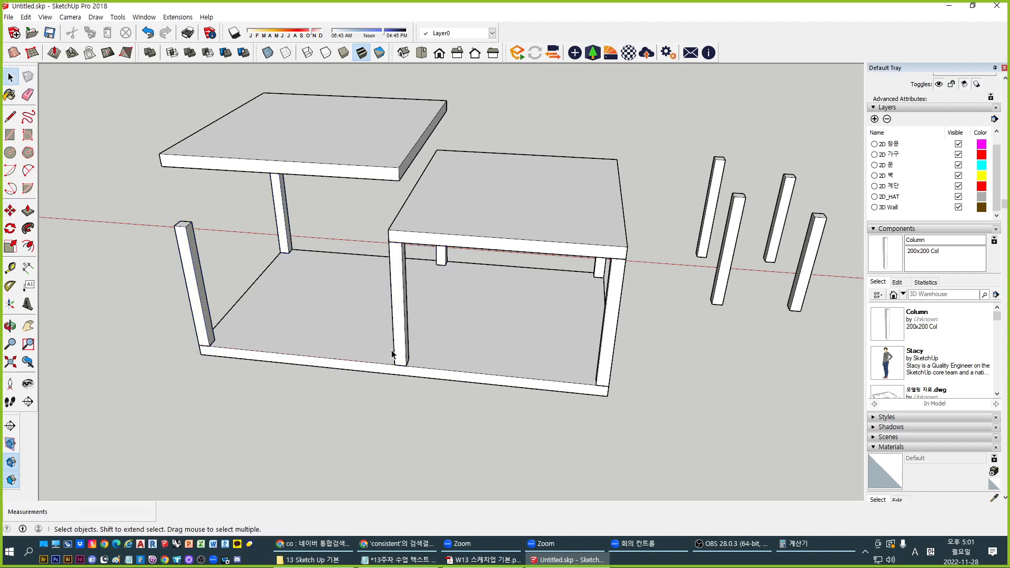
# In the column component, raise the top face to the higher slab's underside
pyautogui.moveTo(370, 405); pyautogui.dragTo(419, 374, button='middle')
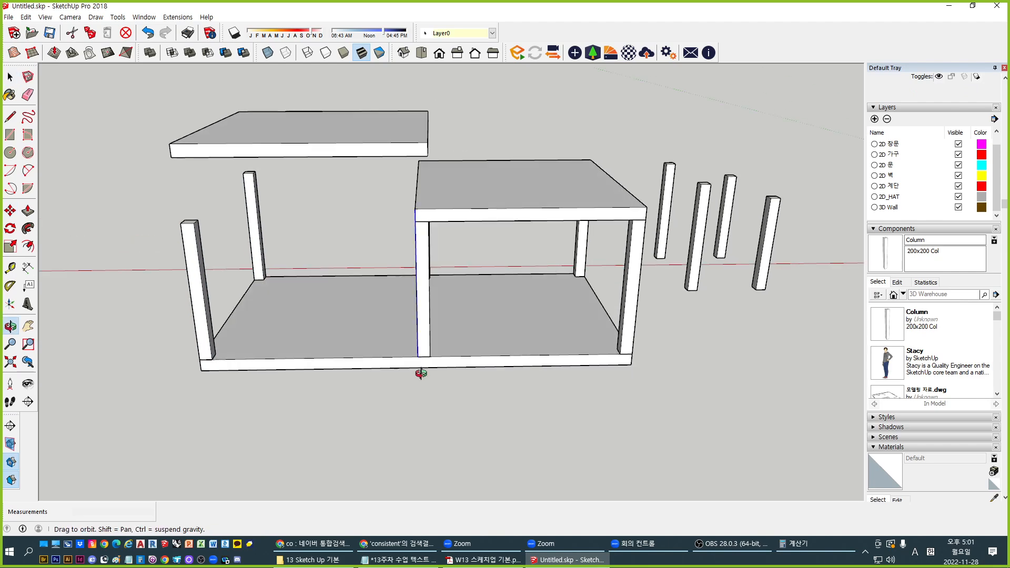
pyautogui.moveTo(390, 260); pyautogui.dragTo(315, 283, button='middle')
pyautogui.moveTo(395, 363); pyautogui.dragTo(387, 342, button='middle')
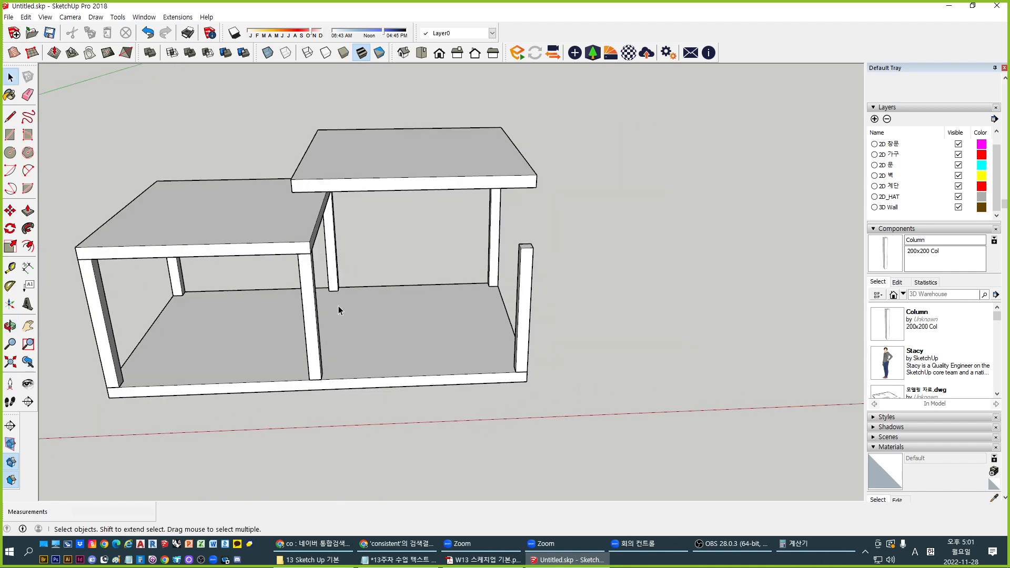
pyautogui.keyDown('shift'); pyautogui.moveTo(316, 282); pyautogui.dragTo(427, 322, button='middle'); pyautogui.keyUp('shift')
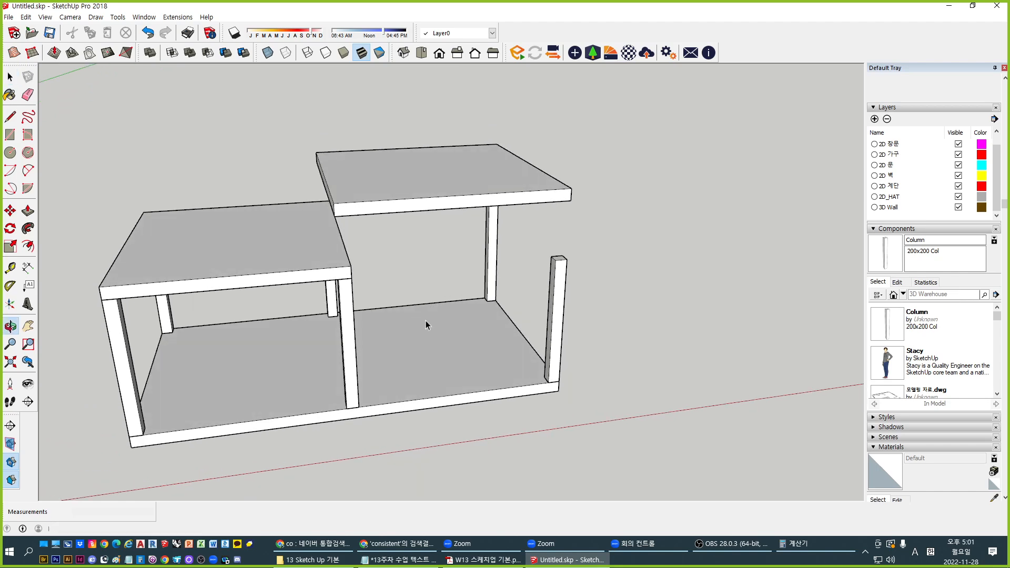
pyautogui.doubleClick(562, 284)
pyautogui.press('p')
pyautogui.click(557, 267)
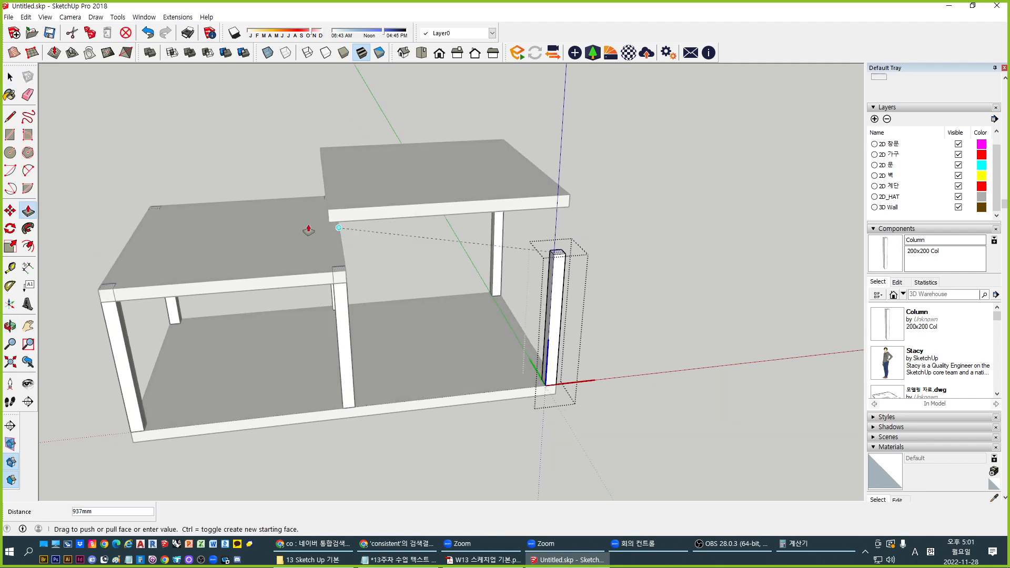
pyautogui.click(330, 225)
pyautogui.scroll(-2, 513, 287)
pyautogui.press('space')
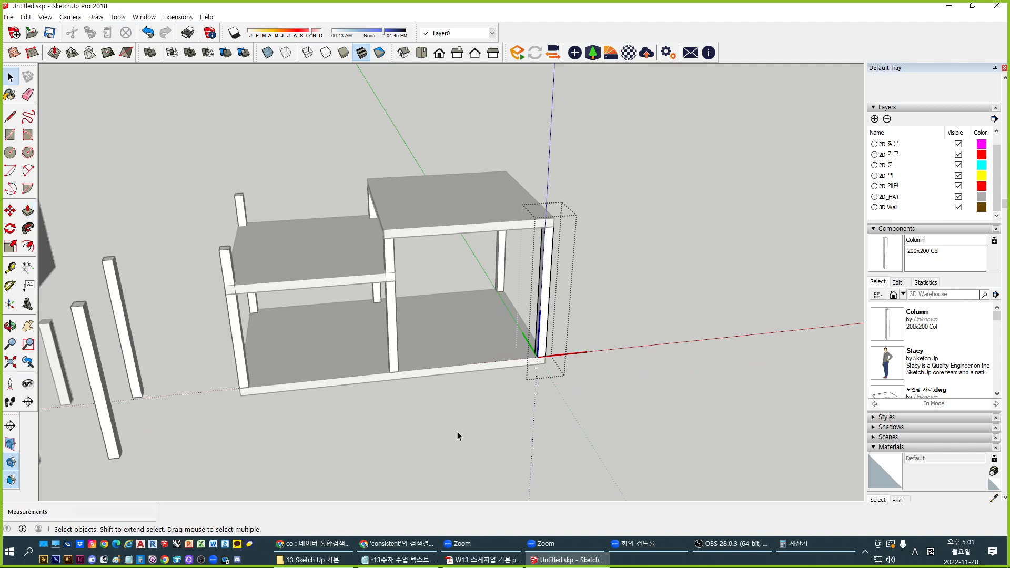
# Exit the component and select the front middle column to check its height
pyautogui.moveTo(457, 431); pyautogui.dragTo(475, 301, button='middle')
pyautogui.click(485, 420)
pyautogui.scroll(2, 401, 259)
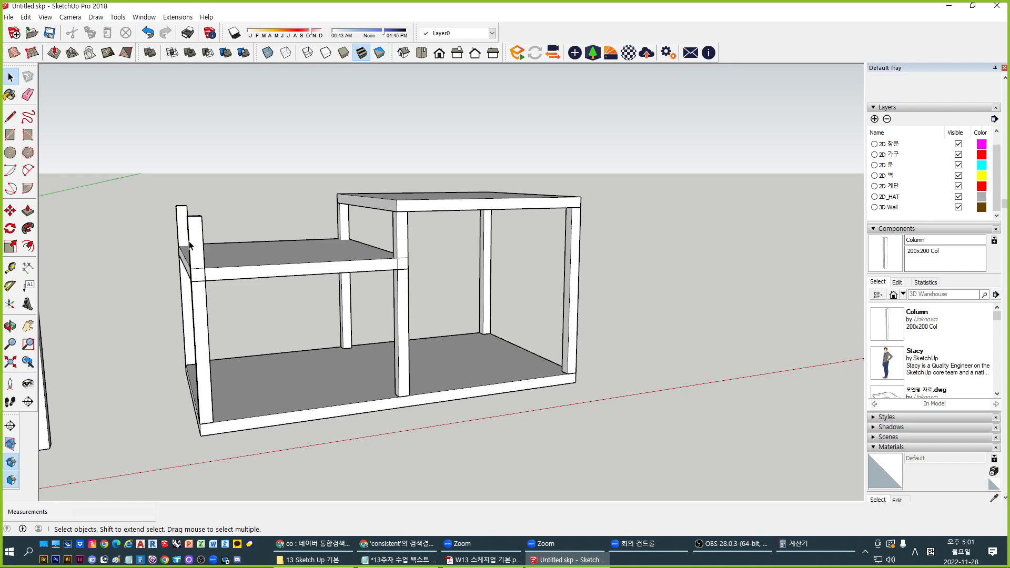
pyautogui.moveTo(144, 334); pyautogui.dragTo(423, 345, button='middle')
pyautogui.scroll(2, 571, 312)
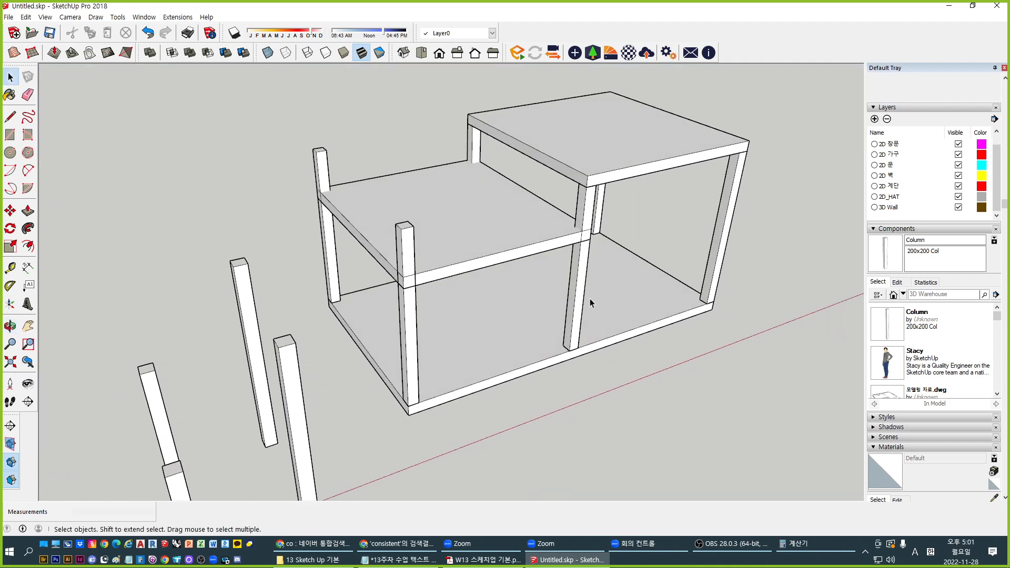
pyautogui.click(409, 323)
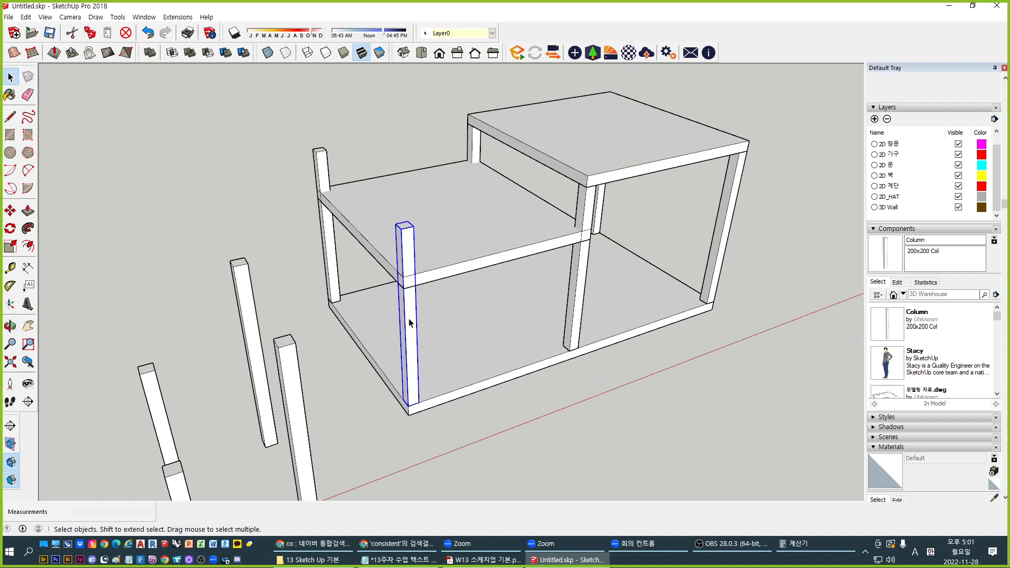
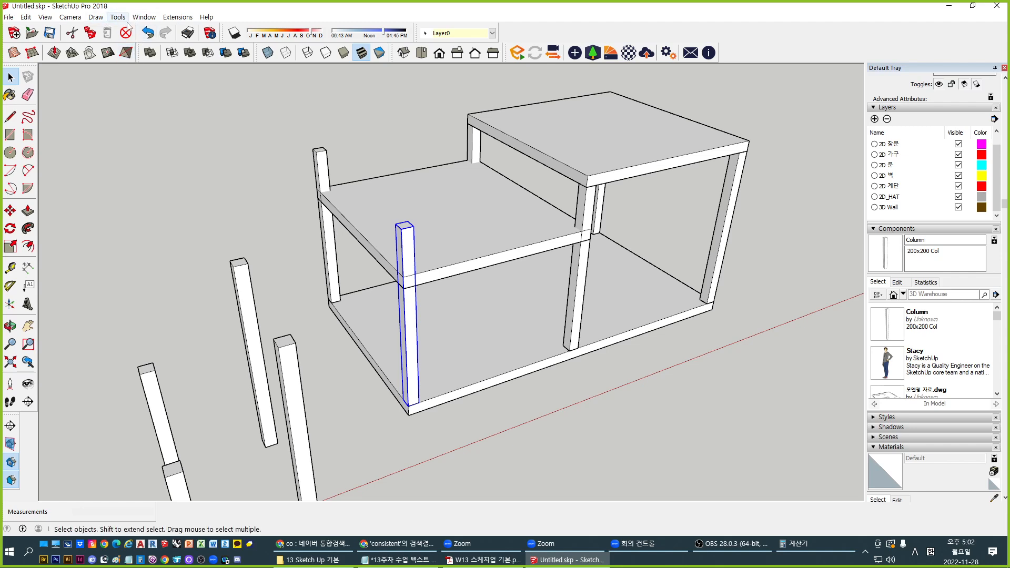
# Look up the ungroup and explode keyboard shortcuts in Preferences, closing without changes
pyautogui.click(143, 17)
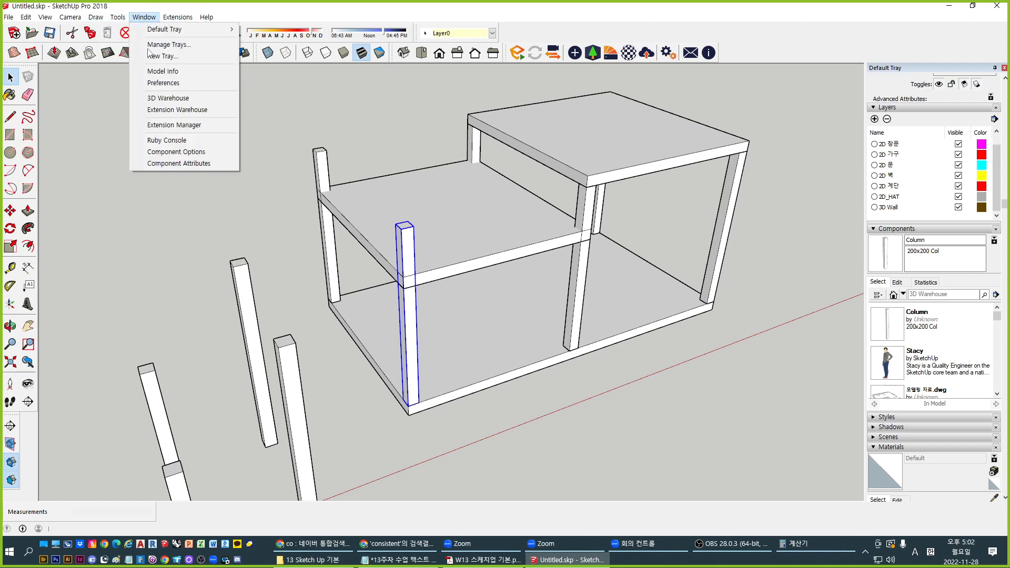
pyautogui.click(163, 82)
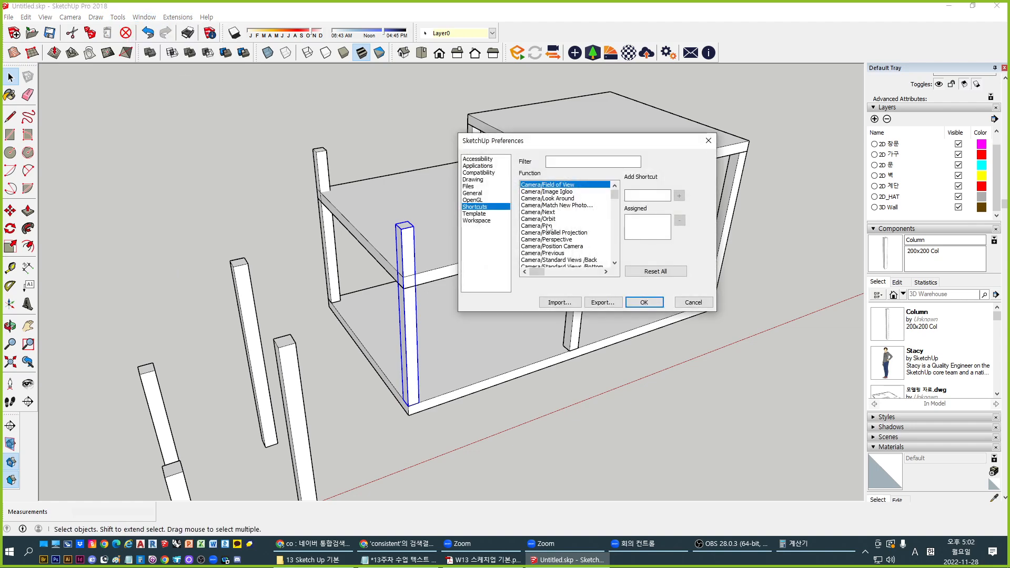
pyautogui.click(568, 160)
pyautogui.write('ungroup')
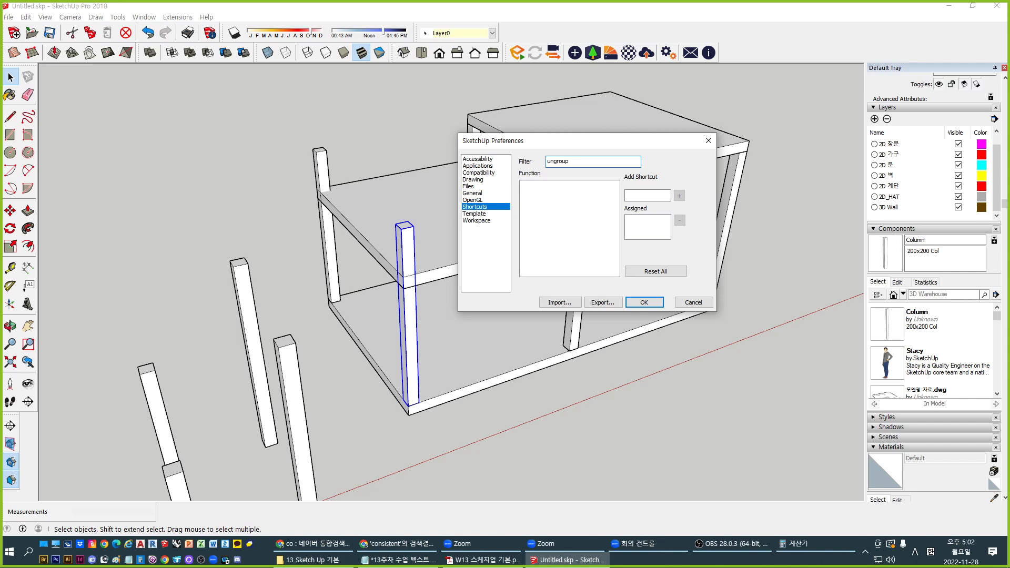
pyautogui.doubleClick(586, 158)
pyautogui.write('explode')
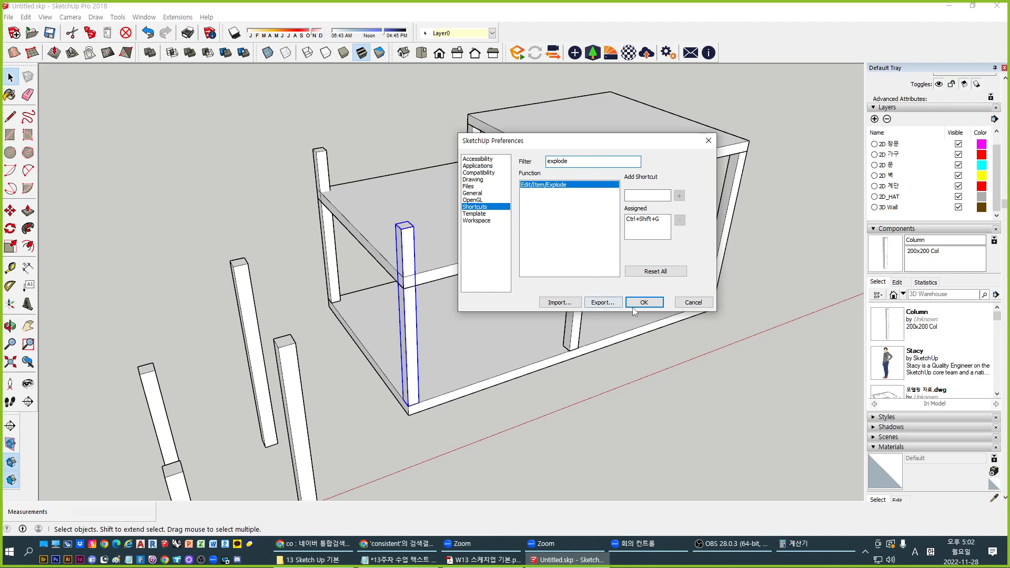
pyautogui.click(692, 304)
# Select the whole front column to inspect it
pyautogui.moveTo(423, 339); pyautogui.dragTo(442, 357, button='middle')
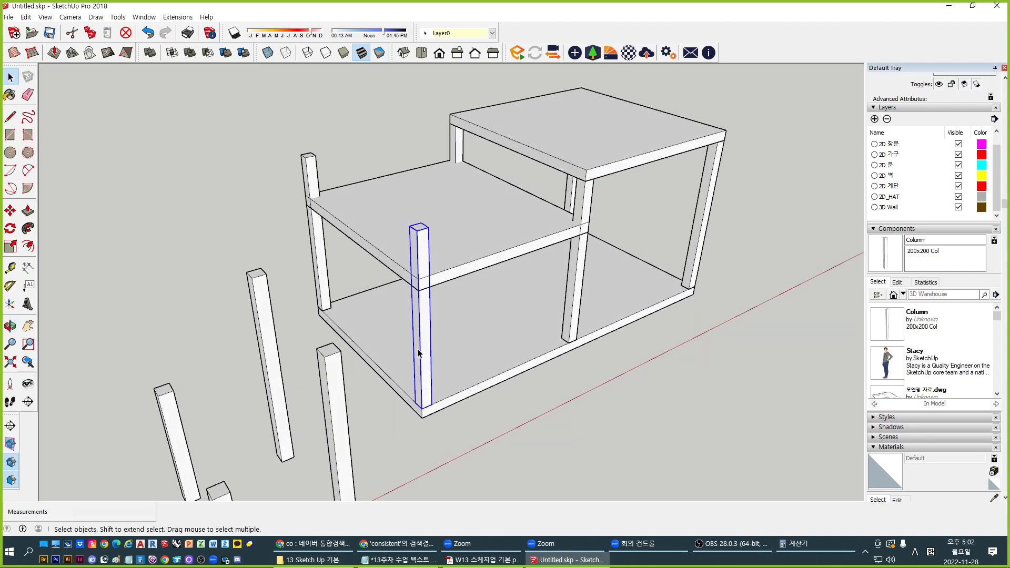
pyautogui.click(482, 421)
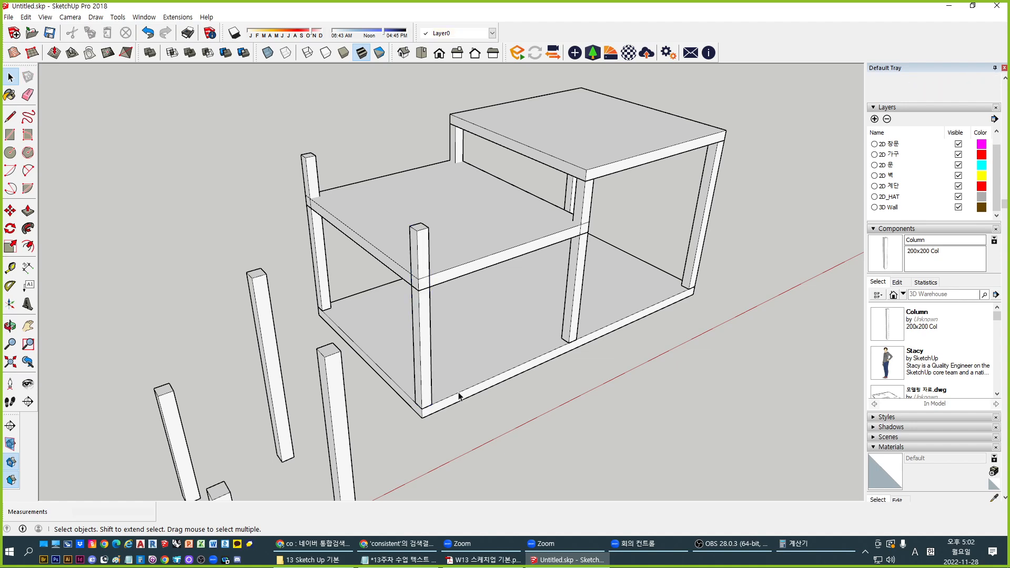
pyautogui.scroll(3, 458, 395)
pyautogui.click(452, 338)
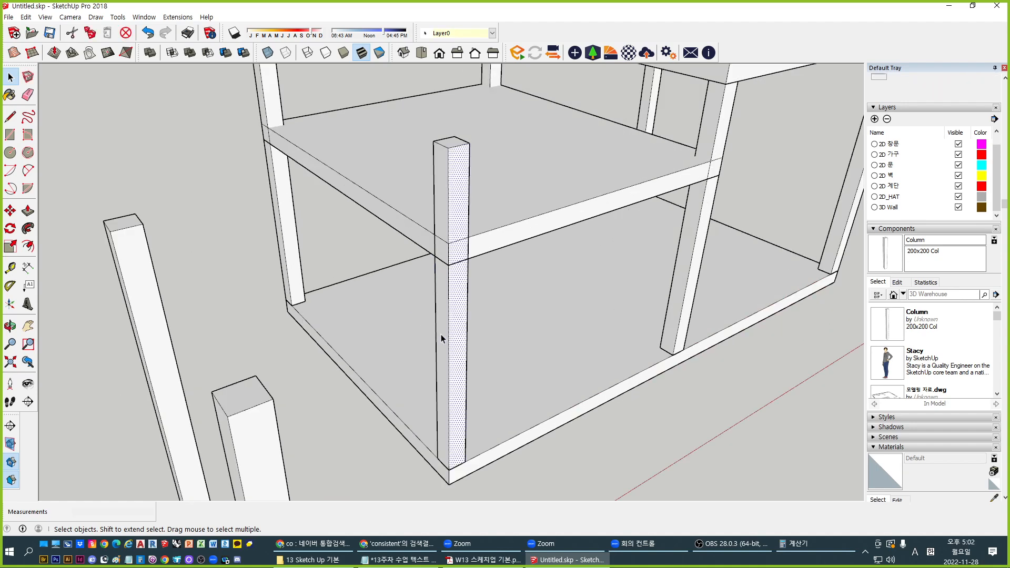
pyautogui.click(455, 336)
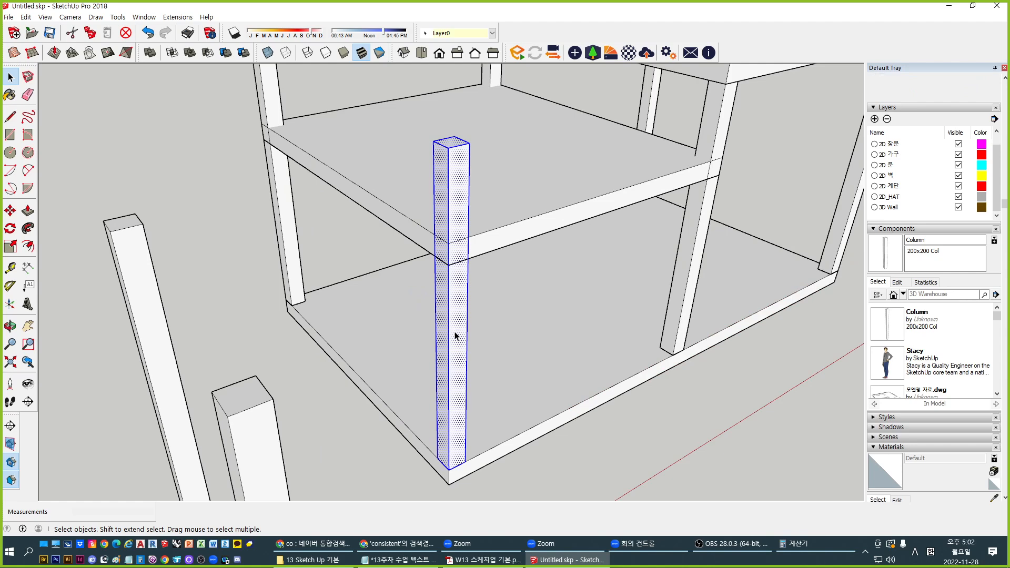
pyautogui.scroll(-2, 455, 336)
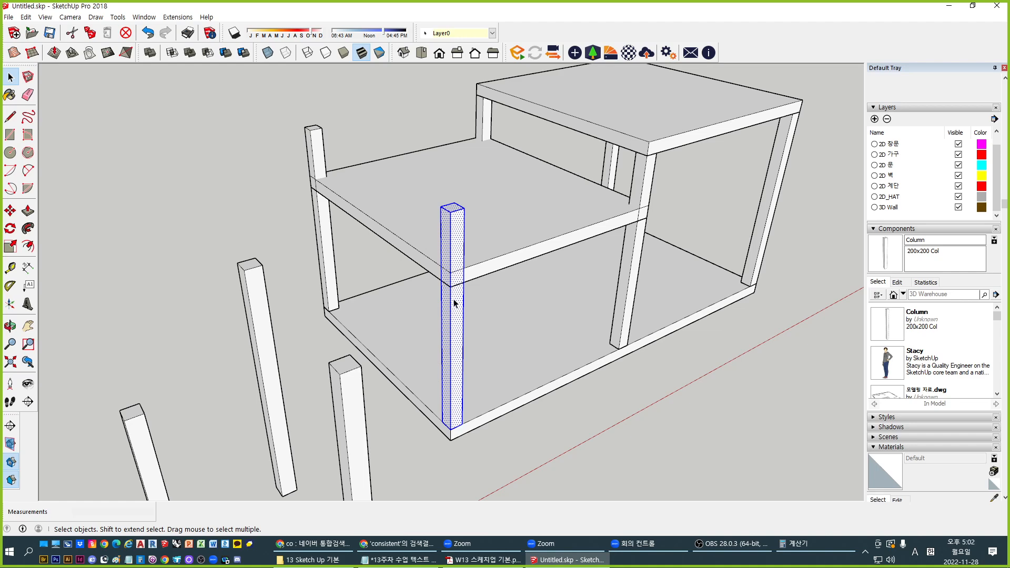
# Make the front corner column unique so it becomes Column#1
pyautogui.press('Escape')
pyautogui.moveTo(447, 320); pyautogui.dragTo(486, 382, button='middle')
pyautogui.scroll(2, 419, 371)
pyautogui.click(487, 375)
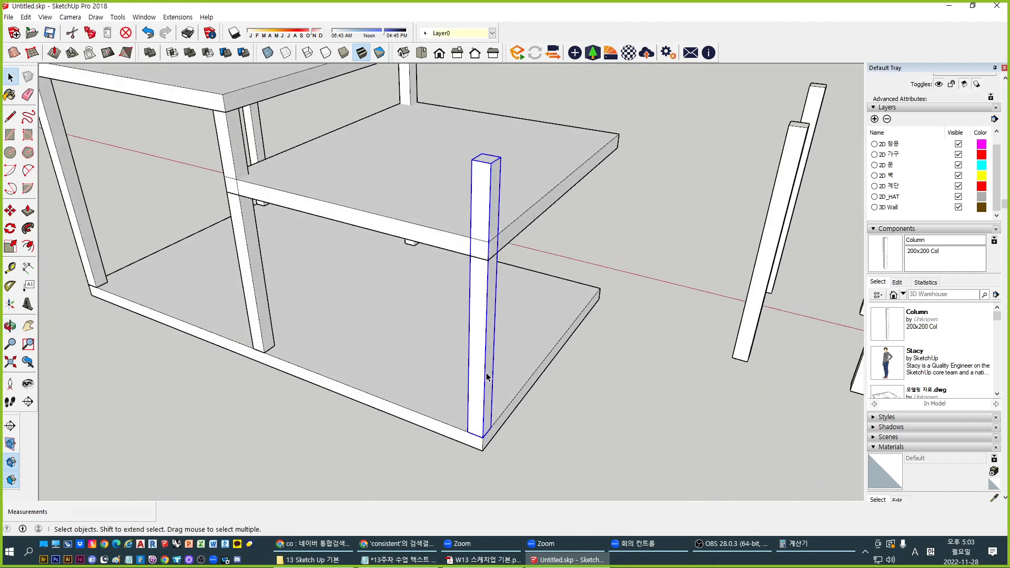
pyautogui.rightClick(486, 377)
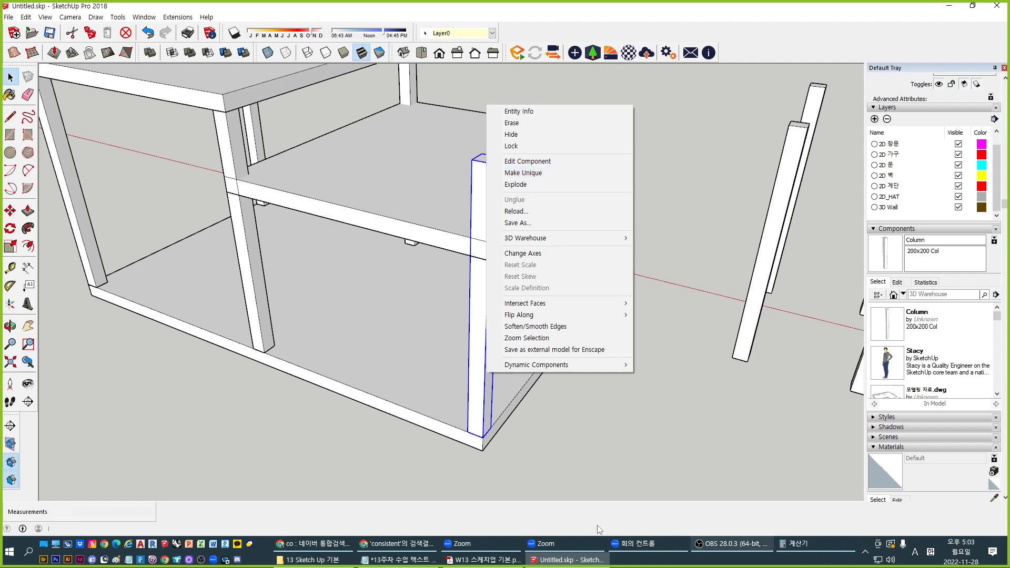
pyautogui.click(543, 172)
pyautogui.click(483, 389)
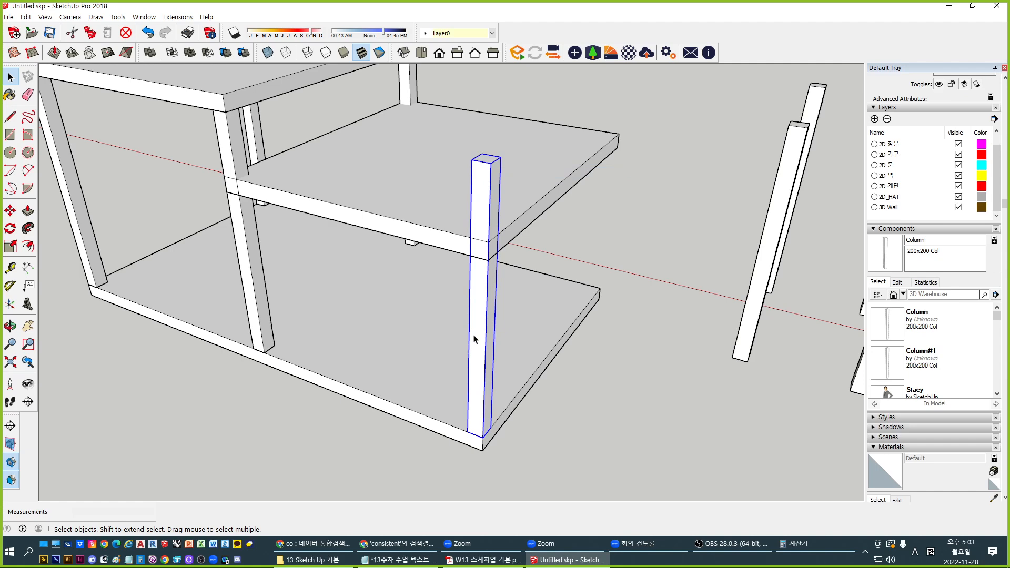
# Copy the column with Move and Ctrl to the lower slab's far corner
pyautogui.press('m')
pyautogui.moveTo(464, 399); pyautogui.dragTo(266, 257, button='middle')
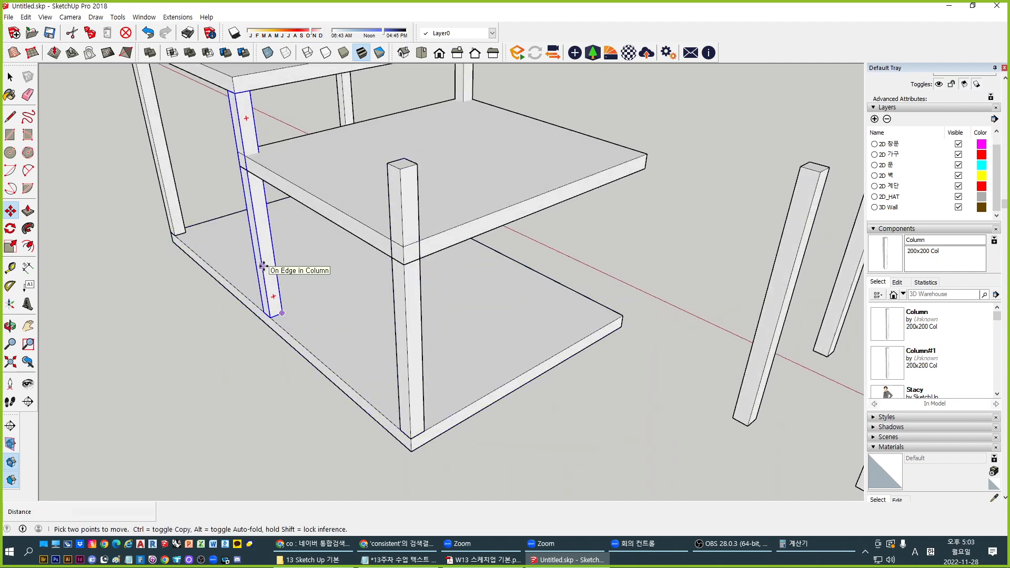
pyautogui.press('space')
pyautogui.click(413, 432)
pyautogui.press('m')
pyautogui.press('ctrl')
pyautogui.click(424, 431)
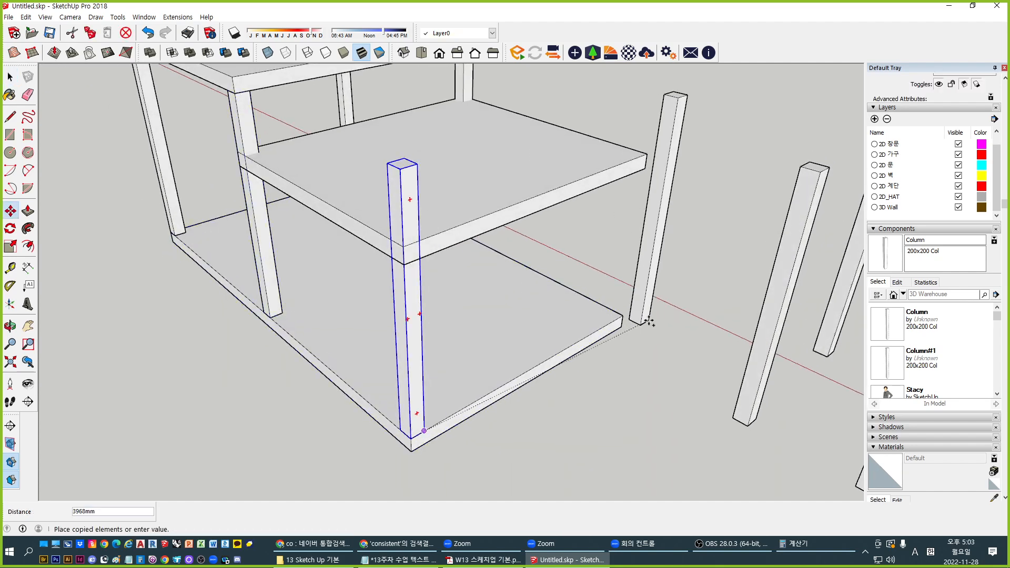
pyautogui.click(622, 316)
pyautogui.press('space')
# Inside the front column, push its top face down beneath the lower slab
pyautogui.doubleClick(414, 351)
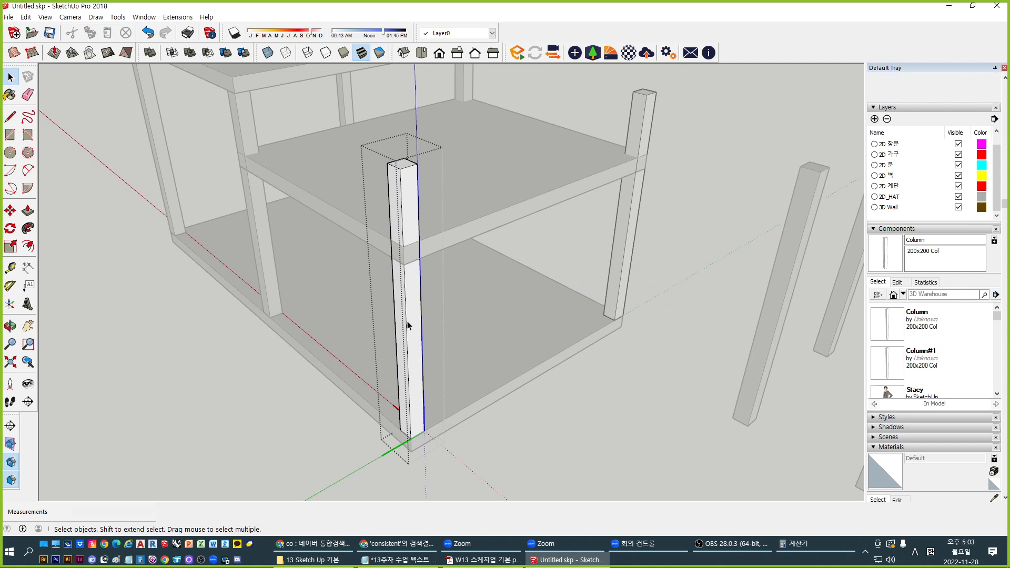
pyautogui.press('p')
pyautogui.moveTo(391, 173); pyautogui.dragTo(240, 177)
pyautogui.press('space')
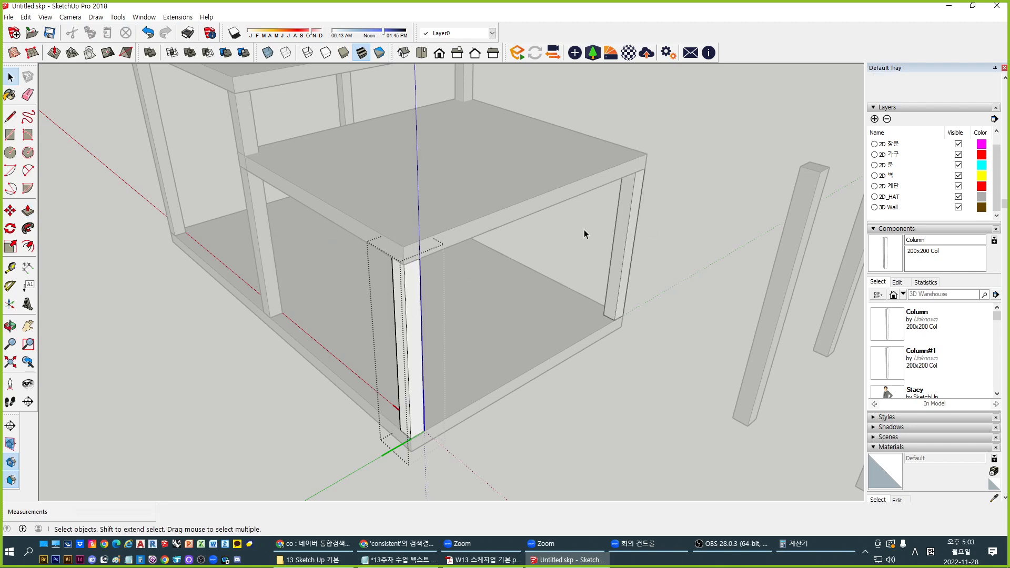
pyautogui.click(681, 422)
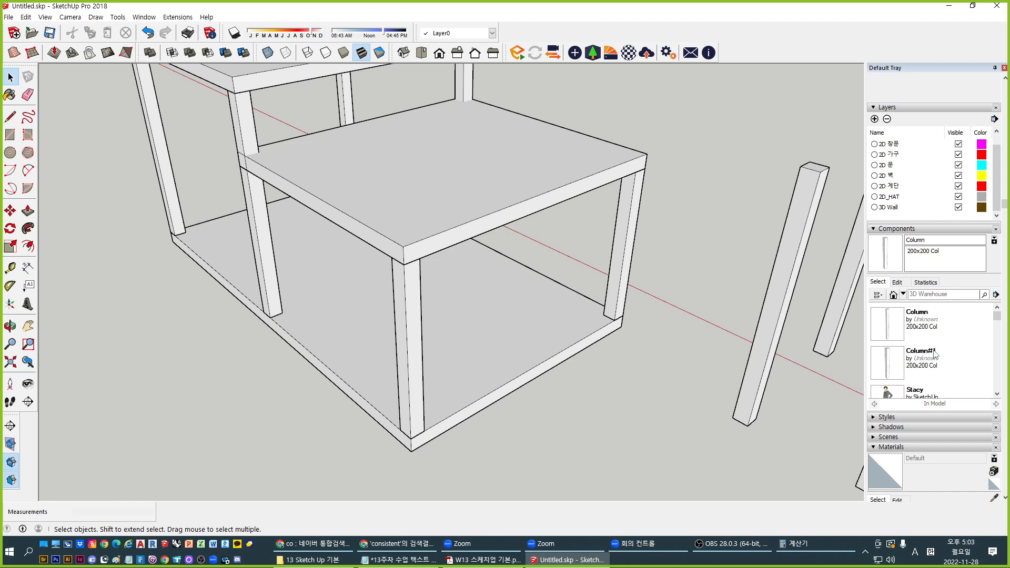
# Measure the front column at 2300mm and the taller column at 3300mm with Tape Measure
pyautogui.moveTo(564, 364); pyautogui.dragTo(566, 361, button='middle')
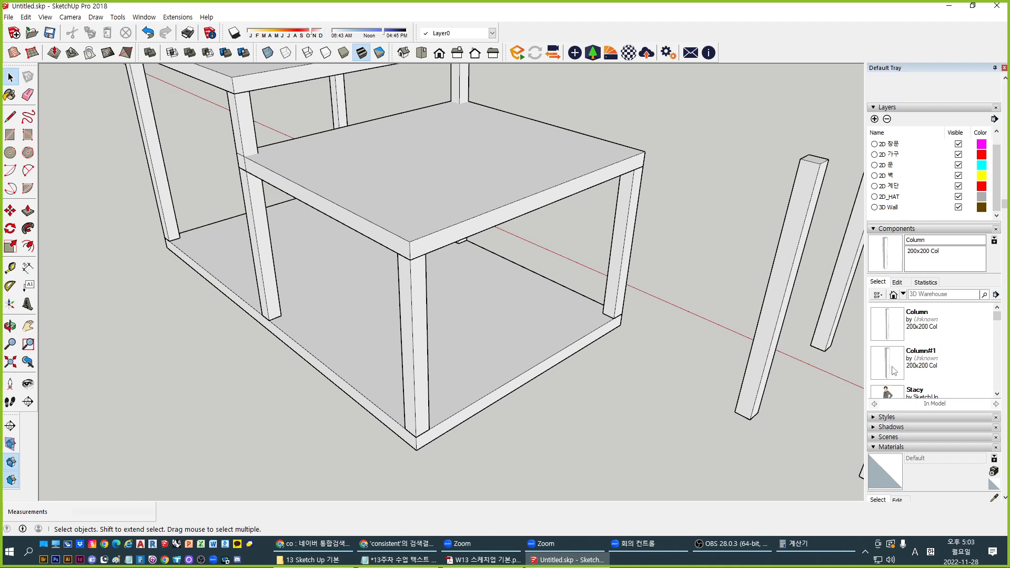
pyautogui.moveTo(394, 387); pyautogui.dragTo(455, 408, button='middle')
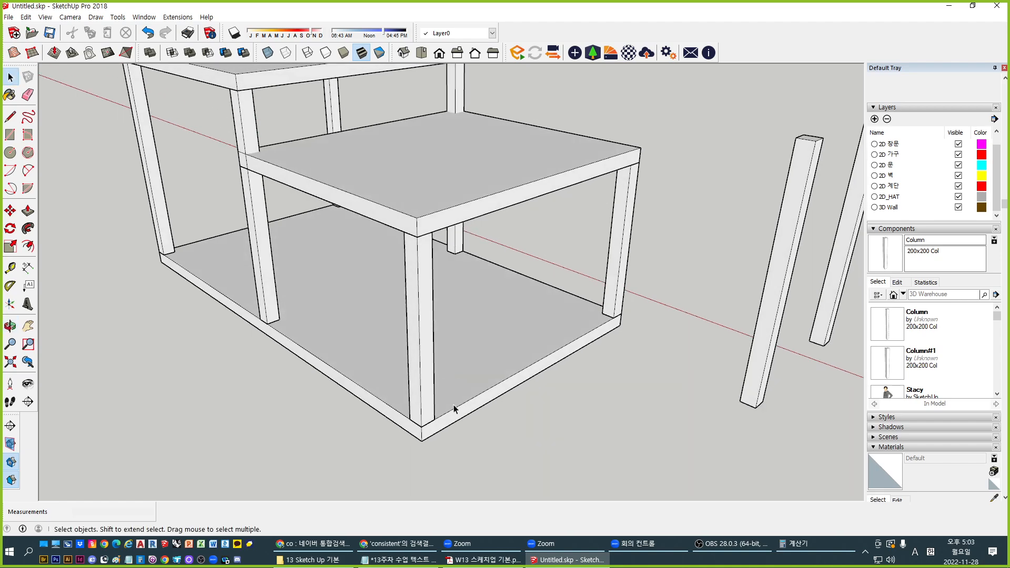
pyautogui.press('t')
pyautogui.click(421, 424)
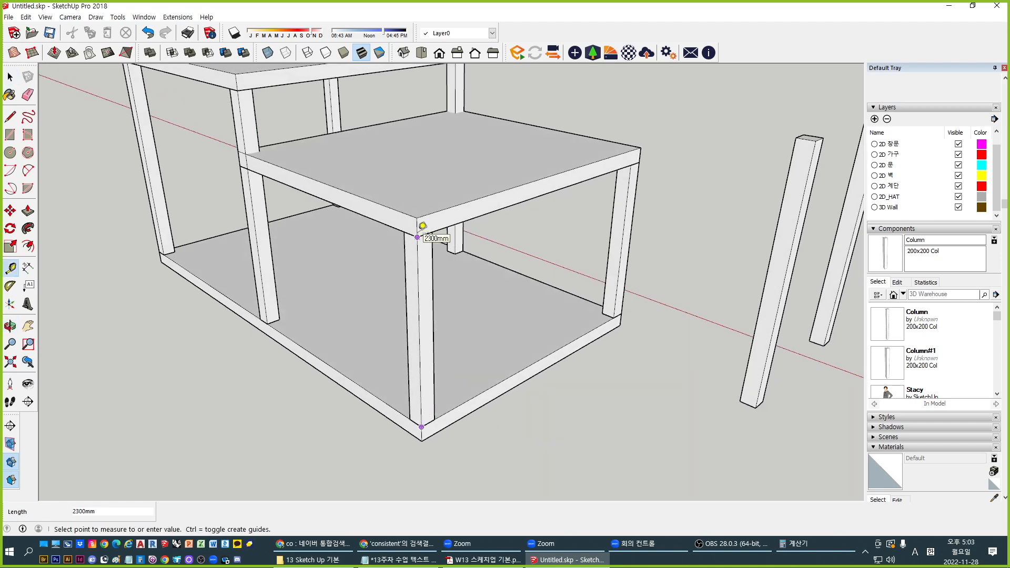
pyautogui.click(419, 232)
pyautogui.keyDown('shift'); pyautogui.moveTo(266, 309); pyautogui.dragTo(318, 339, button='middle'); pyautogui.keyUp('shift')
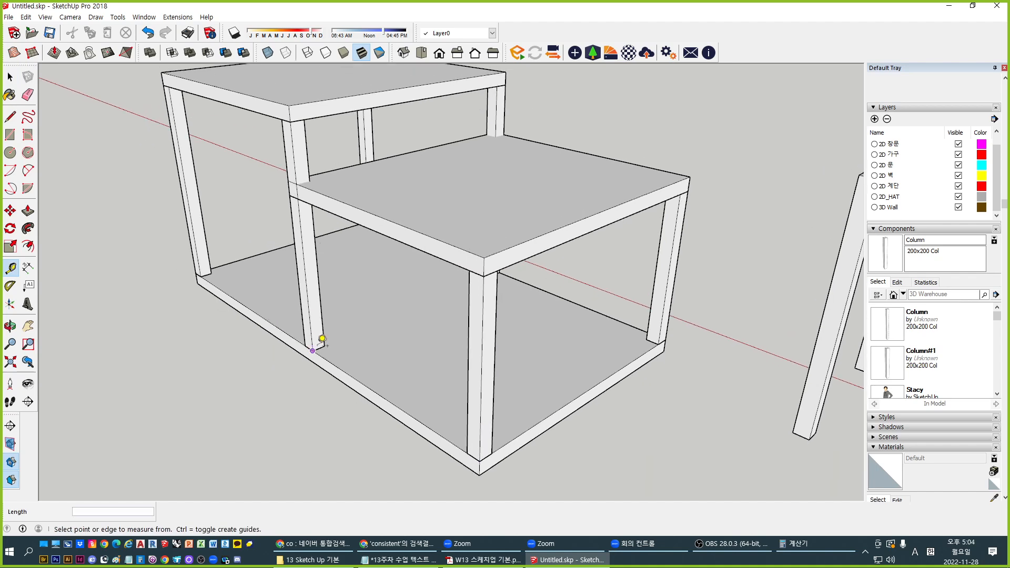
pyautogui.click(312, 351)
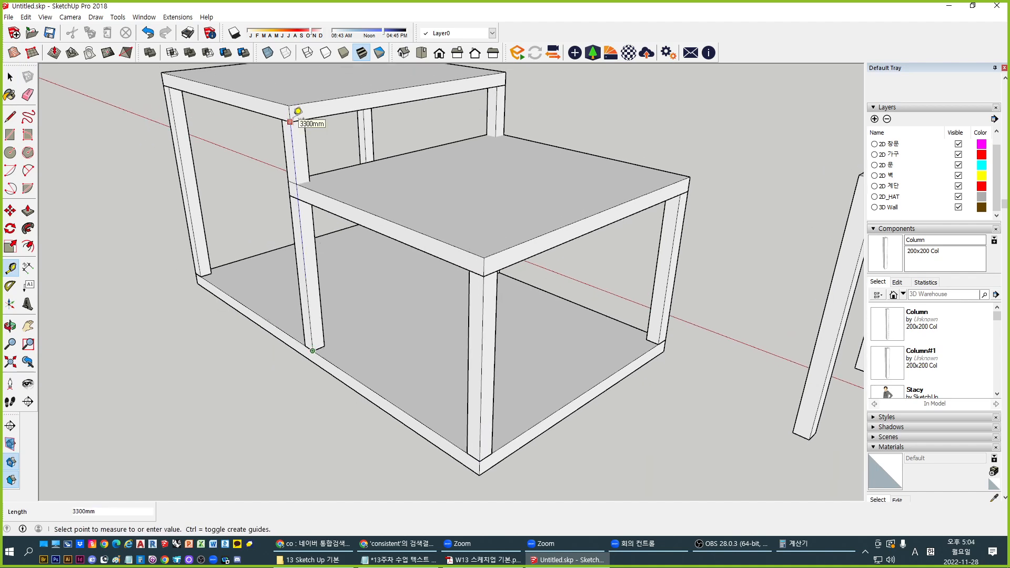
pyautogui.press('space')
pyautogui.keyDown('shift'); pyautogui.moveTo(829, 350); pyautogui.dragTo(794, 351, button='middle'); pyautogui.keyUp('shift')
pyautogui.click(911, 325)
# Set the Column#1 component description to 200x200x3300 Col
pyautogui.rightClick(912, 325)
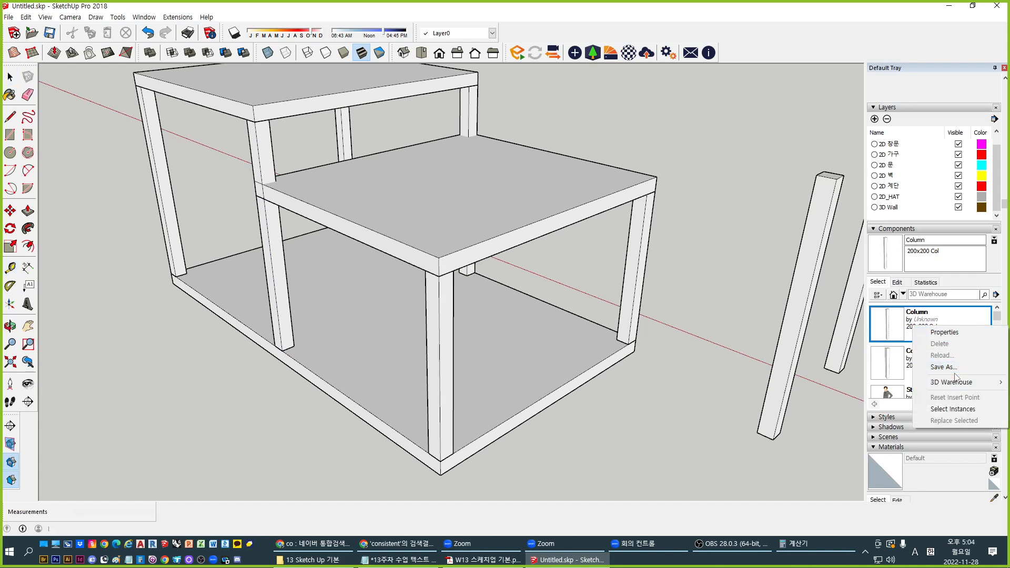
pyautogui.click(932, 332)
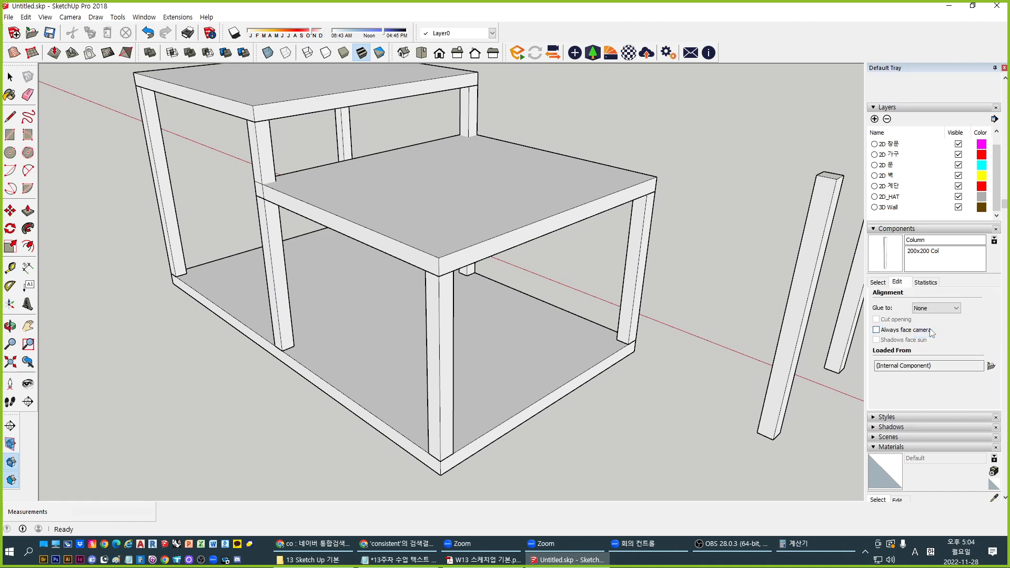
pyautogui.click(885, 254)
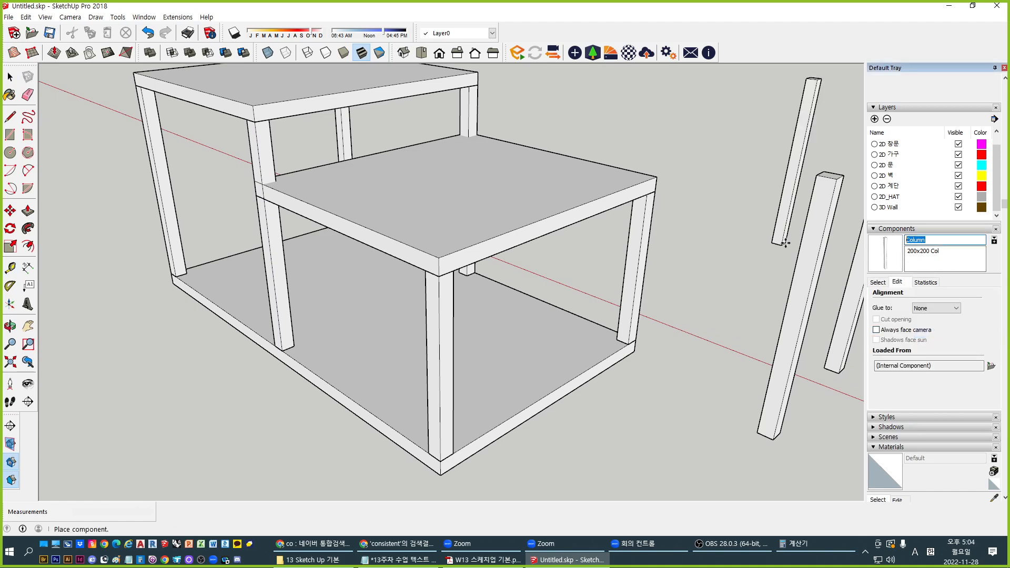
pyautogui.click(899, 260)
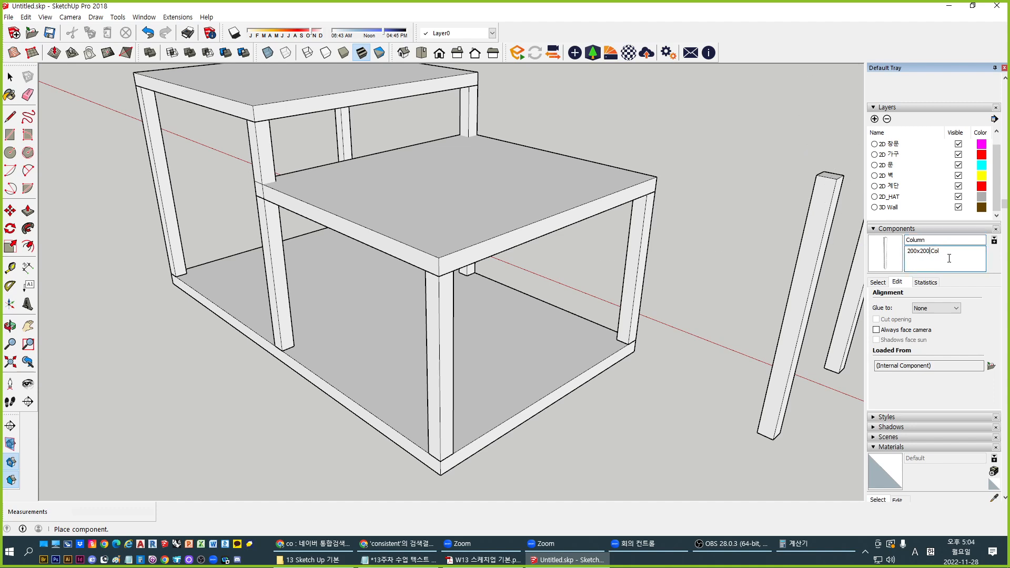
pyautogui.write('200x200x3300')
pyautogui.click(885, 230)
pyautogui.click(887, 231)
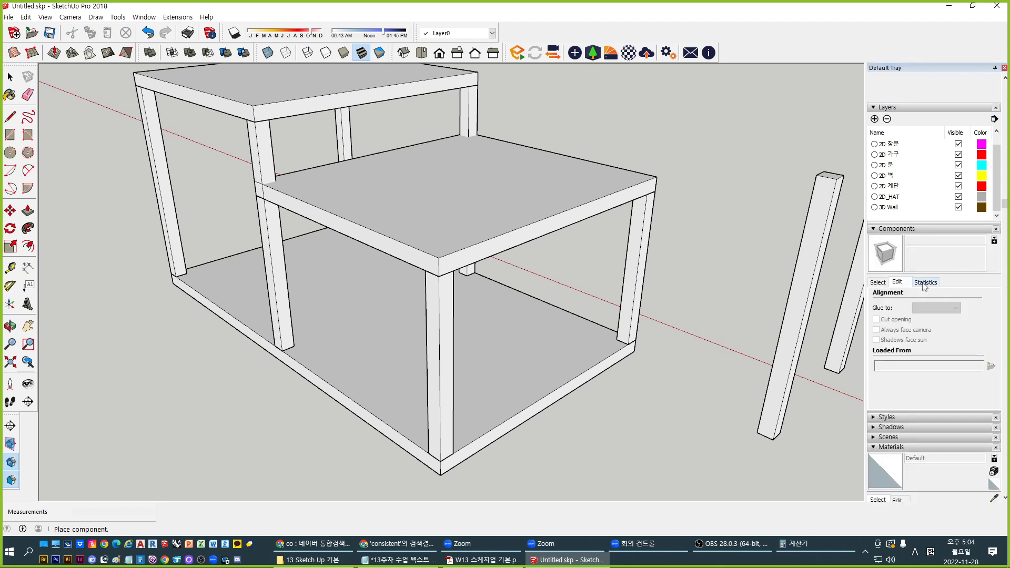
pyautogui.click(878, 284)
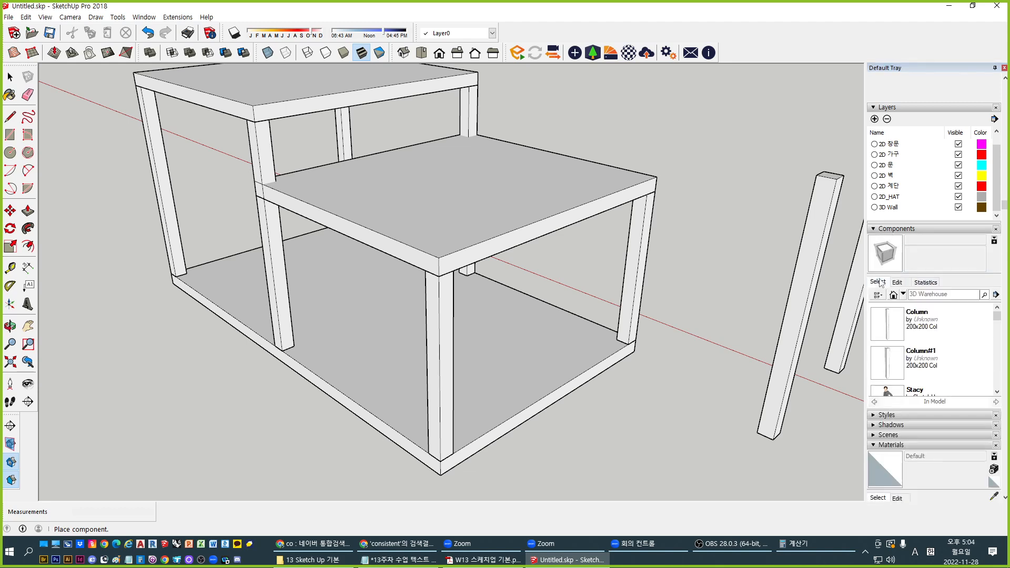
pyautogui.click(899, 326)
pyautogui.click(945, 252)
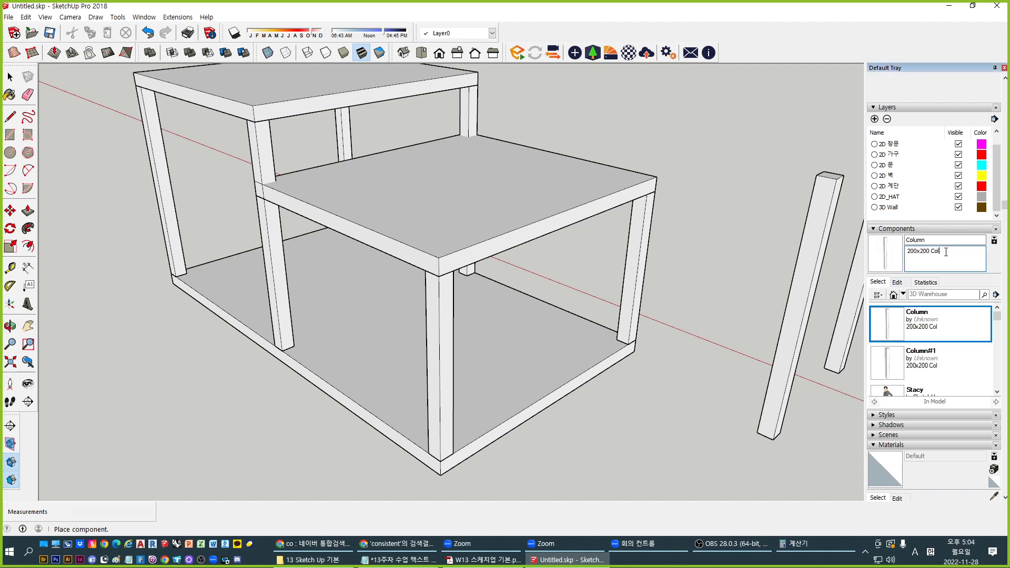
pyautogui.press('Left')
pyautogui.press('Left')
pyautogui.press('Left')
pyautogui.press('Left')
pyautogui.press('Left')
pyautogui.write('x3300')
pyautogui.click(942, 240)
# Name Column#2 with description 200x200x2300 Col, then cancel placing an instance
pyautogui.click(921, 363)
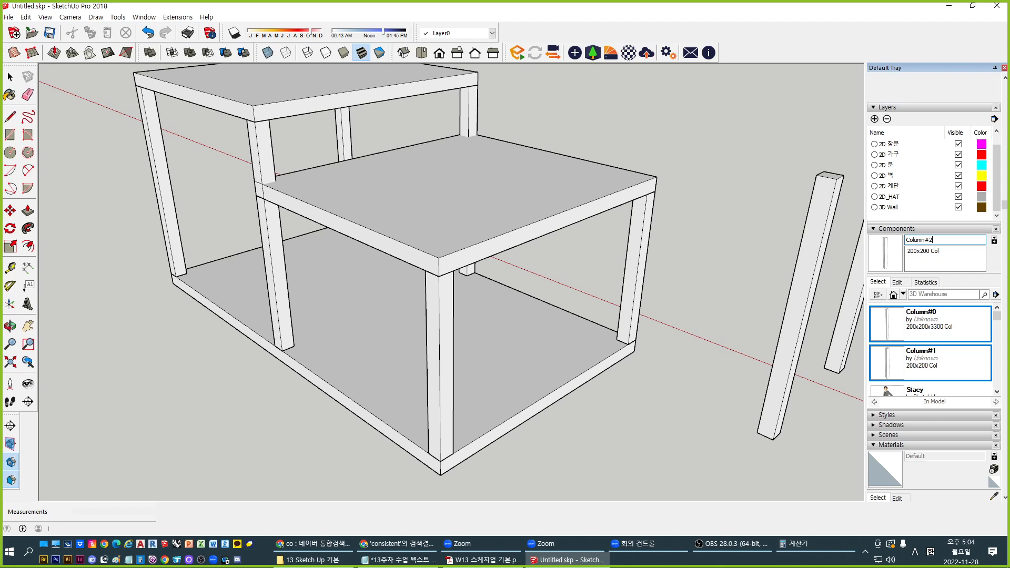
pyautogui.click(929, 254)
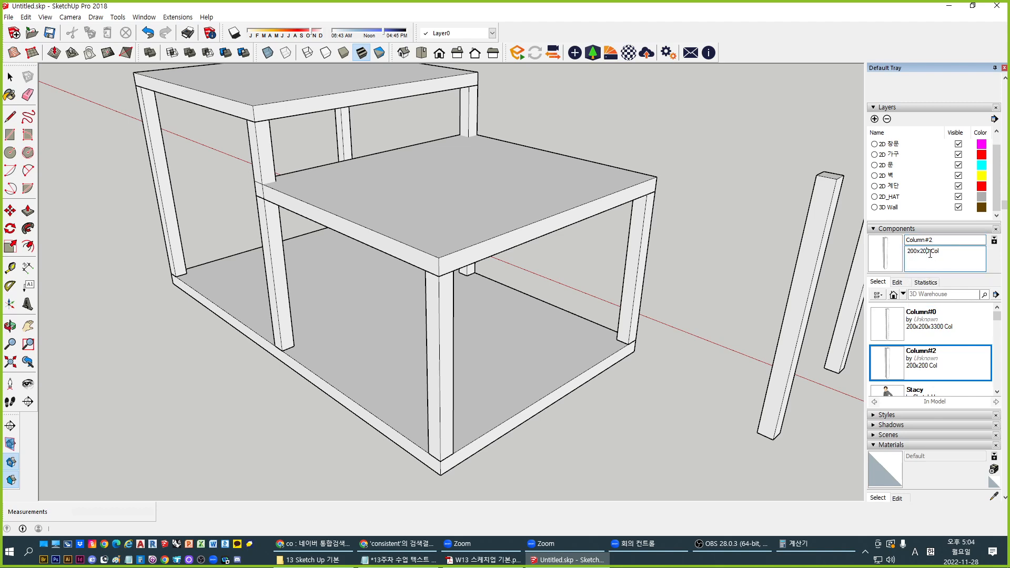
pyautogui.write('x2300')
pyautogui.click(924, 317)
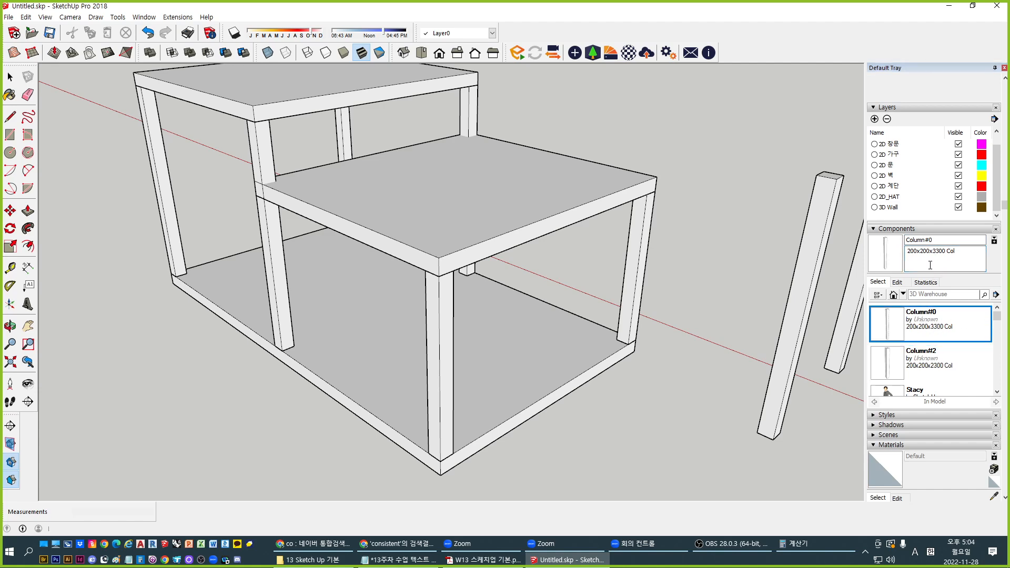
pyautogui.click(948, 241)
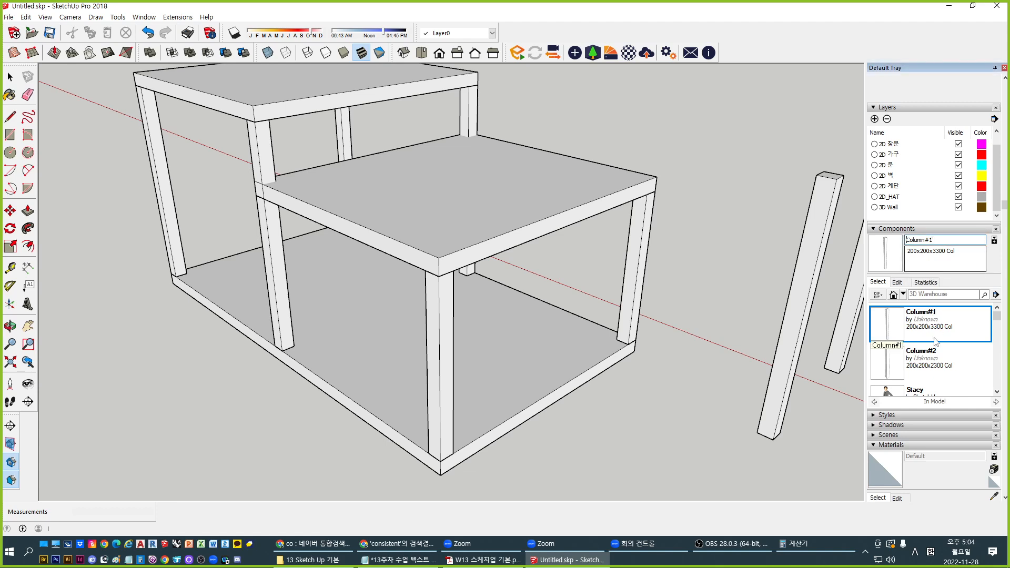
pyautogui.click(925, 353)
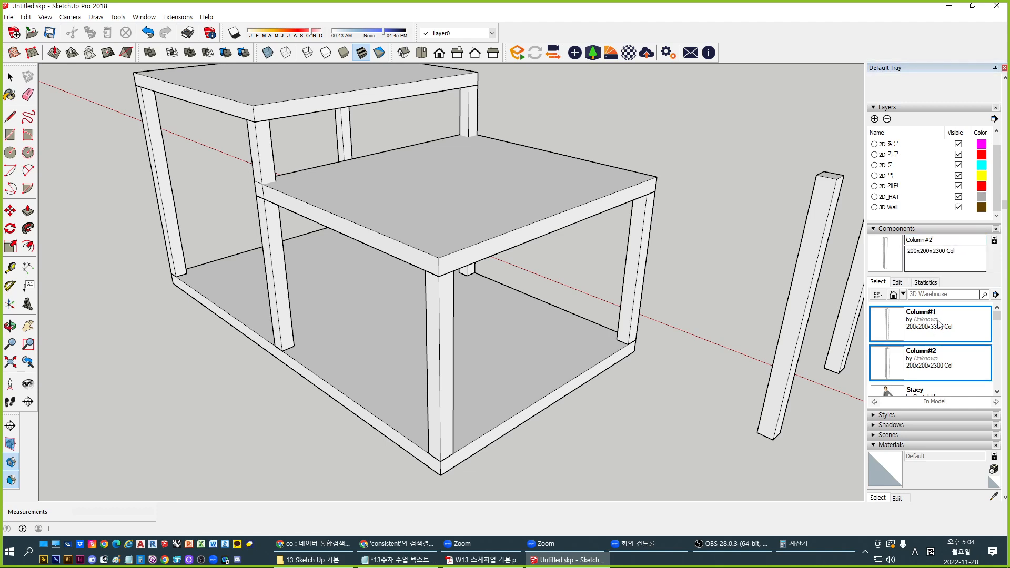
pyautogui.click(887, 362)
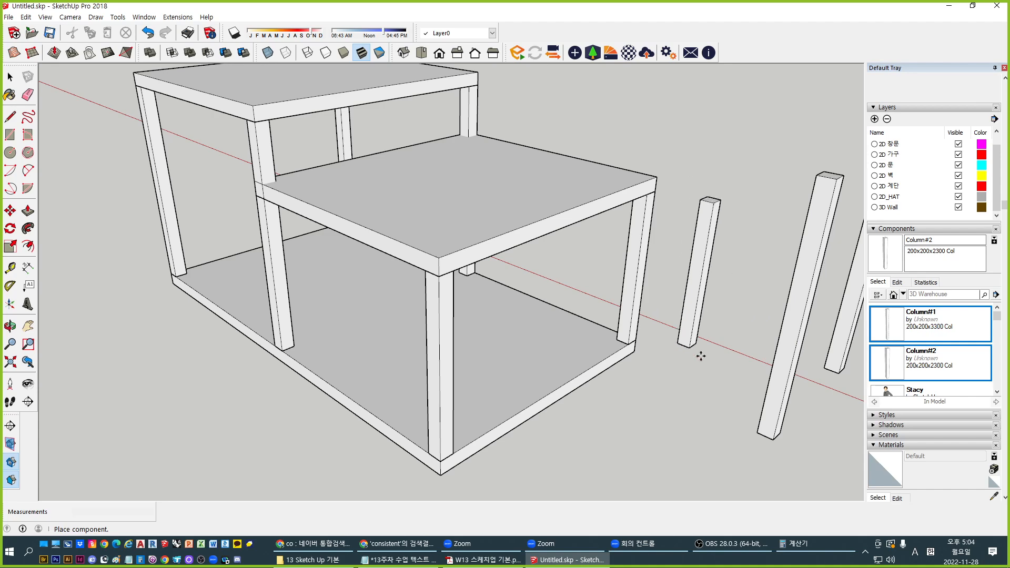
pyautogui.press('Escape')
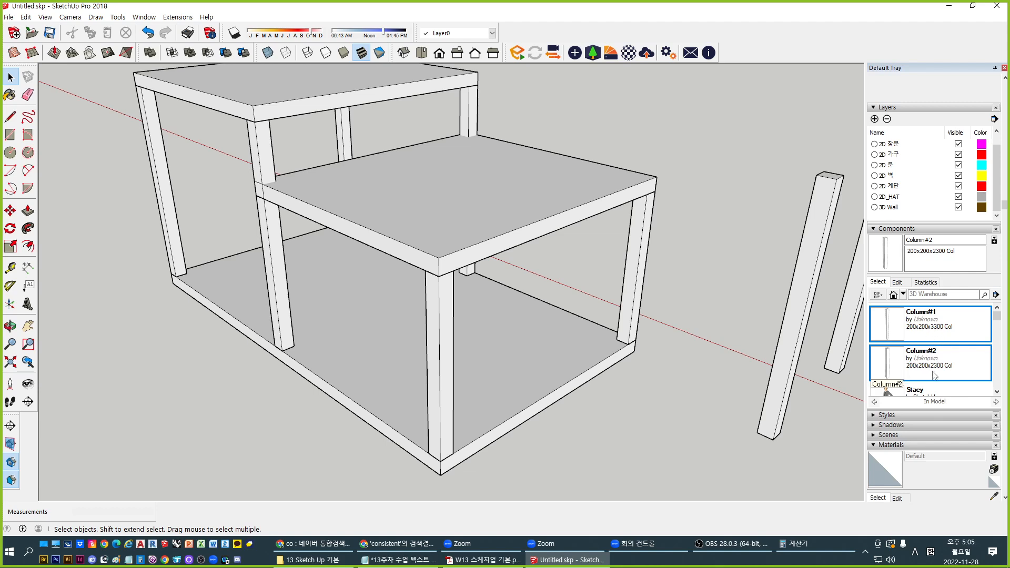
pyautogui.click(627, 277)
pyautogui.click(290, 242)
pyautogui.click(277, 244)
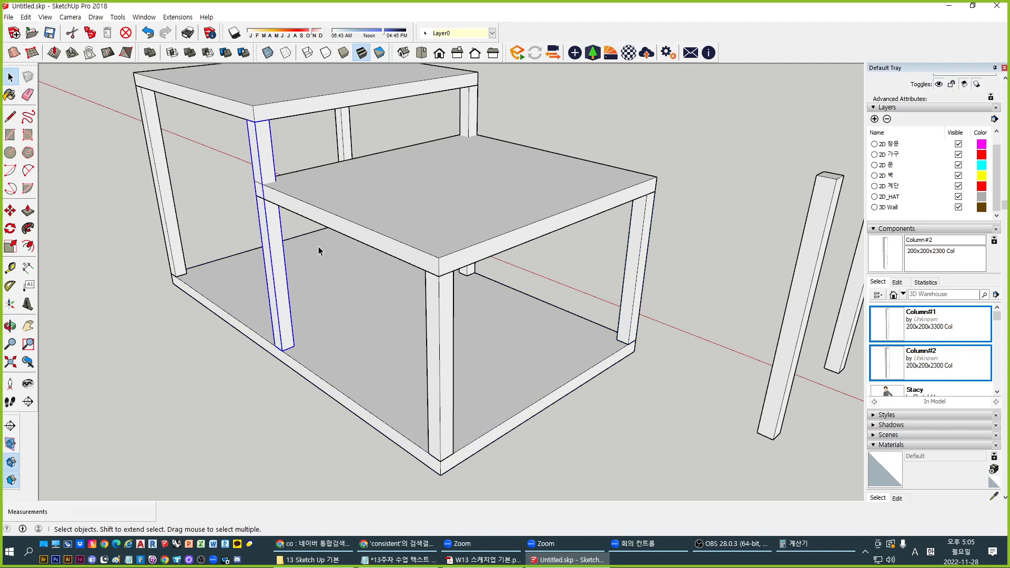
pyautogui.click(631, 268)
pyautogui.moveTo(699, 267); pyautogui.dragTo(270, 298, button='middle')
pyautogui.scroll(-2, 363, 264)
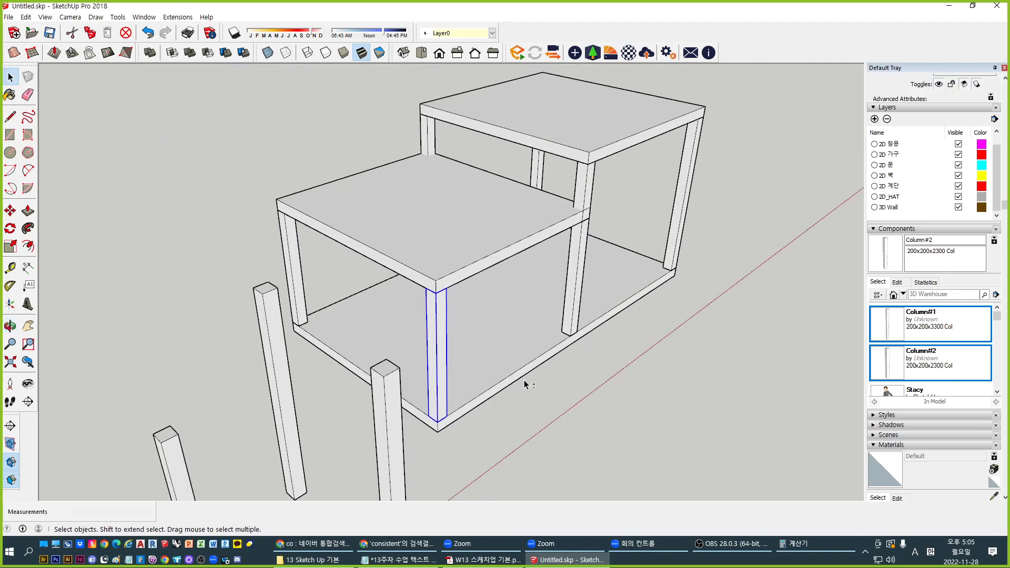
pyautogui.moveTo(526, 383); pyautogui.dragTo(385, 362, button='middle')
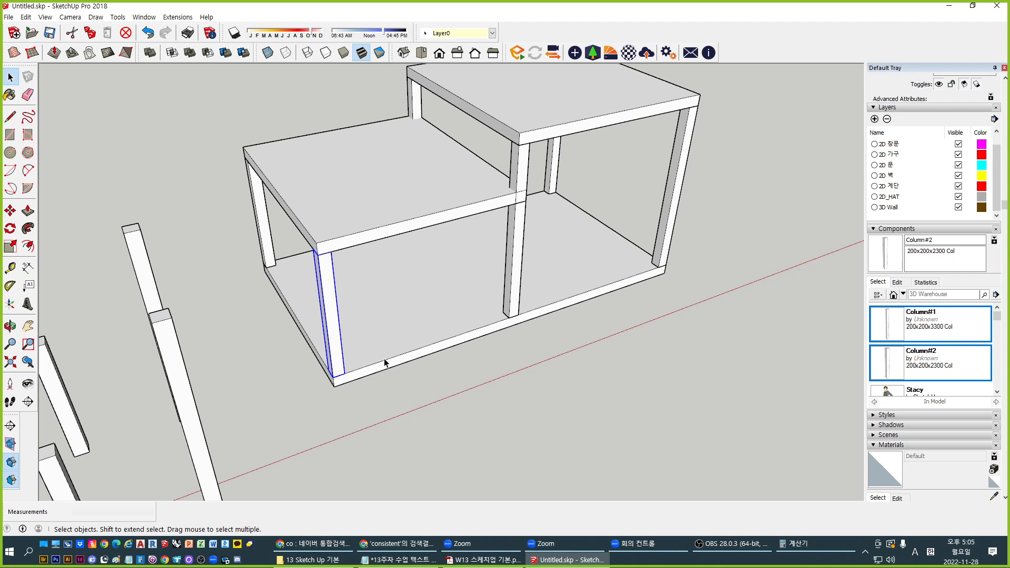
pyautogui.click(523, 169)
pyautogui.moveTo(557, 212); pyautogui.dragTo(514, 298, button='middle')
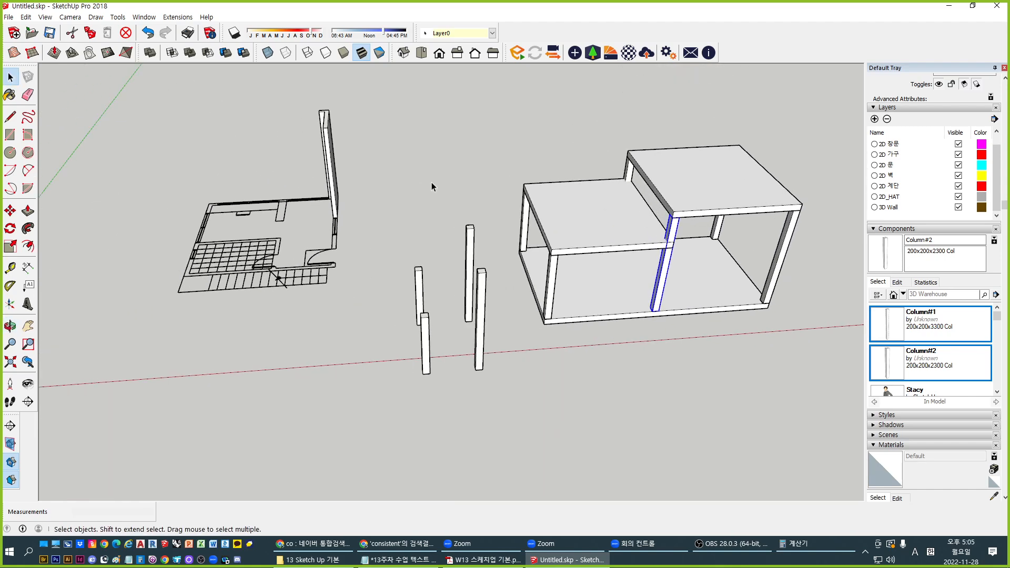
# Trace a rectangle across a plan wall and raise it into a full-height wall piece
pyautogui.moveTo(345, 264); pyautogui.dragTo(275, 413, button='middle')
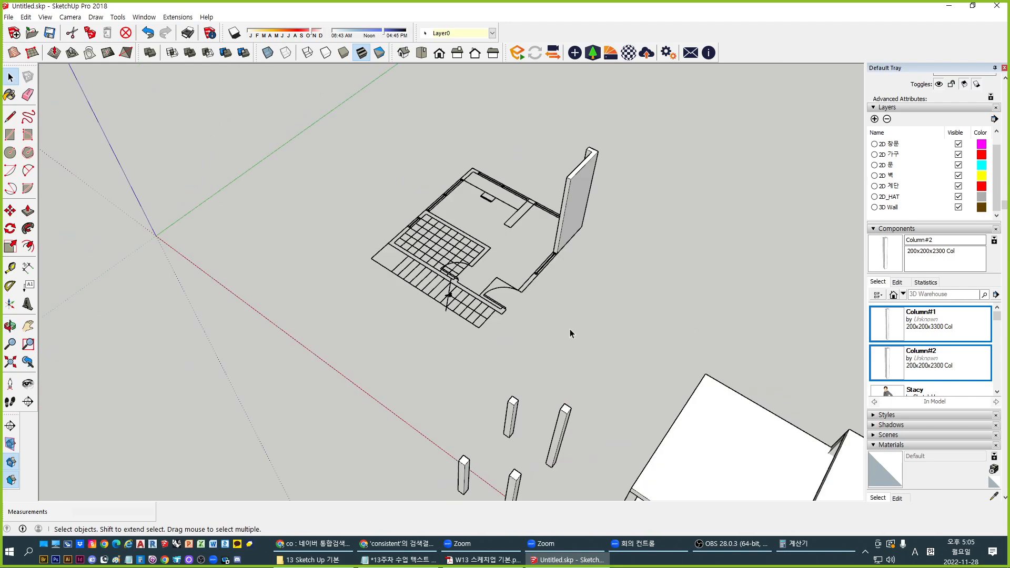
pyautogui.scroll(6, 570, 333)
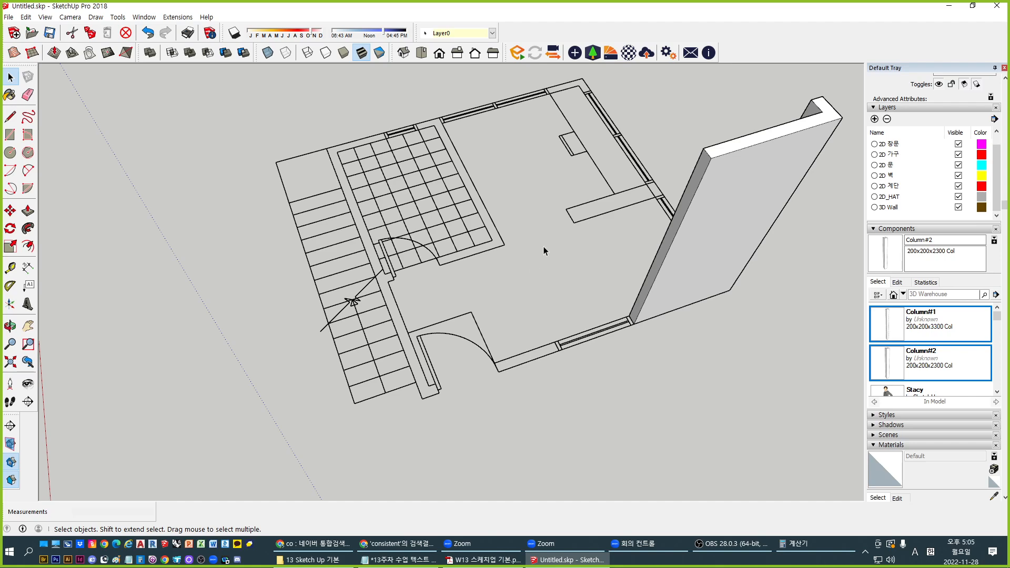
pyautogui.moveTo(545, 250); pyautogui.dragTo(506, 337, button='middle')
pyautogui.scroll(2, 539, 359)
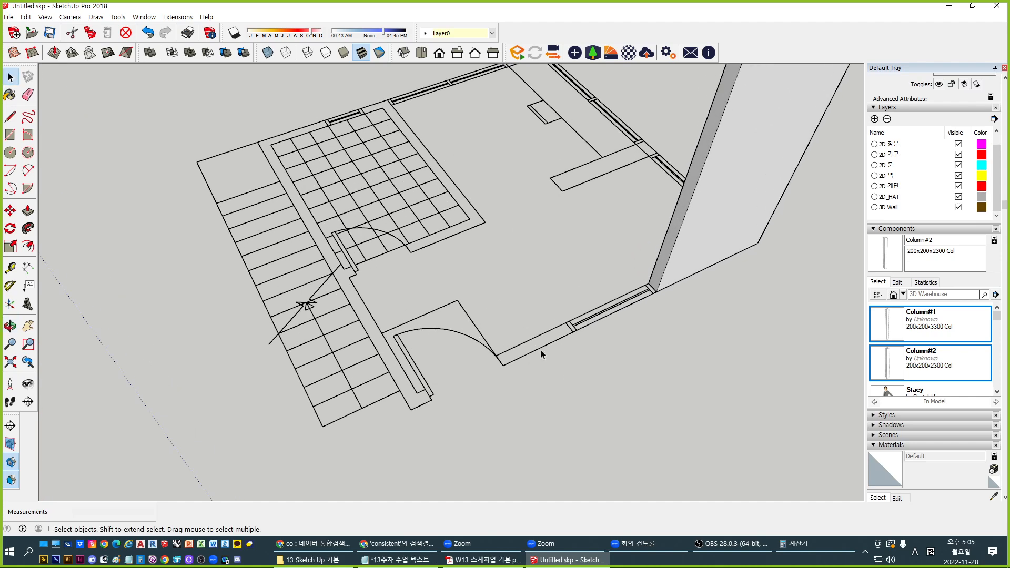
pyautogui.scroll(3, 541, 349)
pyautogui.press('r')
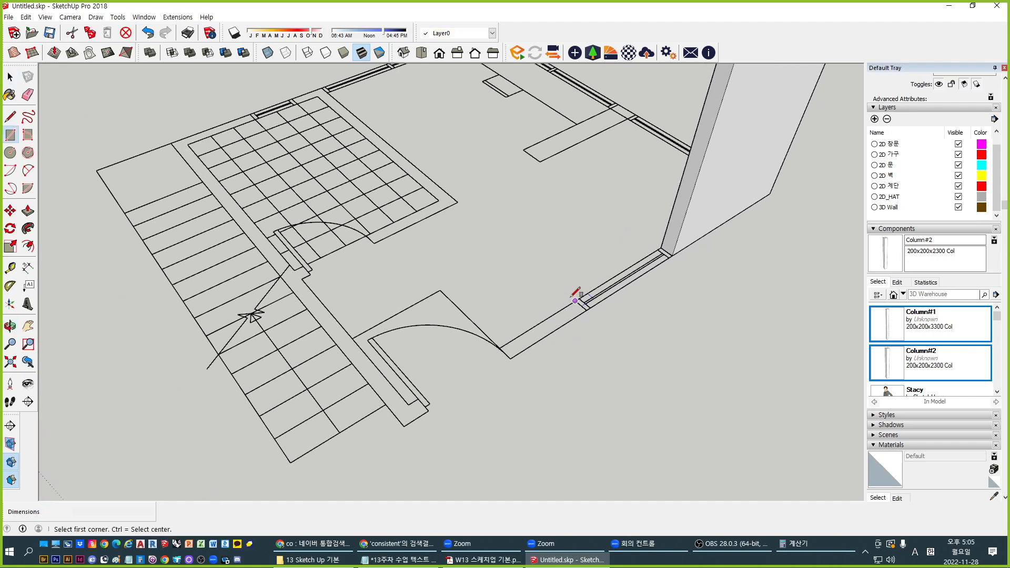
pyautogui.click(575, 301)
pyautogui.click(510, 359)
pyautogui.scroll(-2, 511, 359)
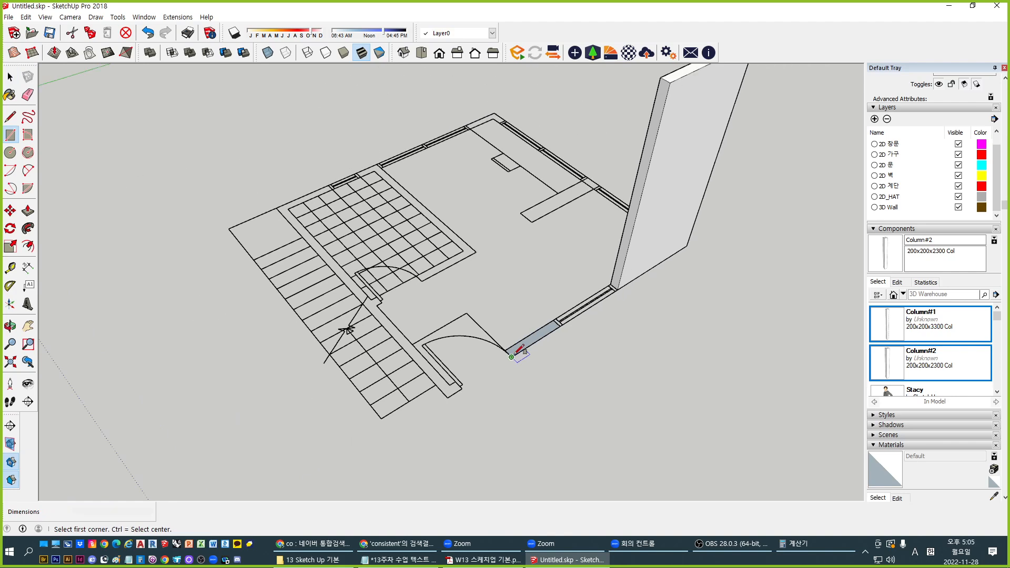
pyautogui.press('p')
pyautogui.moveTo(523, 347); pyautogui.dragTo(675, 84)
pyautogui.press('space')
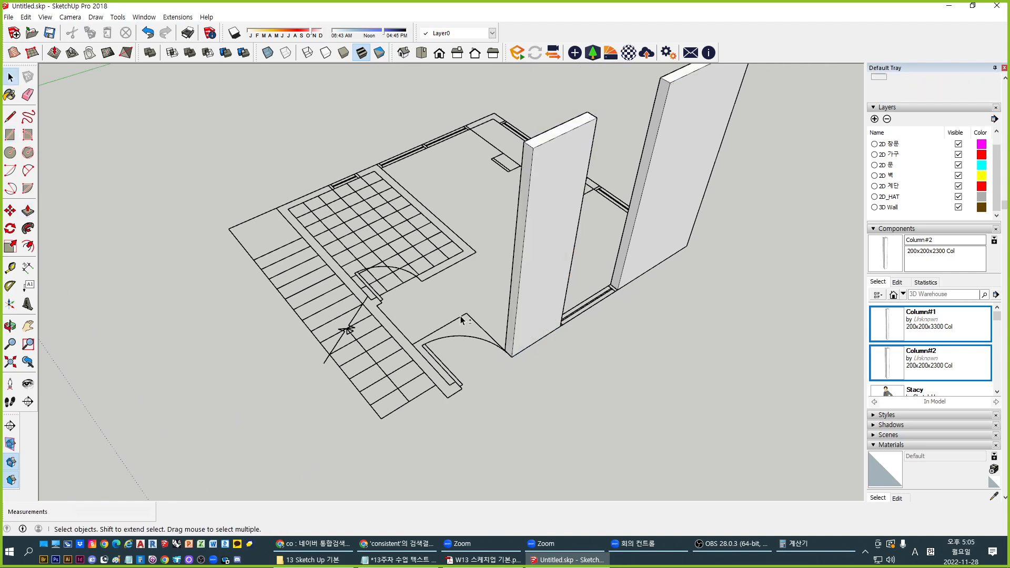
# Trace a second wall rectangle at the plan corner and raise it to the same height
pyautogui.moveTo(463, 321); pyautogui.dragTo(698, 312, button='middle')
pyautogui.click(663, 183)
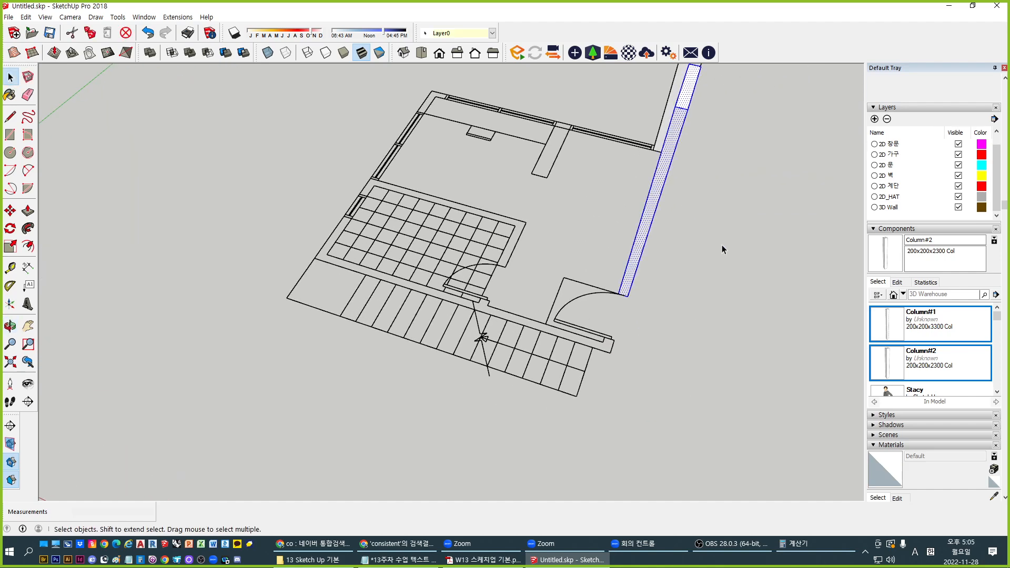
pyautogui.moveTo(724, 250); pyautogui.dragTo(374, 312, button='middle')
pyautogui.scroll(4, 321, 266)
pyautogui.press('r')
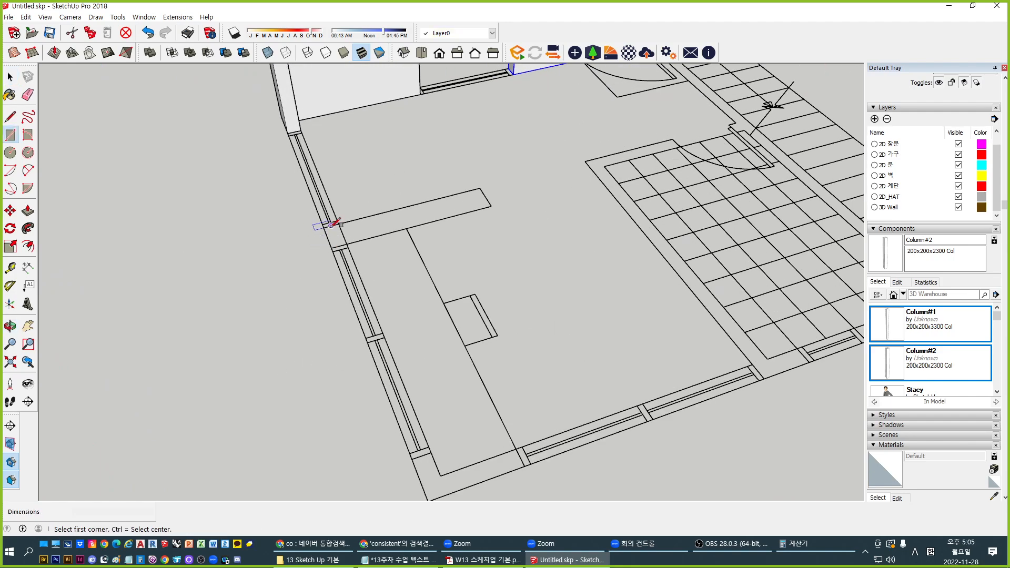
pyautogui.click(324, 227)
pyautogui.click(347, 244)
pyautogui.press('p')
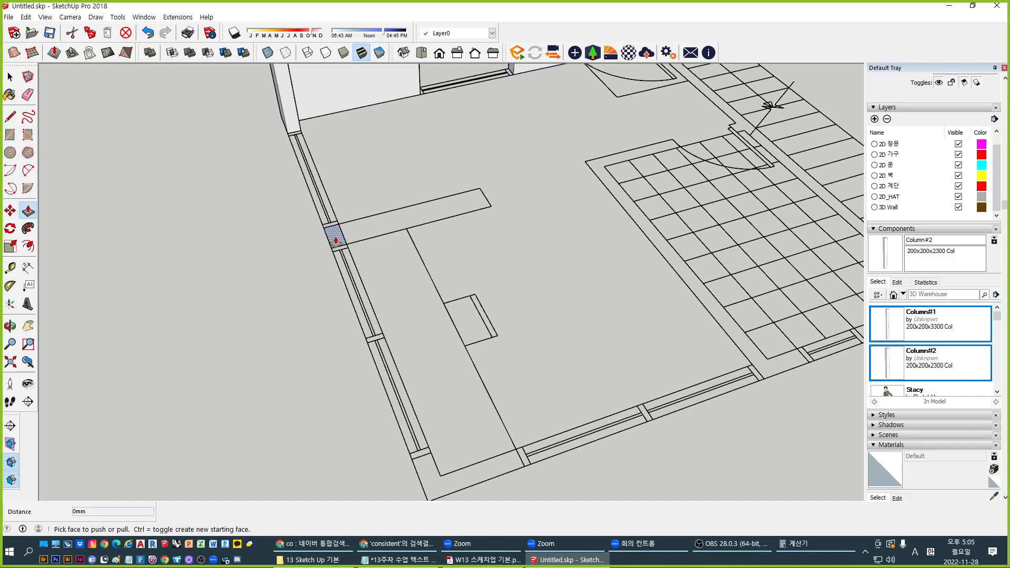
pyautogui.doubleClick(335, 237)
# Trace an L-shaped wall outline with a 150 mm edge at the plan's bottom corner
pyautogui.moveTo(318, 288); pyautogui.dragTo(289, 342, button='middle')
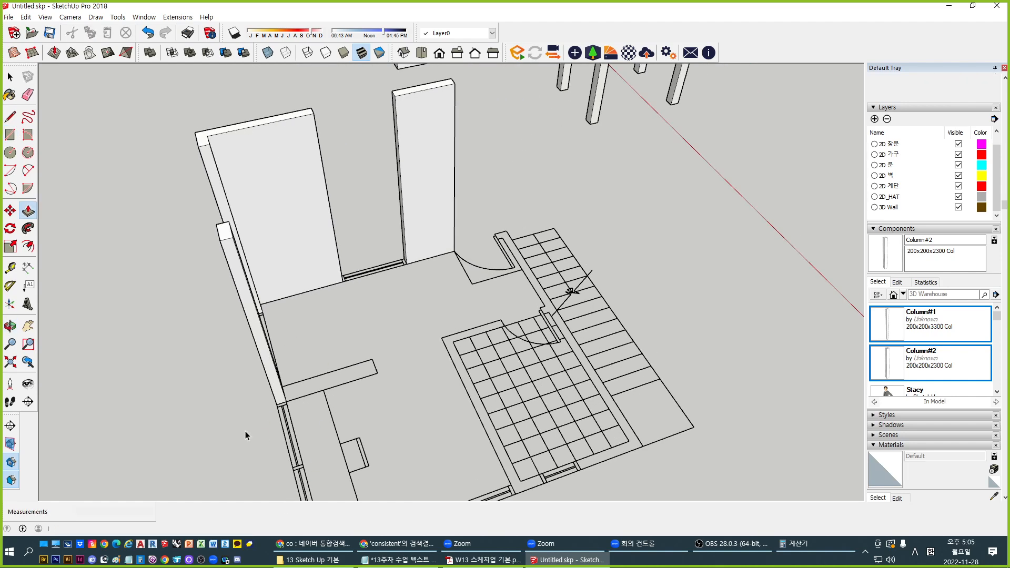
pyautogui.keyDown('shift'); pyautogui.moveTo(243, 435); pyautogui.dragTo(393, 226, button='middle'); pyautogui.keyUp('shift')
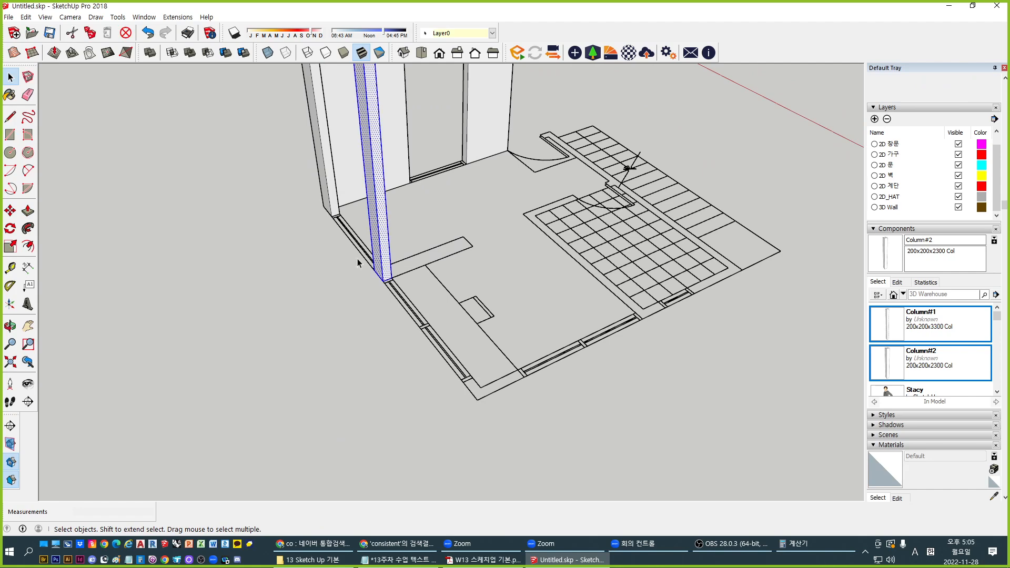
pyautogui.moveTo(357, 261); pyautogui.dragTo(412, 408, button='middle')
pyautogui.scroll(2, 422, 401)
pyautogui.press('l')
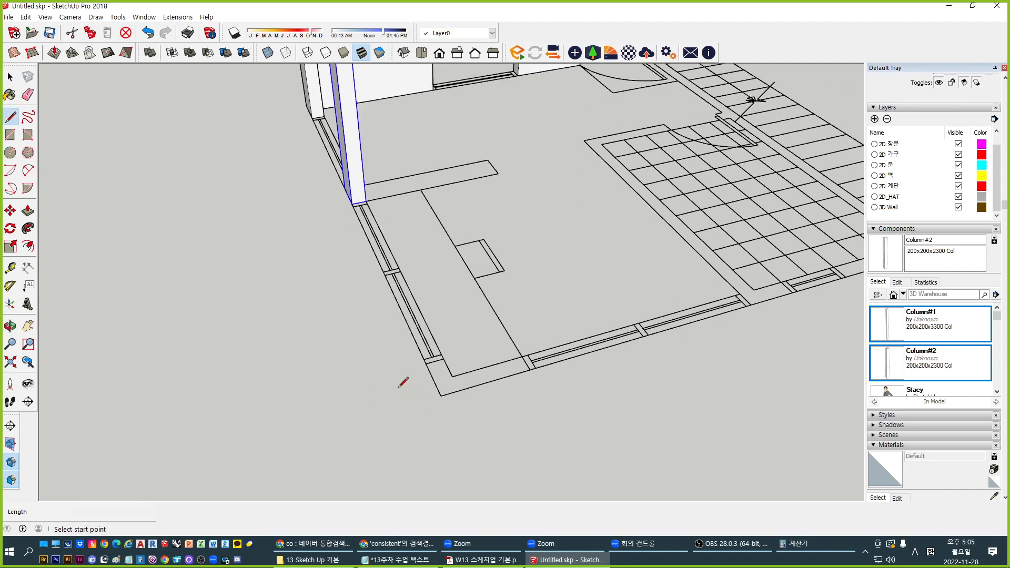
pyautogui.click(421, 366)
pyautogui.write('150')
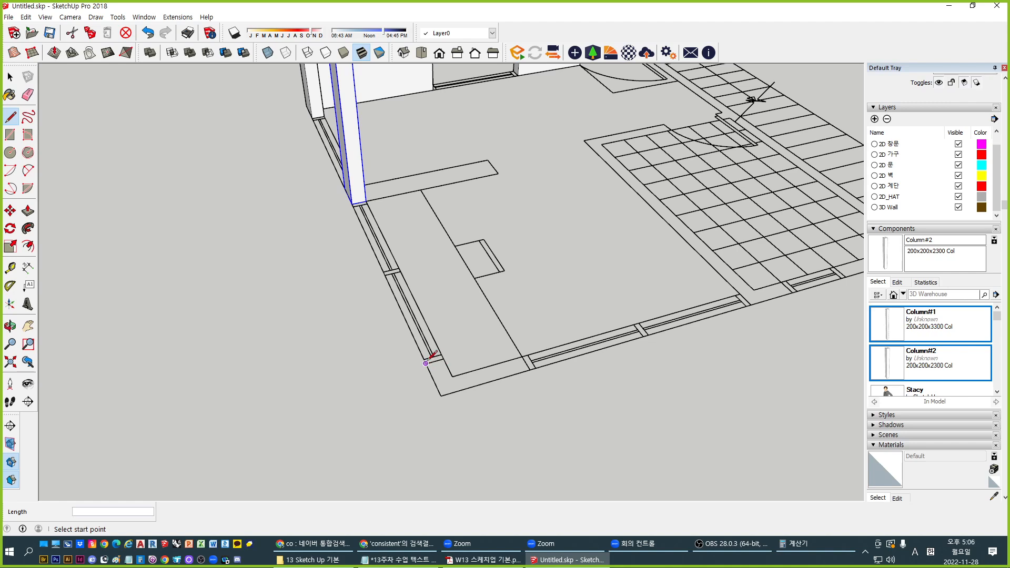
pyautogui.press('Return')
pyautogui.click(452, 376)
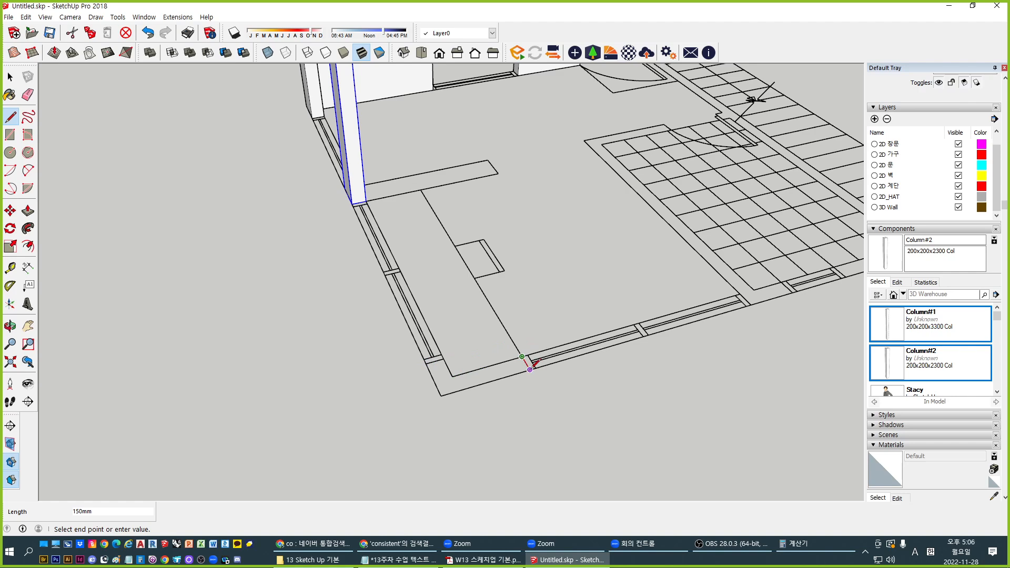
pyautogui.click(530, 370)
pyautogui.click(434, 360)
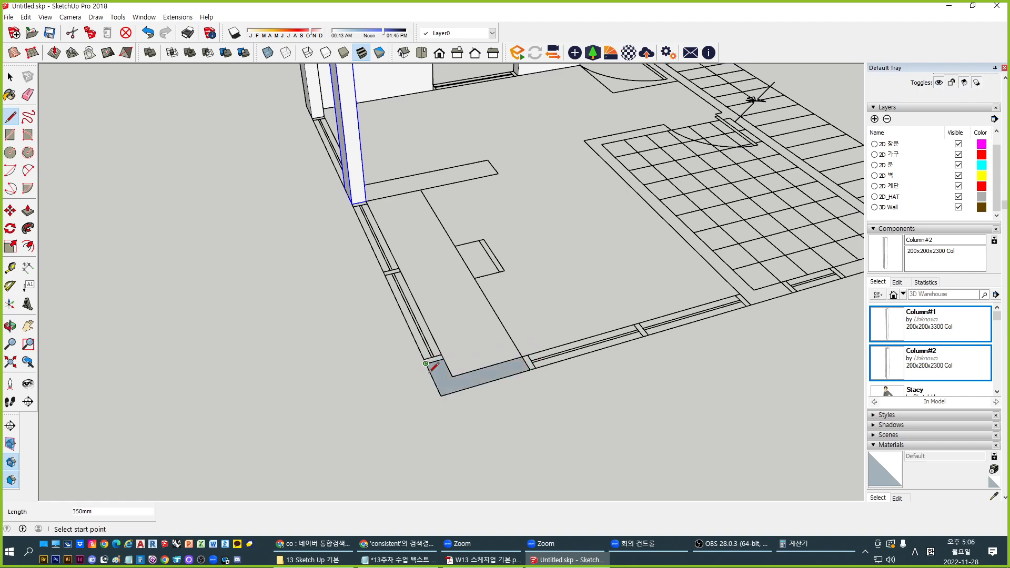
# Raise the L-shaped face to full wall height and select the new wall
pyautogui.press('p')
pyautogui.doubleClick(440, 385)
pyautogui.press('space')
pyautogui.tripleClick(447, 365)
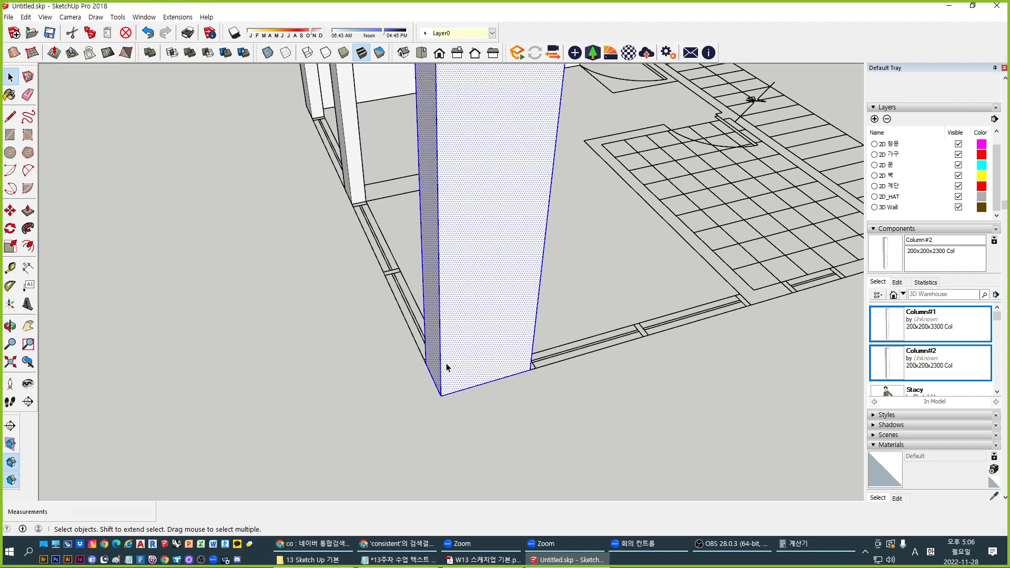
pyautogui.moveTo(447, 367); pyautogui.dragTo(367, 397, button='middle')
pyautogui.scroll(3, 370, 408)
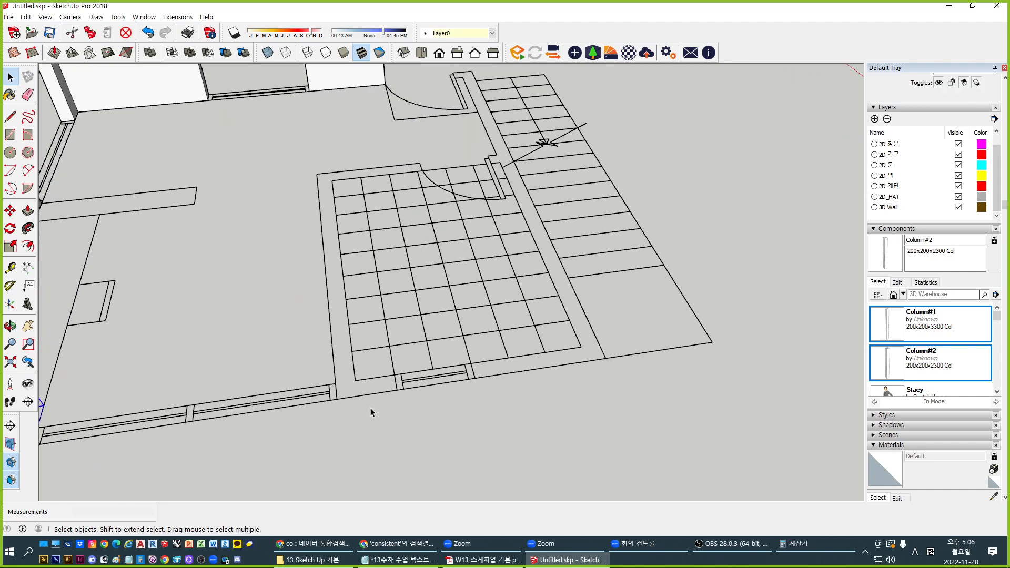
# Trace a closed wall outline over the plan beside the columns with the Line tool
pyautogui.press('l')
pyautogui.click(394, 374)
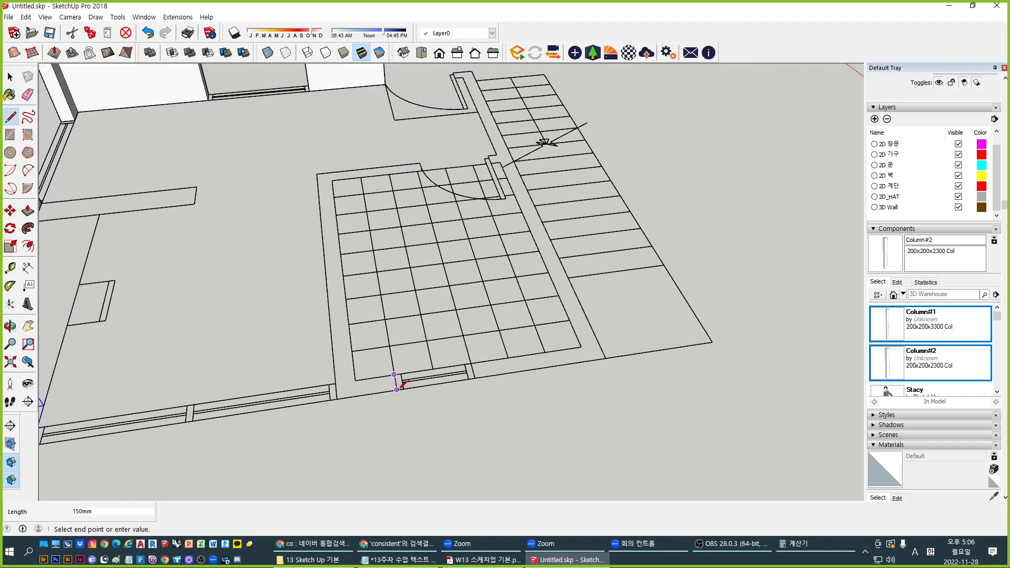
pyautogui.click(396, 390)
pyautogui.click(337, 399)
pyautogui.click(316, 174)
pyautogui.click(355, 380)
pyautogui.click(394, 374)
# Raise the wall face to the previous wall height and select the connected wall geometry
pyautogui.press('space')
pyautogui.press('p')
pyautogui.doubleClick(355, 390)
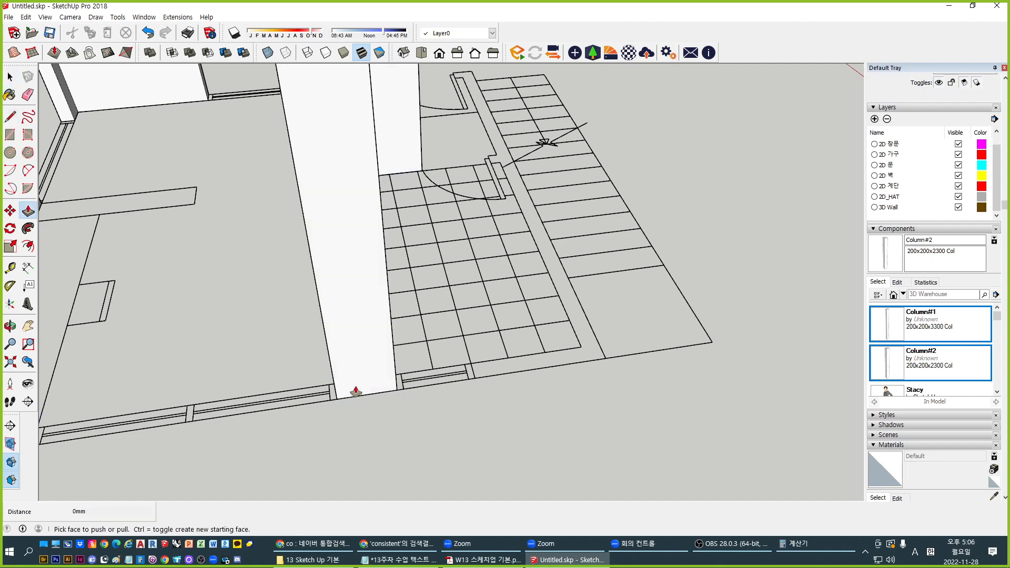
pyautogui.keyDown('shift'); pyautogui.moveTo(505, 401); pyautogui.dragTo(316, 397, button='middle'); pyautogui.keyUp('shift')
pyautogui.press('space')
pyautogui.tripleClick(231, 242)
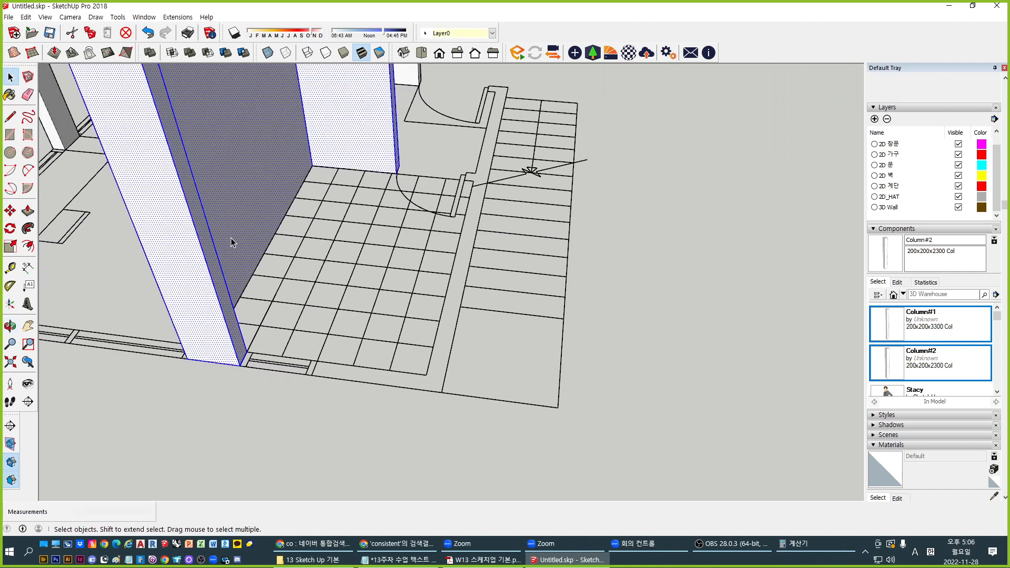
pyautogui.moveTo(232, 238)
pyautogui.mouseDown(button='middle')
pyautogui.moveTo(378, 422)
pyautogui.moveTo(295, 457)
pyautogui.moveTo(339, 440)
pyautogui.mouseUp(button='middle')
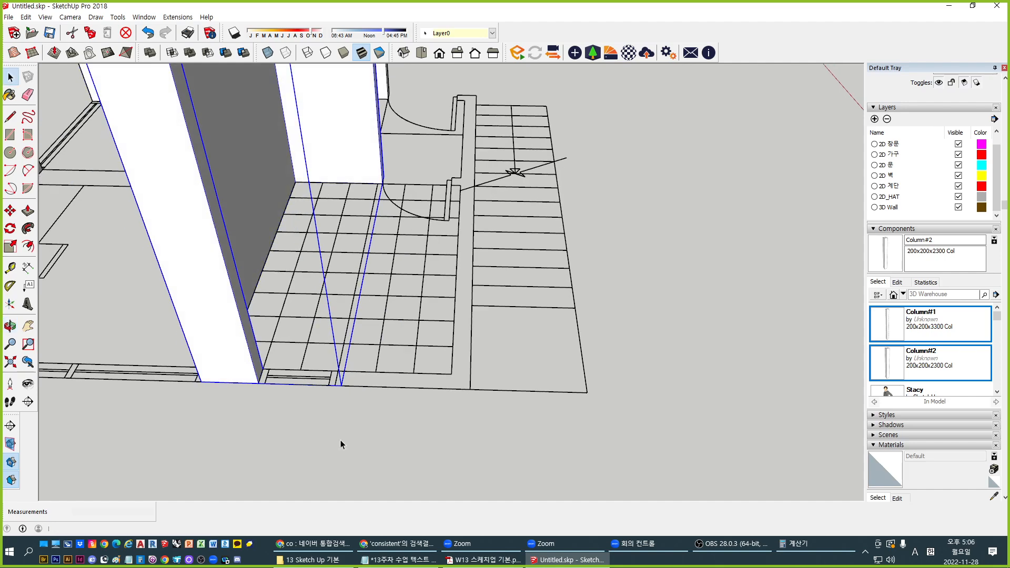
# Start a long L-shaped wall outline along the plan's wall line, out to the outer corner
pyautogui.press('r')
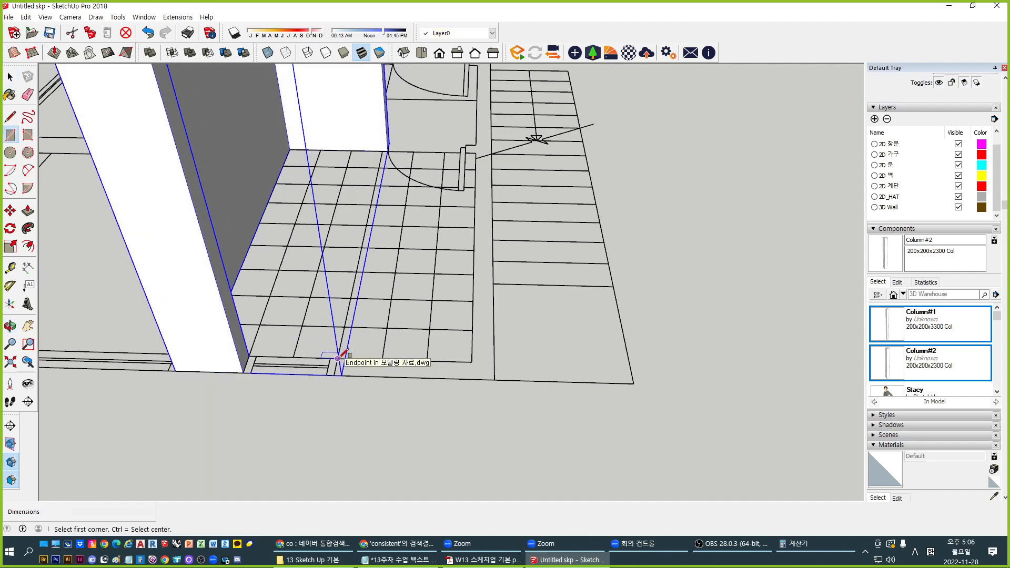
pyautogui.press('l')
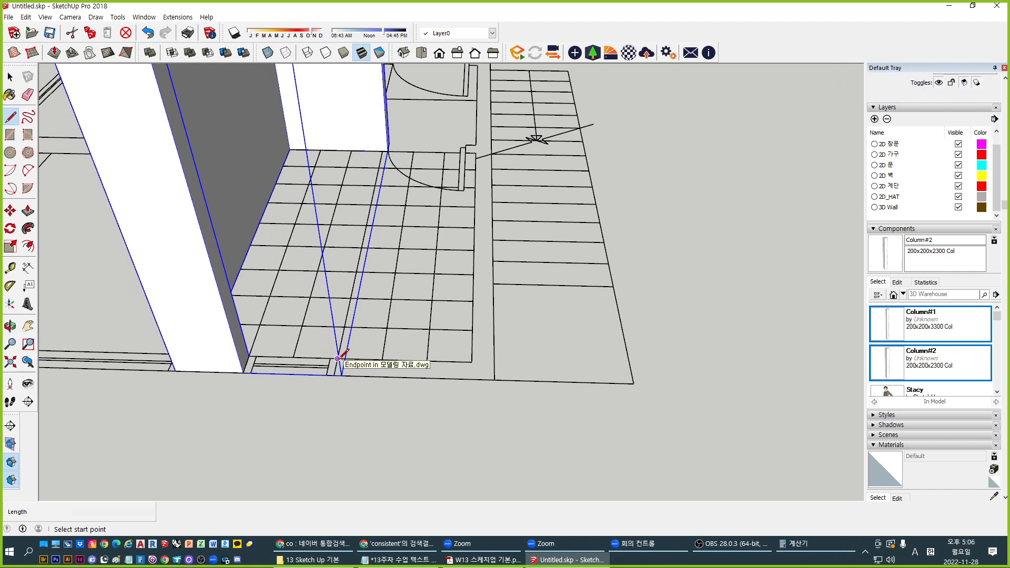
pyautogui.scroll(2, 341, 356)
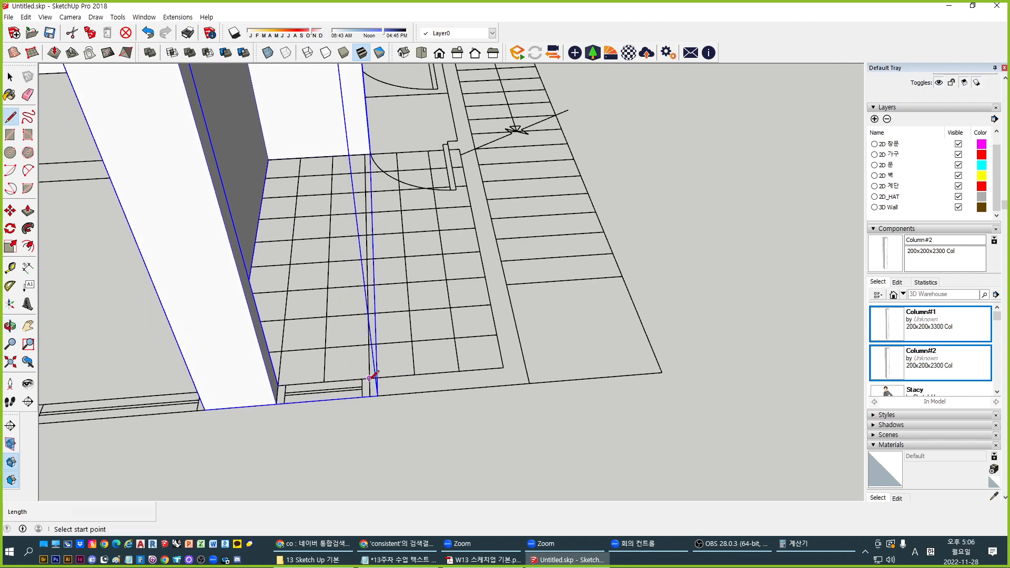
pyautogui.click(370, 378)
pyautogui.scroll(3, 355, 417)
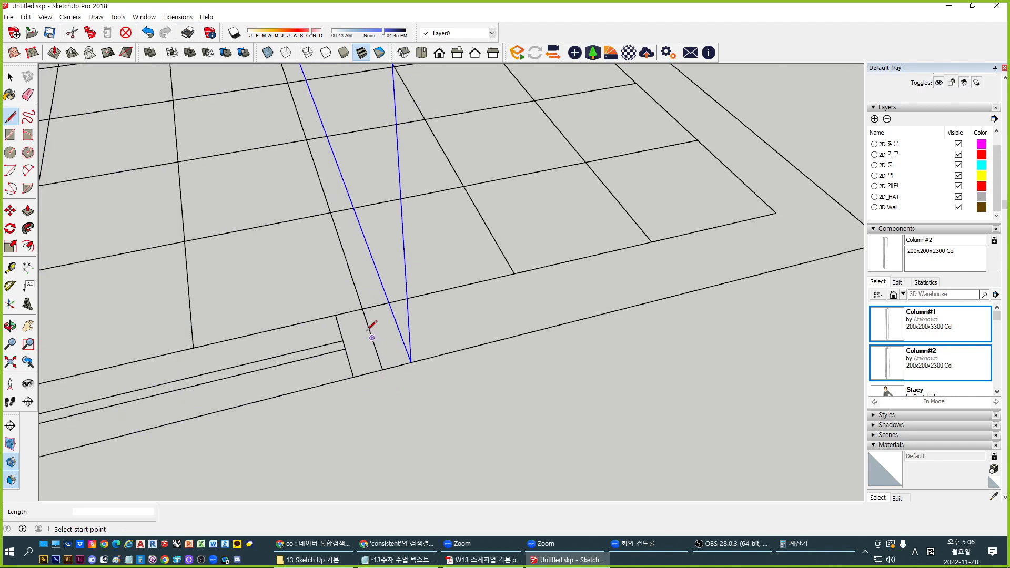
pyautogui.click(363, 323)
pyautogui.scroll(-1, 378, 376)
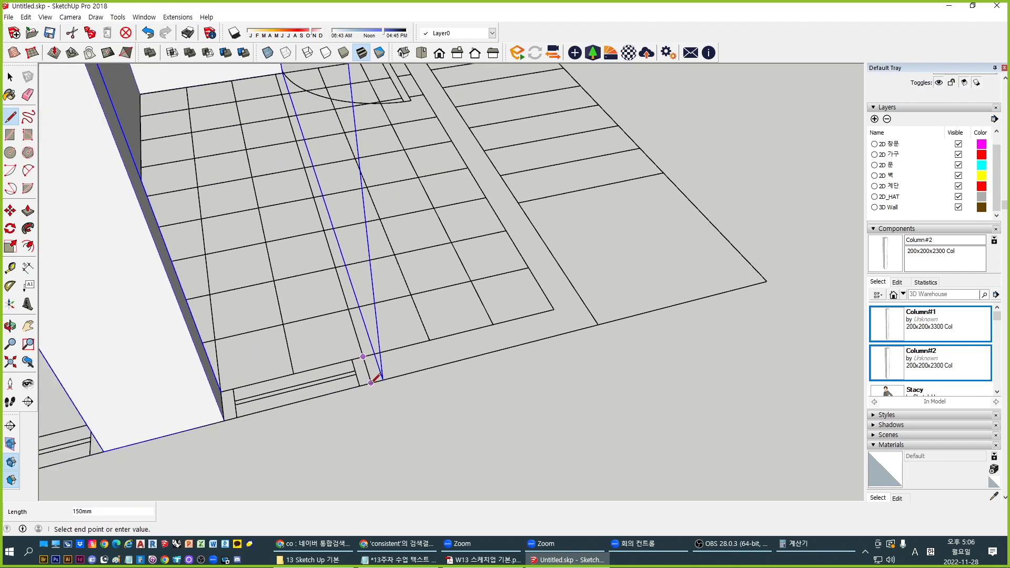
pyautogui.click(598, 325)
pyautogui.moveTo(597, 295); pyautogui.dragTo(426, 313, button='middle')
pyautogui.keyDown('shift'); pyautogui.moveTo(565, 297); pyautogui.dragTo(258, 316, button='middle'); pyautogui.keyUp('shift')
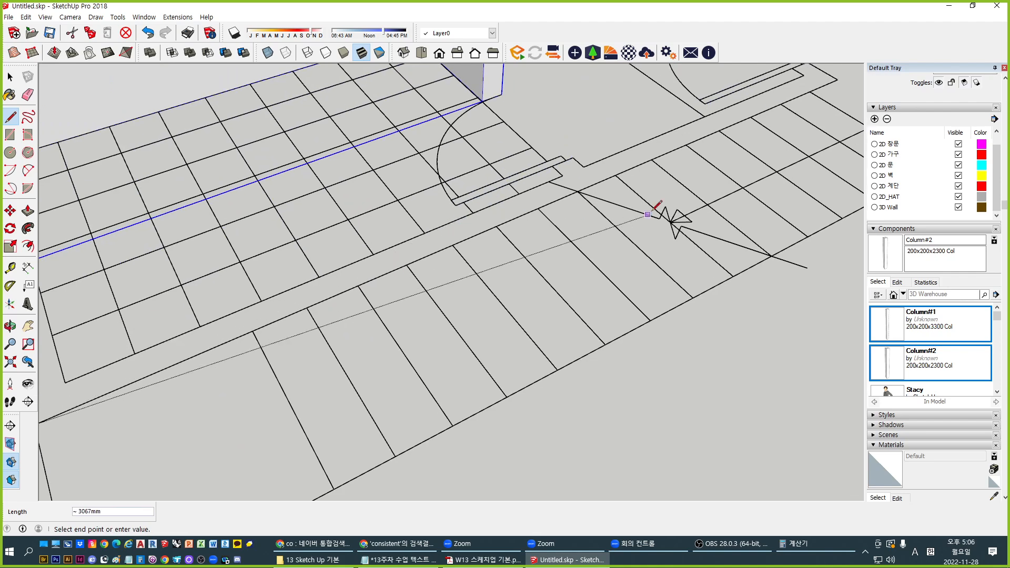
# Trace the outline's remaining corners and short return, closing it into a wall footprint face
pyautogui.moveTo(648, 214); pyautogui.dragTo(700, 169, button='middle')
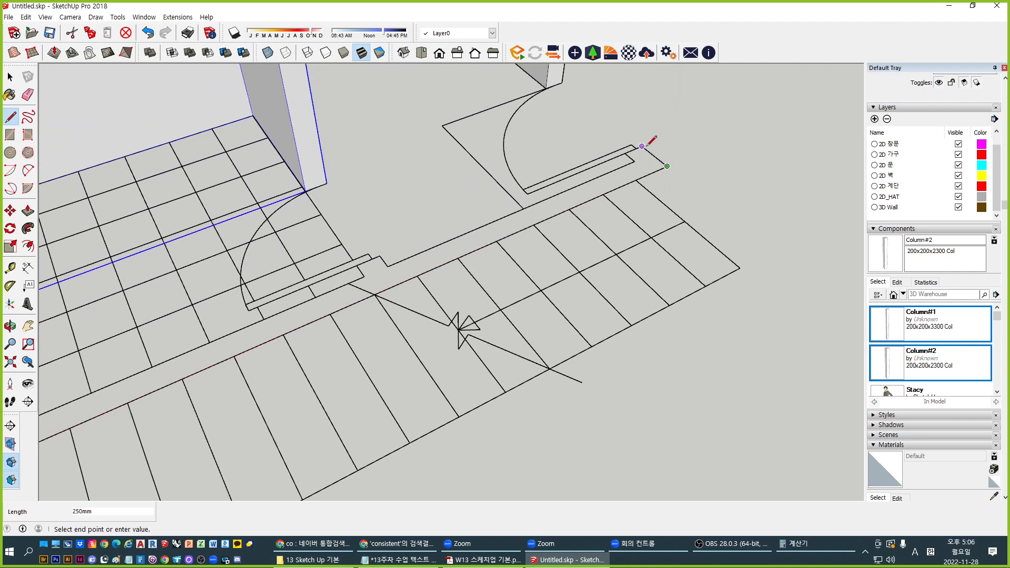
pyautogui.click(632, 158)
pyautogui.keyDown('shift'); pyautogui.moveTo(369, 274); pyautogui.dragTo(456, 255, button='middle'); pyautogui.keyUp('shift')
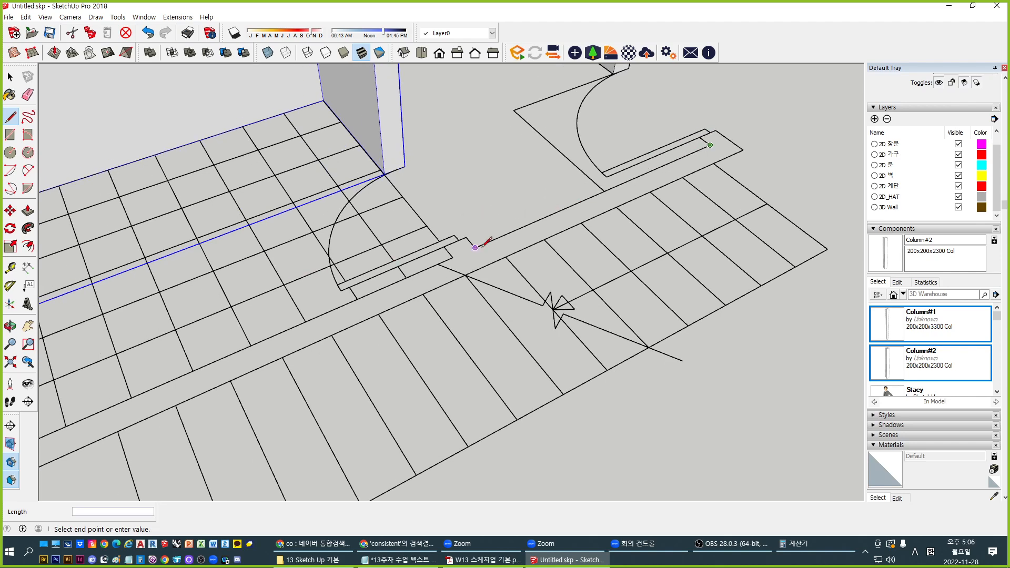
pyautogui.click(451, 257)
pyautogui.keyDown('shift'); pyautogui.moveTo(229, 317); pyautogui.dragTo(439, 235, button='middle'); pyautogui.keyUp('shift')
pyautogui.click(193, 383)
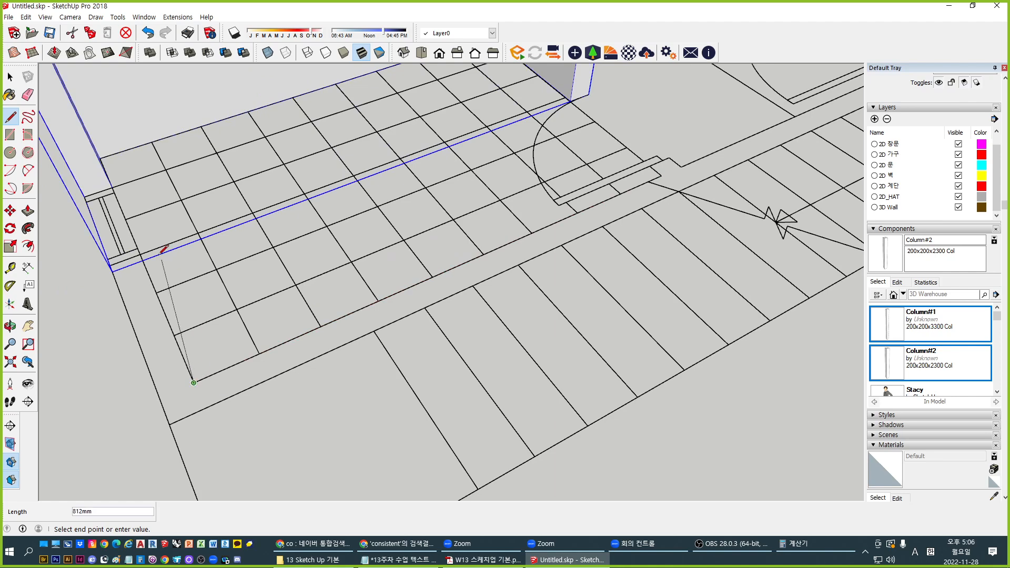
pyautogui.click(140, 255)
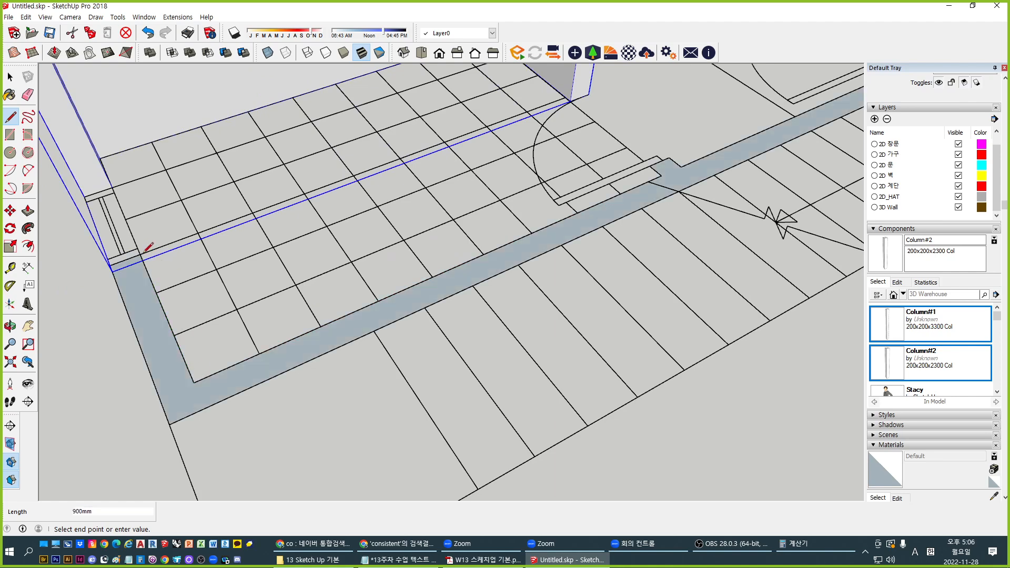
# Raise the new footprint to the previous wall height and select the whole new wall
pyautogui.scroll(-1, 114, 301)
pyautogui.press('f')
pyautogui.press('p')
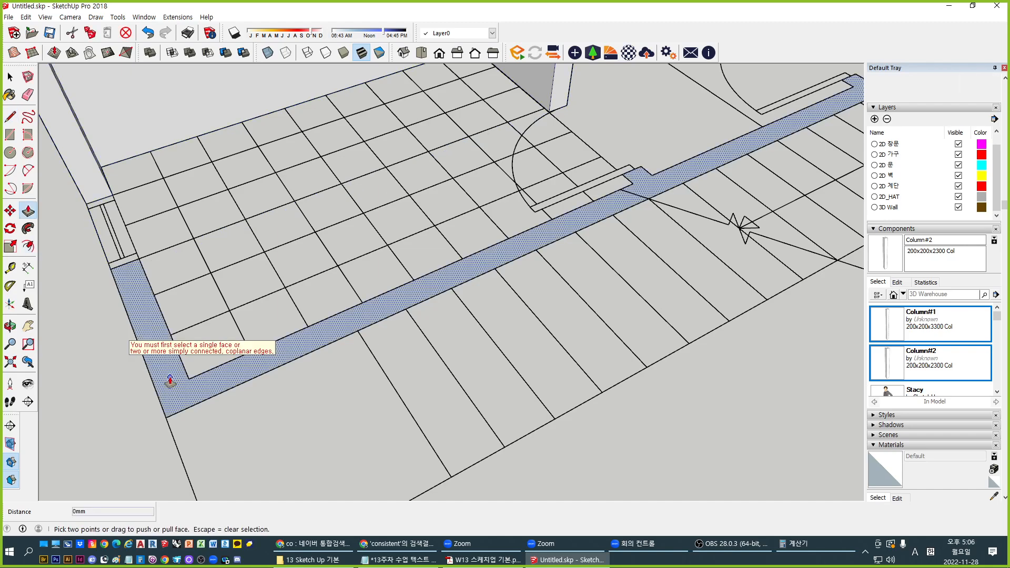
pyautogui.doubleClick(170, 382)
pyautogui.press('space')
pyautogui.scroll(-4, 275, 394)
pyautogui.moveTo(275, 394); pyautogui.dragTo(487, 255, button='middle')
pyautogui.tripleClick(429, 253)
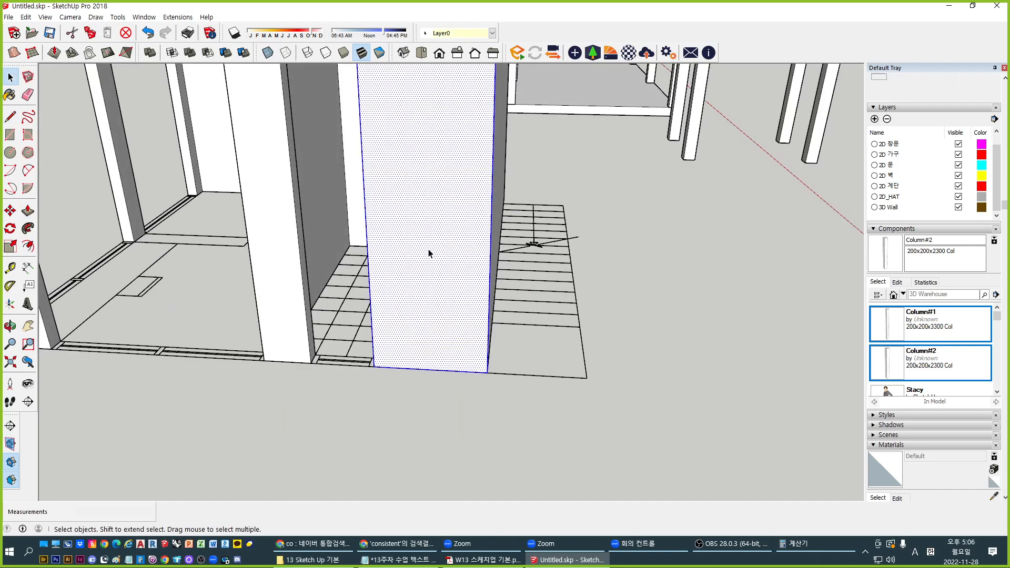
pyautogui.moveTo(420, 298); pyautogui.dragTo(332, 342, button='middle')
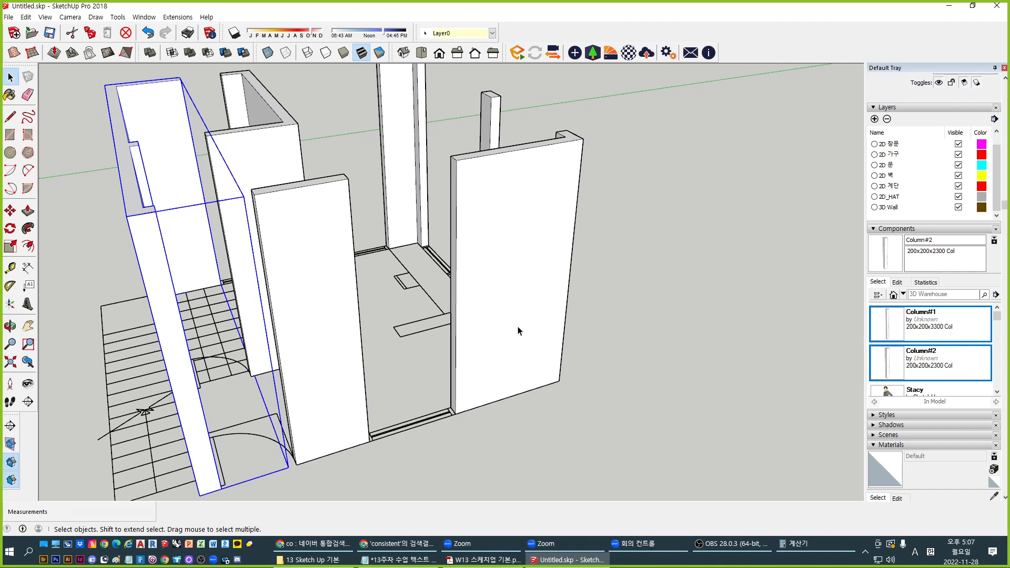
# Draw a 1650 mm by 150 mm rectangle footprint between the column bases
pyautogui.click(646, 364)
pyautogui.moveTo(646, 364); pyautogui.dragTo(483, 377, button='middle')
pyautogui.scroll(2, 481, 376)
pyautogui.moveTo(422, 393); pyautogui.dragTo(315, 424, button='middle')
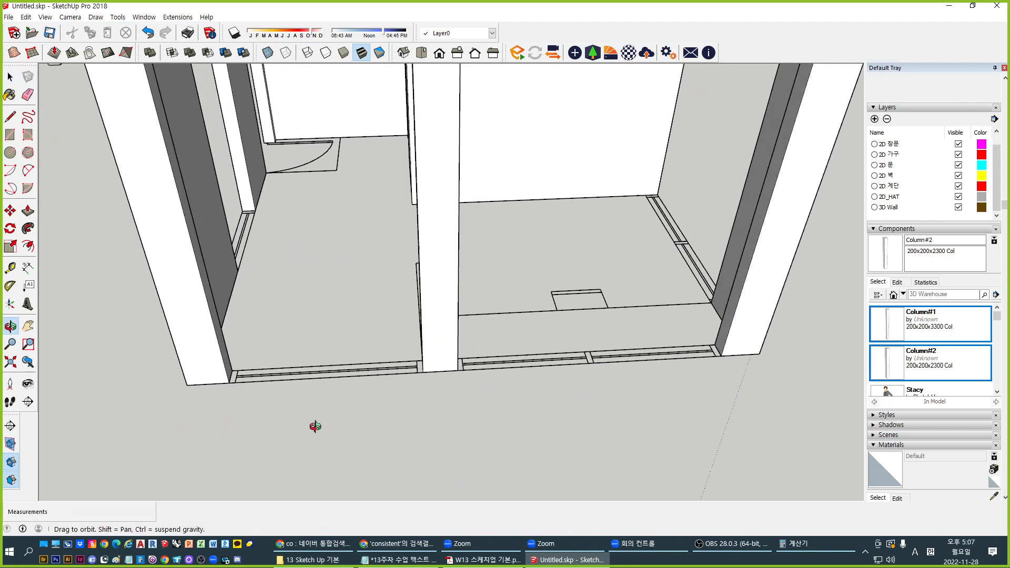
pyautogui.scroll(2, 216, 388)
pyautogui.scroll(1, 346, 370)
pyautogui.scroll(-2, 346, 370)
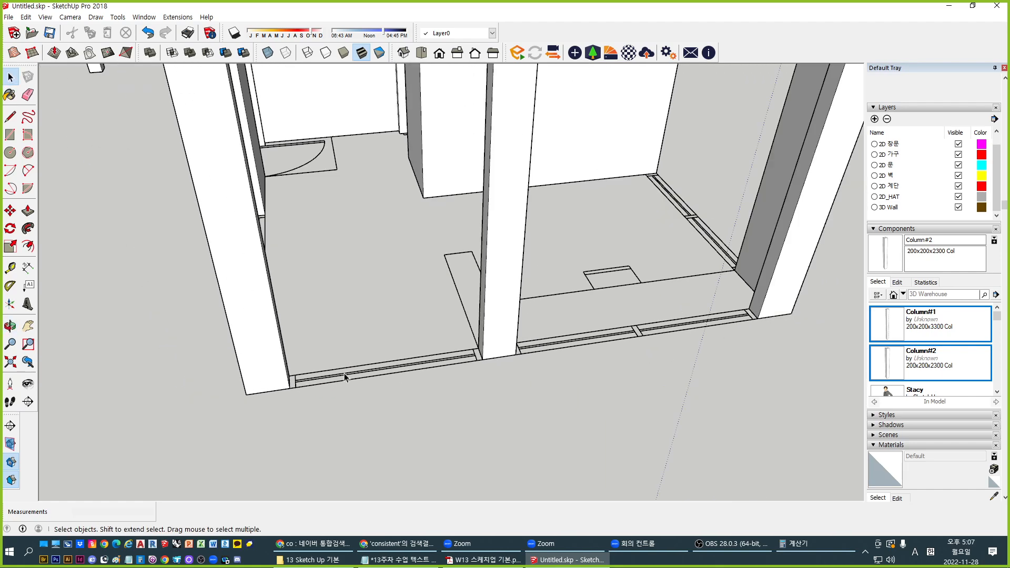
pyautogui.moveTo(338, 328); pyautogui.dragTo(365, 406, button='middle')
pyautogui.scroll(3, 247, 342)
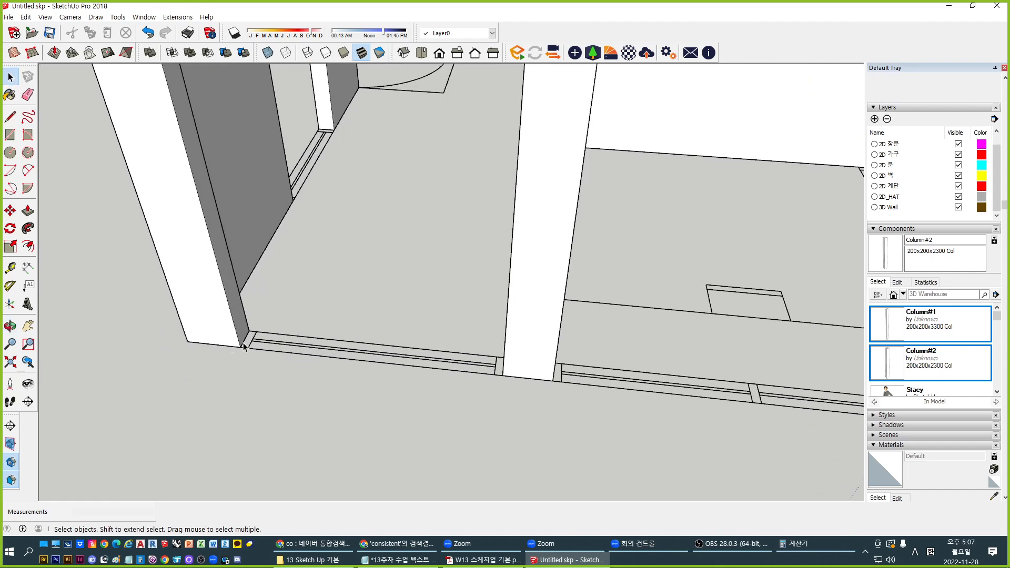
pyautogui.press('r')
pyautogui.click(249, 331)
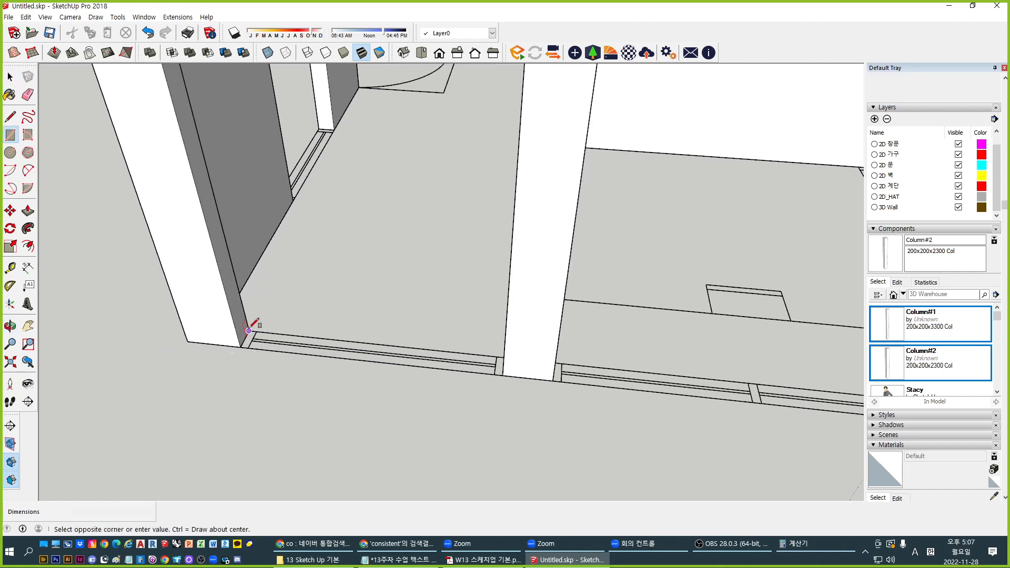
pyautogui.click(500, 374)
# Raise the footprint 1200 mm into a low wall and make it a group
pyautogui.press('p')
pyautogui.click(432, 362)
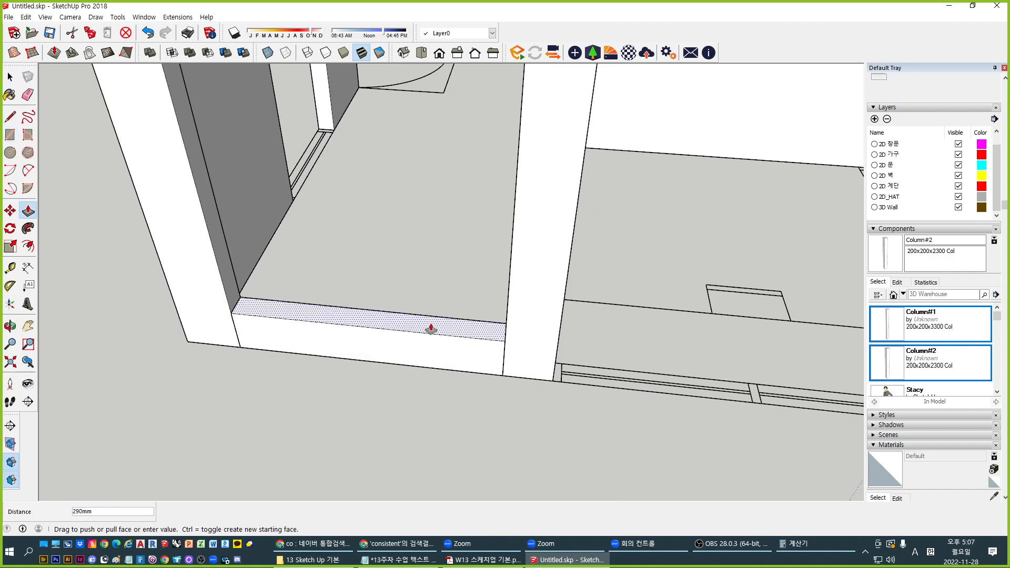
pyautogui.write('1200')
pyautogui.press('Return')
pyautogui.press('space')
pyautogui.tripleClick(430, 324)
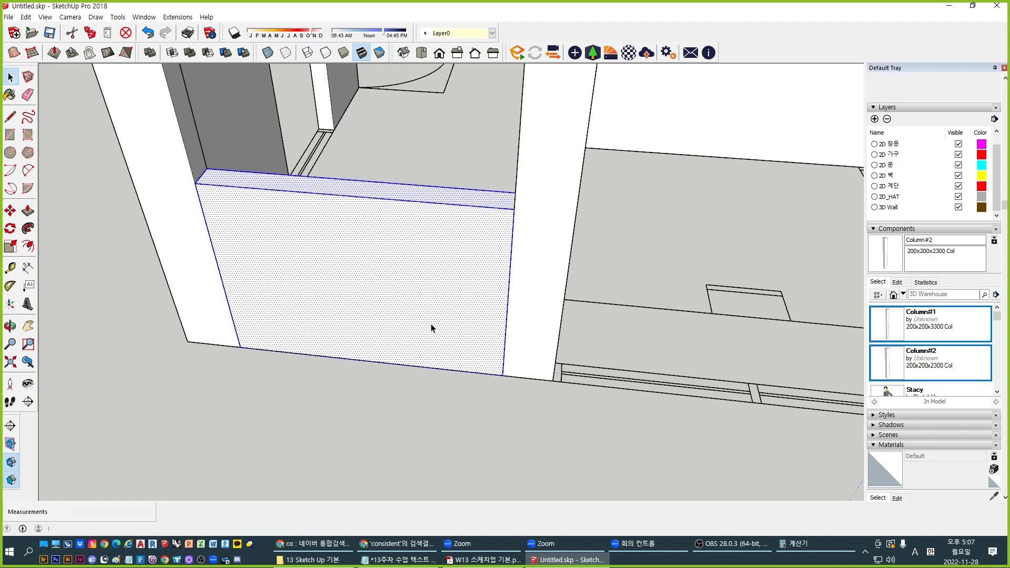
pyautogui.hotkey('ctrl', 'g')
# Copy the low wall group to the next column's corner
pyautogui.scroll(-3, 364, 304)
pyautogui.keyDown('shift'); pyautogui.moveTo(504, 357); pyautogui.dragTo(367, 368, button='middle'); pyautogui.keyUp('shift')
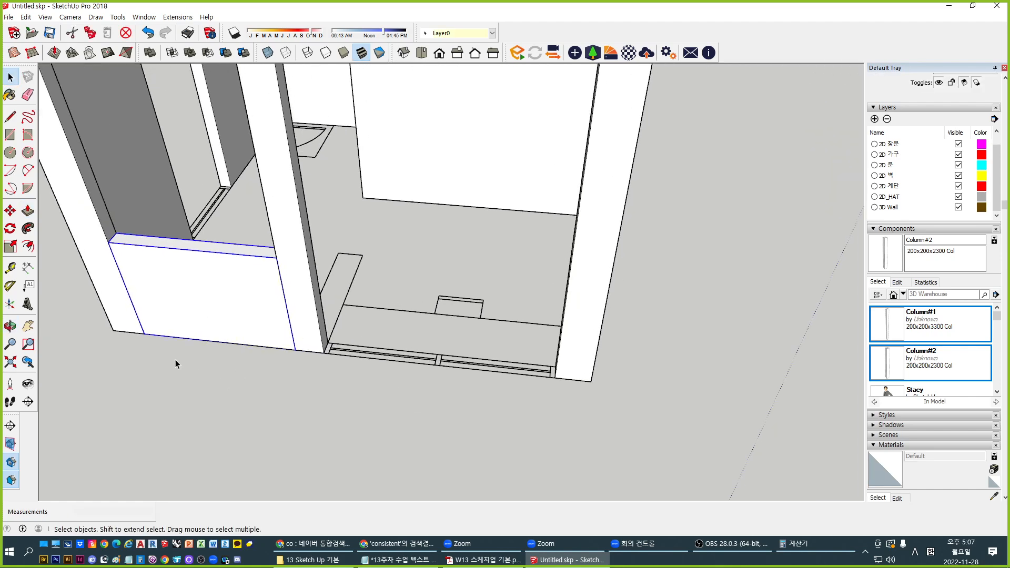
pyautogui.press('m')
pyautogui.press('ctrl')
pyautogui.click(144, 333)
pyautogui.click(324, 353)
pyautogui.press('space')
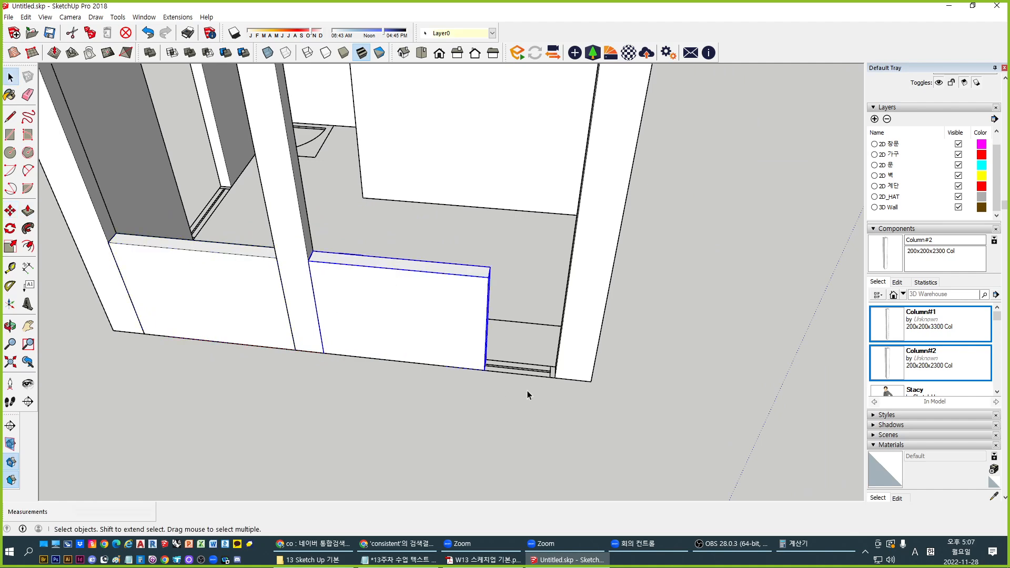
# Stretch the end of the wall copy so it reaches the column
pyautogui.scroll(-3, 396, 320)
pyautogui.moveTo(525, 360); pyautogui.dragTo(462, 343, button='middle')
pyautogui.press('p')
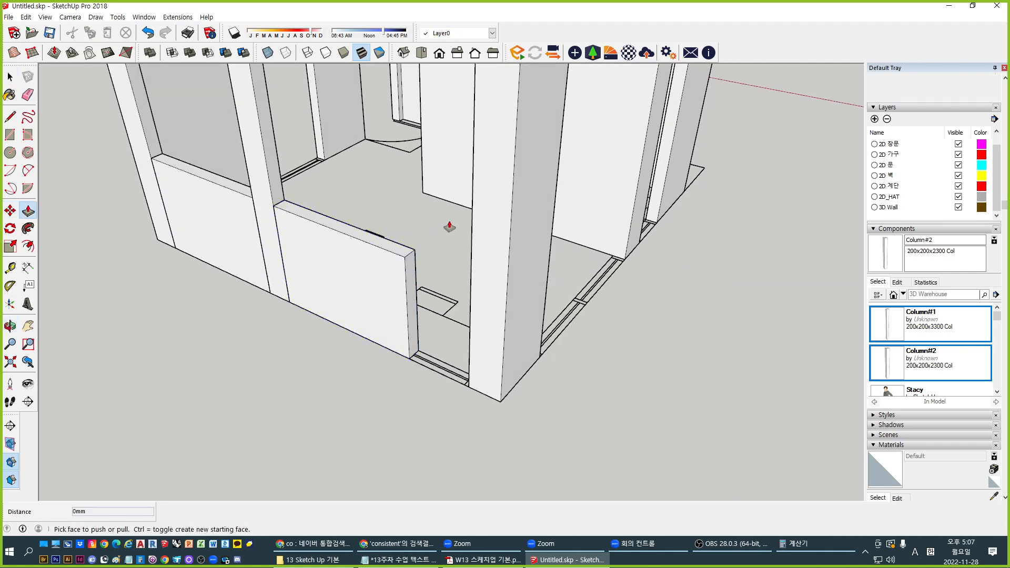
pyautogui.press('space')
pyautogui.doubleClick(396, 289)
pyautogui.press('p')
pyautogui.click(406, 281)
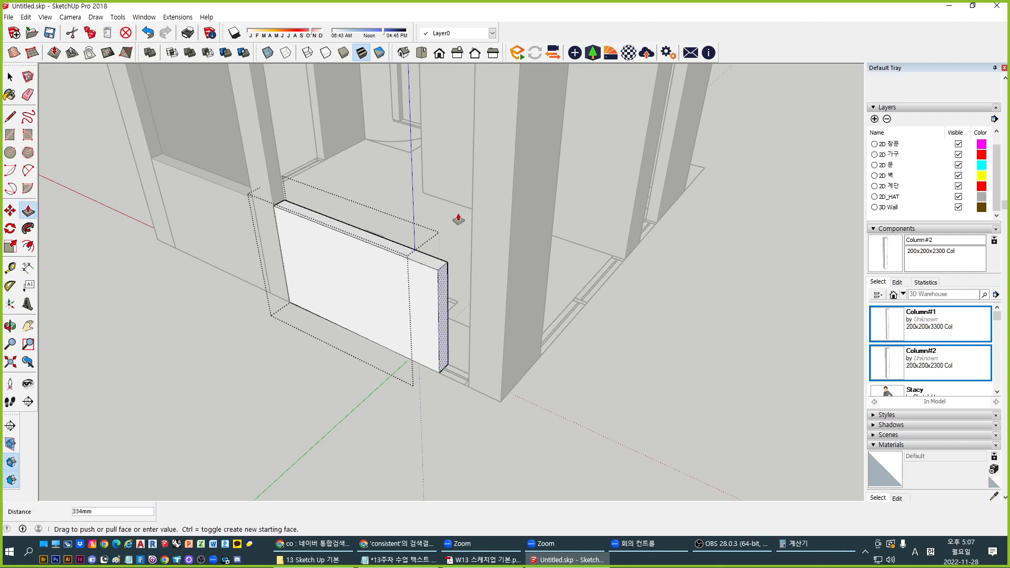
pyautogui.click(473, 192)
pyautogui.press('space')
pyautogui.click(500, 394)
# Move the wall to the column's far corner and rotate it in line with the column
pyautogui.moveTo(417, 348); pyautogui.dragTo(474, 335, button='middle')
pyautogui.click(431, 326)
pyautogui.press('m')
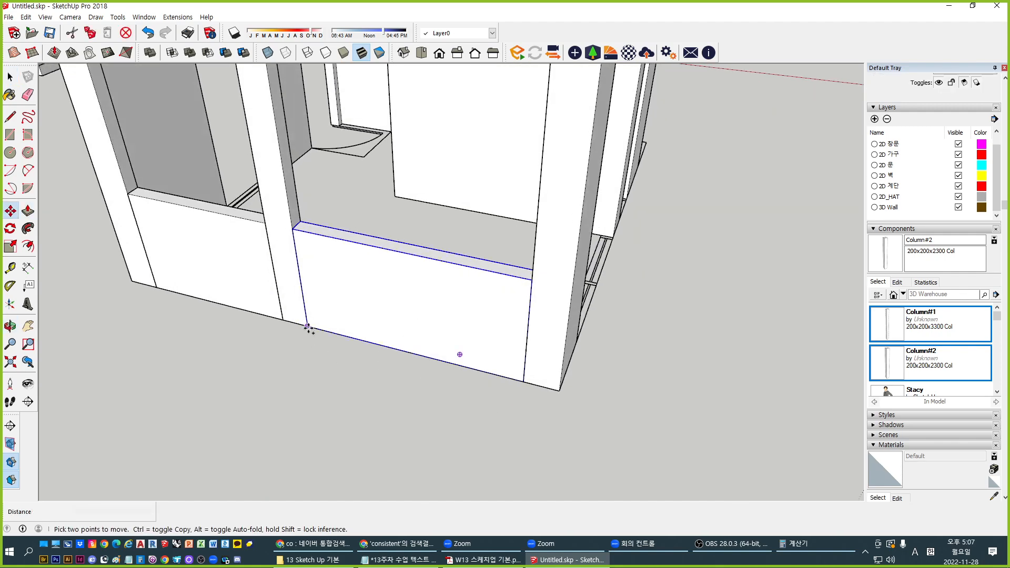
pyautogui.click(308, 327)
pyautogui.moveTo(316, 329); pyautogui.dragTo(521, 347, button='middle')
pyautogui.click(446, 380)
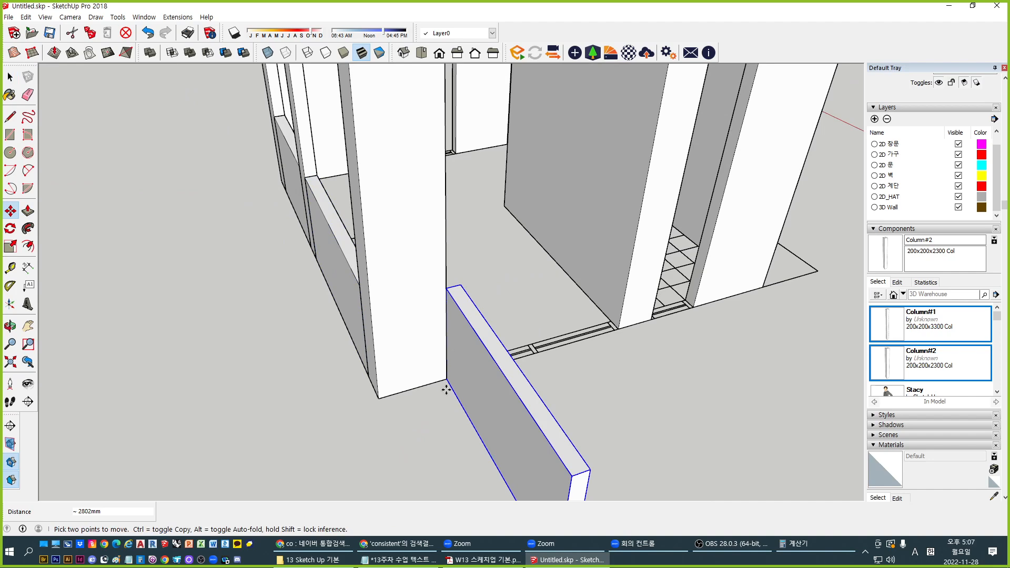
pyautogui.press('q')
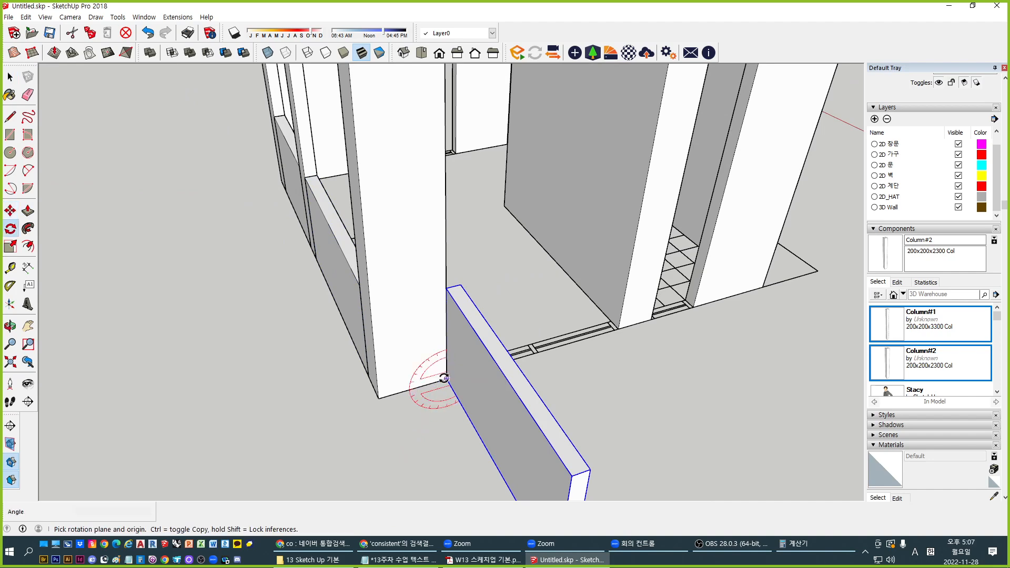
pyautogui.click(446, 379)
pyautogui.click(451, 389)
pyautogui.click(463, 371)
pyautogui.press('space')
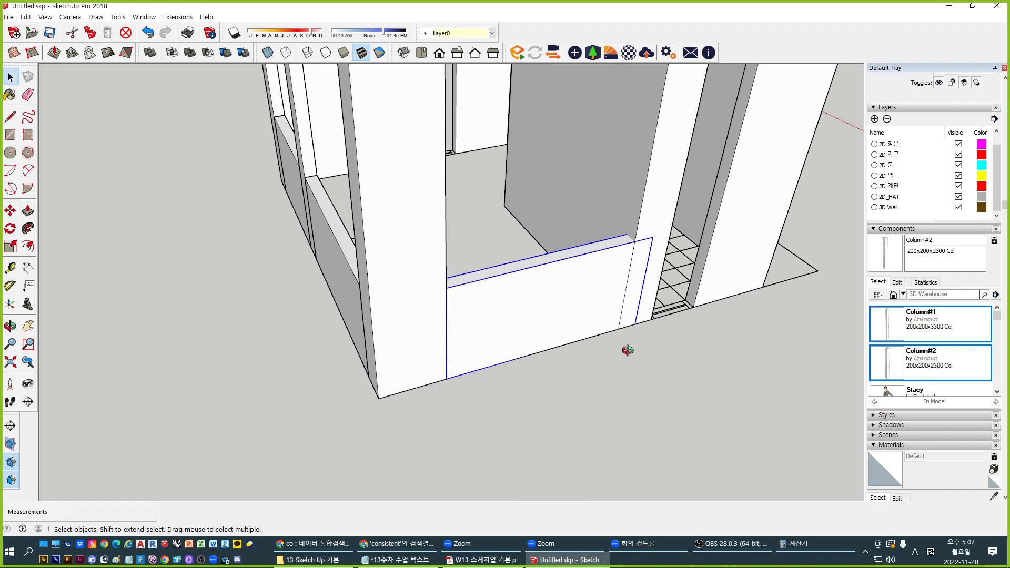
# Pull the rotated wall's side face back so it ends at the column
pyautogui.moveTo(627, 352); pyautogui.dragTo(423, 352, button='middle')
pyautogui.doubleClick(487, 329)
pyautogui.press('p')
pyautogui.click(503, 337)
pyautogui.click(481, 274)
pyautogui.press('space')
pyautogui.press('Escape')
# Copy the shortened wall to sit beside the column
pyautogui.click(416, 345)
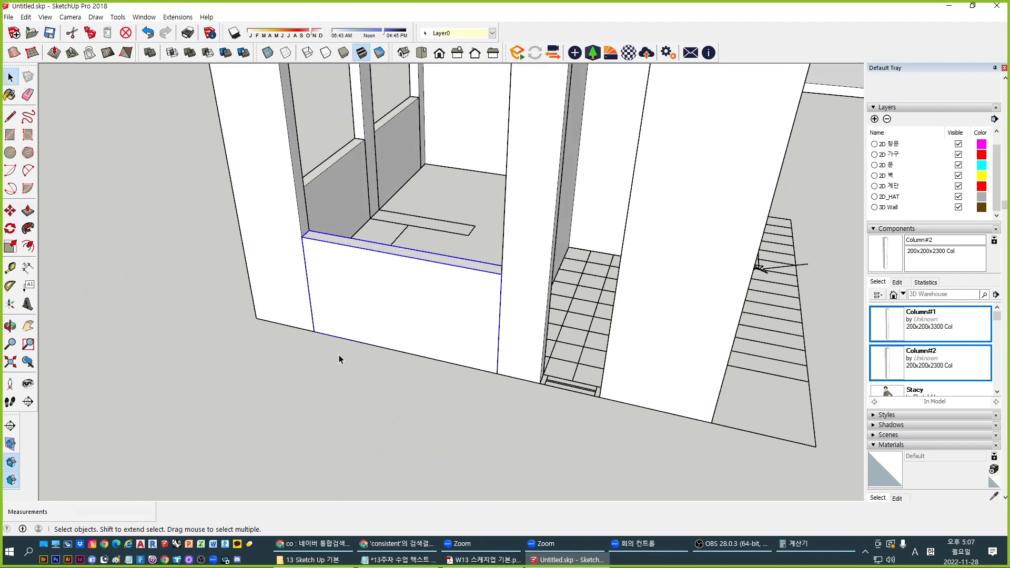
pyautogui.press('m')
pyautogui.press('ctrl')
pyautogui.click(314, 332)
pyautogui.click(518, 370)
pyautogui.press('space')
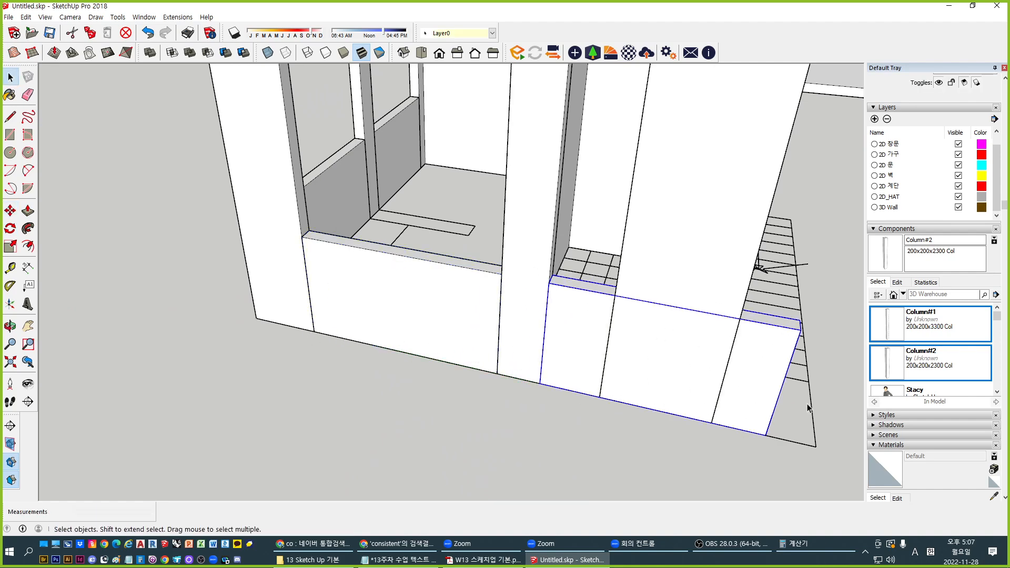
# Push the new wall copy's end face in to fit the gap
pyautogui.moveTo(518, 370); pyautogui.dragTo(580, 388, button='middle')
pyautogui.doubleClick(494, 370)
pyautogui.moveTo(493, 370); pyautogui.dragTo(453, 359, button='middle')
pyautogui.press('p')
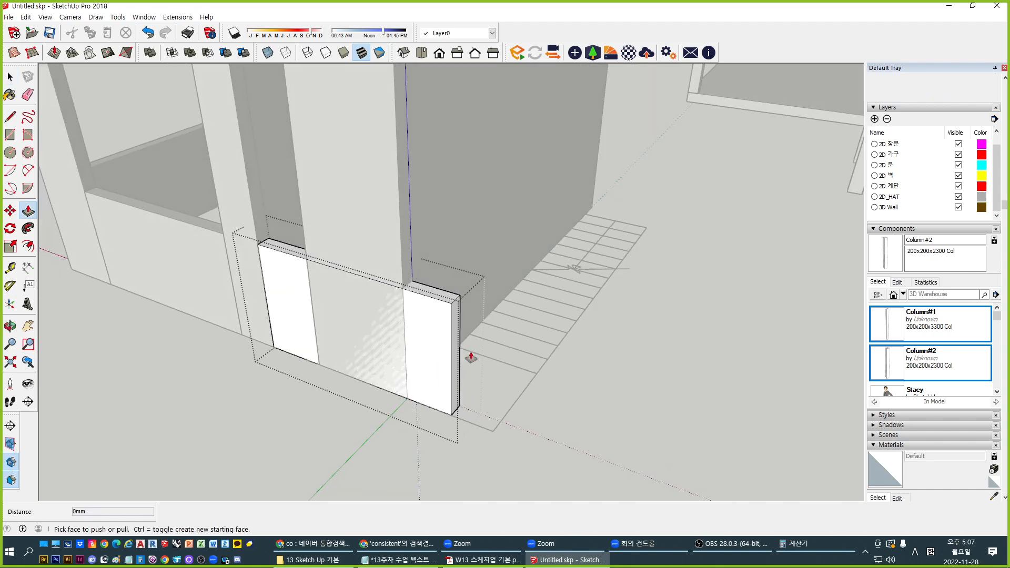
pyautogui.click(459, 350)
pyautogui.click(314, 305)
pyautogui.press('space')
# Push/Pull the lower wall face to adjust its extent
pyautogui.moveTo(310, 259); pyautogui.dragTo(425, 325, button='middle')
pyautogui.scroll(-3, 309, 189)
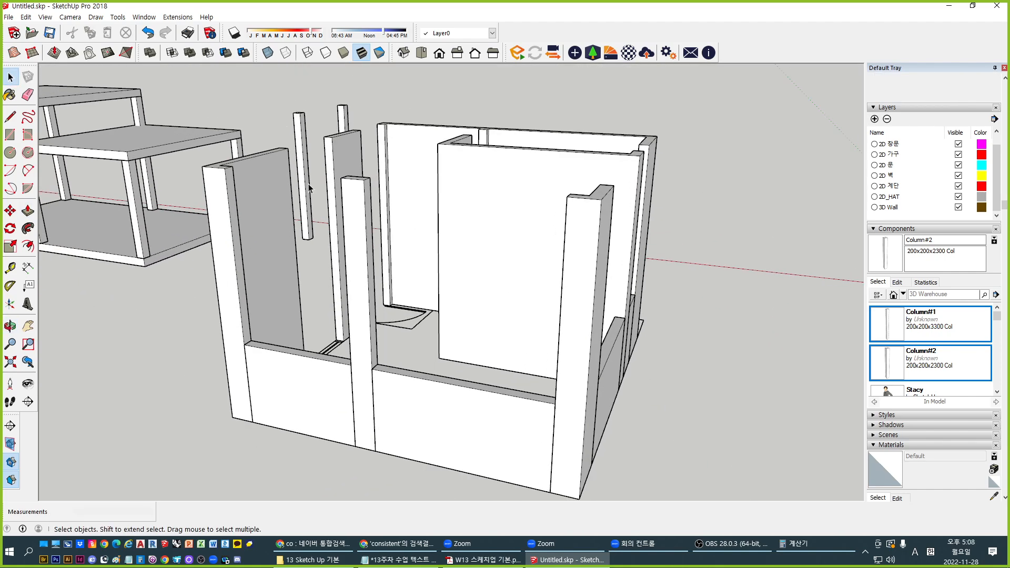
pyautogui.moveTo(581, 194); pyautogui.dragTo(576, 311, button='middle')
pyautogui.scroll(3, 534, 308)
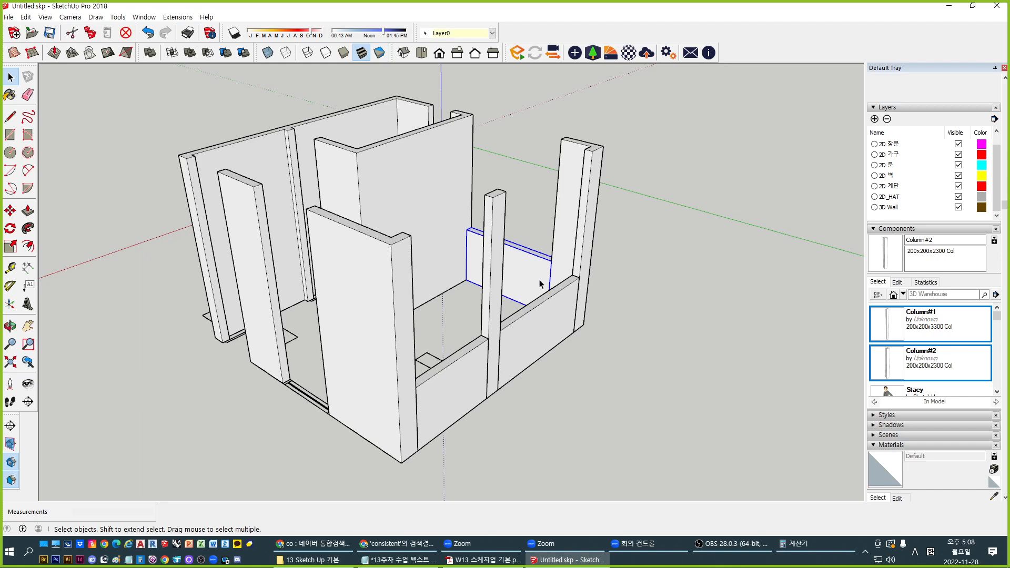
pyautogui.moveTo(384, 368); pyautogui.dragTo(334, 387, button='middle')
pyautogui.scroll(3, 428, 439)
pyautogui.press('p')
pyautogui.click(402, 376)
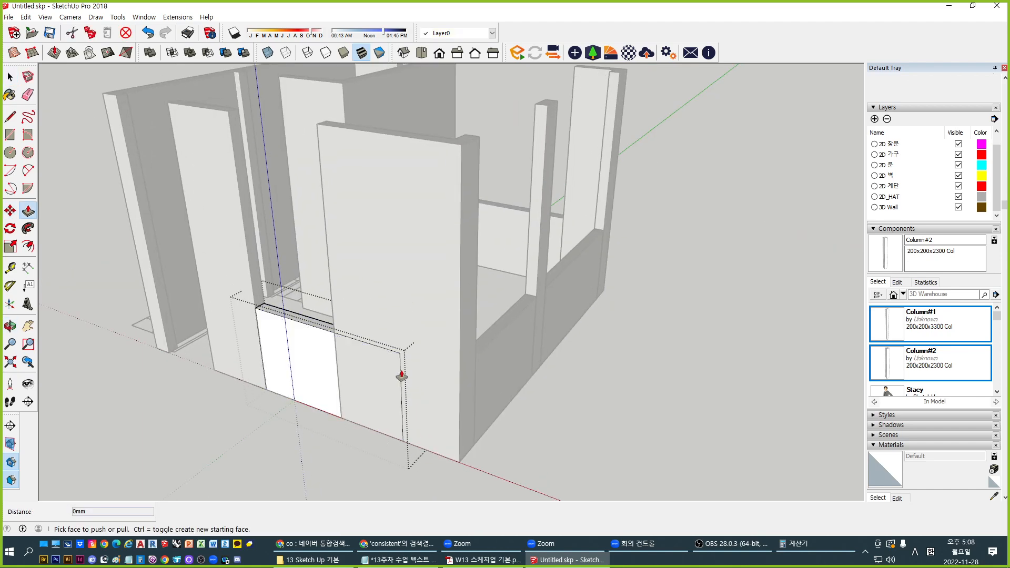
pyautogui.click(334, 312)
pyautogui.moveTo(334, 312); pyautogui.dragTo(419, 334, button='middle')
pyautogui.press('space')
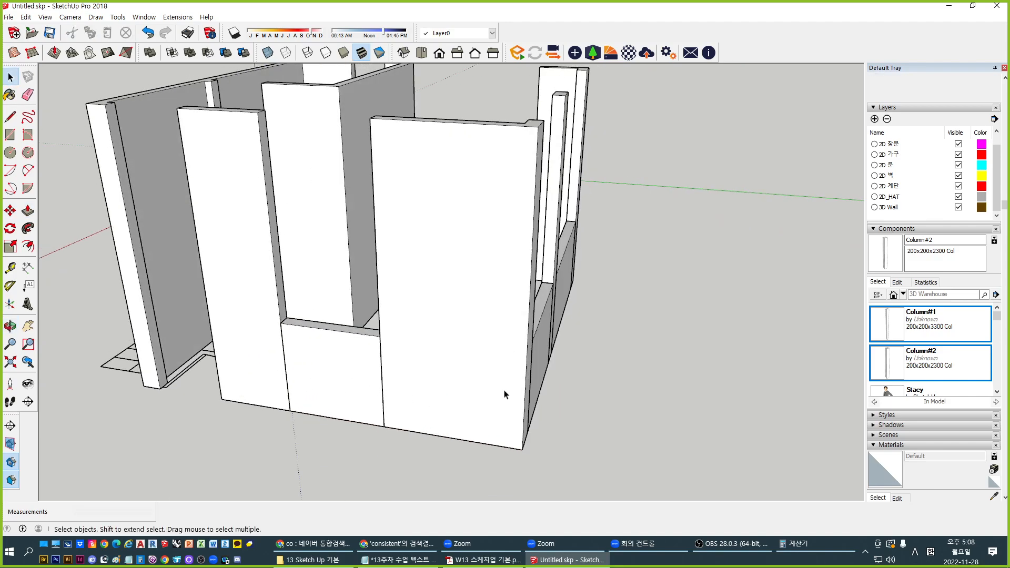
# Select the four low wall pieces under the window openings
pyautogui.moveTo(504, 395); pyautogui.dragTo(609, 333, button='middle')
pyautogui.click(573, 302)
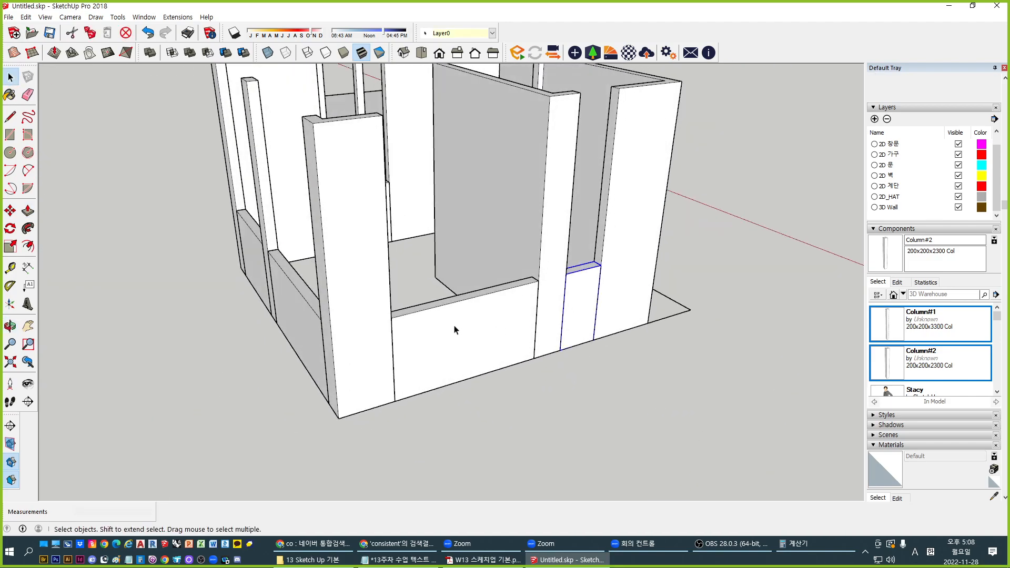
pyautogui.keyDown('shift'); pyautogui.click(447, 325); pyautogui.keyUp('shift')
pyautogui.moveTo(260, 373); pyautogui.dragTo(518, 312, button='middle')
pyautogui.keyDown('shift'); pyautogui.click(519, 311); pyautogui.keyUp('shift')
pyautogui.keyDown('shift'); pyautogui.click(374, 301); pyautogui.keyUp('shift')
pyautogui.moveTo(375, 300); pyautogui.dragTo(551, 346, button='middle')
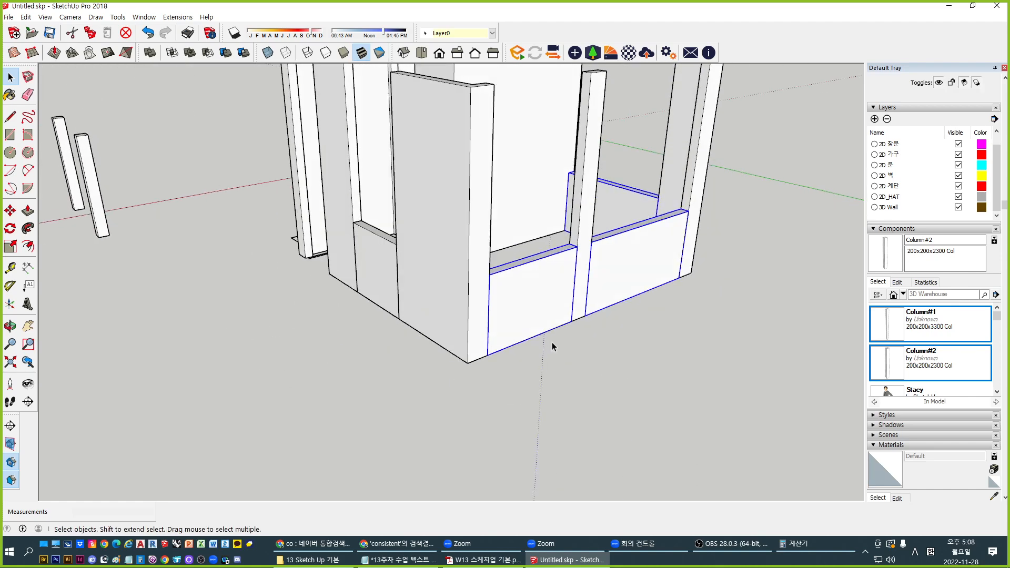
pyautogui.moveTo(390, 310); pyautogui.dragTo(437, 338, button='middle')
# Copy the selected low walls up onto the top as the upper walls
pyautogui.press('m')
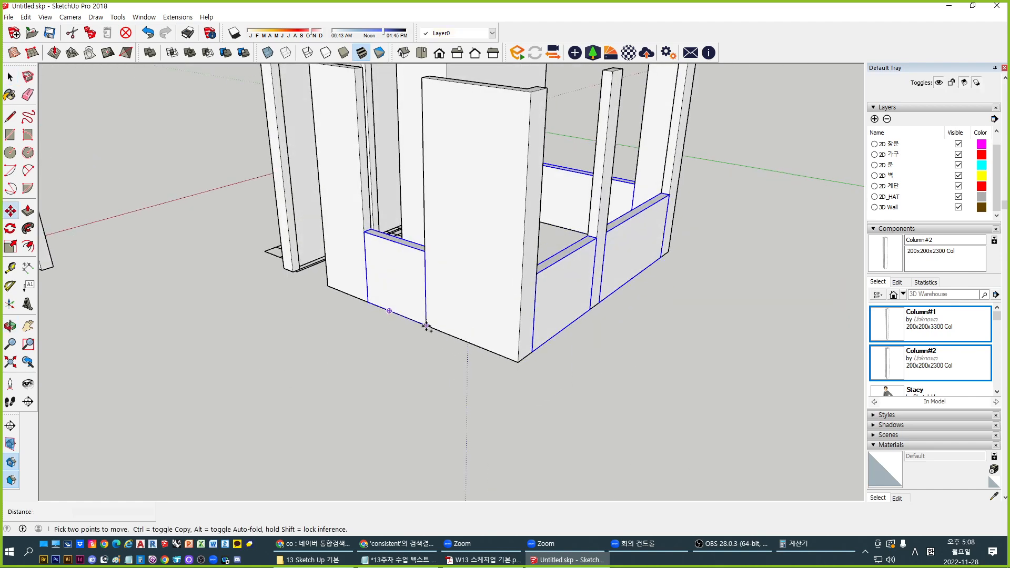
pyautogui.click(425, 258)
pyautogui.moveTo(439, 199); pyautogui.dragTo(389, 192, button='middle')
pyautogui.click(389, 192)
pyautogui.press('space')
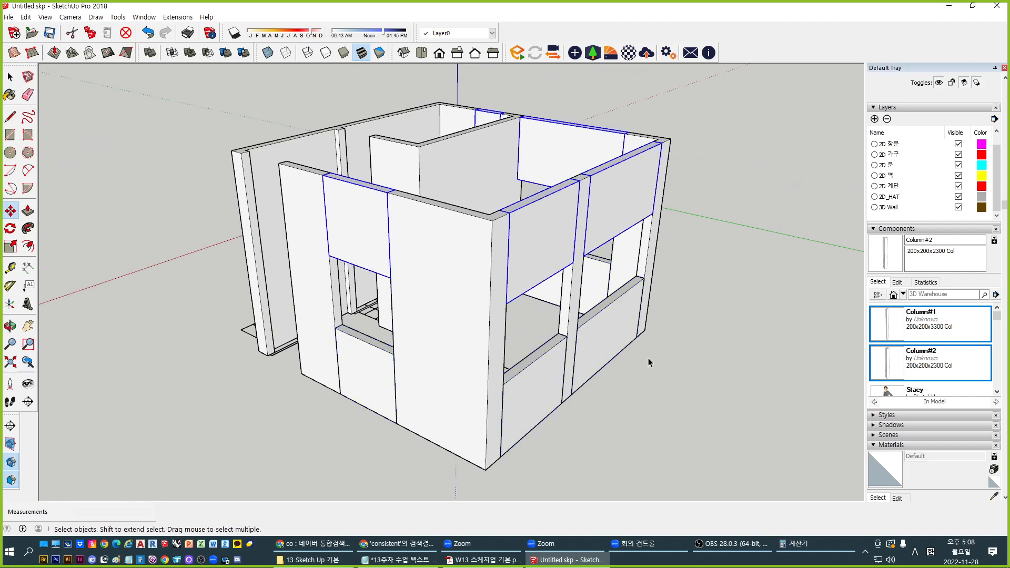
pyautogui.moveTo(648, 358); pyautogui.dragTo(421, 295, button='middle')
pyautogui.scroll(3, 521, 336)
# Measure the wall edge with Tape Measure to confirm the 1200 mm height
pyautogui.press('t')
pyautogui.click(484, 346)
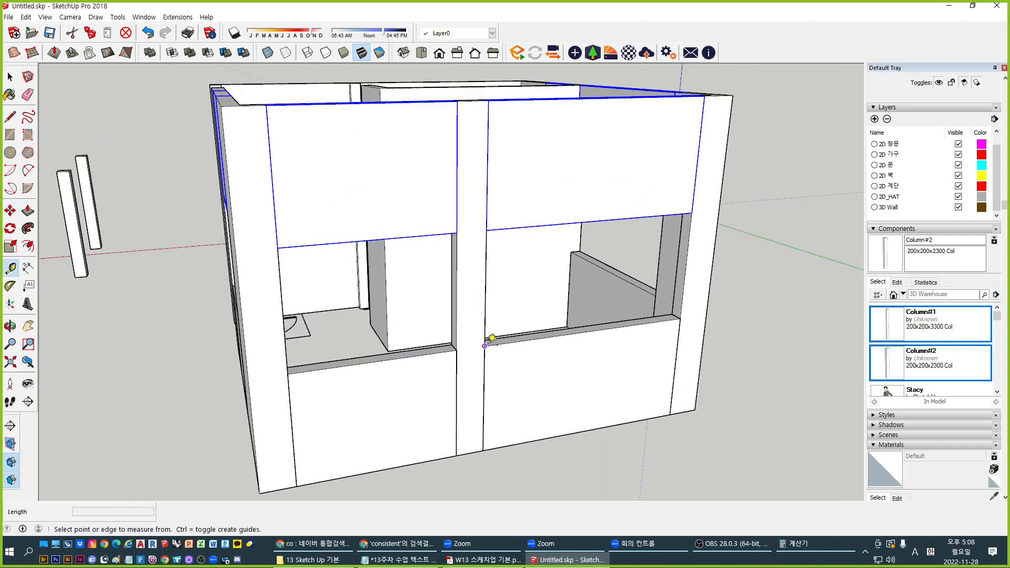
pyautogui.click(485, 224)
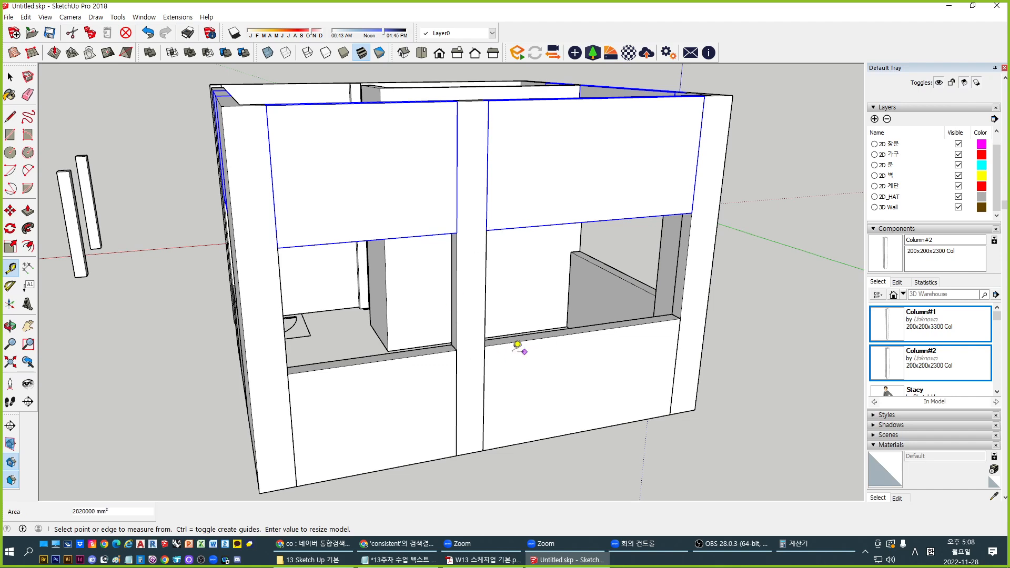
pyautogui.moveTo(521, 352); pyautogui.dragTo(408, 311, button='middle')
pyautogui.press('space')
pyautogui.moveTo(583, 341); pyautogui.dragTo(465, 289, button='middle')
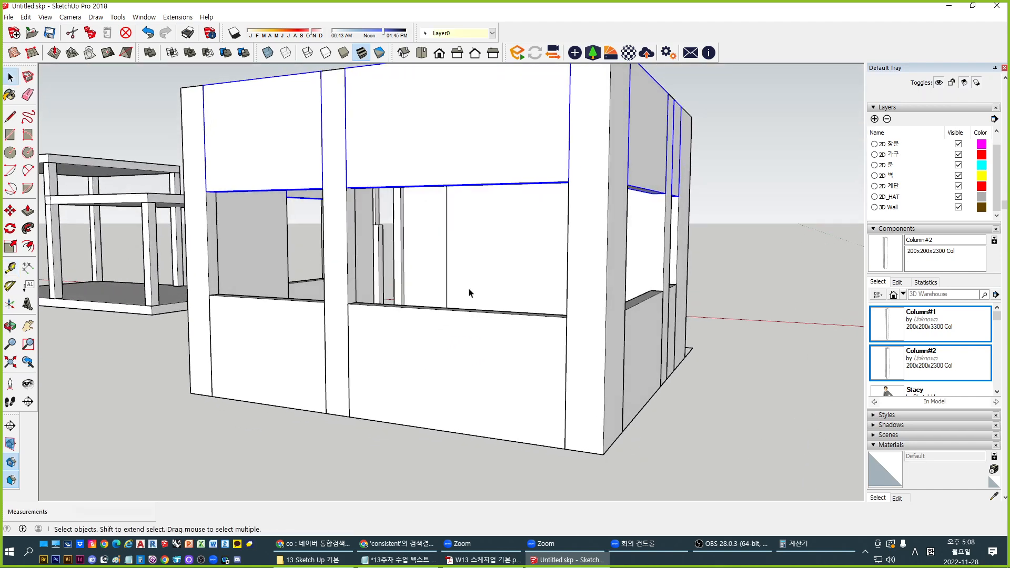
pyautogui.scroll(-3, 462, 337)
pyautogui.click(665, 373)
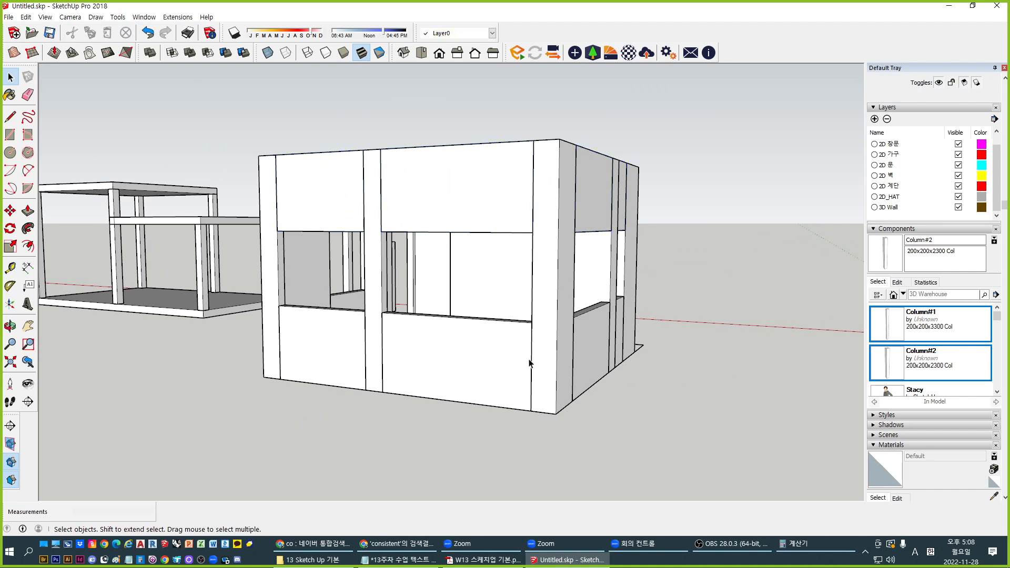
pyautogui.moveTo(427, 395); pyautogui.dragTo(451, 388, button='middle')
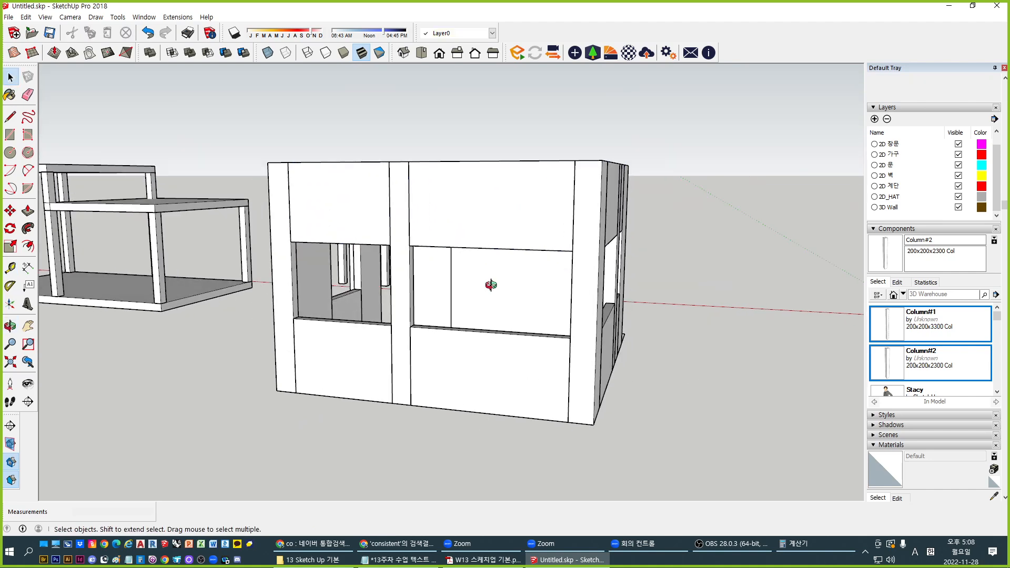
pyautogui.moveTo(491, 285); pyautogui.dragTo(466, 186, button='middle')
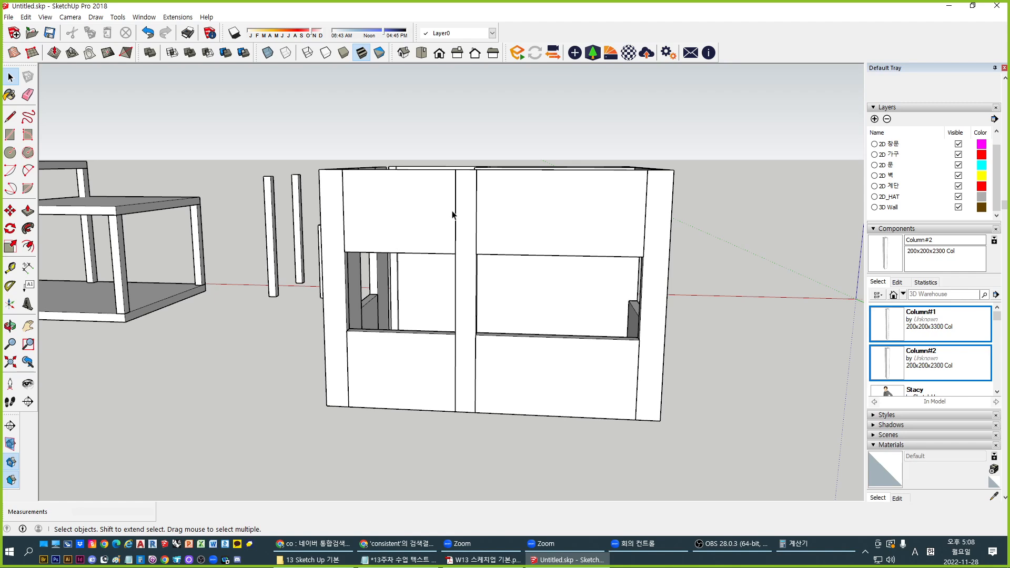
# Paint the four front wall panels with Wood > Wood Floor Dark
pyautogui.press('b')
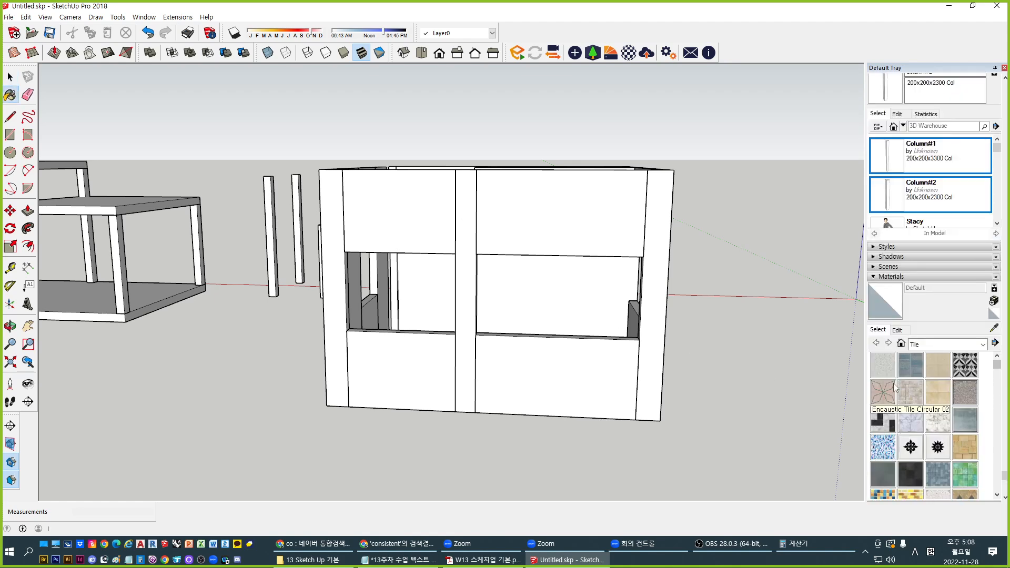
pyautogui.click(978, 346)
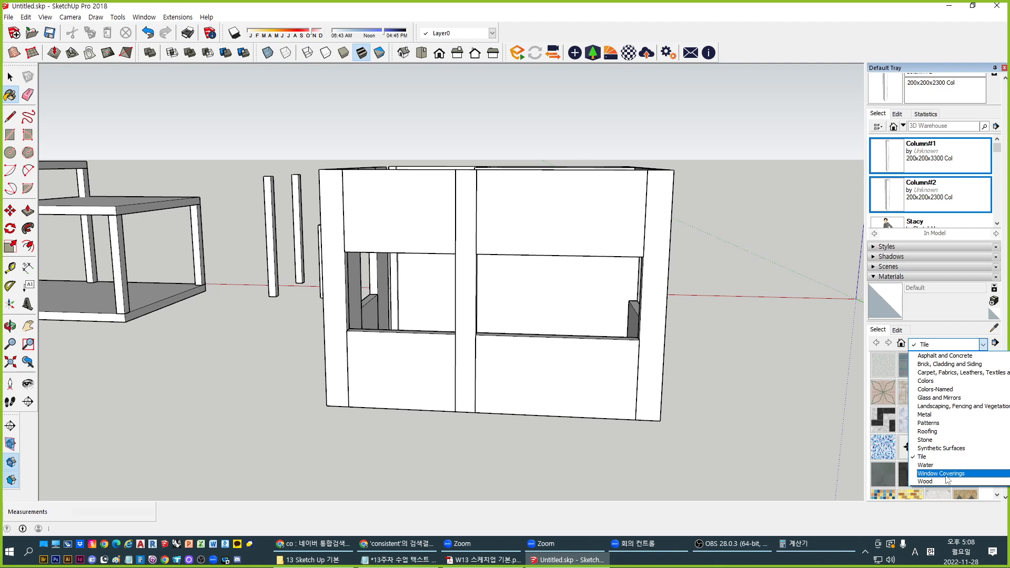
pyautogui.click(926, 481)
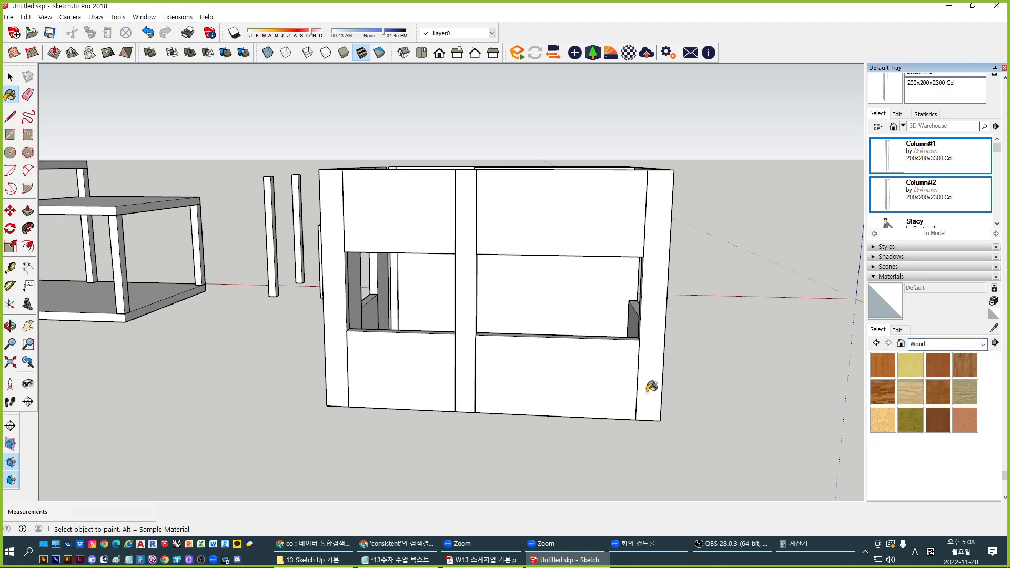
pyautogui.moveTo(649, 386); pyautogui.dragTo(725, 383, button='middle')
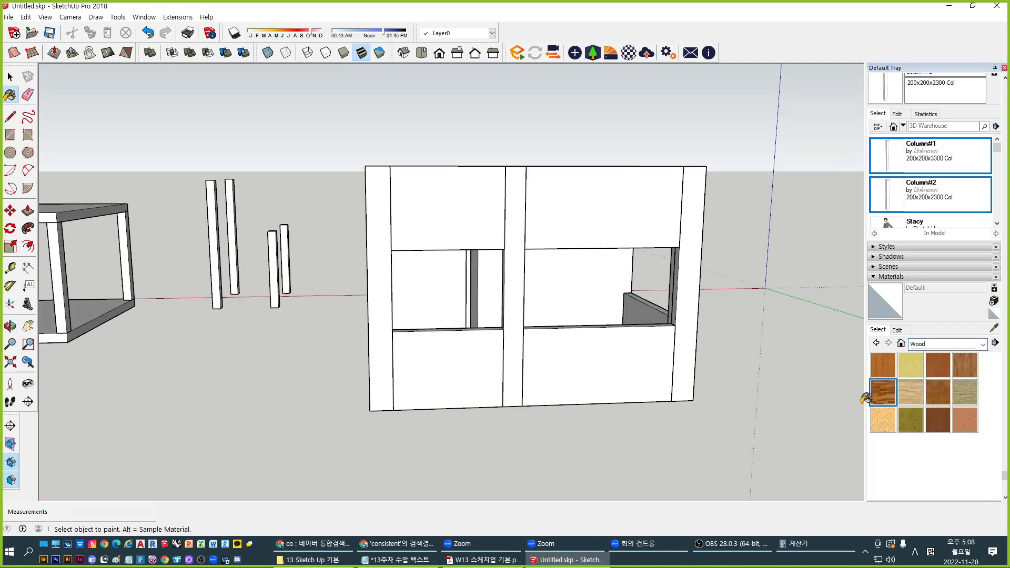
pyautogui.click(882, 392)
pyautogui.moveTo(605, 432)
pyautogui.mouseDown(button='middle')
pyautogui.moveTo(500, 432)
pyautogui.moveTo(419, 412)
pyautogui.moveTo(463, 389)
pyautogui.mouseUp(button='middle')
pyautogui.click(471, 381)
pyautogui.click(455, 237)
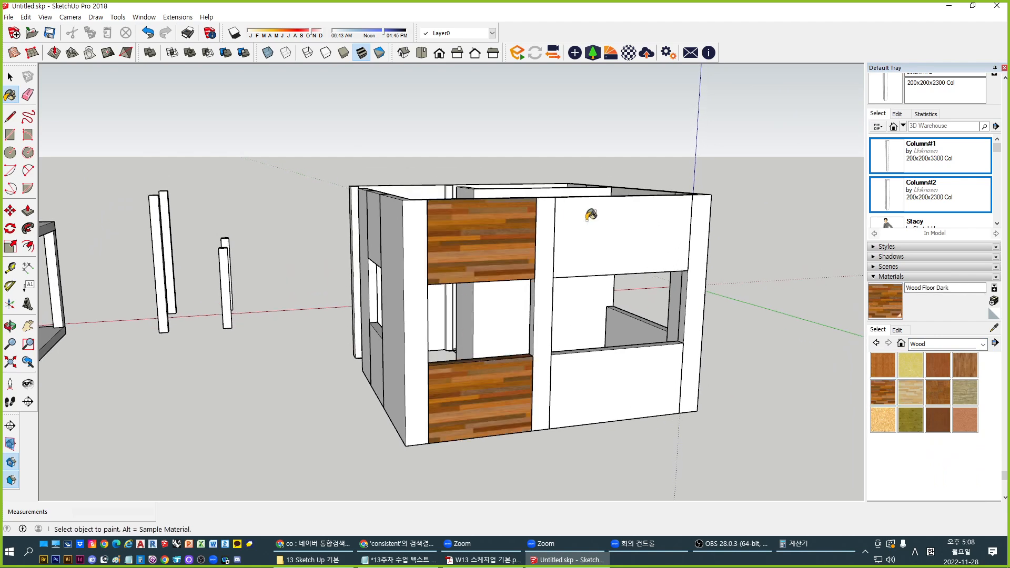
pyautogui.click(591, 216)
pyautogui.click(624, 409)
# Paint the side and end wall panels Wood Floor Dark as well
pyautogui.moveTo(714, 331); pyautogui.dragTo(327, 383, button='middle')
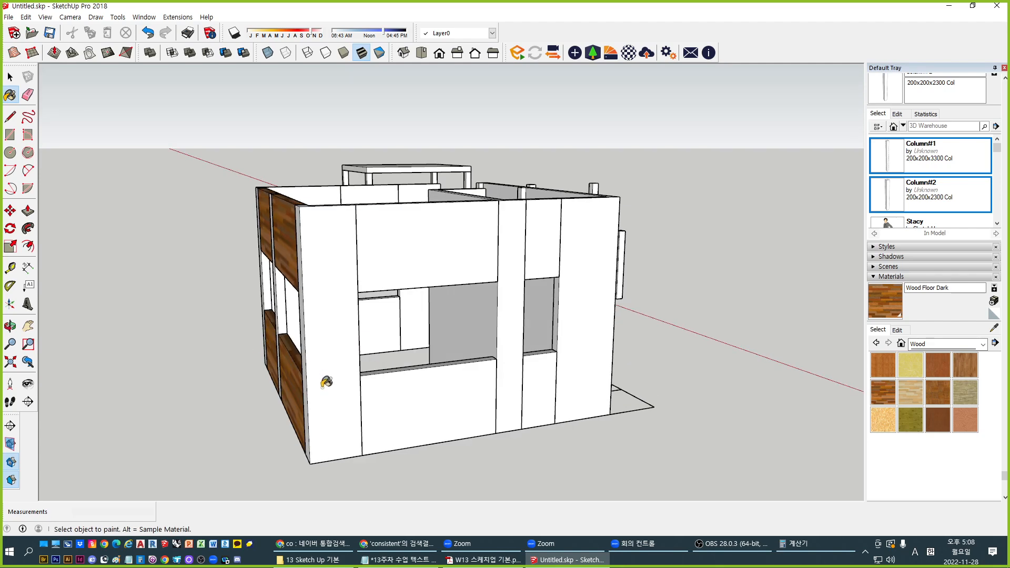
pyautogui.click(441, 397)
pyautogui.click(444, 253)
pyautogui.click(534, 239)
pyautogui.click(545, 389)
pyautogui.moveTo(183, 388); pyautogui.dragTo(684, 377, button='middle')
pyautogui.moveTo(206, 377); pyautogui.dragTo(441, 368, button='middle')
pyautogui.click(372, 250)
pyautogui.click(374, 385)
pyautogui.press('space')
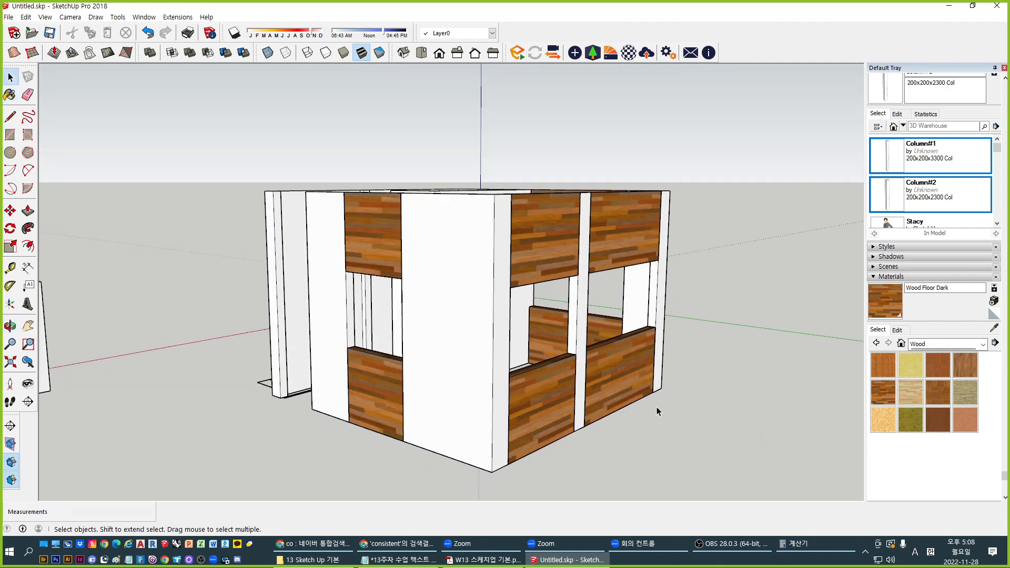
# Paint the posts and white wall faces with Stone > Carrera Marble
pyautogui.click(982, 344)
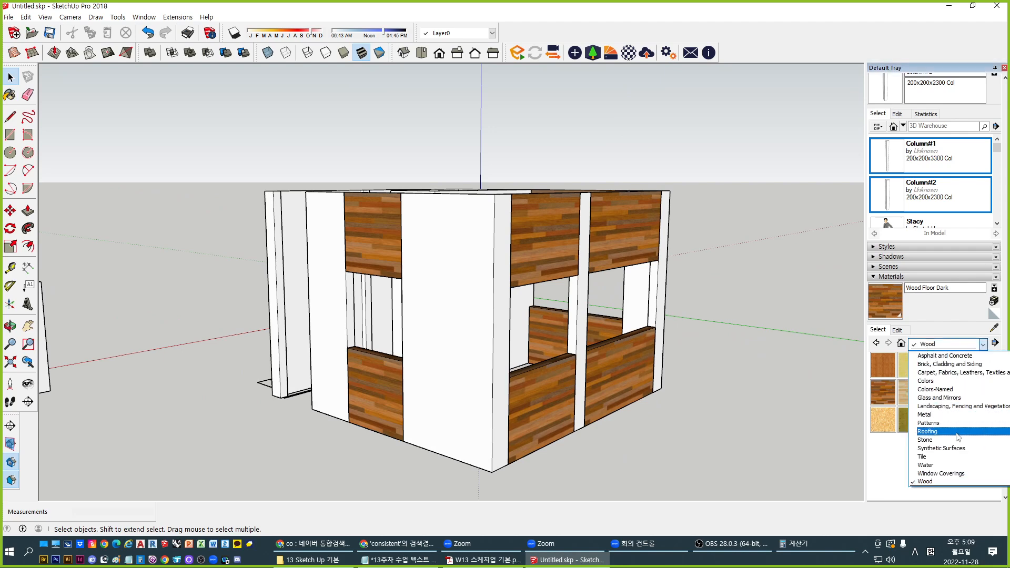
pyautogui.click(939, 440)
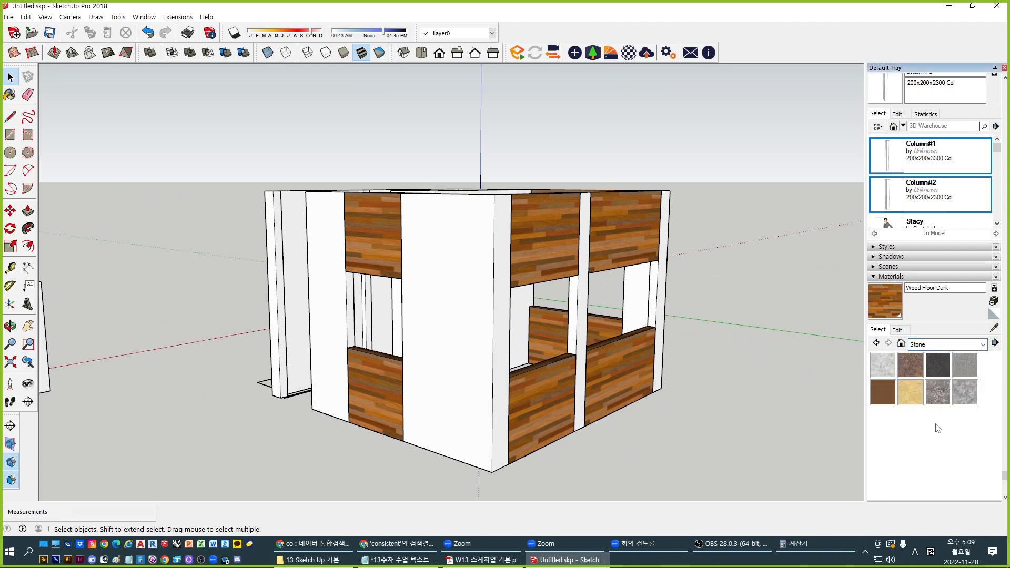
pyautogui.click(882, 364)
pyautogui.click(463, 347)
pyautogui.click(336, 320)
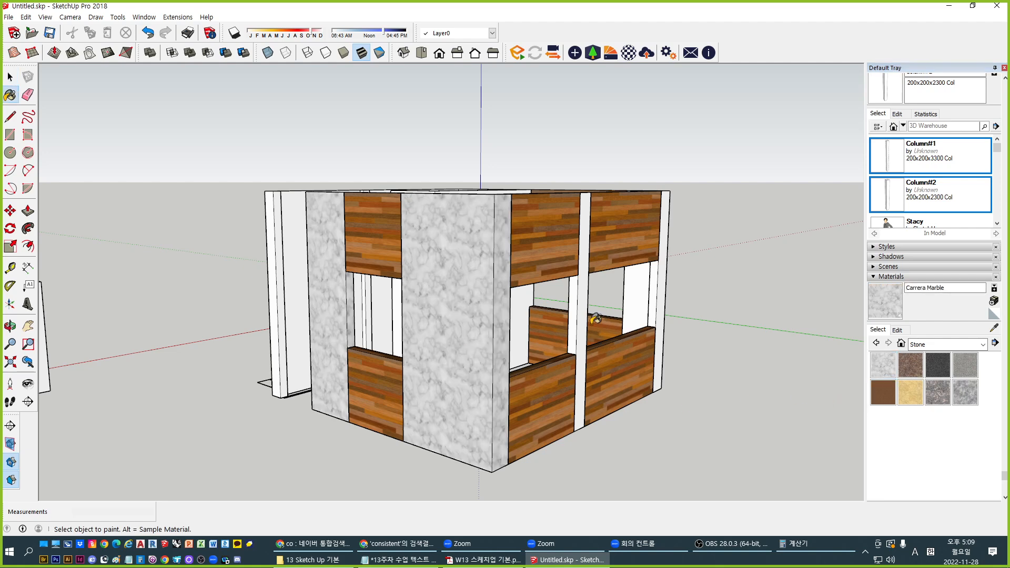
pyautogui.click(583, 318)
pyautogui.moveTo(583, 317); pyautogui.dragTo(569, 377, button='middle')
pyautogui.click(620, 361)
pyautogui.moveTo(625, 358); pyautogui.dragTo(447, 346, button='middle')
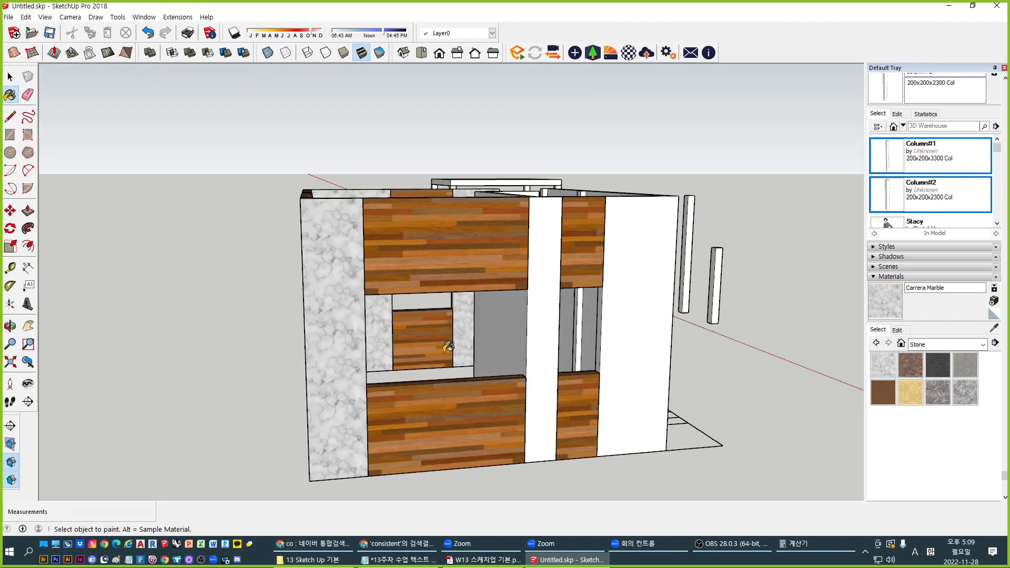
pyautogui.click(542, 319)
pyautogui.click(653, 315)
pyautogui.moveTo(654, 314)
pyautogui.mouseDown(button='middle')
pyautogui.moveTo(658, 295)
pyautogui.moveTo(638, 335)
pyautogui.moveTo(789, 329)
pyautogui.mouseUp(button='middle')
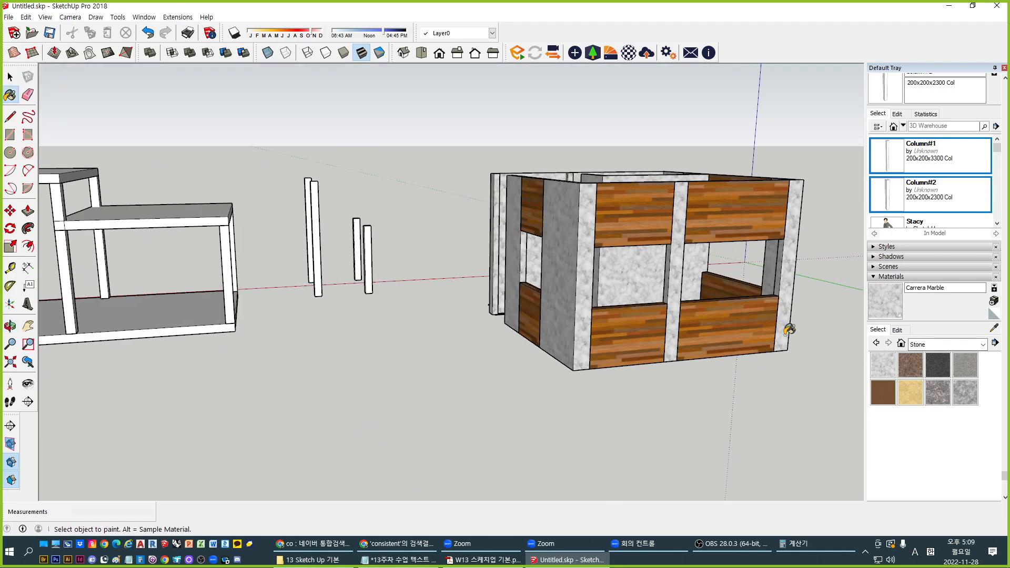
pyautogui.press('space')
# Box-select the whole painted box and start moving a copy of it
pyautogui.moveTo(421, 282); pyautogui.dragTo(515, 382, button='middle')
pyautogui.keyDown('shift'); pyautogui.moveTo(569, 311); pyautogui.dragTo(463, 284, button='middle'); pyautogui.keyUp('shift')
pyautogui.scroll(-3, 462, 284)
pyautogui.moveTo(333, 96)
pyautogui.mouseDown()
pyautogui.moveTo(462, 269)
pyautogui.moveTo(641, 440)
pyautogui.mouseUp()
pyautogui.moveTo(410, 315); pyautogui.dragTo(496, 302, button='middle')
pyautogui.press('m')
pyautogui.press('ctrl')
pyautogui.click(432, 383)
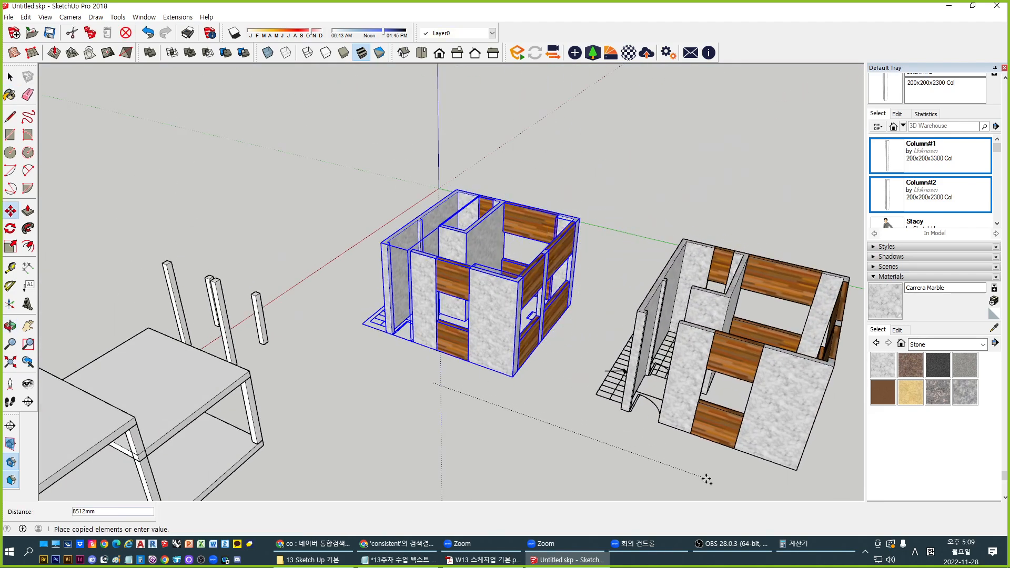
# Delete the marble walls and columns standing over the floor plan
pyautogui.moveTo(599, 385); pyautogui.dragTo(690, 287, button='middle')
pyautogui.scroll(3, 604, 300)
pyautogui.scroll(-3, 627, 364)
pyautogui.scroll(2, 533, 246)
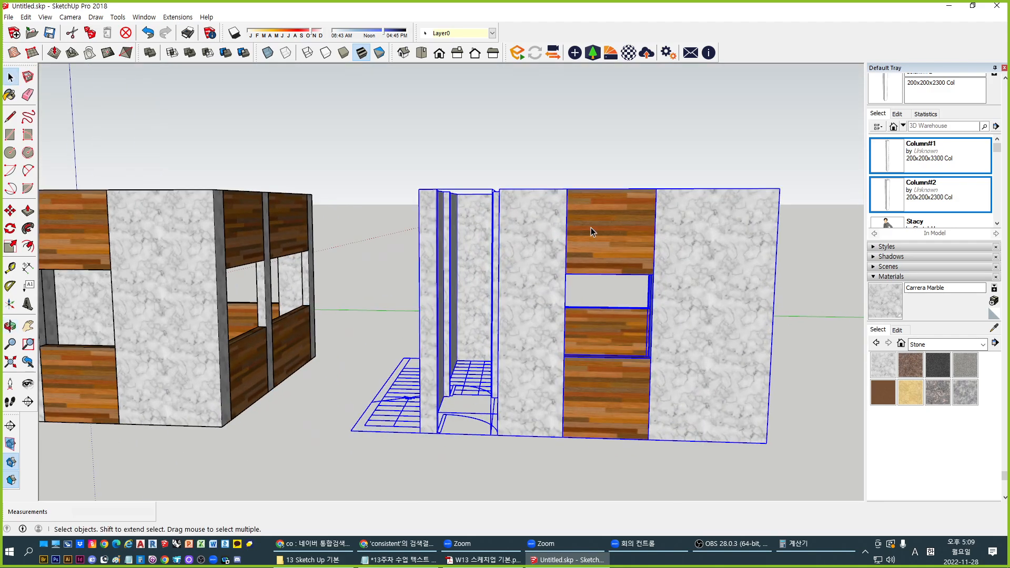
pyautogui.moveTo(694, 321); pyautogui.dragTo(870, 322, button='middle')
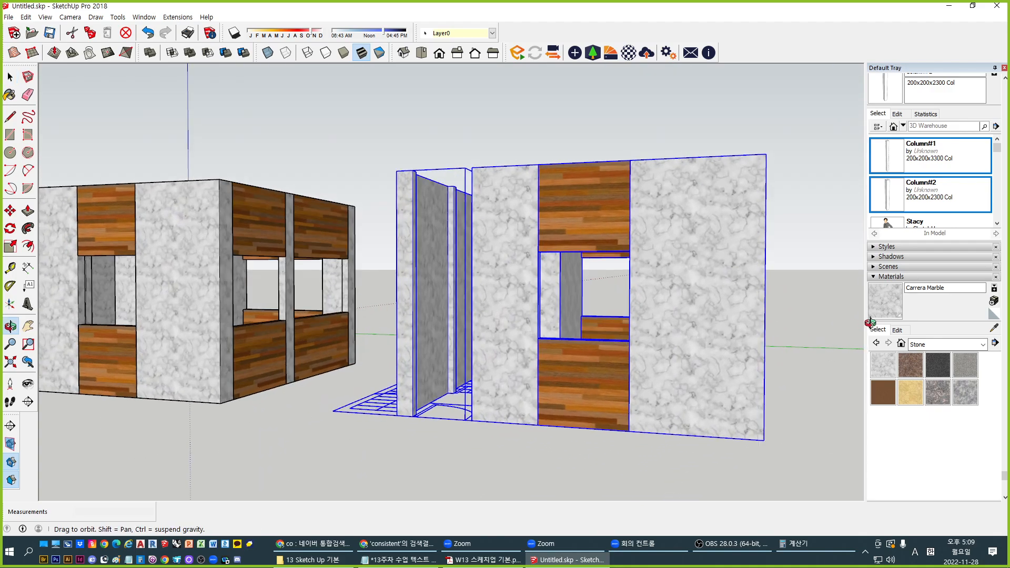
pyautogui.moveTo(744, 297); pyautogui.dragTo(708, 316, button='middle')
pyautogui.click(757, 261)
pyautogui.moveTo(609, 271); pyautogui.dragTo(315, 186)
pyautogui.press('Delete')
# Delete the remaining wood walls and look down onto the bare floor plan
pyautogui.moveTo(322, 193); pyautogui.dragTo(745, 390, button='middle')
pyautogui.moveTo(756, 342); pyautogui.dragTo(399, 277)
pyautogui.press('Delete')
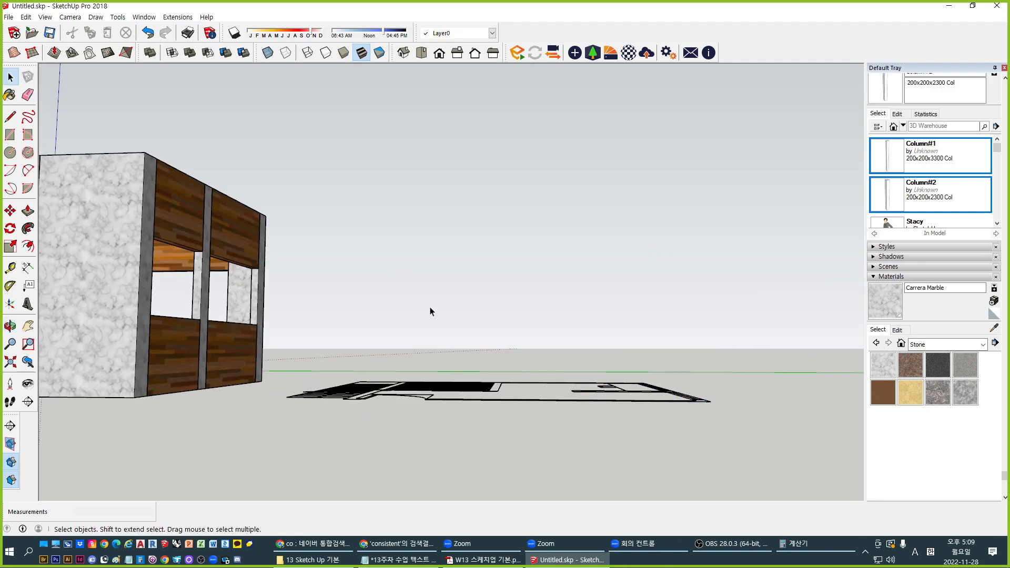
pyautogui.moveTo(432, 313); pyautogui.dragTo(454, 400, button='middle')
pyautogui.moveTo(444, 315); pyautogui.dragTo(492, 358, button='middle')
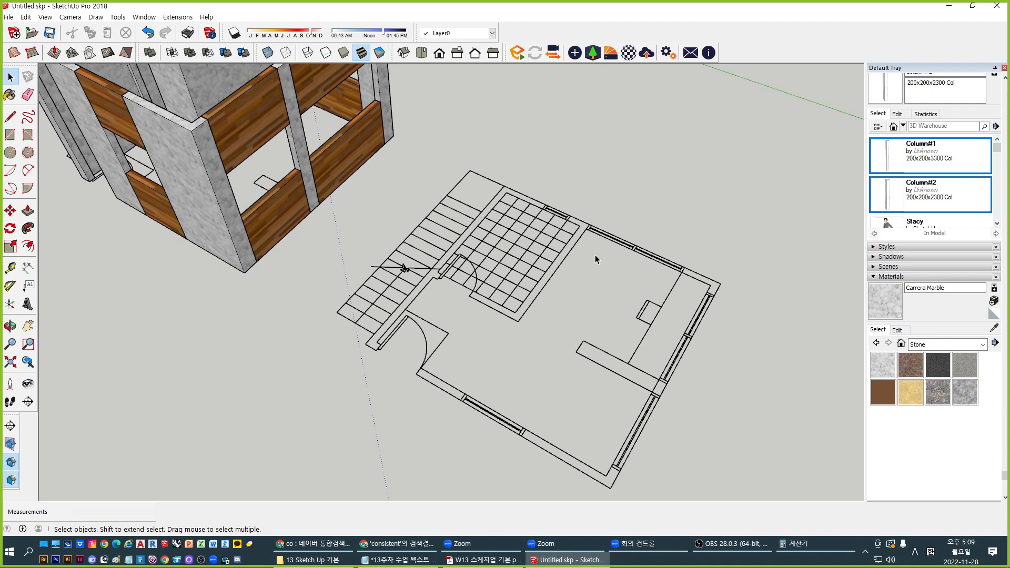
pyautogui.moveTo(461, 377); pyautogui.dragTo(521, 381, button='middle')
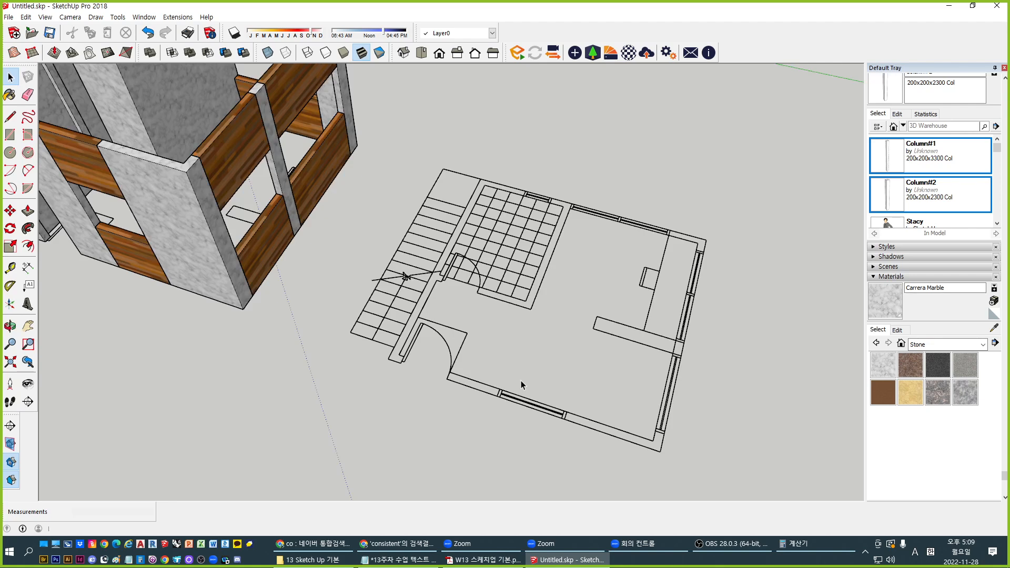
pyautogui.scroll(2, 414, 370)
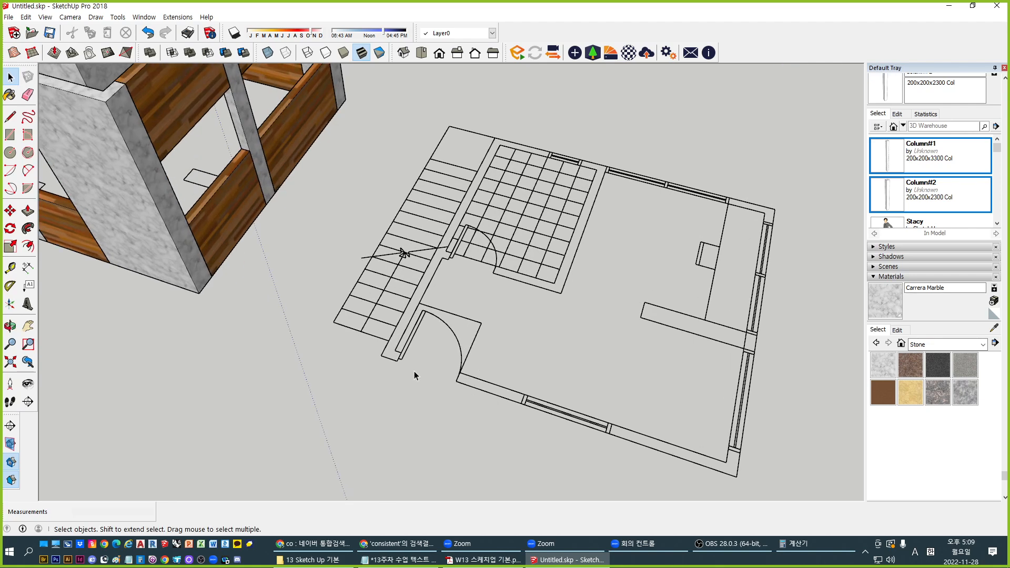
pyautogui.scroll(3, 441, 369)
# Measure the floor plan's bottom wall doorway with Tape Measure (950mm)
pyautogui.scroll(1, 489, 374)
pyautogui.press('t')
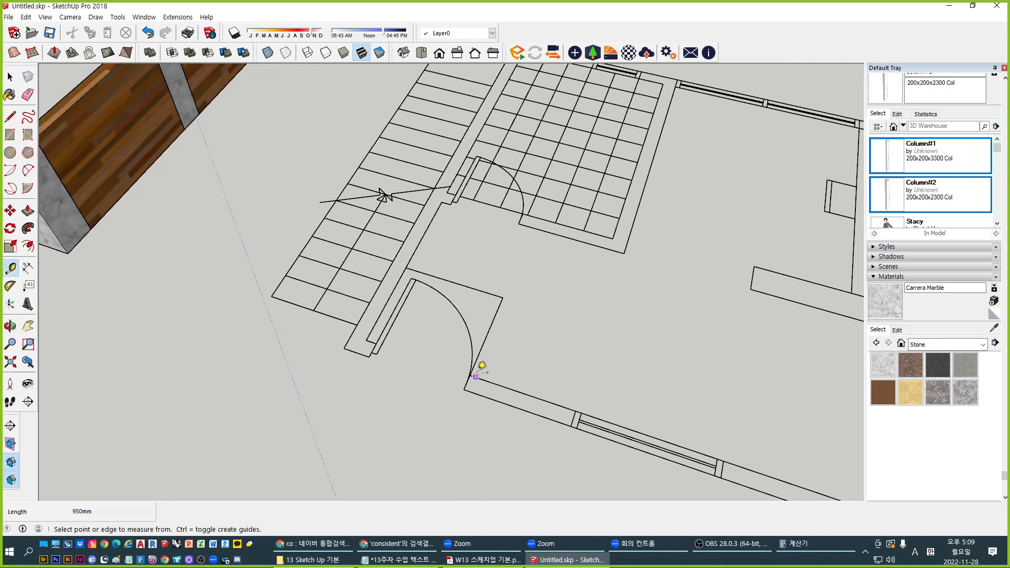
pyautogui.click(549, 403)
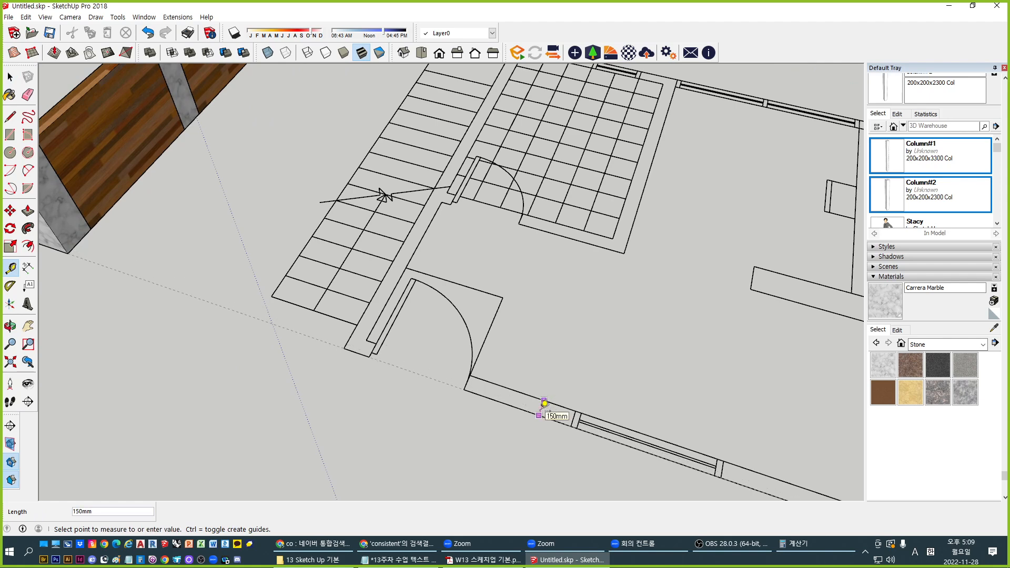
pyautogui.press('space')
pyautogui.scroll(-2, 245, 331)
# Draw a rectangle from the wall end to the plan's outer corner
pyautogui.press('r')
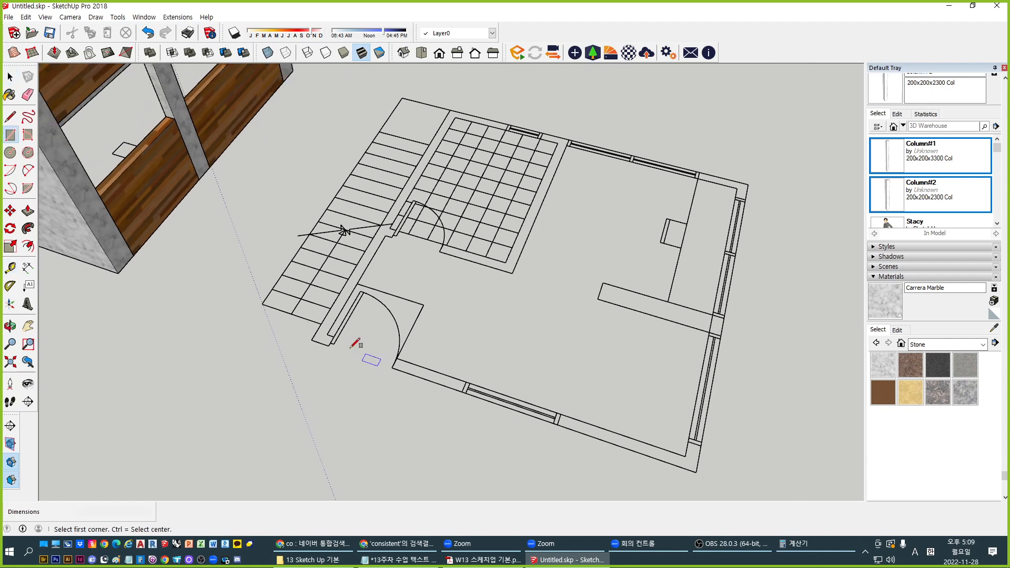
pyautogui.click(311, 340)
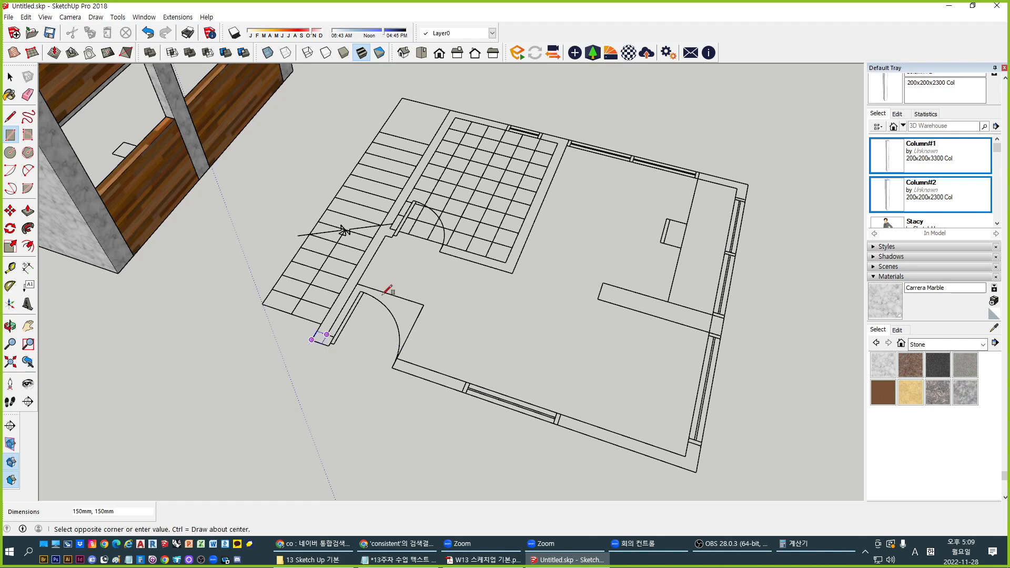
pyautogui.click(748, 184)
pyautogui.press('space')
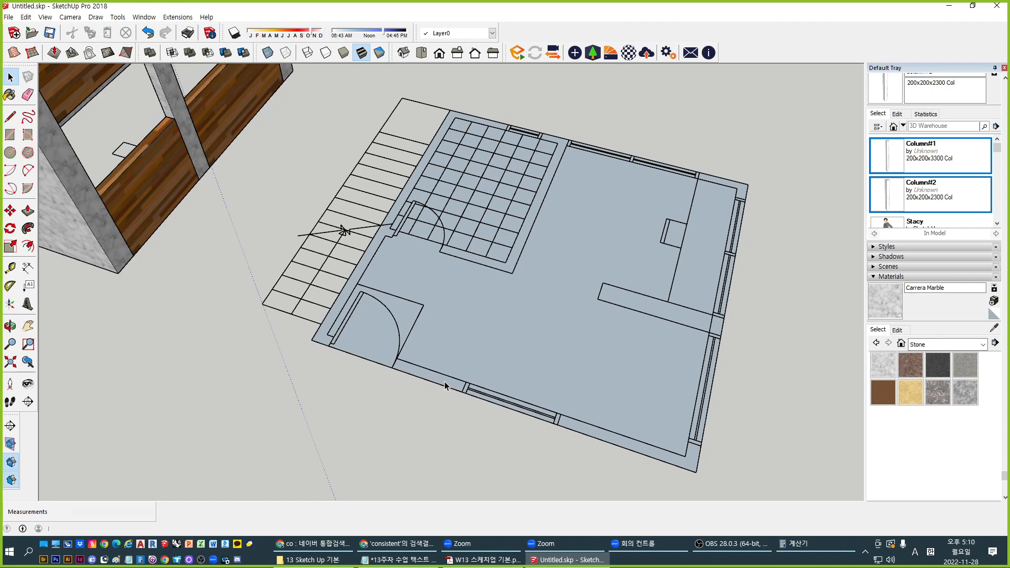
# Push/Pull the rectangle up toward the neighbouring building's height, about 6083mm
pyautogui.moveTo(444, 381); pyautogui.dragTo(508, 370, button='middle')
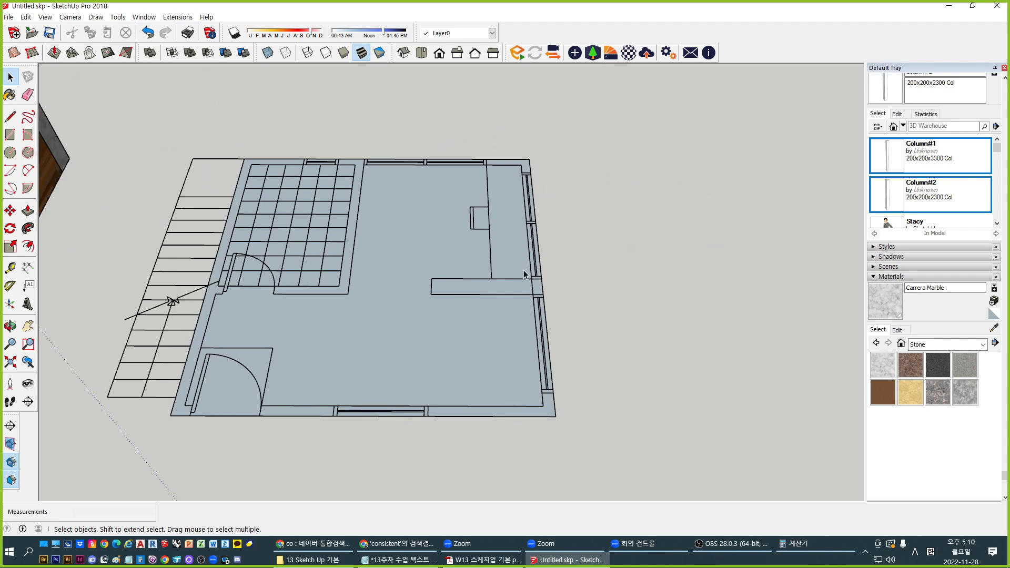
pyautogui.moveTo(526, 193); pyautogui.dragTo(458, 384, button='middle')
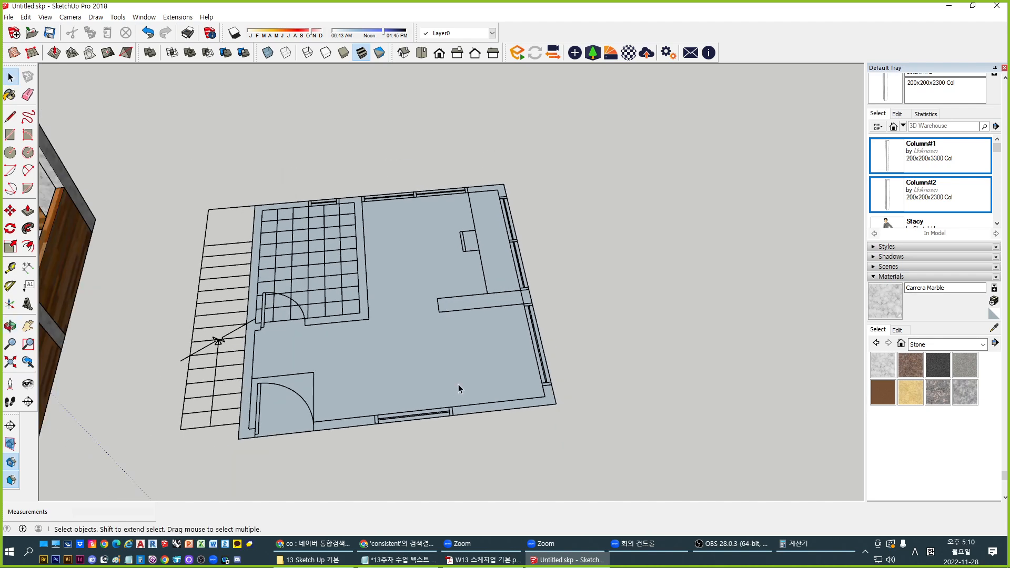
pyautogui.press('p')
pyautogui.moveTo(458, 392); pyautogui.dragTo(465, 310)
pyautogui.keyDown('shift'); pyautogui.moveTo(363, 298); pyautogui.dragTo(541, 300, button='middle'); pyautogui.keyUp('shift')
# Fix the block's height, group the whole block, and open the group for editing
pyautogui.scroll(-1, 400, 303)
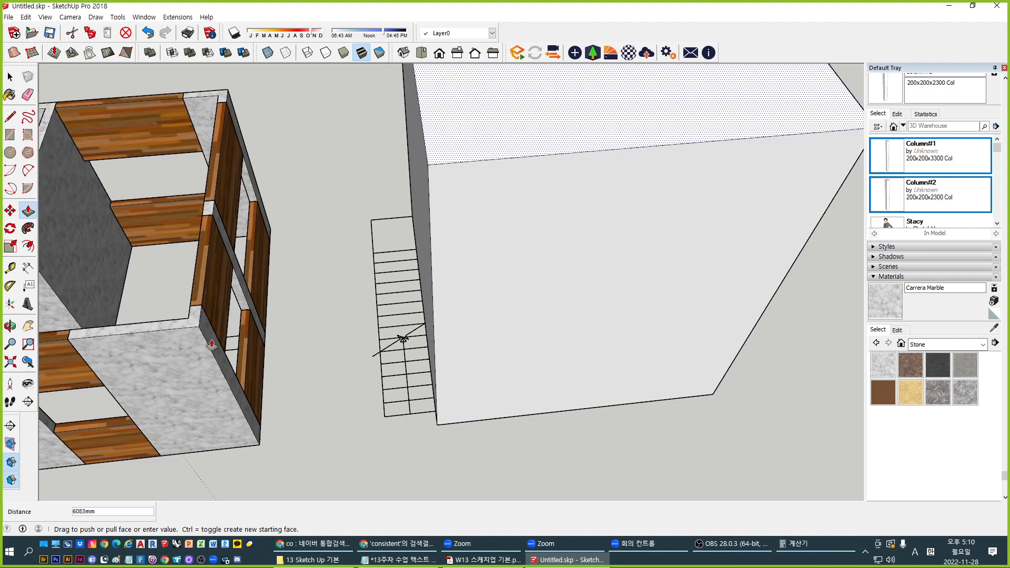
pyautogui.click(200, 327)
pyautogui.press('space')
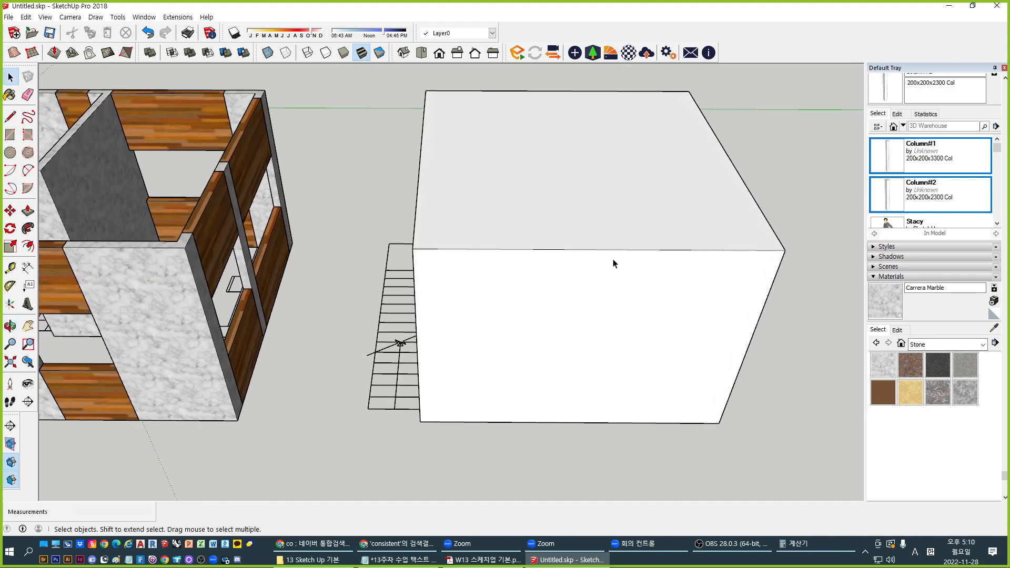
pyautogui.moveTo(647, 264); pyautogui.dragTo(522, 223, button='middle')
pyautogui.tripleClick(522, 226)
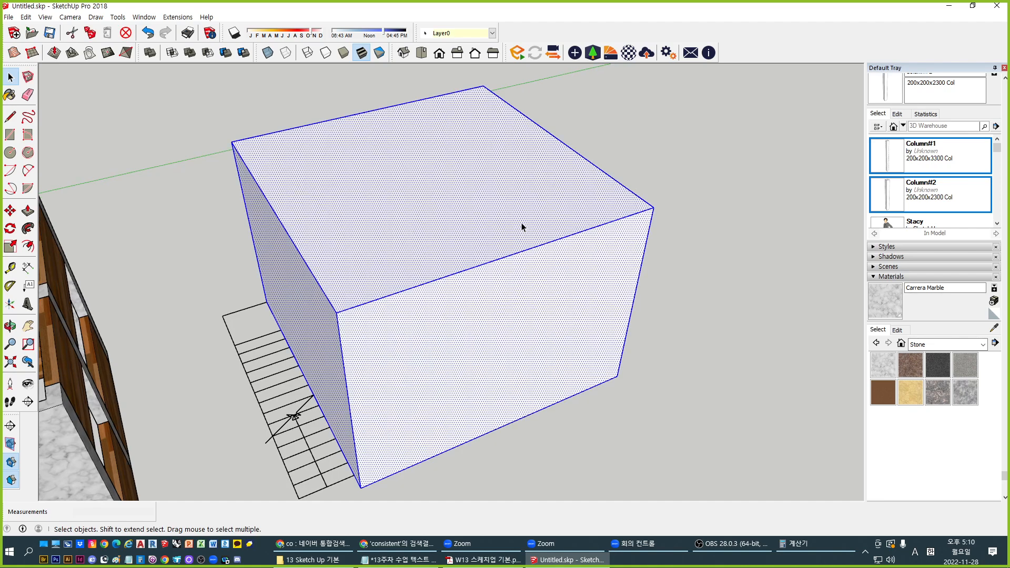
pyautogui.hotkey('ctrl', 'g')
pyautogui.doubleClick(503, 277)
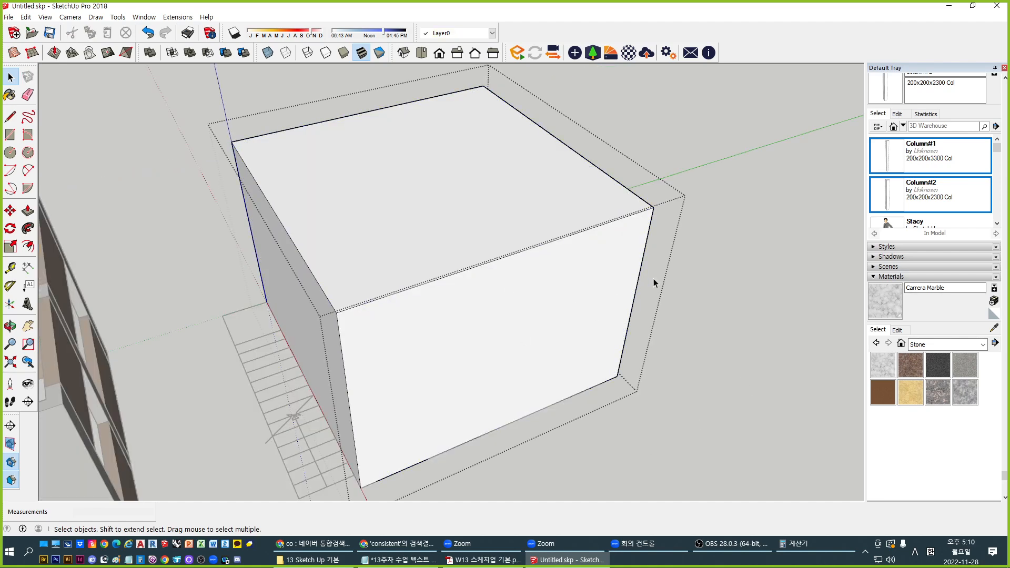
# Offset the block's top face inward to set the wall thickness
pyautogui.scroll(5, 634, 260)
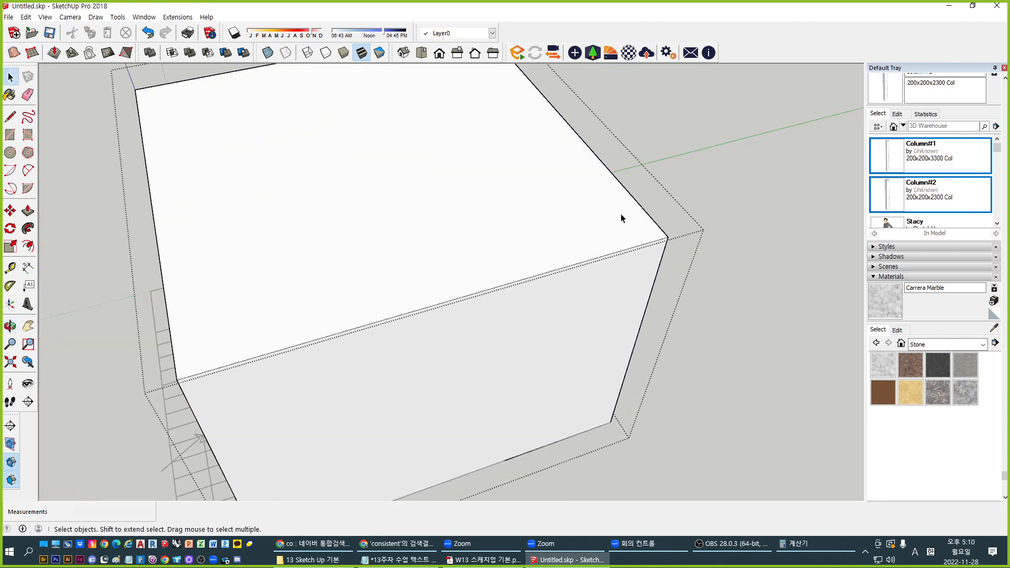
pyautogui.press('f')
pyautogui.click(632, 209)
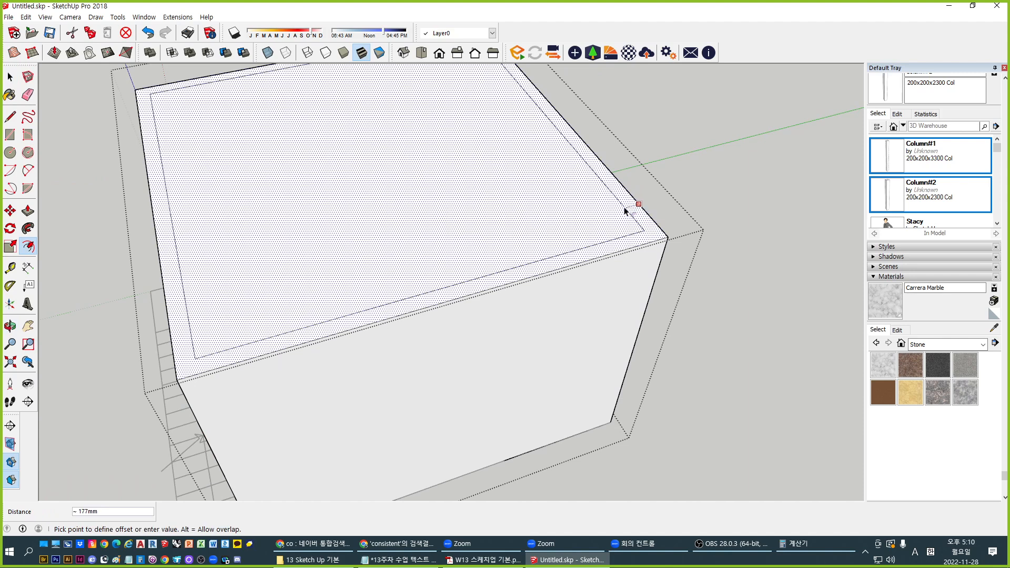
pyautogui.click(631, 212)
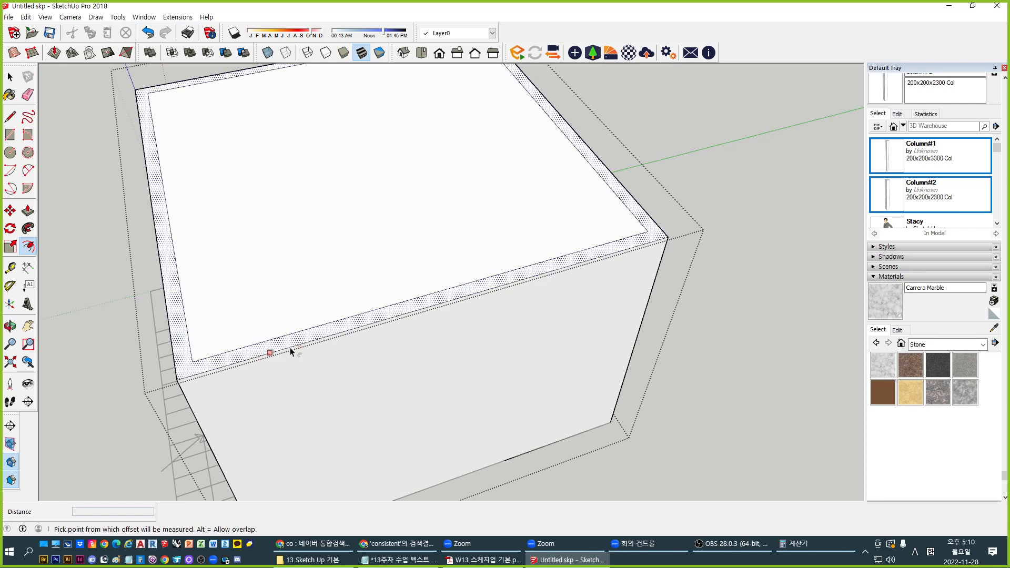
pyautogui.moveTo(403, 313); pyautogui.dragTo(474, 268, button='middle')
# Push the inset top face down 3600mm to hollow the block, then inspect it
pyautogui.press('p')
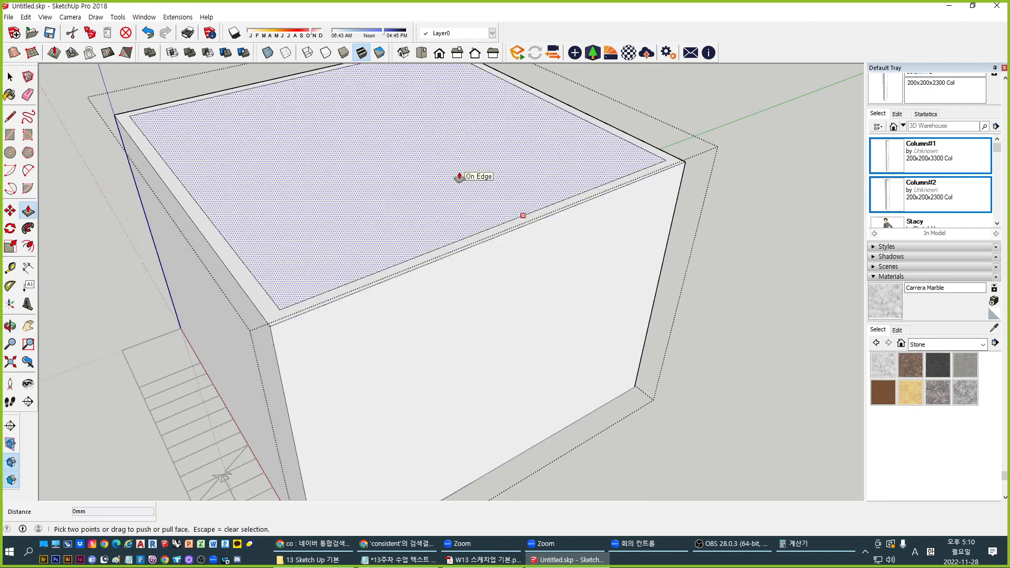
pyautogui.click(505, 158)
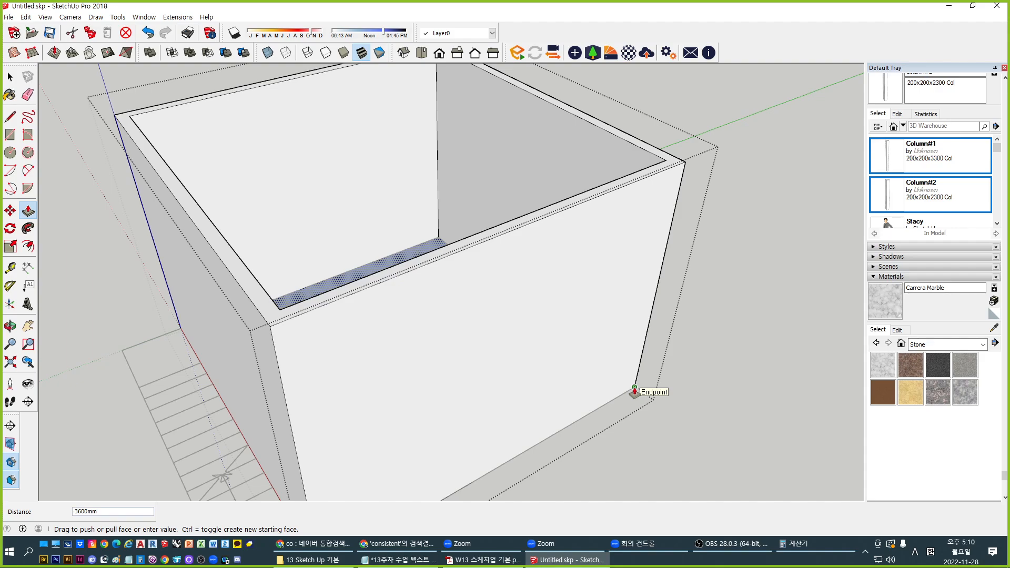
pyautogui.click(635, 393)
pyautogui.moveTo(635, 393); pyautogui.dragTo(378, 136, button='middle')
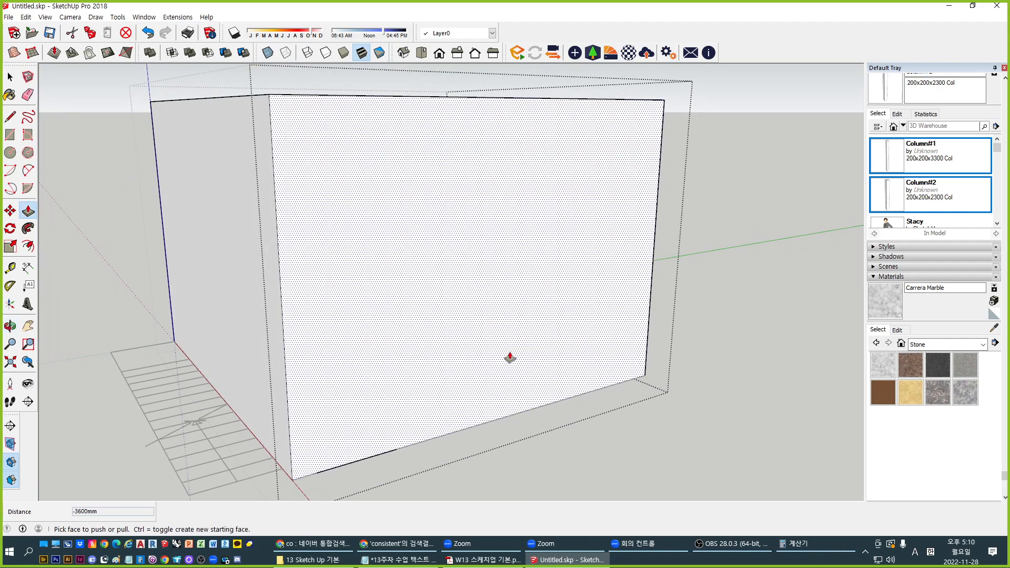
pyautogui.moveTo(509, 356); pyautogui.dragTo(302, 97, button='middle')
pyautogui.press('space')
pyautogui.click(600, 392)
pyautogui.moveTo(599, 392); pyautogui.dragTo(575, 228, button='middle')
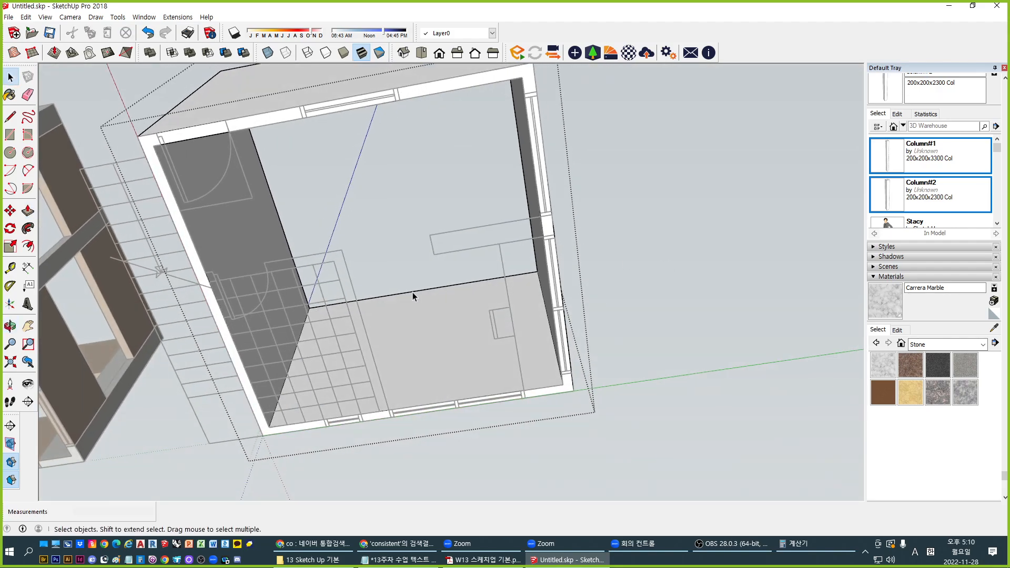
pyautogui.moveTo(412, 293); pyautogui.dragTo(462, 325, button='middle')
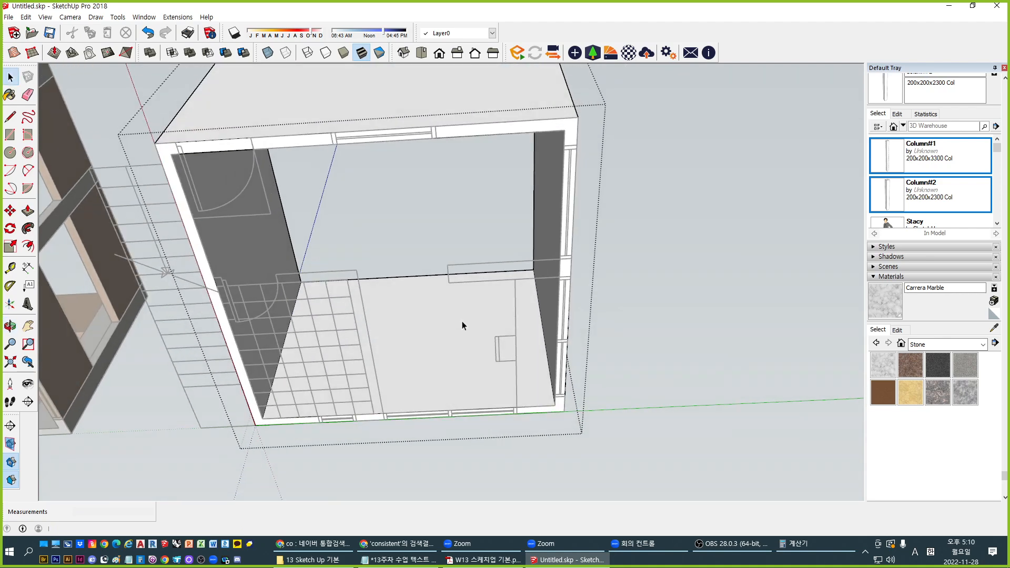
pyautogui.moveTo(668, 283); pyautogui.dragTo(512, 259, button='middle')
# Paint the hollowed block Carrera Marble and orbit to compare it with the first box
pyautogui.scroll(-1, 511, 259)
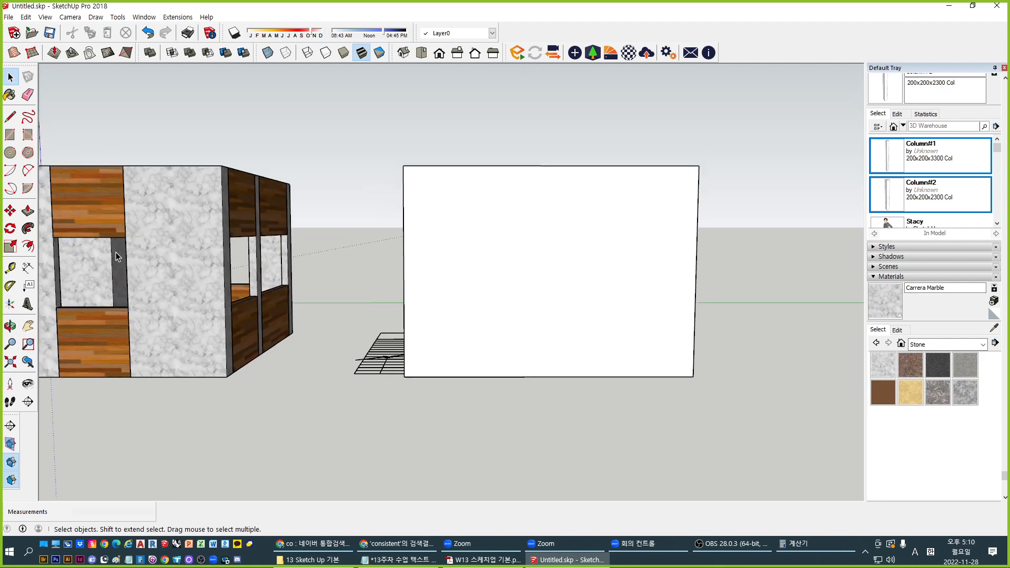
pyautogui.press('b')
pyautogui.click(536, 273)
pyautogui.press('space')
pyautogui.moveTo(482, 403); pyautogui.dragTo(354, 323, button='middle')
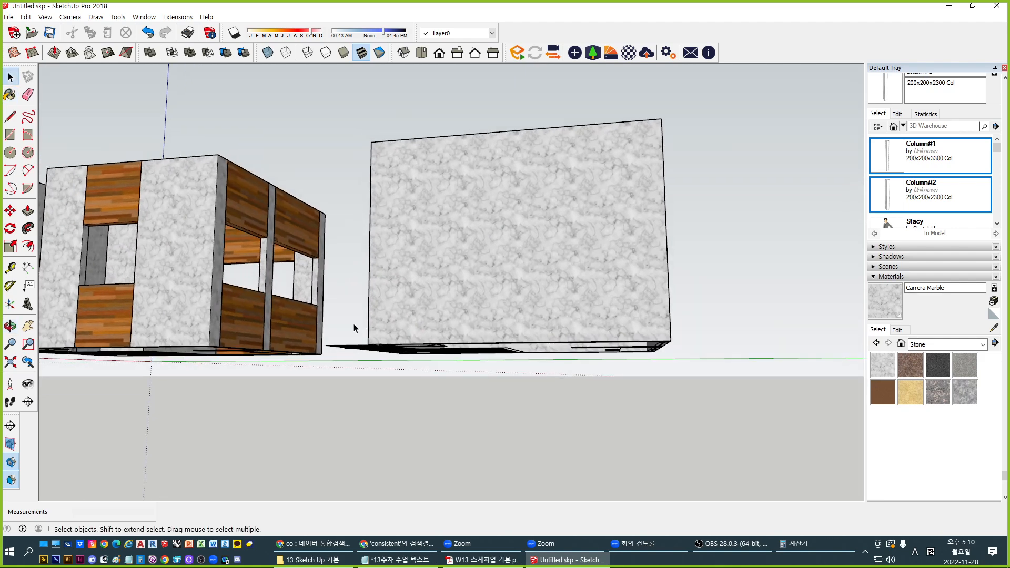
pyautogui.moveTo(453, 285); pyautogui.dragTo(545, 236, button='middle')
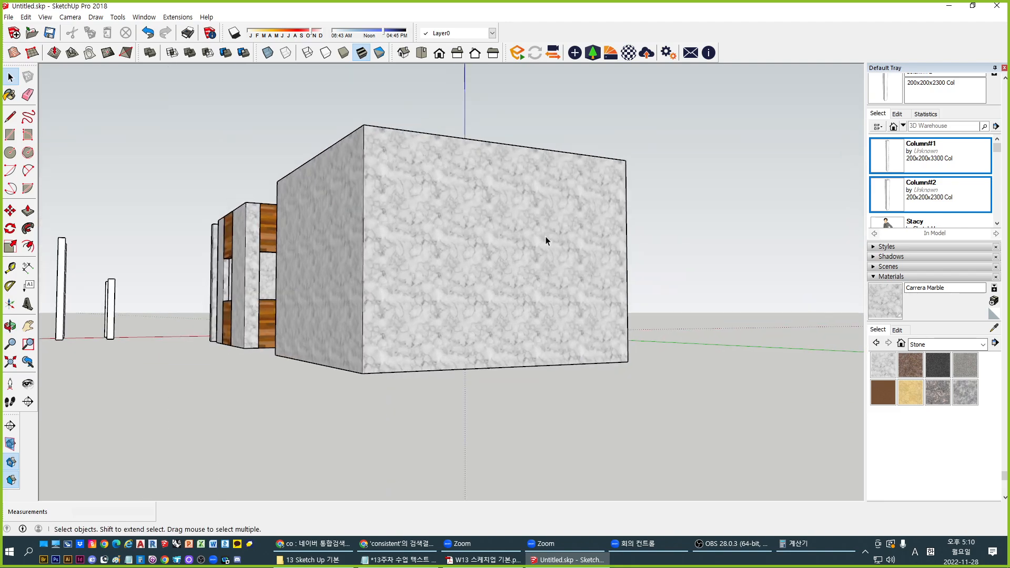
pyautogui.moveTo(445, 303); pyautogui.dragTo(591, 327, button='middle')
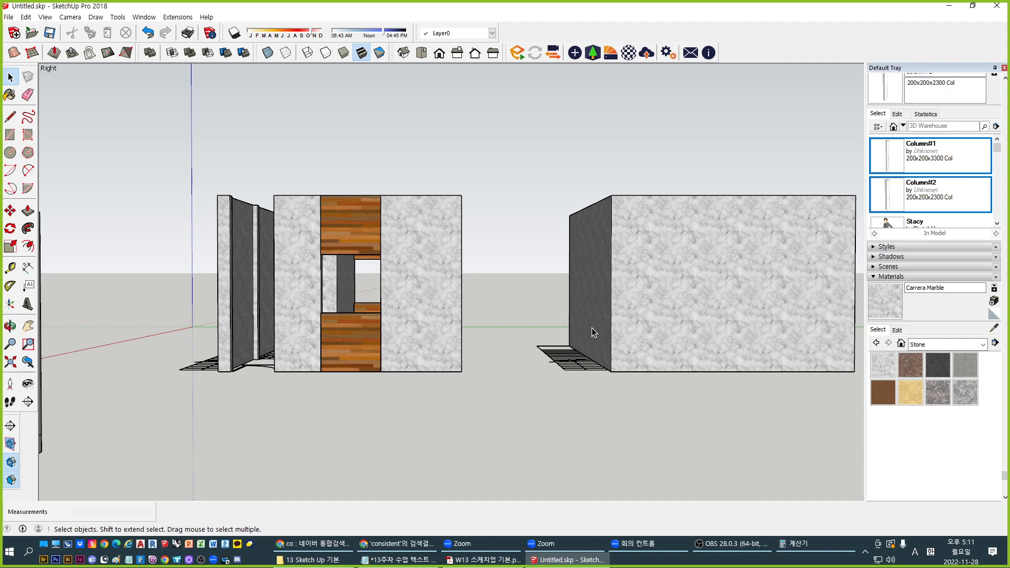
pyautogui.moveTo(466, 300); pyautogui.dragTo(323, 243, button='middle')
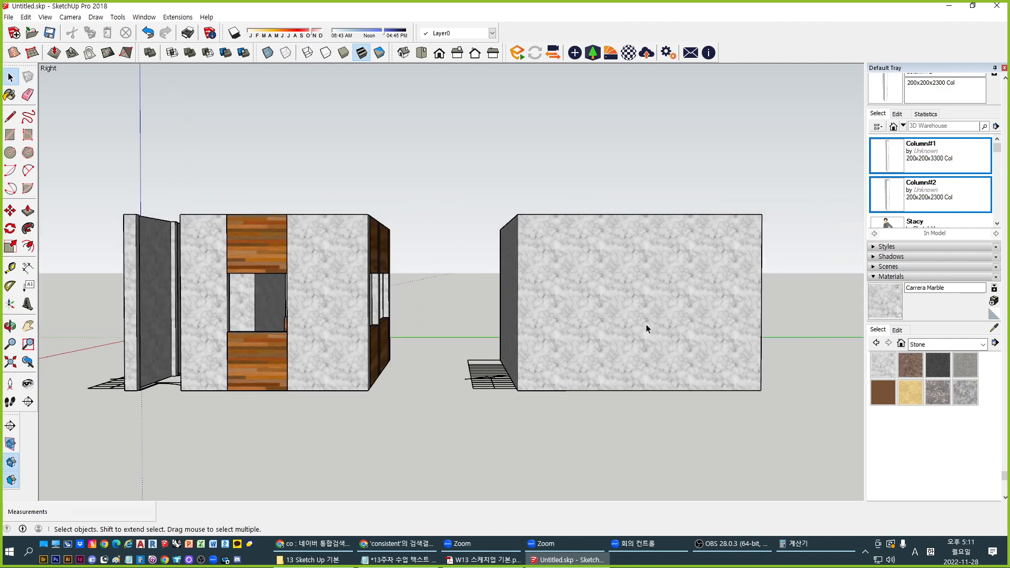
pyautogui.moveTo(647, 329); pyautogui.dragTo(467, 345, button='middle')
pyautogui.moveTo(325, 323); pyautogui.dragTo(453, 352, button='middle')
pyautogui.scroll(3, 532, 299)
# Draw two vertical lines up the marble box's wall, from its lower edge to its top edge
pyautogui.click(531, 310)
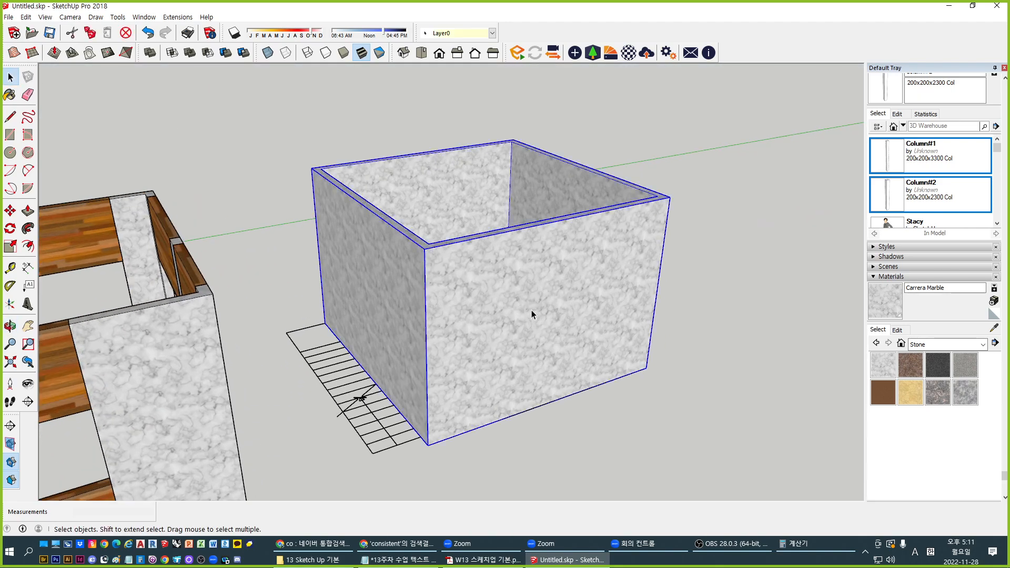
pyautogui.moveTo(531, 311); pyautogui.dragTo(541, 271, button='middle')
pyautogui.scroll(4, 534, 373)
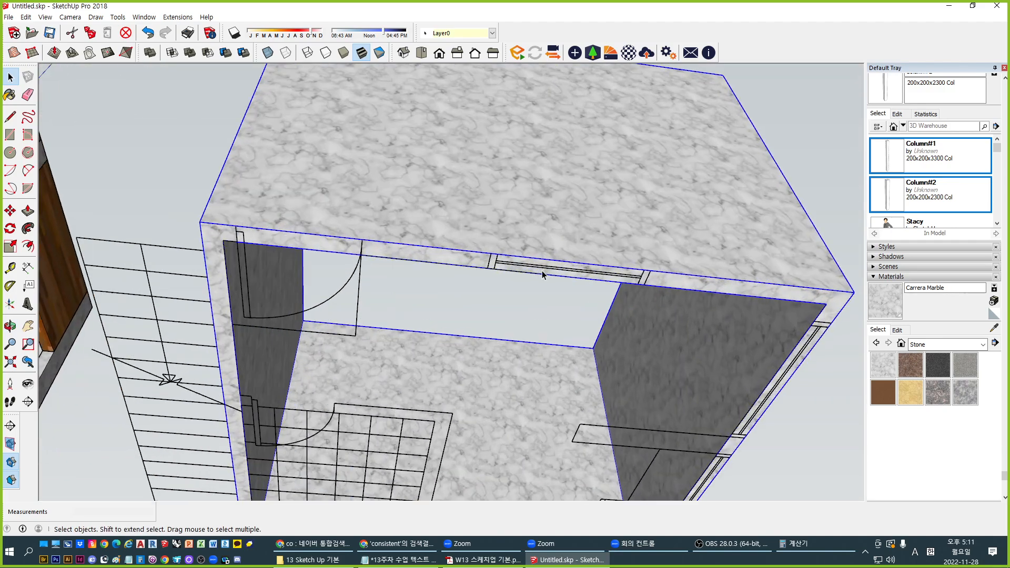
pyautogui.scroll(1, 542, 271)
pyautogui.scroll(-6, 492, 269)
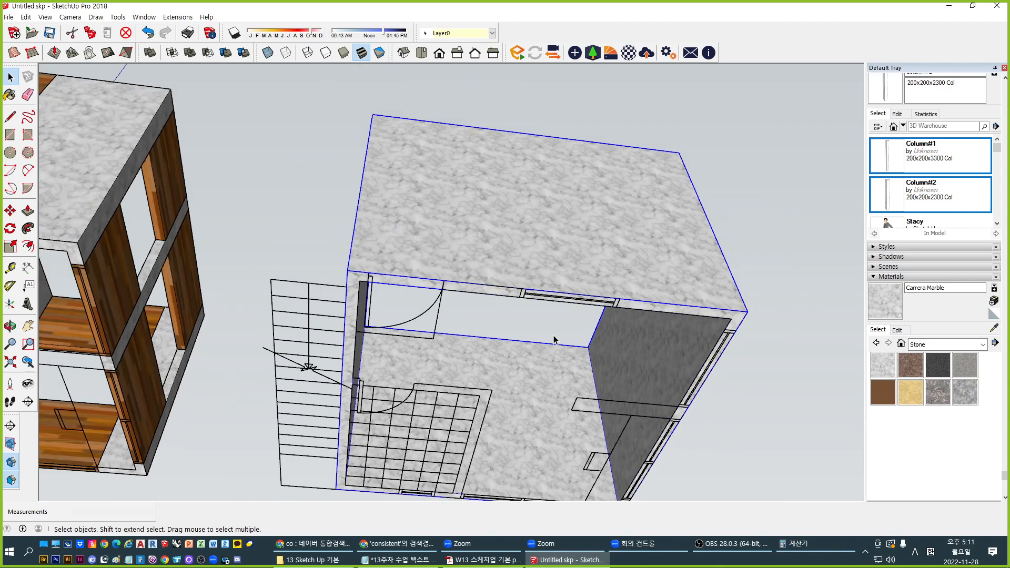
pyautogui.moveTo(121, 230); pyautogui.dragTo(166, 243, button='middle')
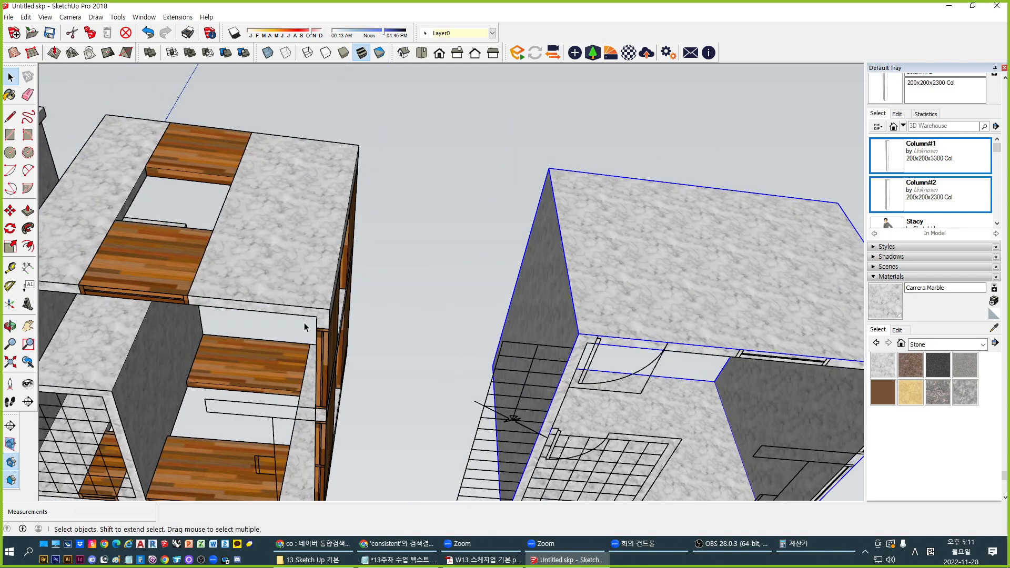
pyautogui.keyDown('shift'); pyautogui.moveTo(663, 331); pyautogui.dragTo(599, 314, button='middle'); pyautogui.keyUp('shift')
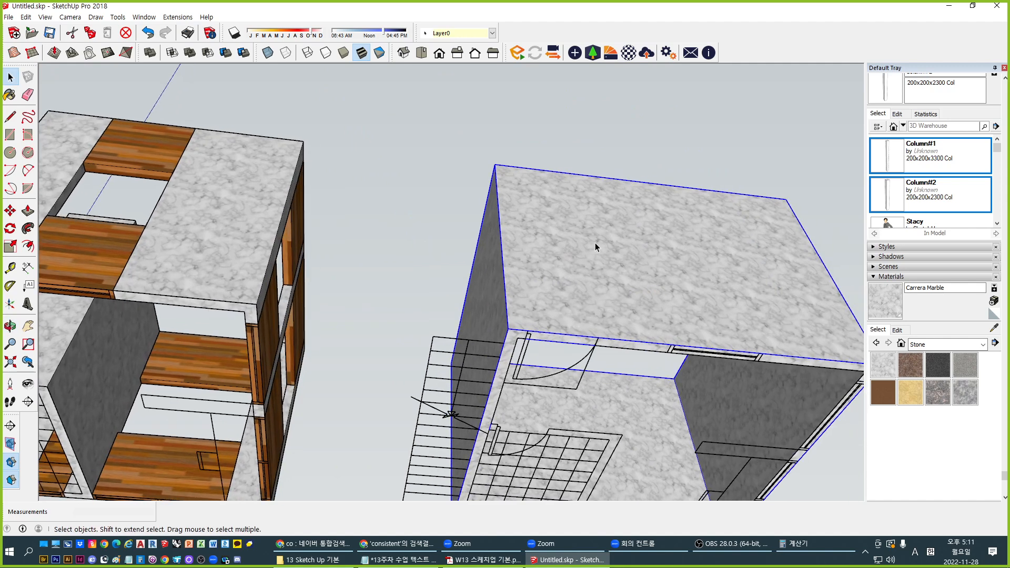
pyautogui.press('l')
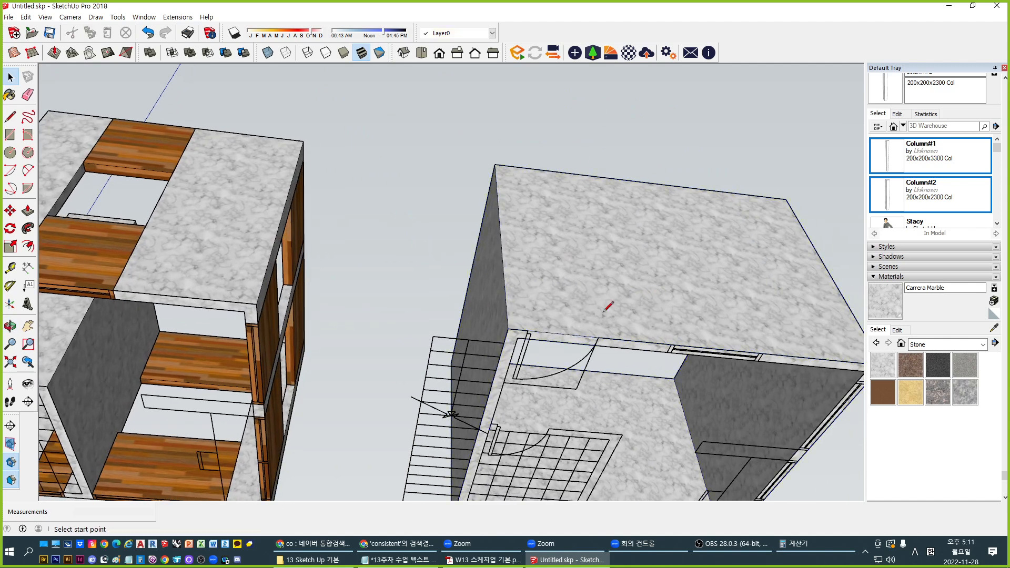
pyautogui.click(672, 344)
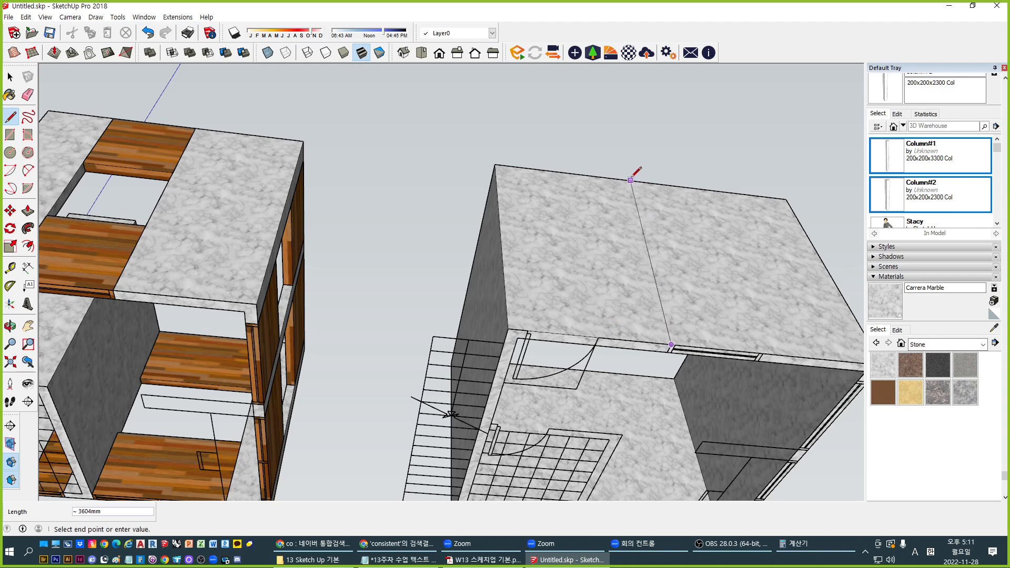
pyautogui.click(621, 179)
pyautogui.press('space')
pyautogui.doubleClick(577, 249)
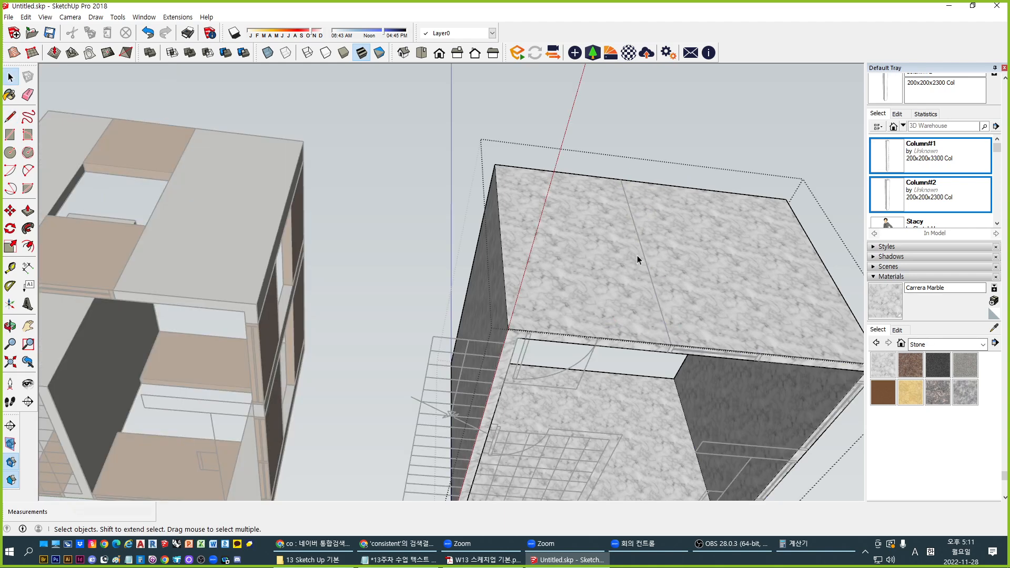
pyautogui.press('Escape')
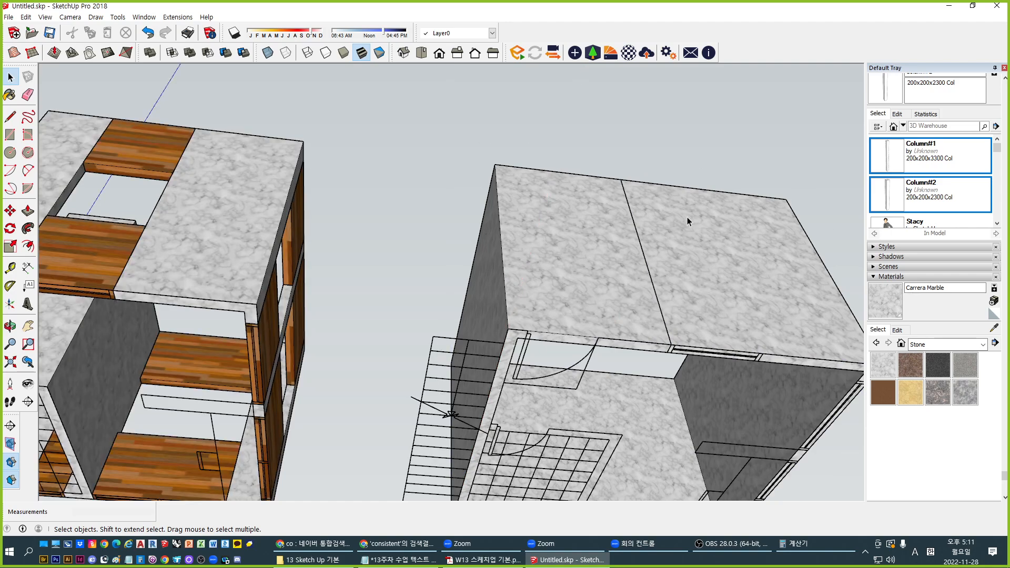
pyautogui.keyDown('shift'); pyautogui.moveTo(679, 274); pyautogui.dragTo(536, 272, button='middle'); pyautogui.keyUp('shift')
pyautogui.press('l')
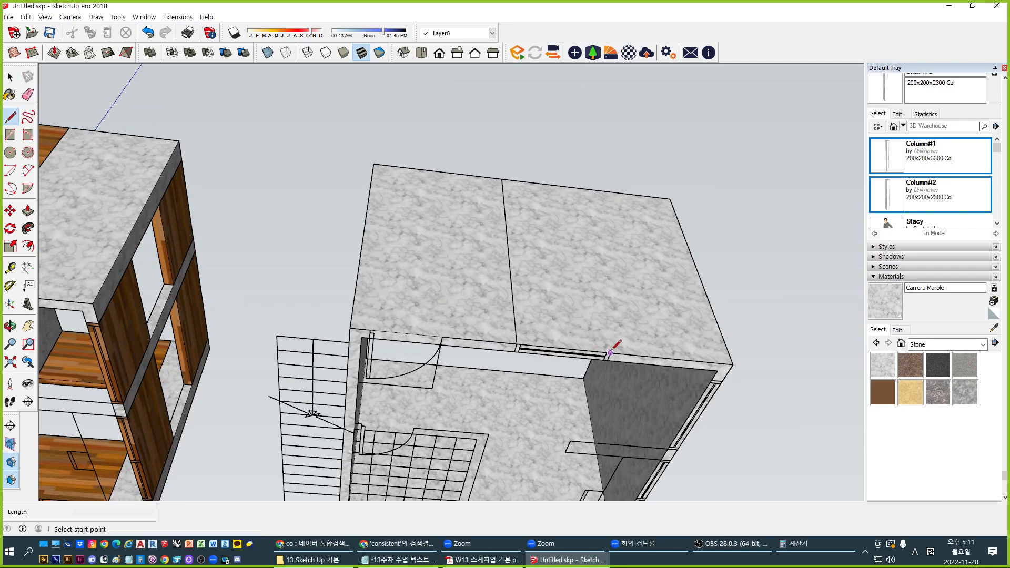
pyautogui.click(611, 353)
pyautogui.click(574, 187)
pyautogui.press('space')
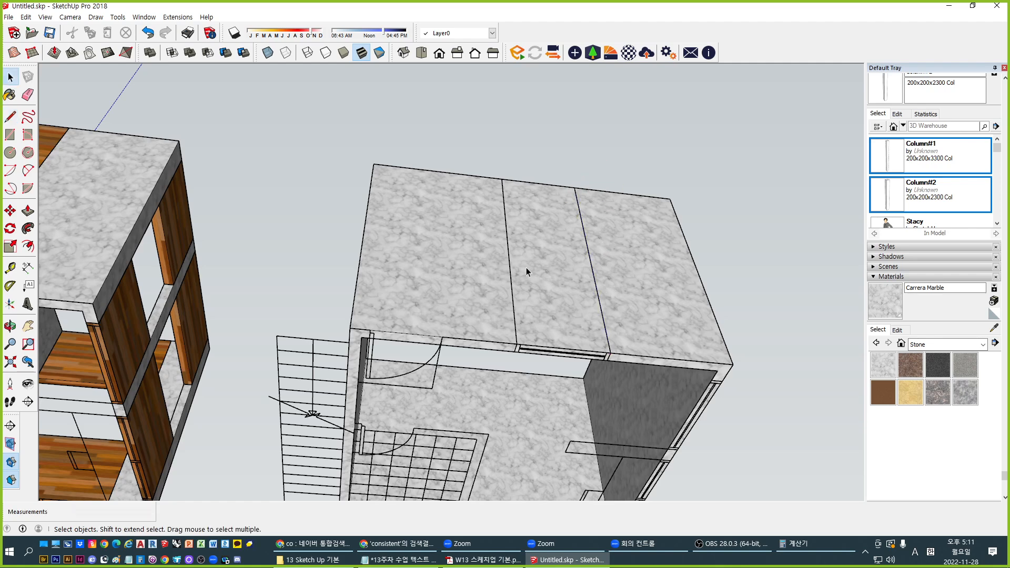
# Draw a horizontal line across the wall and move it 1200mm
pyautogui.scroll(2, 527, 277)
pyautogui.press('l')
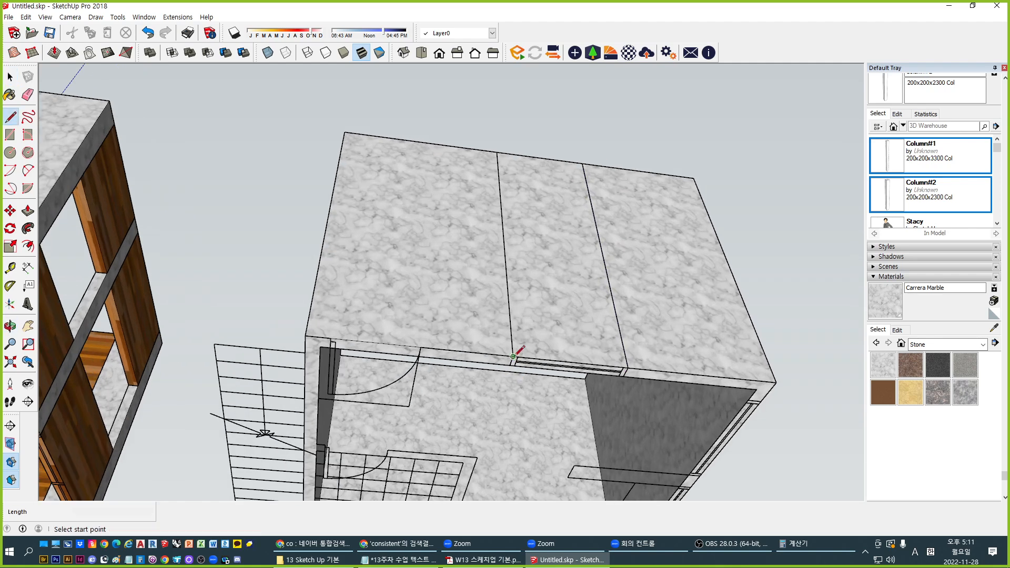
pyautogui.click(513, 357)
pyautogui.click(625, 367)
pyautogui.press('space')
pyautogui.click(577, 368)
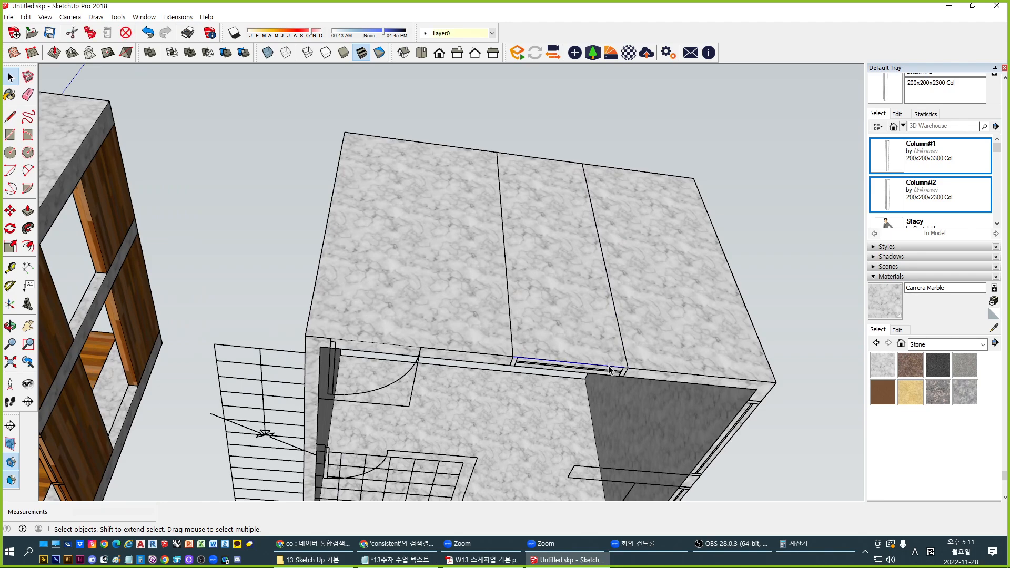
pyautogui.moveTo(577, 371); pyautogui.dragTo(453, 337, button='middle')
pyautogui.press('m')
pyautogui.click(453, 337)
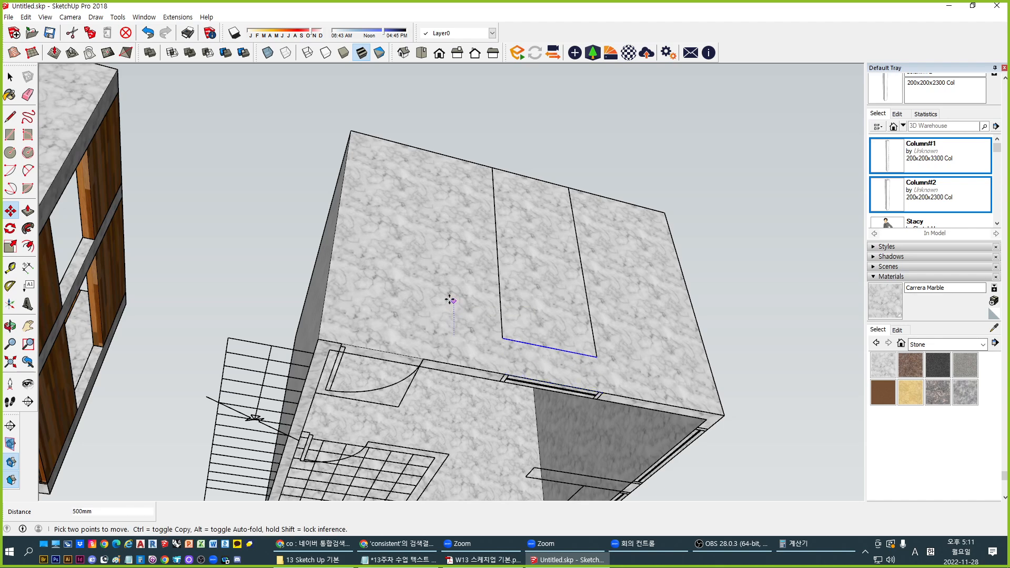
pyautogui.write('1200')
pyautogui.press('Return')
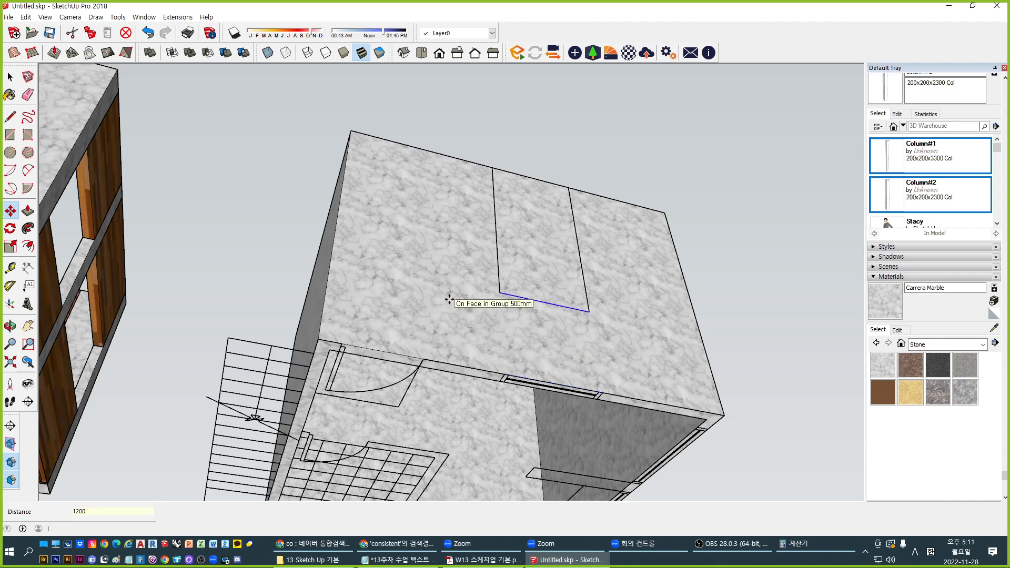
pyautogui.press('space')
# Draw a line closing the top of the new wall face
pyautogui.moveTo(450, 300); pyautogui.dragTo(506, 358, button='middle')
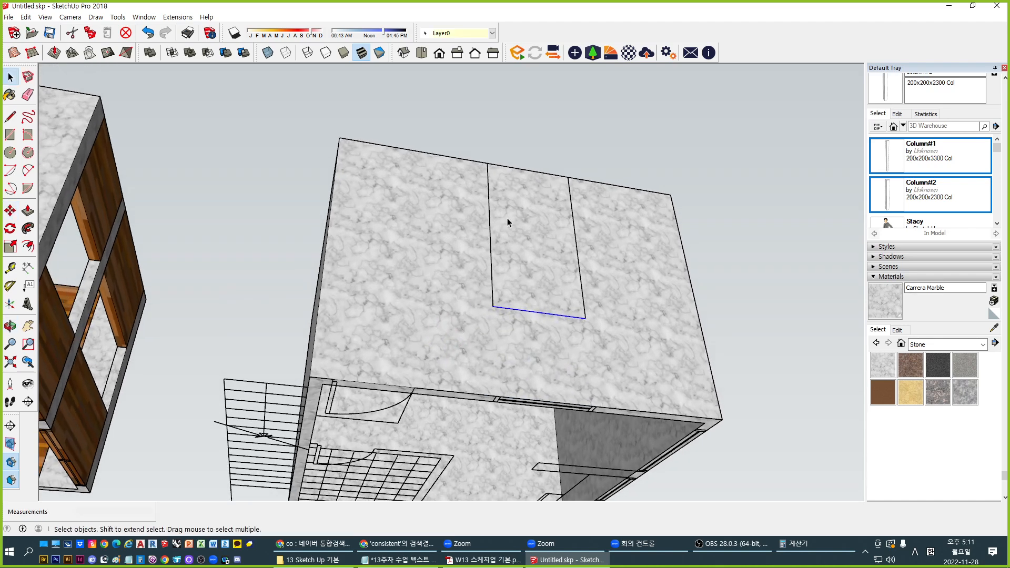
pyautogui.press('l')
pyautogui.click(488, 164)
pyautogui.click(568, 178)
pyautogui.press('space')
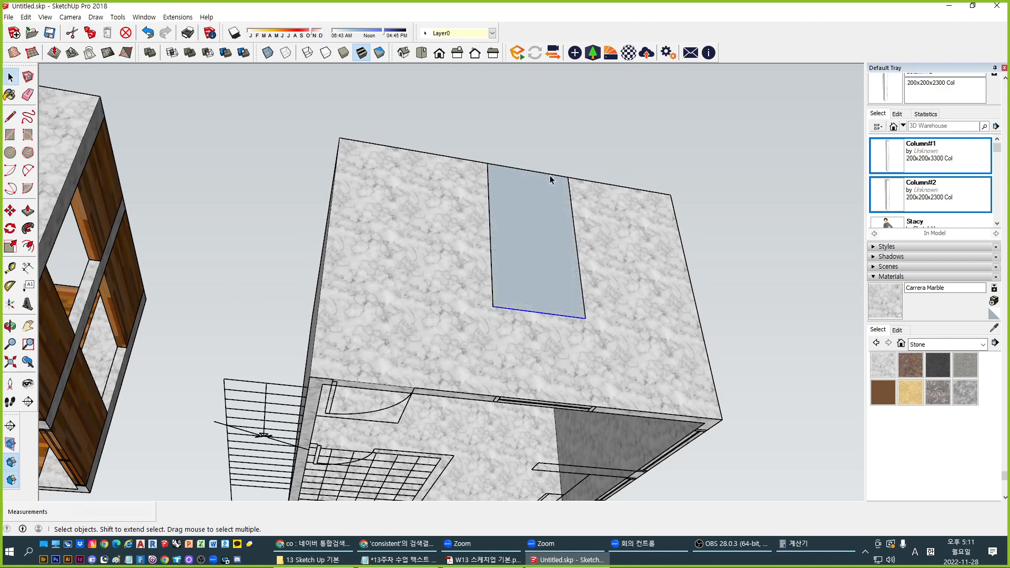
# Copy the face's top edge 1200mm with Move+Ctrl to split the face
pyautogui.click(550, 176)
pyautogui.press('m')
pyautogui.press('space')
pyautogui.click(511, 309)
pyautogui.click(506, 167)
pyautogui.press('m')
pyautogui.press('ctrl')
pyautogui.click(436, 185)
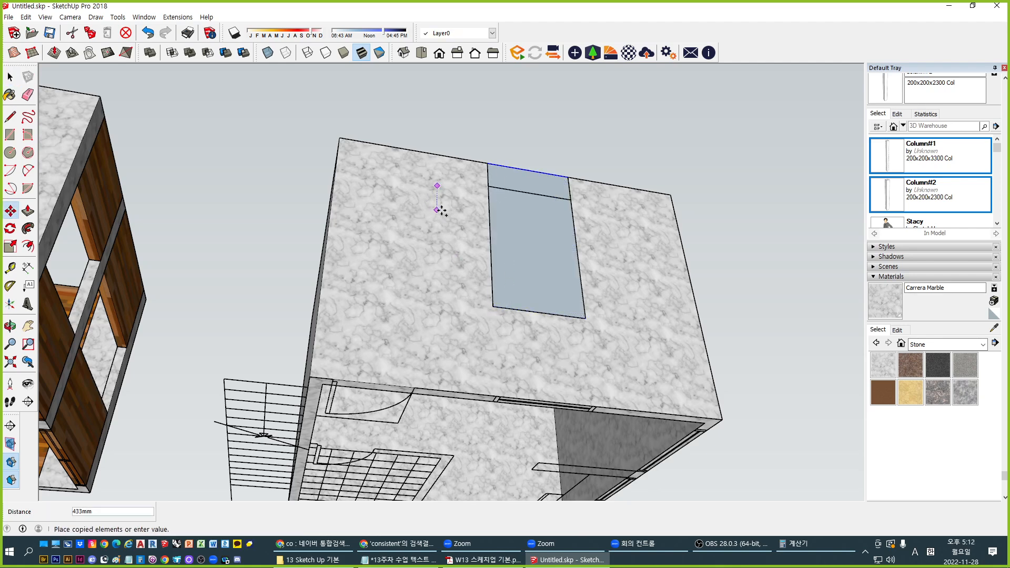
pyautogui.write('1200')
pyautogui.press('Return')
pyautogui.press('space')
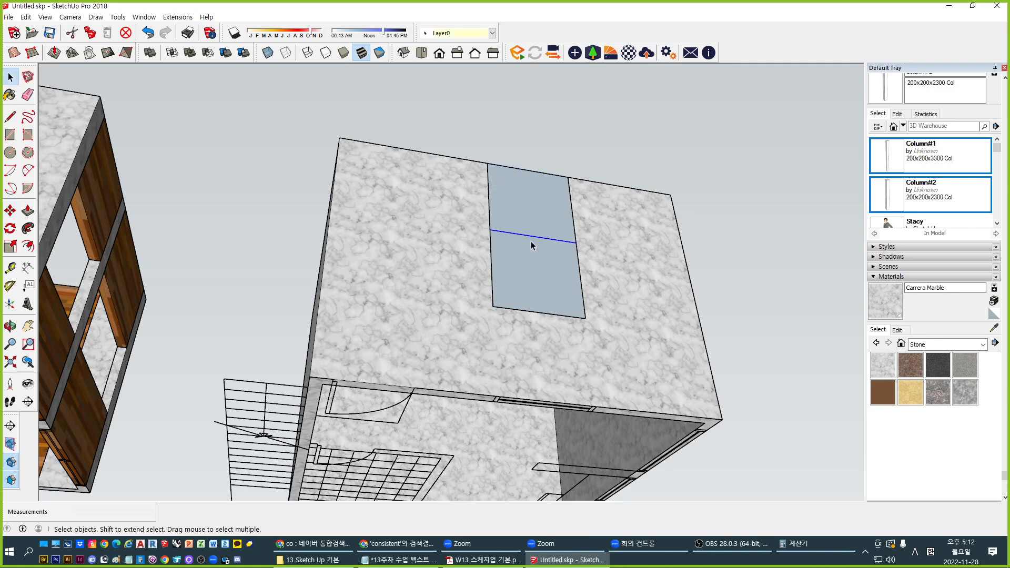
# Delete the upper and lower faces and leftover edges, leaving only the square outline
pyautogui.click(528, 213)
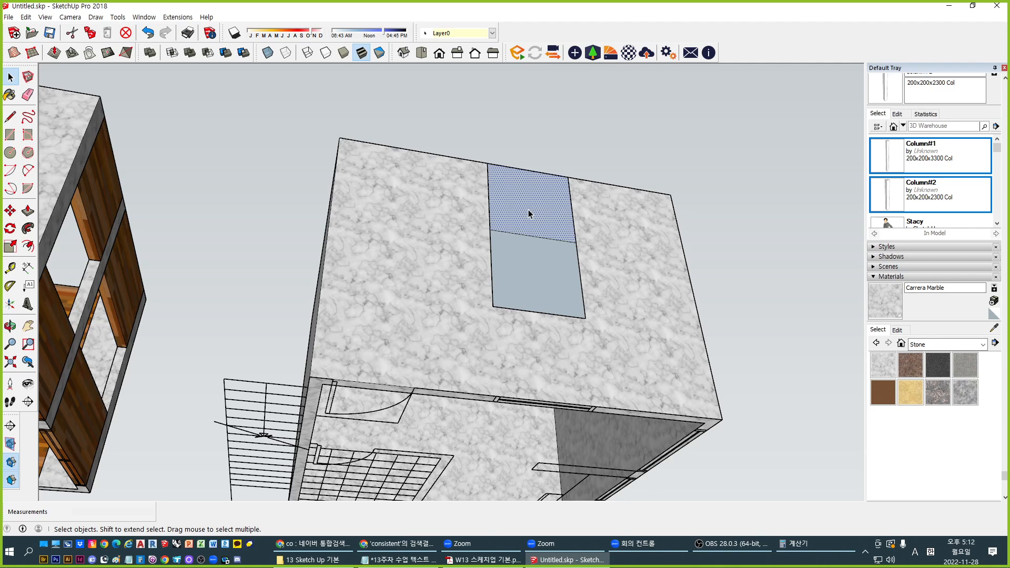
pyautogui.press('Delete')
pyautogui.click(524, 266)
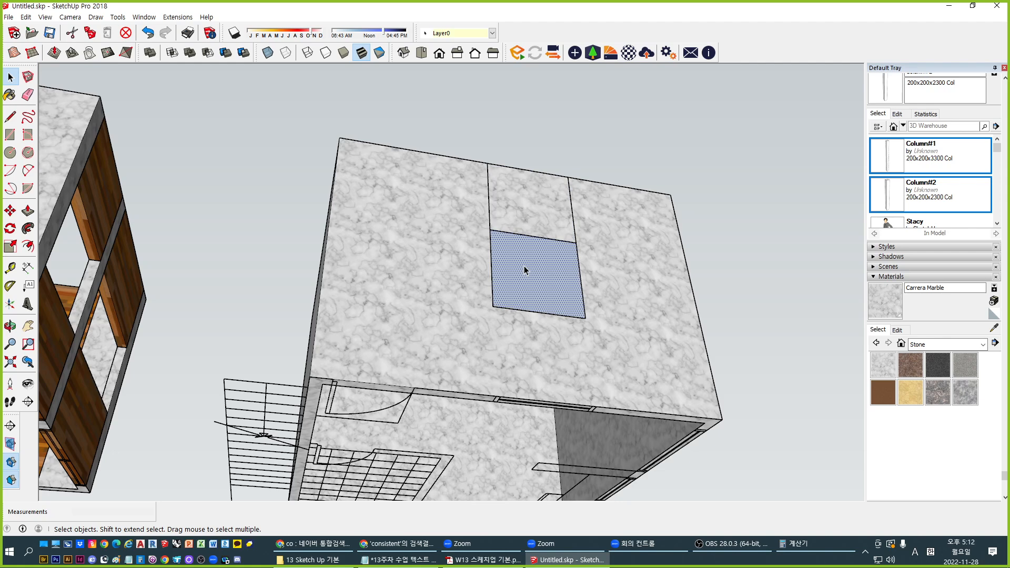
pyautogui.press('Delete')
pyautogui.click(573, 232)
pyautogui.press('Delete')
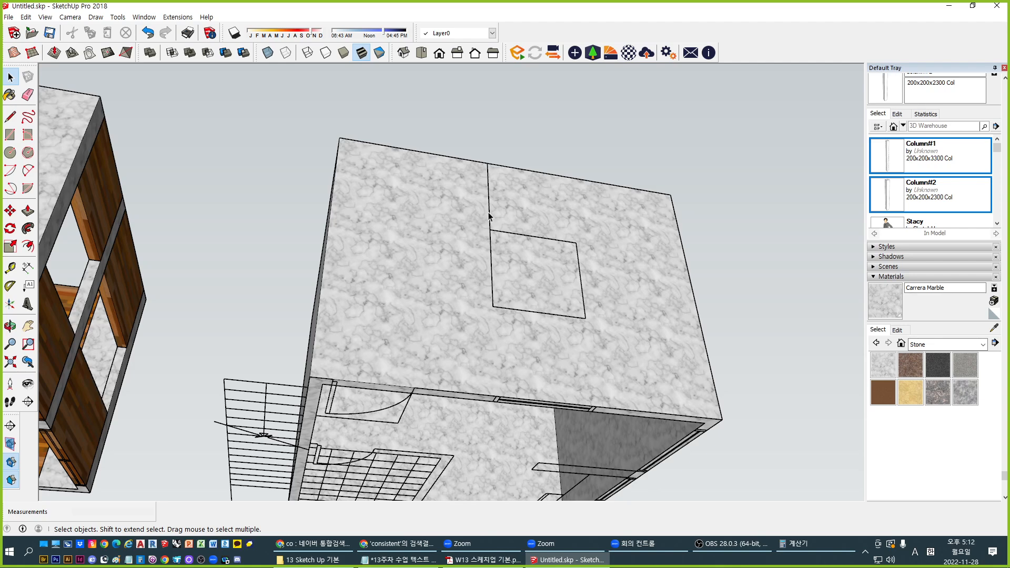
pyautogui.click(489, 216)
pyautogui.press('Delete')
# Inside the marble box group, trace a rectangle over the square window outline
pyautogui.moveTo(492, 182); pyautogui.dragTo(538, 263, button='middle')
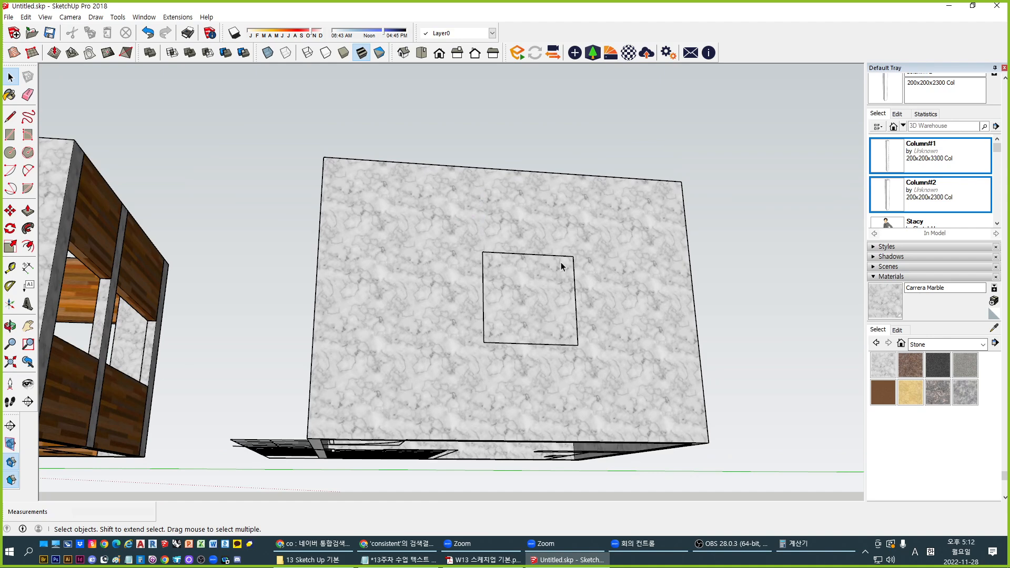
pyautogui.moveTo(590, 335); pyautogui.dragTo(465, 360, button='middle')
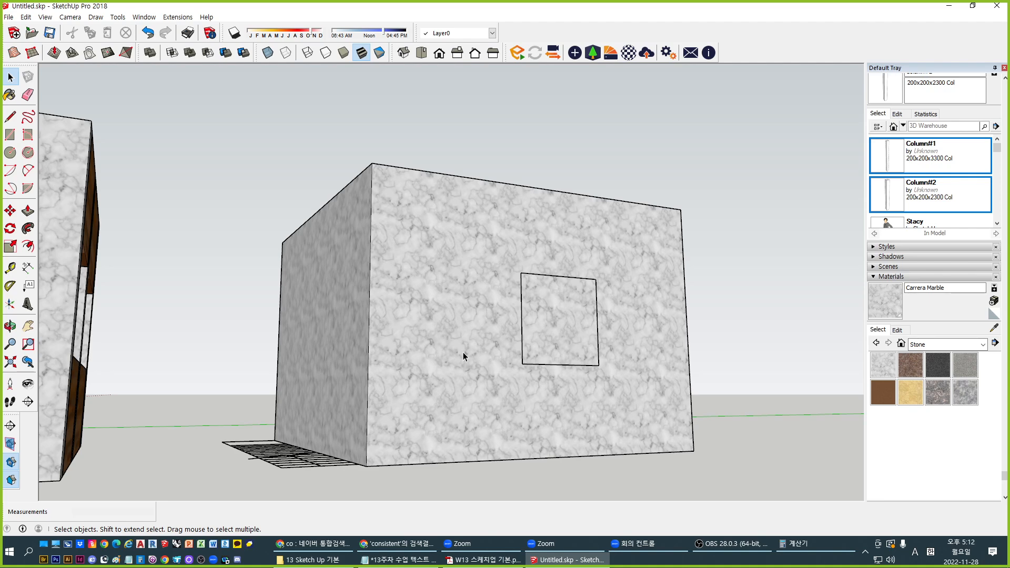
pyautogui.doubleClick(463, 356)
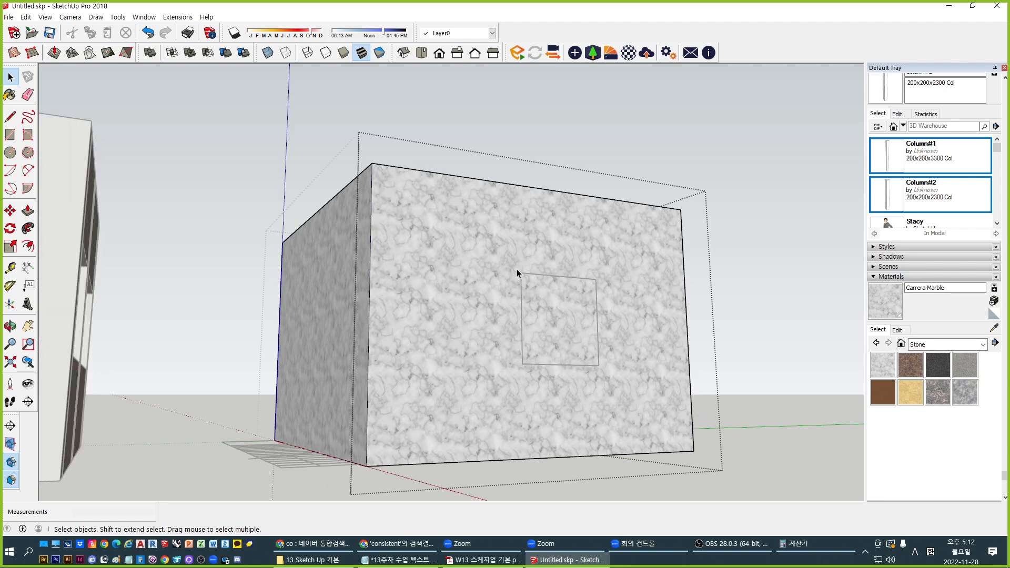
pyautogui.moveTo(582, 371); pyautogui.dragTo(497, 346, button='middle')
pyautogui.scroll(2, 499, 347)
pyautogui.press('r')
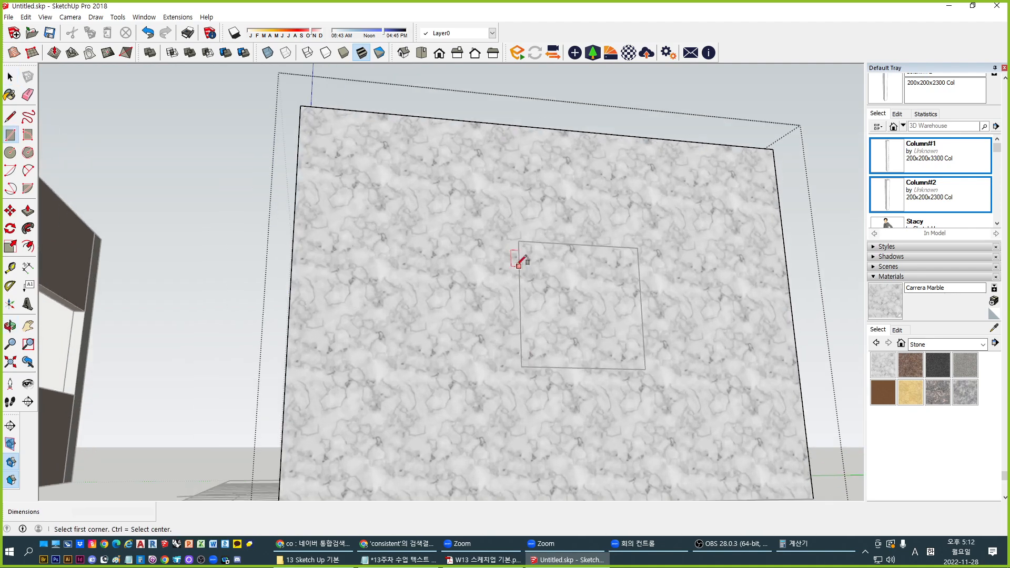
pyautogui.click(518, 241)
pyautogui.click(644, 369)
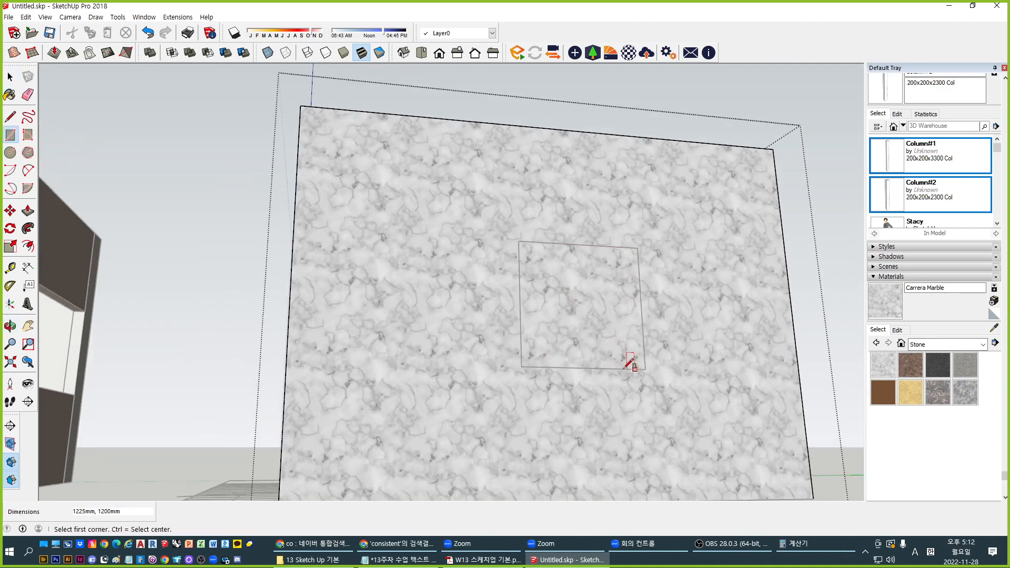
pyautogui.press('space')
# Push the square 150mm inward through the wall to open the window
pyautogui.moveTo(445, 340); pyautogui.dragTo(566, 276, button='middle')
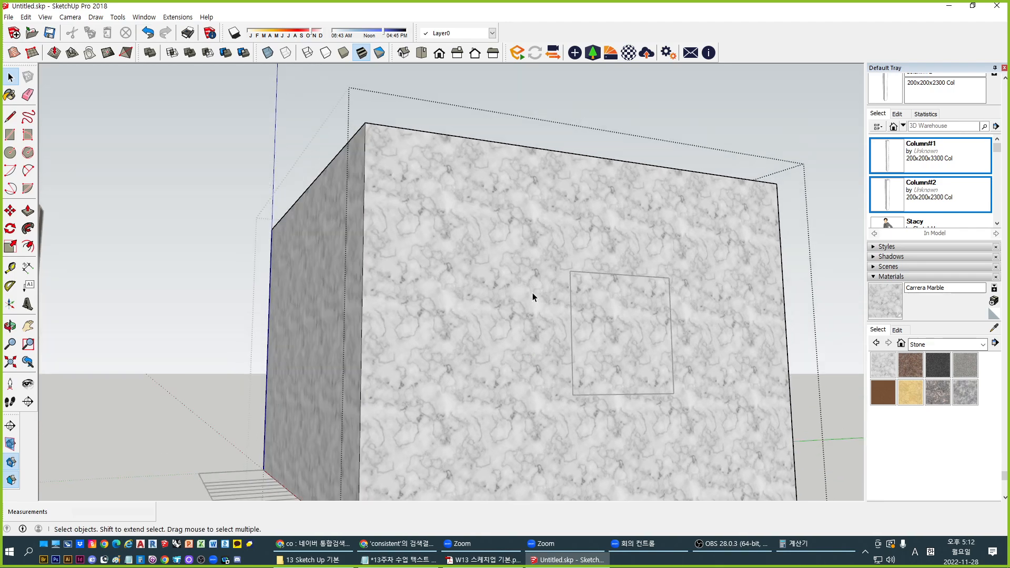
pyautogui.scroll(-2, 542, 300)
pyautogui.press('p')
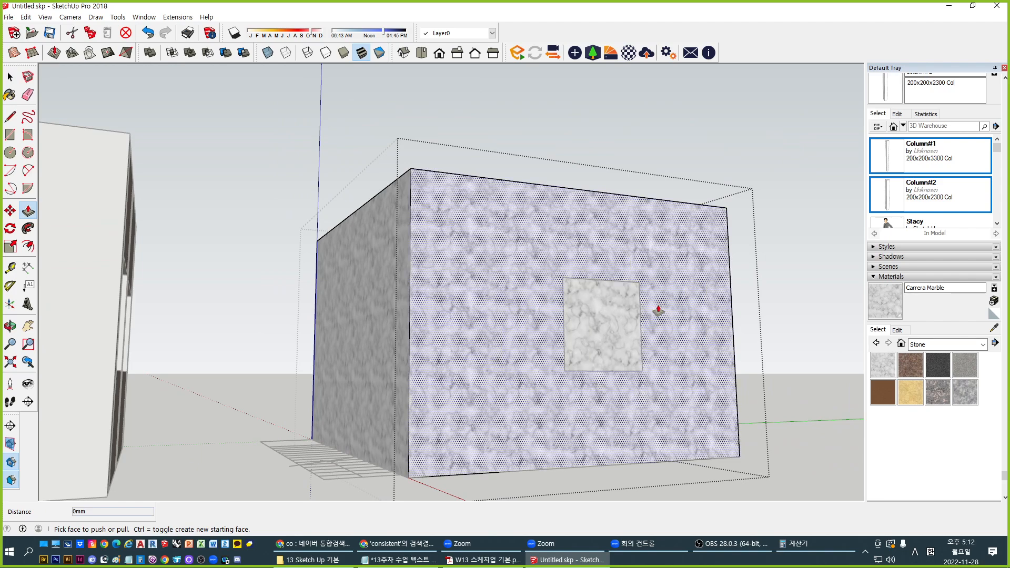
pyautogui.click(607, 322)
pyautogui.moveTo(582, 289); pyautogui.dragTo(534, 226, button='middle')
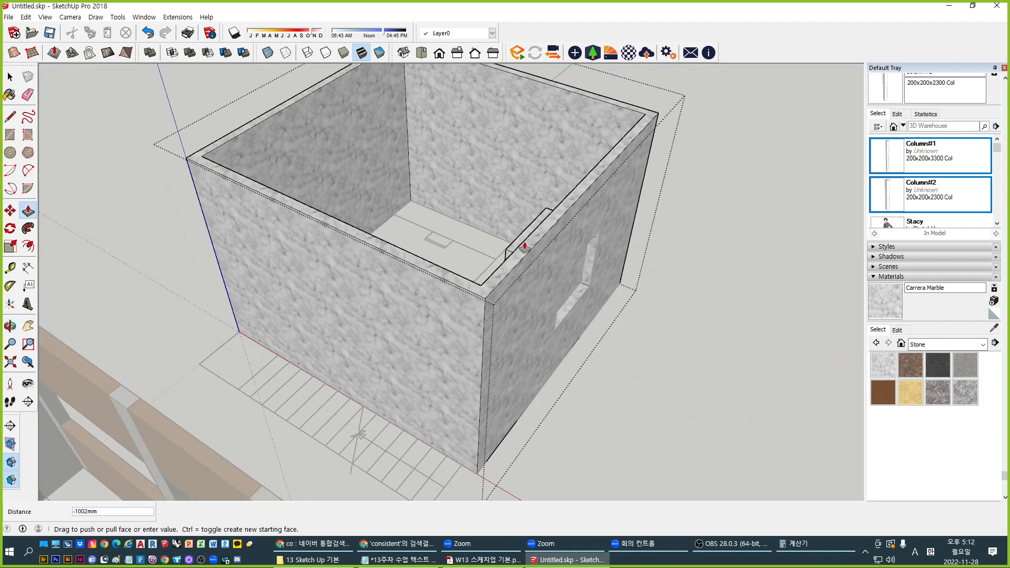
pyautogui.click(481, 286)
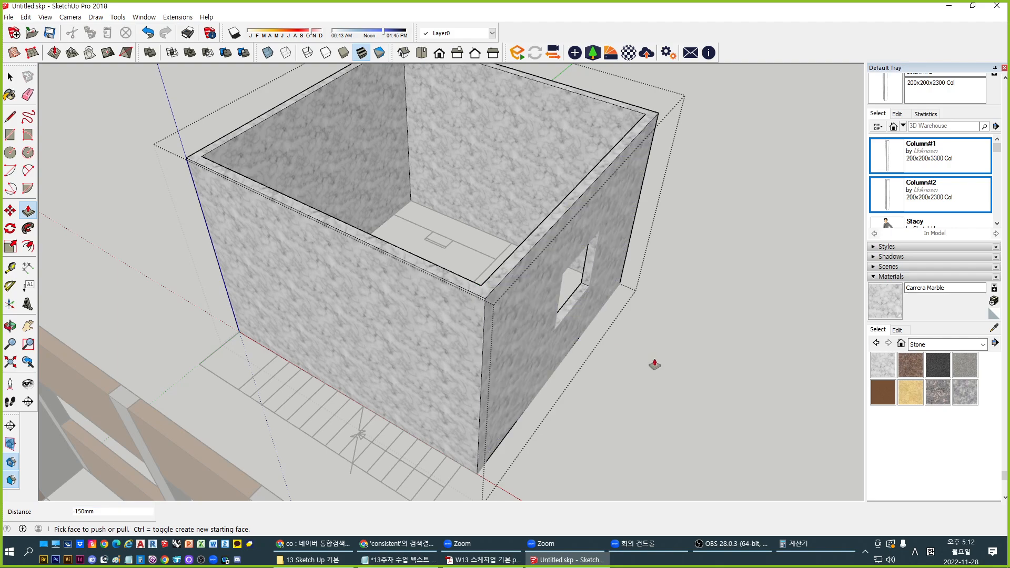
pyautogui.moveTo(654, 364); pyautogui.dragTo(450, 160, button='middle')
pyautogui.press('space')
pyautogui.moveTo(612, 319); pyautogui.dragTo(431, 266, button='middle')
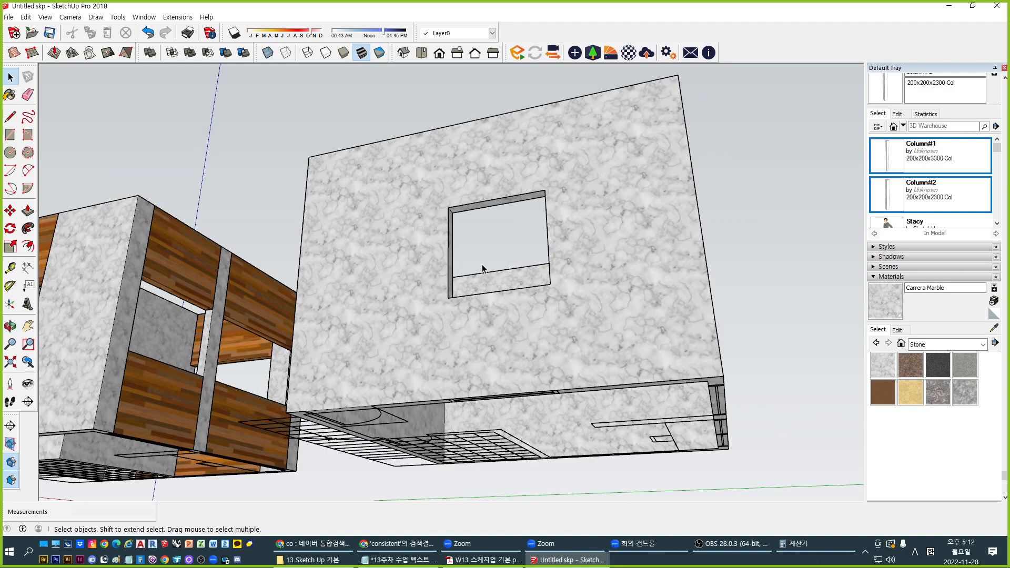
# Orbit around the models and select the marble box with the window opening
pyautogui.moveTo(483, 269); pyautogui.dragTo(315, 389, button='middle')
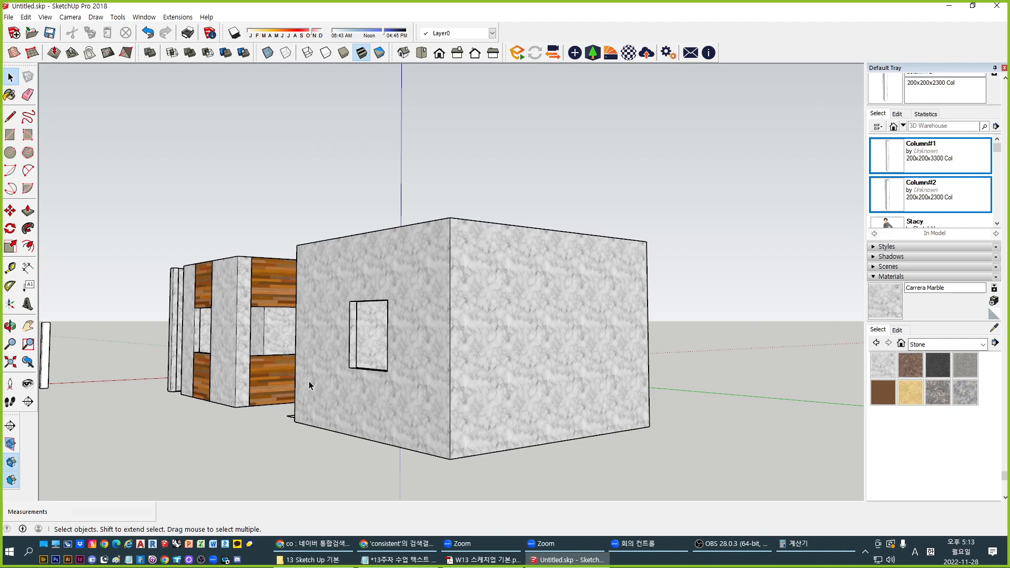
pyautogui.scroll(-3, 308, 381)
pyautogui.moveTo(474, 453); pyautogui.dragTo(129, 190, button='middle')
pyautogui.moveTo(389, 282); pyautogui.dragTo(679, 507, button='middle')
pyautogui.keyDown('shift'); pyautogui.moveTo(644, 412); pyautogui.dragTo(543, 361, button='middle'); pyautogui.keyUp('shift')
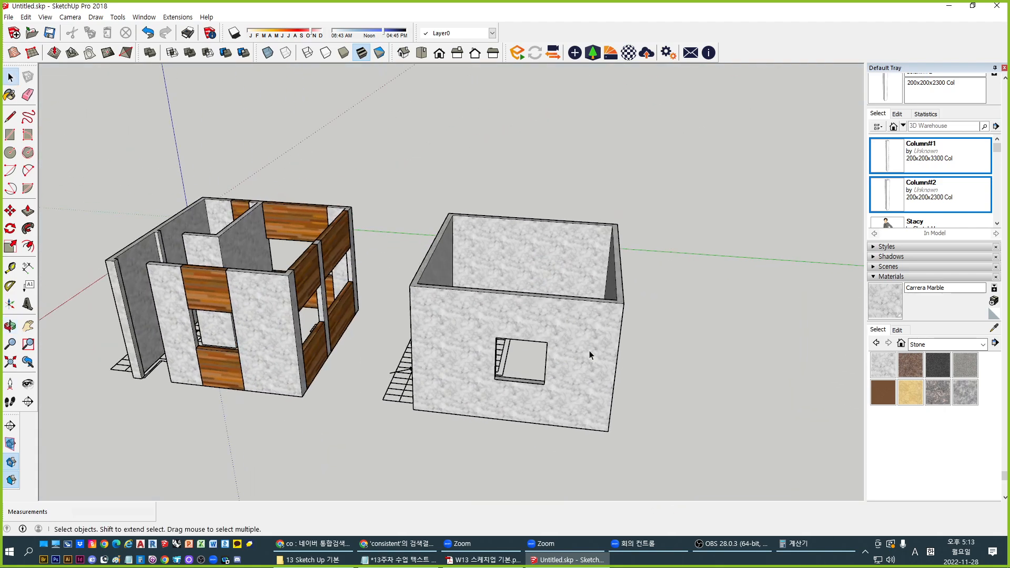
pyautogui.click(589, 351)
# Delete the marble box and the stray inner rectangle in the floor plan
pyautogui.press('Delete')
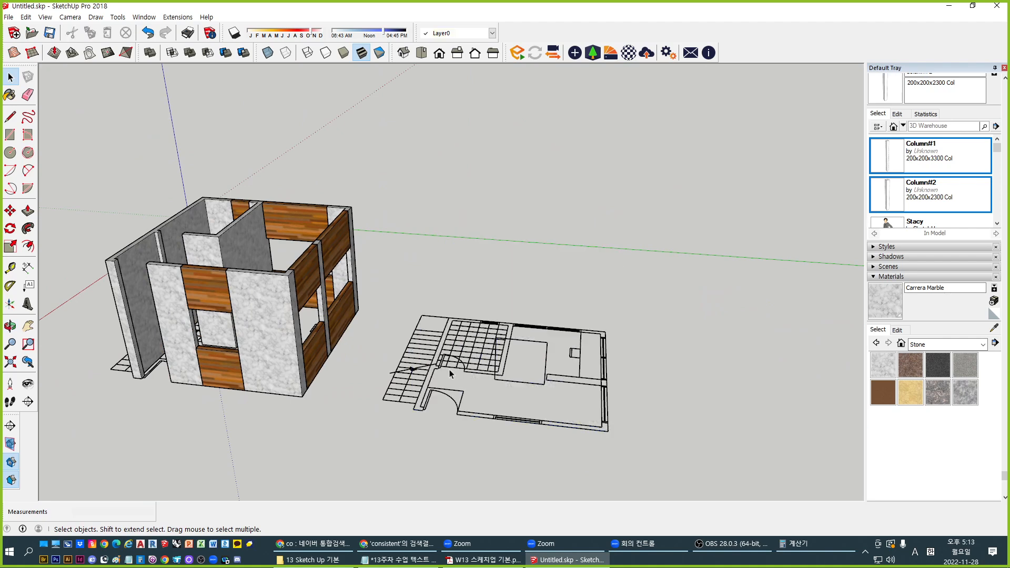
pyautogui.moveTo(450, 373); pyautogui.dragTo(552, 362, button='middle')
pyautogui.scroll(2, 552, 362)
pyautogui.click(552, 323)
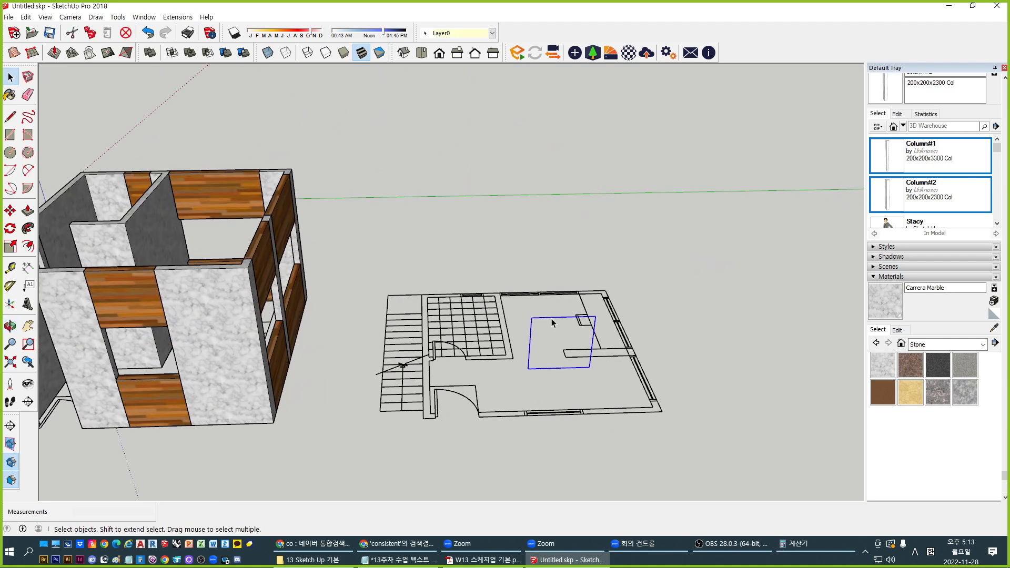
pyautogui.press('Delete')
# Select the whole floor plan, use two left-toolbar buttons, then clear the selection
pyautogui.moveTo(559, 400); pyautogui.dragTo(530, 377, button='middle')
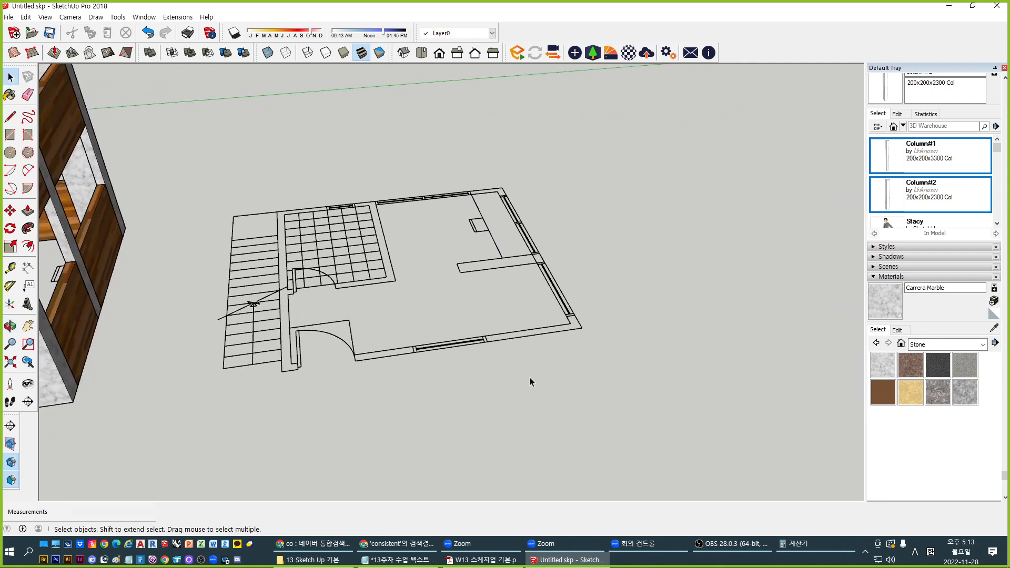
pyautogui.moveTo(191, 138); pyautogui.dragTo(720, 494)
pyautogui.moveTo(606, 349); pyautogui.dragTo(578, 337, button='middle')
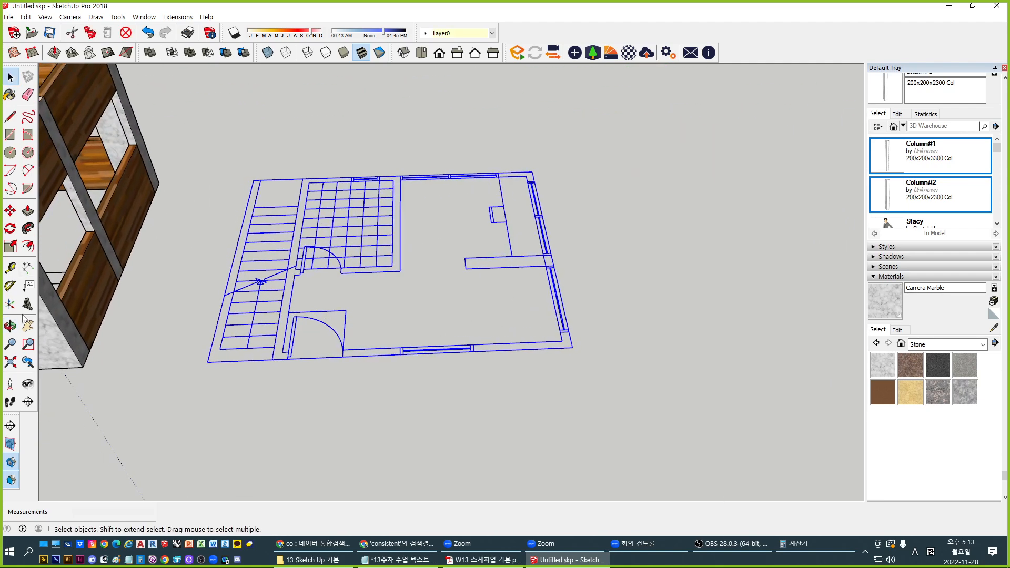
pyautogui.click(10, 267)
pyautogui.click(10, 211)
pyautogui.press('space')
pyautogui.scroll(5, 582, 358)
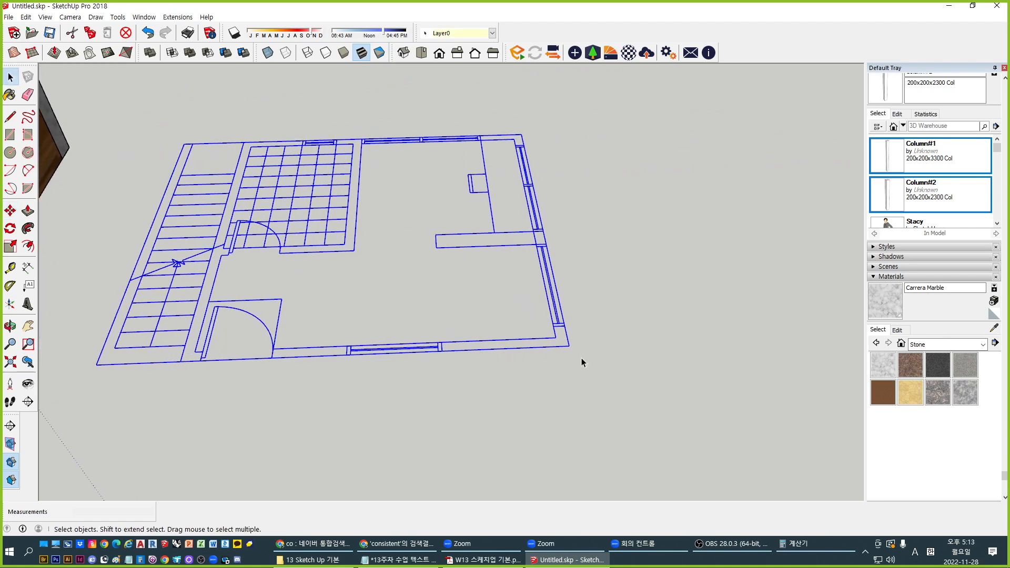
pyautogui.scroll(2, 483, 355)
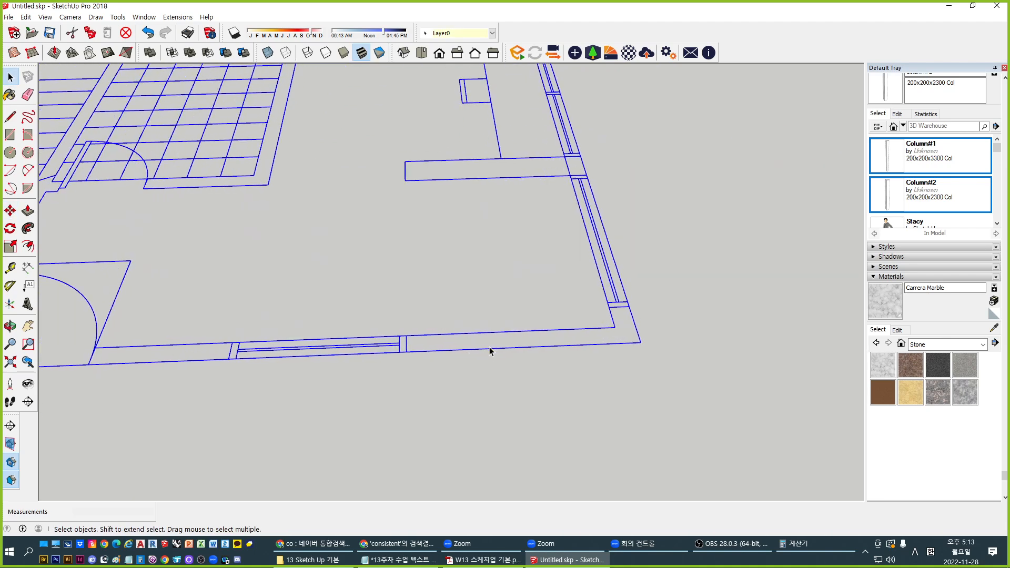
pyautogui.click(475, 383)
# Close both ends of the lower right wall strip with short lines
pyautogui.press('l')
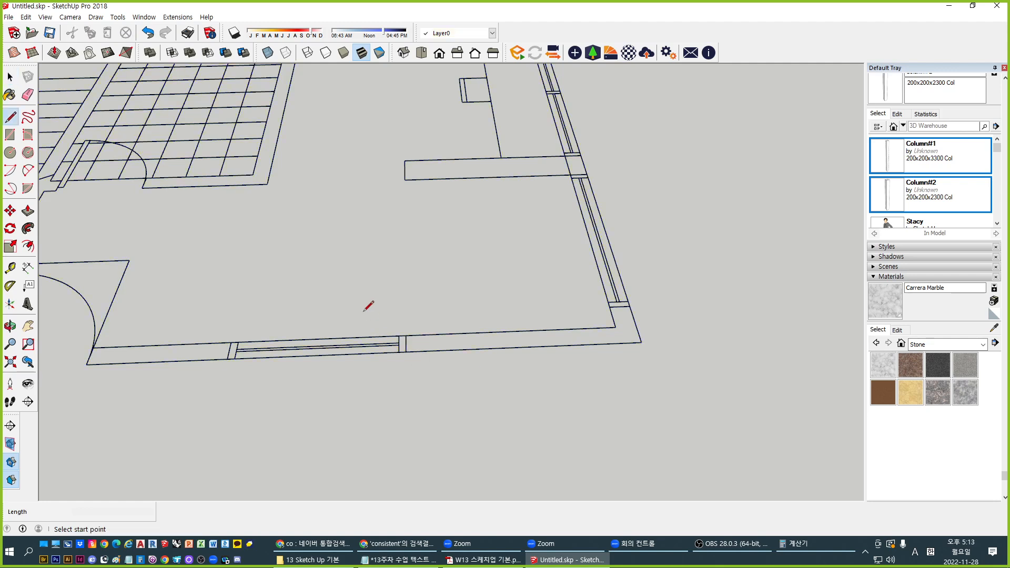
pyautogui.click(405, 335)
pyautogui.click(406, 352)
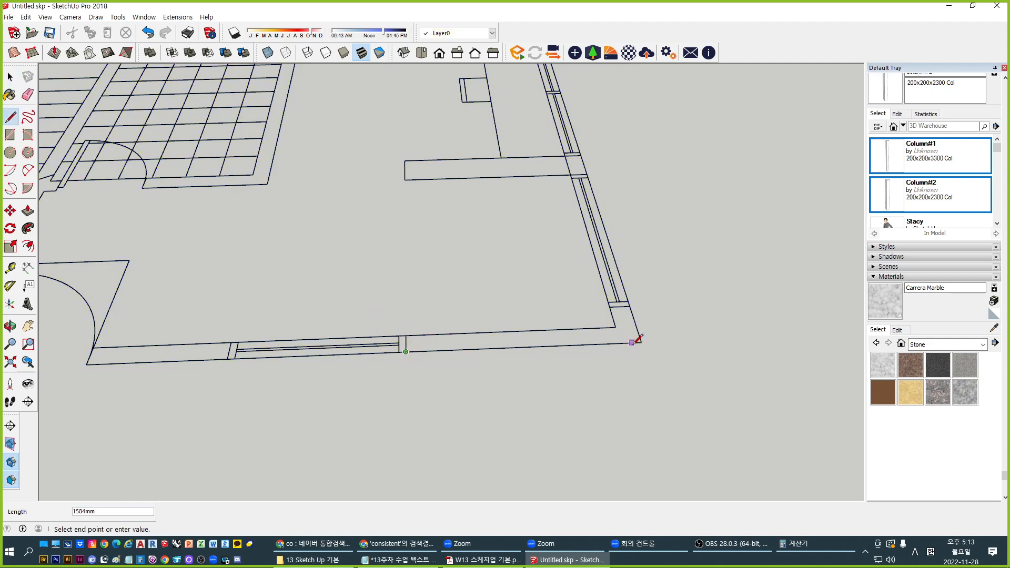
pyautogui.click(630, 306)
pyautogui.click(610, 306)
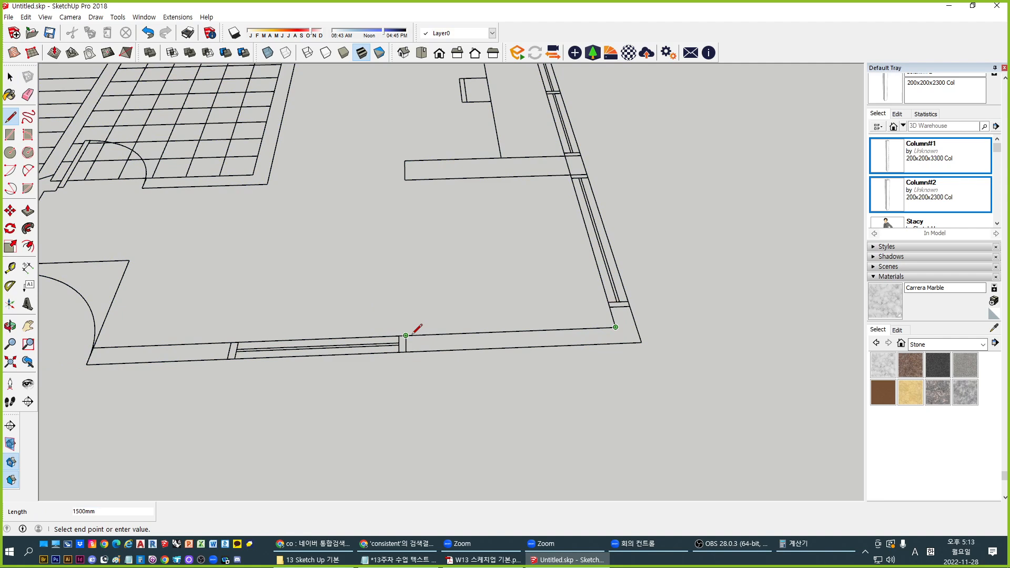
pyautogui.press('Escape')
# Push/Pull the wall strip up to 1200mm, matching the other building
pyautogui.press('p')
pyautogui.click(468, 344)
pyautogui.scroll(-5, 514, 293)
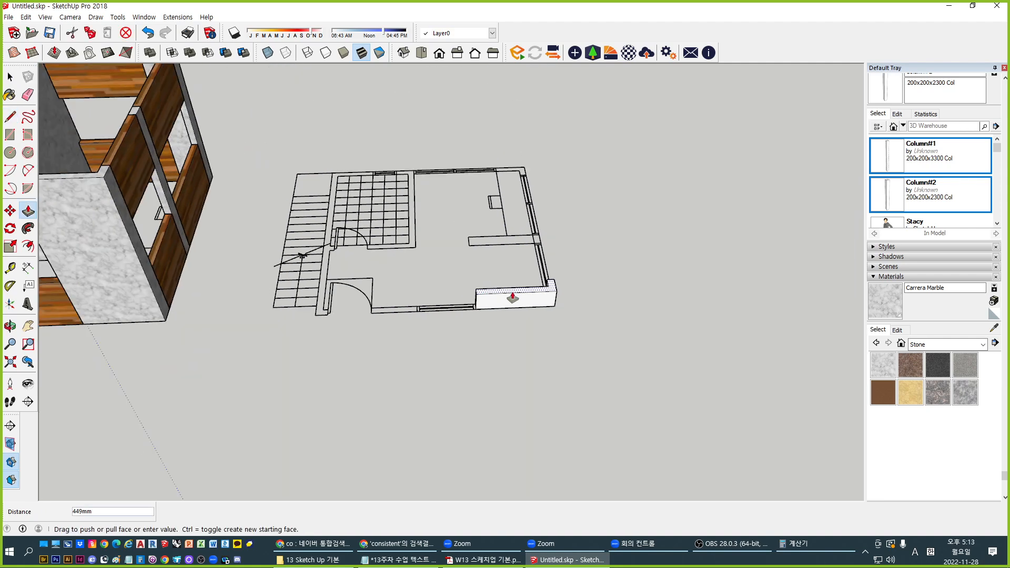
pyautogui.click(253, 232)
pyautogui.press('space')
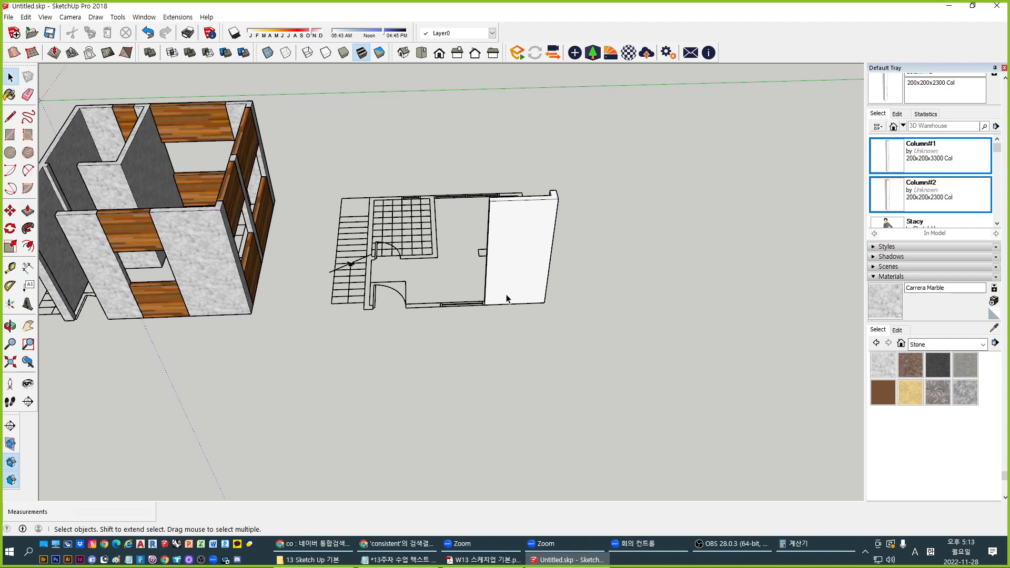
# Open the new wall group for editing and bring its narrow side face into view
pyautogui.click(504, 245)
pyautogui.moveTo(504, 245); pyautogui.dragTo(529, 292, button='middle')
pyautogui.doubleClick(553, 306)
pyautogui.moveTo(614, 359); pyautogui.dragTo(600, 373, button='middle')
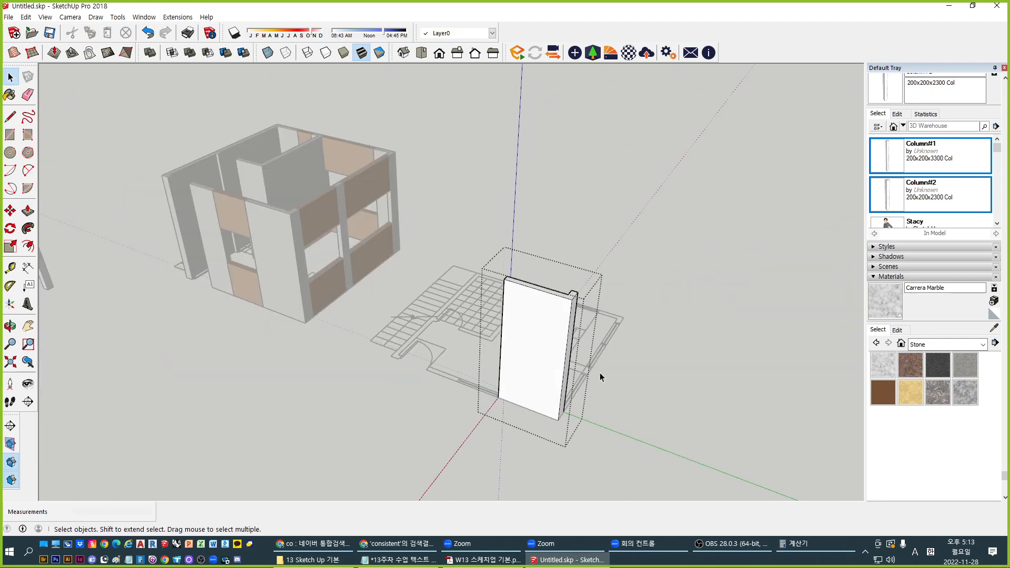
pyautogui.keyDown('shift'); pyautogui.moveTo(509, 355); pyautogui.dragTo(271, 340, button='middle'); pyautogui.keyUp('shift')
pyautogui.scroll(4, 311, 303)
pyautogui.moveTo(351, 356); pyautogui.dragTo(298, 389, button='middle')
pyautogui.scroll(5, 286, 390)
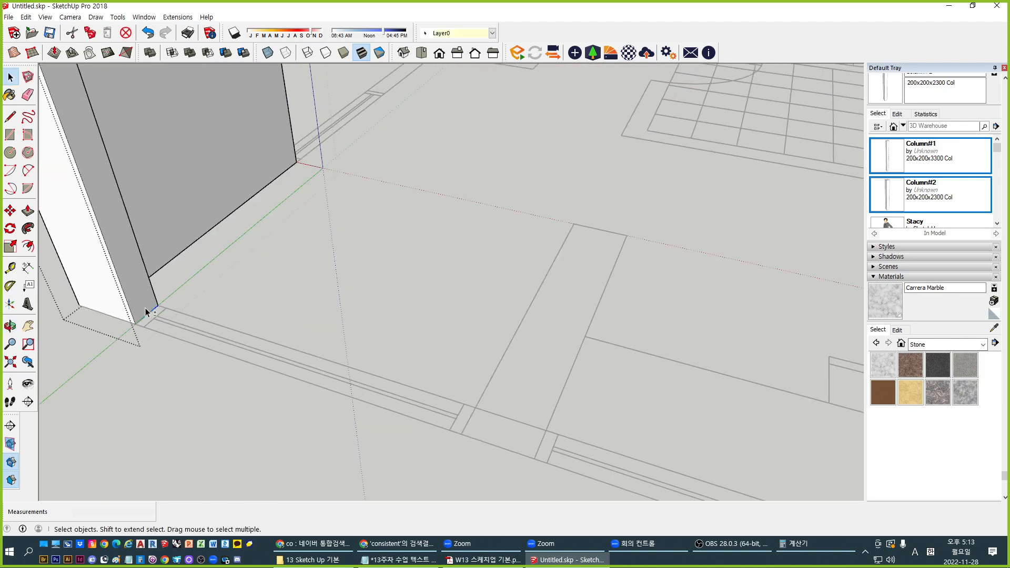
pyautogui.keyDown('shift'); pyautogui.moveTo(147, 311); pyautogui.dragTo(205, 354, button='middle'); pyautogui.keyUp('shift')
pyautogui.scroll(4, 206, 354)
pyautogui.click(265, 334)
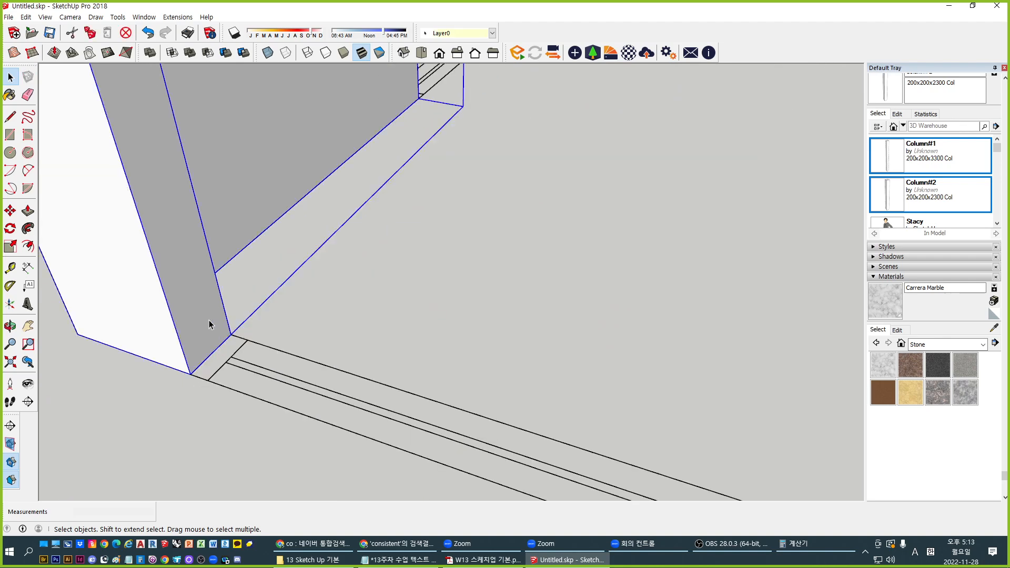
pyautogui.doubleClick(212, 322)
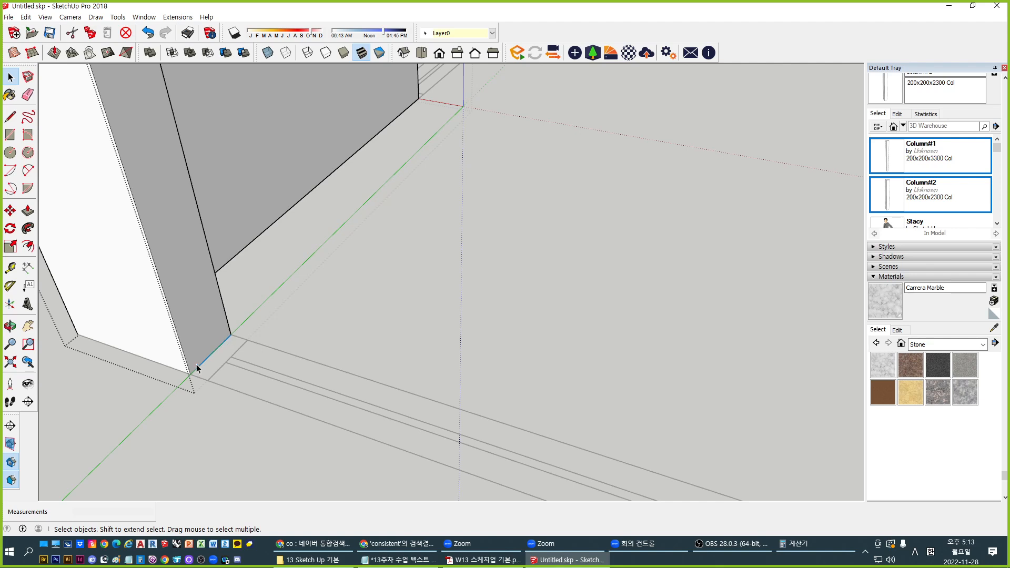
pyautogui.scroll(-2, 191, 373)
# Copy the wall's bottom edge 1200mm upward with Move and Ctrl
pyautogui.press('m')
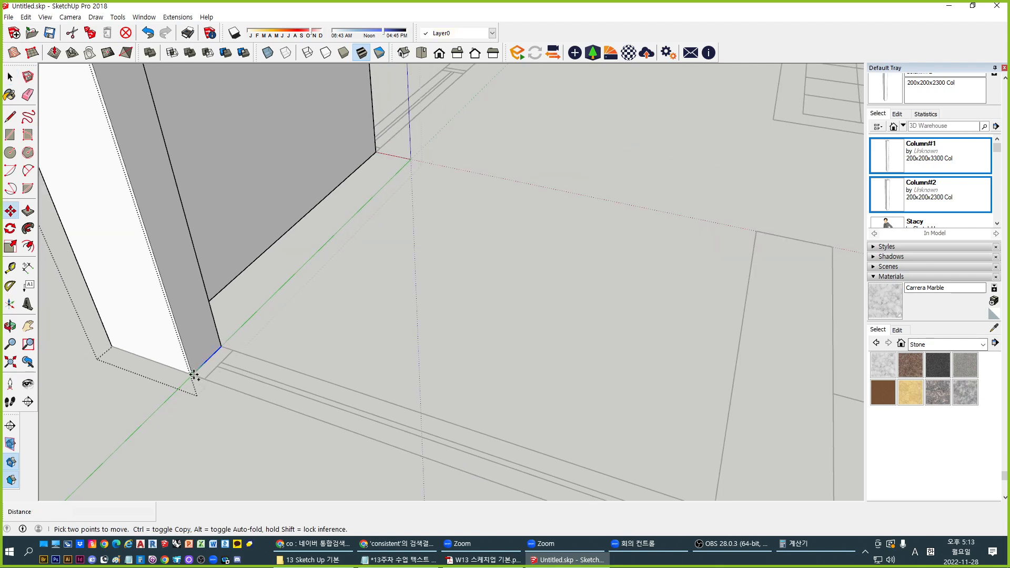
pyautogui.press('ctrl')
pyautogui.click(192, 374)
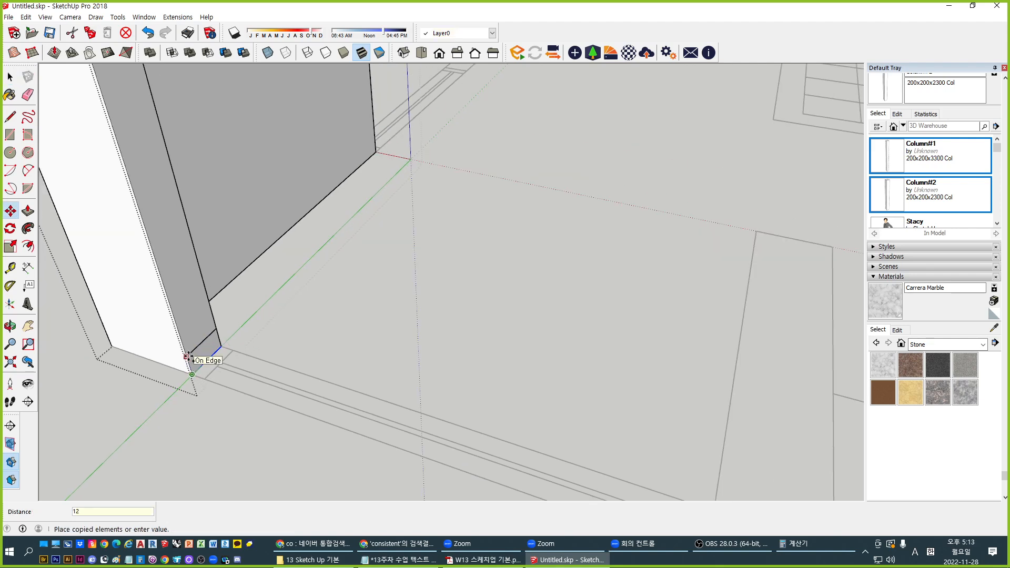
pyautogui.scroll(-4, 188, 358)
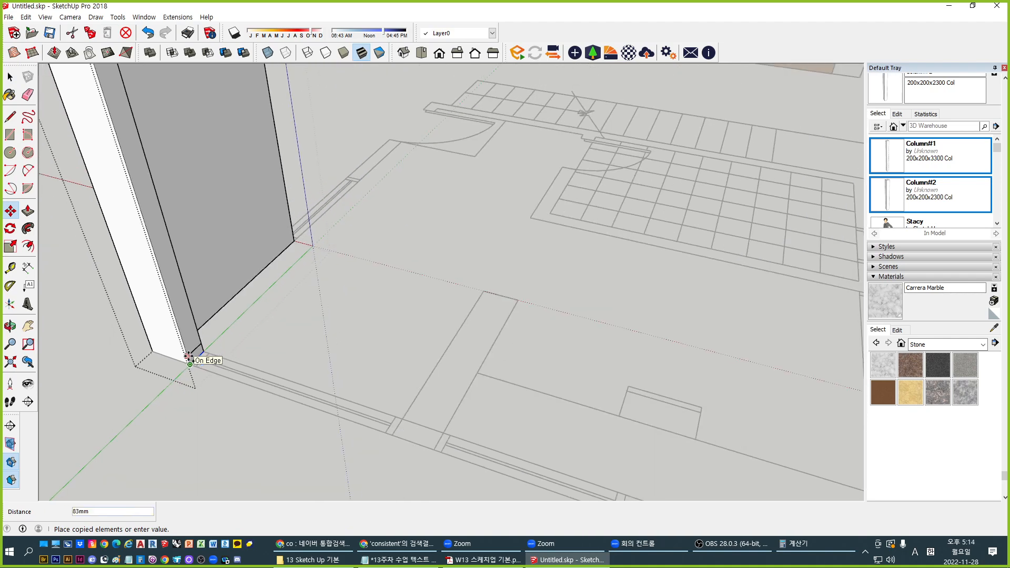
pyautogui.press('Return')
pyautogui.keyDown('shift'); pyautogui.moveTo(183, 238); pyautogui.dragTo(232, 279, button='middle'); pyautogui.keyUp('shift')
pyautogui.press('space')
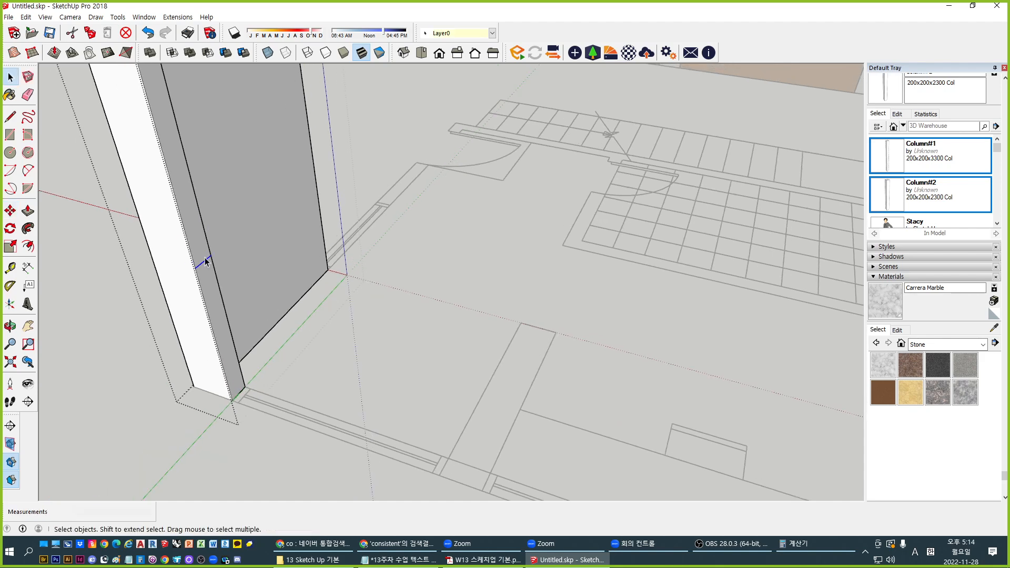
pyautogui.keyDown('shift'); pyautogui.moveTo(204, 249); pyautogui.dragTo(252, 367, button='middle'); pyautogui.keyUp('shift')
pyautogui.scroll(-3, 253, 367)
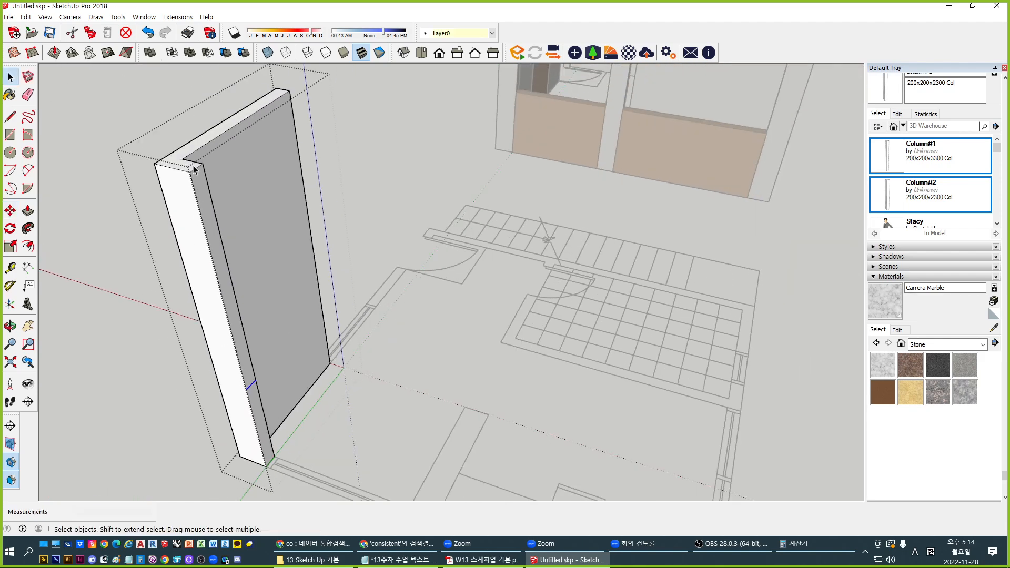
# Copy the wall's top short edge 1200mm downward
pyautogui.click(199, 167)
pyautogui.press('m')
pyautogui.press('ctrl')
pyautogui.click(189, 172)
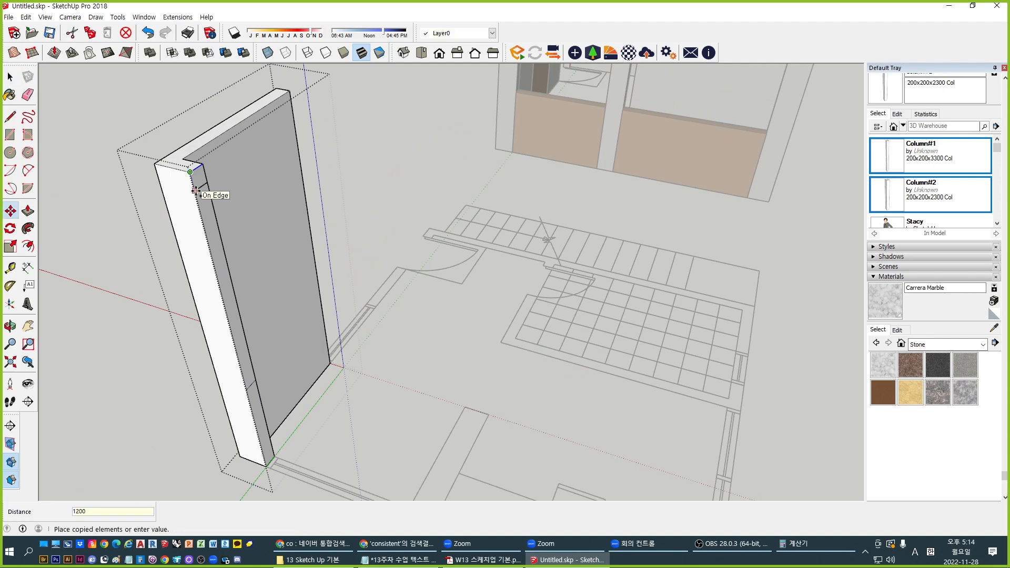
pyautogui.press('Return')
pyautogui.press('space')
pyautogui.scroll(-1, 237, 318)
# Check that the side face is now three separate upper, middle and lower bands
pyautogui.moveTo(262, 367); pyautogui.dragTo(254, 339, button='middle')
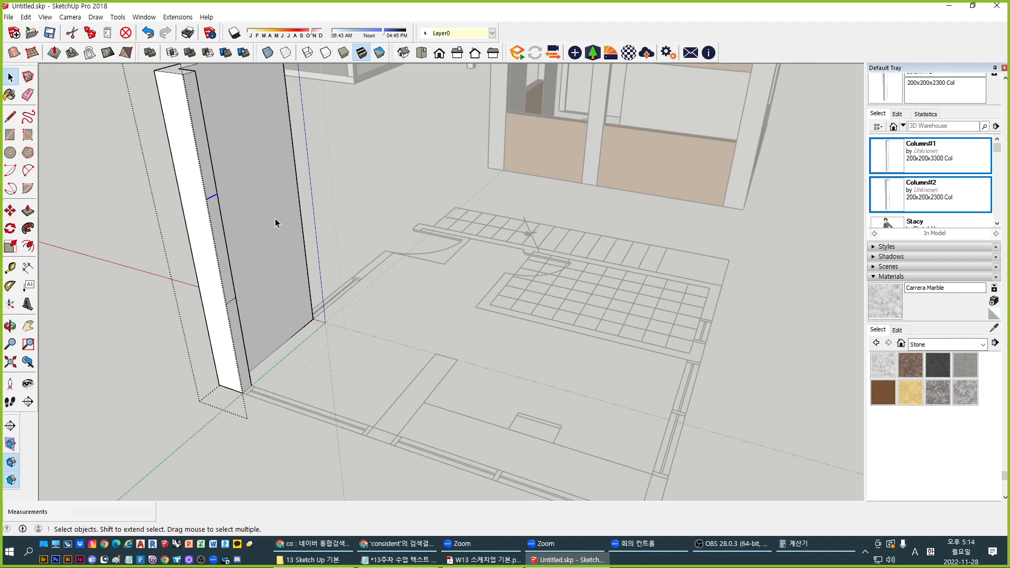
pyautogui.scroll(2, 220, 195)
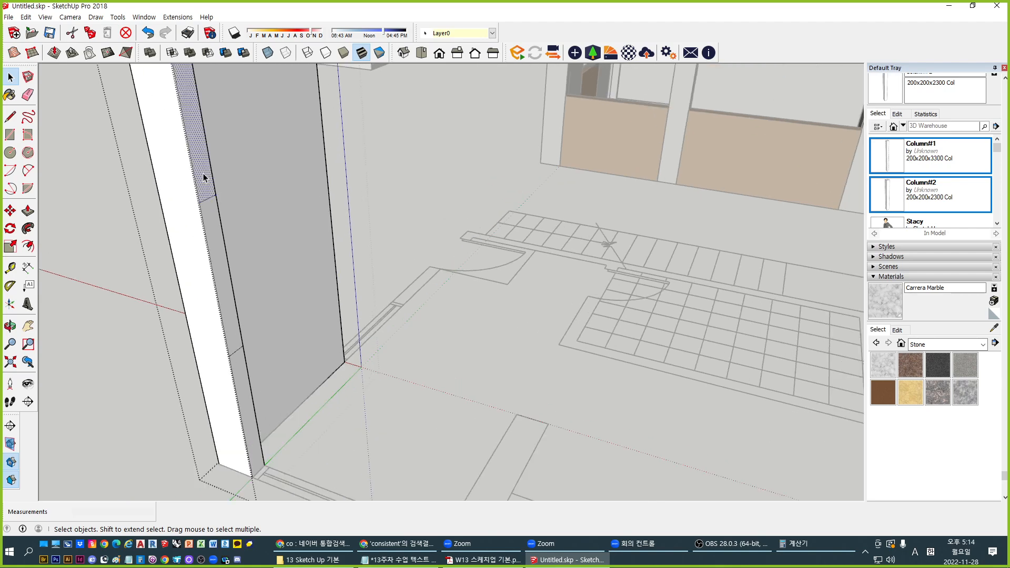
pyautogui.click(215, 235)
pyautogui.click(239, 389)
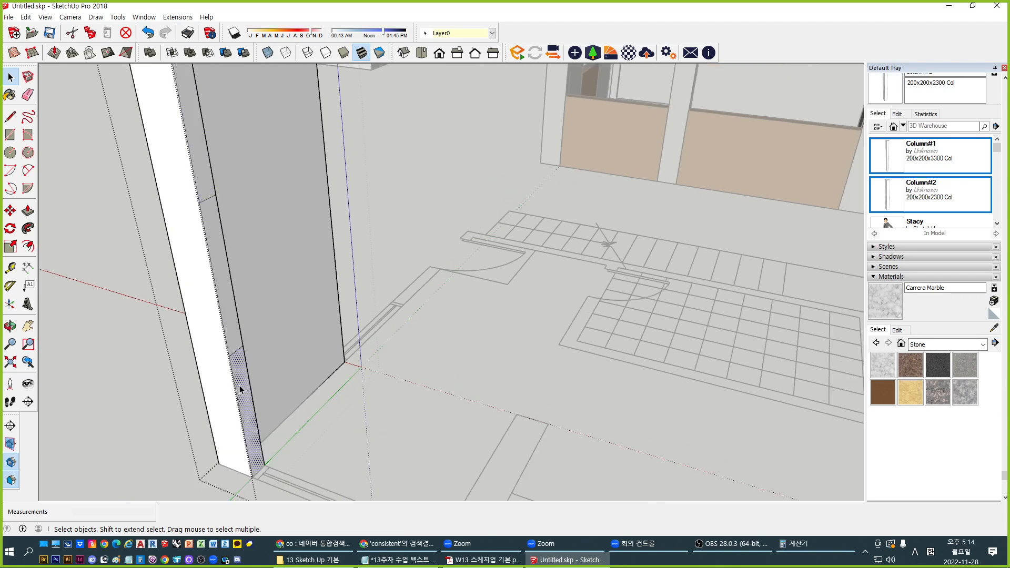
pyautogui.click(229, 324)
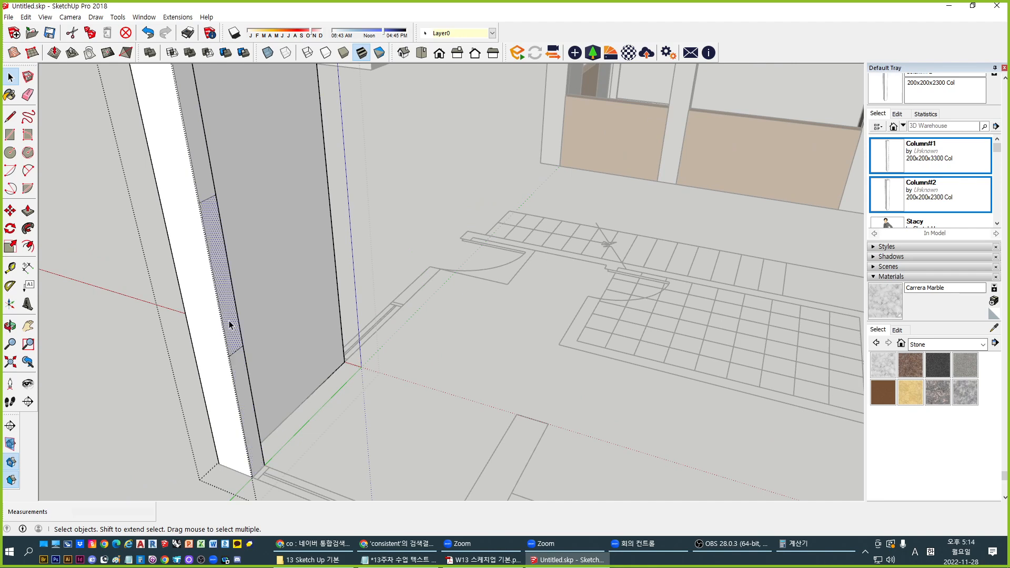
pyautogui.scroll(-5, 197, 183)
pyautogui.scroll(5, 121, 282)
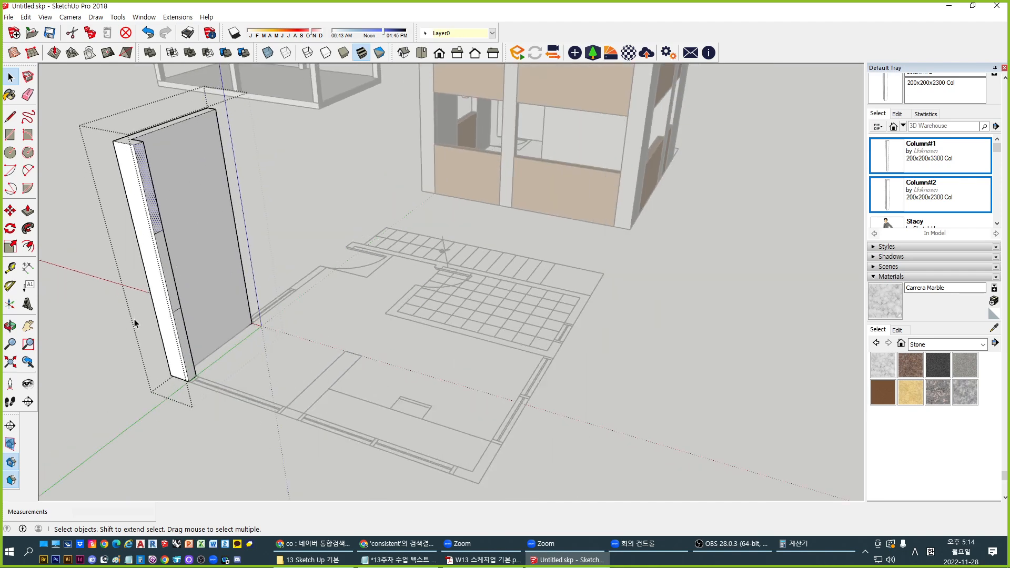
pyautogui.click(189, 278)
pyautogui.scroll(-3, 188, 277)
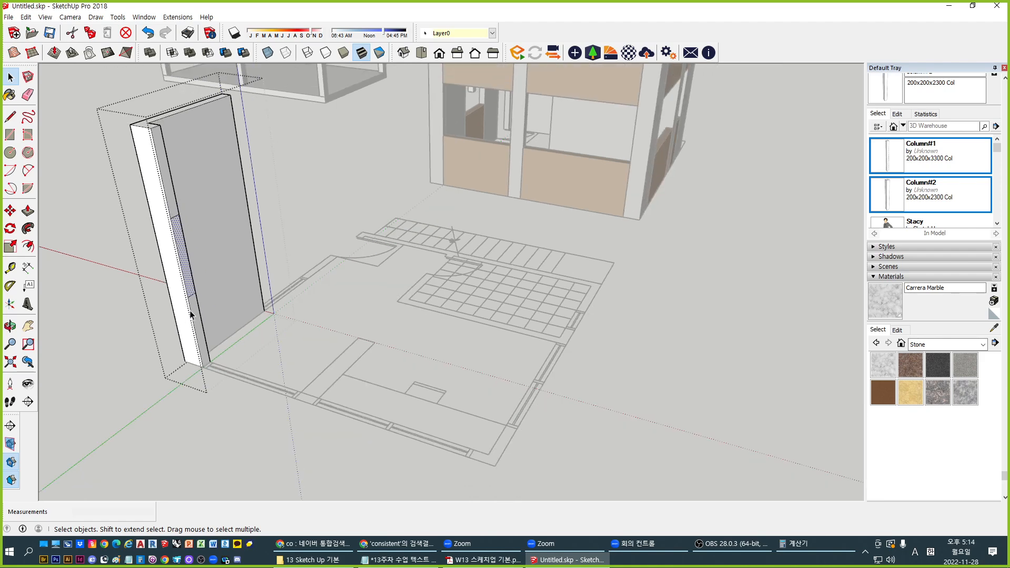
# Push/pull the upper and lower side bands out 2700mm each, leaving the middle band open
pyautogui.press('p')
pyautogui.moveTo(192, 315); pyautogui.dragTo(308, 408)
pyautogui.moveTo(172, 210); pyautogui.dragTo(303, 337)
pyautogui.moveTo(227, 397); pyautogui.dragTo(239, 367, button='middle')
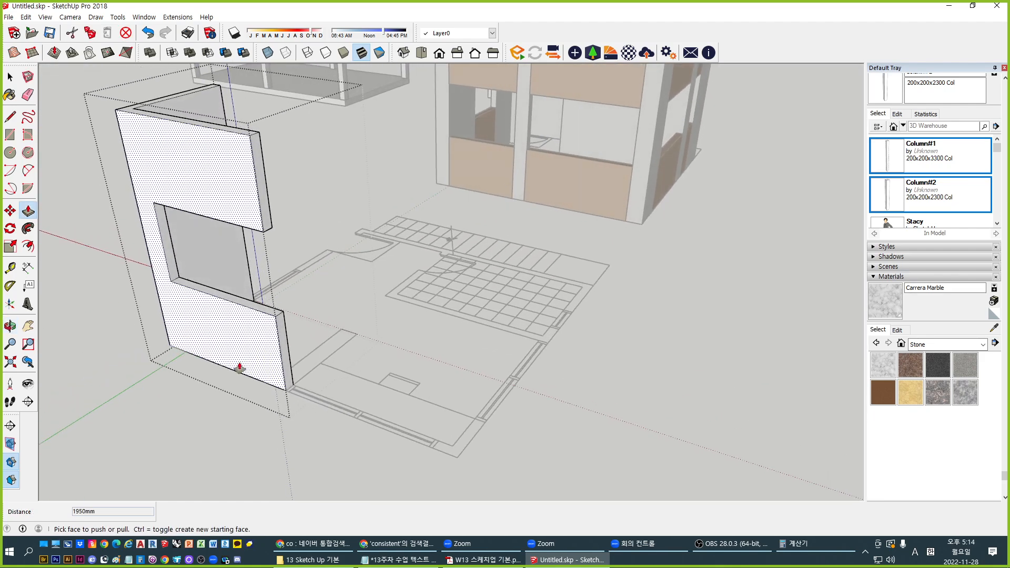
pyautogui.moveTo(280, 354); pyautogui.dragTo(470, 441)
pyautogui.moveTo(270, 216); pyautogui.dragTo(477, 435)
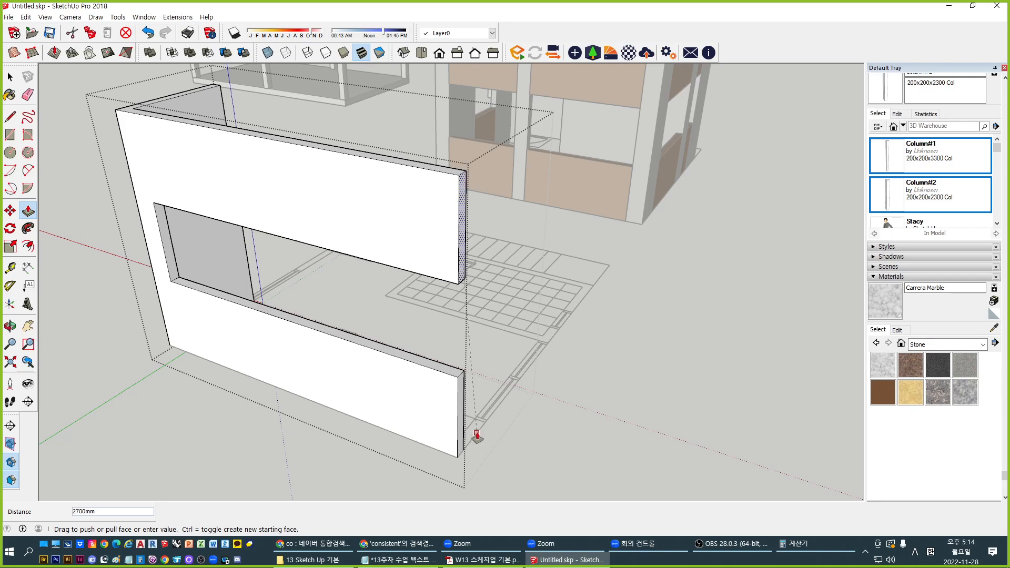
pyautogui.click(476, 435)
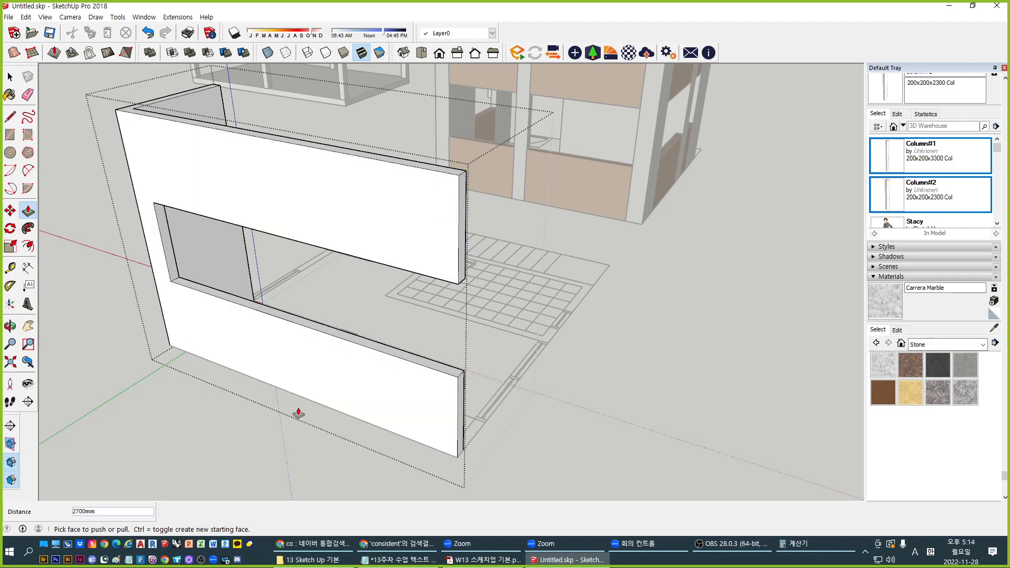
pyautogui.press('space')
pyautogui.moveTo(318, 379); pyautogui.dragTo(147, 219, button='middle')
pyautogui.scroll(2, 147, 219)
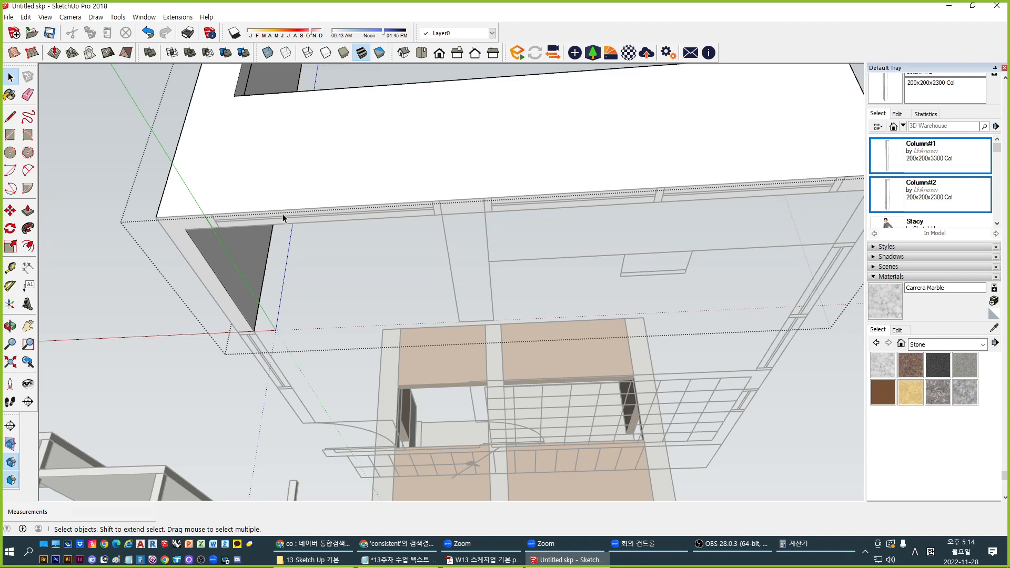
# Draw a short line across the window sill and take a measurement from the sill edge
pyautogui.press('l')
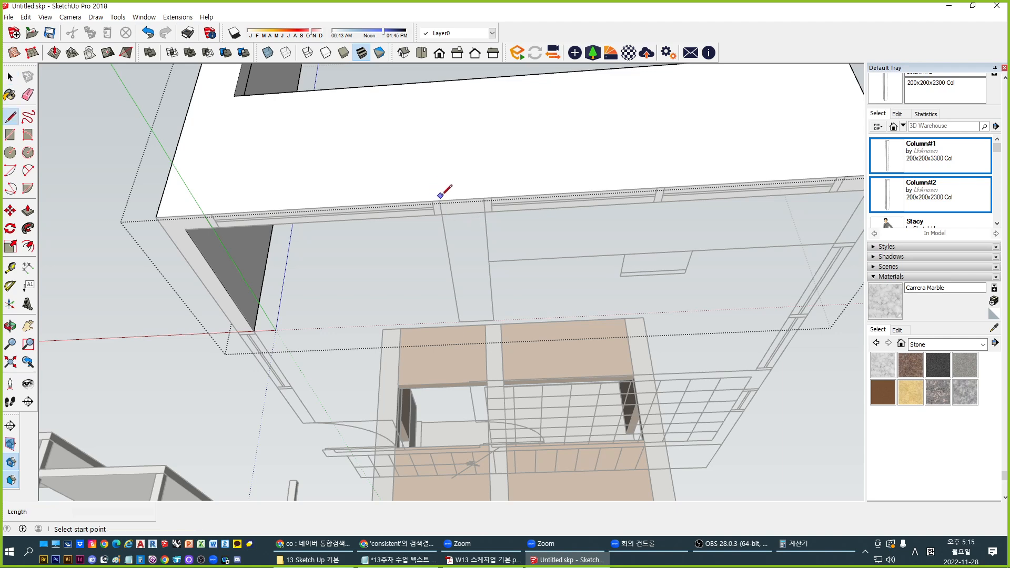
pyautogui.click(439, 200)
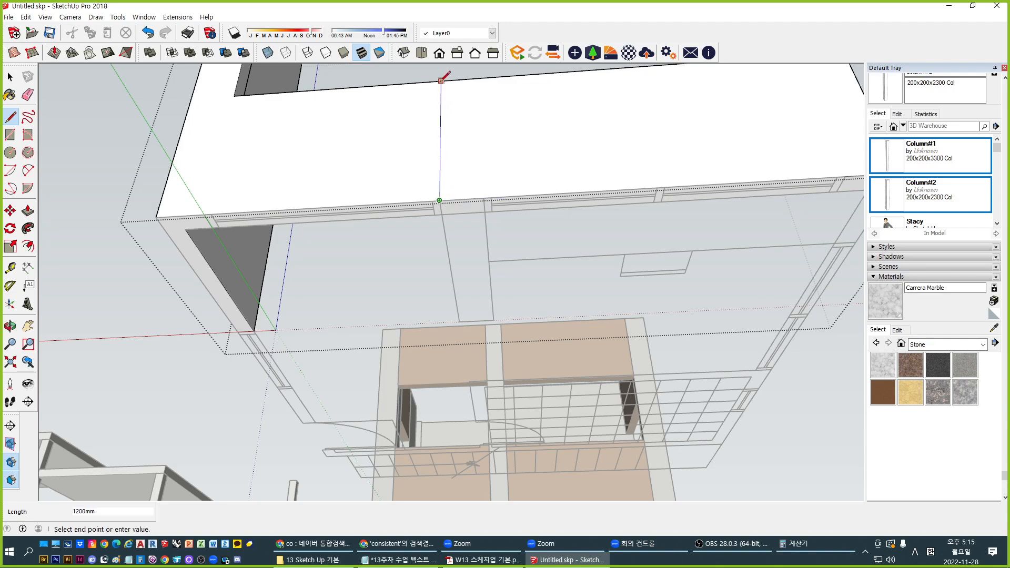
pyautogui.moveTo(446, 79)
pyautogui.mouseDown(button='middle')
pyautogui.moveTo(390, 244)
pyautogui.moveTo(371, 436)
pyautogui.moveTo(383, 422)
pyautogui.moveTo(416, 143)
pyautogui.moveTo(415, 299)
pyautogui.moveTo(435, 295)
pyautogui.mouseUp(button='middle')
pyautogui.scroll(2, 363, 441)
pyautogui.click(361, 441)
pyautogui.click(370, 423)
pyautogui.press('space')
pyautogui.press('t')
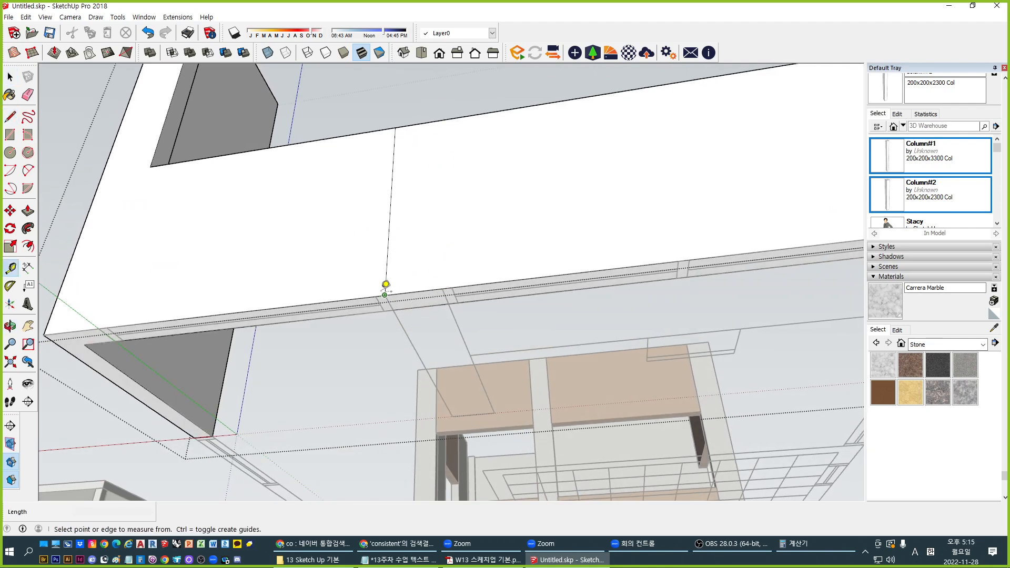
pyautogui.click(384, 295)
pyautogui.press('space')
pyautogui.moveTo(435, 221); pyautogui.dragTo(412, 354, button='middle')
# Copy the short sill edge 300mm along to mark out a pier
pyautogui.click(412, 342)
pyautogui.press('m')
pyautogui.press('ctrl')
pyautogui.click(410, 347)
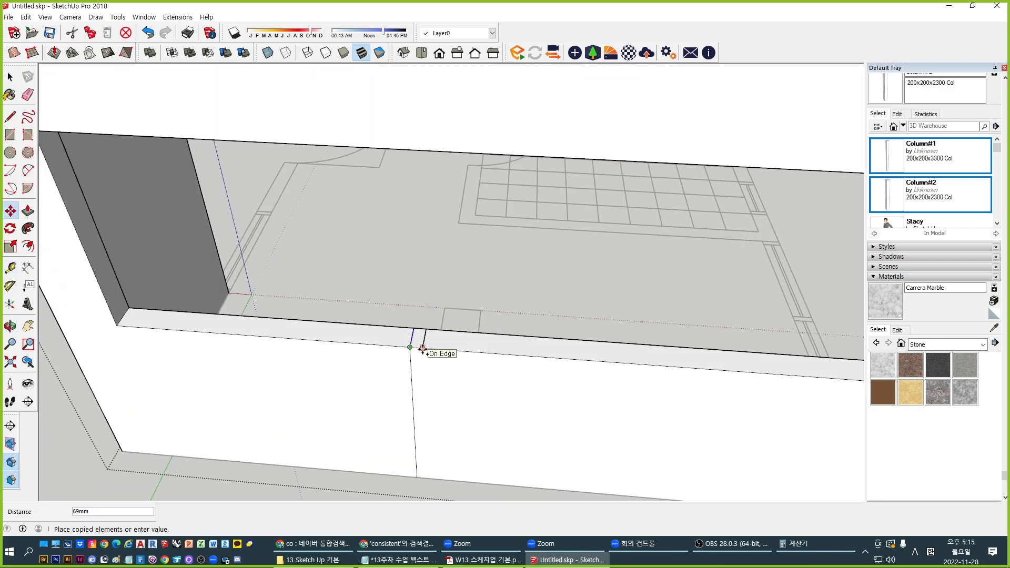
pyautogui.write('300')
pyautogui.press('Return')
pyautogui.scroll(-1, 439, 338)
pyautogui.press('space')
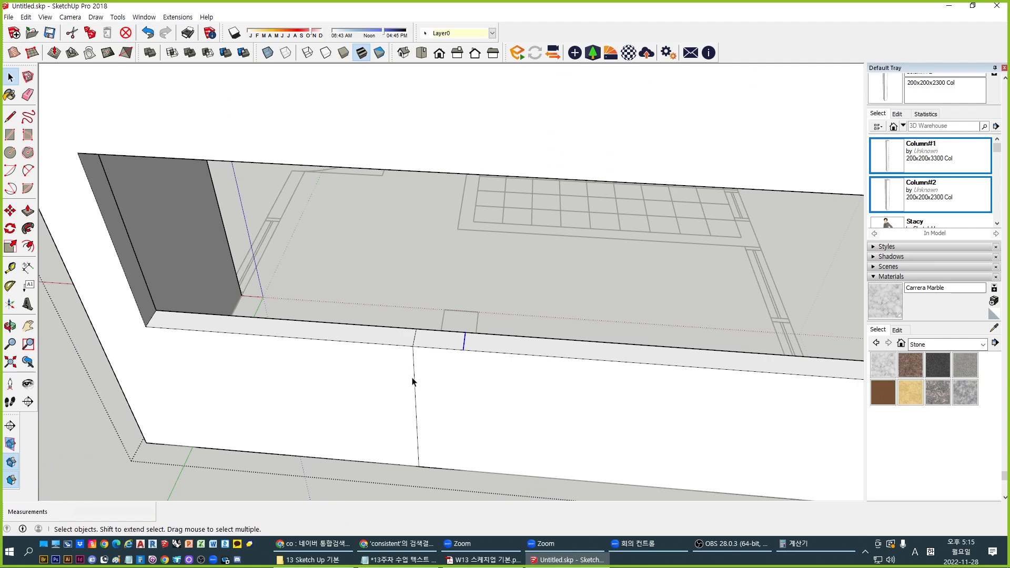
# Confirm the sill face is now split into separate left and right parts
pyautogui.click(412, 379)
pyautogui.click(415, 377)
pyautogui.scroll(-1, 363, 413)
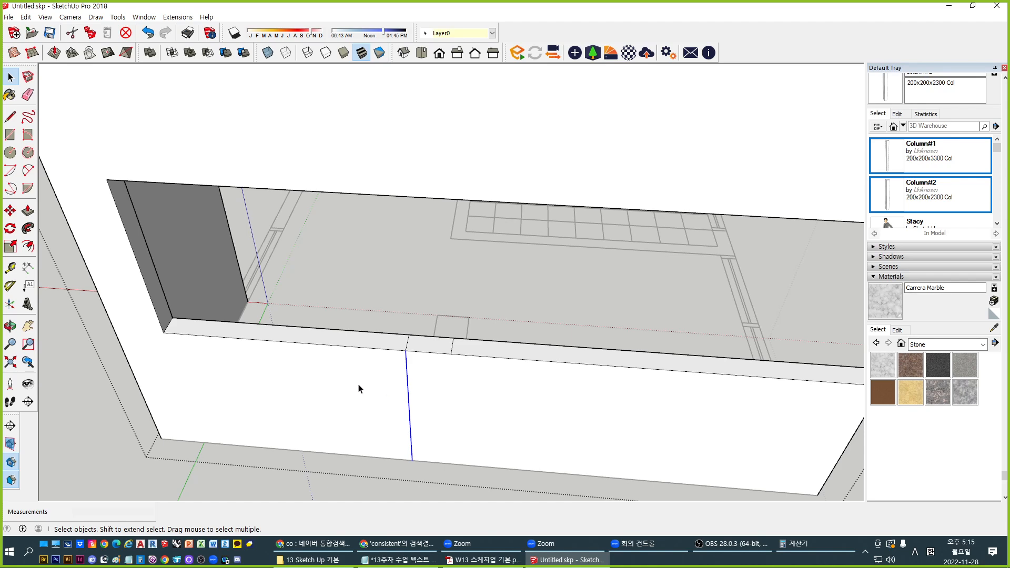
pyautogui.click(352, 398)
pyautogui.click(451, 391)
pyautogui.click(335, 390)
pyautogui.click(434, 402)
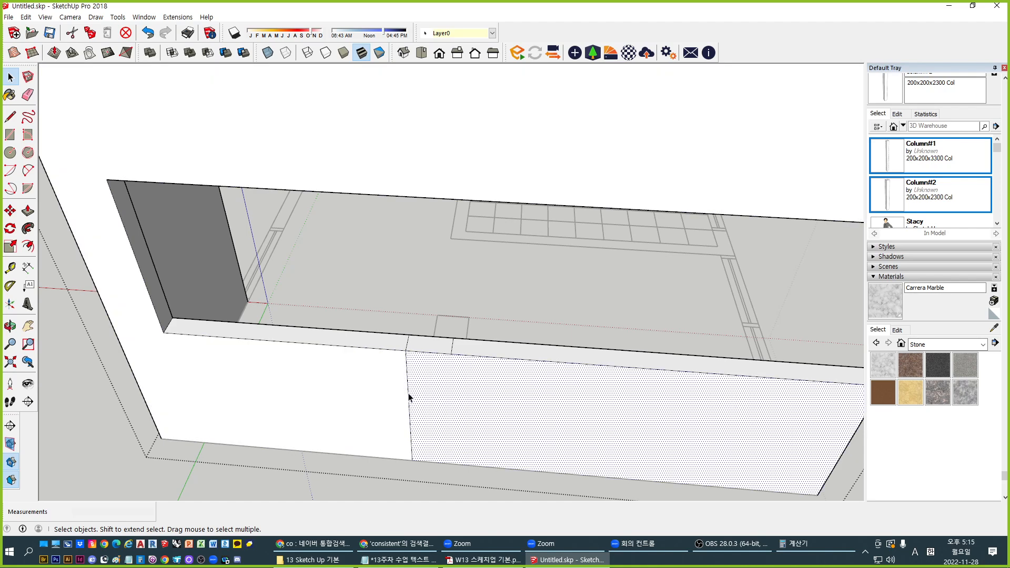
pyautogui.moveTo(433, 387); pyautogui.dragTo(415, 329, button='middle')
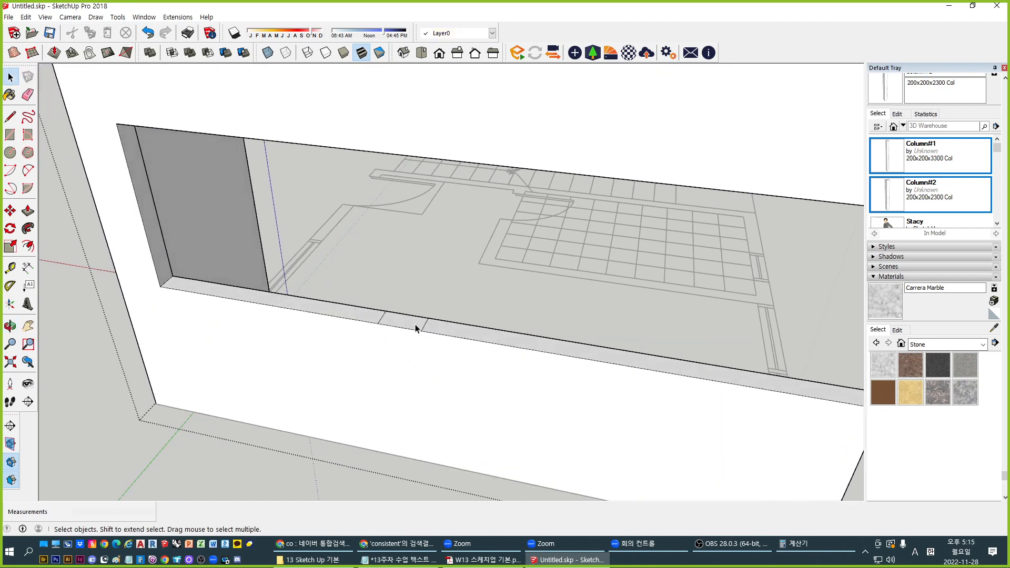
# Pull the small sill face up to the opening's top, forming a vertical pier
pyautogui.press('p')
pyautogui.click(404, 325)
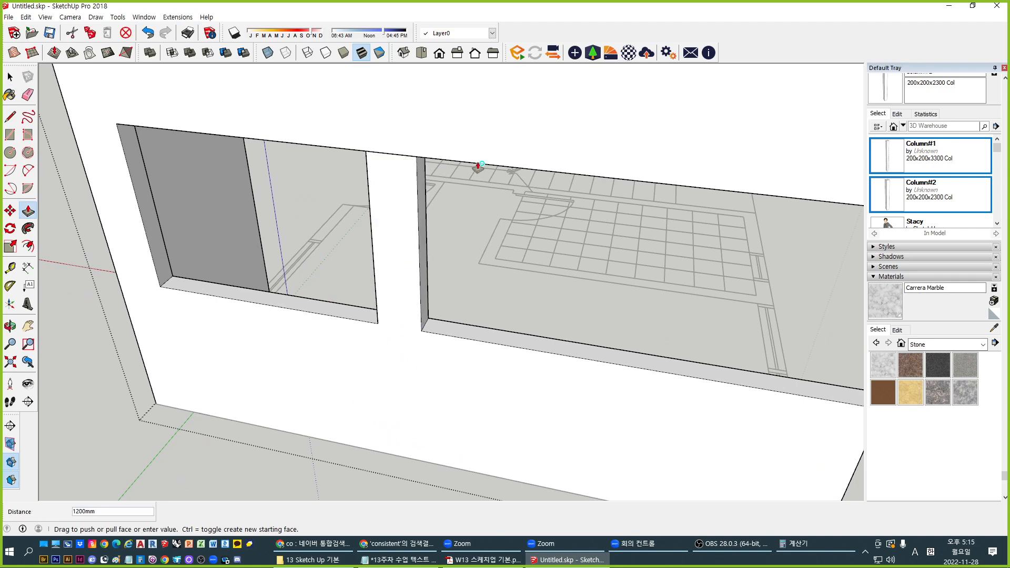
pyautogui.click(418, 159)
pyautogui.press('space')
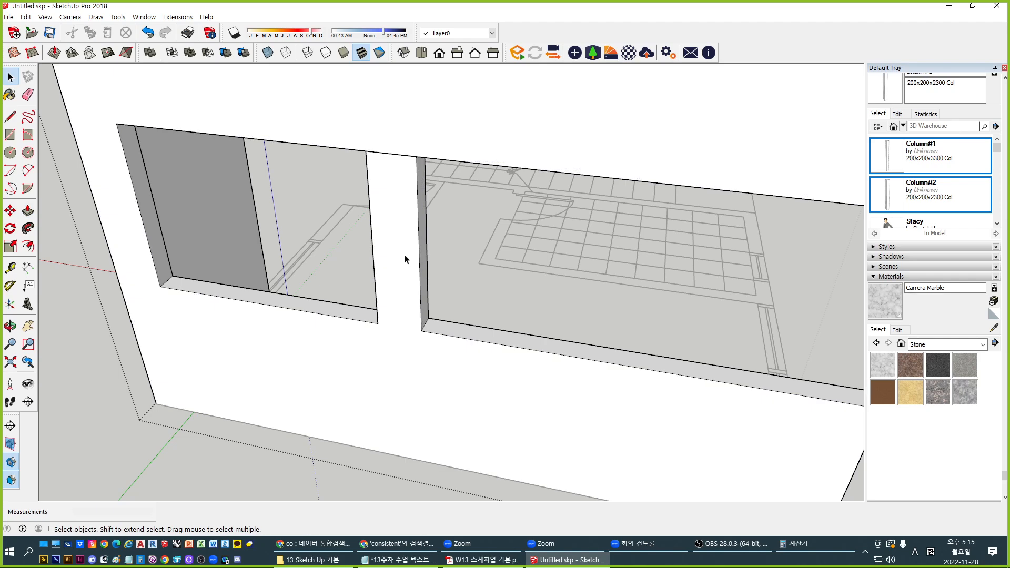
pyautogui.scroll(-3, 404, 294)
pyautogui.keyDown('shift'); pyautogui.moveTo(403, 305); pyautogui.dragTo(394, 218, button='middle'); pyautogui.keyUp('shift')
# Erase the two stray short edges along the top of the wall
pyautogui.click(391, 138)
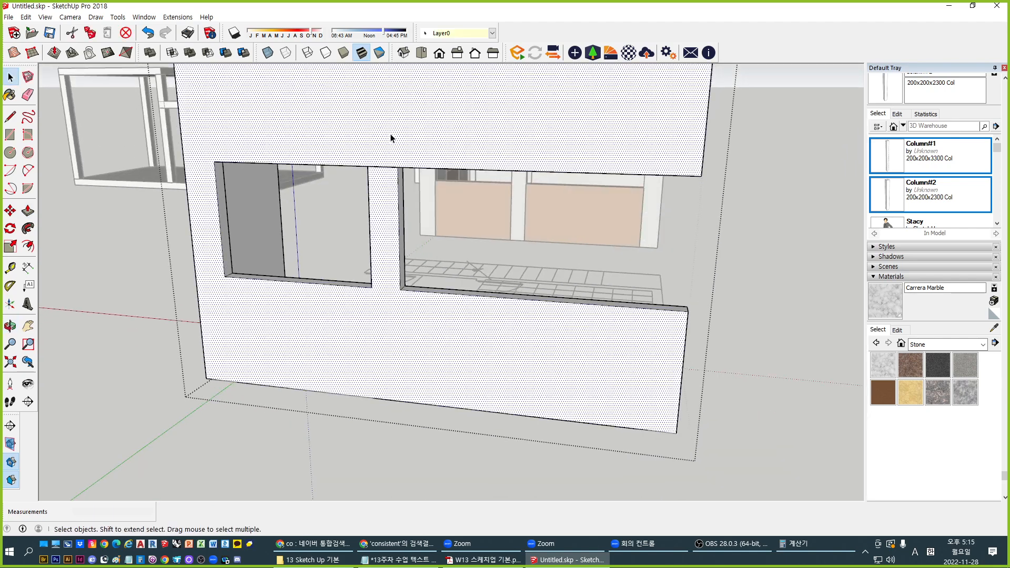
pyautogui.click(386, 168)
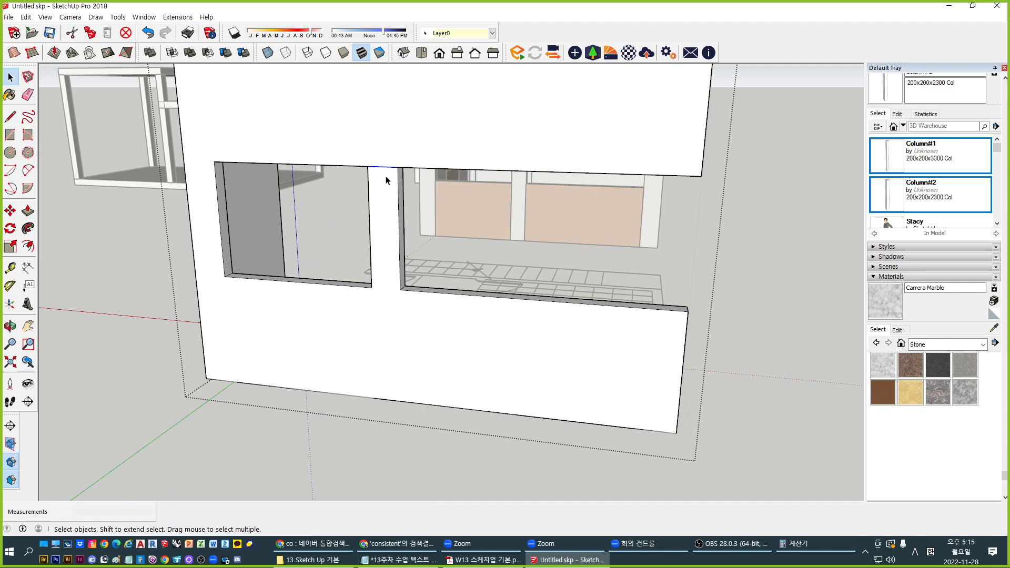
pyautogui.press('Delete')
pyautogui.moveTo(385, 181); pyautogui.dragTo(331, 204, button='middle')
pyautogui.moveTo(186, 237)
pyautogui.mouseDown(button='middle')
pyautogui.moveTo(550, 254)
pyautogui.moveTo(246, 230)
pyautogui.moveTo(410, 249)
pyautogui.moveTo(304, 253)
pyautogui.moveTo(151, 231)
pyautogui.moveTo(174, 272)
pyautogui.moveTo(622, 265)
pyautogui.mouseUp(button='middle')
pyautogui.scroll(1, 410, 248)
pyautogui.click(347, 233)
pyautogui.click(343, 233)
pyautogui.press('Delete')
# Exit the wall group and orbit out to view the whole model
pyautogui.press('Escape')
pyautogui.scroll(-4, 471, 278)
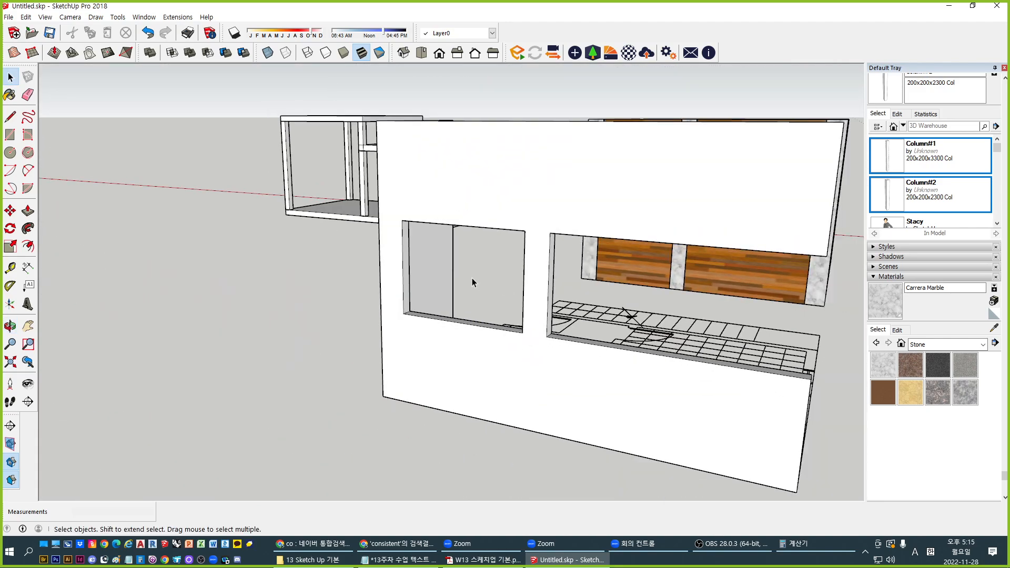
pyautogui.moveTo(472, 278); pyautogui.dragTo(701, 280, button='middle')
pyautogui.scroll(2, 701, 283)
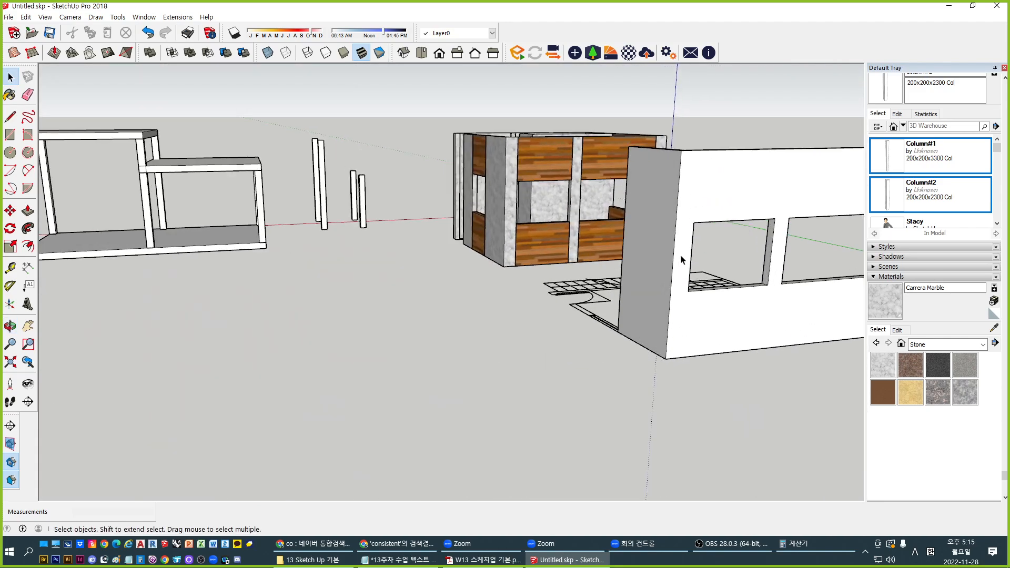
# Open the wall piece at the corner for editing
pyautogui.moveTo(637, 280); pyautogui.dragTo(455, 381, button='middle')
pyautogui.scroll(4, 456, 379)
pyautogui.scroll(3, 497, 358)
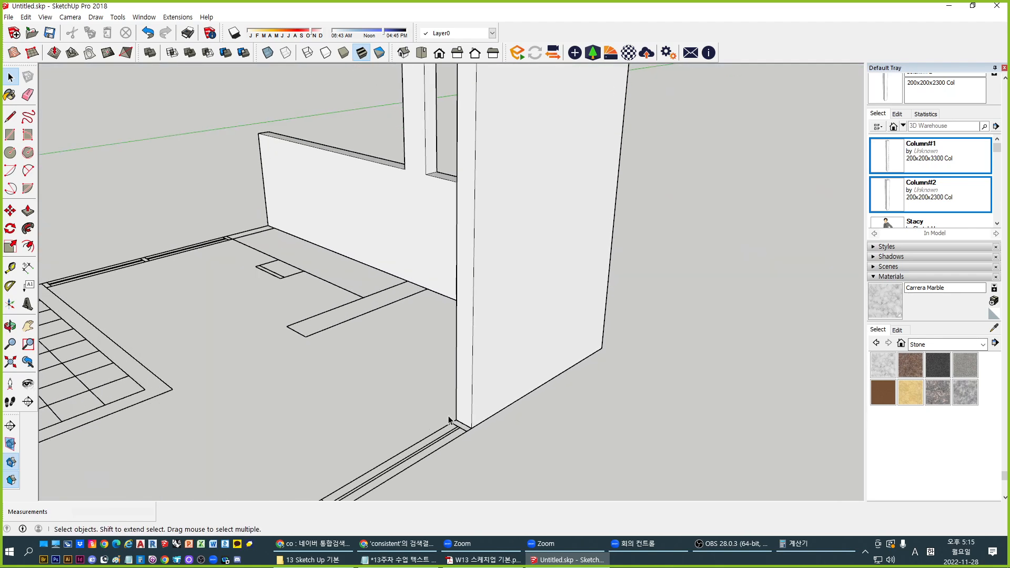
pyautogui.click(470, 427)
pyautogui.doubleClick(471, 427)
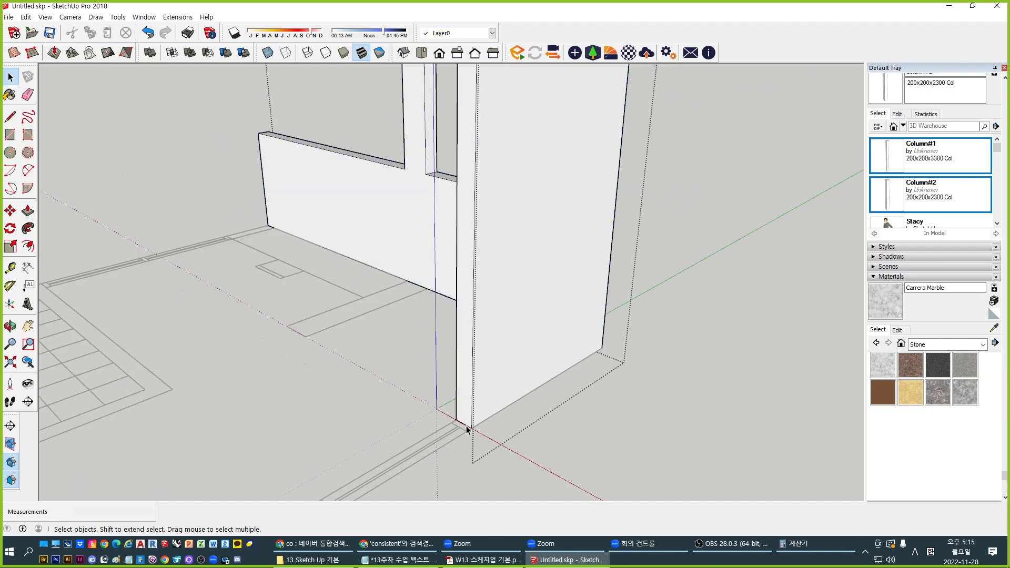
# Copy the wall's edges 1200mm to divide the adjoining side face into bands
pyautogui.press('m')
pyautogui.click(472, 428)
pyautogui.press('ctrl')
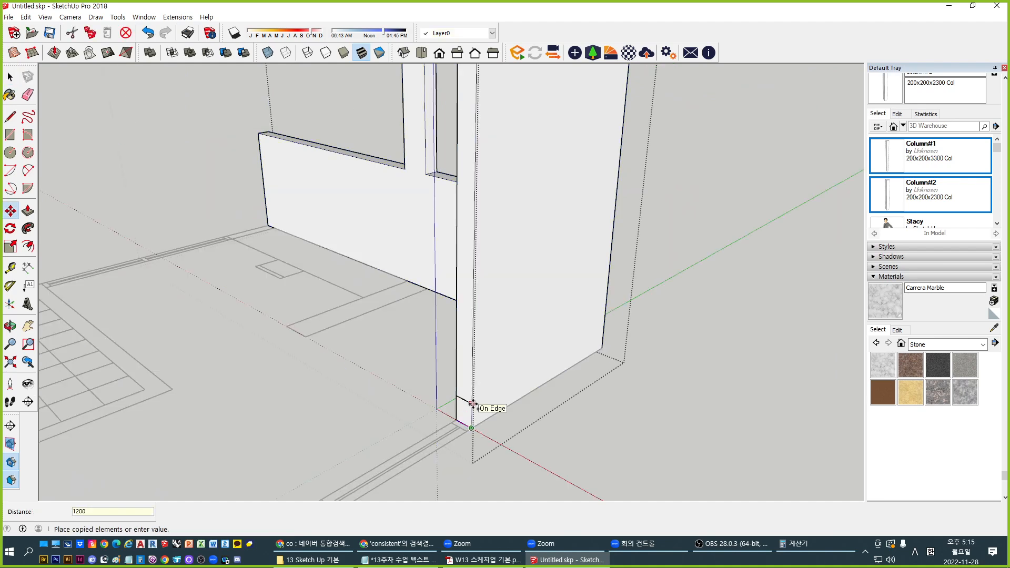
pyautogui.press('Return')
pyautogui.click(518, 332)
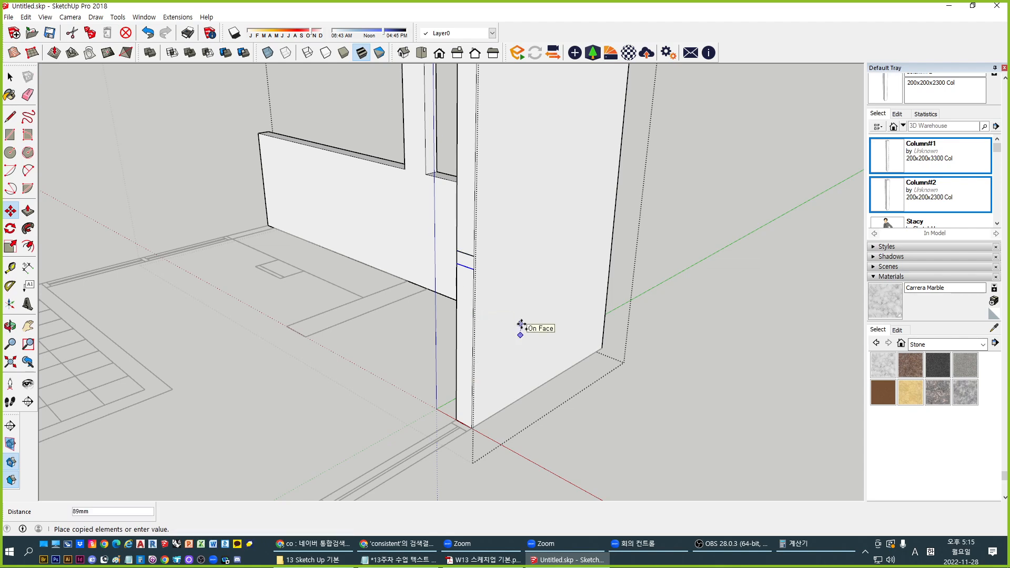
pyautogui.write('1200')
pyautogui.press('Return')
pyautogui.scroll(-2, 521, 325)
pyautogui.moveTo(501, 361); pyautogui.dragTo(490, 370, button='middle')
# Push/pull the lower wall out 2175mm and extend the upper wall to match
pyautogui.press('p')
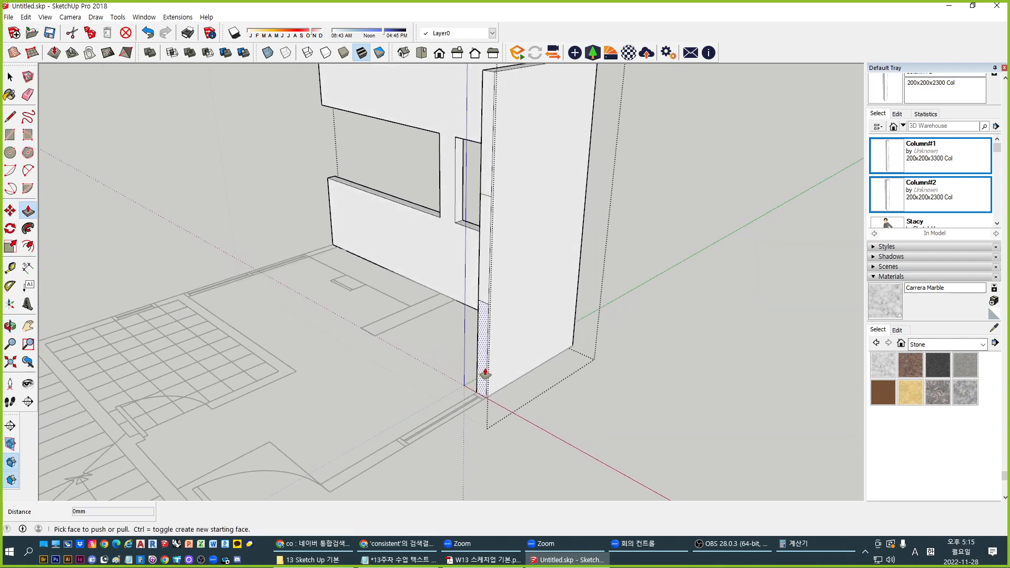
pyautogui.click(482, 373)
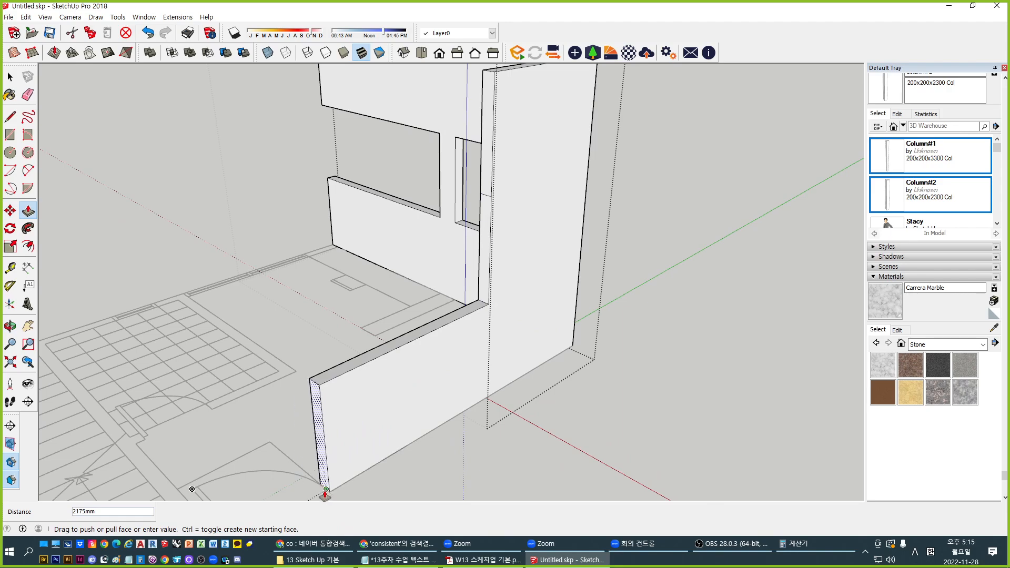
pyautogui.click(324, 491)
pyautogui.click(484, 193)
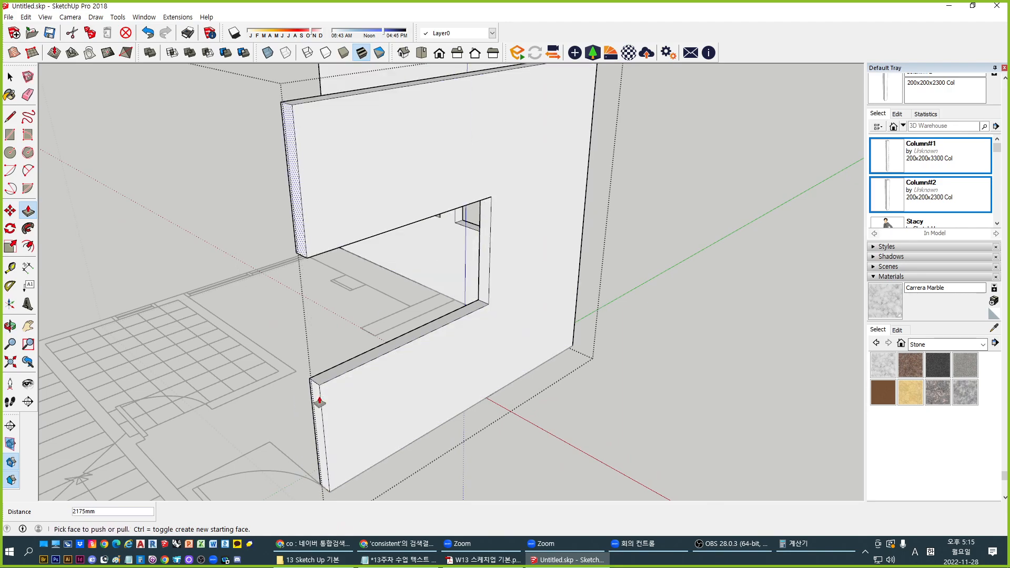
pyautogui.press('space')
pyautogui.moveTo(316, 407); pyautogui.dragTo(347, 240, button='middle')
# Measure into the opening and copy the sill's short end edge 950mm along
pyautogui.press('t')
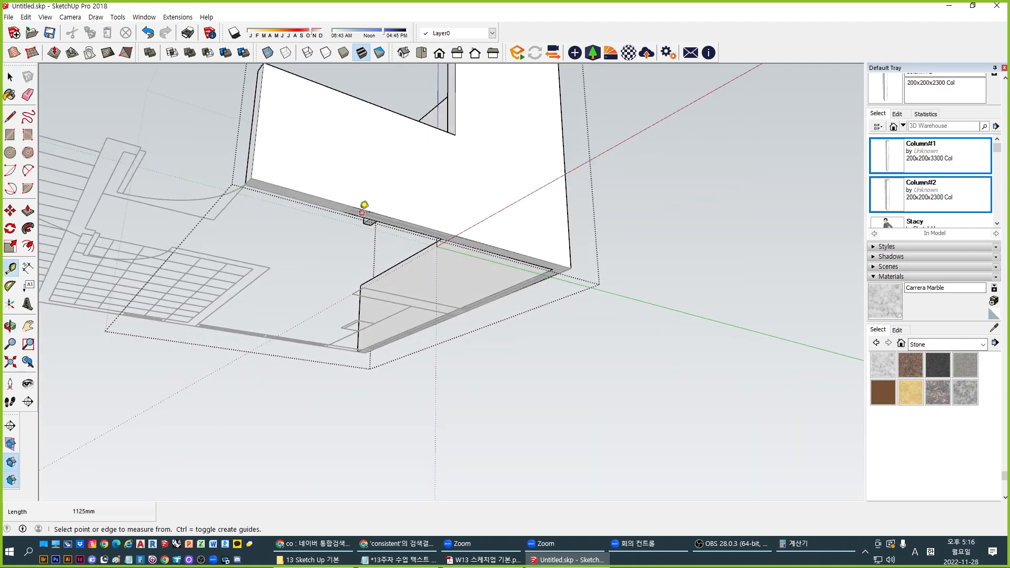
pyautogui.click(349, 205)
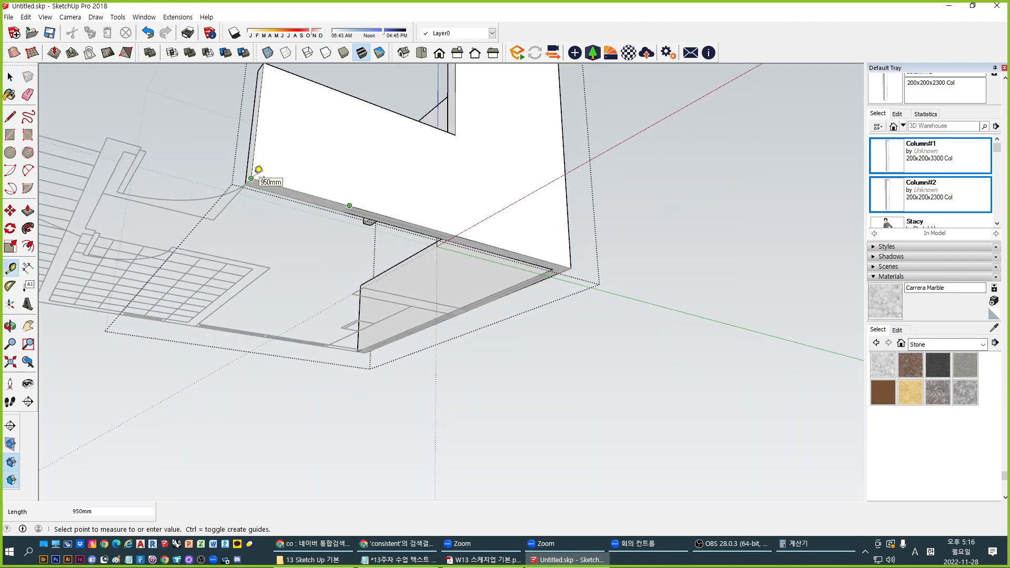
pyautogui.press('space')
pyautogui.moveTo(258, 169); pyautogui.dragTo(276, 333, button='middle')
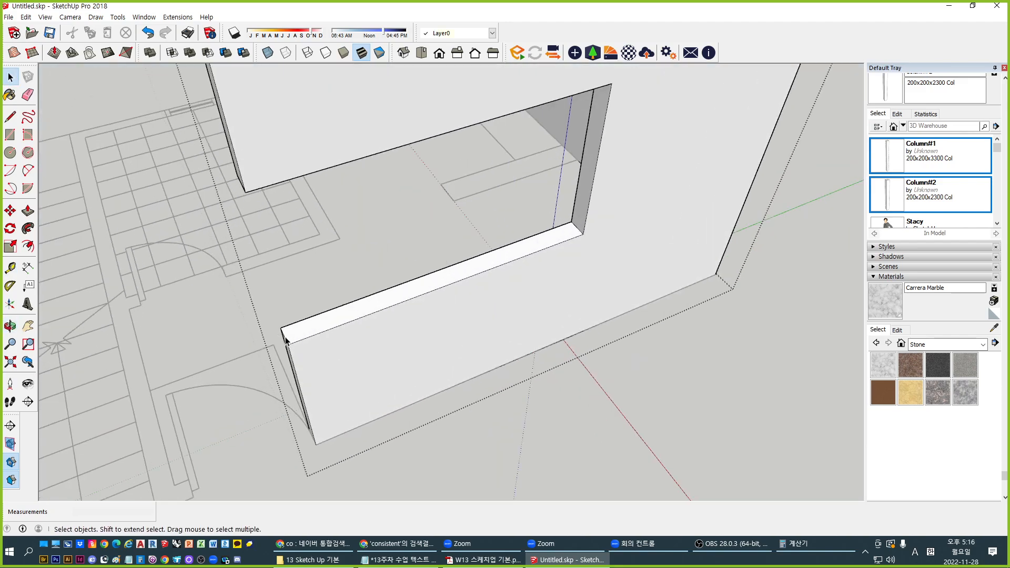
pyautogui.click(285, 341)
pyautogui.press('m')
pyautogui.press('ctrl')
pyautogui.click(287, 344)
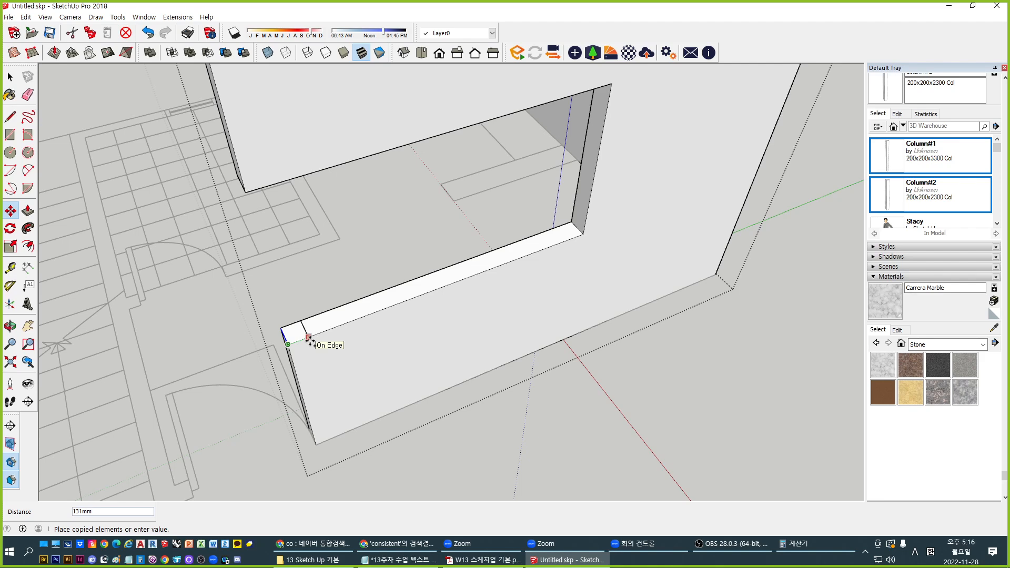
pyautogui.write('950')
pyautogui.press('Return')
pyautogui.scroll(-1, 349, 338)
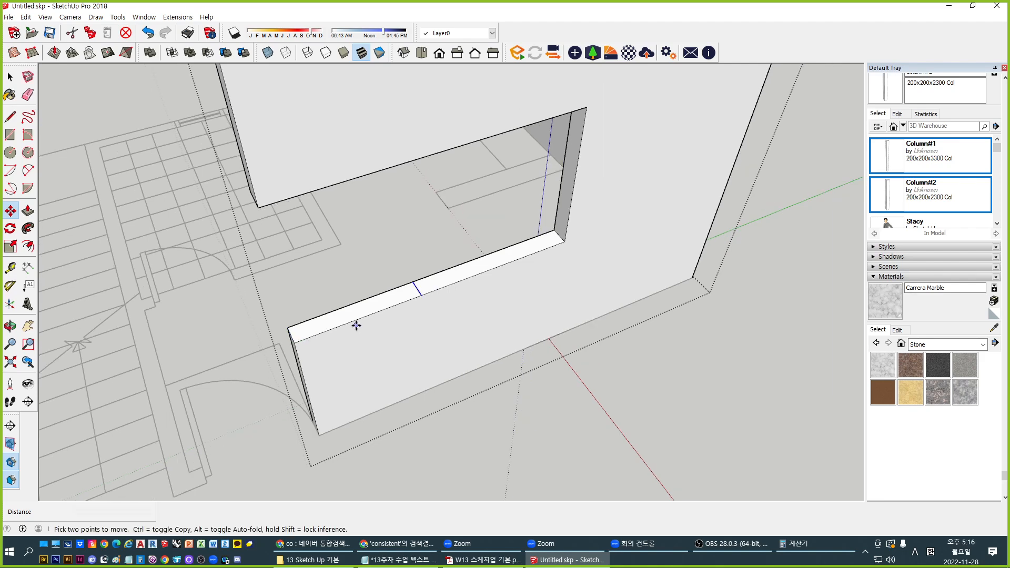
# Raise the left sill portion 1025mm to fill it in as solid wall
pyautogui.press('p')
pyautogui.click(332, 323)
pyautogui.click(266, 223)
pyautogui.press('space')
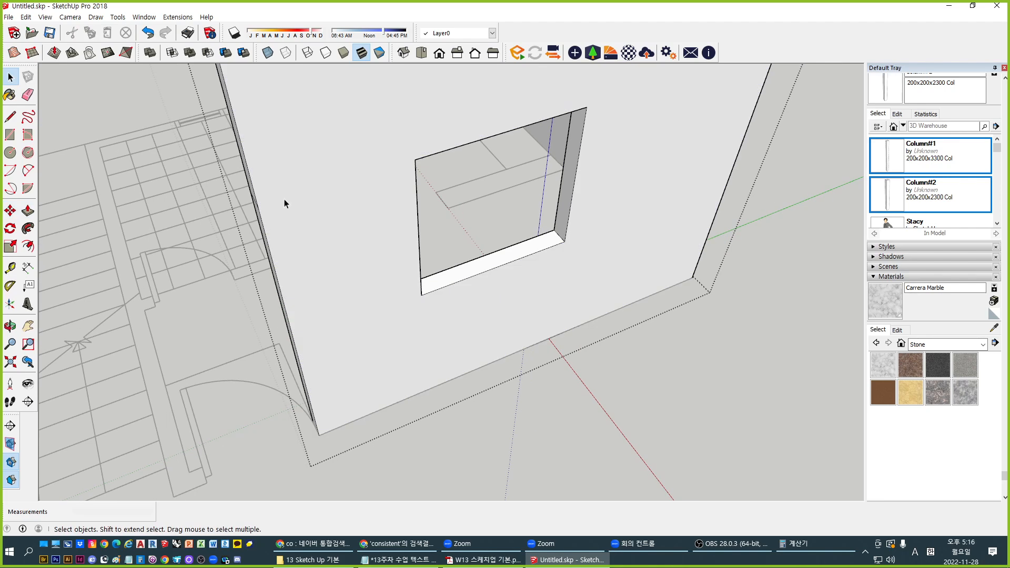
pyautogui.moveTo(284, 199); pyautogui.dragTo(734, 254, button='middle')
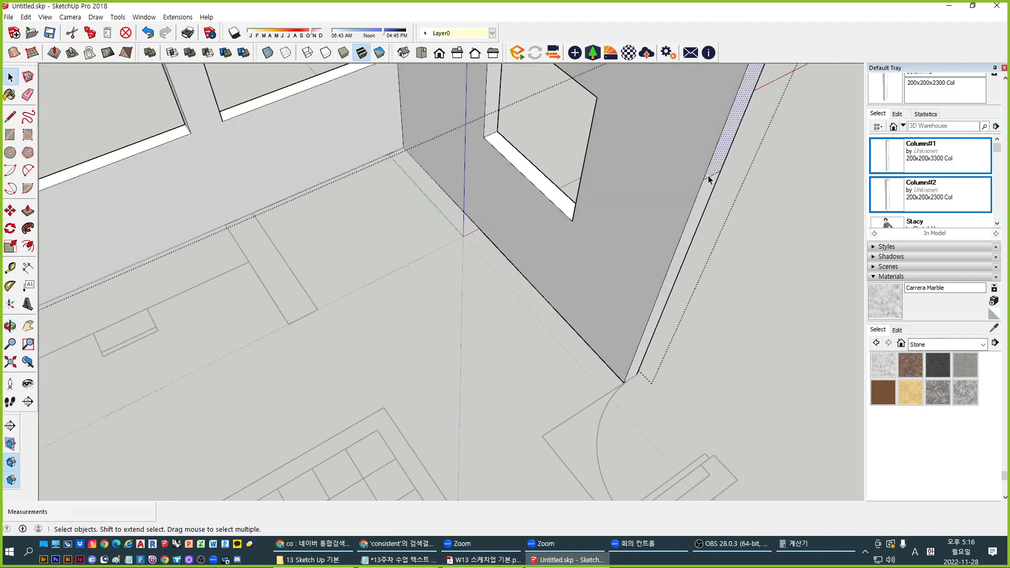
# Leave the wall group and sample the Default material from the white wall with the Paint Bucket
pyautogui.moveTo(713, 176); pyautogui.dragTo(185, 228, button='middle')
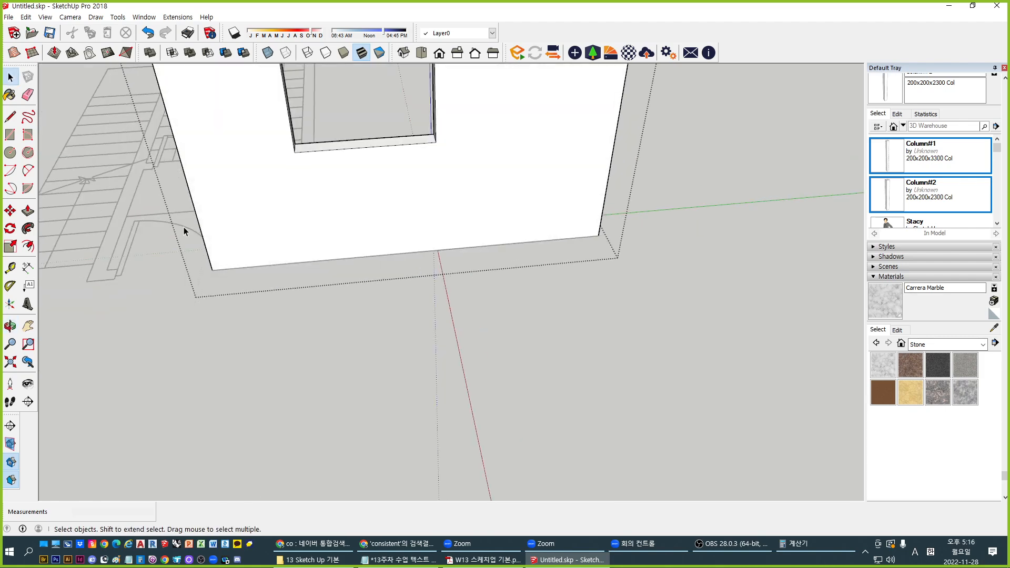
pyautogui.scroll(-4, 470, 231)
pyautogui.moveTo(465, 231); pyautogui.dragTo(267, 209, button='middle')
pyautogui.click(616, 354)
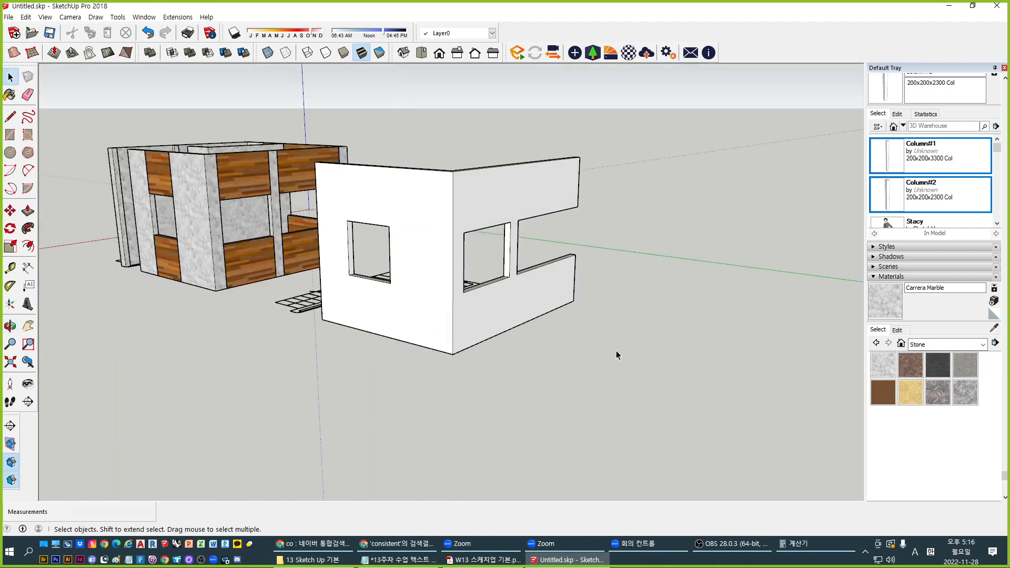
pyautogui.moveTo(371, 267); pyautogui.dragTo(453, 208, button='middle')
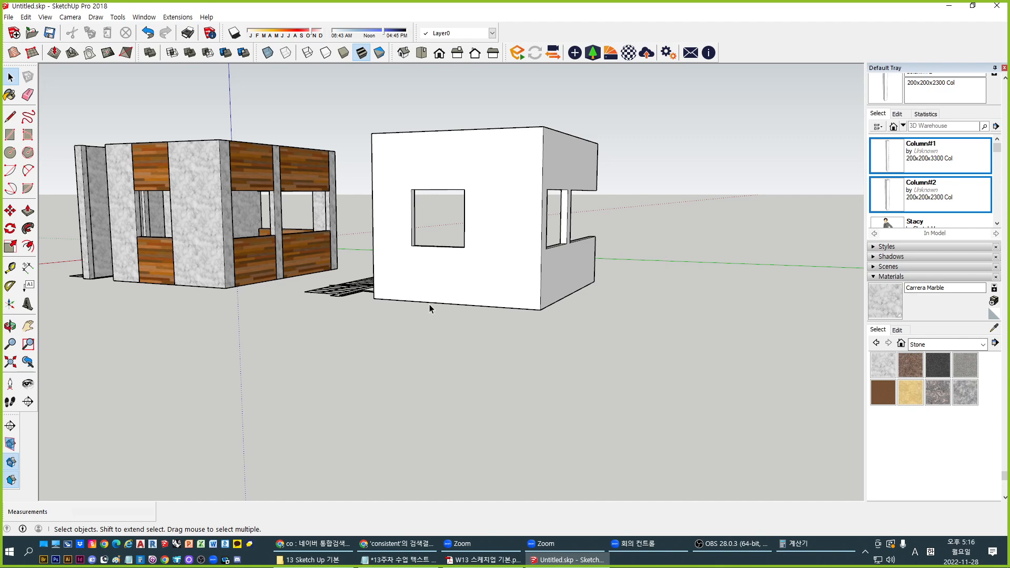
pyautogui.moveTo(476, 284)
pyautogui.mouseDown(button='middle')
pyautogui.moveTo(662, 436)
pyautogui.moveTo(721, 409)
pyautogui.mouseUp(button='middle')
pyautogui.press('b')
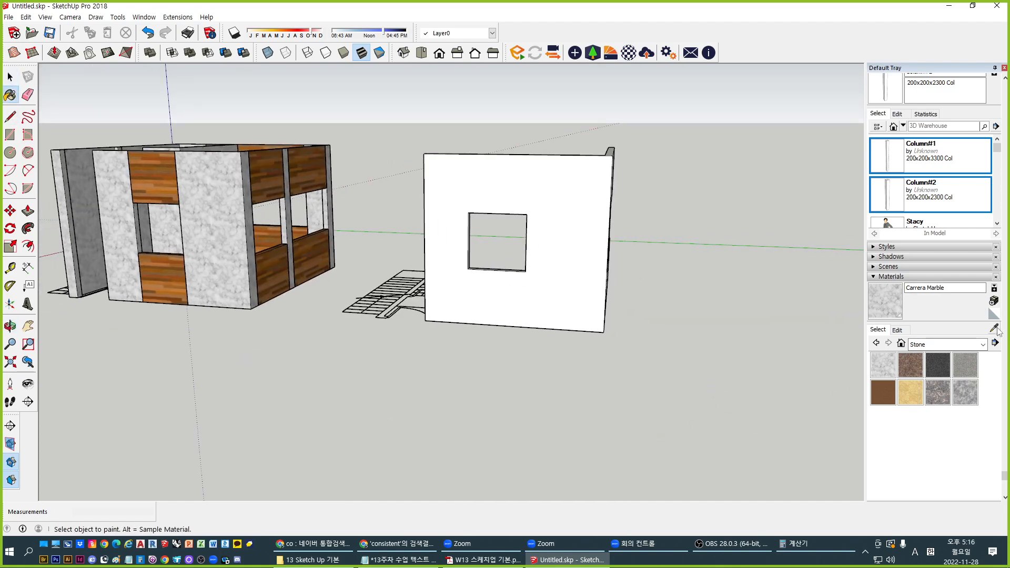
pyautogui.press('alt')
pyautogui.keyDown('alt'); pyautogui.click(600, 260); pyautogui.keyUp('alt')
pyautogui.press('space')
# Paint the first box's two stone panels and six wood panels with Default
pyautogui.keyDown('shift'); pyautogui.moveTo(366, 305); pyautogui.dragTo(603, 387, button='middle'); pyautogui.keyUp('shift')
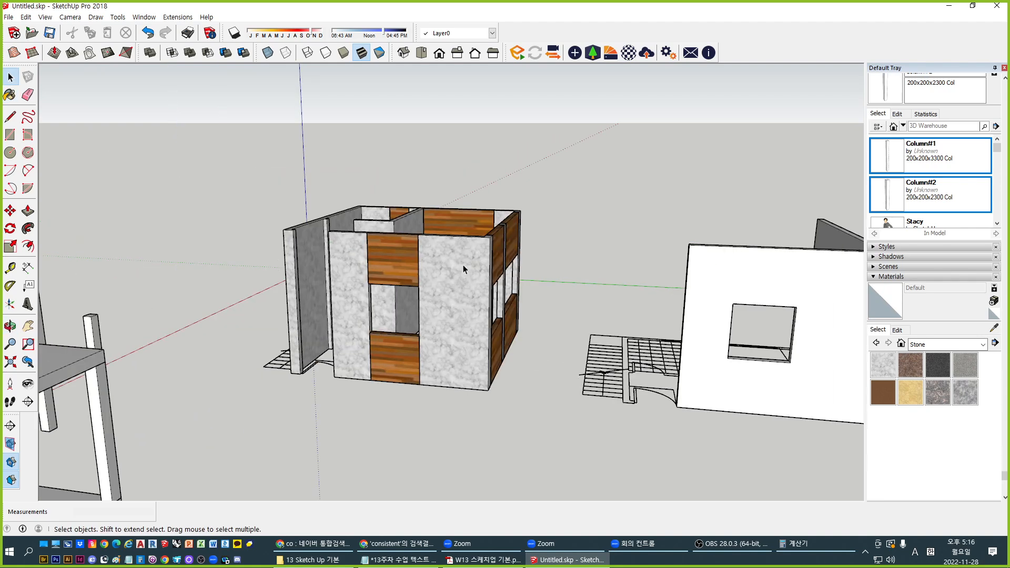
pyautogui.press('b')
pyautogui.click(465, 280)
pyautogui.click(353, 261)
pyautogui.click(382, 256)
pyautogui.click(401, 354)
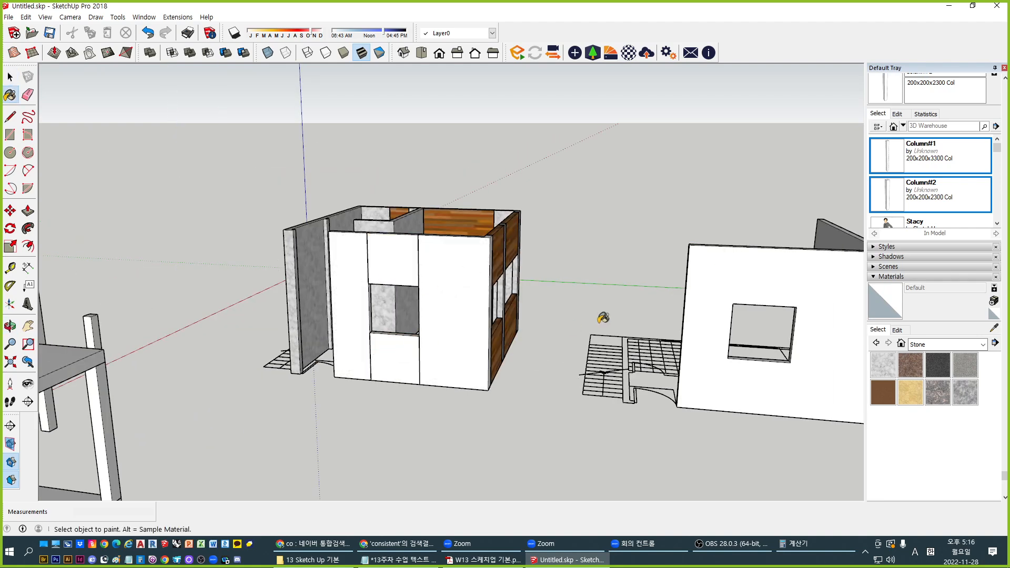
pyautogui.moveTo(603, 318); pyautogui.dragTo(282, 374, button='middle')
pyautogui.click(393, 292)
pyautogui.click(431, 358)
pyautogui.click(513, 353)
pyautogui.click(497, 284)
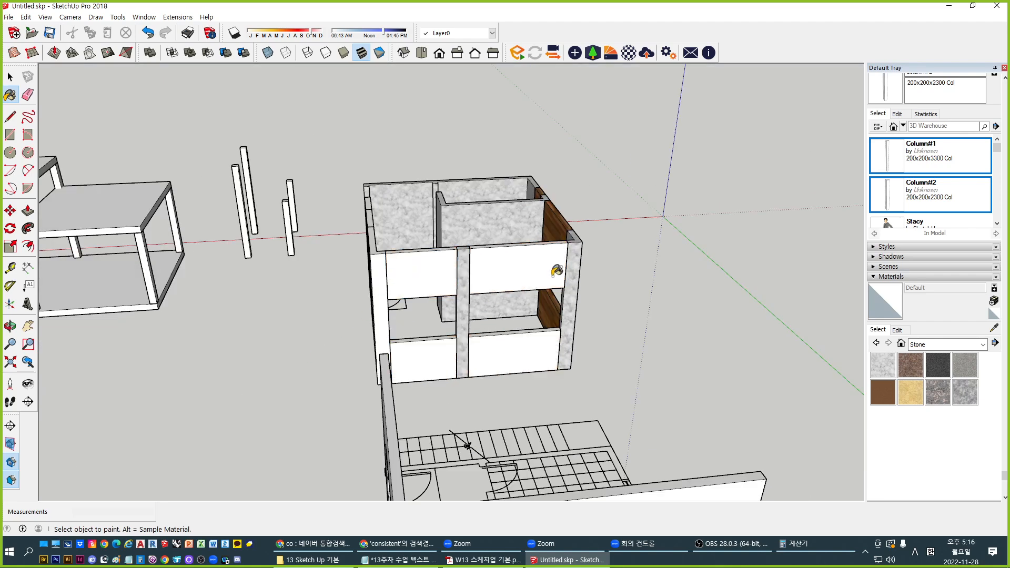
# Paint the stone back walls, both columns and the remaining wood panels and strips Default
pyautogui.click(477, 223)
pyautogui.click(447, 208)
pyautogui.click(463, 273)
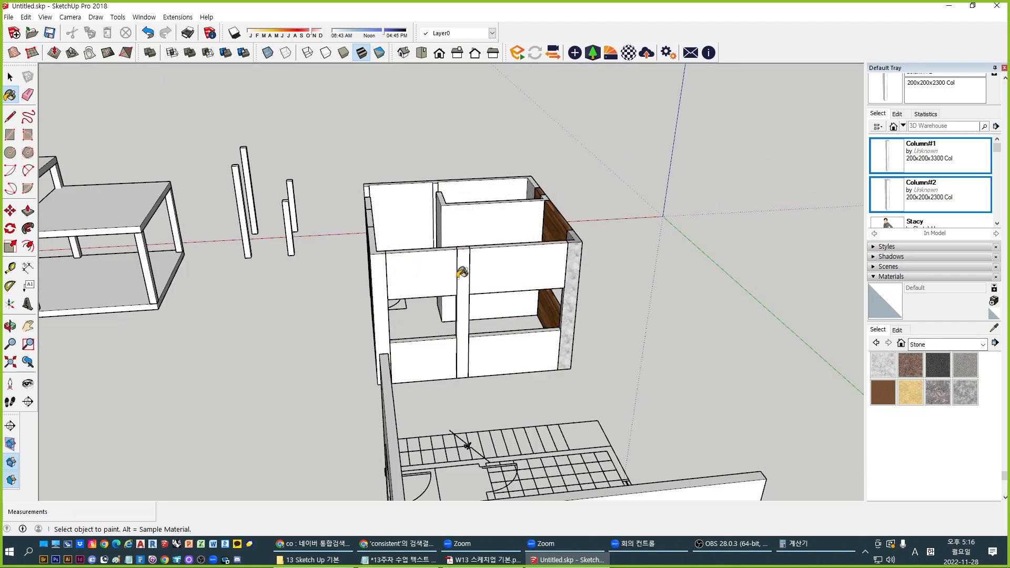
pyautogui.moveTo(562, 281); pyautogui.dragTo(273, 284, button='middle')
pyautogui.click(444, 282)
pyautogui.click(491, 260)
pyautogui.click(537, 243)
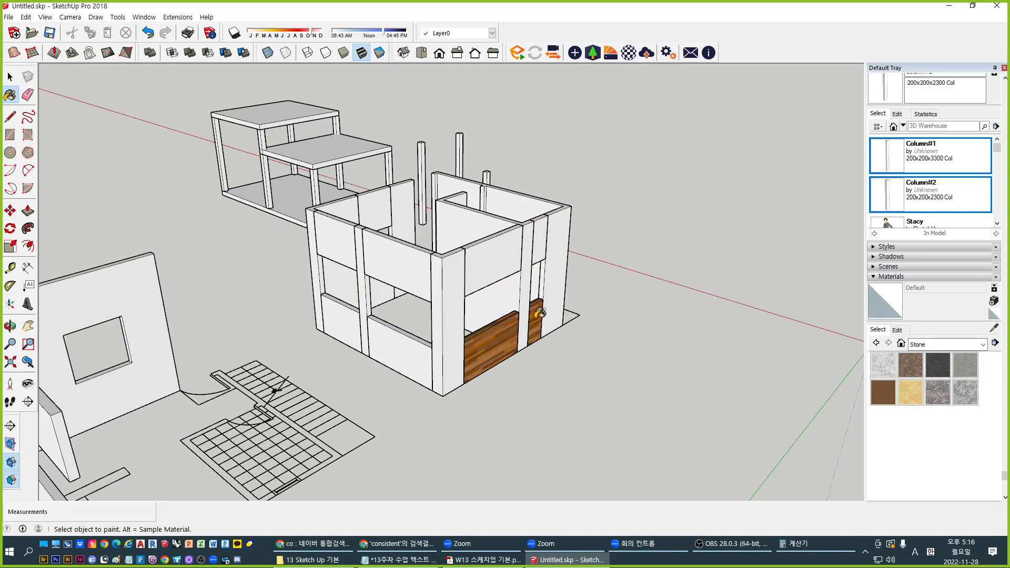
pyautogui.click(540, 313)
pyautogui.click(516, 343)
pyautogui.press('space')
pyautogui.moveTo(376, 386)
pyautogui.mouseDown(button='middle')
pyautogui.moveTo(810, 408)
pyautogui.moveTo(356, 428)
pyautogui.moveTo(456, 424)
pyautogui.mouseUp(button='middle')
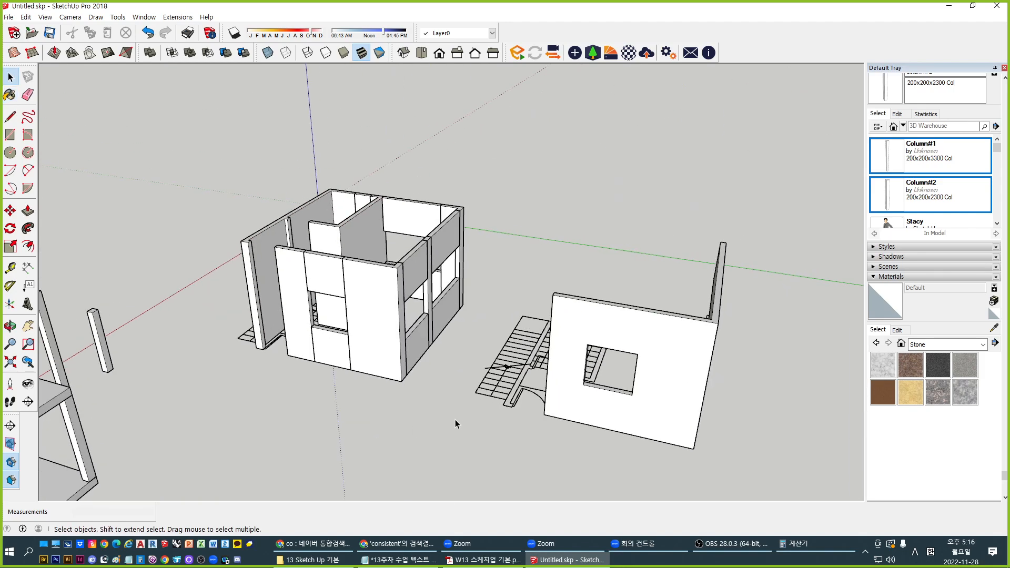
# Window-select the whole first box, then clear that selection
pyautogui.moveTo(607, 356); pyautogui.dragTo(603, 390, button='middle')
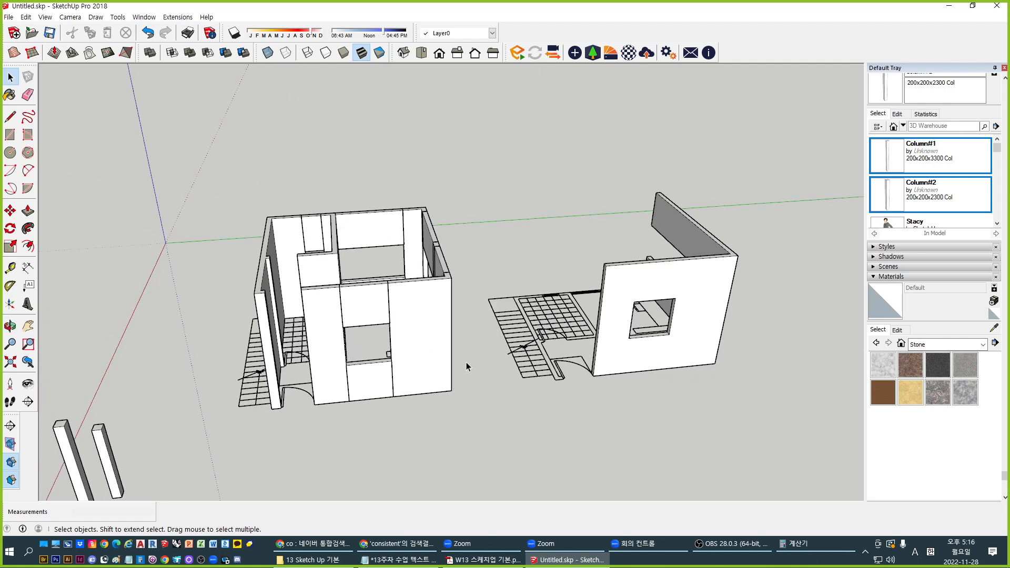
pyautogui.scroll(3, 258, 331)
pyautogui.moveTo(190, 106); pyautogui.dragTo(601, 467)
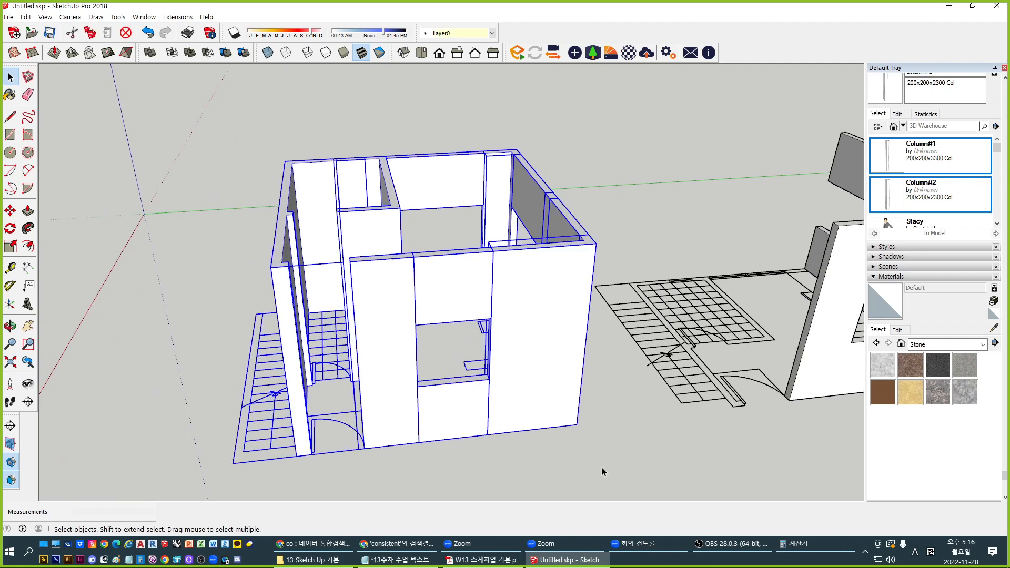
pyautogui.moveTo(602, 467); pyautogui.dragTo(465, 388, button='middle')
pyautogui.click(623, 261)
pyautogui.moveTo(335, 404); pyautogui.dragTo(493, 305, button='middle')
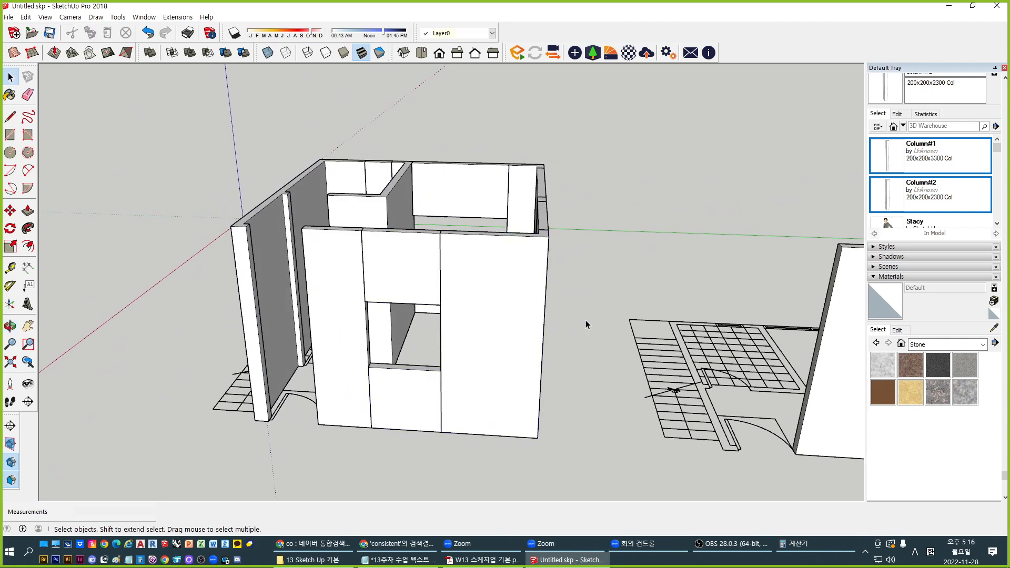
pyautogui.moveTo(586, 320); pyautogui.dragTo(299, 343, button='middle')
pyautogui.moveTo(602, 339); pyautogui.dragTo(513, 332, button='middle')
pyautogui.scroll(4, 347, 244)
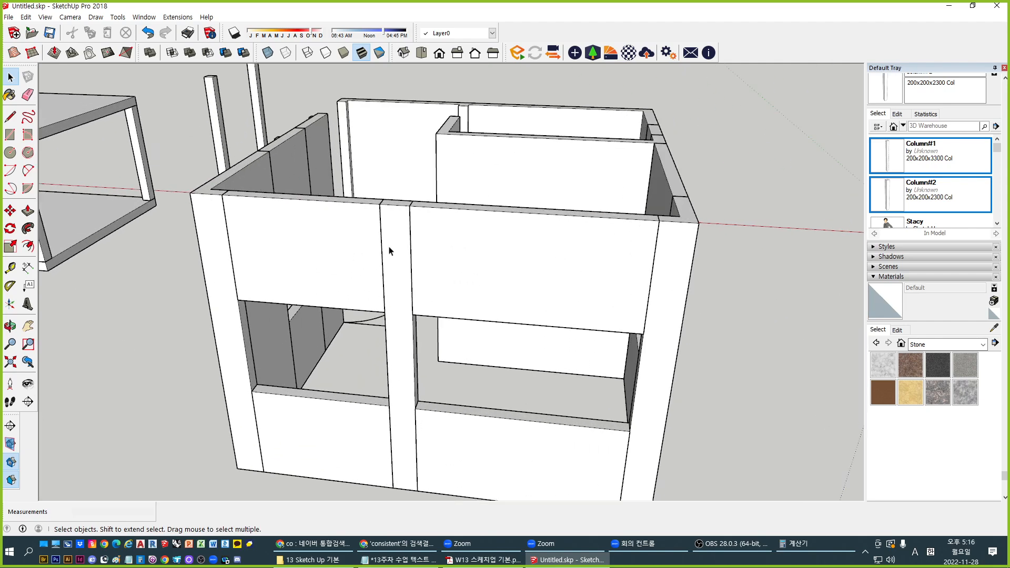
# Select the wall panels, middle column and left corner piece individually, then the floor plan grid
pyautogui.click(451, 260)
pyautogui.click(393, 274)
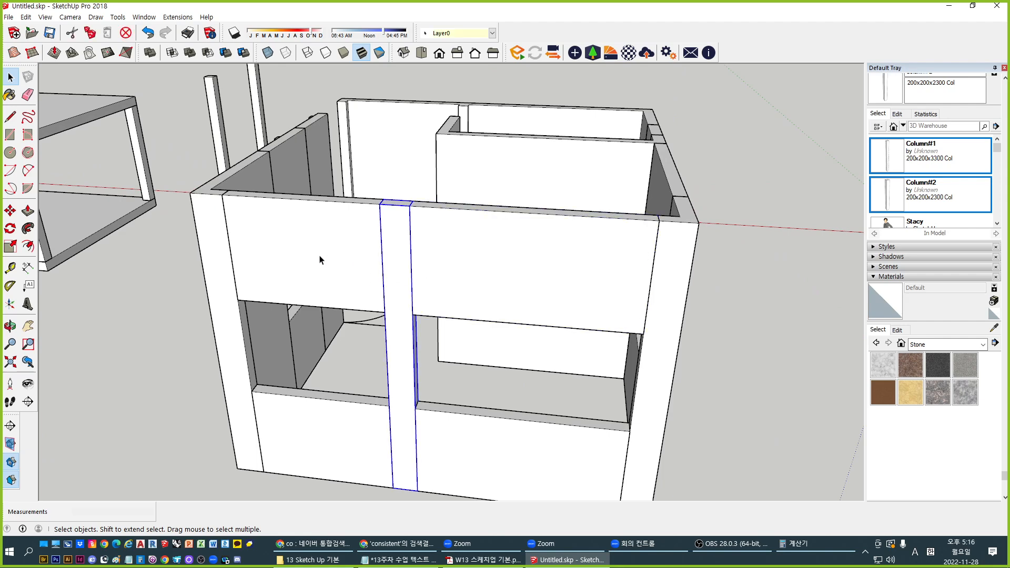
pyautogui.click(315, 256)
pyautogui.click(208, 254)
pyautogui.click(333, 244)
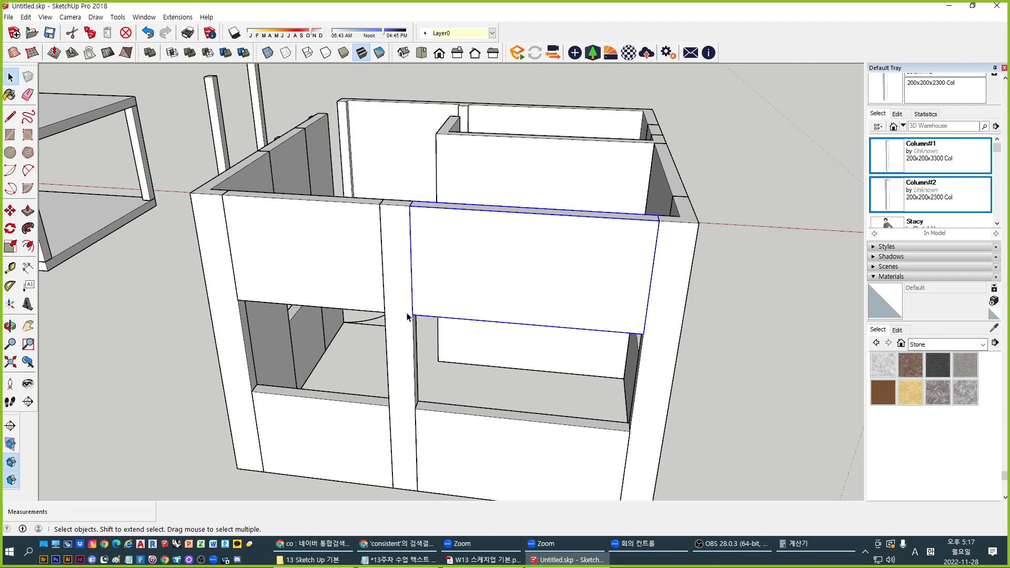
pyautogui.moveTo(416, 420); pyautogui.dragTo(579, 268, button='middle')
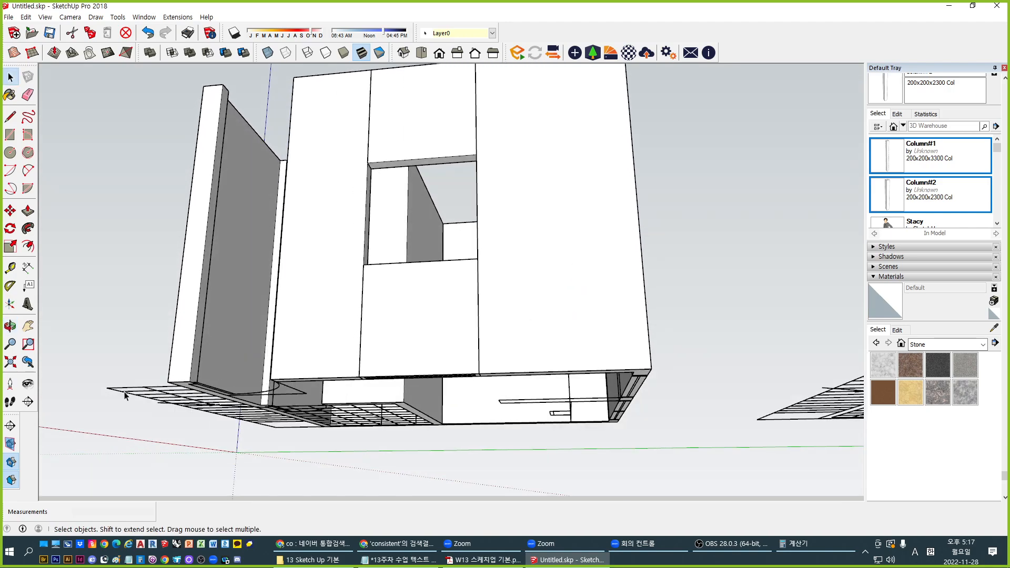
pyautogui.click(273, 366)
pyautogui.scroll(-3, 489, 322)
pyautogui.moveTo(489, 322); pyautogui.dragTo(297, 140, button='middle')
# Window-select all the building's walls and remove the floor plan linework from the selection
pyautogui.moveTo(257, 96); pyautogui.dragTo(604, 456)
pyautogui.scroll(1, 292, 366)
pyautogui.moveTo(325, 363); pyautogui.dragTo(316, 394, button='middle')
pyautogui.scroll(-2, 315, 252)
pyautogui.moveTo(307, 215); pyautogui.dragTo(317, 250, button='middle')
pyautogui.moveTo(235, 135); pyautogui.dragTo(510, 433)
pyautogui.moveTo(511, 433); pyautogui.dragTo(368, 463, button='middle')
pyautogui.keyDown('shift'); pyautogui.click(374, 461); pyautogui.keyUp('shift')
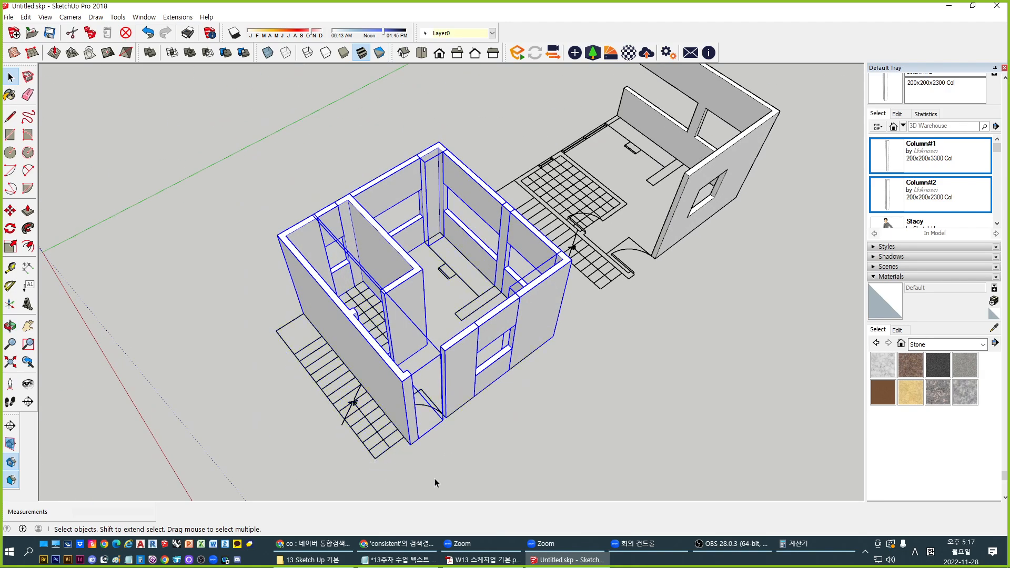
pyautogui.moveTo(435, 476); pyautogui.dragTo(289, 292, button='middle')
pyautogui.moveTo(513, 308); pyautogui.dragTo(430, 359, button='middle')
pyautogui.press('space')
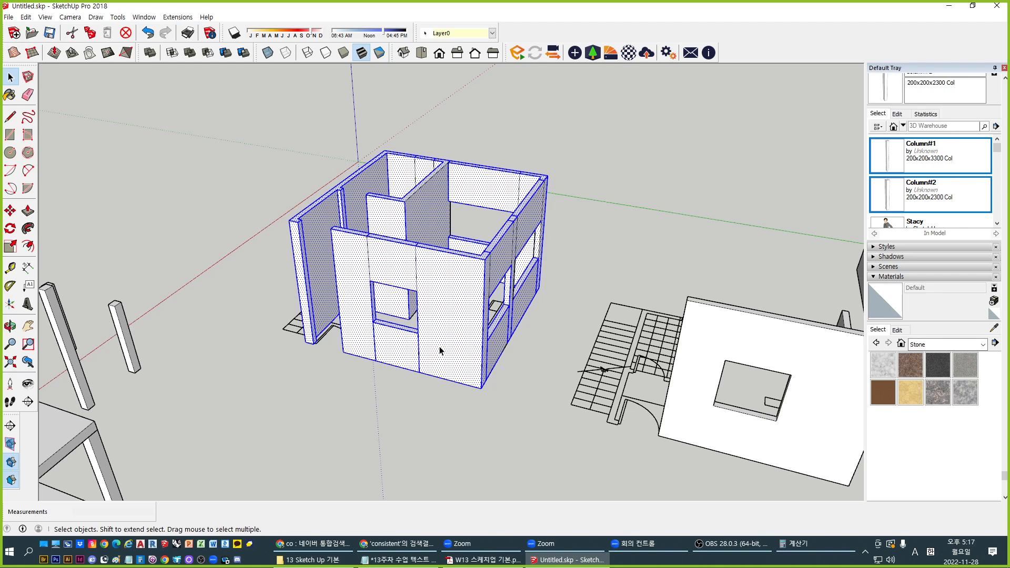
# Combine the selected walls into one group and open it for editing
pyautogui.scroll(3, 398, 271)
pyautogui.scroll(-2, 448, 258)
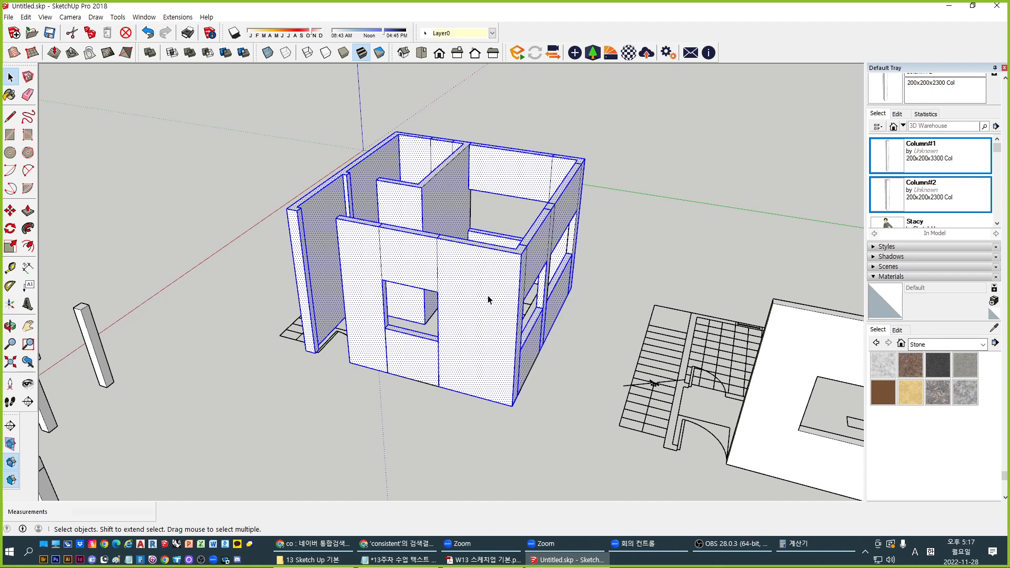
pyautogui.hotkey('ctrl', 'g')
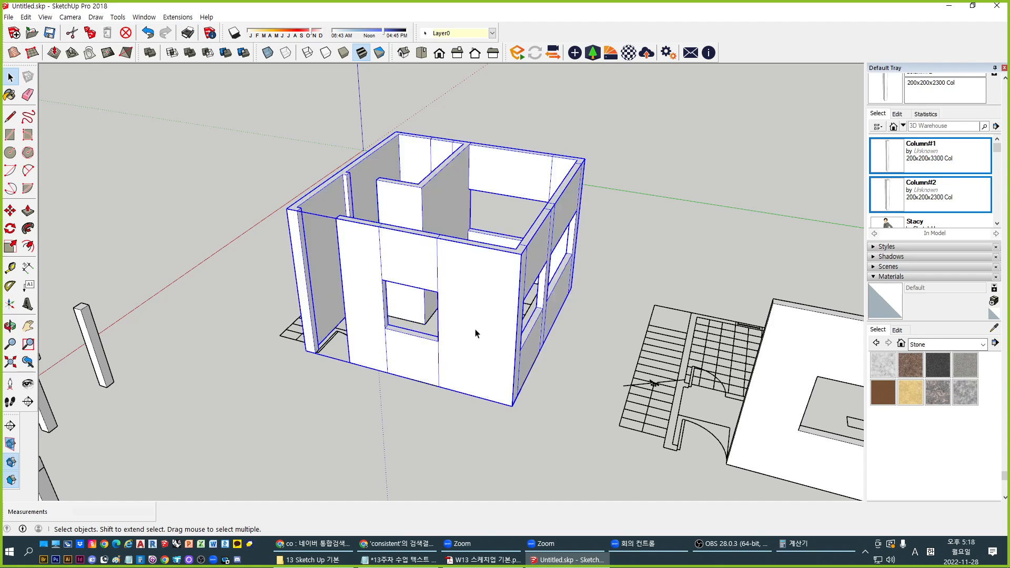
pyautogui.moveTo(519, 253); pyautogui.dragTo(444, 294, button='middle')
pyautogui.hotkey('ctrl', 't')
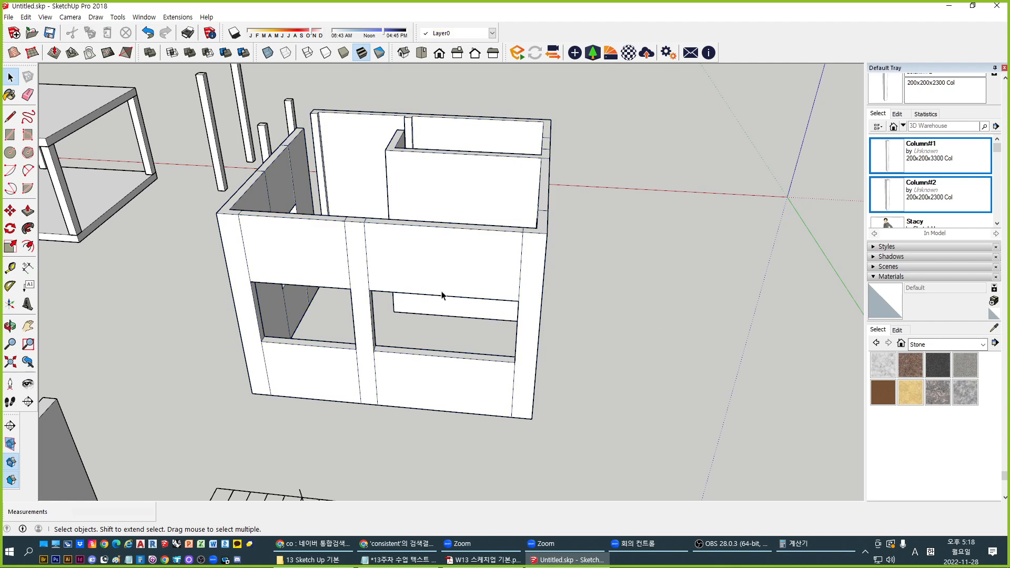
pyautogui.scroll(1, 289, 266)
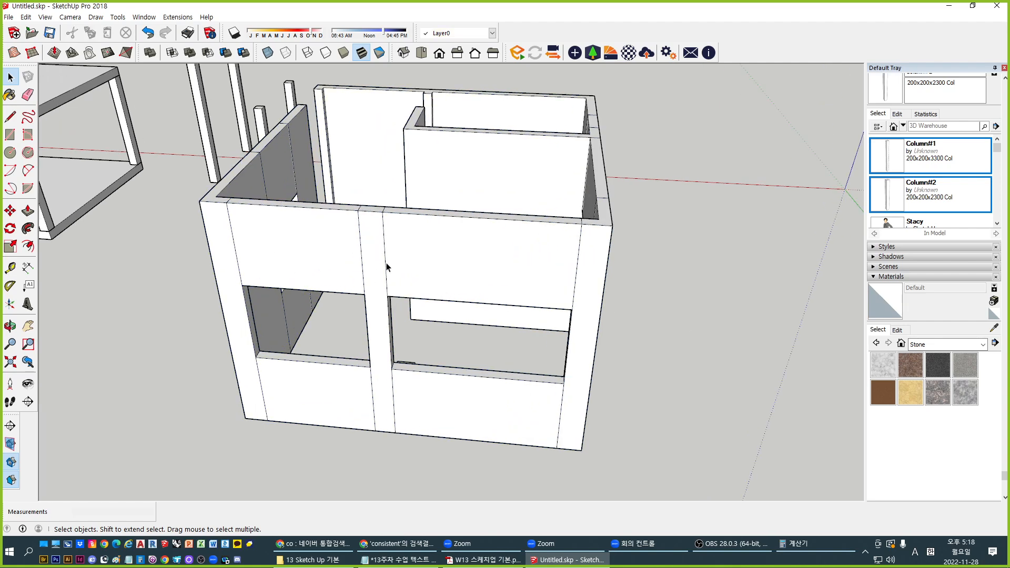
pyautogui.click(547, 264)
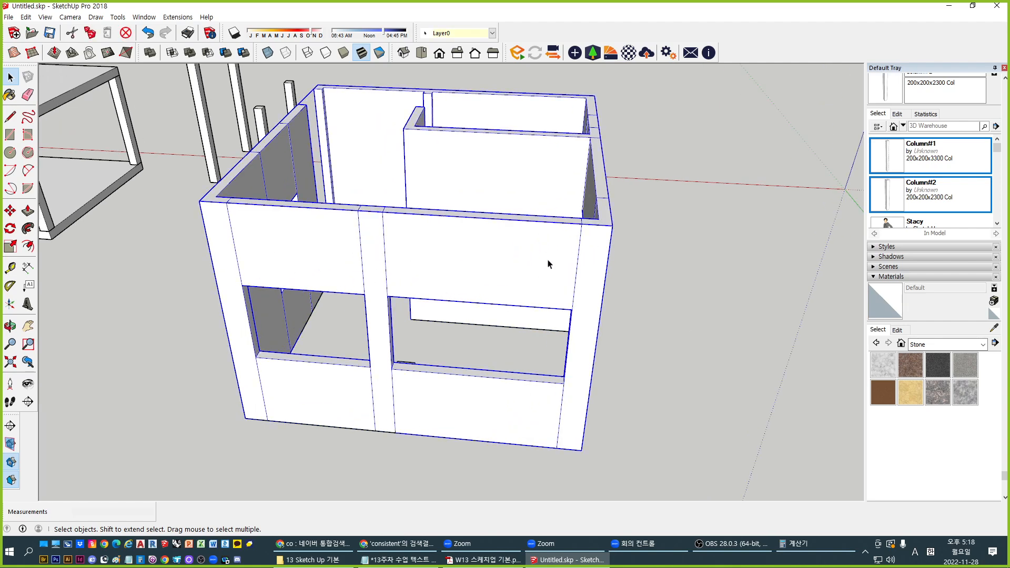
pyautogui.click(652, 341)
pyautogui.click(497, 261)
pyautogui.hotkey('ctrl', 't')
# Delete two stray vertical seam edges from the front wall
pyautogui.moveTo(476, 255)
pyautogui.mouseDown(button='middle')
pyautogui.moveTo(299, 310)
pyautogui.moveTo(482, 273)
pyautogui.mouseUp(button='middle')
pyautogui.click(550, 218)
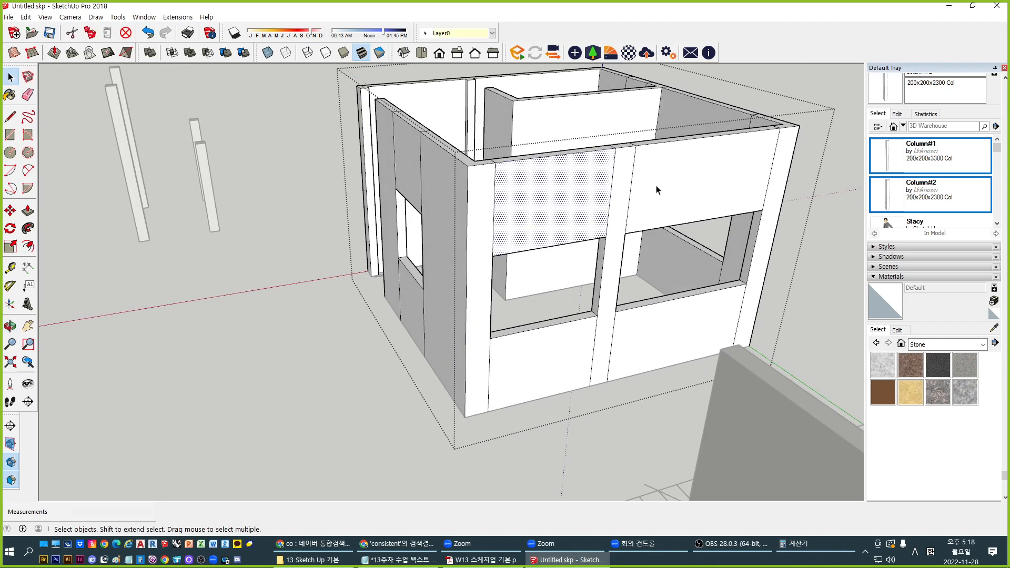
pyautogui.moveTo(683, 208); pyautogui.dragTo(605, 274, button='middle')
pyautogui.scroll(6, 394, 305)
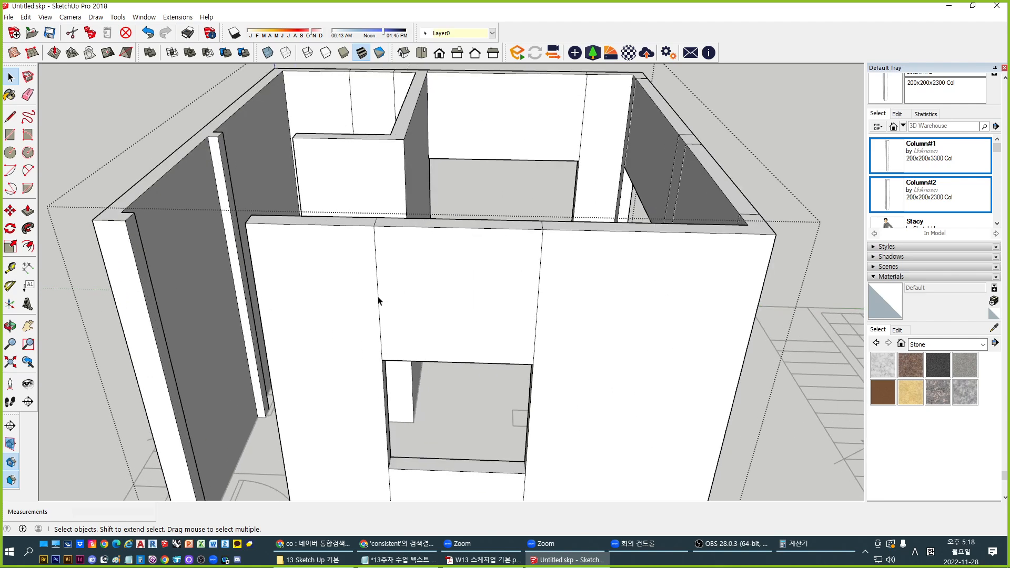
pyautogui.click(377, 301)
pyautogui.press('Delete')
pyautogui.click(536, 309)
pyautogui.press('Delete')
# Delete two short seam edges on the wall tops, then select and clear the front wall face
pyautogui.moveTo(536, 308); pyautogui.dragTo(509, 336, button='middle')
pyautogui.click(519, 303)
pyautogui.press('Delete')
pyautogui.click(354, 283)
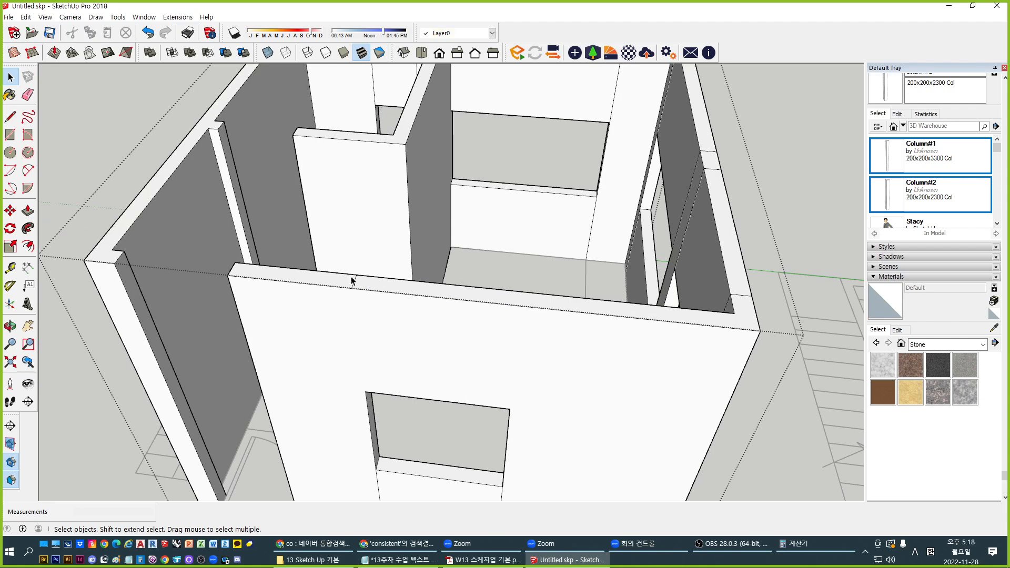
pyautogui.press('Delete')
pyautogui.scroll(-4, 386, 294)
pyautogui.moveTo(395, 365); pyautogui.dragTo(408, 319, button='middle')
pyautogui.scroll(3, 385, 397)
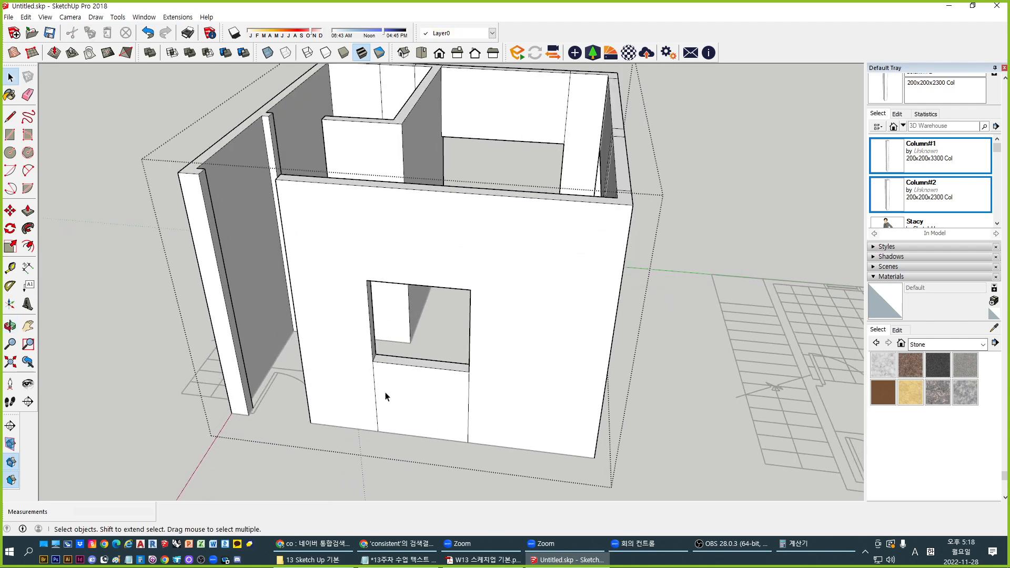
pyautogui.click(371, 387)
pyautogui.scroll(-3, 372, 388)
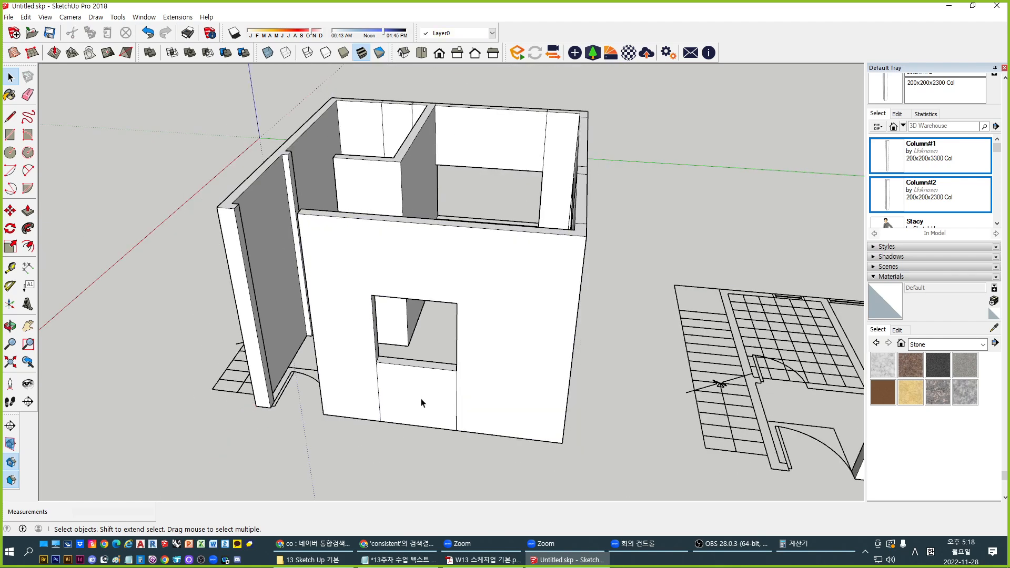
pyautogui.click(388, 422)
# With the Eraser, remove the column seams, the edges near the door and those under the narrow window
pyautogui.press('q')
pyautogui.press('e')
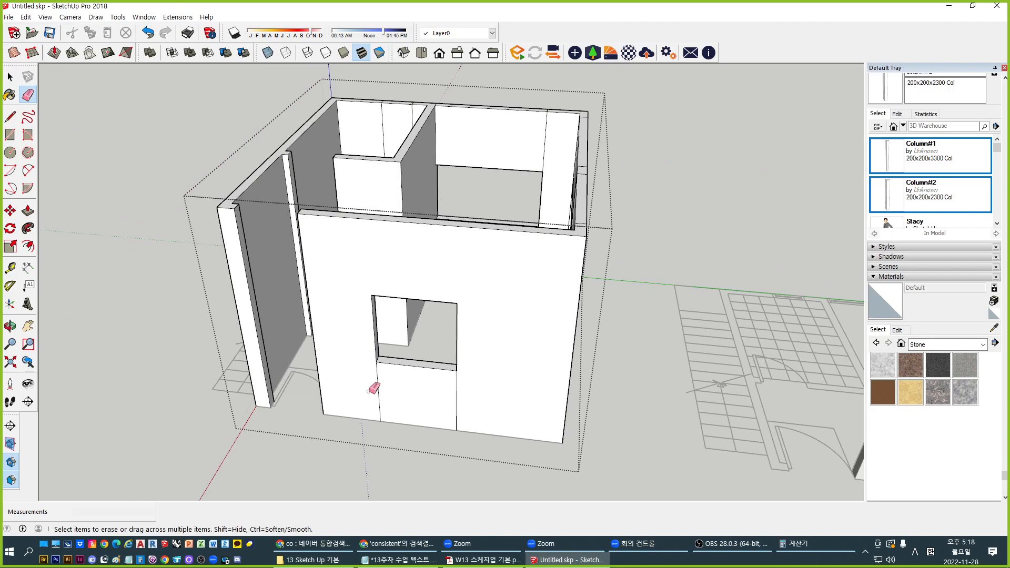
pyautogui.moveTo(519, 399); pyautogui.dragTo(275, 388, button='middle')
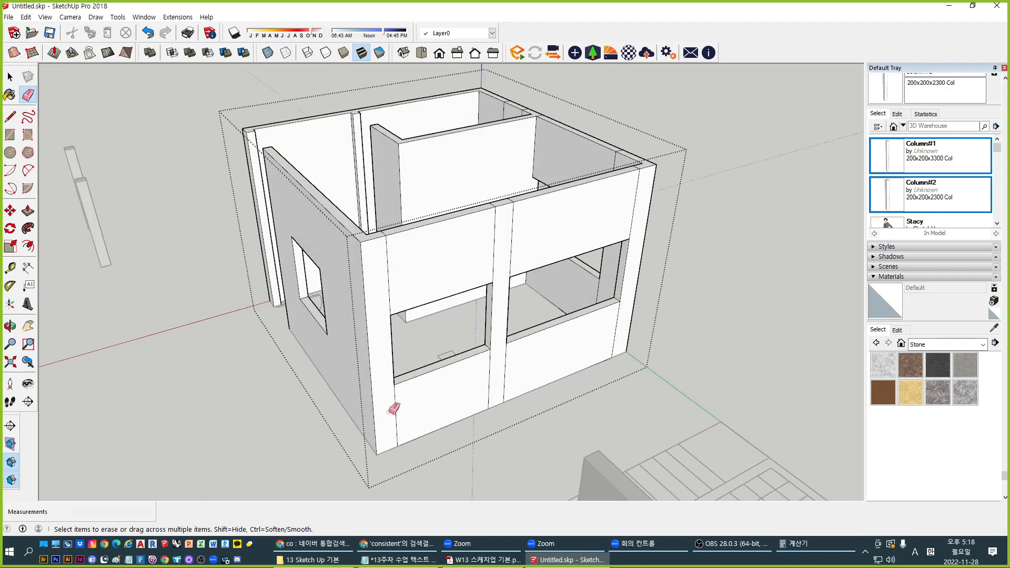
pyautogui.moveTo(474, 352); pyautogui.dragTo(316, 251, button='middle')
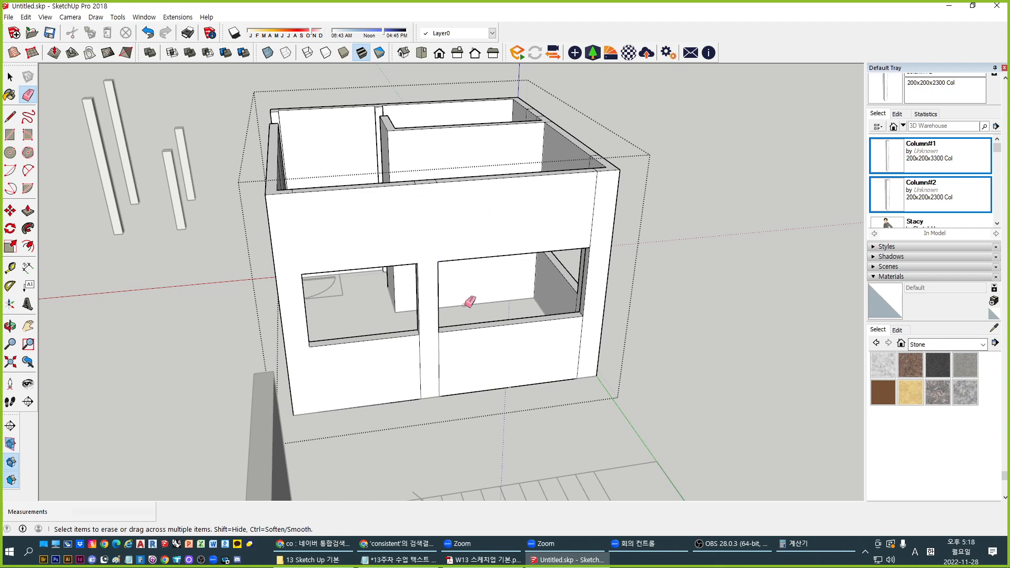
pyautogui.moveTo(443, 335); pyautogui.dragTo(367, 383, button='middle')
pyautogui.moveTo(536, 347)
pyautogui.mouseDown(button='middle')
pyautogui.moveTo(340, 330)
pyautogui.moveTo(368, 261)
pyautogui.mouseUp(button='middle')
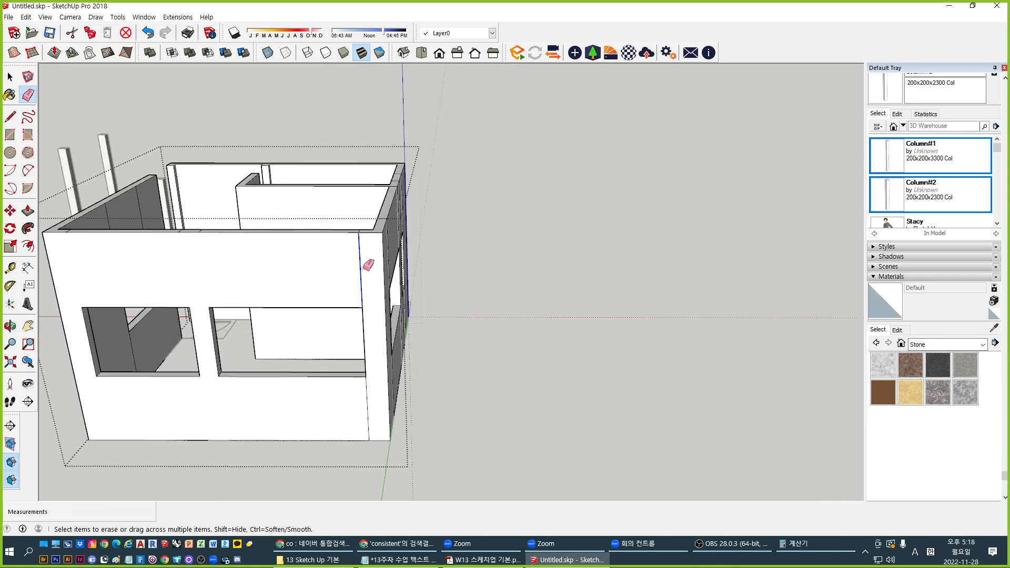
pyautogui.moveTo(378, 394)
pyautogui.mouseDown(button='middle')
pyautogui.moveTo(433, 381)
pyautogui.moveTo(237, 253)
pyautogui.moveTo(139, 230)
pyautogui.mouseUp(button='middle')
pyautogui.moveTo(275, 225); pyautogui.dragTo(329, 237)
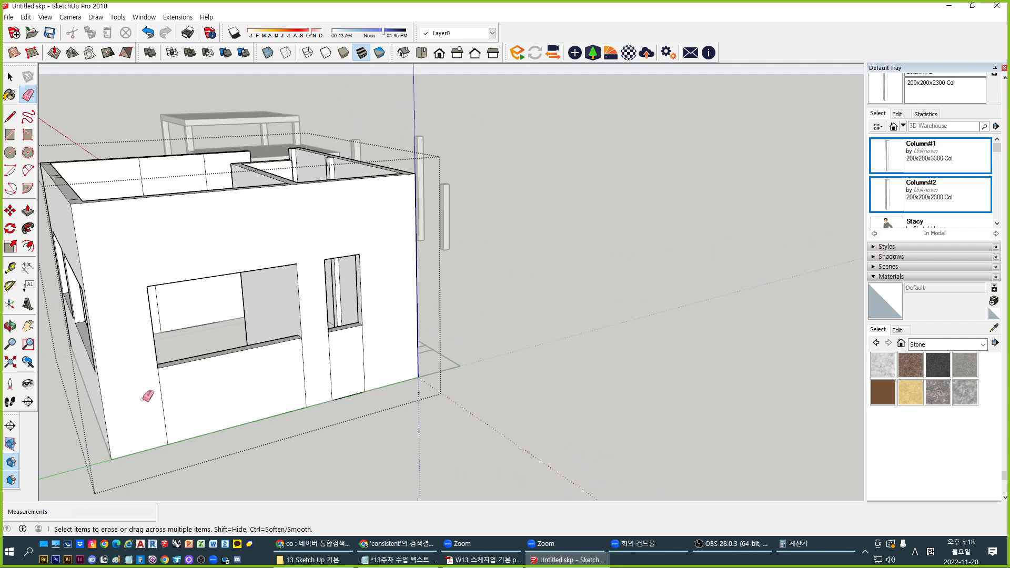
pyautogui.moveTo(147, 395); pyautogui.dragTo(366, 356)
pyautogui.moveTo(296, 358); pyautogui.dragTo(403, 342)
# Erase the two edges above the window, the column edges and two short wall-top edges
pyautogui.moveTo(425, 309)
pyautogui.mouseDown(button='middle')
pyautogui.moveTo(498, 387)
pyautogui.moveTo(181, 358)
pyautogui.mouseUp(button='middle')
pyautogui.keyDown('shift'); pyautogui.moveTo(205, 210); pyautogui.dragTo(563, 482, button='middle'); pyautogui.keyUp('shift')
pyautogui.scroll(3, 467, 379)
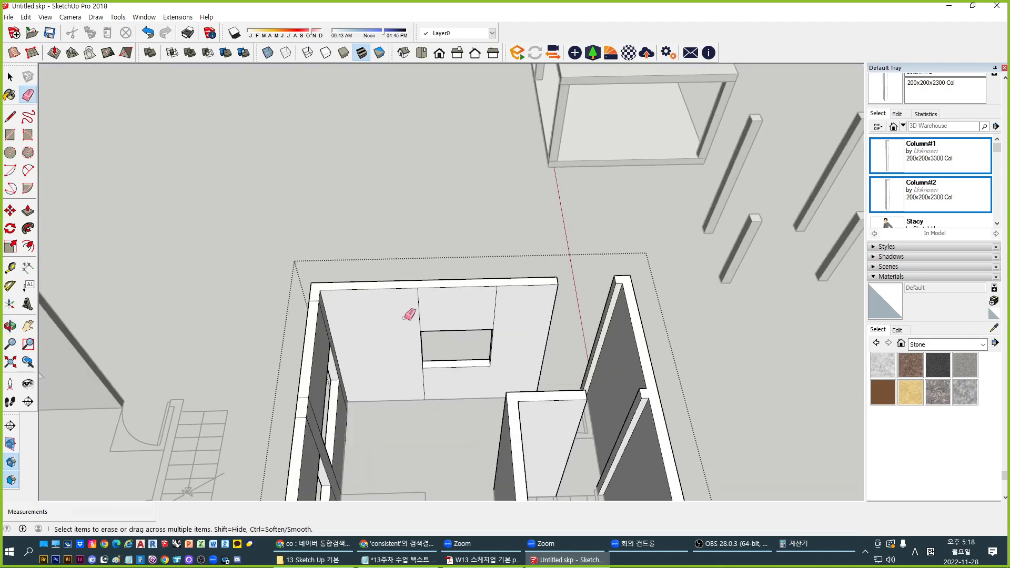
pyautogui.moveTo(404, 318); pyautogui.dragTo(505, 307)
pyautogui.moveTo(448, 324)
pyautogui.mouseDown(button='middle')
pyautogui.moveTo(559, 316)
pyautogui.moveTo(317, 289)
pyautogui.mouseUp(button='middle')
pyautogui.moveTo(252, 287)
pyautogui.mouseDown()
pyautogui.moveTo(349, 228)
pyautogui.moveTo(309, 325)
pyautogui.moveTo(306, 374)
pyautogui.moveTo(367, 333)
pyautogui.mouseUp()
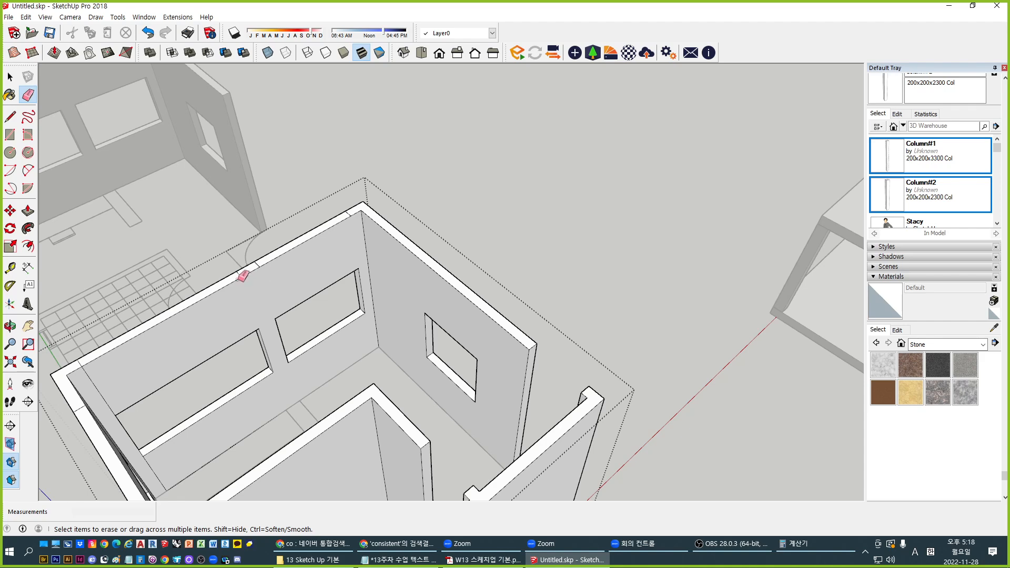
pyautogui.scroll(5, 243, 275)
pyautogui.click(235, 316)
pyautogui.click(271, 295)
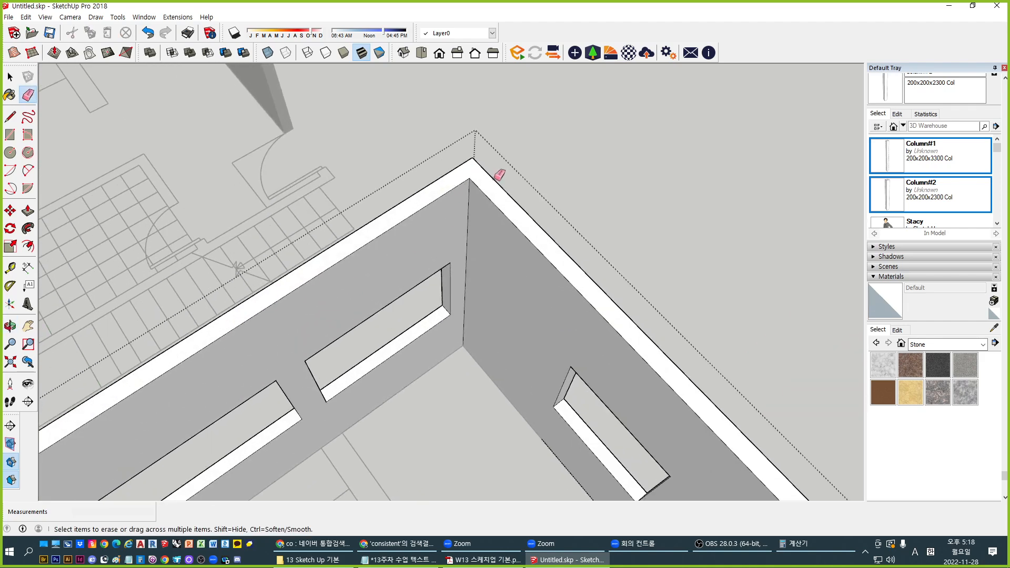
pyautogui.scroll(-2, 495, 176)
pyautogui.scroll(3, 126, 407)
# Erase the partition-wall seams and the edges above and below the window on the opposite wall
pyautogui.keyDown('shift'); pyautogui.moveTo(126, 407); pyautogui.dragTo(227, 350, button='middle'); pyautogui.keyUp('shift')
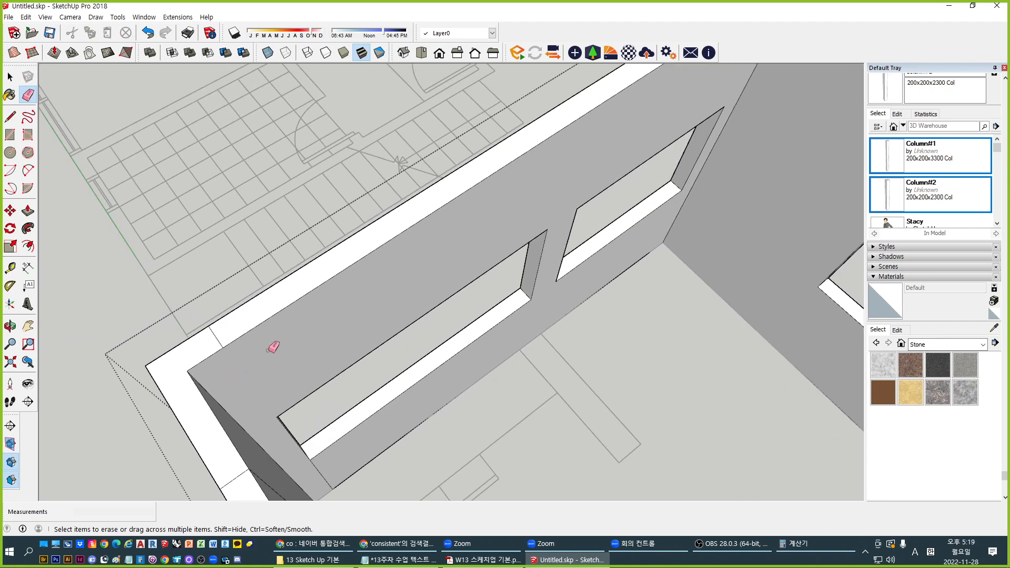
pyautogui.scroll(-2, 261, 337)
pyautogui.scroll(2, 262, 336)
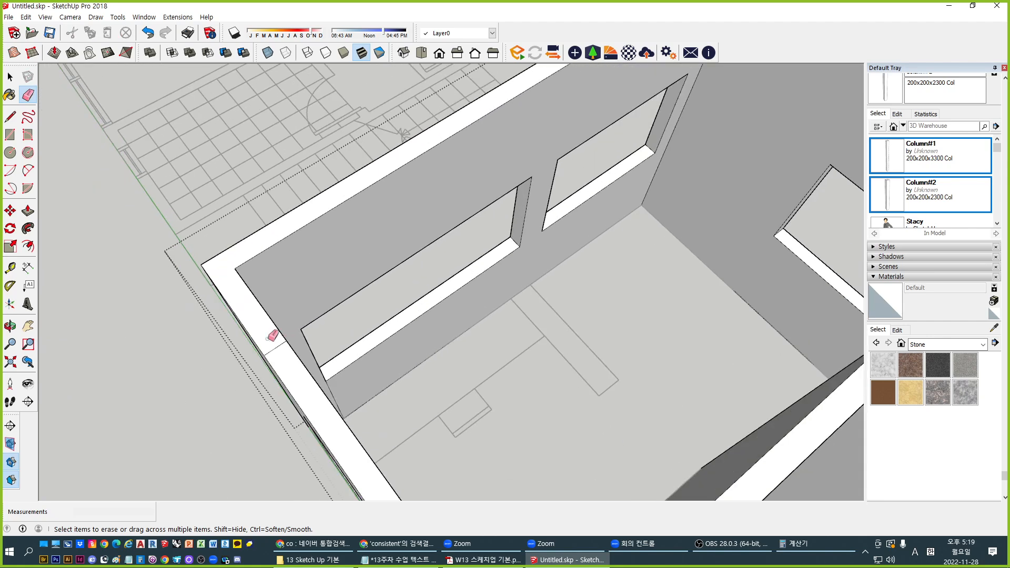
pyautogui.moveTo(266, 411); pyautogui.dragTo(679, 306, button='middle')
pyautogui.moveTo(641, 232)
pyautogui.mouseDown(button='middle')
pyautogui.moveTo(605, 338)
pyautogui.moveTo(35, 363)
pyautogui.moveTo(305, 339)
pyautogui.moveTo(169, 286)
pyautogui.moveTo(446, 365)
pyautogui.moveTo(413, 360)
pyautogui.mouseUp(button='middle')
pyautogui.moveTo(475, 268); pyautogui.dragTo(180, 268, button='middle')
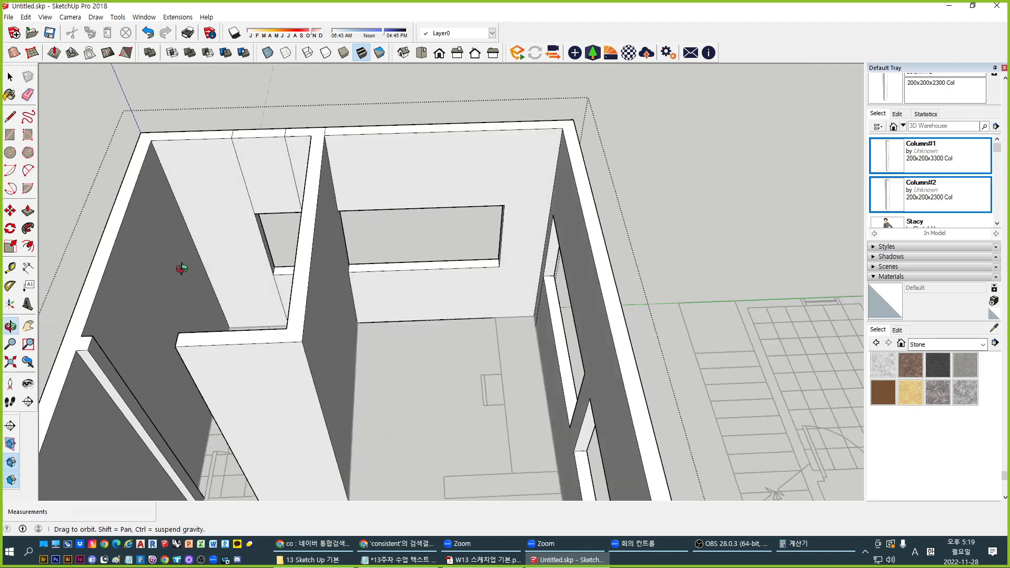
pyautogui.moveTo(293, 162); pyautogui.dragTo(234, 167)
pyautogui.moveTo(235, 168); pyautogui.dragTo(287, 304, button='middle')
pyautogui.scroll(3, 330, 315)
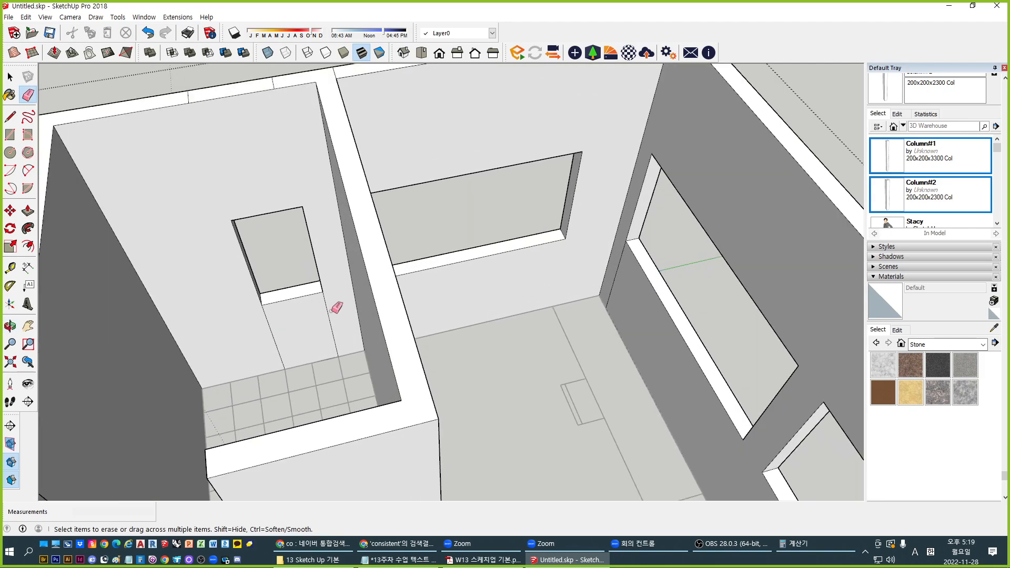
pyautogui.moveTo(335, 315); pyautogui.dragTo(241, 329)
# Erase the seam edges running along the wall top
pyautogui.moveTo(275, 153); pyautogui.dragTo(335, 281, button='middle')
pyautogui.scroll(1, 334, 281)
pyautogui.moveTo(332, 255); pyautogui.dragTo(195, 279)
pyautogui.scroll(-3, 326, 330)
pyautogui.moveTo(326, 330); pyautogui.dragTo(816, 286, button='middle')
pyautogui.scroll(2, 673, 183)
pyautogui.moveTo(472, 235); pyautogui.dragTo(365, 379, button='middle')
# Undo the erase that removed wall-top faces and erase the last remaining wall-top edge
pyautogui.hotkey('ctrl', 'z')
pyautogui.moveTo(356, 342); pyautogui.dragTo(385, 397, button='middle')
pyautogui.scroll(3, 373, 363)
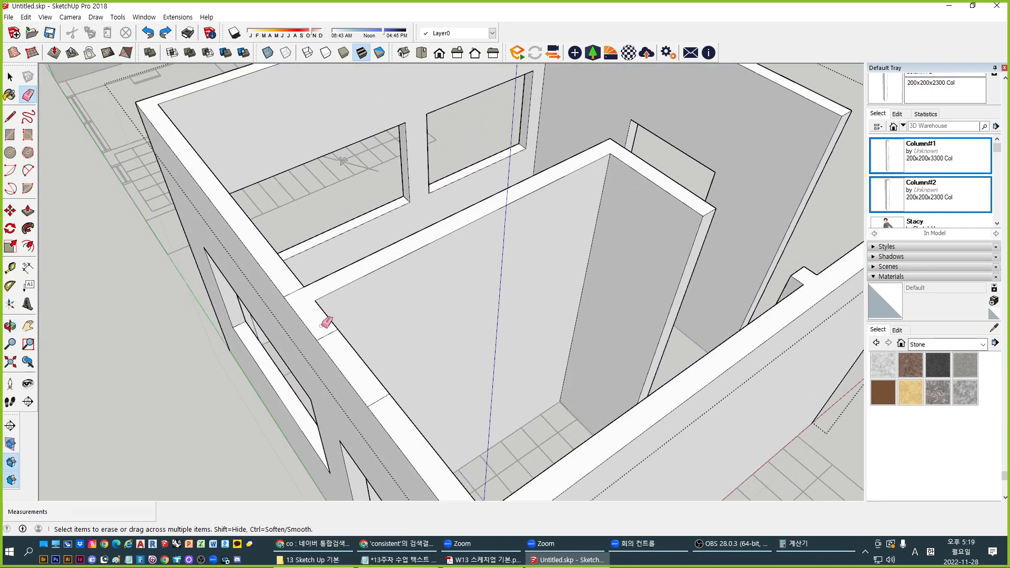
pyautogui.moveTo(338, 349); pyautogui.dragTo(369, 379)
pyautogui.scroll(-5, 360, 259)
pyautogui.moveTo(412, 345)
pyautogui.mouseDown(button='middle')
pyautogui.moveTo(263, 334)
pyautogui.moveTo(366, 295)
pyautogui.moveTo(412, 323)
pyautogui.moveTo(485, 293)
pyautogui.moveTo(555, 368)
pyautogui.moveTo(415, 439)
pyautogui.mouseUp(button='middle')
pyautogui.press('space')
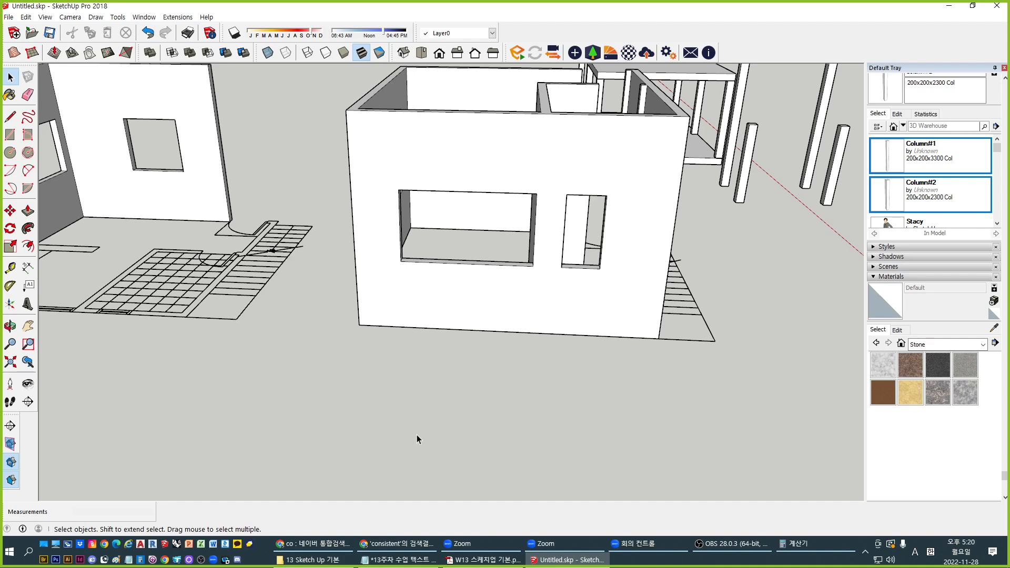
# Orbit to a higher view of the house and show the Styles Edit tab's Edge settings
pyautogui.moveTo(428, 253); pyautogui.dragTo(479, 345, button='middle')
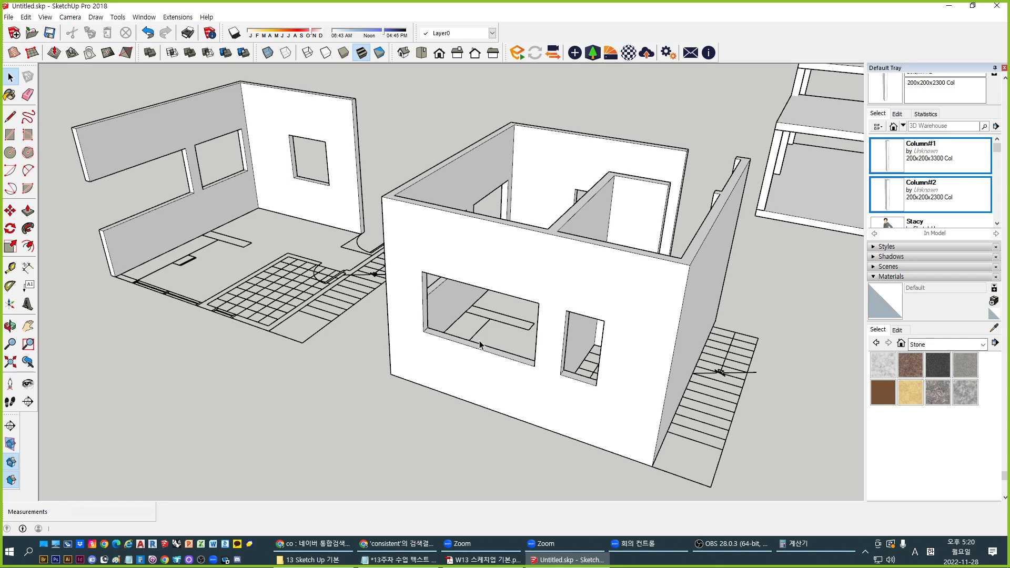
pyautogui.moveTo(620, 317); pyautogui.dragTo(536, 334, button='middle')
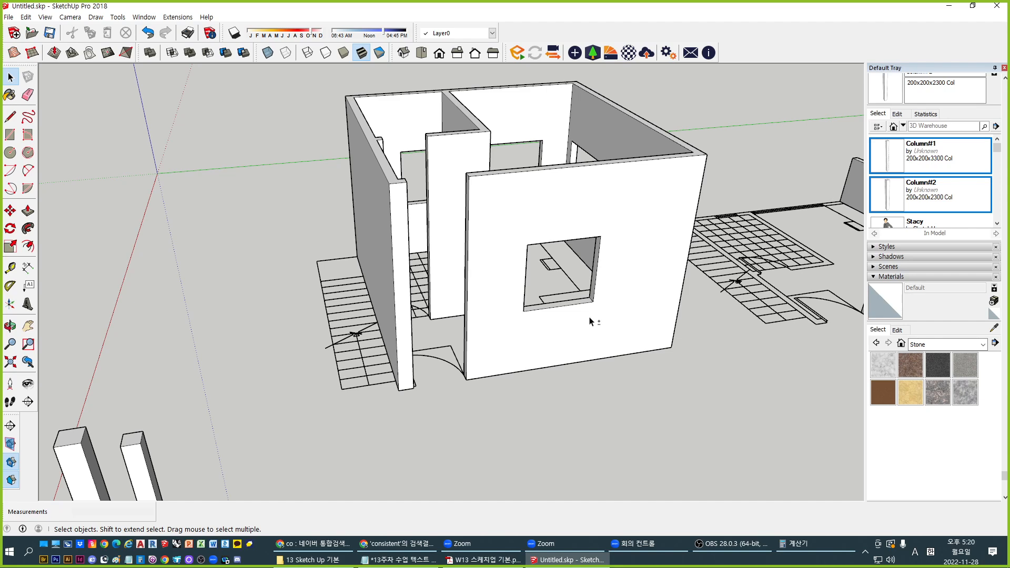
pyautogui.keyDown('shift'); pyautogui.moveTo(479, 315); pyautogui.dragTo(427, 314, button='middle'); pyautogui.keyUp('shift')
pyautogui.moveTo(510, 337); pyautogui.dragTo(534, 370, button='middle')
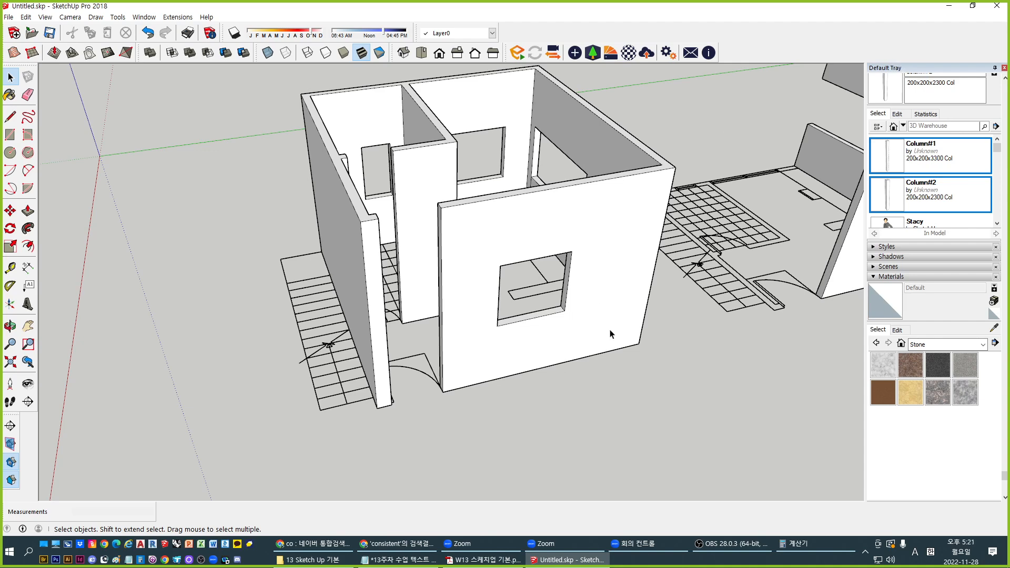
pyautogui.scroll(3, 534, 273)
pyautogui.moveTo(534, 273); pyautogui.dragTo(468, 320, button='middle')
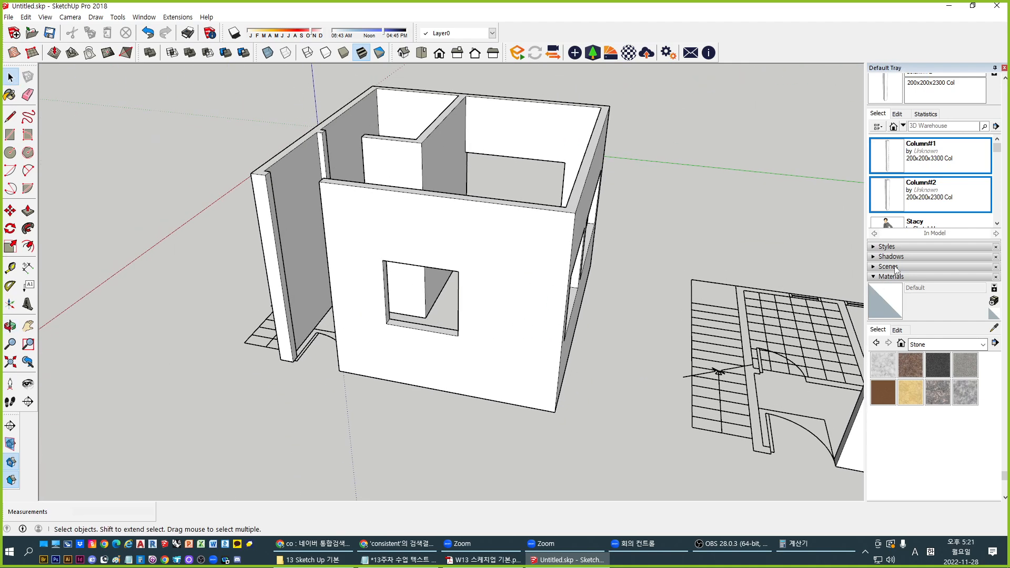
pyautogui.click(905, 248)
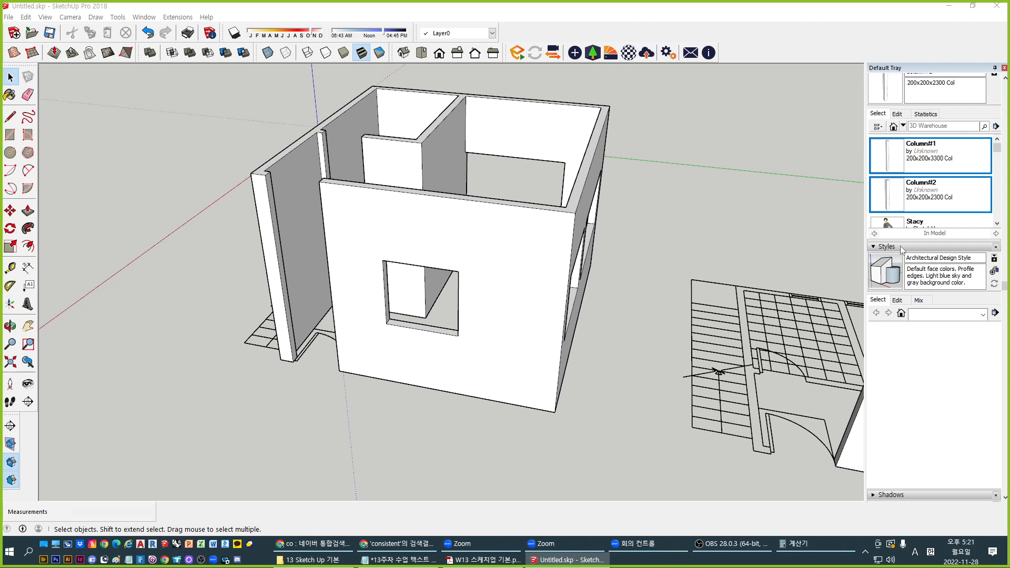
pyautogui.click(897, 300)
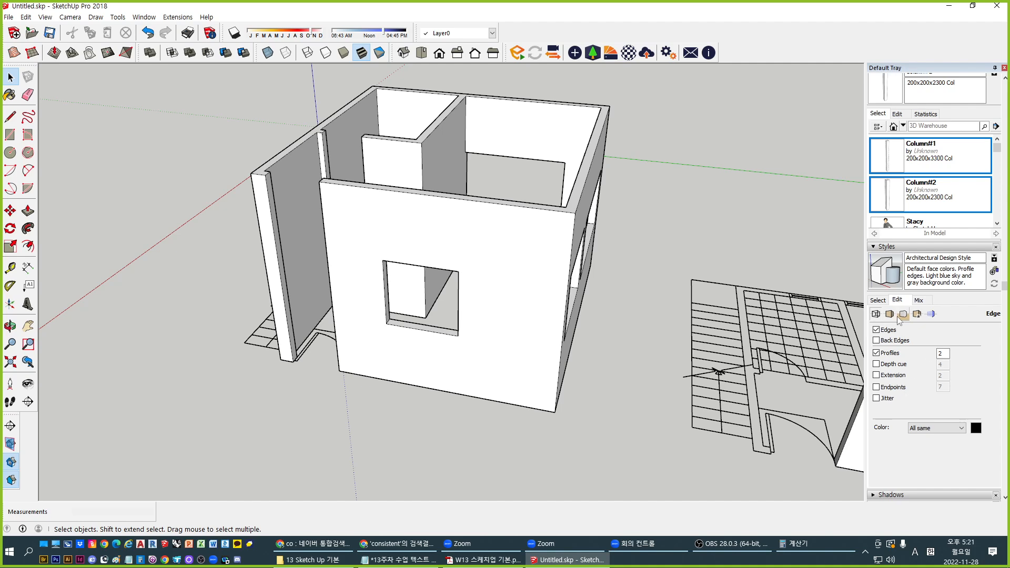
pyautogui.moveTo(558, 336); pyautogui.dragTo(674, 179, button='middle')
# Hide the edges, turn off profile outlines, then turn the edges back on to compare
pyautogui.click(888, 331)
pyautogui.moveTo(584, 229); pyautogui.dragTo(374, 297, button='middle')
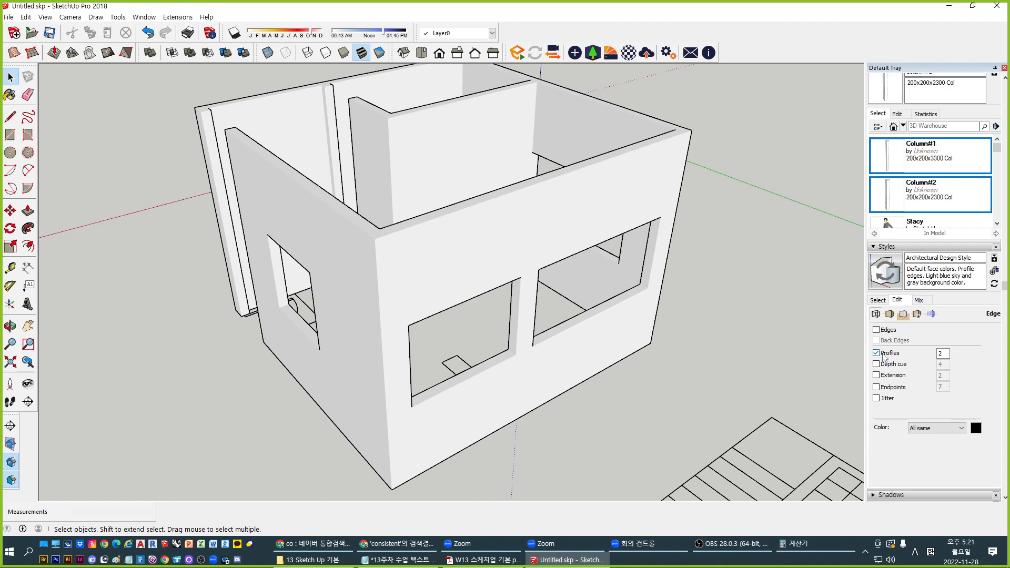
pyautogui.click(882, 354)
pyautogui.moveTo(563, 358); pyautogui.dragTo(704, 391, button='middle')
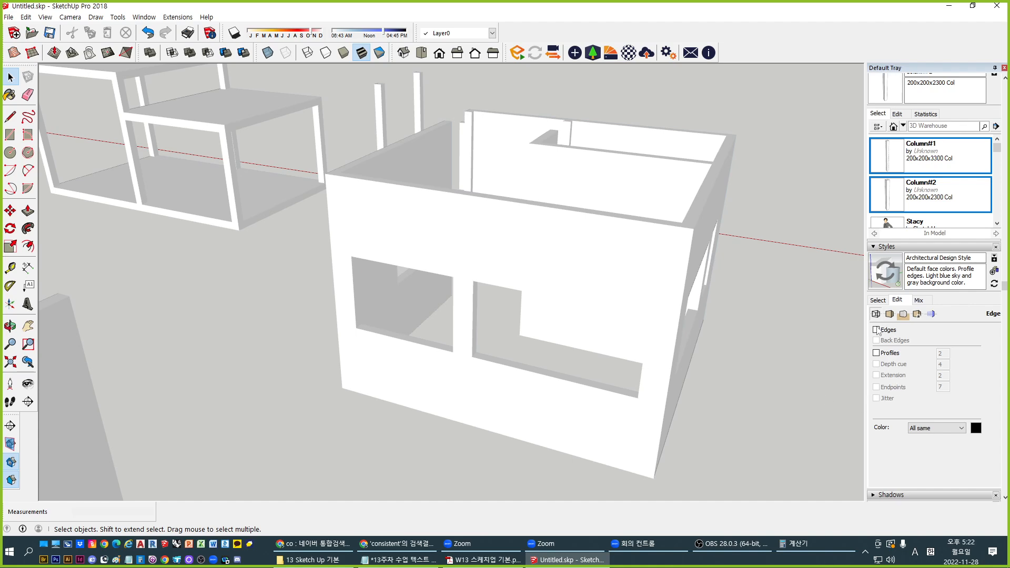
pyautogui.click(876, 329)
# Try dashed back edges and toggle edges, ending with back edges off and edges on
pyautogui.moveTo(591, 261)
pyautogui.mouseDown(button='middle')
pyautogui.moveTo(502, 236)
pyautogui.moveTo(462, 259)
pyautogui.moveTo(604, 309)
pyautogui.mouseUp(button='middle')
pyautogui.moveTo(299, 224); pyautogui.dragTo(638, 279, button='middle')
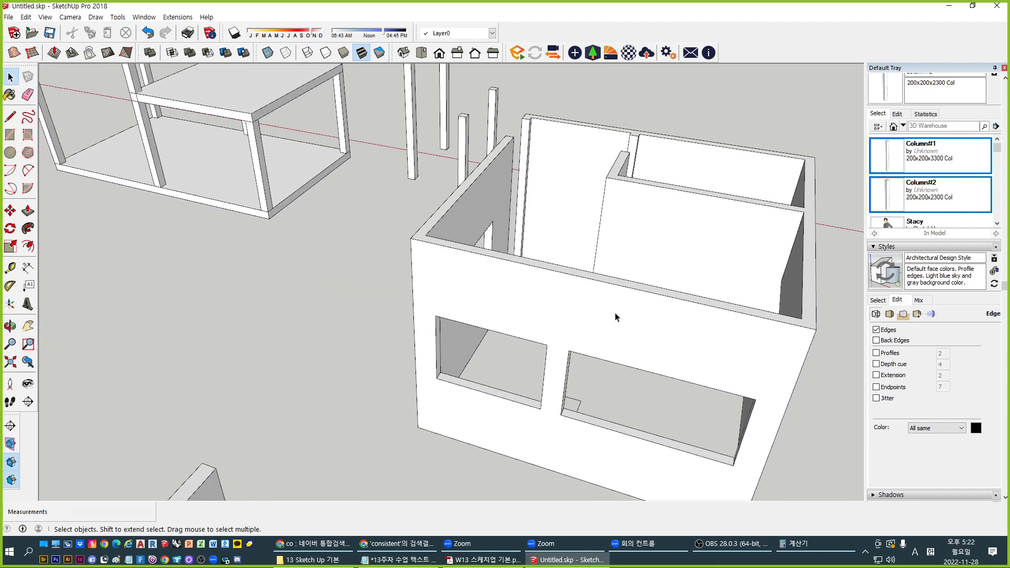
pyautogui.moveTo(591, 315); pyautogui.dragTo(349, 221, button='middle')
pyautogui.moveTo(447, 264); pyautogui.dragTo(534, 254, button='middle')
pyautogui.click(876, 340)
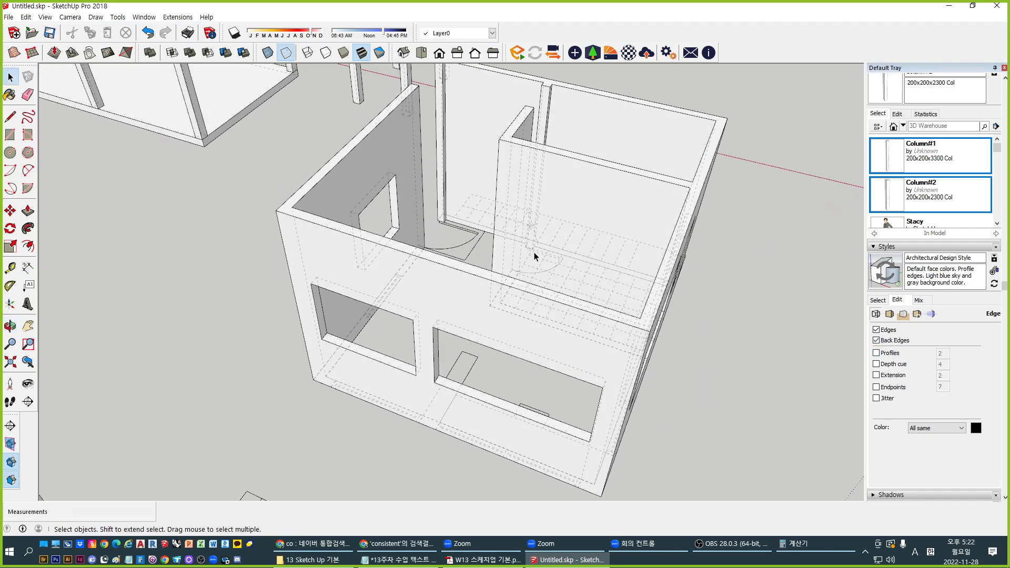
pyautogui.moveTo(556, 303); pyautogui.dragTo(558, 290, button='middle')
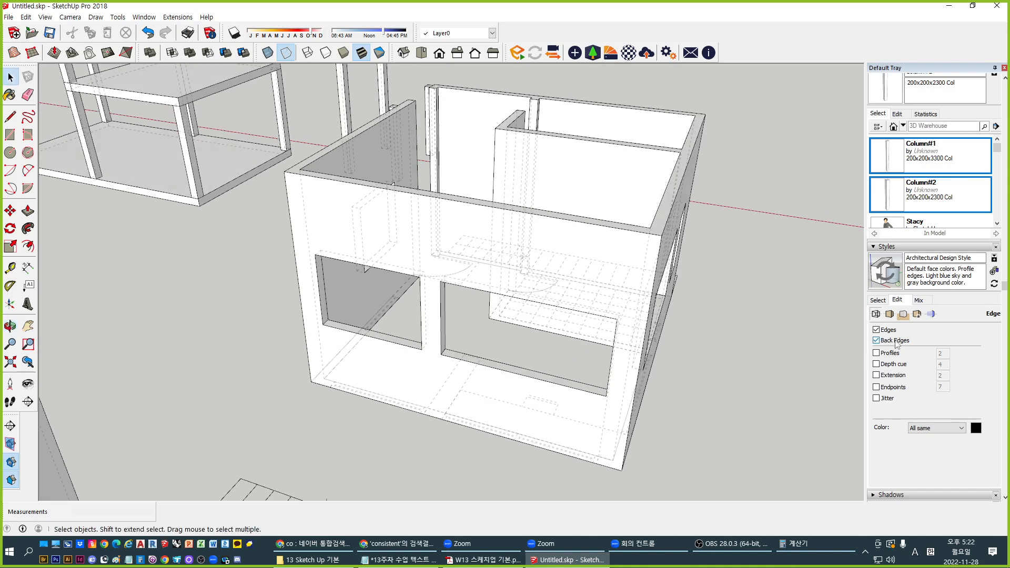
pyautogui.click(876, 341)
pyautogui.click(877, 330)
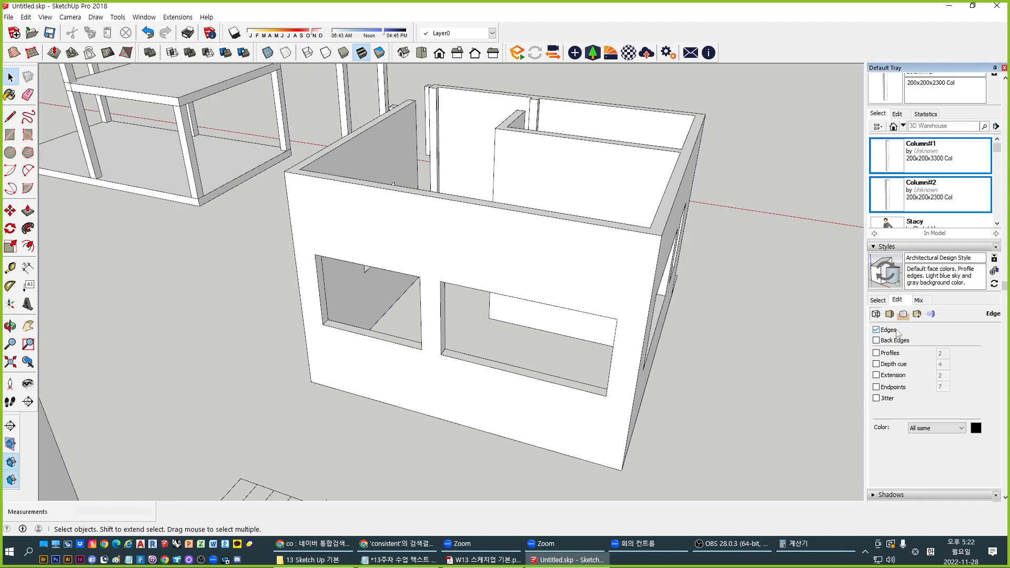
pyautogui.moveTo(487, 253); pyautogui.dragTo(506, 283, button='middle')
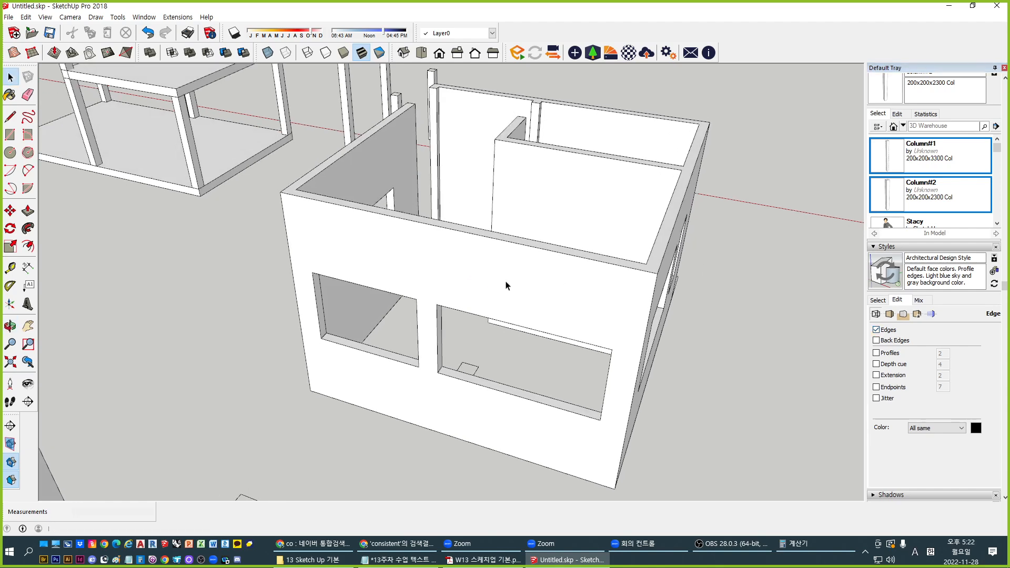
pyautogui.click(888, 330)
pyautogui.moveTo(591, 310); pyautogui.dragTo(536, 294, button='middle')
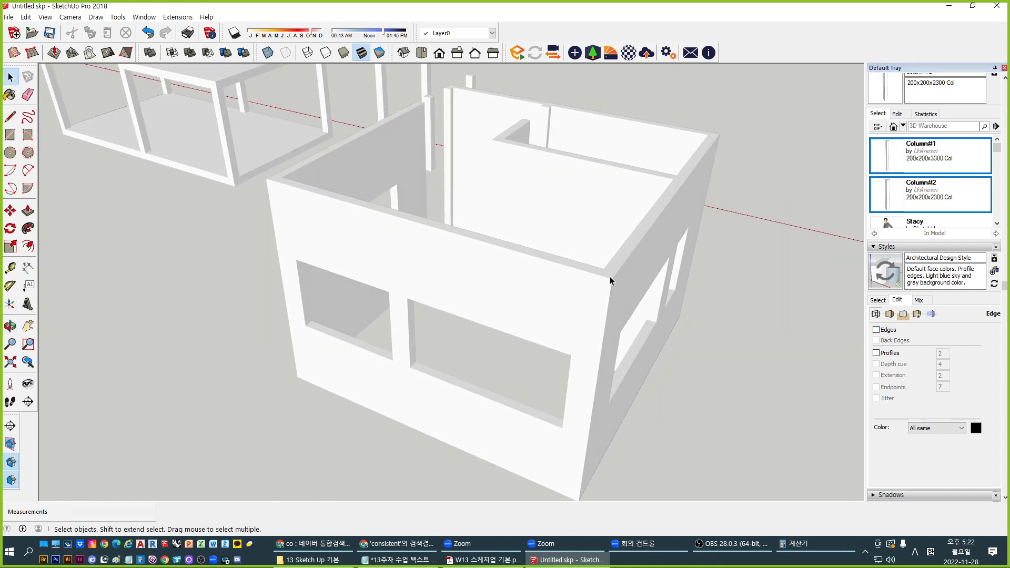
pyautogui.click(876, 330)
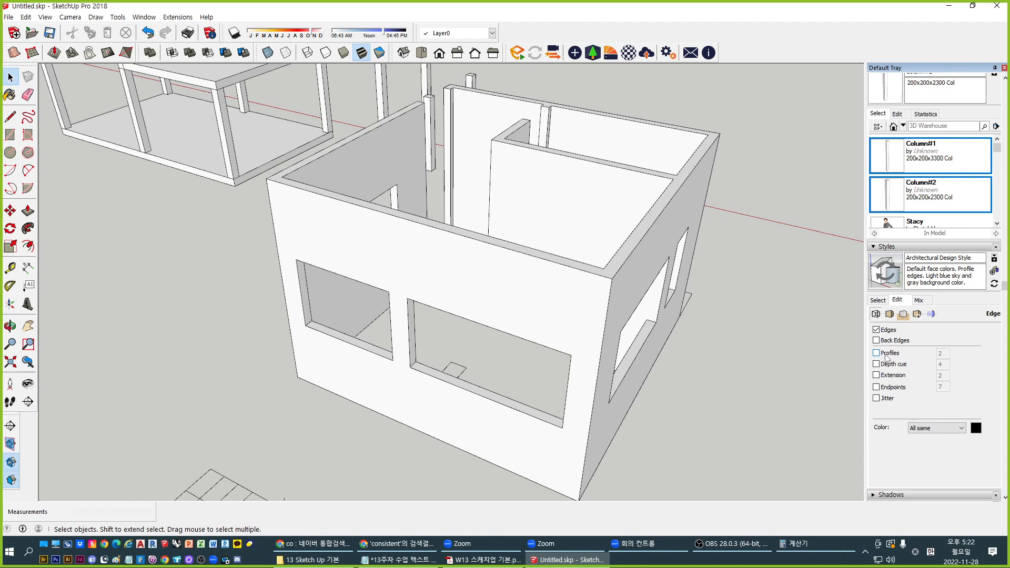
# Turn profile outlines back on and set their width to 10
pyautogui.click(887, 358)
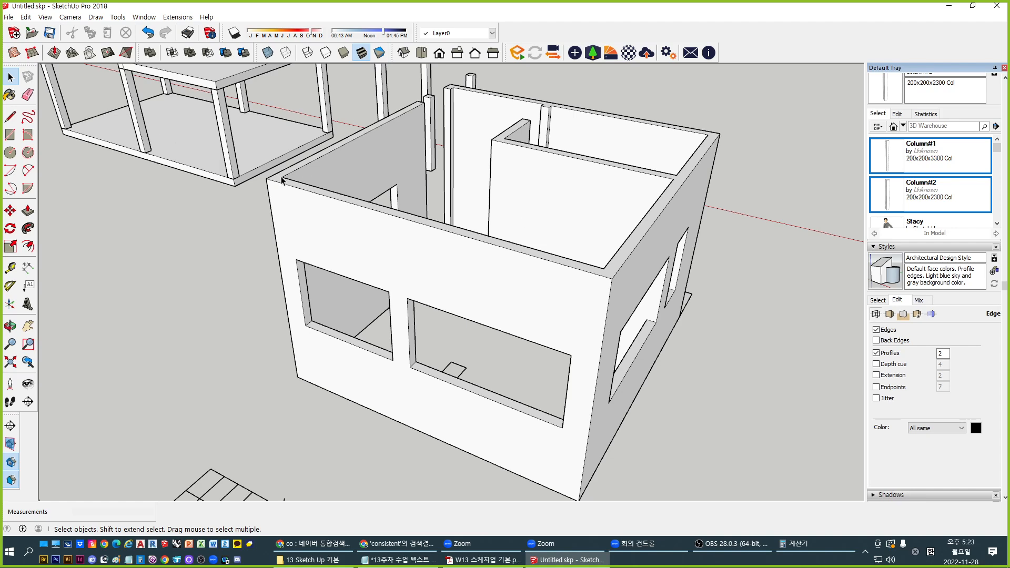
pyautogui.moveTo(254, 280); pyautogui.dragTo(595, 278, button='middle')
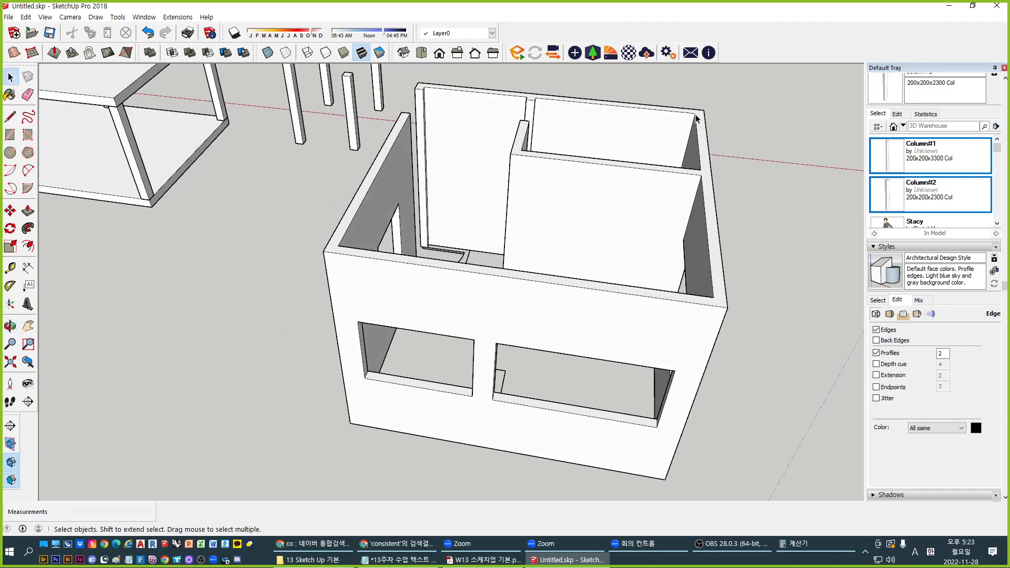
pyautogui.moveTo(690, 208); pyautogui.dragTo(551, 283, button='middle')
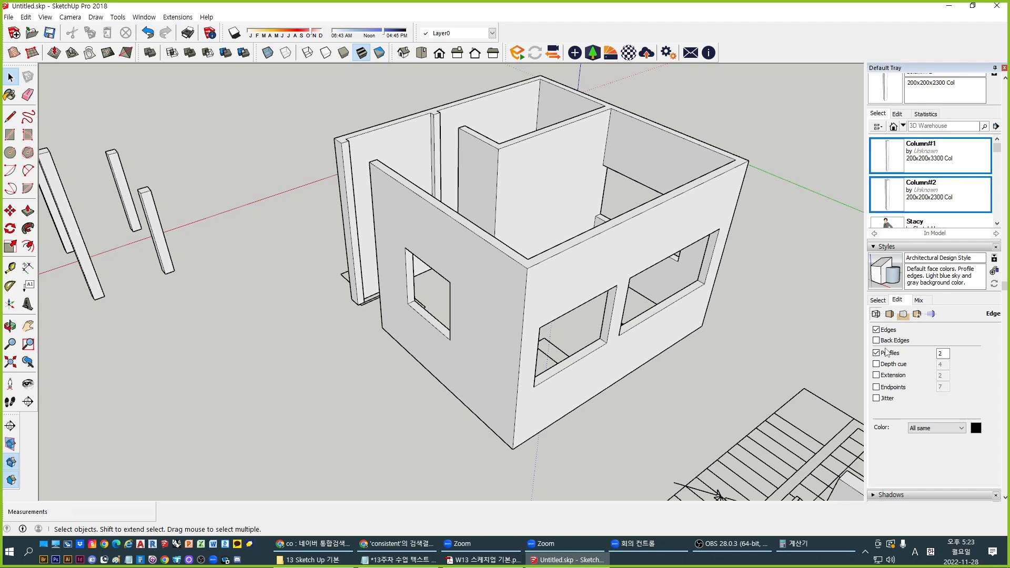
pyautogui.click(945, 356)
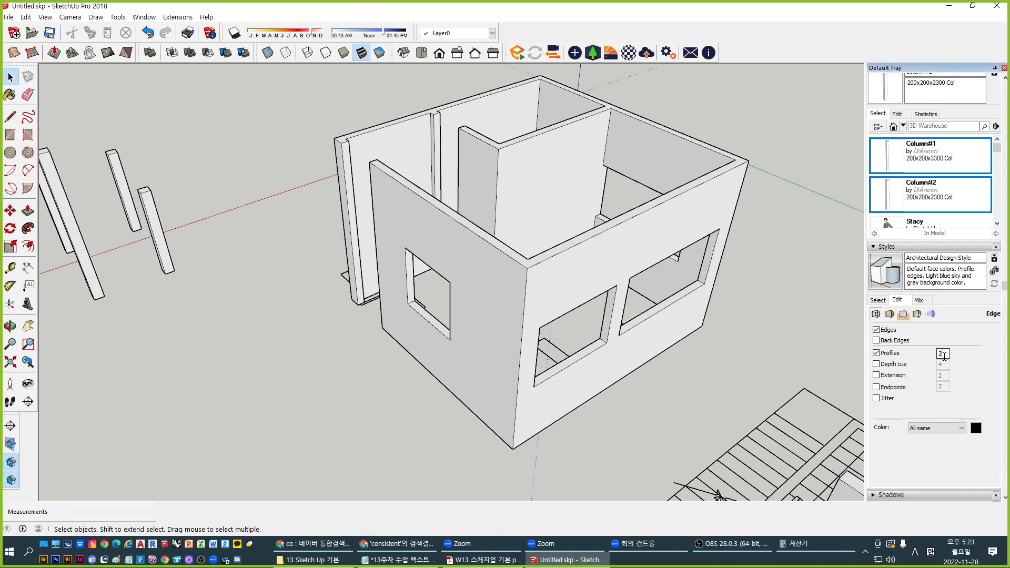
pyautogui.doubleClick(944, 357)
pyautogui.write('1')
pyautogui.press('Return')
pyautogui.write('10')
pyautogui.press('Return')
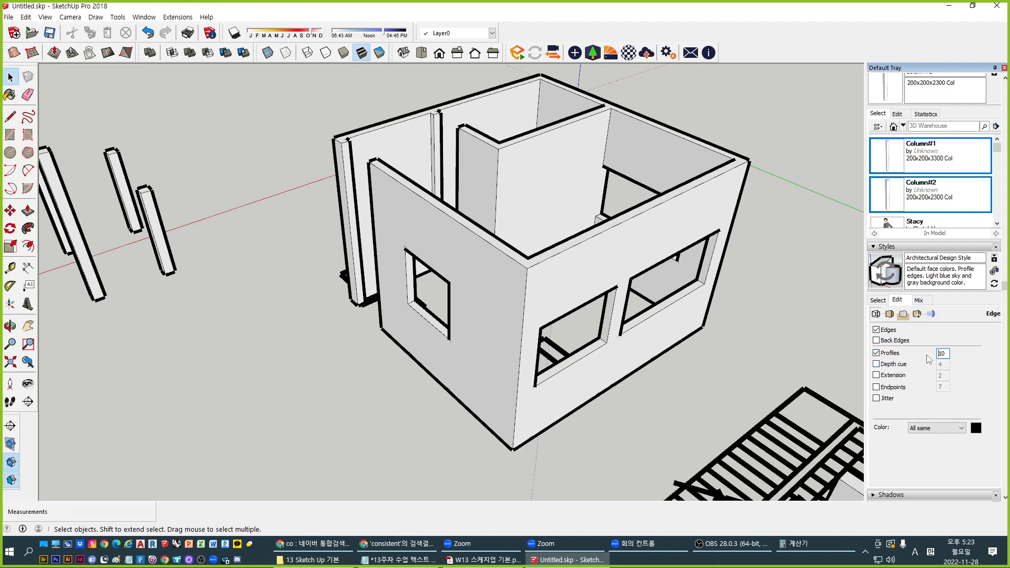
# Zoom in on the thick outlines, then change the profile width back to 2
pyautogui.moveTo(584, 342); pyautogui.dragTo(511, 276, button='middle')
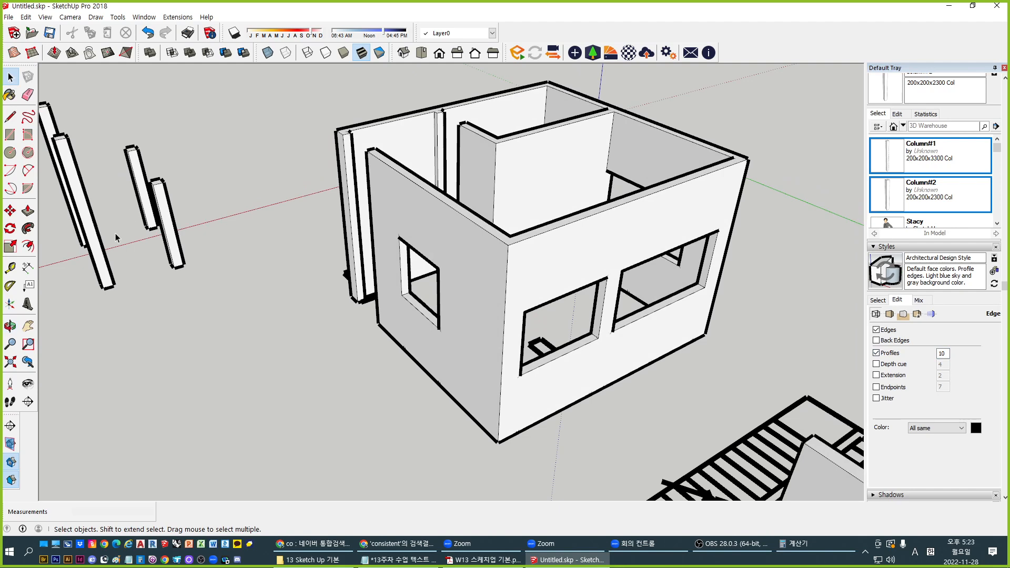
pyautogui.scroll(6, 186, 276)
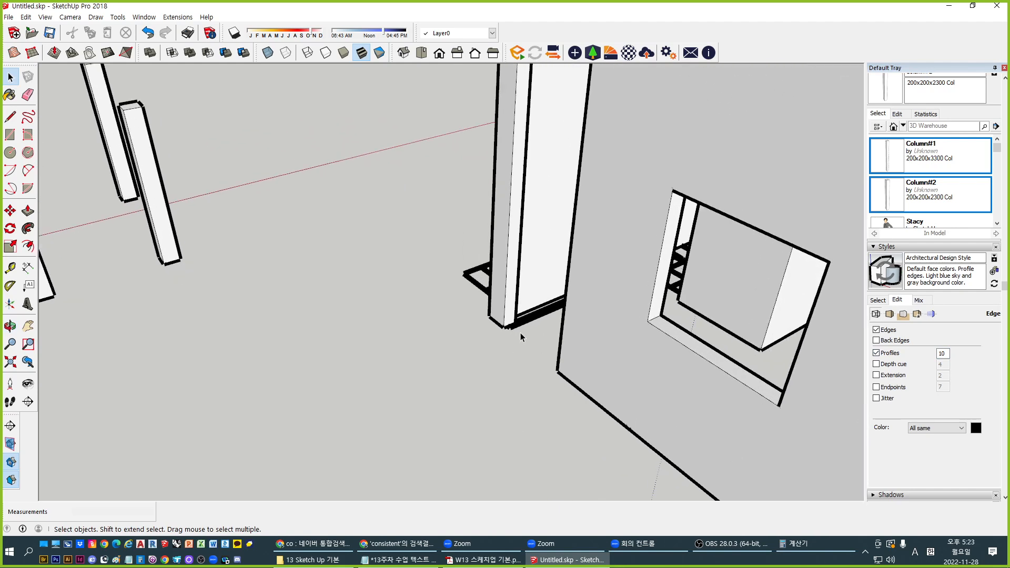
pyautogui.scroll(2, 512, 326)
pyautogui.scroll(2, 500, 337)
pyautogui.scroll(-3, 495, 326)
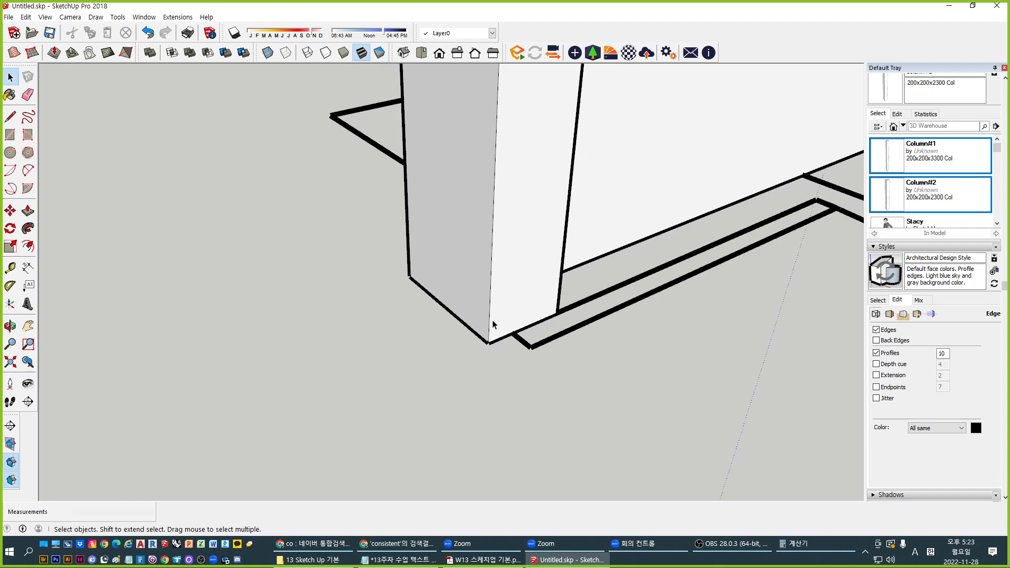
pyautogui.scroll(-3, 489, 306)
pyautogui.doubleClick(942, 352)
pyautogui.write('2')
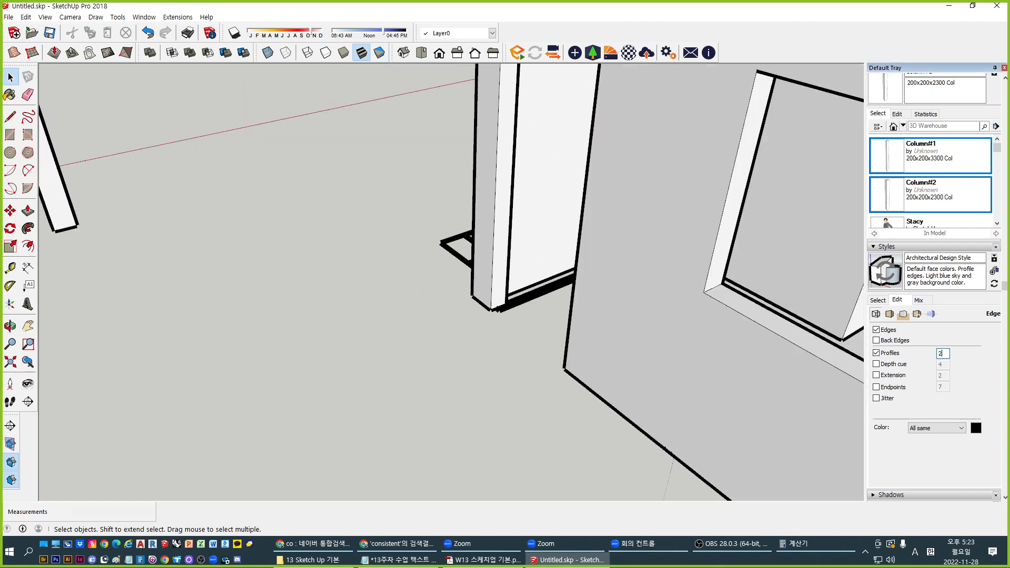
pyautogui.scroll(-1, 512, 326)
pyautogui.scroll(-5, 661, 288)
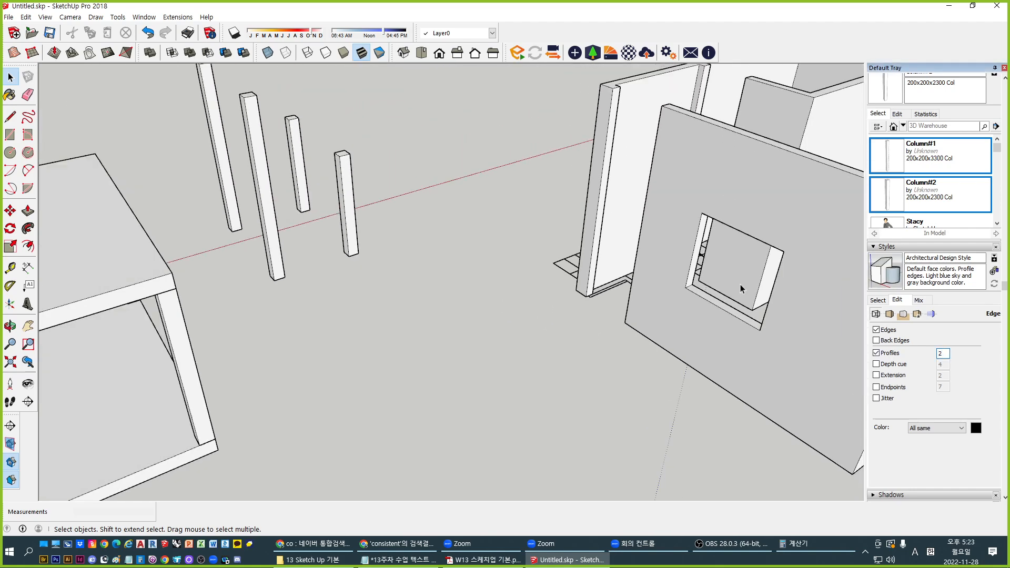
pyautogui.keyDown('shift'); pyautogui.moveTo(737, 284); pyautogui.dragTo(485, 307, button='middle'); pyautogui.keyUp('shift')
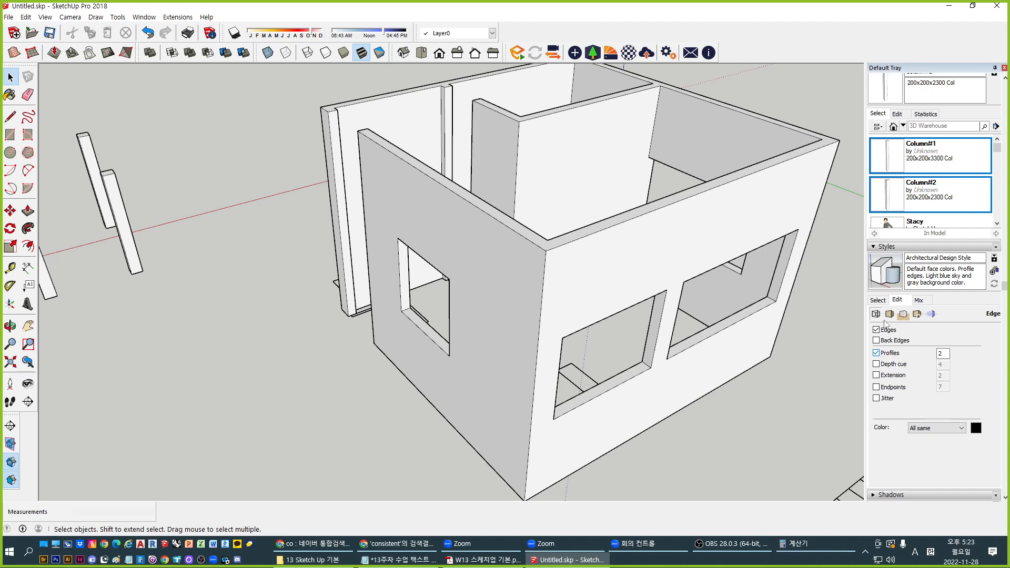
pyautogui.moveTo(613, 306); pyautogui.dragTo(656, 321, button='middle')
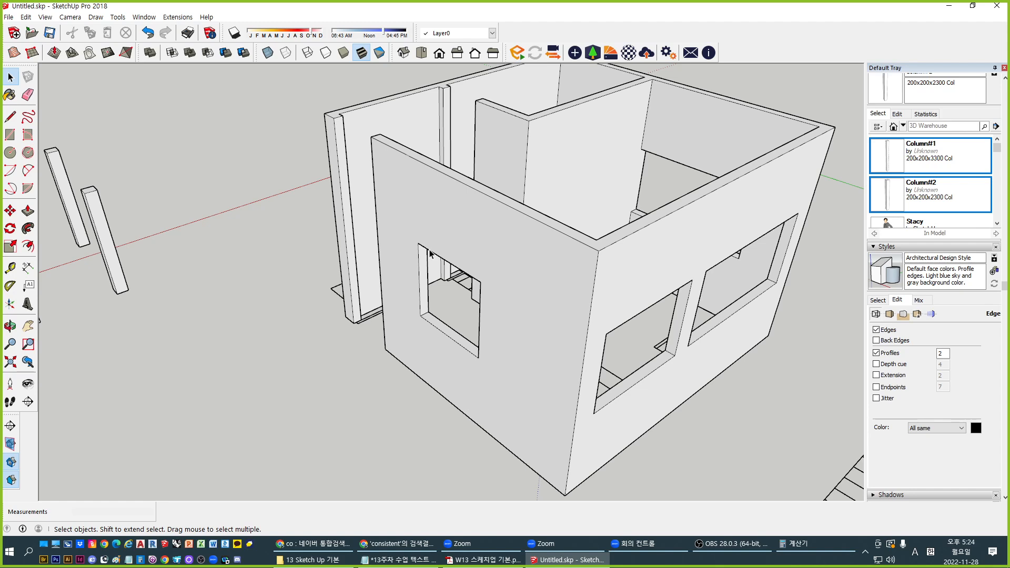
# Turn on depth-cue edge weights and switch off the profile outlines
pyautogui.click(884, 366)
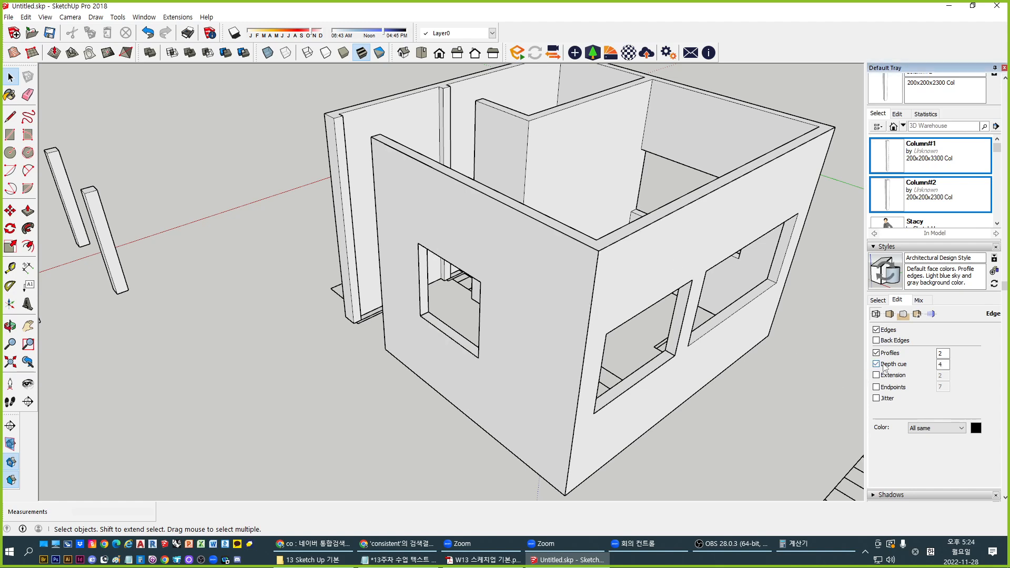
pyautogui.click(894, 355)
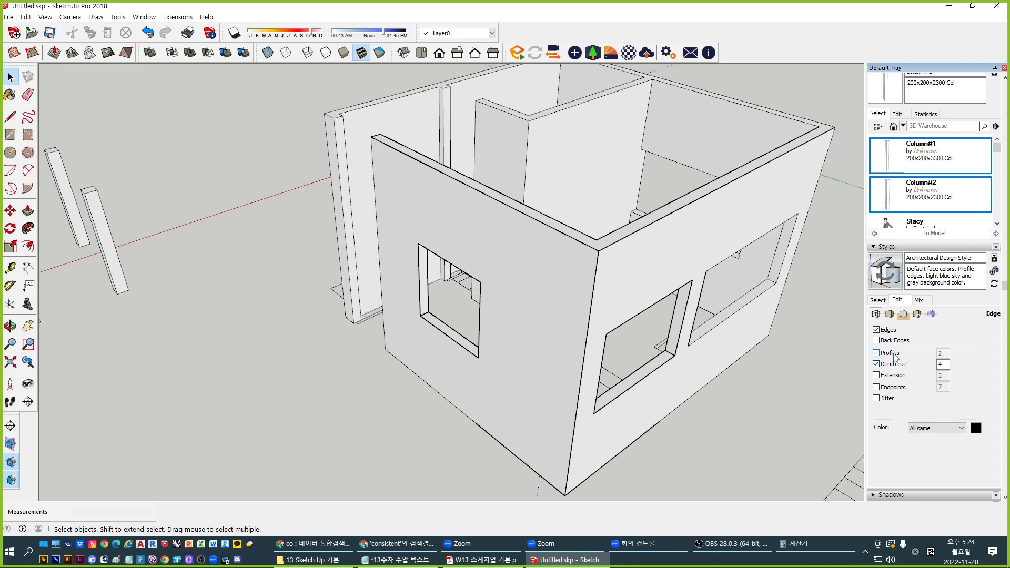
pyautogui.moveTo(483, 326); pyautogui.dragTo(529, 326, button='middle')
pyautogui.keyDown('shift'); pyautogui.moveTo(589, 299); pyautogui.dragTo(518, 324, button='middle'); pyautogui.keyUp('shift')
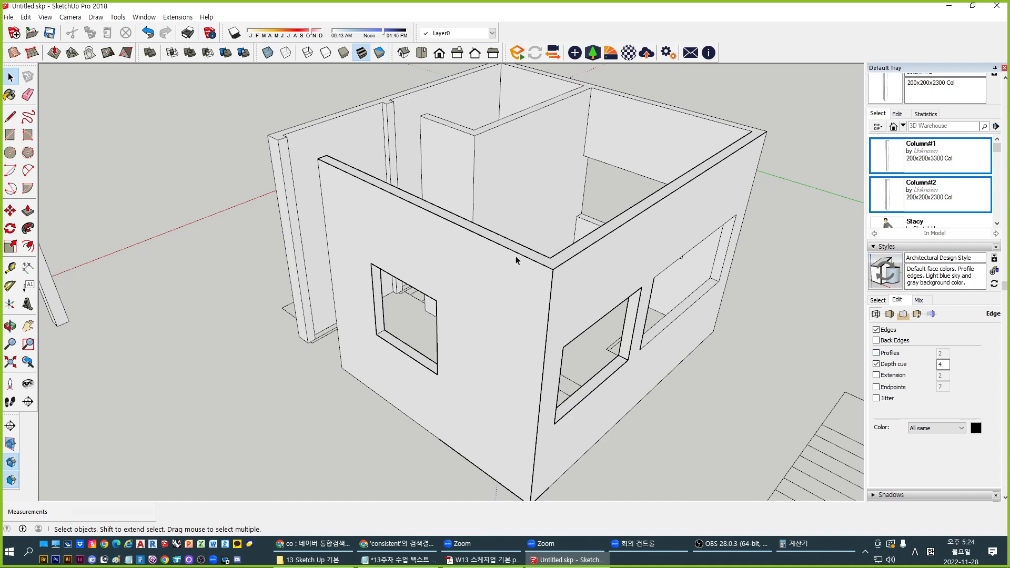
pyautogui.scroll(-3, 516, 213)
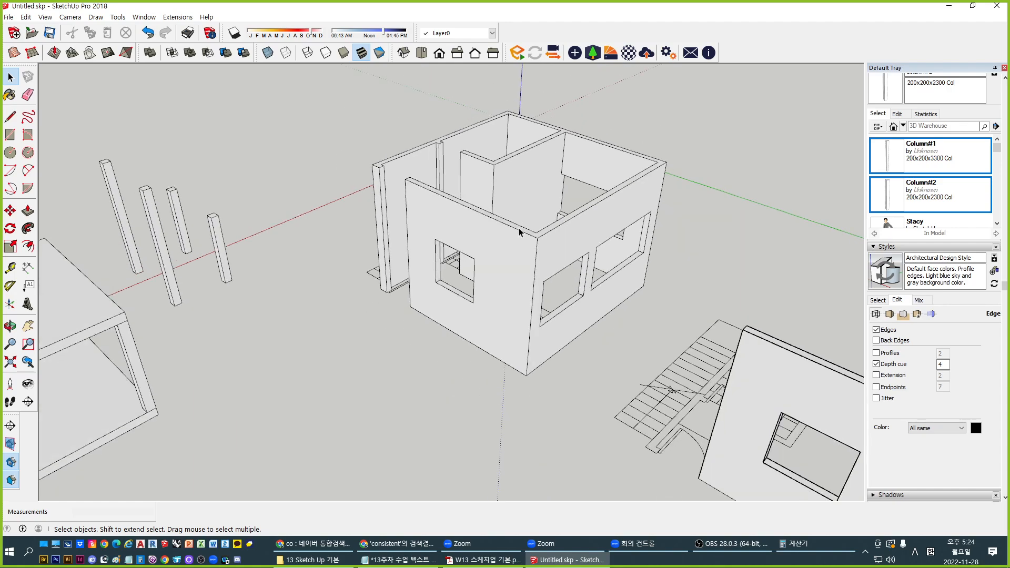
pyautogui.scroll(-2, 519, 232)
# Turn depth cue back off and enable edge extensions at length 2
pyautogui.moveTo(519, 232); pyautogui.dragTo(526, 241, button='middle')
pyautogui.scroll(4, 526, 241)
pyautogui.scroll(-4, 526, 241)
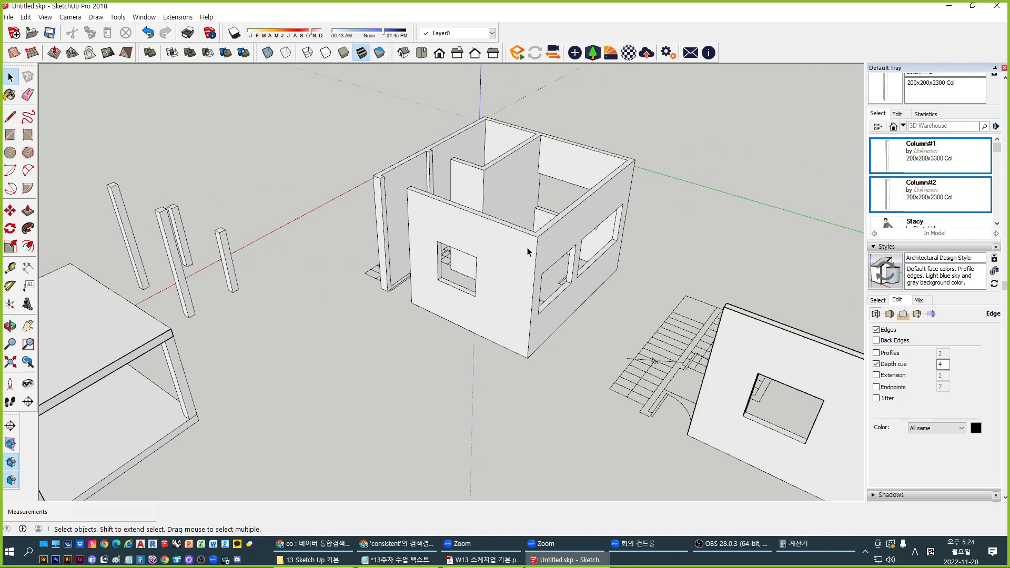
pyautogui.scroll(4, 532, 229)
pyautogui.scroll(5, 475, 225)
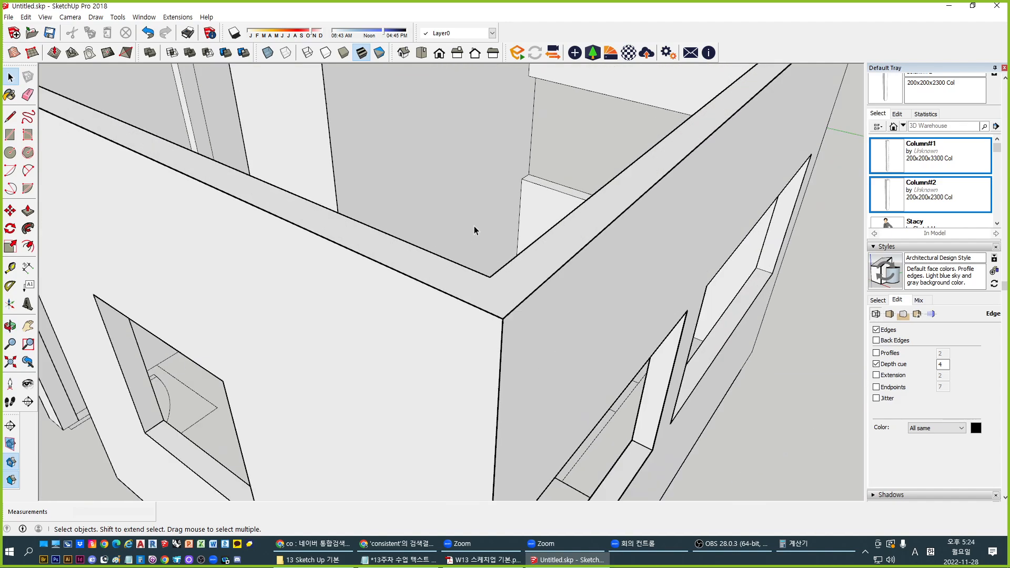
pyautogui.scroll(-5, 474, 226)
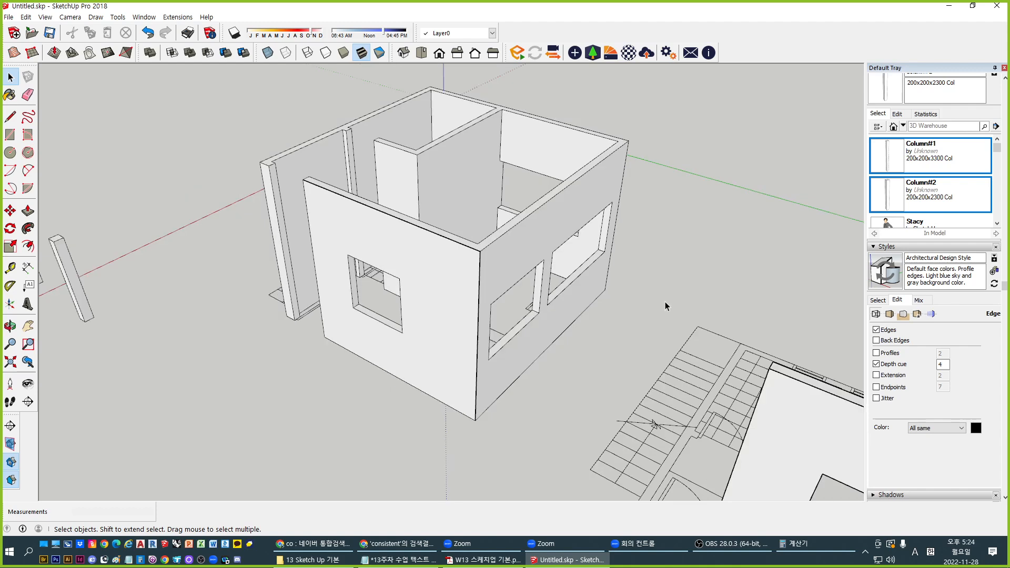
pyautogui.click(894, 364)
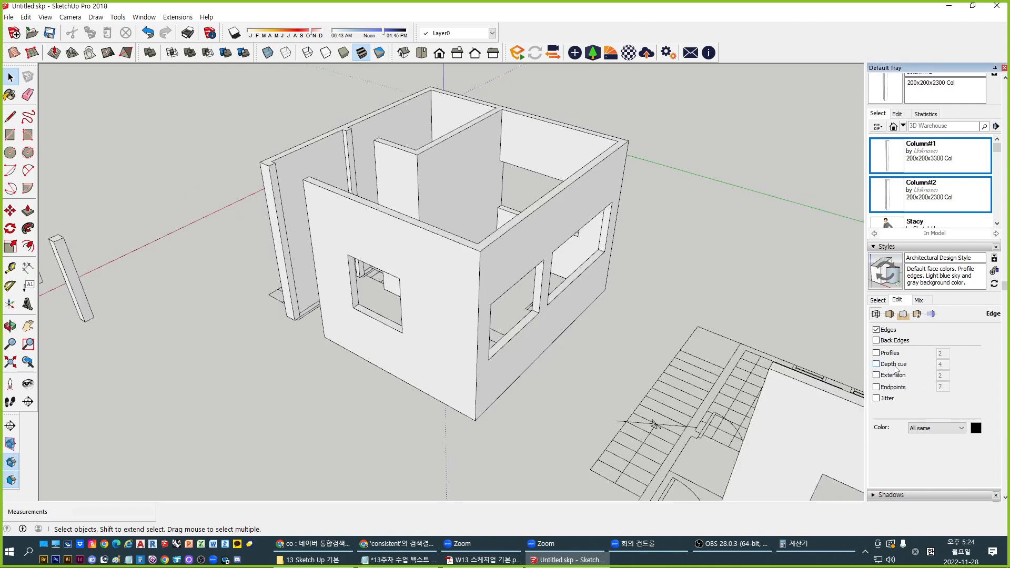
pyautogui.click(894, 375)
# Set the edge extension length to 10 and zoom around the corner column to inspect it
pyautogui.moveTo(218, 169); pyautogui.dragTo(427, 234, button='middle')
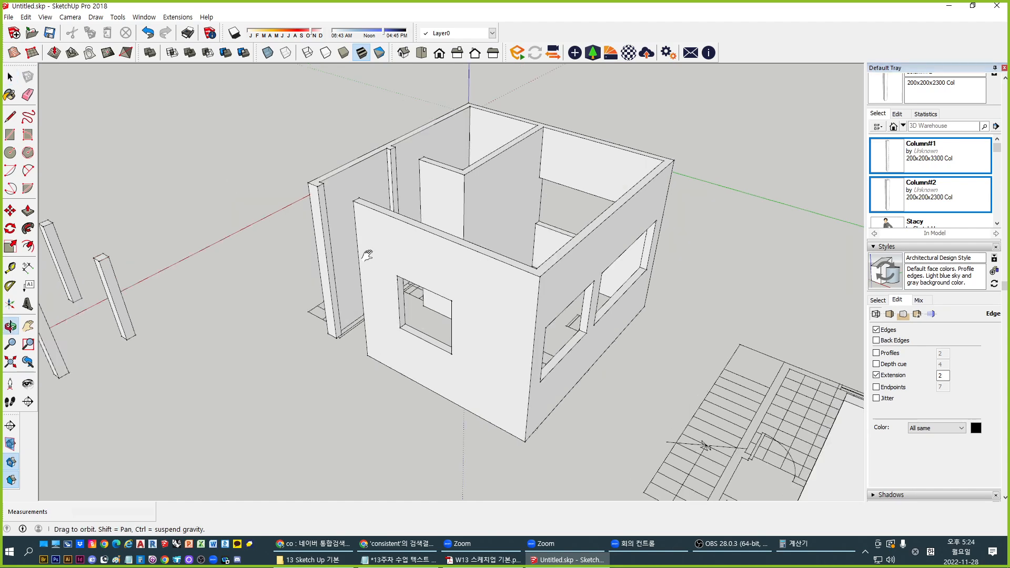
pyautogui.scroll(5, 427, 234)
pyautogui.scroll(4, 428, 234)
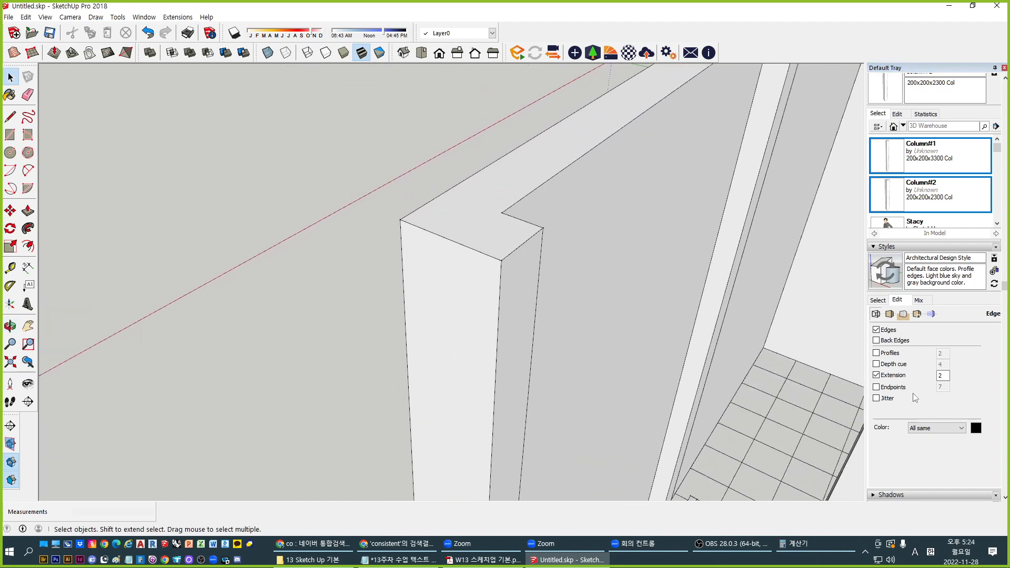
pyautogui.doubleClick(943, 376)
pyautogui.write('10')
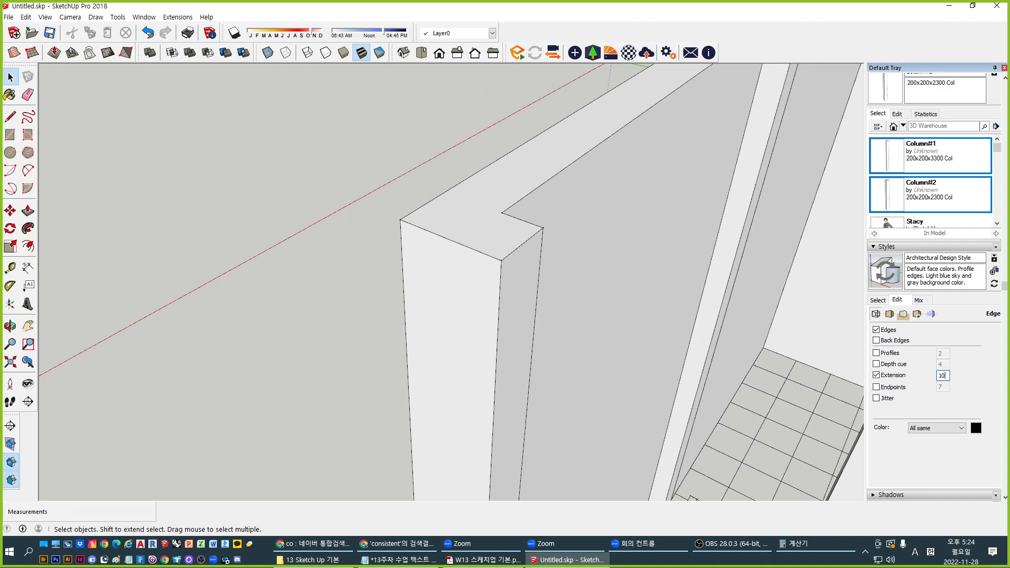
pyautogui.scroll(2, 408, 234)
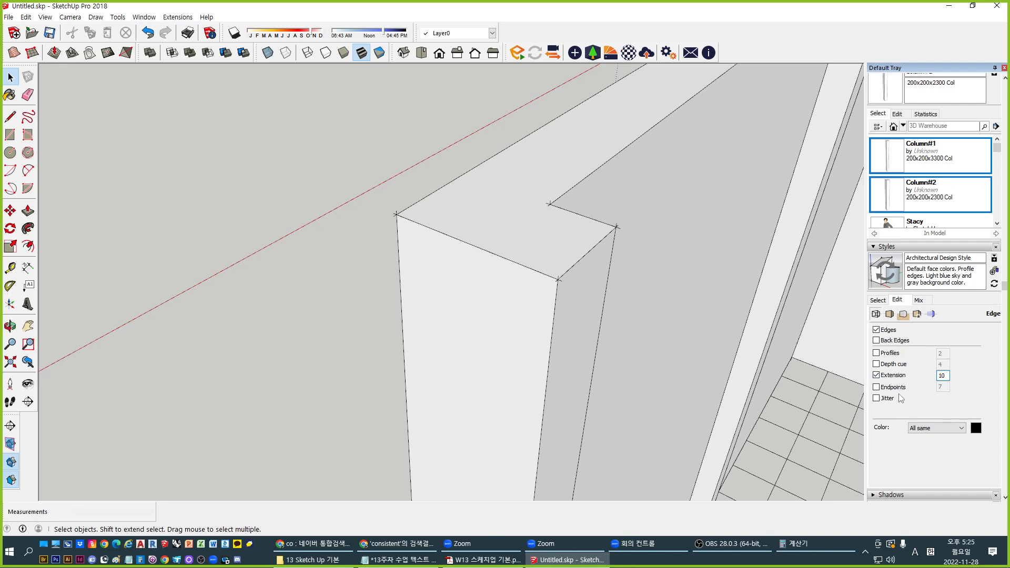
pyautogui.scroll(5, 408, 228)
pyautogui.scroll(-4, 370, 205)
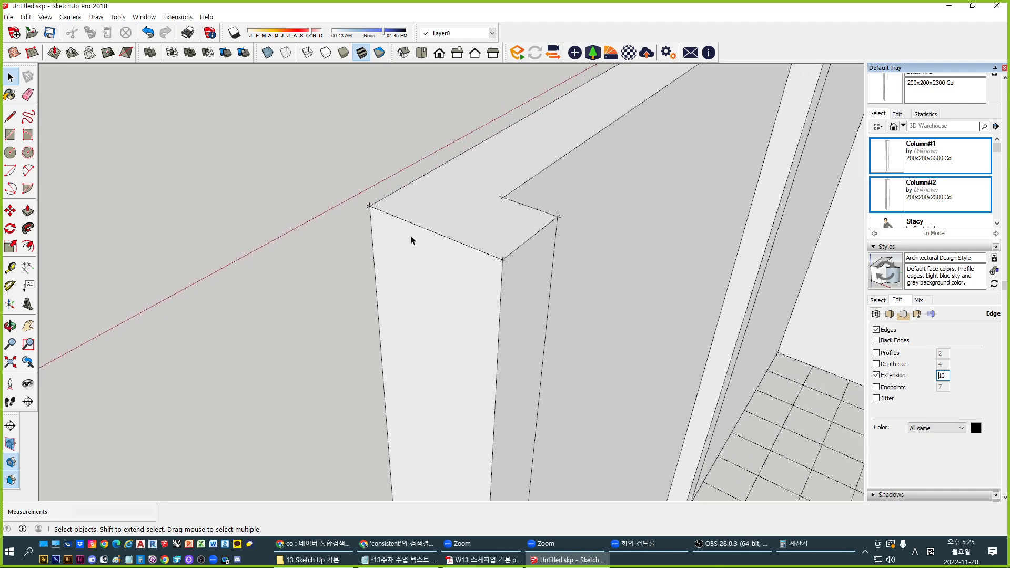
pyautogui.scroll(6, 511, 262)
pyautogui.scroll(-5, 511, 261)
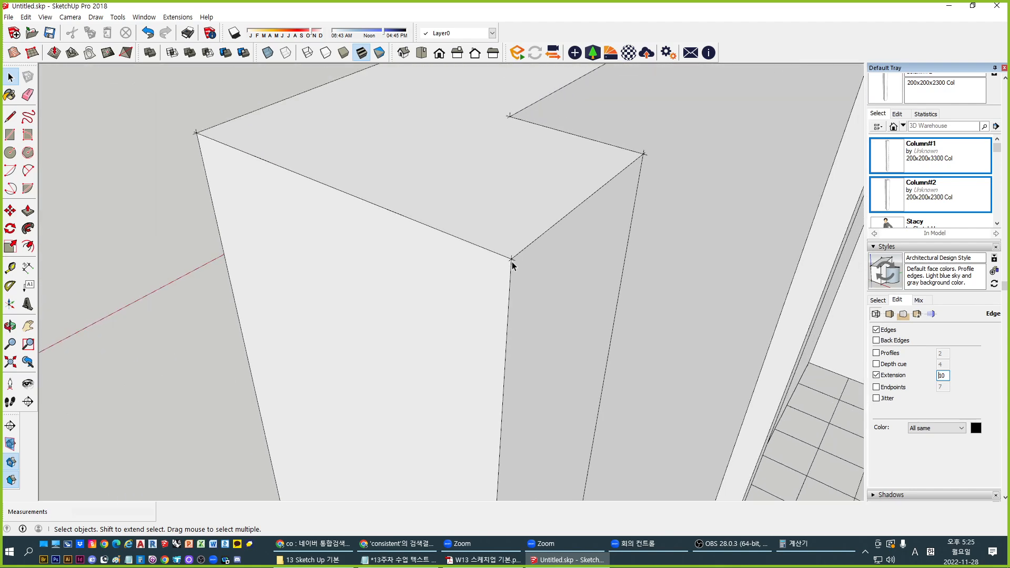
pyautogui.scroll(2, 510, 266)
pyautogui.scroll(2, 485, 280)
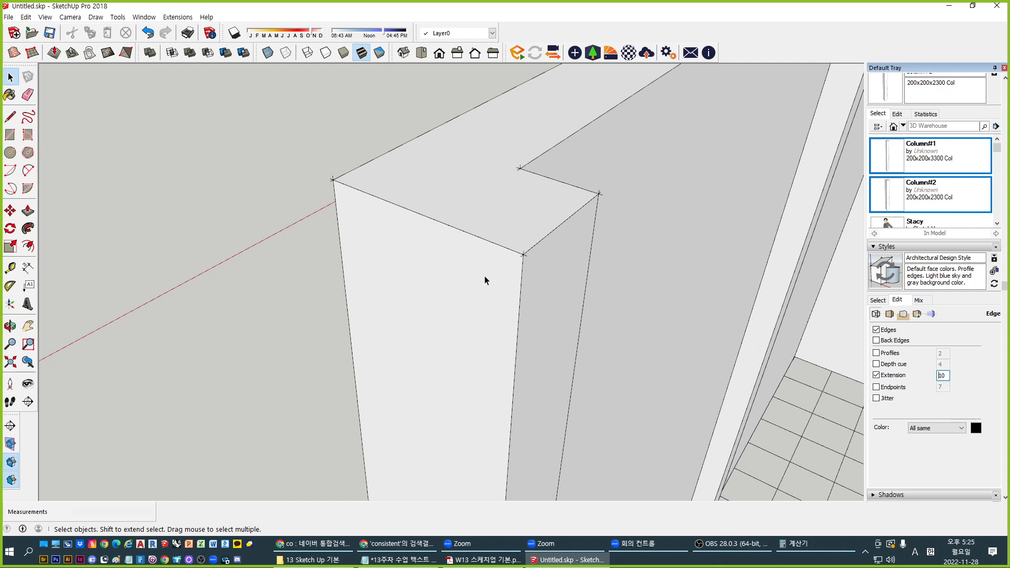
pyautogui.scroll(3, 485, 277)
pyautogui.scroll(-2, 490, 284)
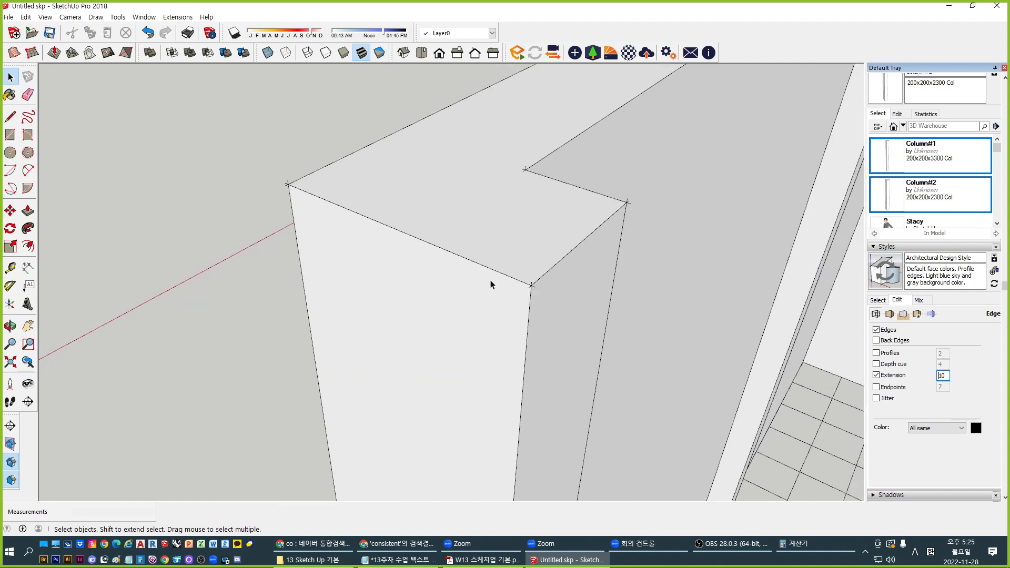
pyautogui.scroll(-1, 552, 304)
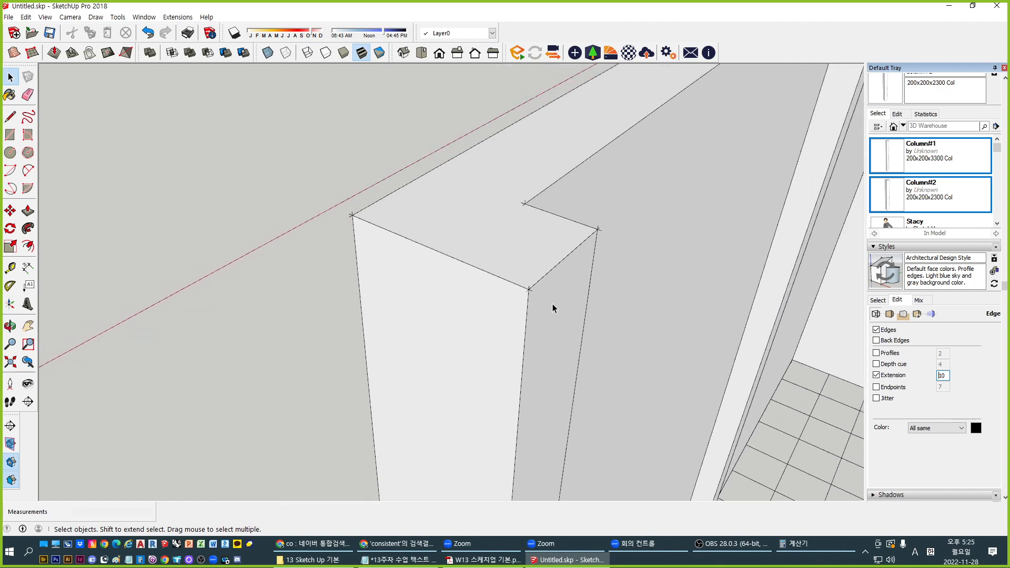
pyautogui.scroll(-1, 489, 279)
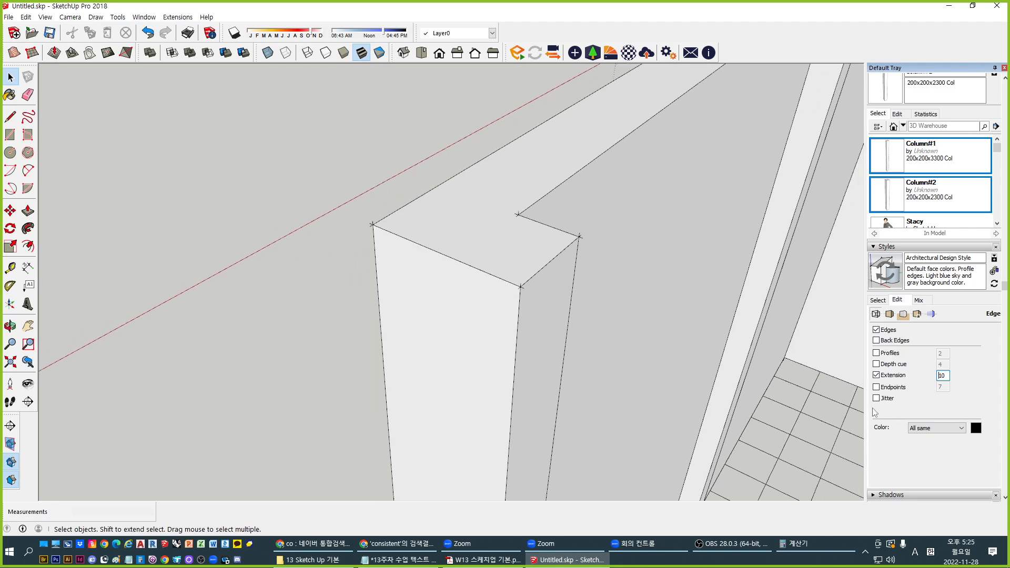
# Turn on endpoint marks, reset extension length to 2, and switch extensions off
pyautogui.click(883, 389)
pyautogui.doubleClick(941, 375)
pyautogui.write('2')
pyautogui.click(876, 375)
# Orbit the house and toggle Endpoints repeatedly to compare, leaving endpoint marks off
pyautogui.scroll(-1, 416, 228)
pyautogui.scroll(-4, 416, 227)
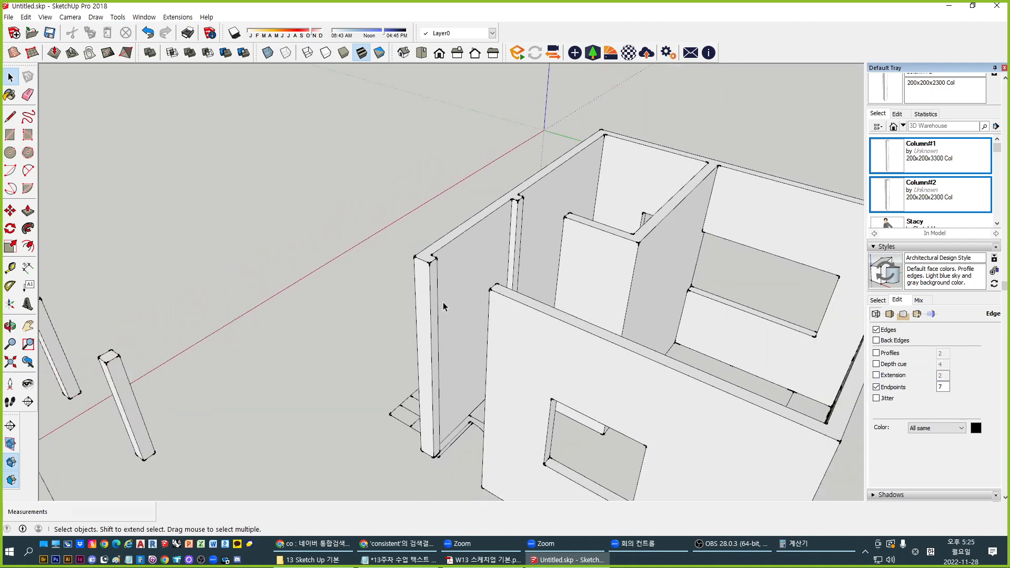
pyautogui.moveTo(705, 359); pyautogui.dragTo(581, 342, button='middle')
pyautogui.moveTo(581, 399); pyautogui.dragTo(643, 386, button='middle')
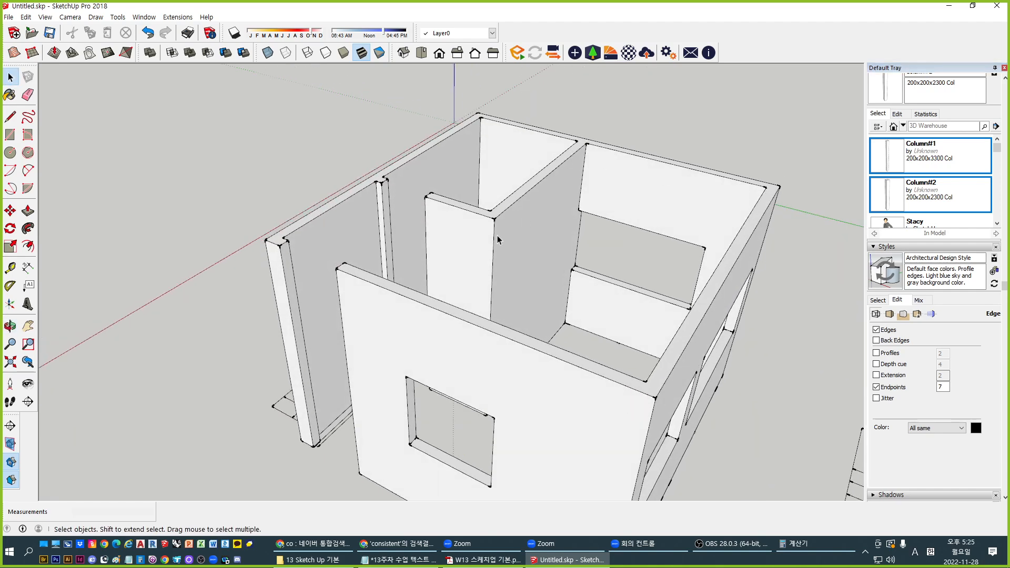
pyautogui.moveTo(615, 313)
pyautogui.mouseDown(button='middle')
pyautogui.moveTo(599, 313)
pyautogui.moveTo(626, 316)
pyautogui.mouseUp(button='middle')
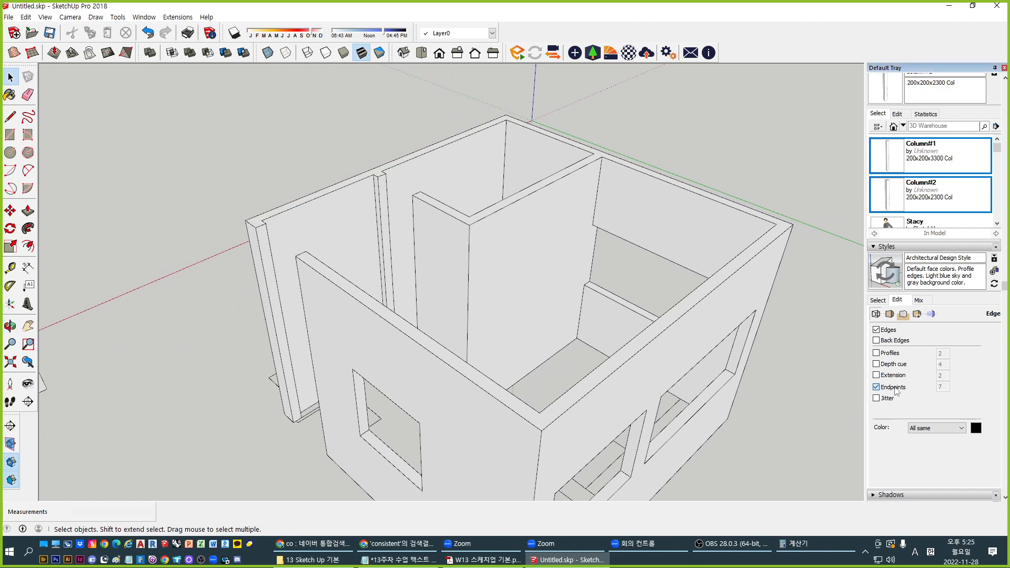
pyautogui.click(896, 388)
pyautogui.click(896, 387)
pyautogui.click(895, 388)
pyautogui.click(896, 388)
pyautogui.click(877, 387)
pyautogui.click(876, 387)
pyautogui.click(877, 387)
pyautogui.click(876, 388)
pyautogui.click(876, 387)
pyautogui.click(895, 387)
pyautogui.click(895, 387)
pyautogui.click(894, 387)
# Turn on Jitter and zoom in and out to inspect the sketchy edges
pyautogui.click(887, 399)
pyautogui.scroll(-2, 547, 286)
pyautogui.scroll(8, 460, 338)
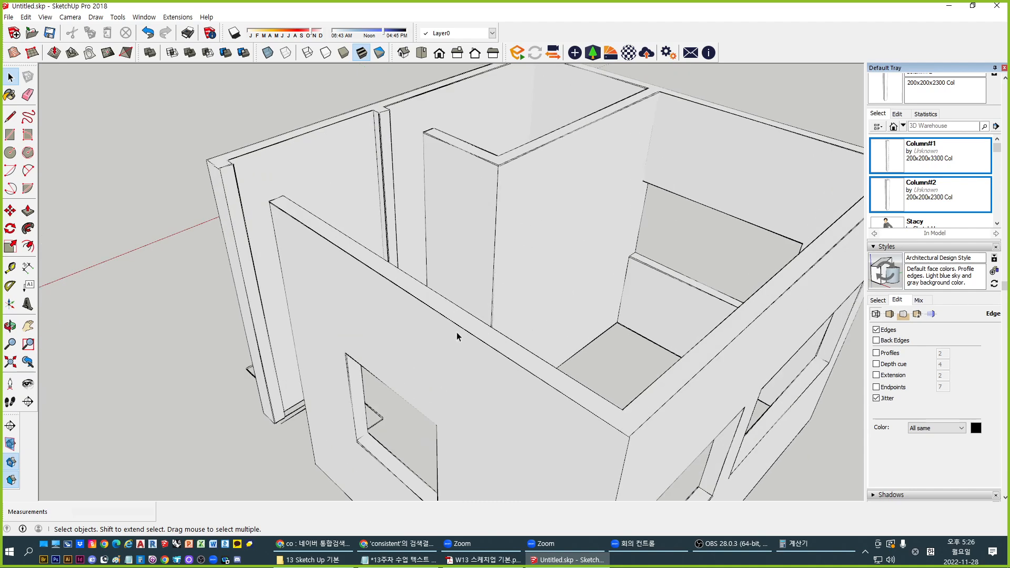
pyautogui.scroll(-5, 337, 213)
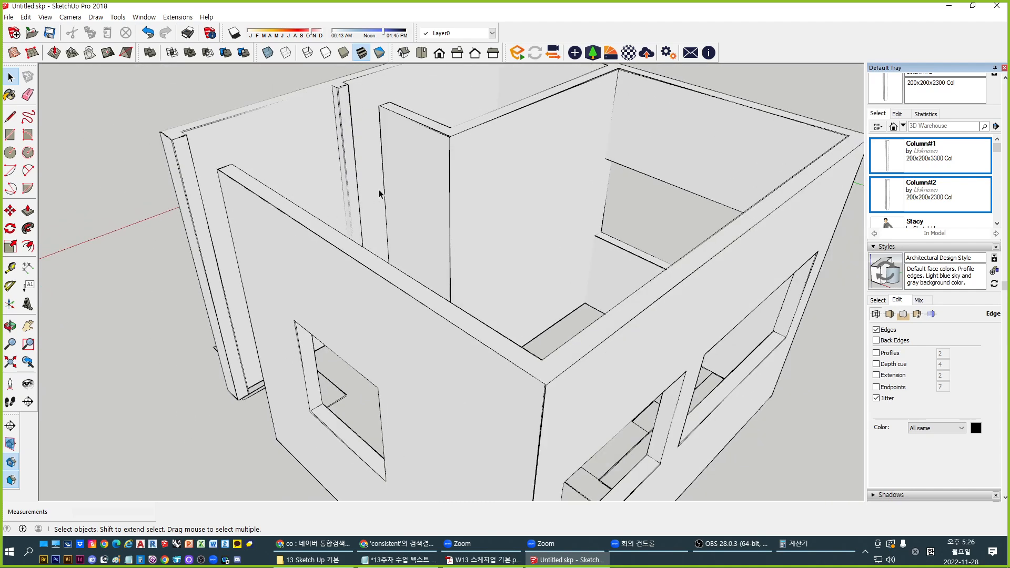
pyautogui.scroll(1, 426, 130)
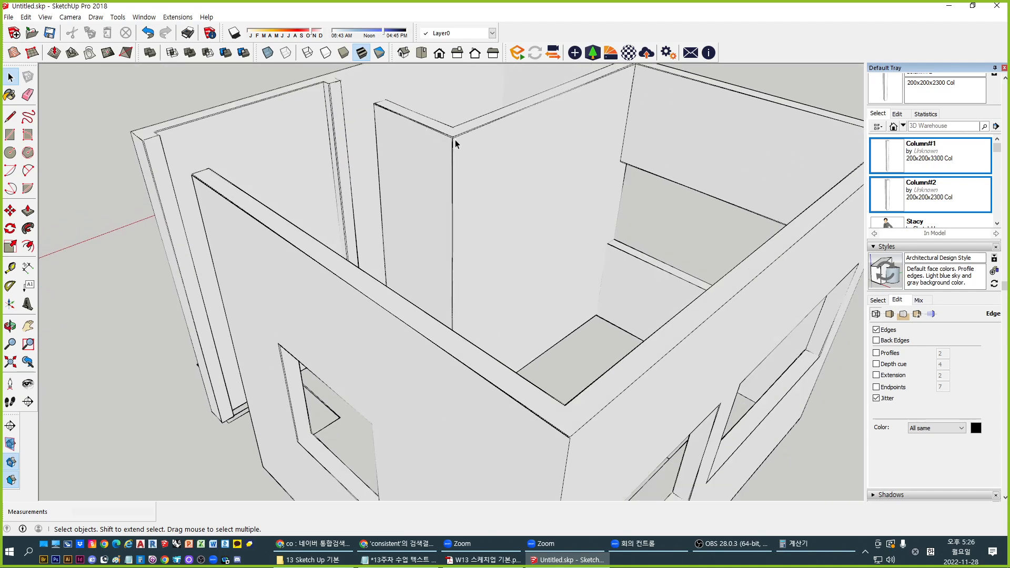
pyautogui.press('ctrl')
pyautogui.press('ctrl')
pyautogui.press('ctrl')
pyautogui.press('ctrl')
pyautogui.press('ctrl')
pyautogui.scroll(-5, 571, 235)
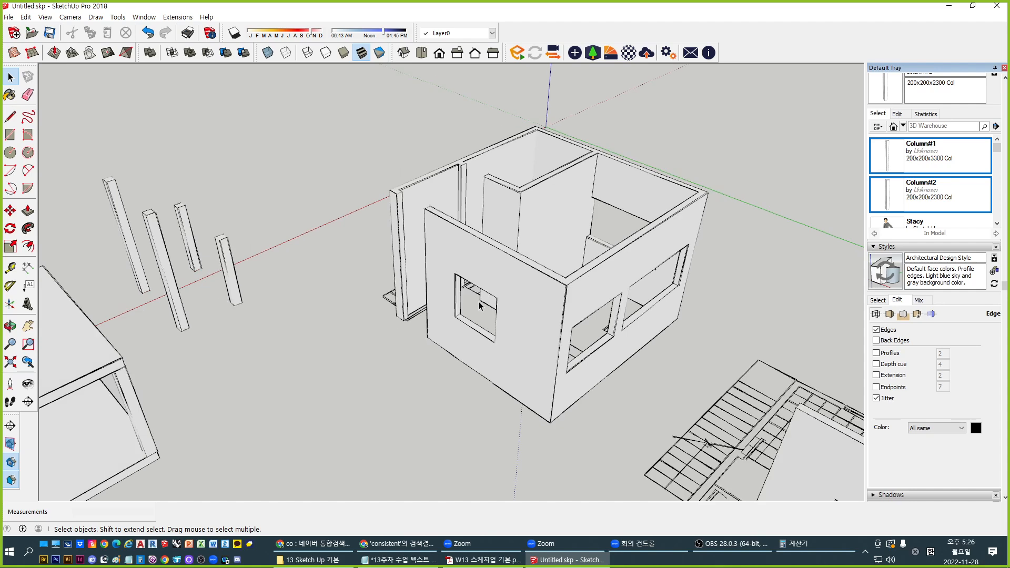
pyautogui.scroll(3, 577, 304)
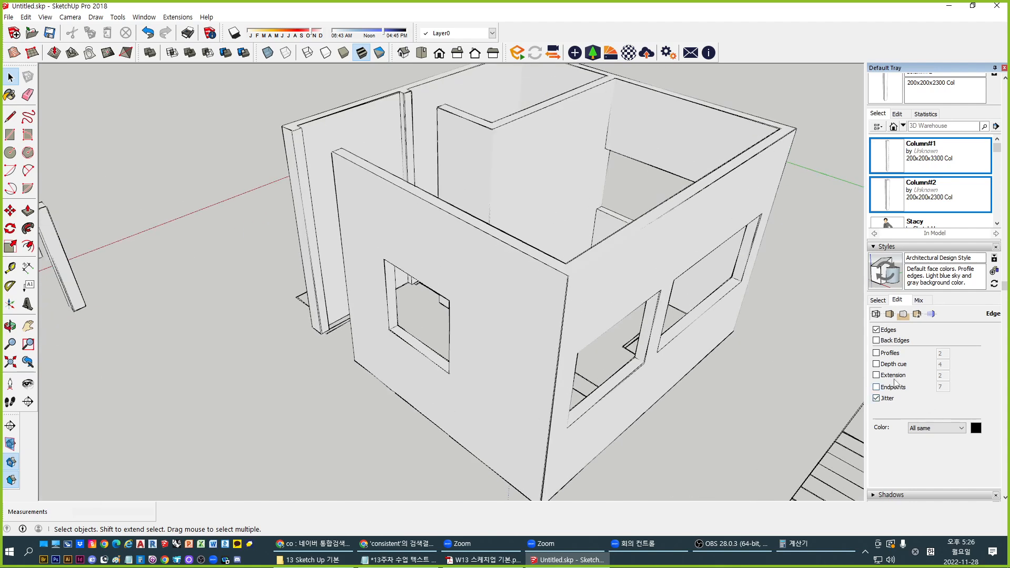
# Add profile outlines, endpoint marks and edge extensions on top of the jitter
pyautogui.click(893, 358)
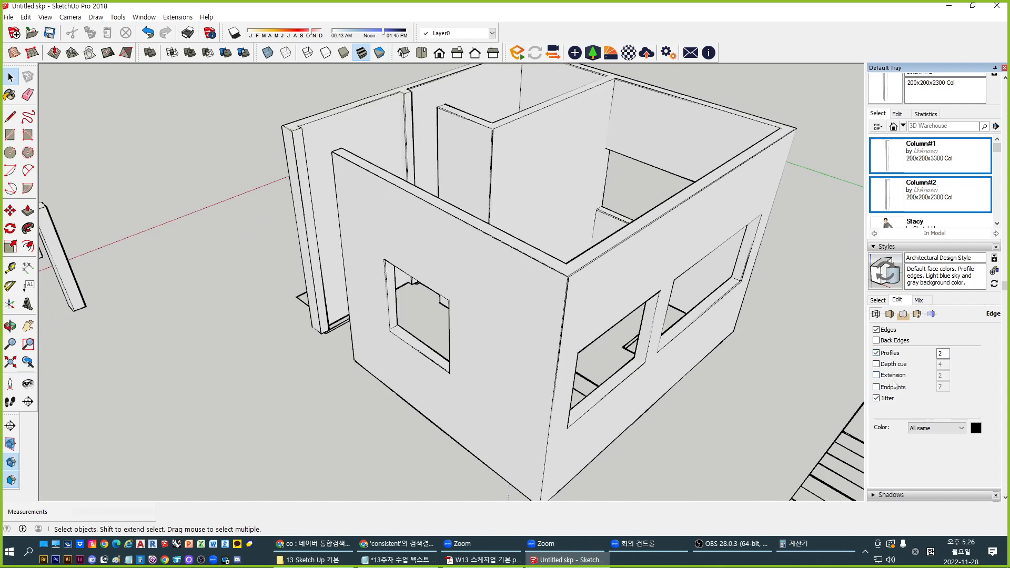
pyautogui.click(894, 388)
pyautogui.click(879, 376)
pyautogui.scroll(-4, 493, 302)
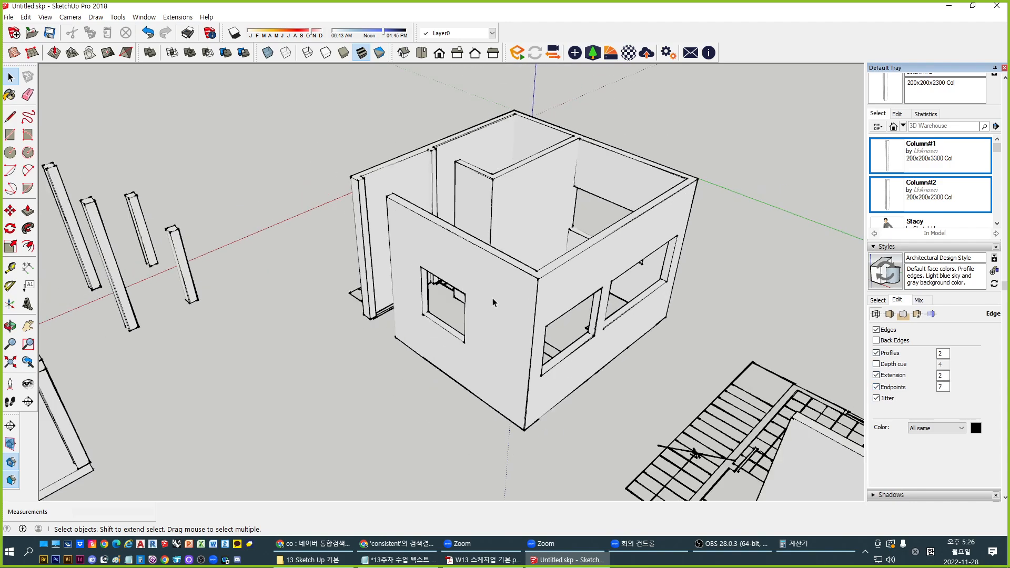
pyautogui.moveTo(493, 301); pyautogui.dragTo(609, 346, button='middle')
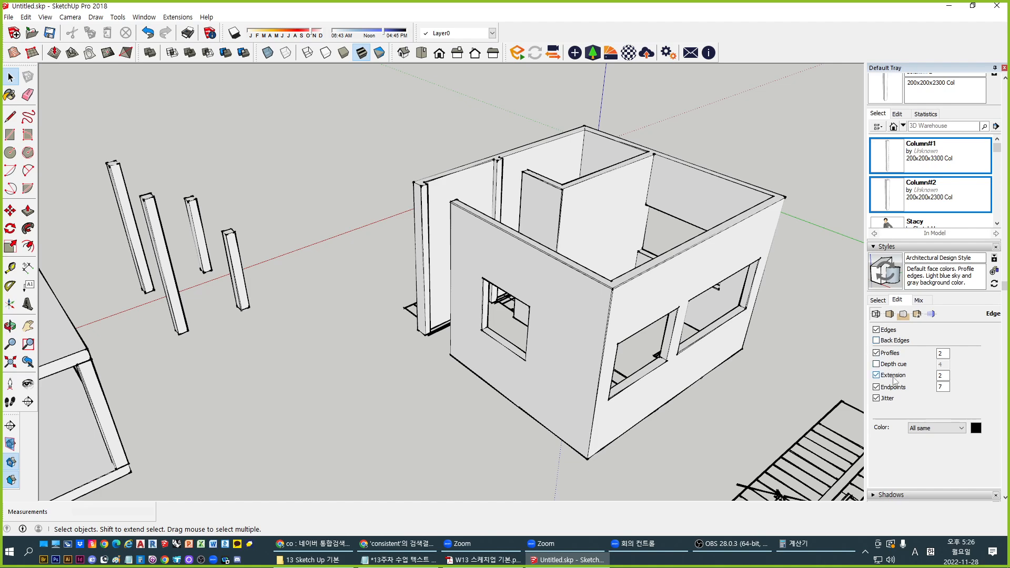
# Turn off extensions, endpoints, jitter and profiles, then re-enable the width-2 profile outlines
pyautogui.click(877, 375)
pyautogui.click(876, 387)
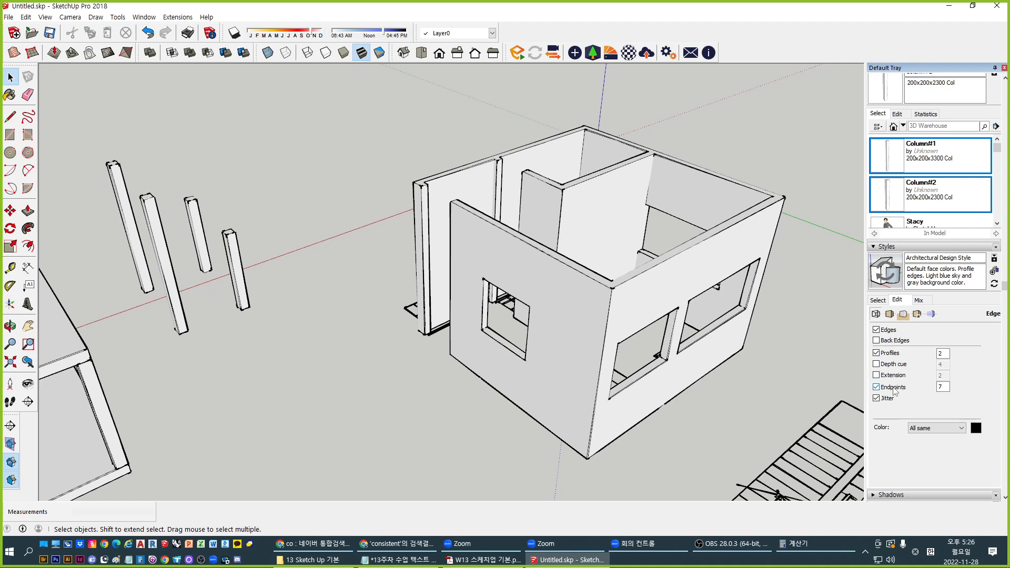
pyautogui.click(877, 398)
pyautogui.moveTo(577, 358); pyautogui.dragTo(639, 363, button='middle')
pyautogui.click(877, 353)
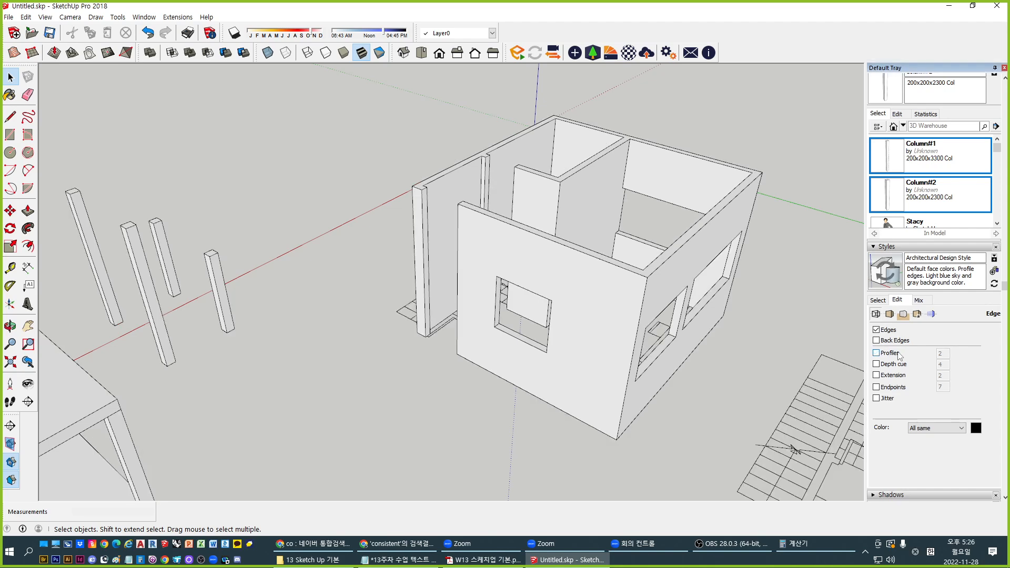
pyautogui.moveTo(728, 331); pyautogui.dragTo(575, 310, button='middle')
pyautogui.moveTo(684, 308); pyautogui.dragTo(545, 324, button='middle')
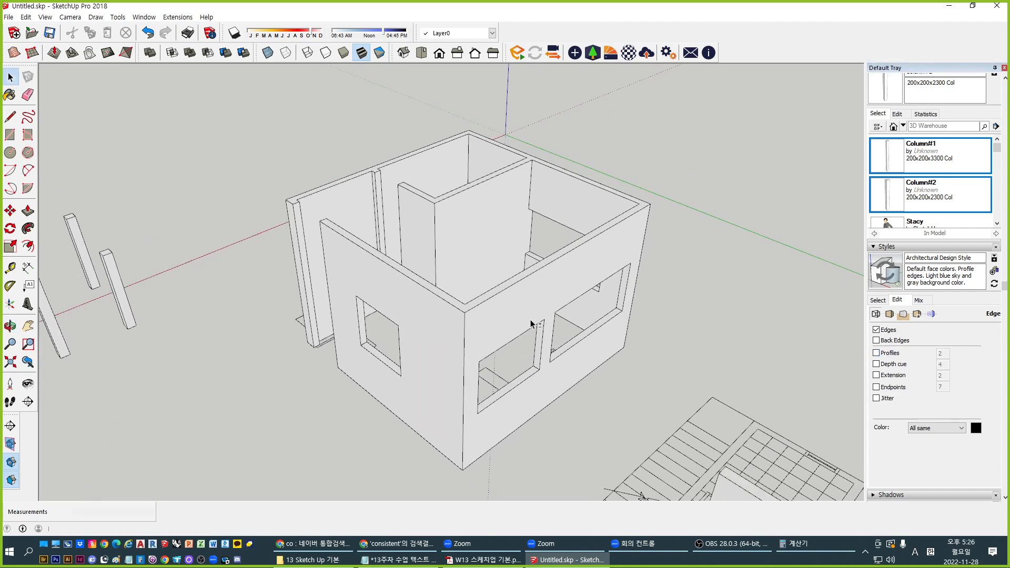
pyautogui.click(876, 353)
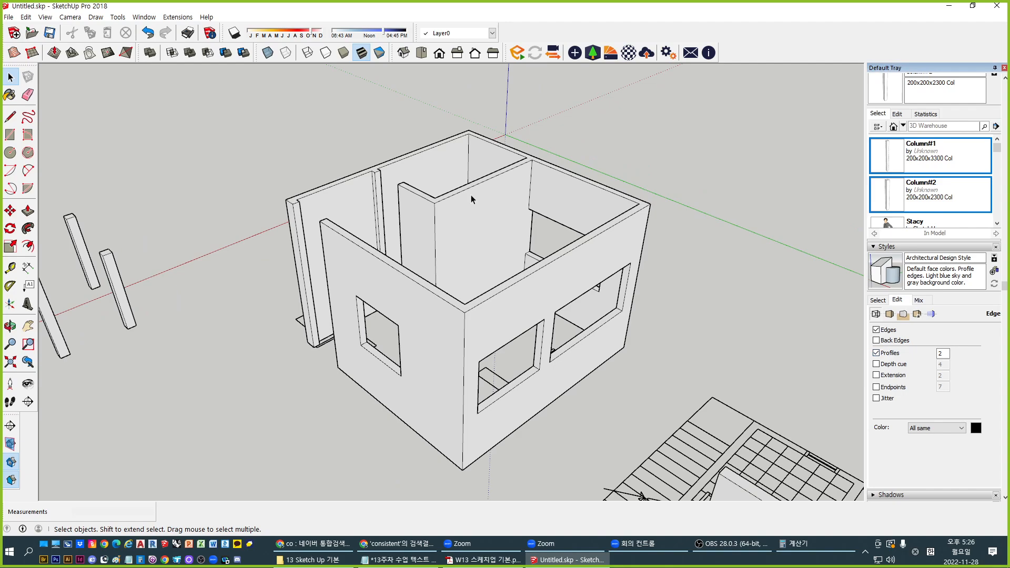
pyautogui.moveTo(469, 197); pyautogui.dragTo(447, 265, button='middle')
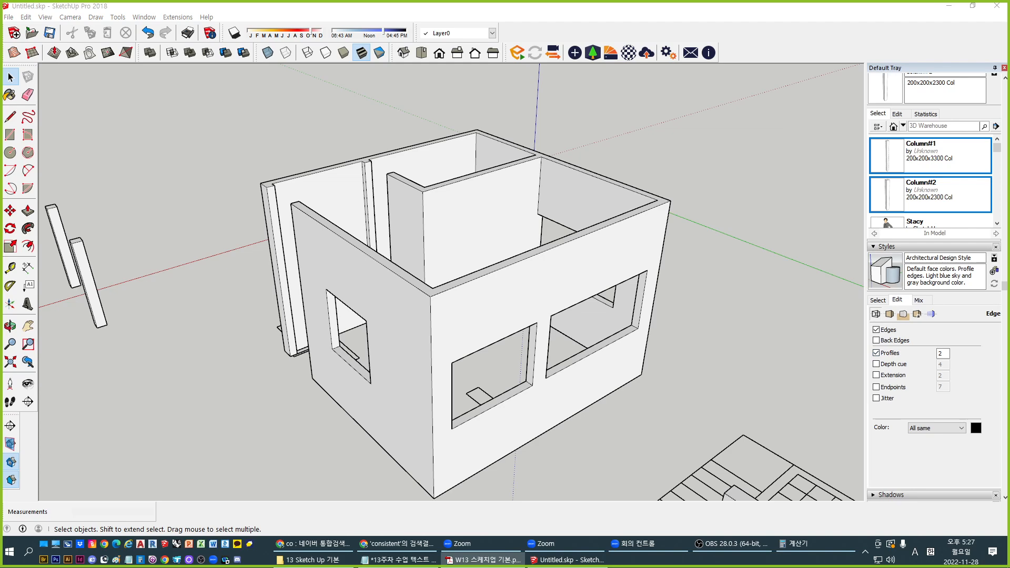
pyautogui.click(898, 303)
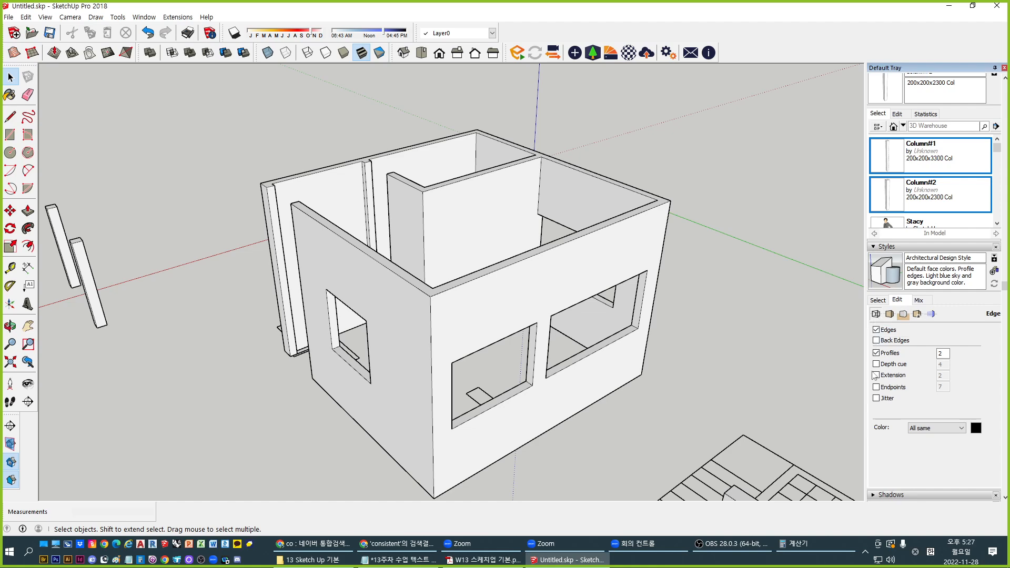
# Show the Face settings and toggle material transparency off and back on
pyautogui.click(890, 314)
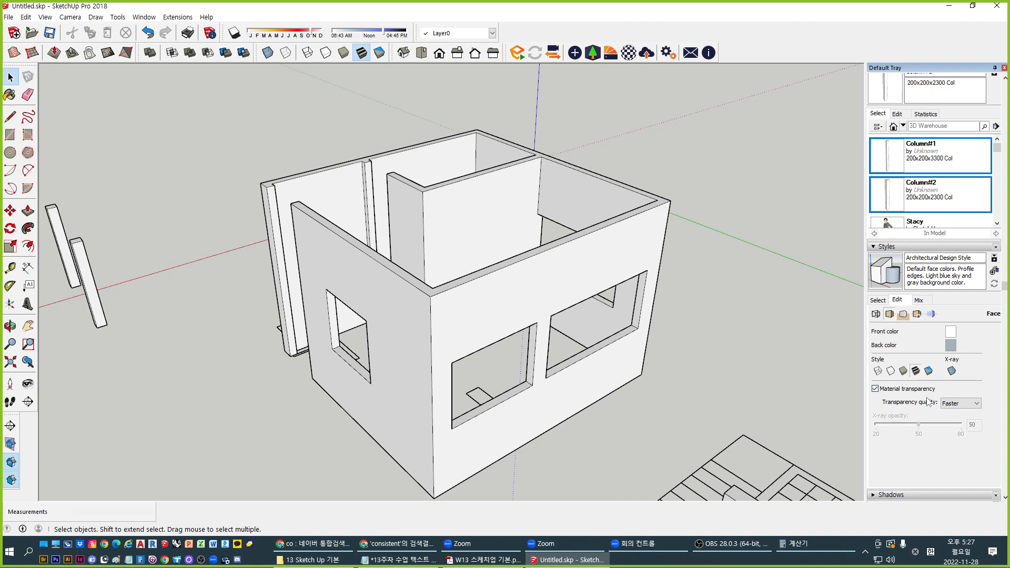
pyautogui.click(894, 390)
pyautogui.click(894, 390)
# In Background settings, toggle the sky off and on several times, leaving it on
pyautogui.click(903, 316)
pyautogui.scroll(-5, 462, 345)
pyautogui.moveTo(462, 345); pyautogui.dragTo(831, 237, button='middle')
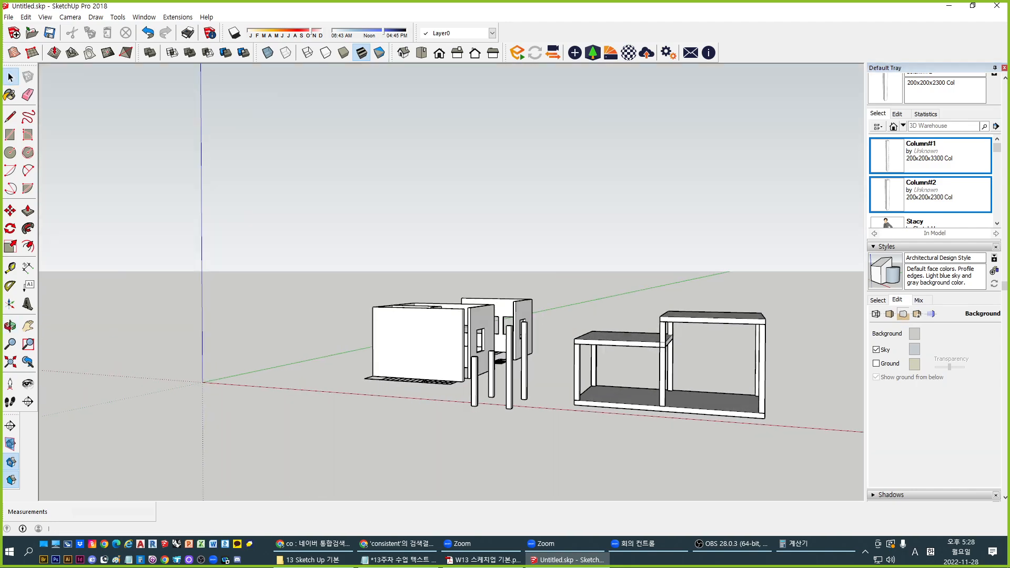
pyautogui.moveTo(399, 326); pyautogui.dragTo(551, 337, button='middle')
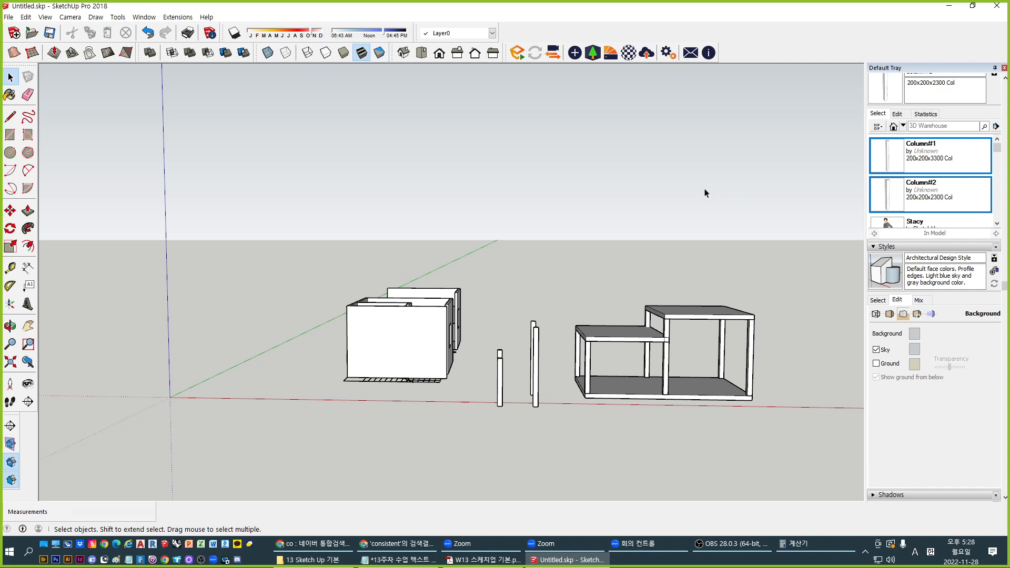
pyautogui.click(876, 349)
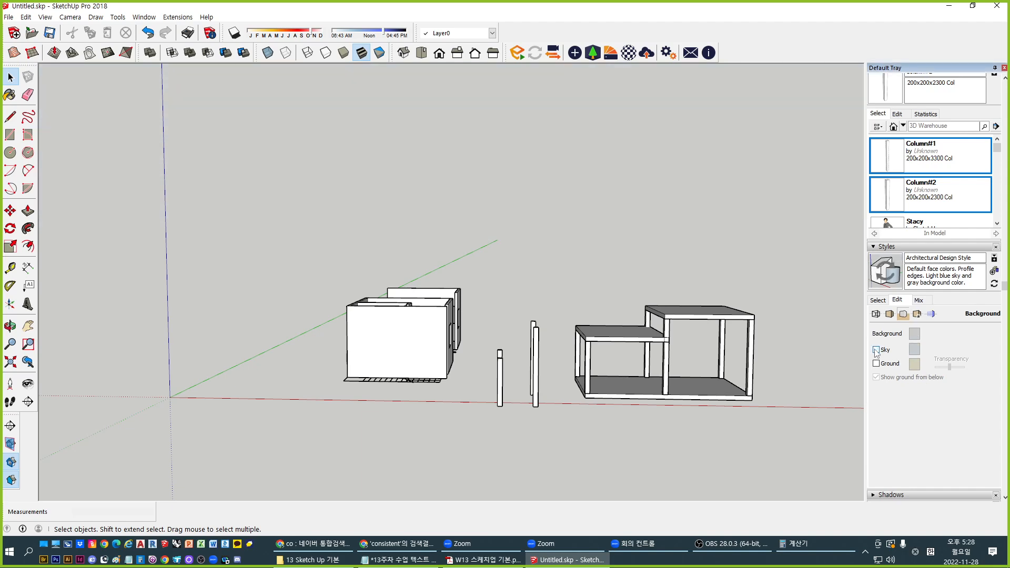
pyautogui.click(876, 350)
pyautogui.click(876, 349)
pyautogui.click(877, 350)
pyautogui.click(876, 350)
pyautogui.click(876, 350)
pyautogui.click(876, 350)
pyautogui.click(876, 350)
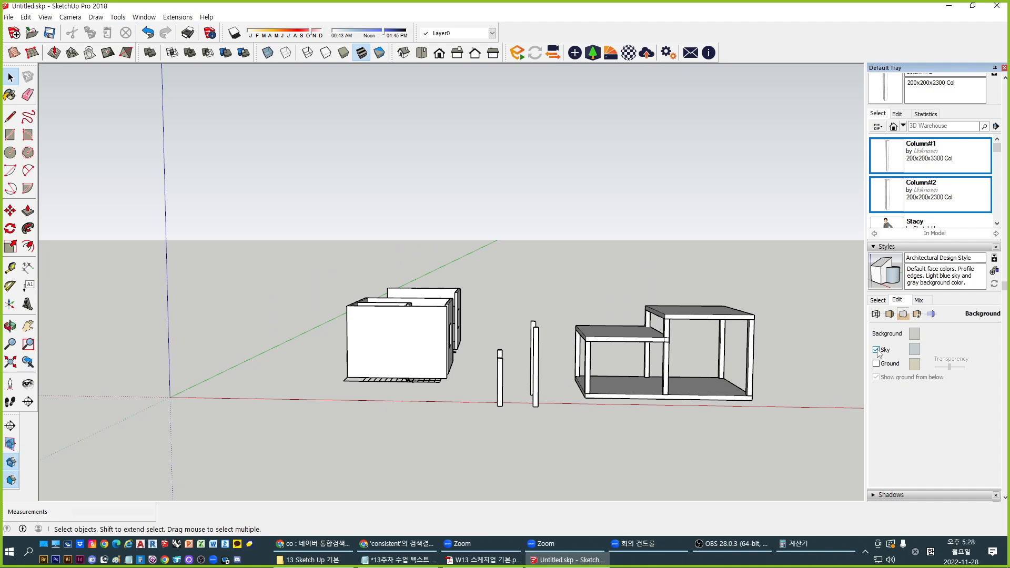
# Turn on the beige ground plane beneath the models
pyautogui.moveTo(565, 384); pyautogui.dragTo(465, 332, button='middle')
pyautogui.scroll(3, 464, 331)
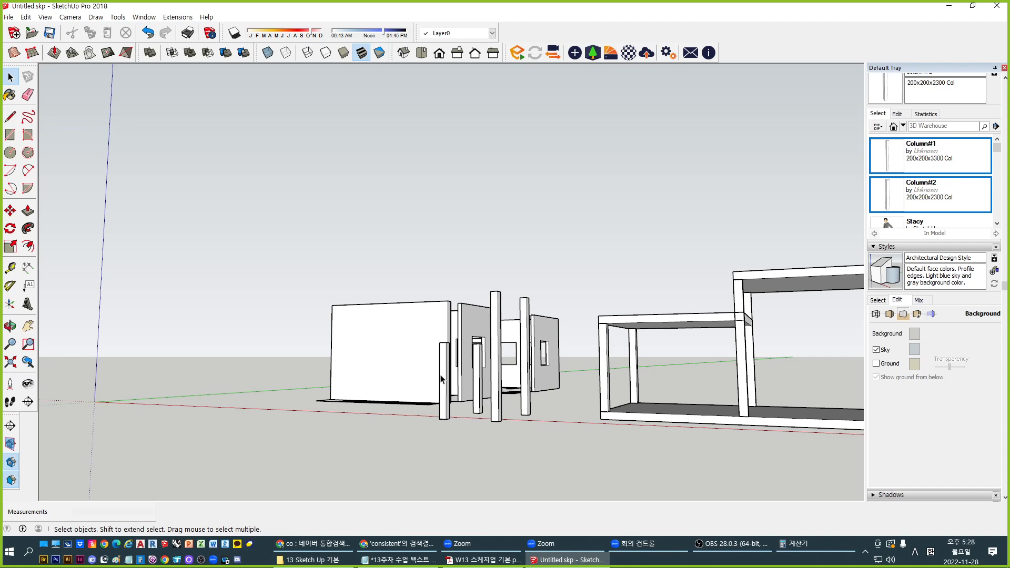
pyautogui.moveTo(391, 363); pyautogui.dragTo(702, 353, button='middle')
pyautogui.click(877, 363)
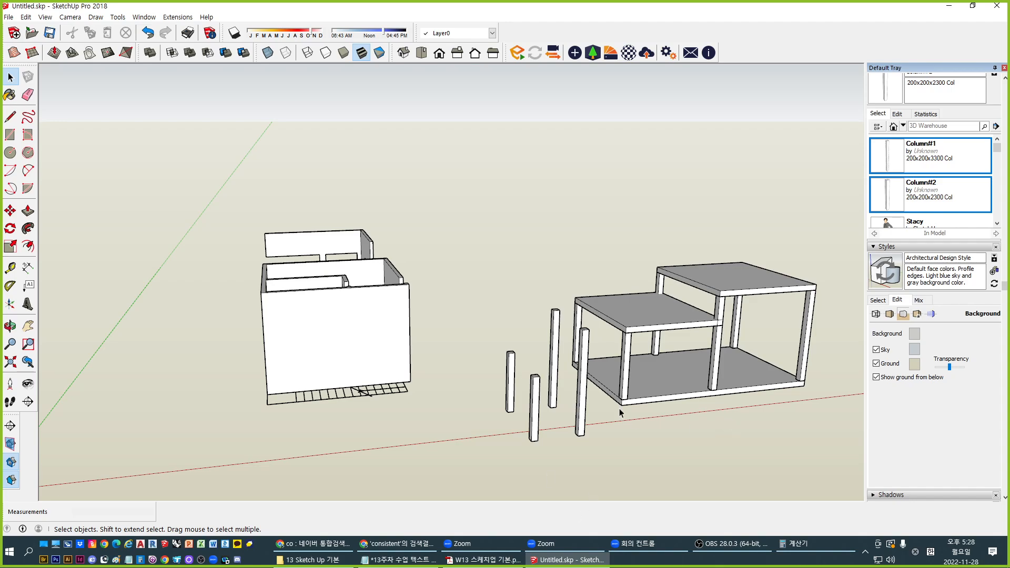
# View the model from below while toggling Ground and Show ground from below
pyautogui.moveTo(705, 321); pyautogui.dragTo(767, 396, button='middle')
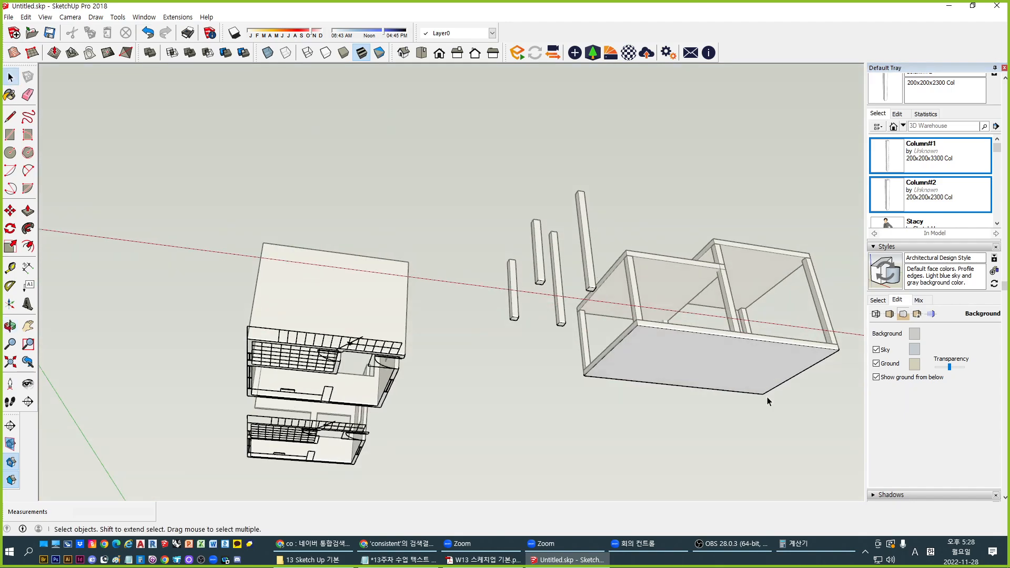
pyautogui.click(889, 364)
pyautogui.click(889, 364)
pyautogui.click(889, 365)
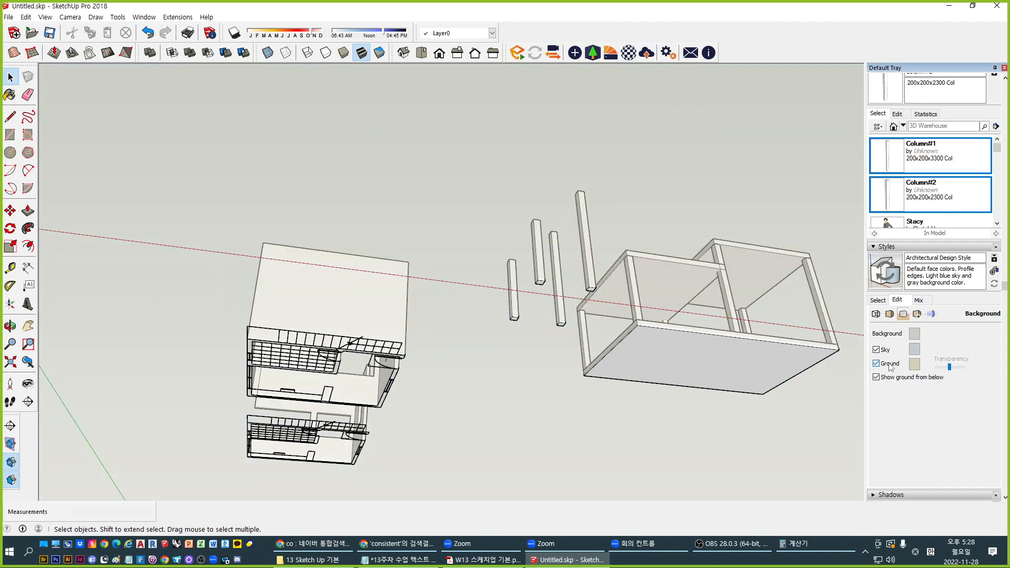
pyautogui.click(889, 365)
pyautogui.click(876, 363)
pyautogui.moveTo(642, 354); pyautogui.dragTo(670, 278, button='middle')
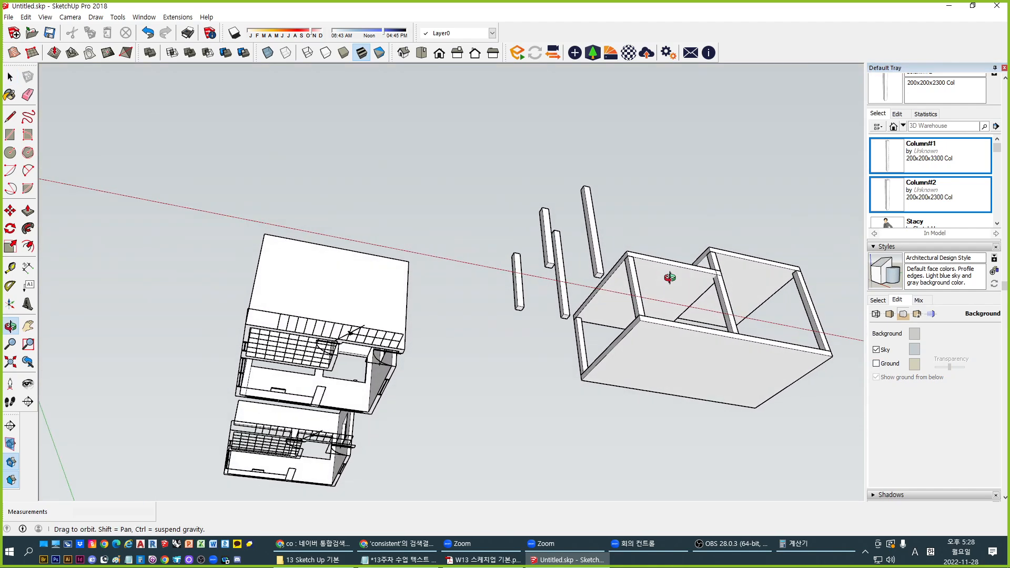
pyautogui.click(889, 364)
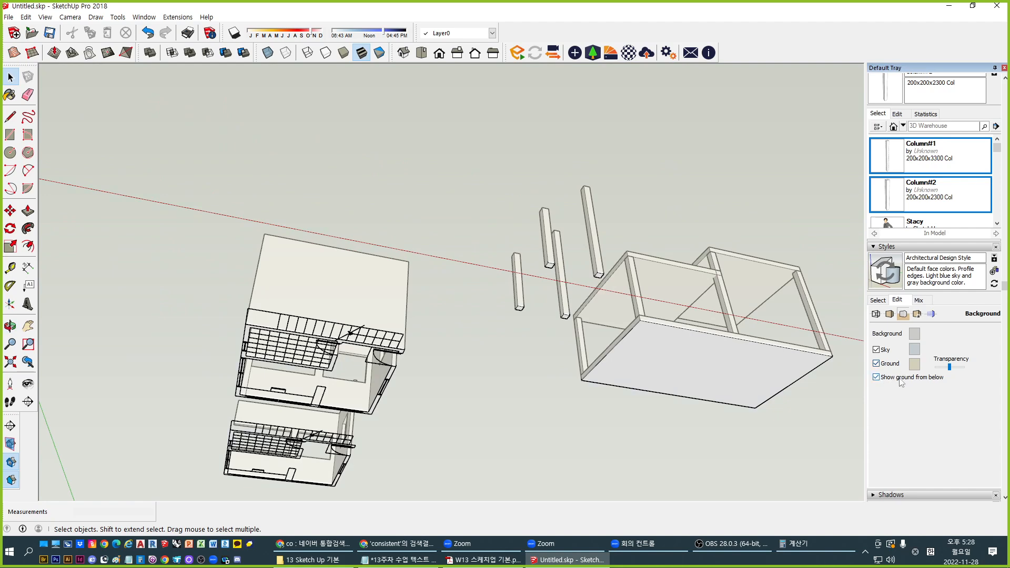
pyautogui.click(891, 378)
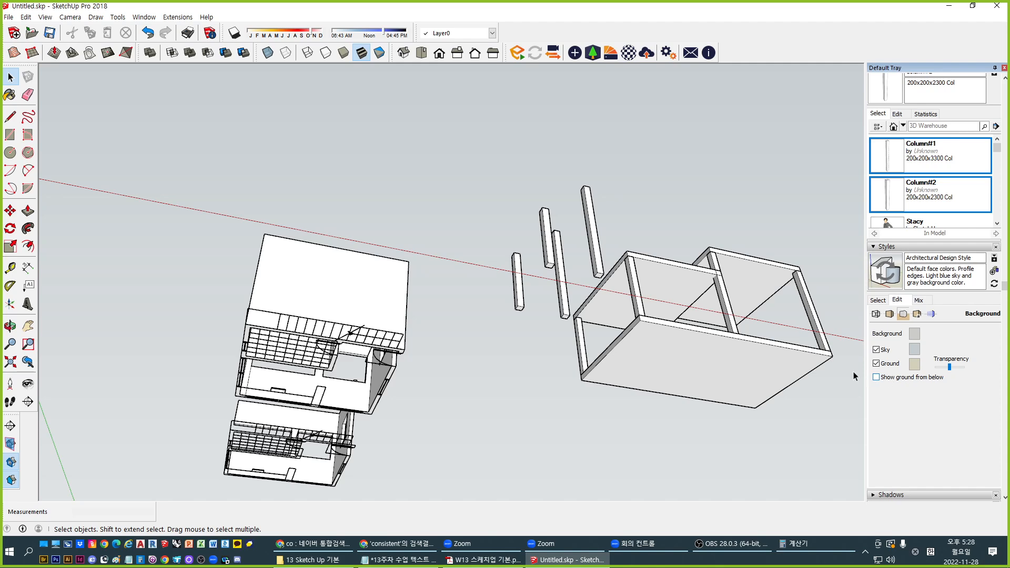
pyautogui.moveTo(853, 372); pyautogui.dragTo(651, 381, button='middle')
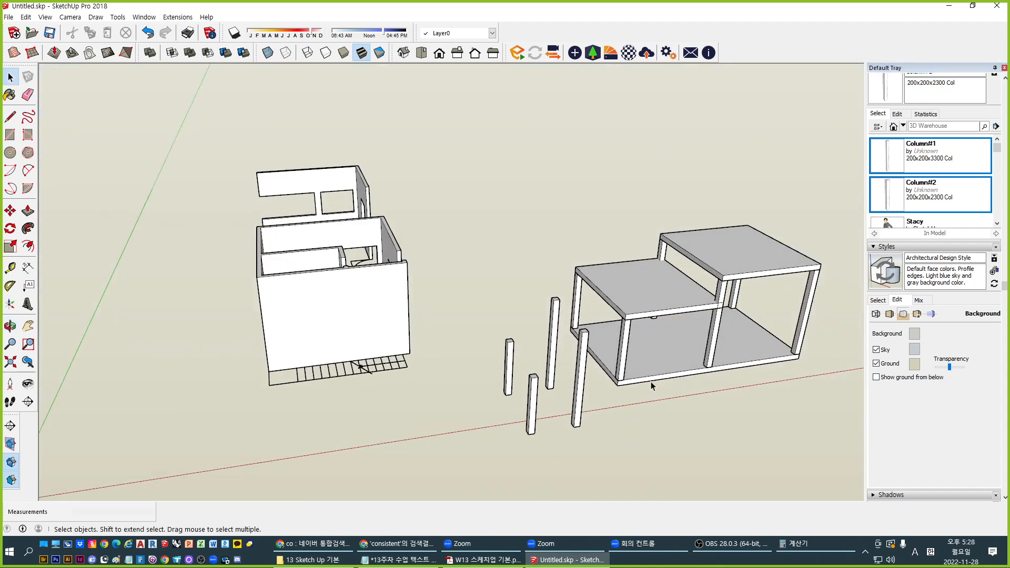
# Move the front loose column down so it sits partly below ground level
pyautogui.click(584, 376)
pyautogui.press('m')
pyautogui.click(362, 290)
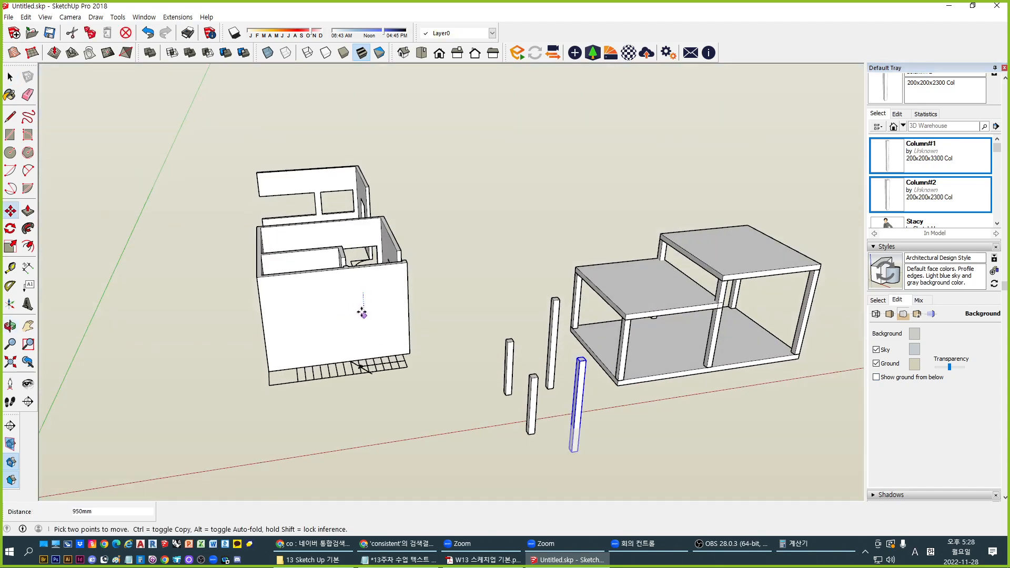
pyautogui.click(356, 322)
pyautogui.press('space')
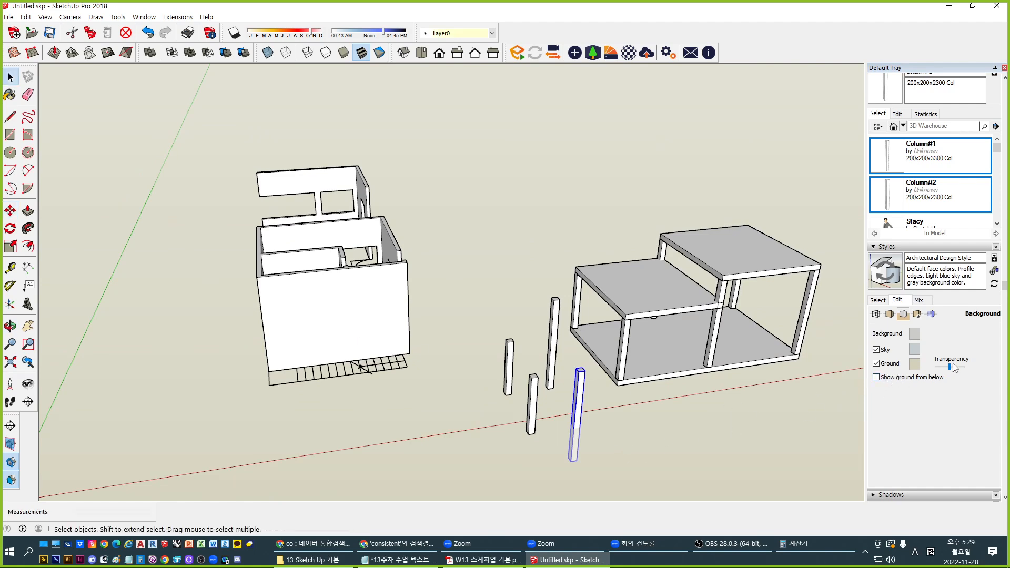
# Adjust the ground transparency, then switch the ground plane off
pyautogui.moveTo(950, 367); pyautogui.dragTo(924, 371)
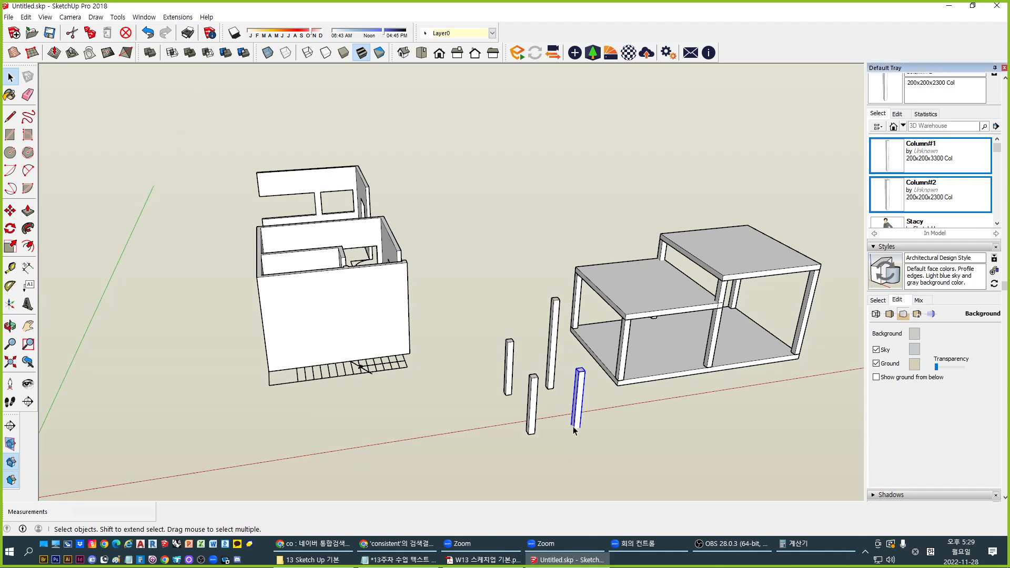
pyautogui.click(890, 380)
pyautogui.moveTo(941, 368); pyautogui.dragTo(950, 368)
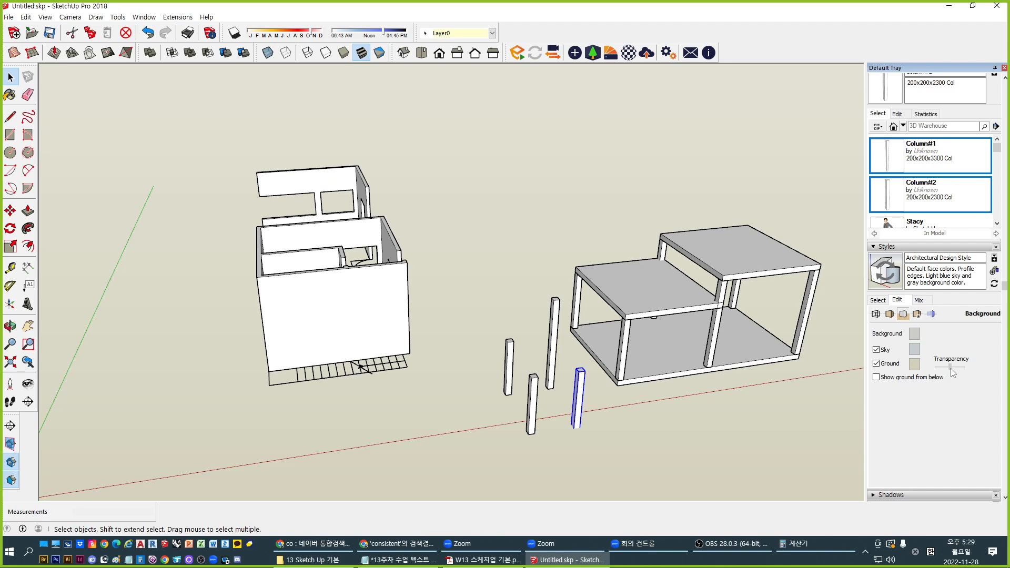
pyautogui.click(890, 363)
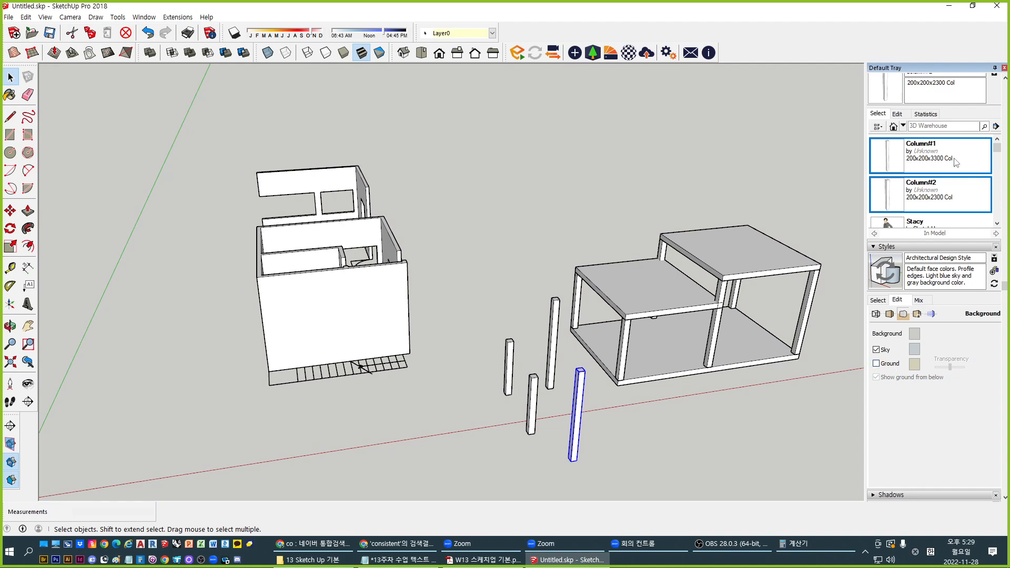
# Show the current style's Watermark Settings in the style editor
pyautogui.click(917, 314)
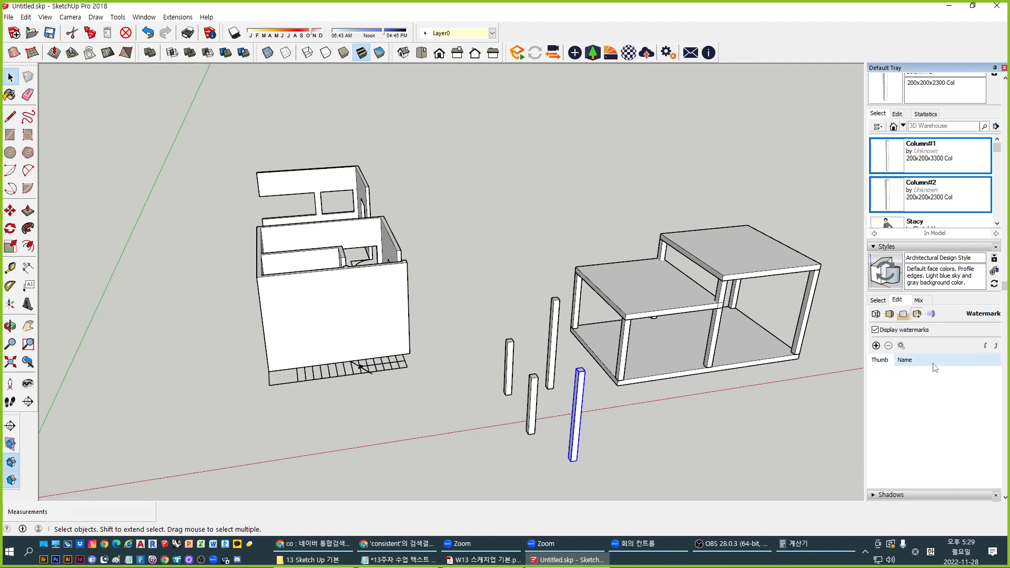
# Change the Modeling Settings section fill from black to grey and start the Section Plane tool
pyautogui.click(931, 315)
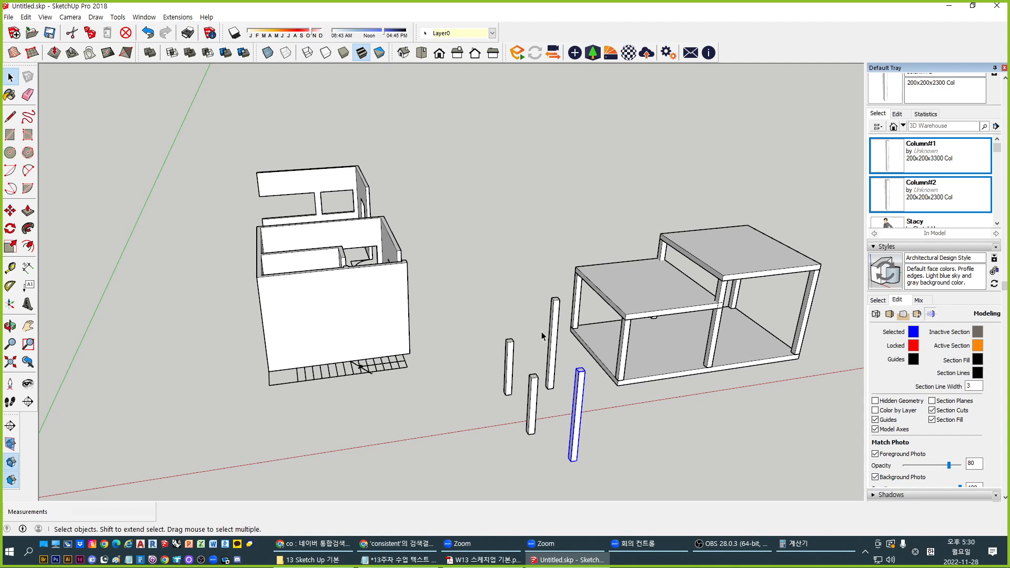
pyautogui.click(977, 359)
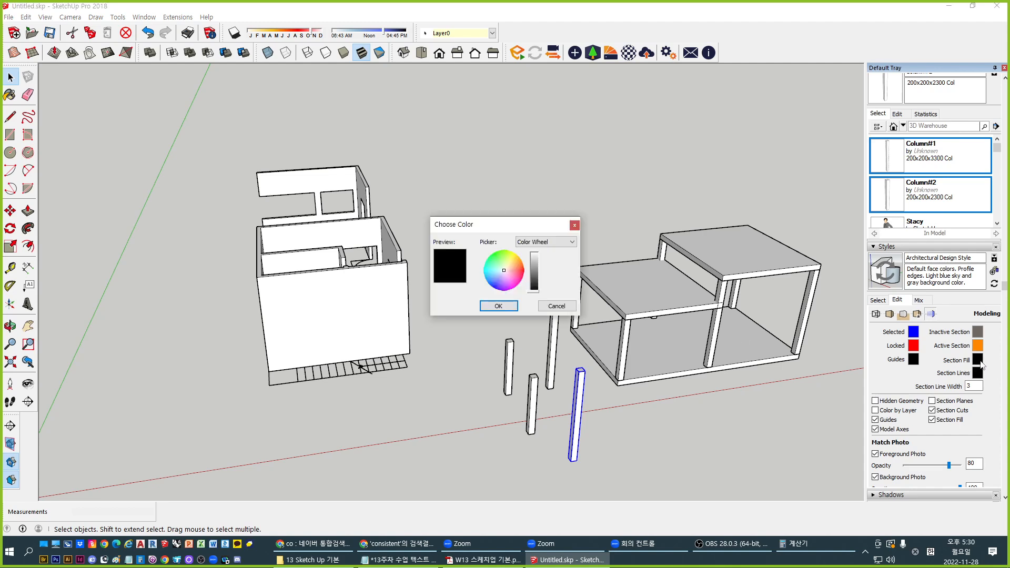
pyautogui.moveTo(536, 279); pyautogui.dragTo(537, 266)
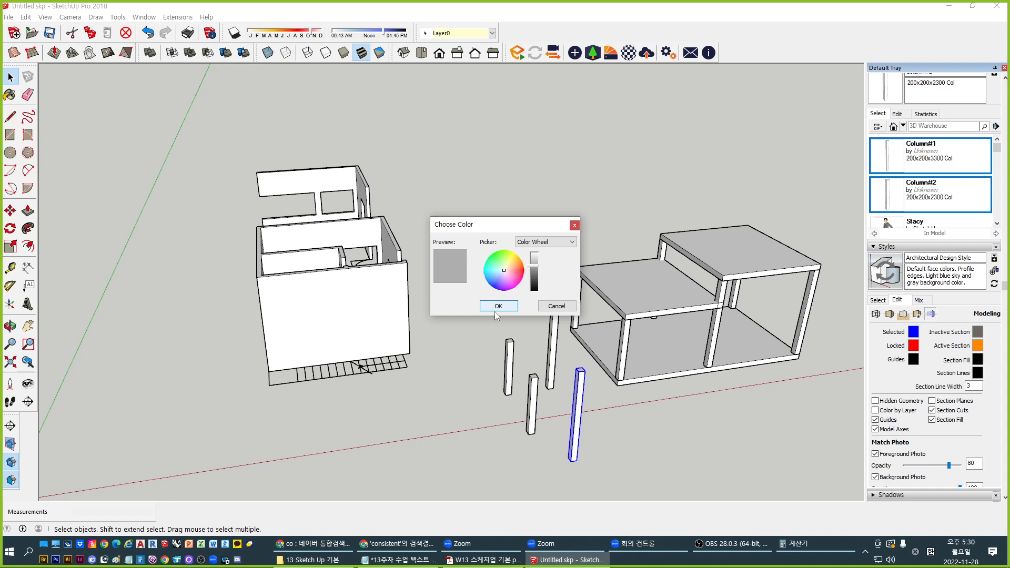
pyautogui.click(497, 307)
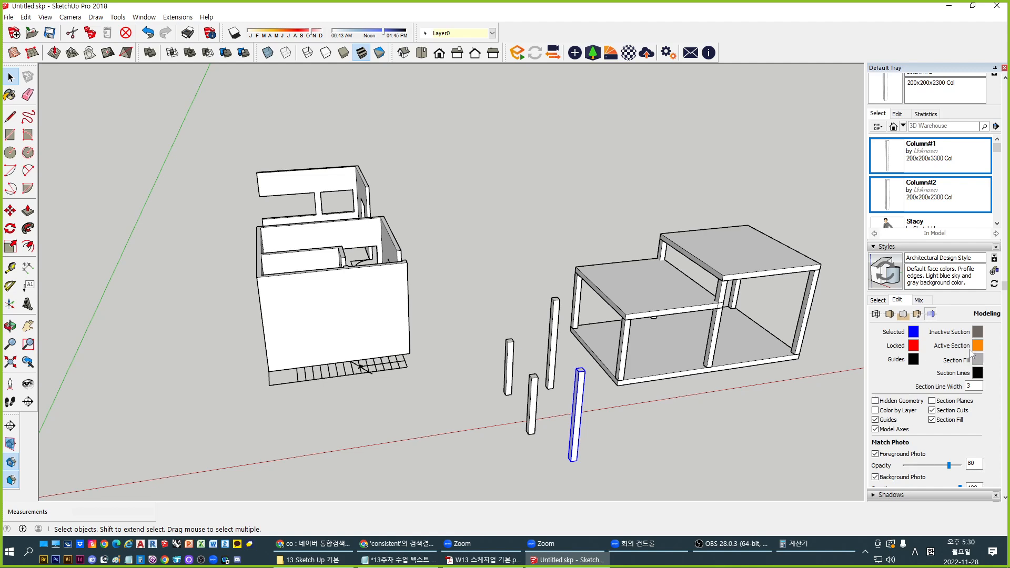
pyautogui.click(11, 428)
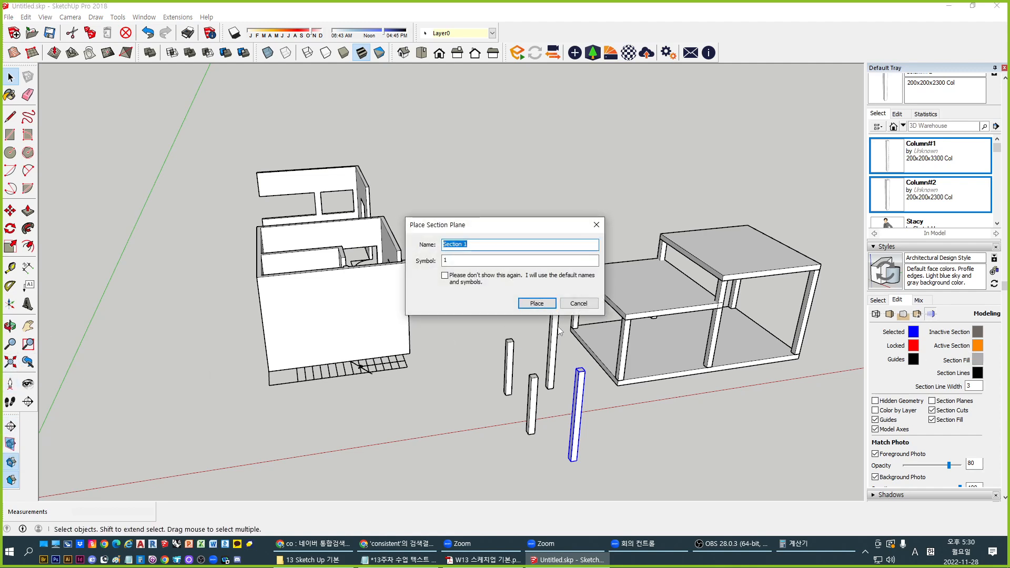
# Place section plane 'Section 1' on the house wall
pyautogui.click(572, 304)
pyautogui.click(10, 427)
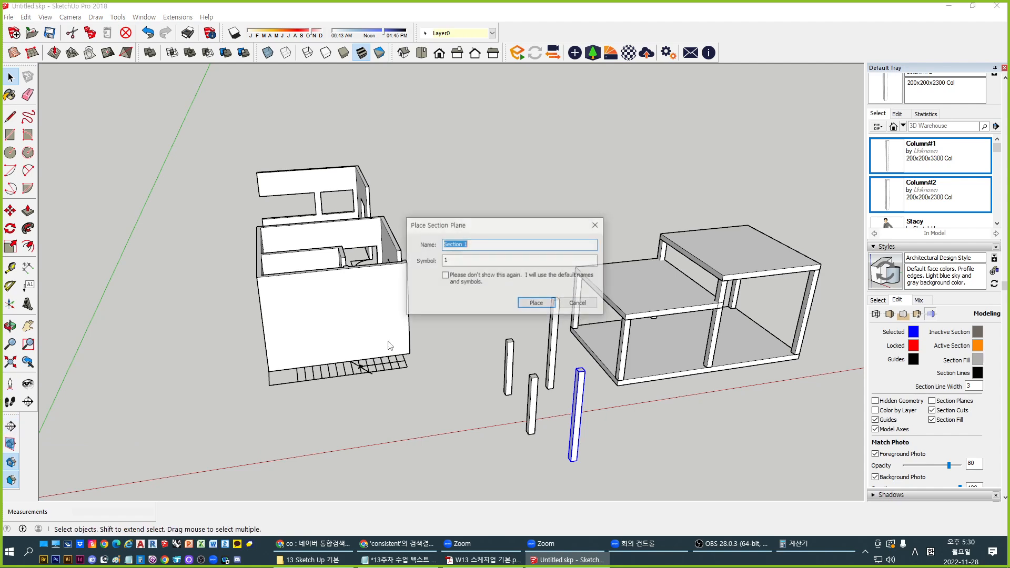
pyautogui.click(533, 306)
pyautogui.moveTo(502, 319); pyautogui.dragTo(410, 294, button='middle')
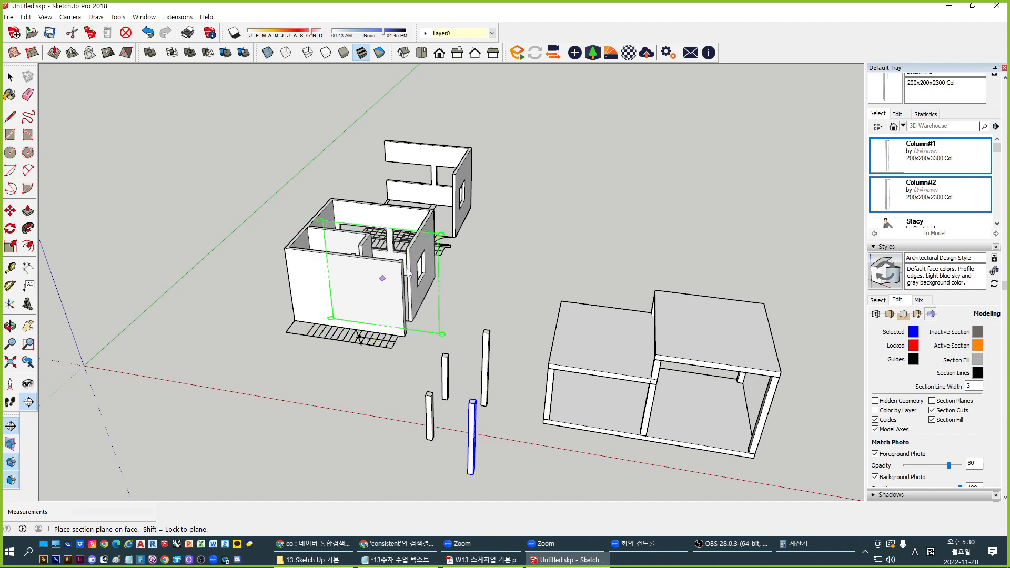
pyautogui.click(424, 257)
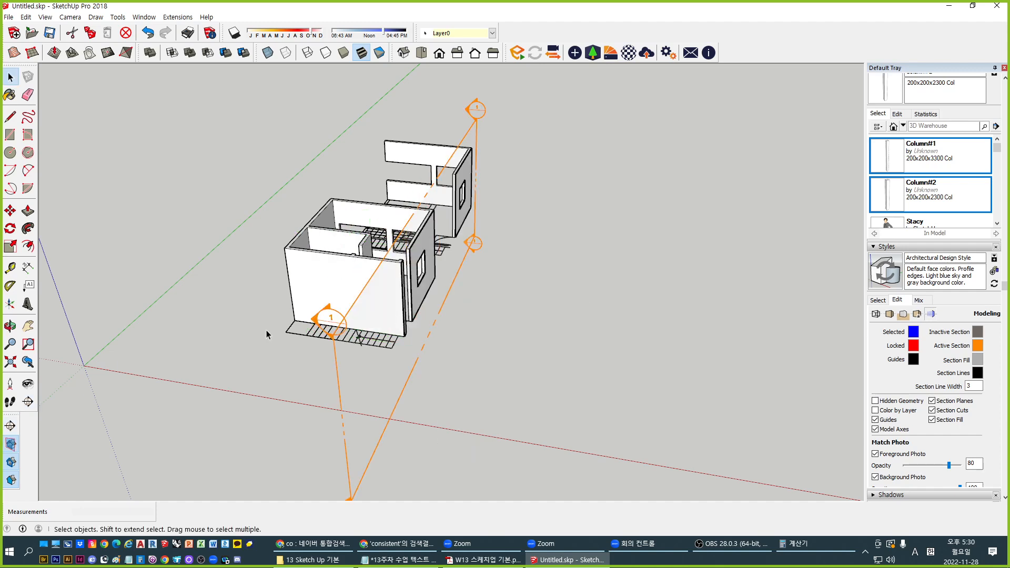
# Move the section plane sideways to a new cut position
pyautogui.click(322, 323)
pyautogui.press('m')
pyautogui.click(510, 388)
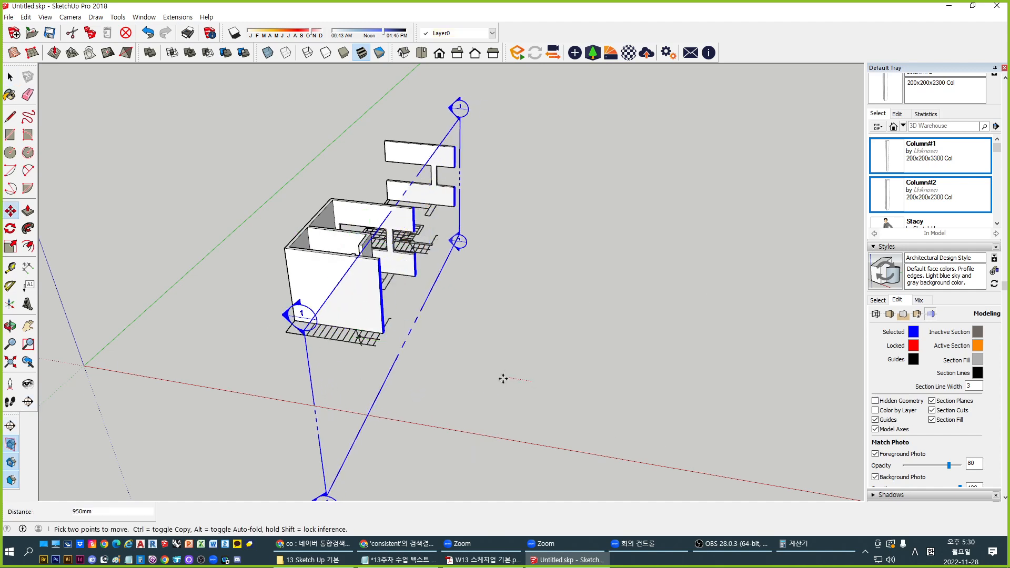
pyautogui.click(458, 374)
pyautogui.press('space')
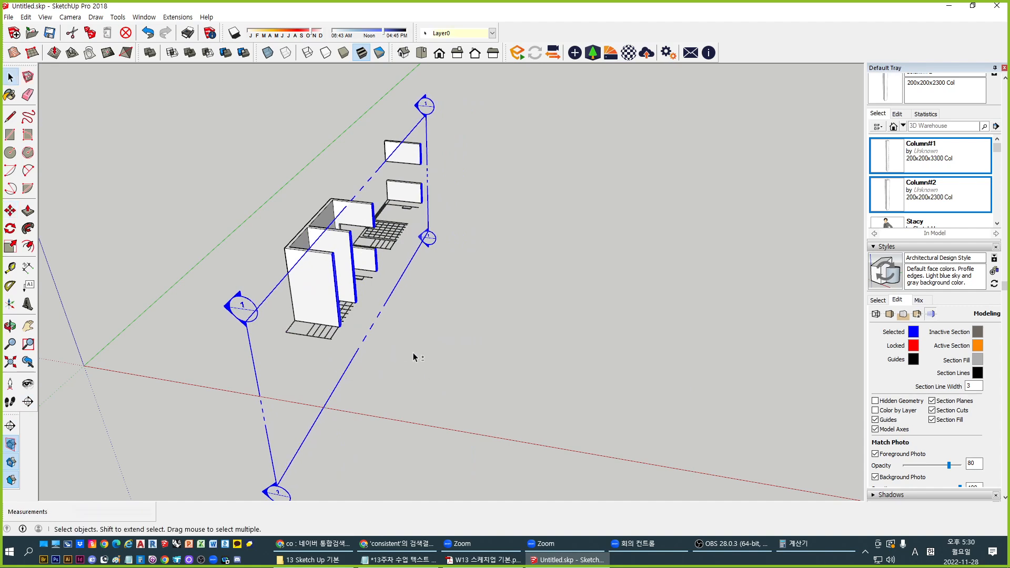
# Toggle Display Section Cuts, hide the section plane outline, and zoom in on the cut walls
pyautogui.moveTo(413, 357); pyautogui.dragTo(402, 367, button='middle')
pyautogui.click(400, 364)
pyautogui.moveTo(367, 322); pyautogui.dragTo(186, 335, button='middle')
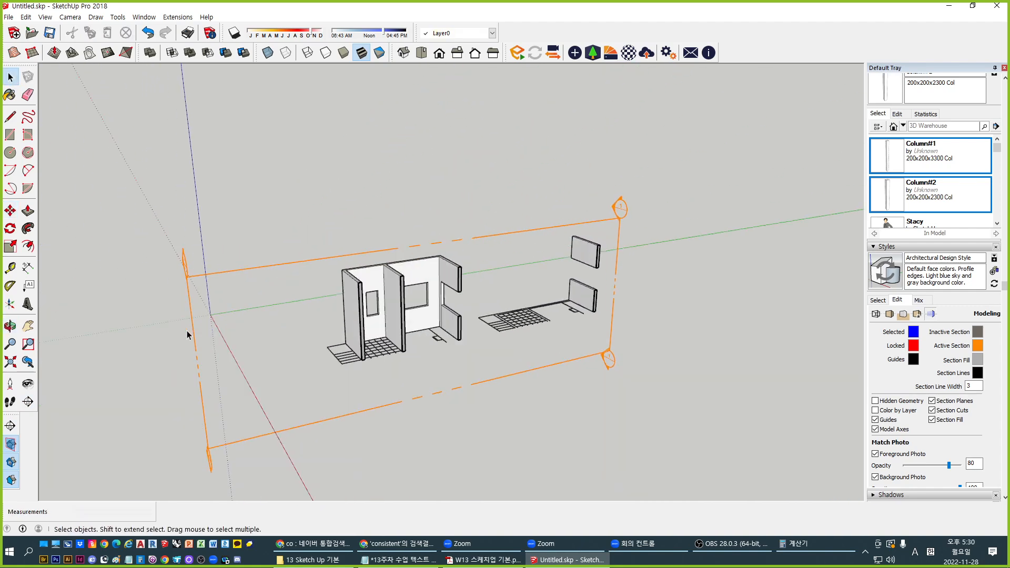
pyautogui.click(11, 462)
pyautogui.click(11, 462)
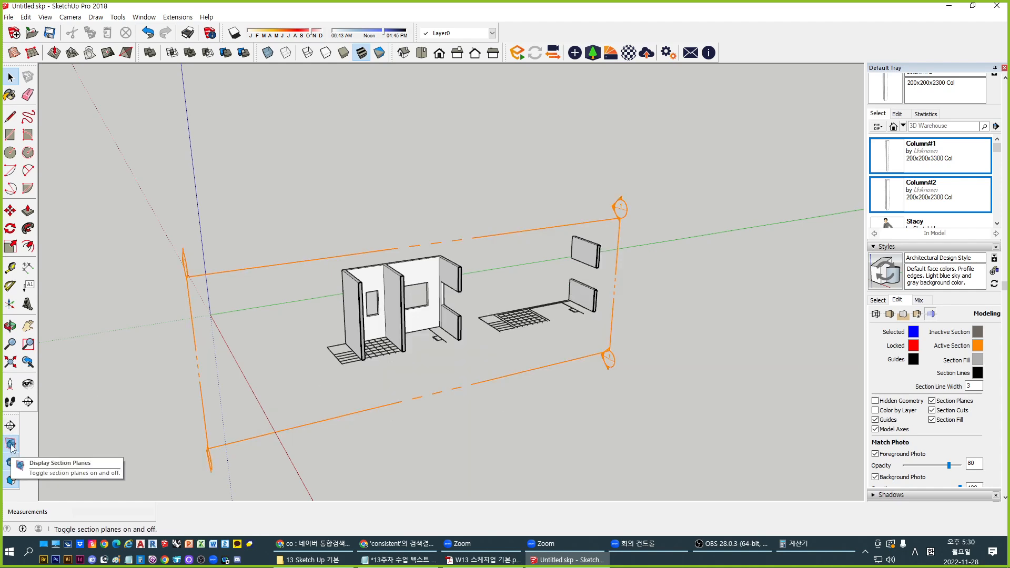
pyautogui.click(11, 445)
pyautogui.scroll(6, 411, 331)
pyautogui.moveTo(413, 307); pyautogui.dragTo(430, 306, button='middle')
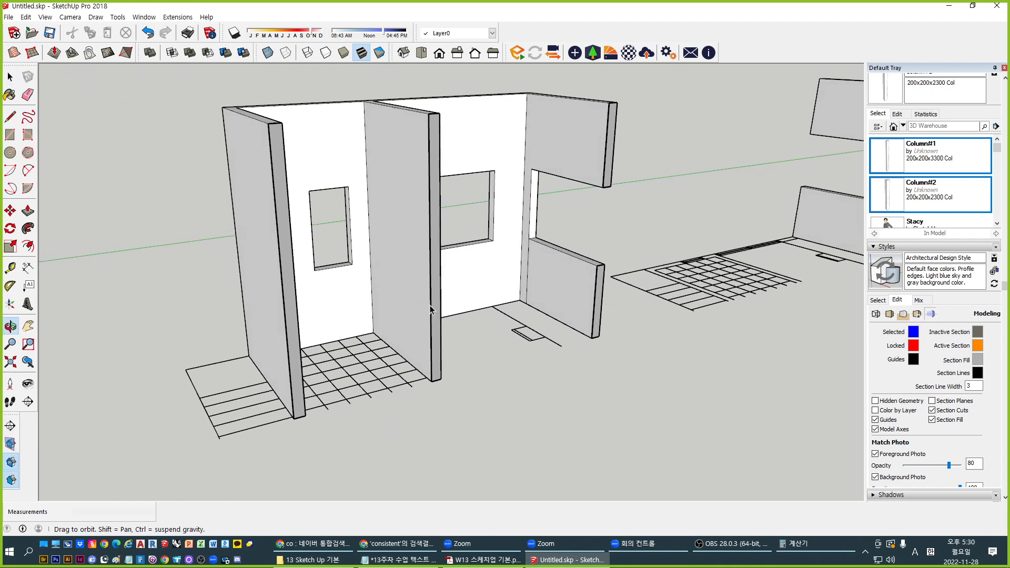
pyautogui.scroll(2, 430, 310)
pyautogui.press('space')
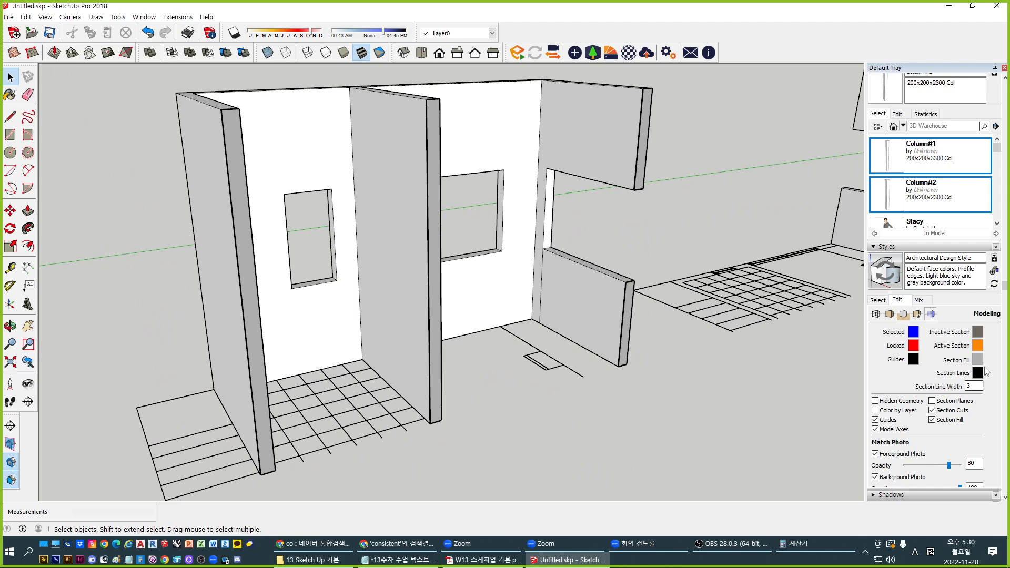
# Try black as the section fill colour, then switch it to grey
pyautogui.click(978, 360)
pyautogui.click(535, 282)
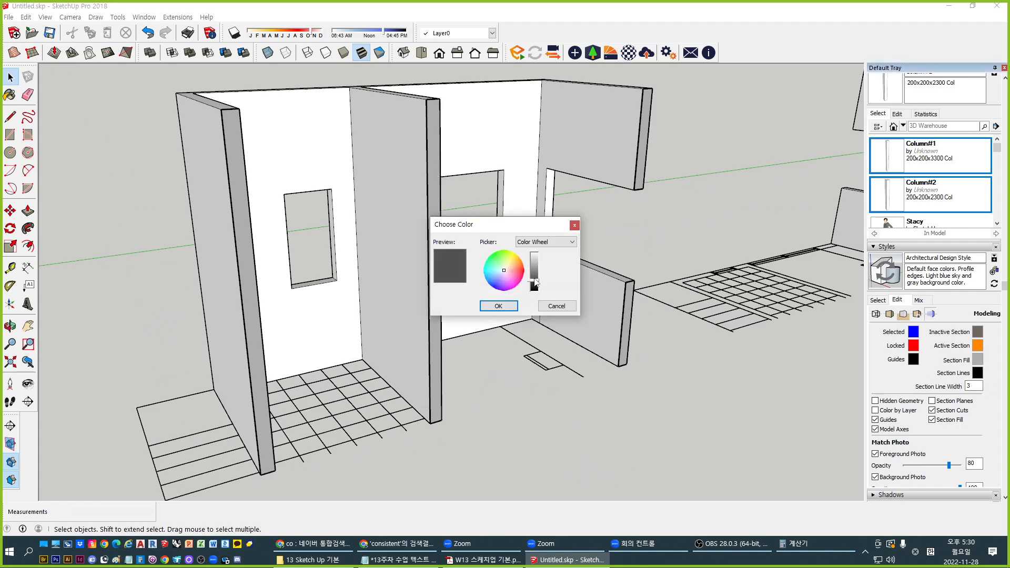
pyautogui.moveTo(535, 282); pyautogui.dragTo(529, 297)
pyautogui.click(491, 307)
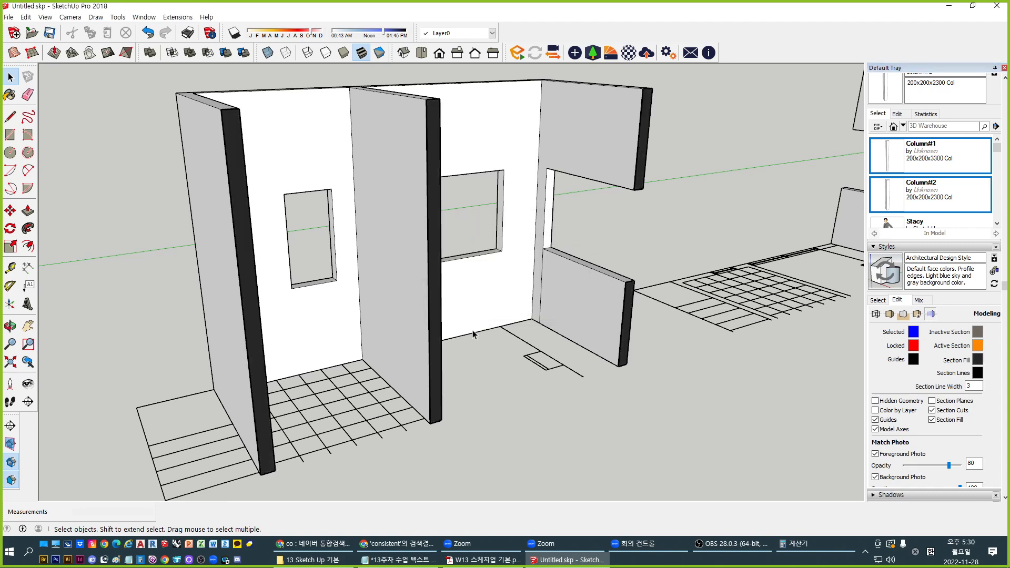
pyautogui.click(978, 360)
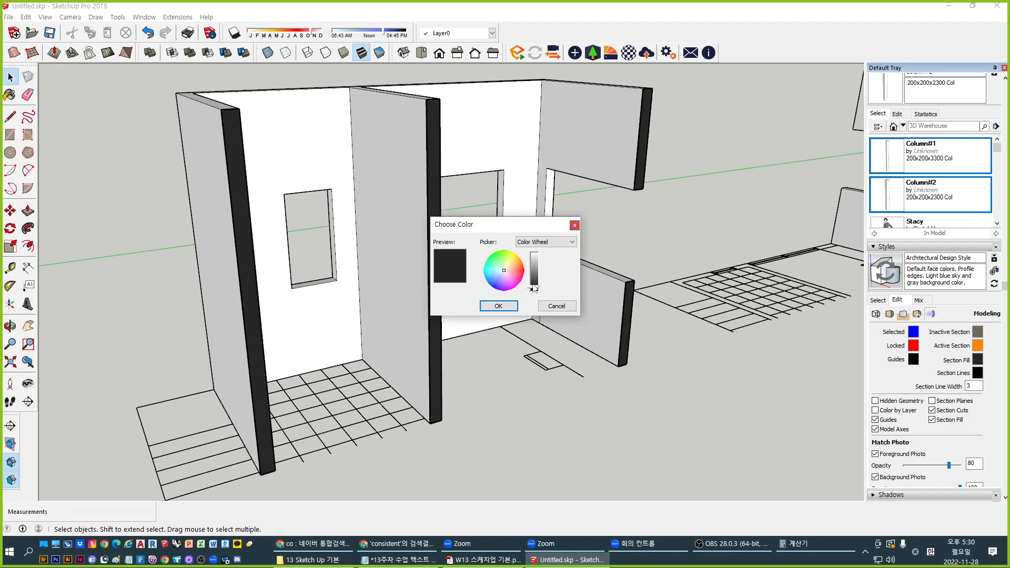
pyautogui.moveTo(534, 286); pyautogui.dragTo(535, 273)
pyautogui.click(499, 306)
# Lighten the section fill to a paler grey
pyautogui.moveTo(500, 311); pyautogui.dragTo(444, 335, button='middle')
pyautogui.keyDown('shift'); pyautogui.moveTo(589, 301); pyautogui.dragTo(783, 359, button='middle'); pyautogui.keyUp('shift')
pyautogui.click(977, 359)
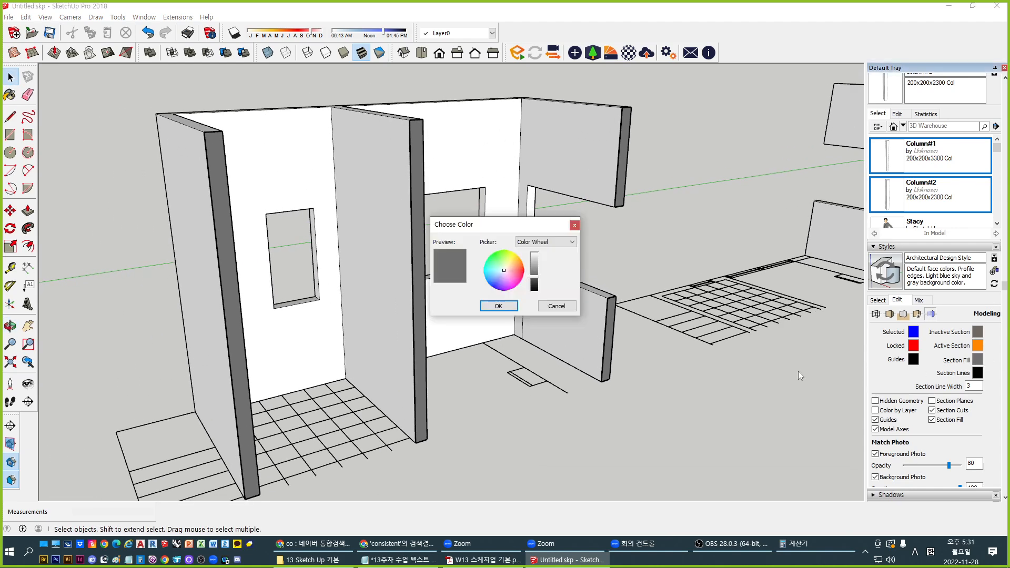
pyautogui.moveTo(535, 281); pyautogui.dragTo(538, 275)
pyautogui.click(500, 306)
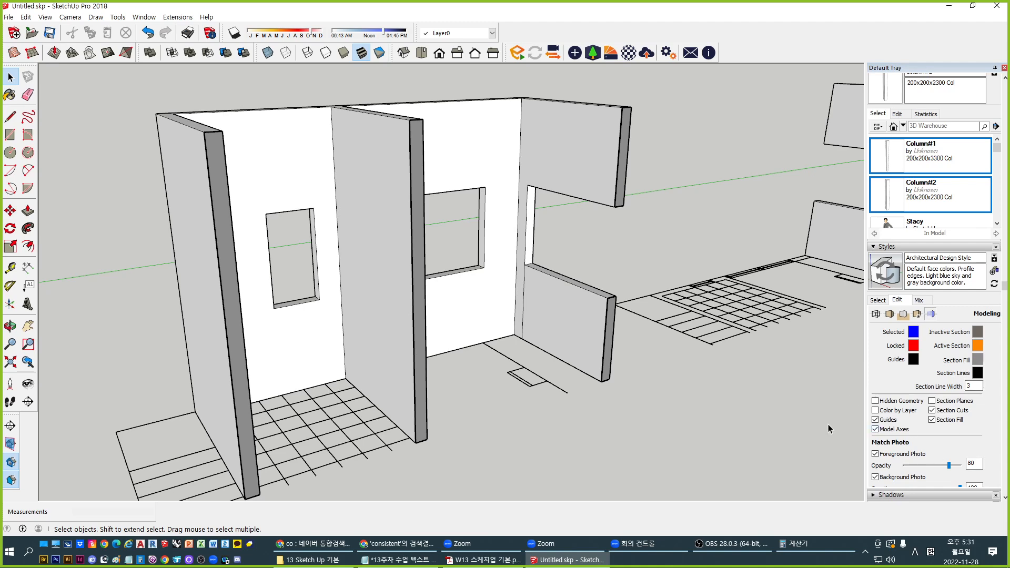
pyautogui.moveTo(511, 404); pyautogui.dragTo(565, 419, button='middle')
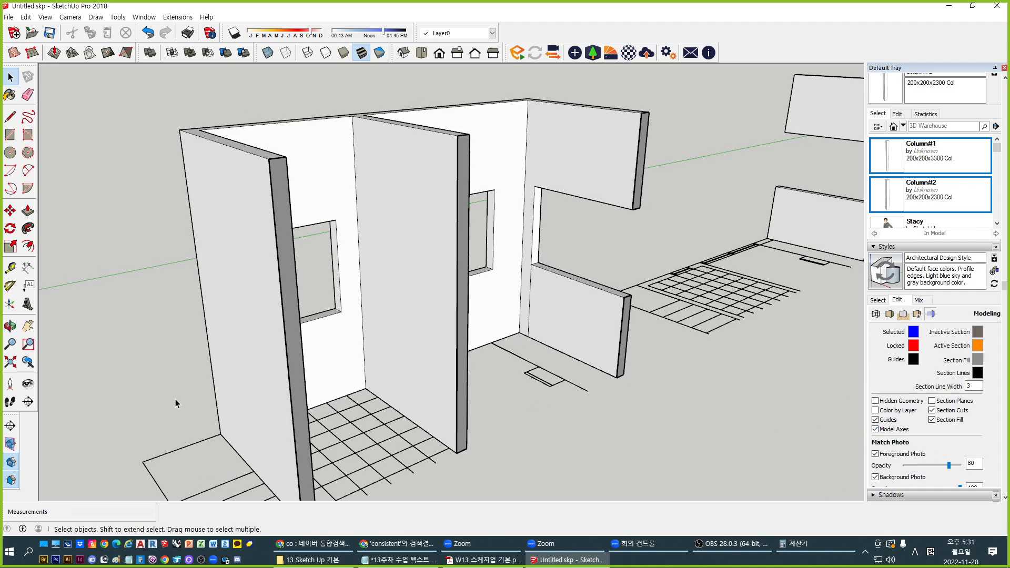
# Place a section plane beside the building and delete it so the full walls show
pyautogui.click(10, 443)
pyautogui.scroll(-5, 296, 319)
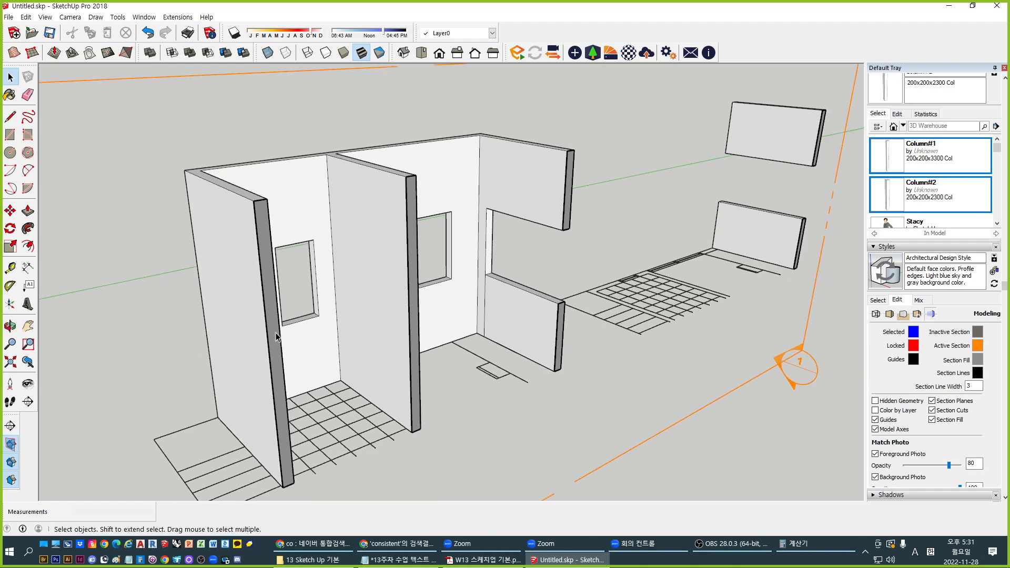
pyautogui.click(595, 422)
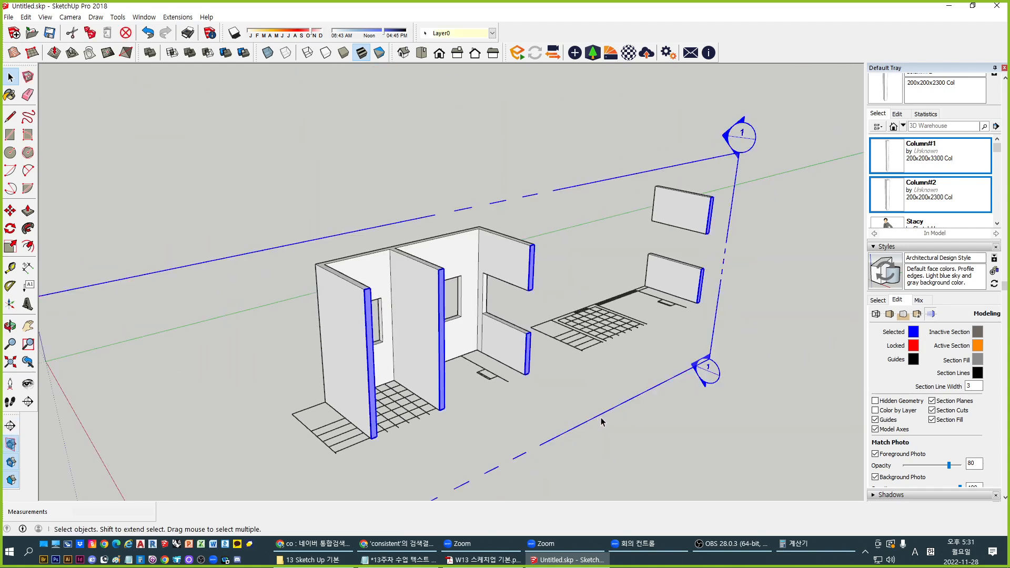
pyautogui.press('Delete')
pyautogui.keyDown('shift'); pyautogui.moveTo(671, 297); pyautogui.dragTo(601, 216, button='middle'); pyautogui.keyUp('shift')
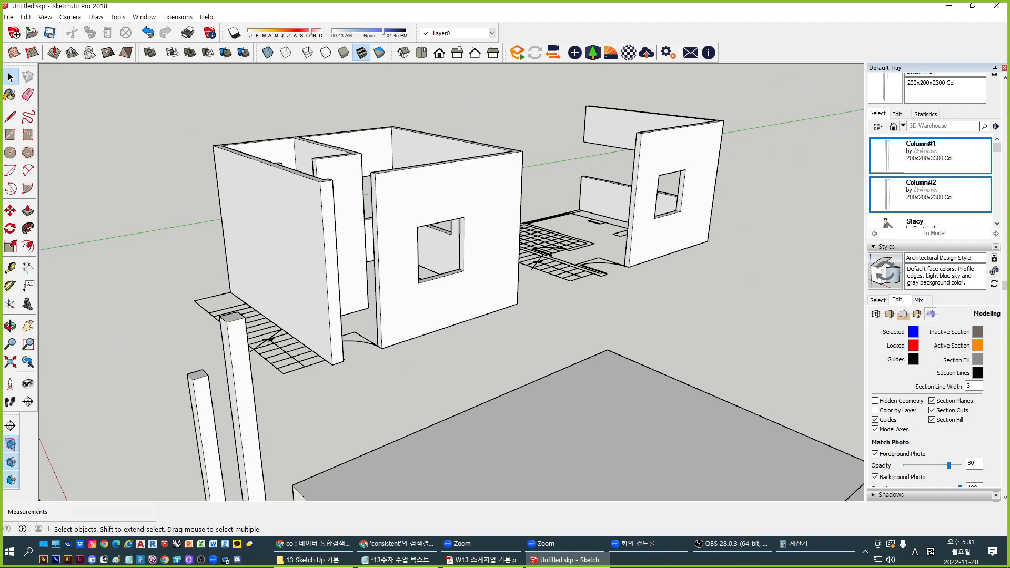
pyautogui.moveTo(473, 337); pyautogui.dragTo(790, 383, button='middle')
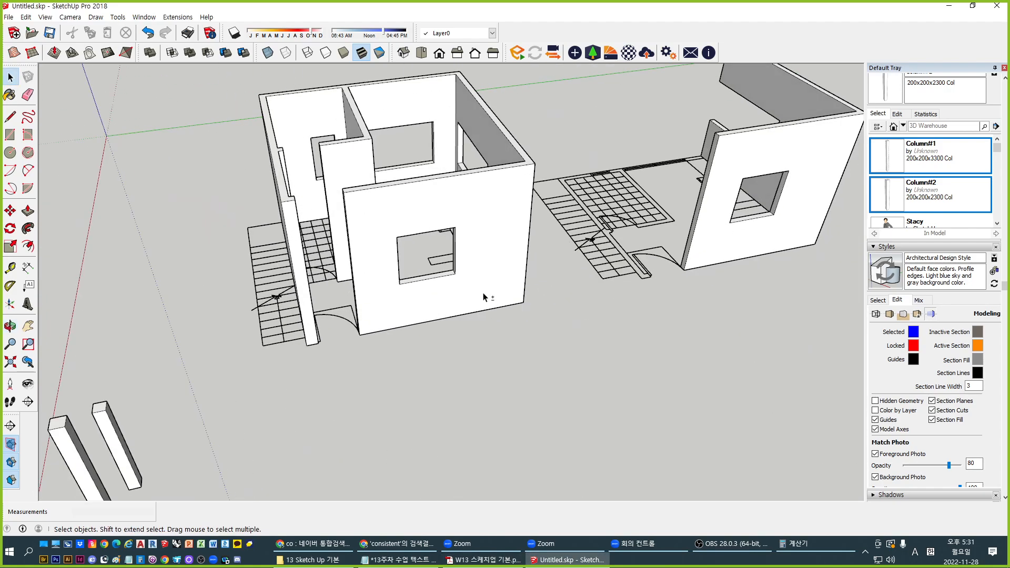
pyautogui.moveTo(485, 293); pyautogui.dragTo(580, 324, button='middle')
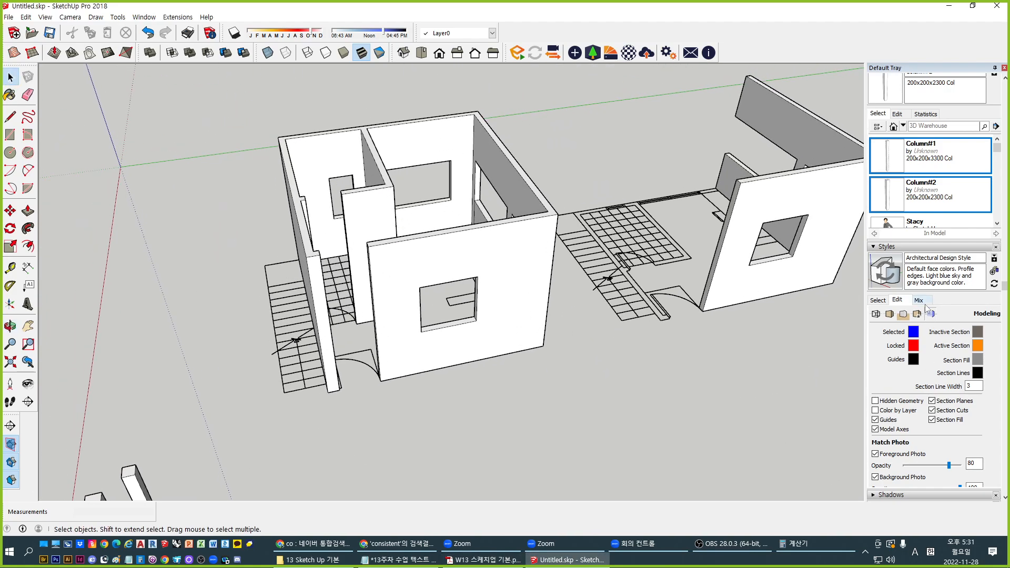
# Leave the style editor and collapse Styles so the Layers panel comes into view
pyautogui.click(885, 302)
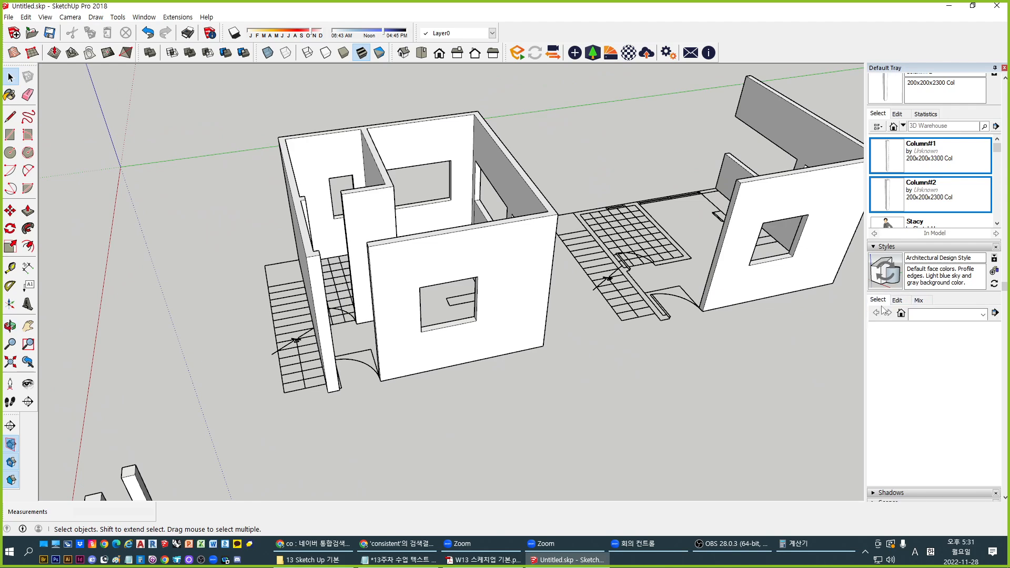
pyautogui.click(913, 247)
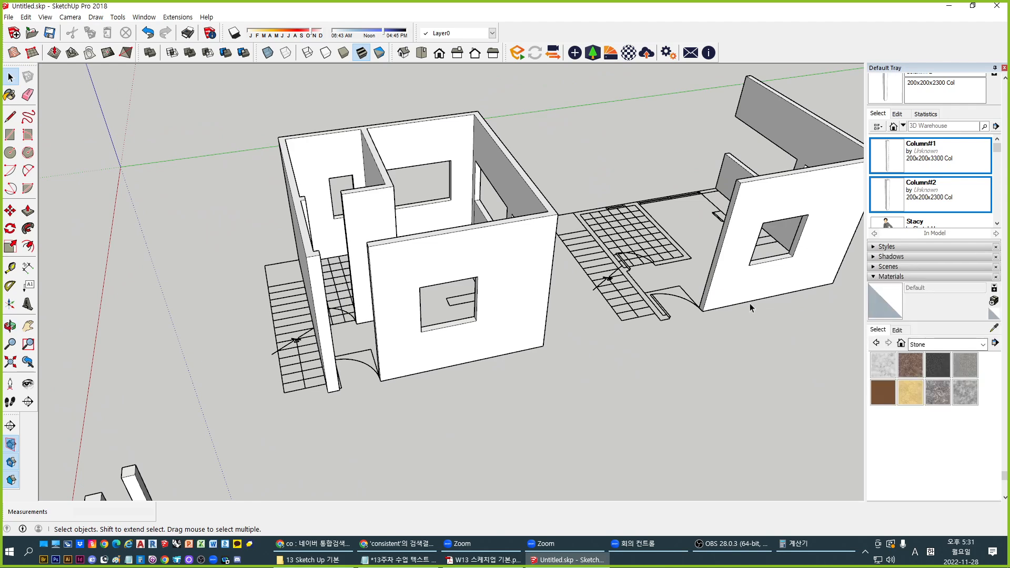
pyautogui.keyDown('shift'); pyautogui.moveTo(430, 359); pyautogui.dragTo(417, 384, button='middle'); pyautogui.keyUp('shift')
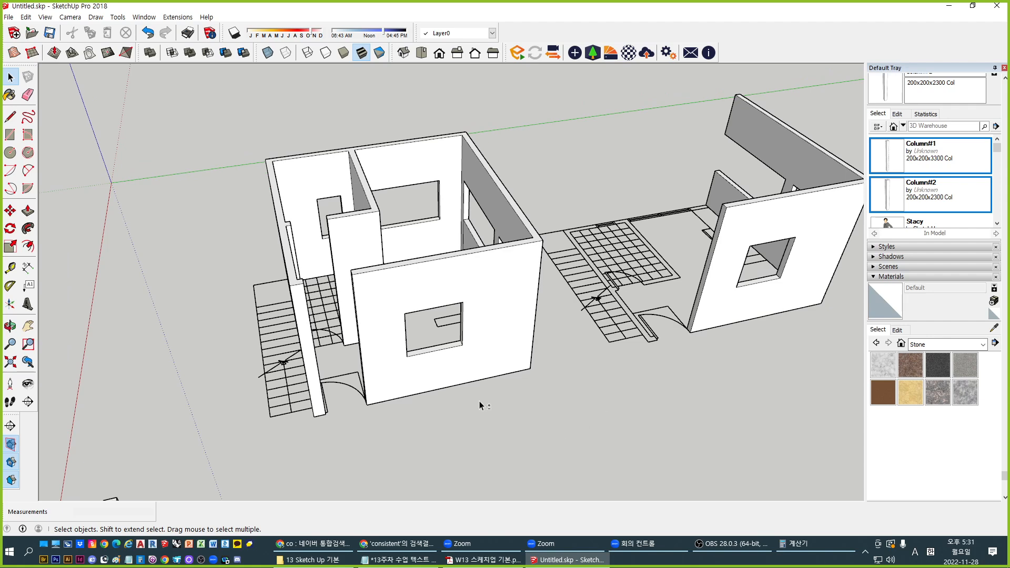
pyautogui.keyDown('shift'); pyautogui.moveTo(480, 403); pyautogui.dragTo(651, 352, button='middle'); pyautogui.keyUp('shift')
pyautogui.hotkey('alt', 'Tab')
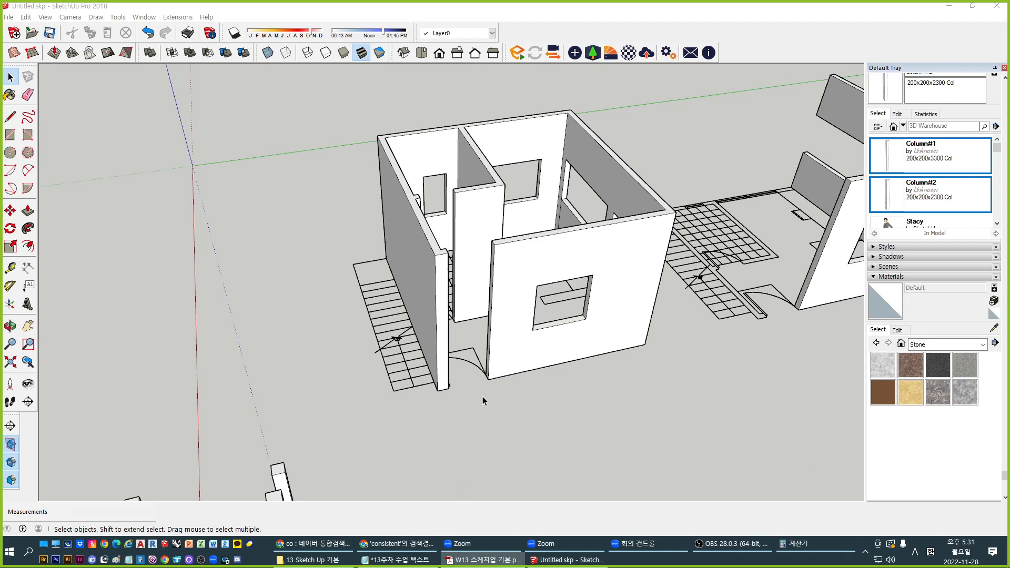
pyautogui.moveTo(600, 404); pyautogui.dragTo(563, 394, button='middle')
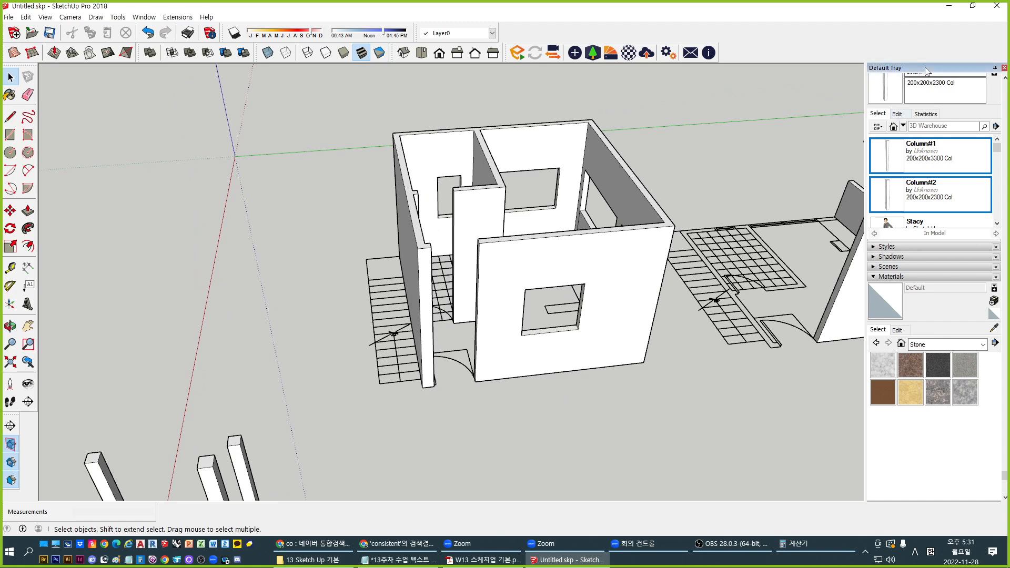
pyautogui.scroll(5, 940, 196)
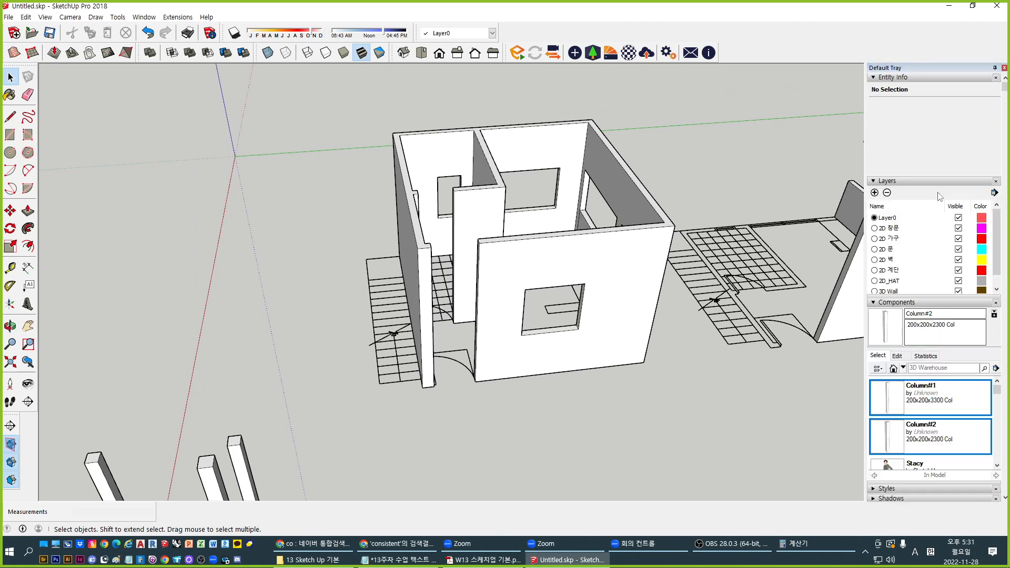
# Add a new layer named '3D Foundation'
pyautogui.click(874, 193)
pyautogui.write('#d')
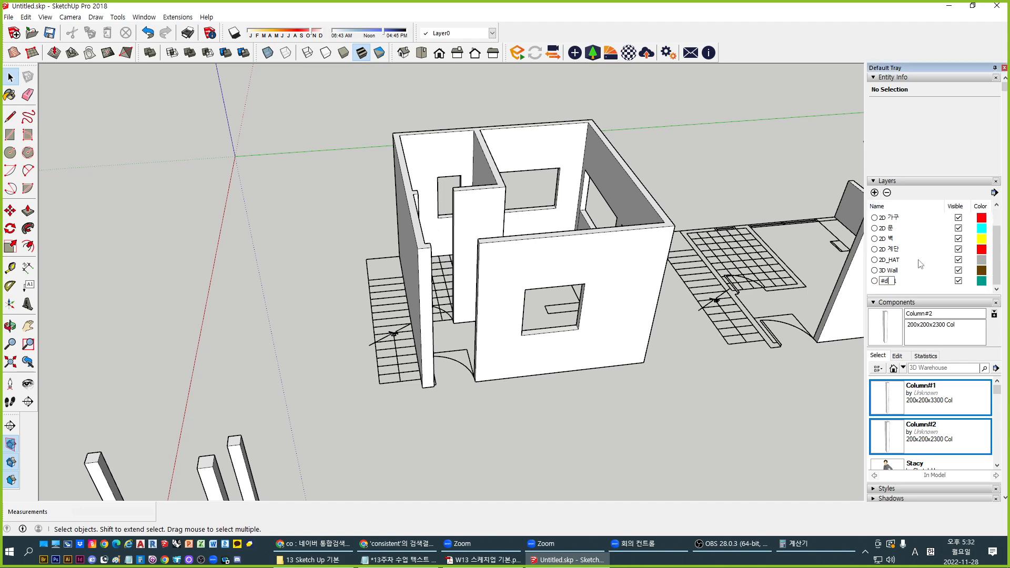
pyautogui.write('3D Foundation')
pyautogui.press('Return')
# Put the house's wall group on the 3D Wall layer
pyautogui.click(894, 270)
pyautogui.click(615, 279)
pyautogui.moveTo(633, 338); pyautogui.dragTo(605, 297, button='middle')
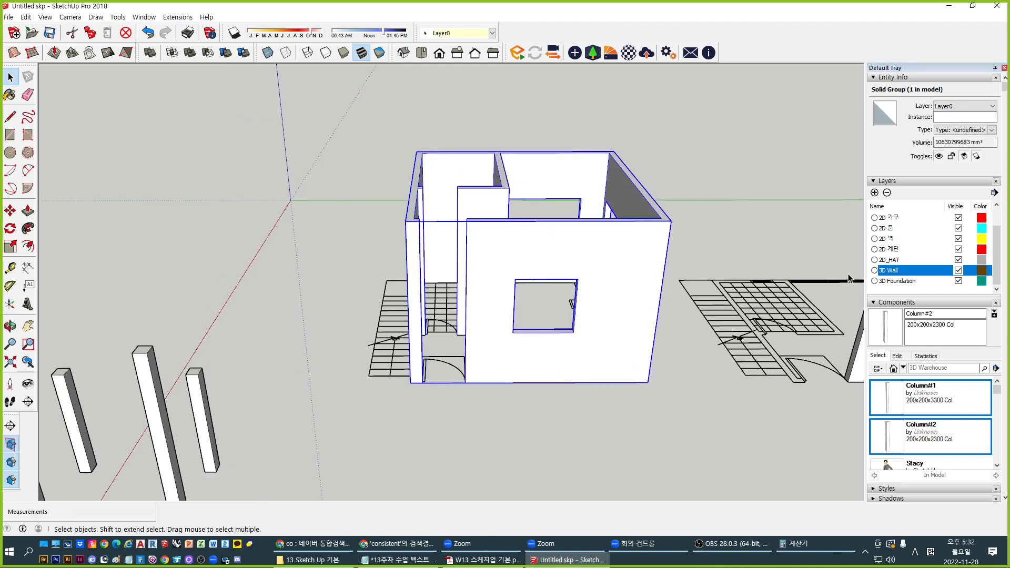
pyautogui.click(964, 106)
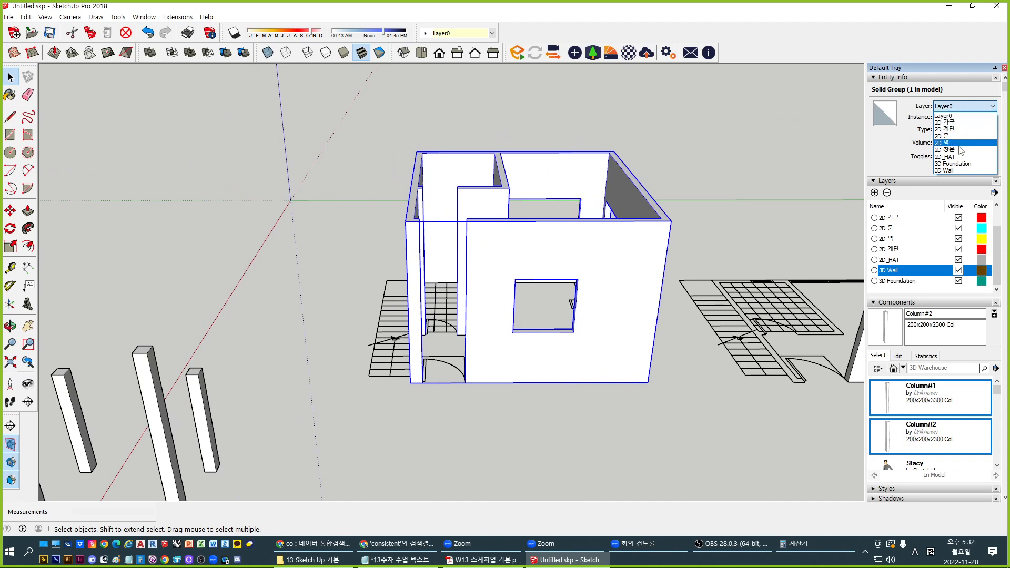
pyautogui.click(960, 170)
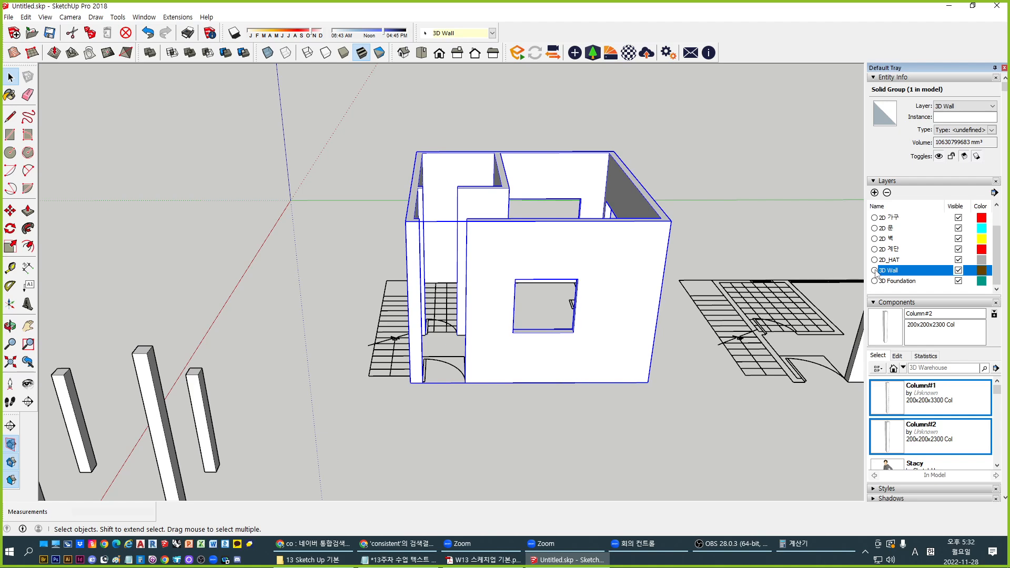
# Make 3D Foundation the current layer and clear the wall selection
pyautogui.click(894, 283)
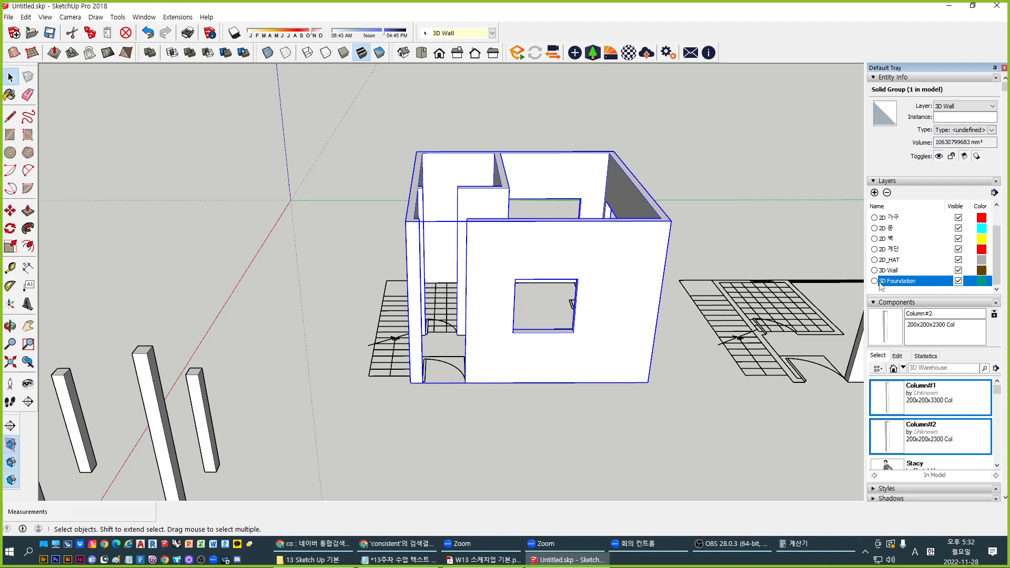
pyautogui.click(875, 281)
pyautogui.moveTo(550, 379); pyautogui.dragTo(600, 395, button='middle')
pyautogui.click(600, 392)
pyautogui.moveTo(620, 274); pyautogui.dragTo(602, 320, button='middle')
pyautogui.press('r')
pyautogui.moveTo(392, 392); pyautogui.dragTo(388, 447, button='middle')
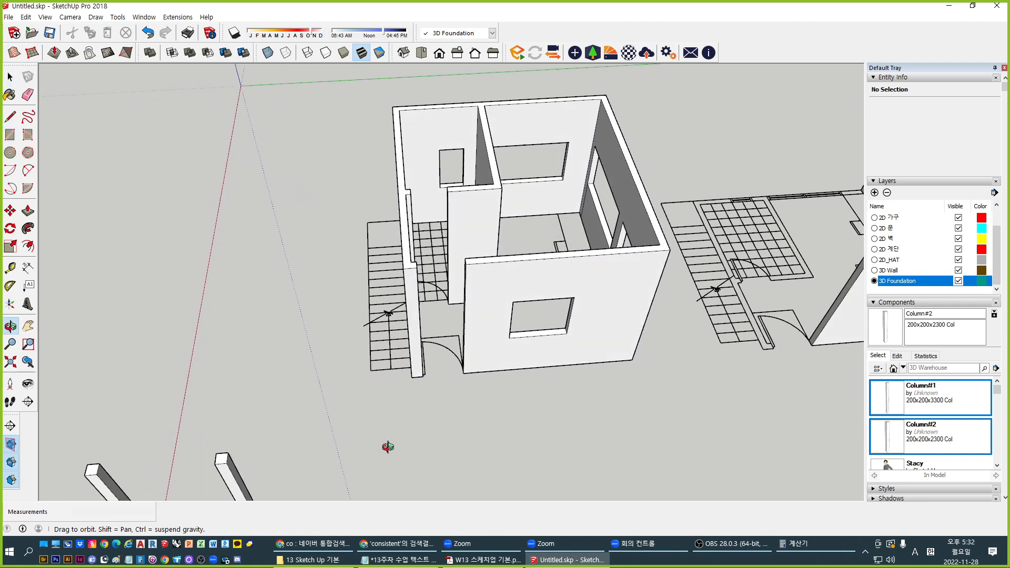
# Draw a floor rectangle and extrude it into a 400 mm foundation slab
pyautogui.click(367, 223)
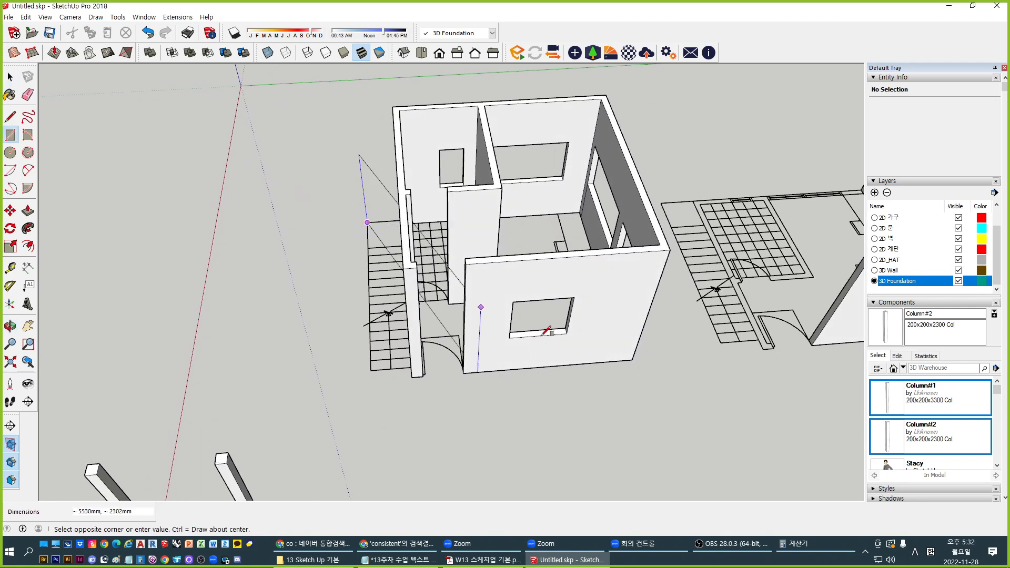
pyautogui.click(632, 360)
pyautogui.press('space')
pyautogui.scroll(6, 465, 316)
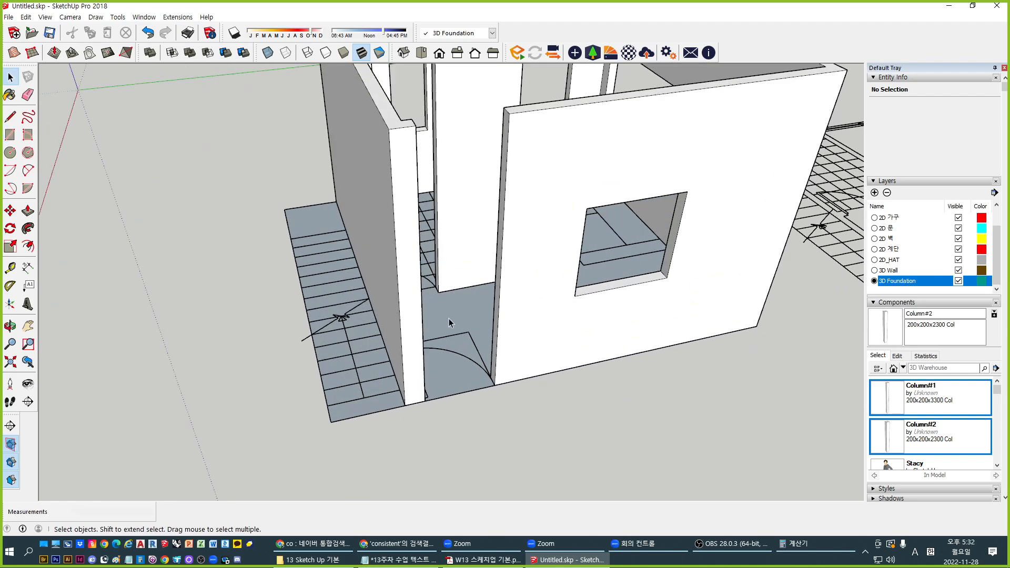
pyautogui.press('p')
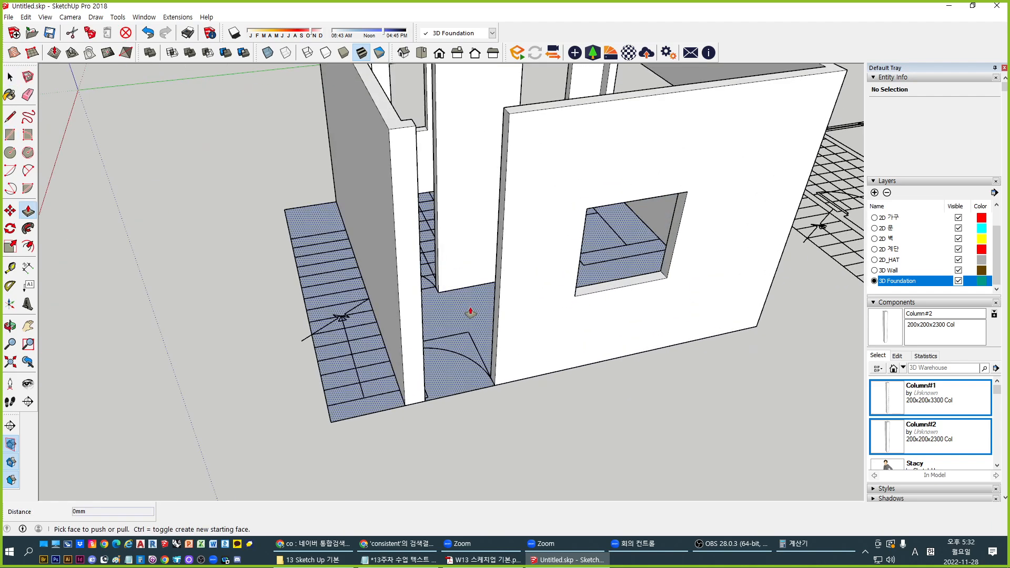
pyautogui.moveTo(465, 316); pyautogui.dragTo(469, 341)
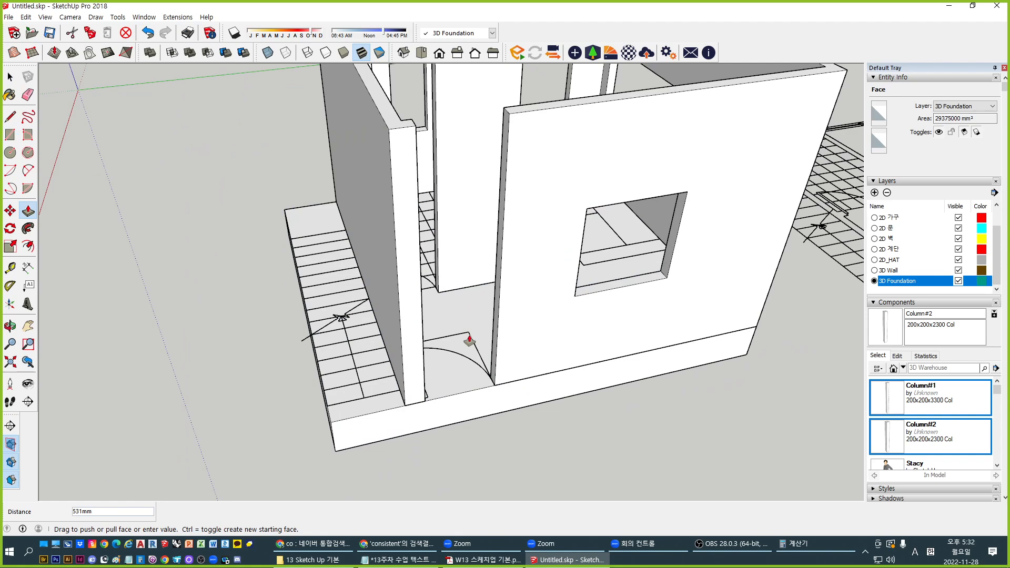
pyautogui.write('400mm')
pyautogui.press('Return')
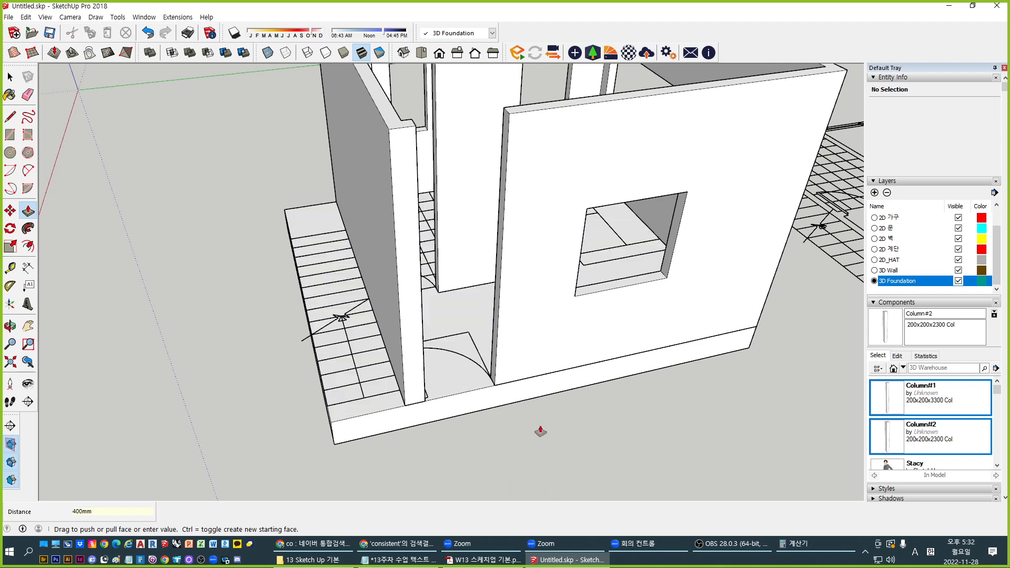
pyautogui.moveTo(539, 428); pyautogui.dragTo(517, 389, button='middle')
pyautogui.press('space')
# Window-select the table frame and the columns and delete them
pyautogui.tripleClick(518, 386)
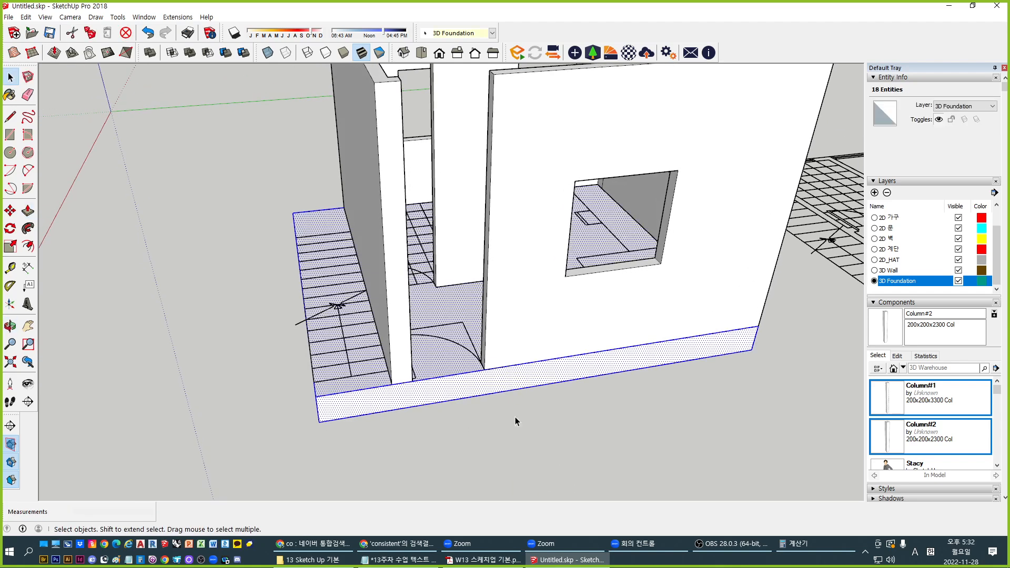
pyautogui.click(516, 418)
pyautogui.scroll(-2, 255, 314)
pyautogui.keyDown('shift'); pyautogui.moveTo(412, 363); pyautogui.dragTo(345, 447, button='middle'); pyautogui.keyUp('shift')
pyautogui.moveTo(472, 352); pyautogui.dragTo(418, 396, button='middle')
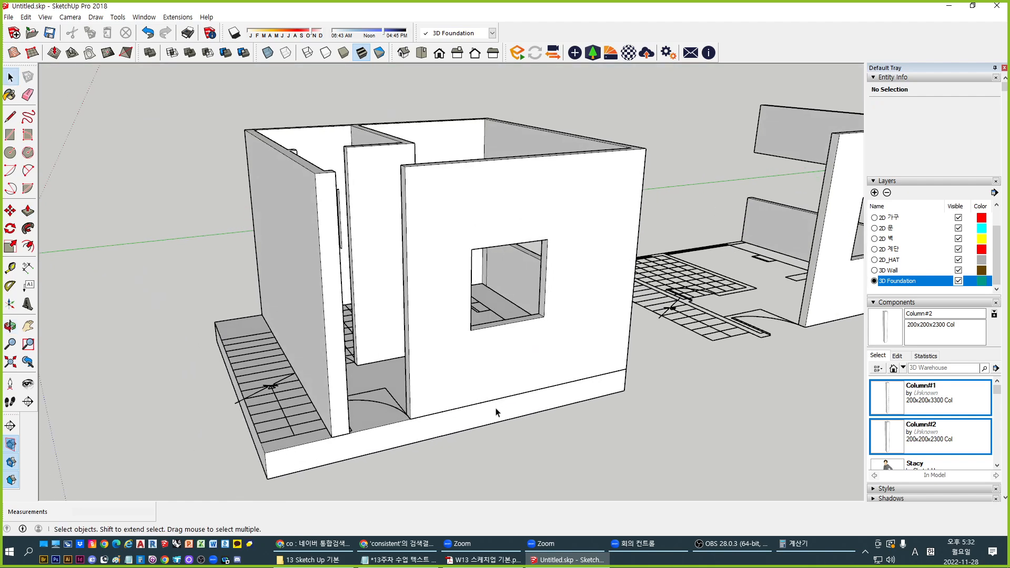
pyautogui.click(496, 410)
pyautogui.scroll(-2, 439, 355)
pyautogui.click(565, 407)
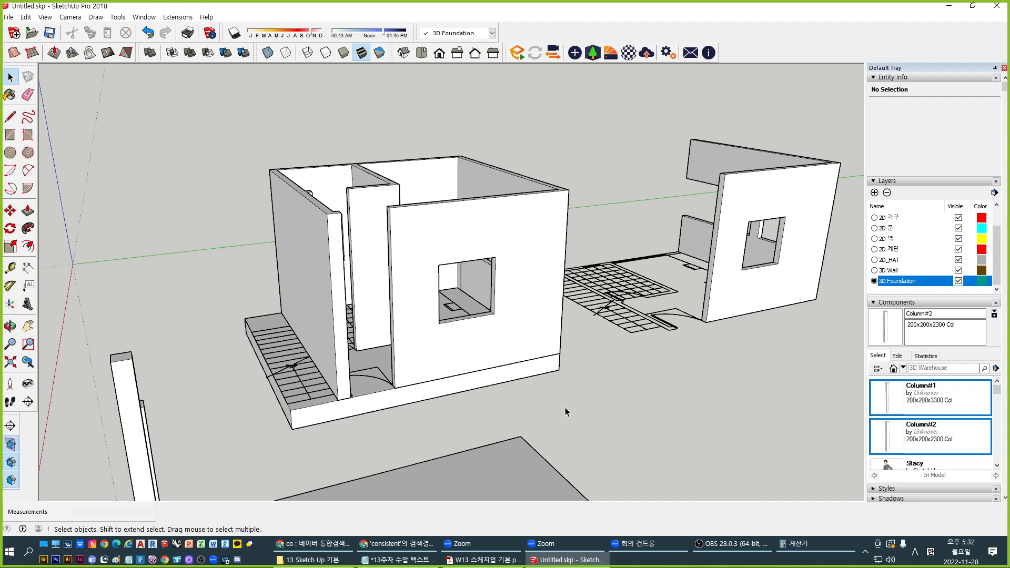
pyautogui.scroll(-4, 565, 407)
pyautogui.moveTo(547, 421); pyautogui.dragTo(732, 391, button='middle')
pyautogui.moveTo(717, 451); pyautogui.dragTo(413, 331)
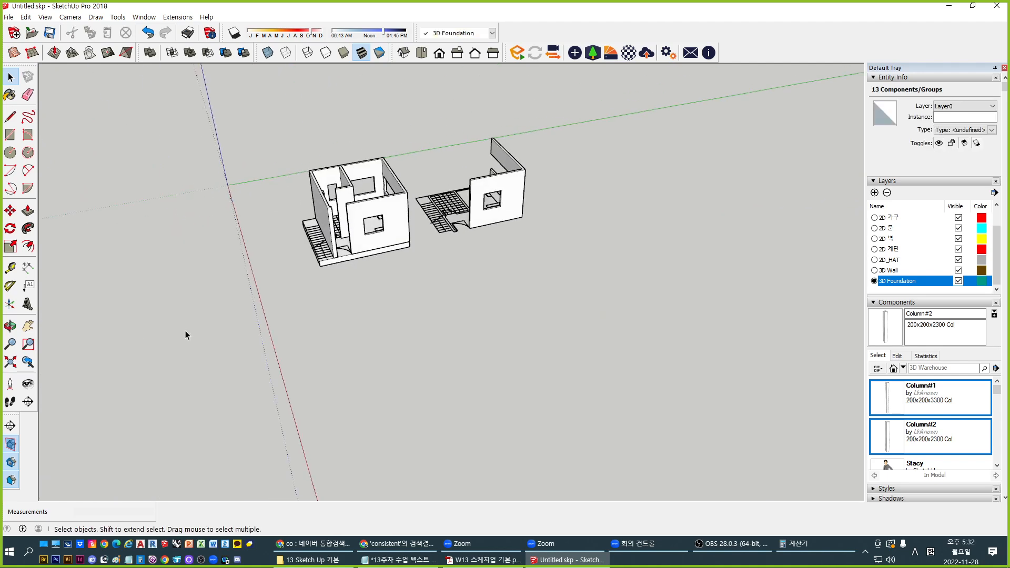
pyautogui.press('Delete')
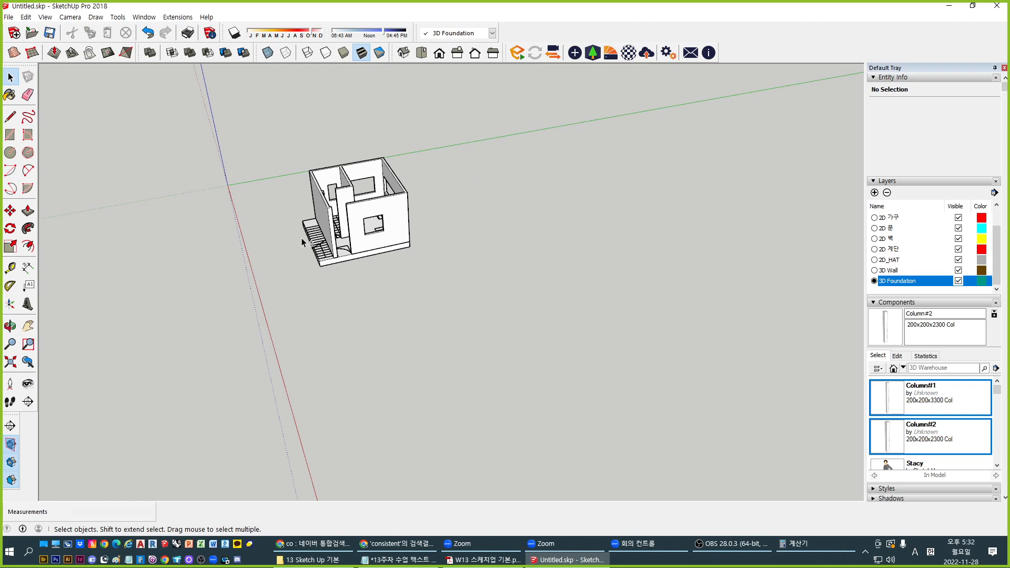
# Select the whole house, Zoom Extents to it, and orbit around it
pyautogui.keyDown('shift'); pyautogui.moveTo(301, 237); pyautogui.dragTo(347, 296, button='middle'); pyautogui.keyUp('shift')
pyautogui.moveTo(265, 153); pyautogui.dragTo(586, 428)
pyautogui.scroll(3, 354, 310)
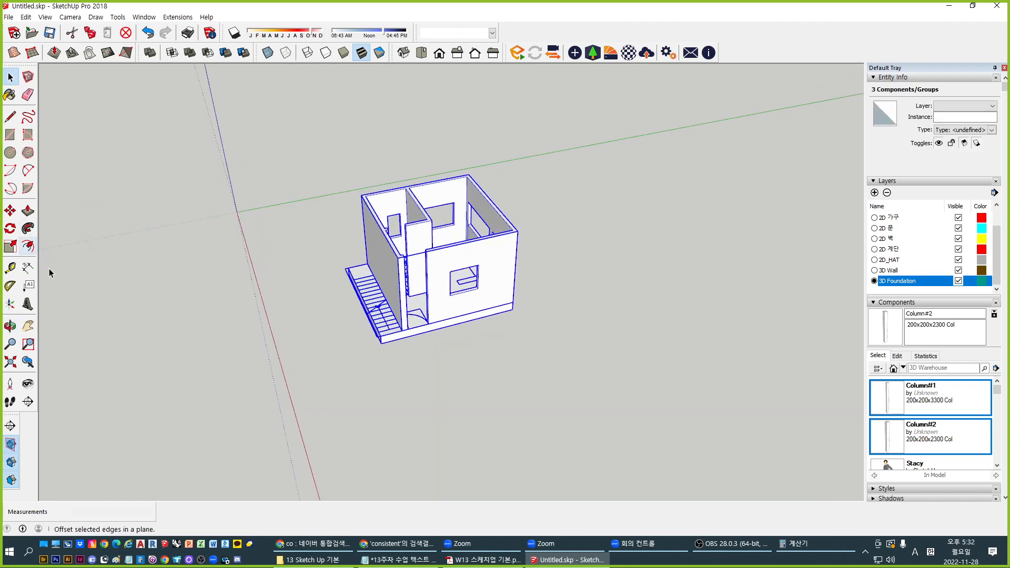
pyautogui.click(10, 361)
pyautogui.moveTo(609, 345); pyautogui.dragTo(683, 399, button='middle')
pyautogui.click(706, 415)
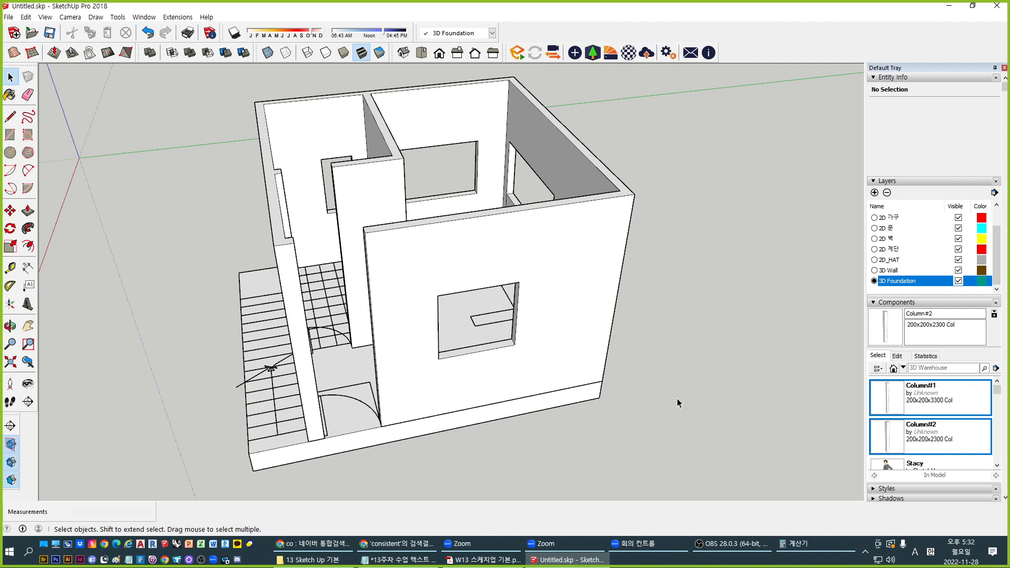
pyautogui.scroll(-5, 478, 272)
pyautogui.scroll(3, 447, 330)
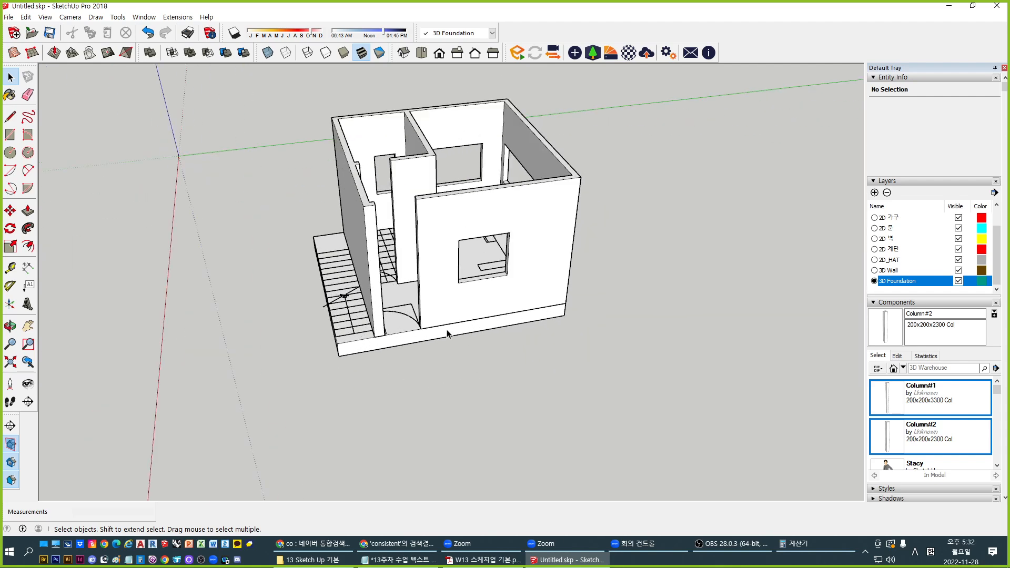
pyautogui.scroll(-4, 416, 339)
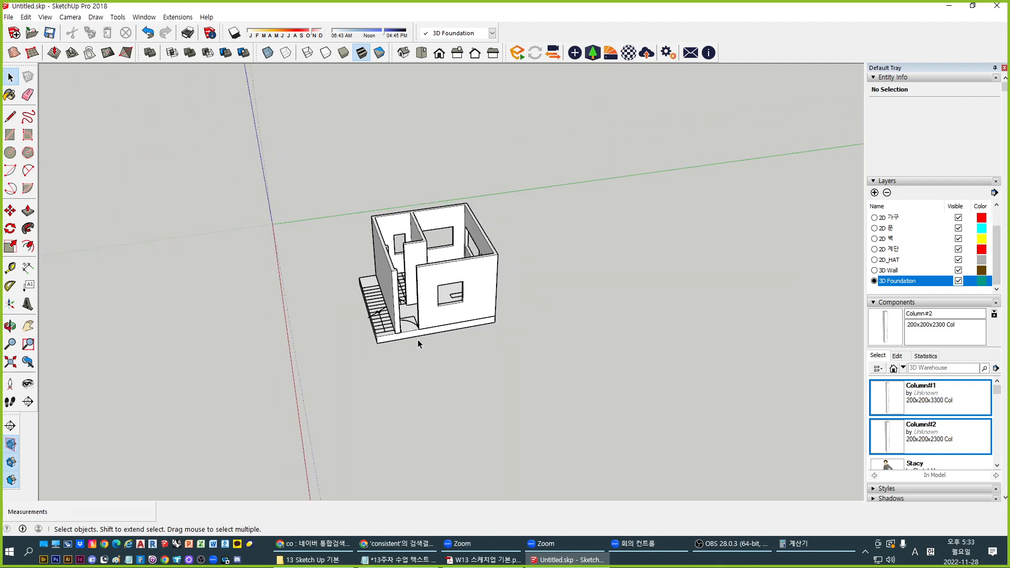
pyautogui.scroll(-2, 426, 331)
# Draw a rectangle around the house, push/pull it 5000 mm, and group the box
pyautogui.press('r')
pyautogui.click(256, 215)
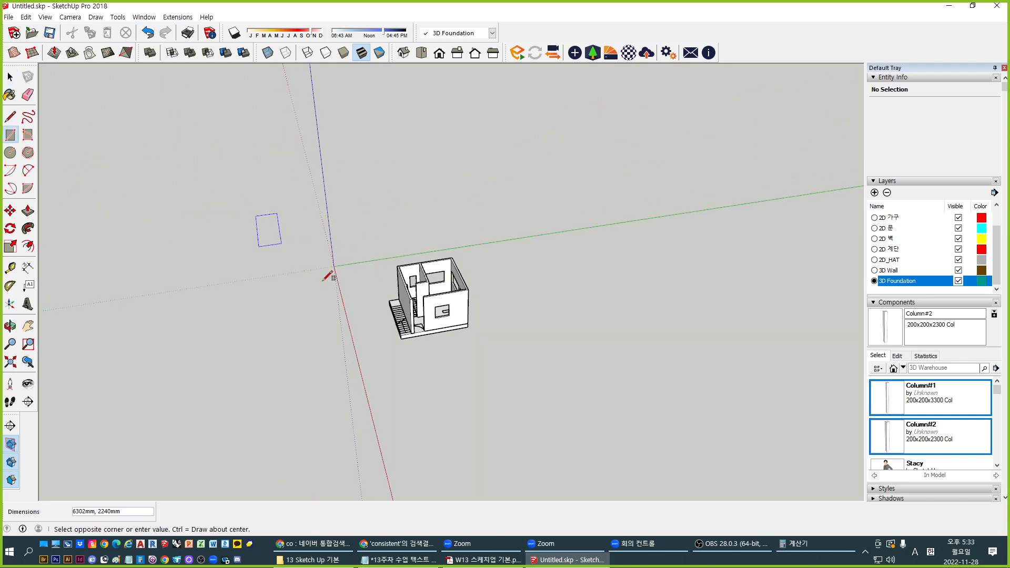
pyautogui.click(682, 404)
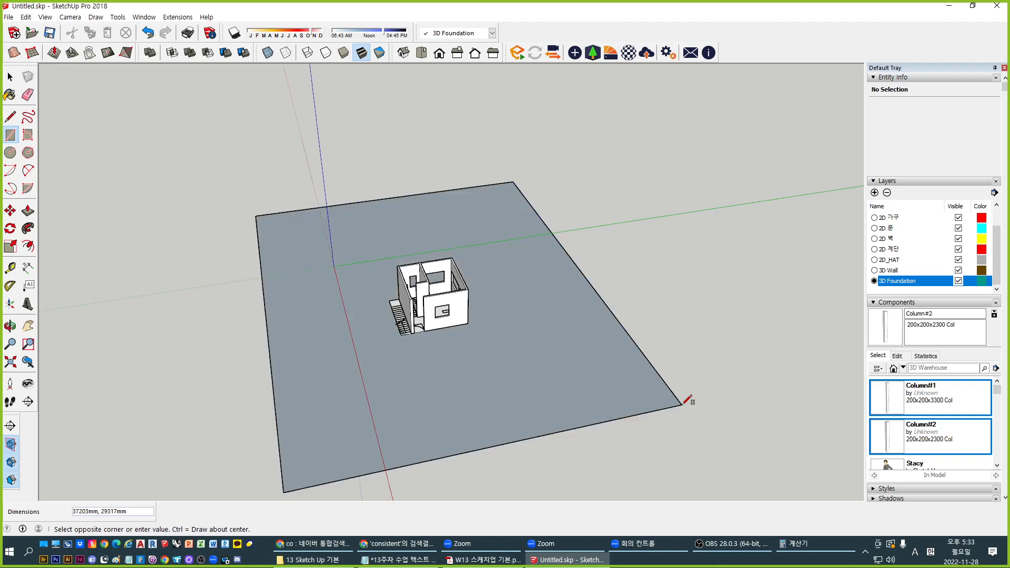
pyautogui.press('space')
pyautogui.press('p')
pyautogui.click(552, 372)
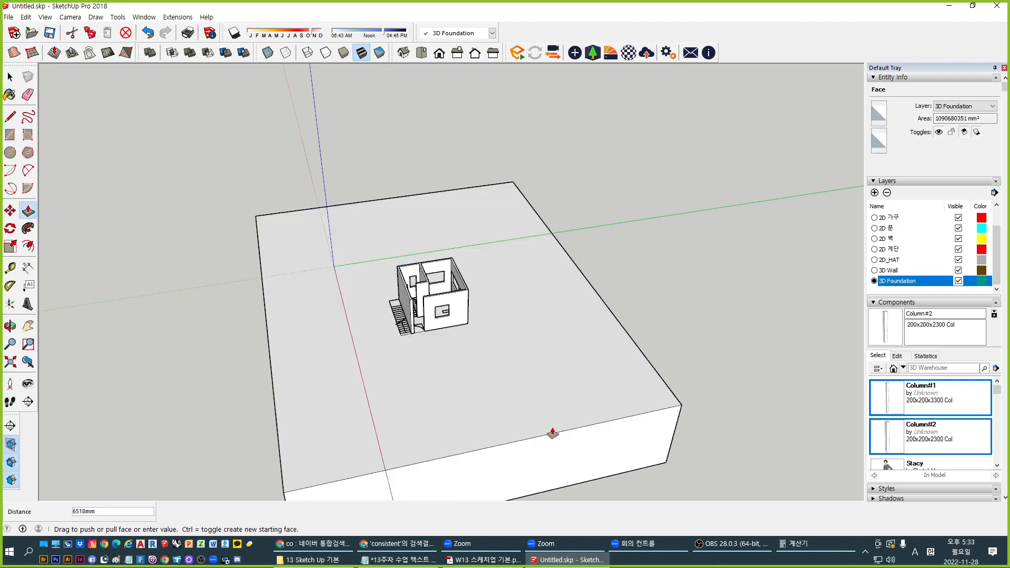
pyautogui.write('5')
pyautogui.press('Return')
pyautogui.press('space')
pyautogui.tripleClick(552, 432)
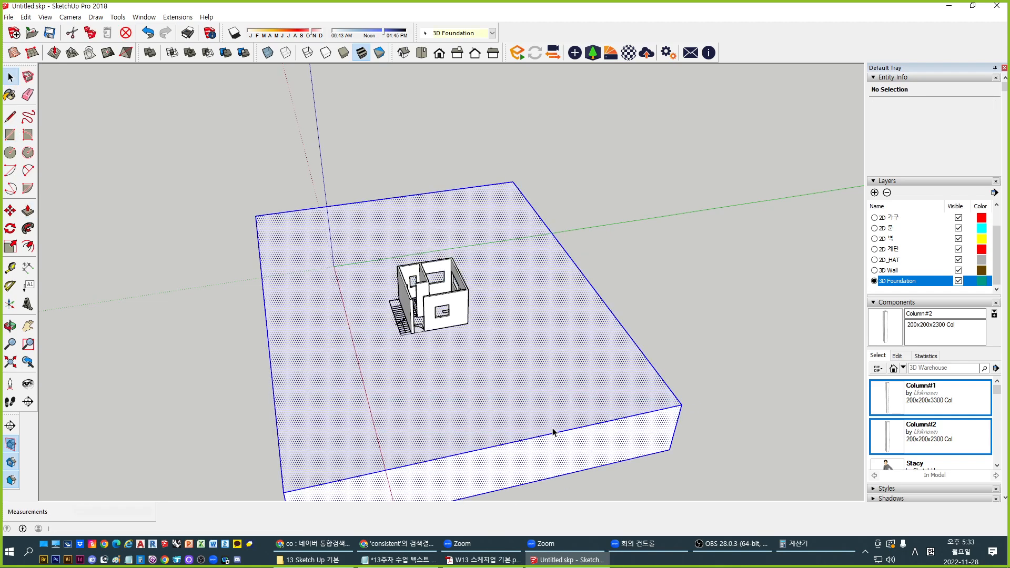
pyautogui.hotkey('ctrl', 'g')
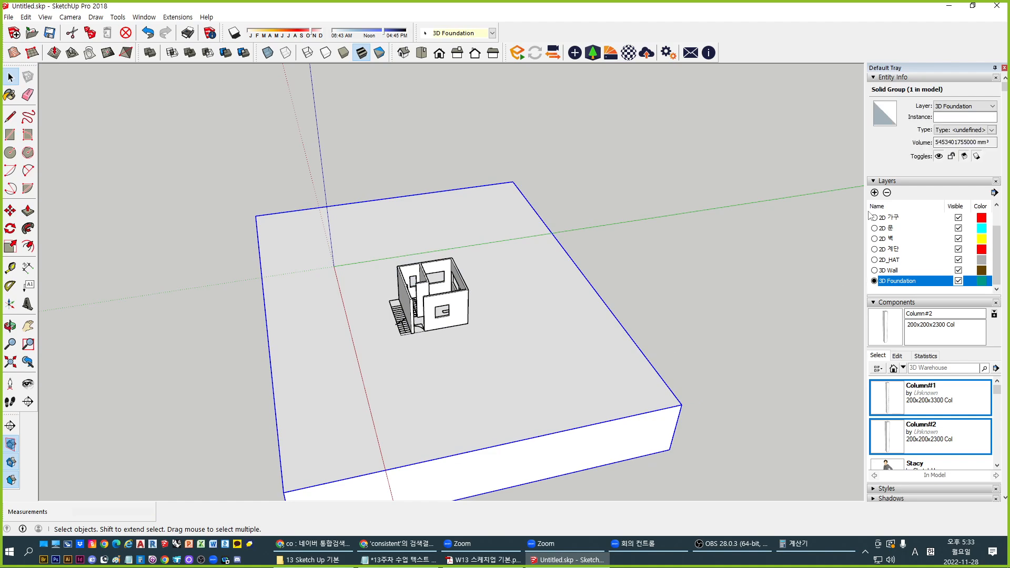
# Create a '3D Ground' layer and assign the ground group to it
pyautogui.click(874, 193)
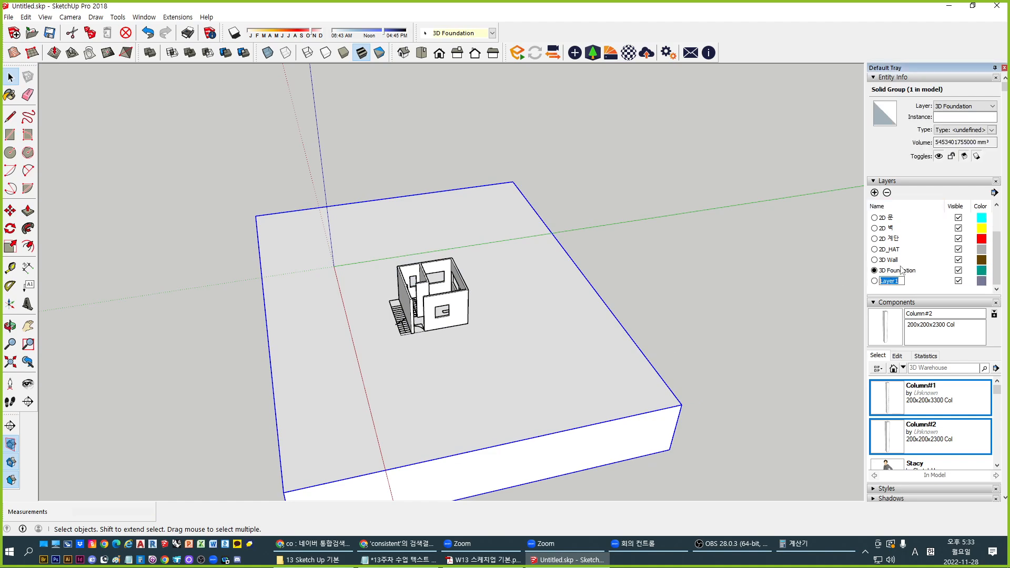
pyautogui.write('3D Ground')
pyautogui.press('Return')
pyautogui.click(963, 106)
pyautogui.click(949, 178)
pyautogui.click(845, 302)
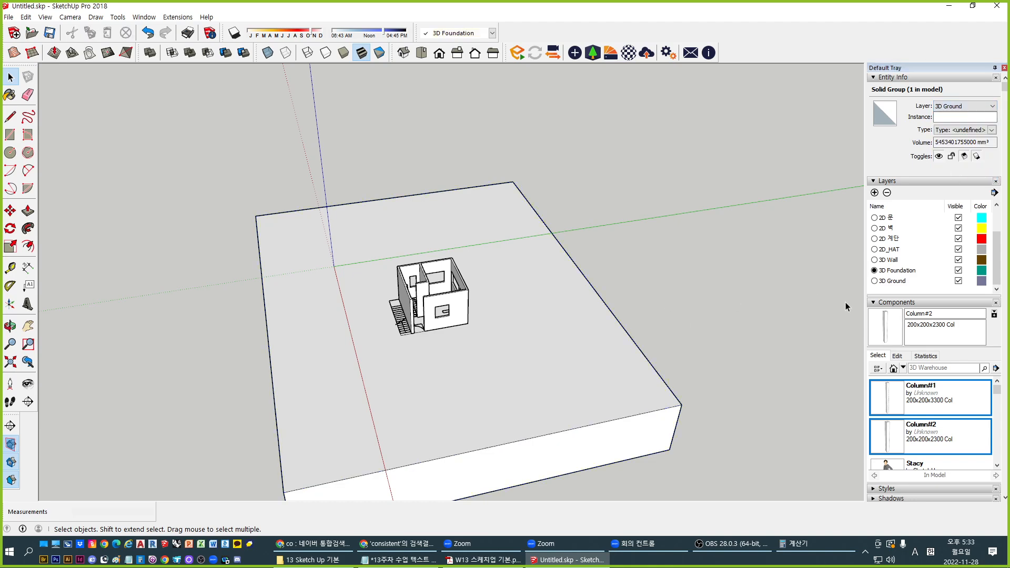
pyautogui.scroll(3, 447, 348)
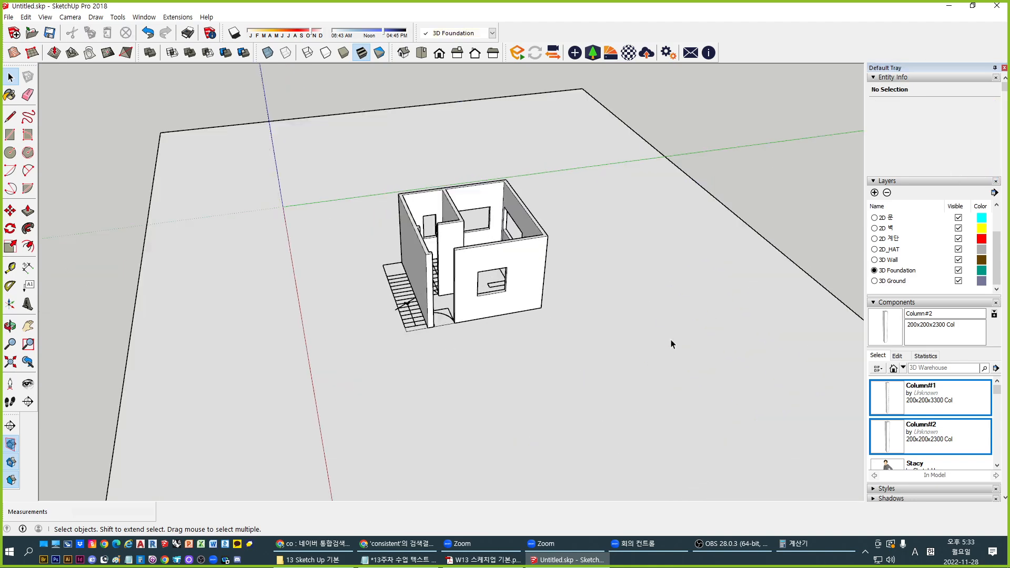
pyautogui.scroll(1, 537, 316)
# Hide and re-show the 3D Ground layer, then orbit and pan to a low frontal view of the house
pyautogui.click(958, 281)
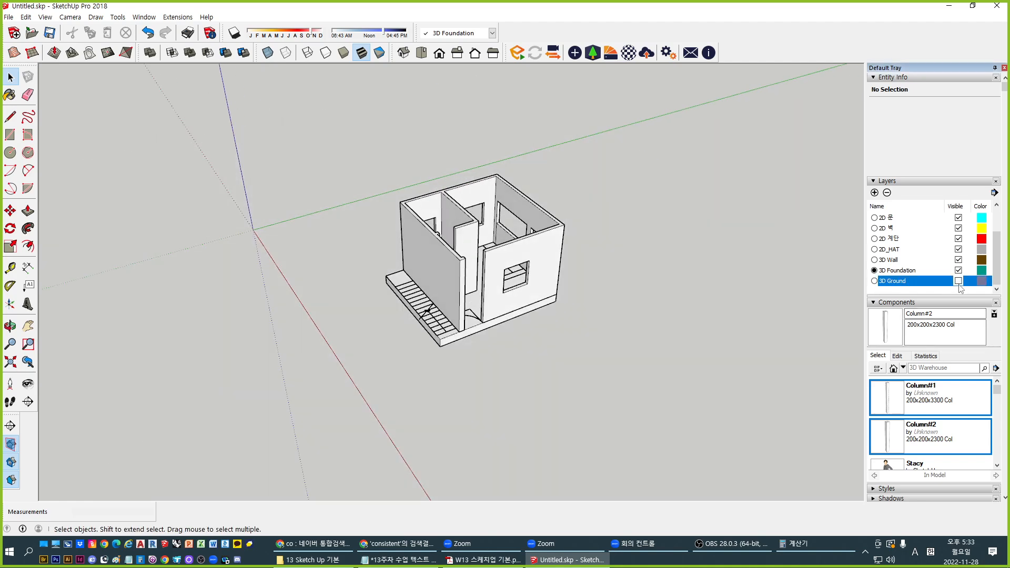
pyautogui.click(958, 281)
pyautogui.scroll(4, 508, 314)
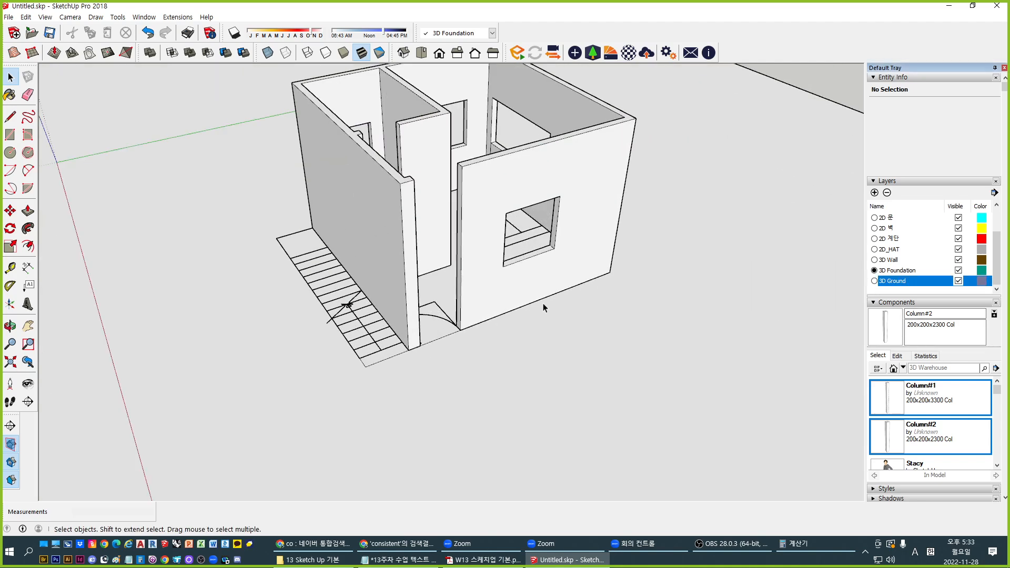
pyautogui.moveTo(531, 331); pyautogui.dragTo(431, 391, button='middle')
pyautogui.scroll(4, 457, 412)
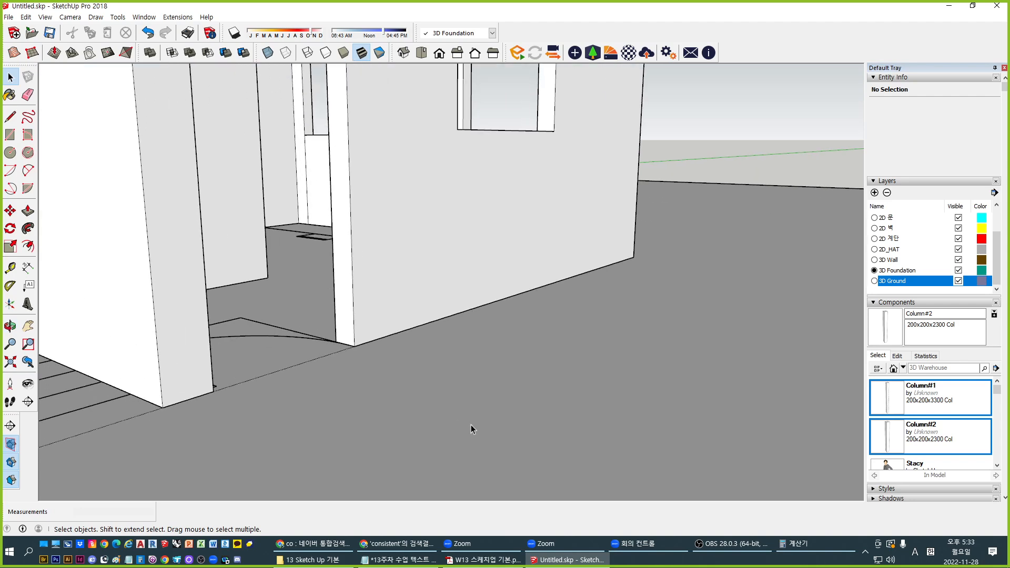
pyautogui.moveTo(472, 425); pyautogui.dragTo(606, 203, button='middle')
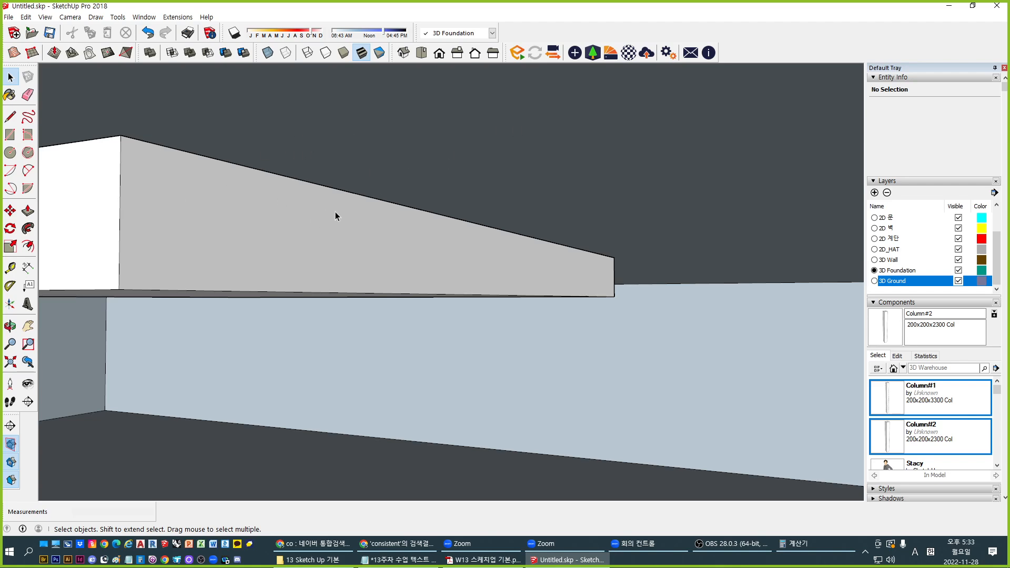
pyautogui.moveTo(336, 214); pyautogui.dragTo(629, 187, button='middle')
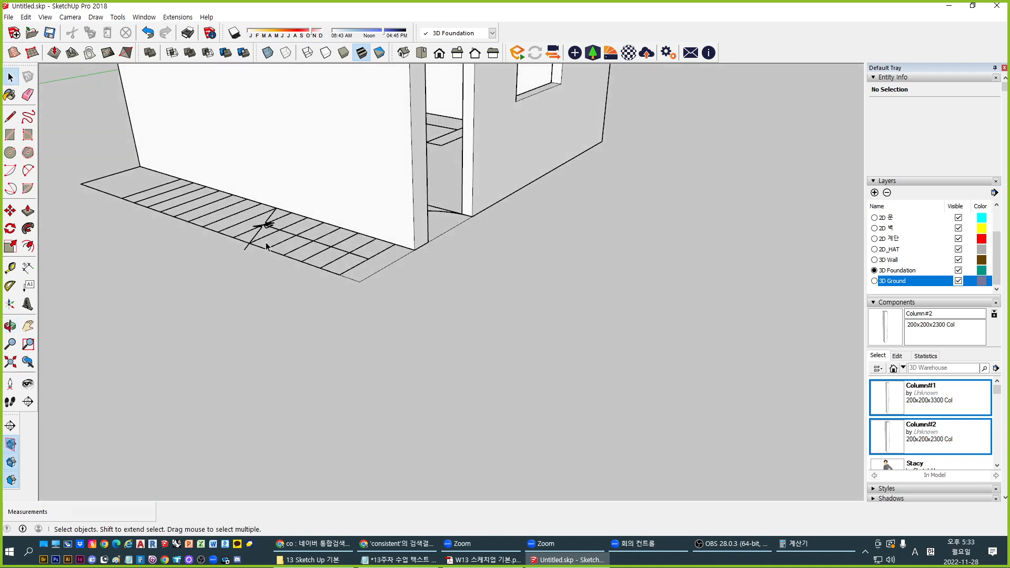
pyautogui.scroll(-3, 266, 246)
pyautogui.keyDown('shift'); pyautogui.moveTo(267, 246); pyautogui.dragTo(373, 247, button='middle'); pyautogui.keyUp('shift')
pyautogui.keyDown('shift'); pyautogui.moveTo(237, 185); pyautogui.dragTo(285, 212, button='middle'); pyautogui.keyUp('shift')
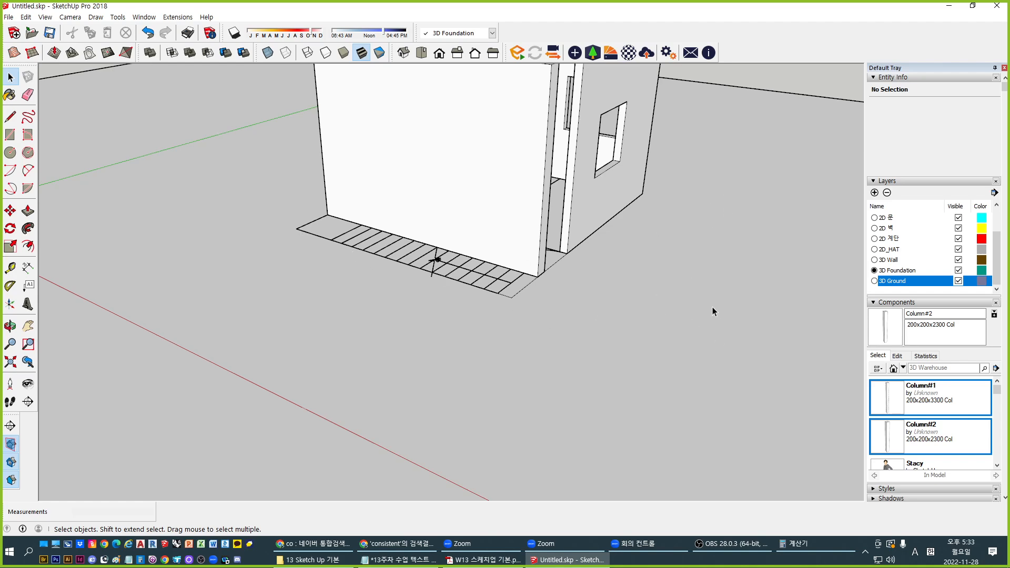
pyautogui.moveTo(507, 252); pyautogui.dragTo(501, 288, button='middle')
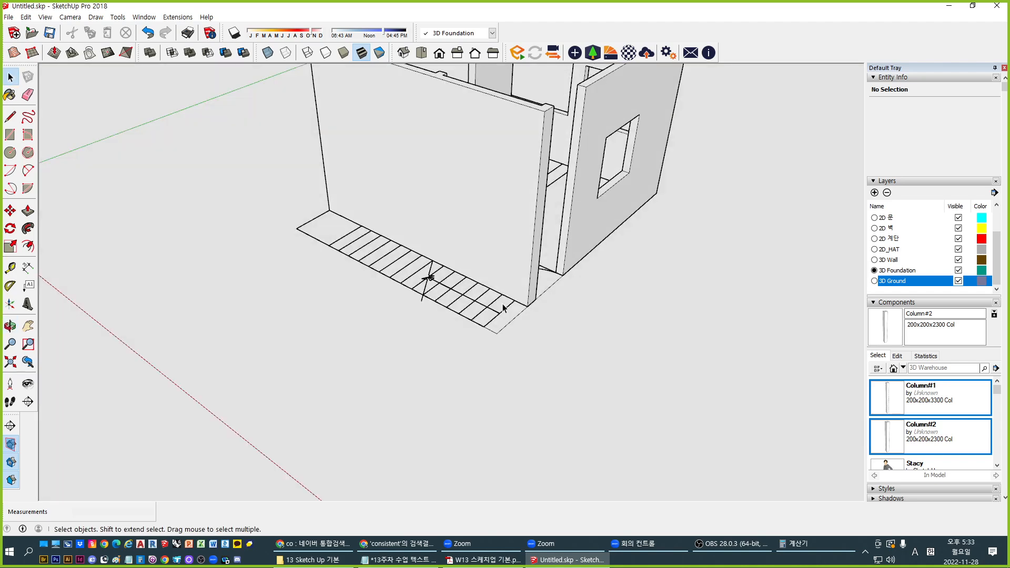
pyautogui.scroll(-4, 518, 323)
pyautogui.scroll(1, 536, 350)
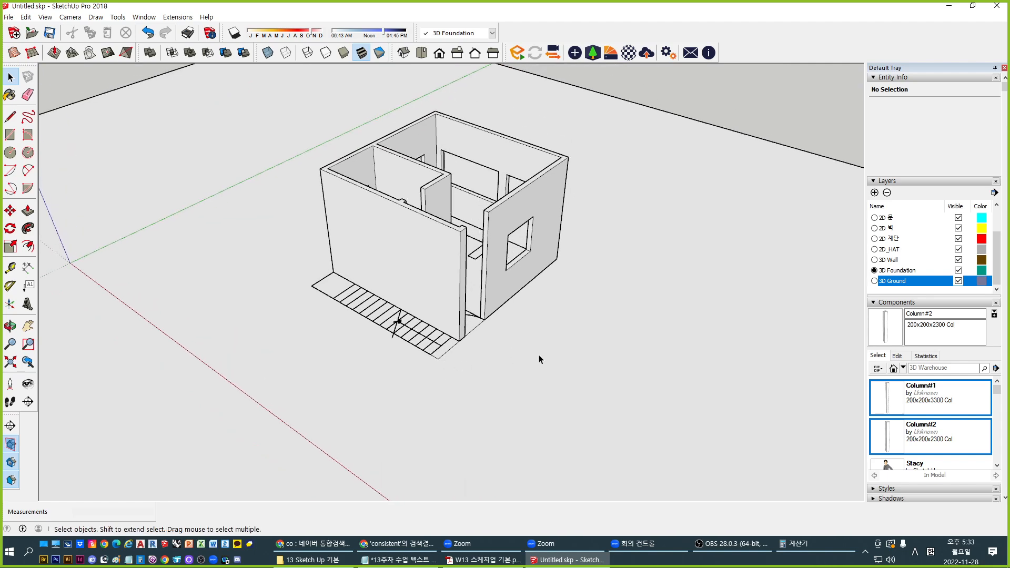
# Inside the ground group, draw a rectangle tracing the house's footing outline
pyautogui.click(665, 263)
pyautogui.scroll(-4, 411, 221)
pyautogui.doubleClick(574, 273)
pyautogui.scroll(2, 349, 217)
pyautogui.scroll(2, 350, 220)
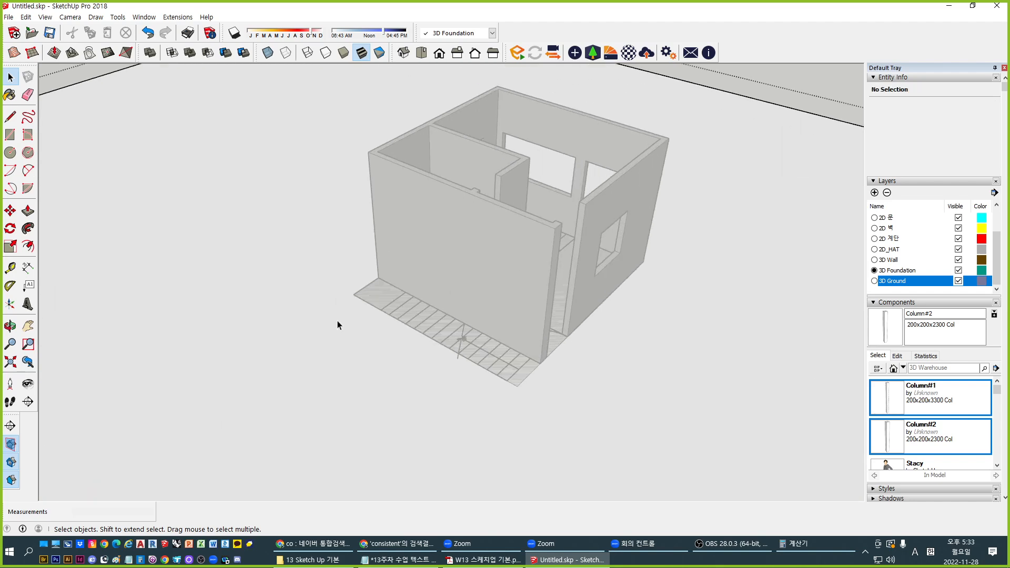
pyautogui.press('r')
pyautogui.click(354, 295)
pyautogui.moveTo(518, 316); pyautogui.dragTo(429, 279, button='middle')
pyautogui.click(652, 336)
pyautogui.moveTo(475, 361)
pyautogui.mouseDown(button='middle')
pyautogui.moveTo(516, 349)
pyautogui.moveTo(487, 204)
pyautogui.mouseUp(button='middle')
# Push the footing face down into the ground and reselect the ground block
pyautogui.press('p')
pyautogui.click(509, 337)
pyautogui.press('space')
pyautogui.moveTo(462, 307); pyautogui.dragTo(600, 333, button='middle')
pyautogui.click(449, 290)
pyautogui.click(601, 333)
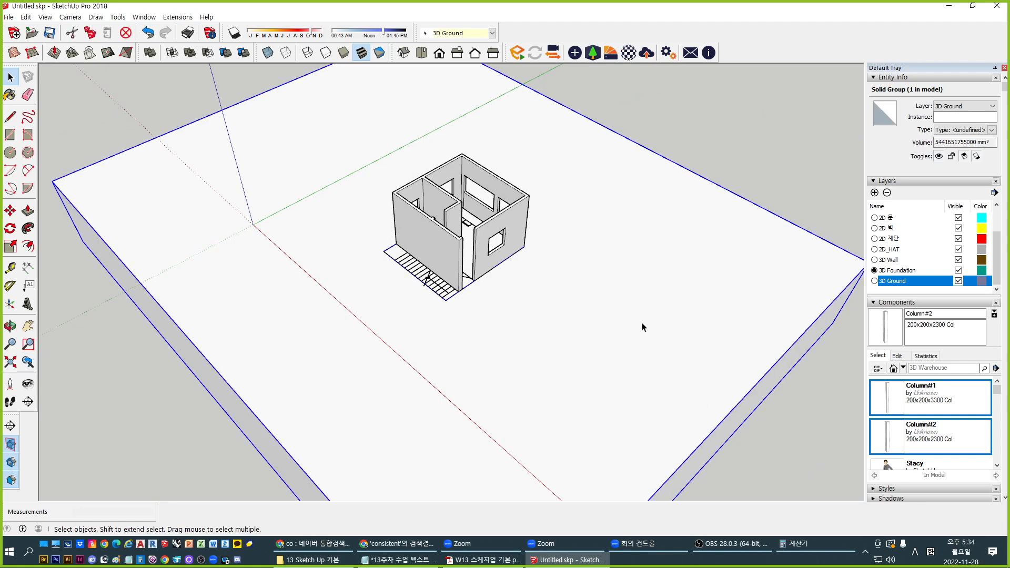
# Inside the ground group, inspect the square pit by toggling the house's visibility
pyautogui.doubleClick(650, 345)
pyautogui.moveTo(430, 275); pyautogui.dragTo(350, 198, button='middle')
pyautogui.scroll(3, 446, 269)
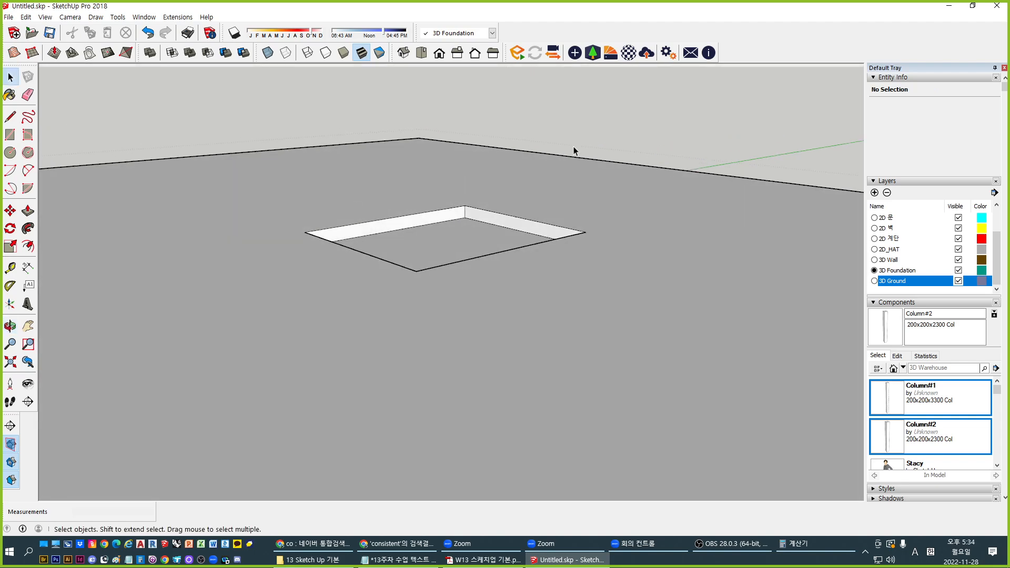
pyautogui.press('i')
pyautogui.press('i')
pyautogui.press('i')
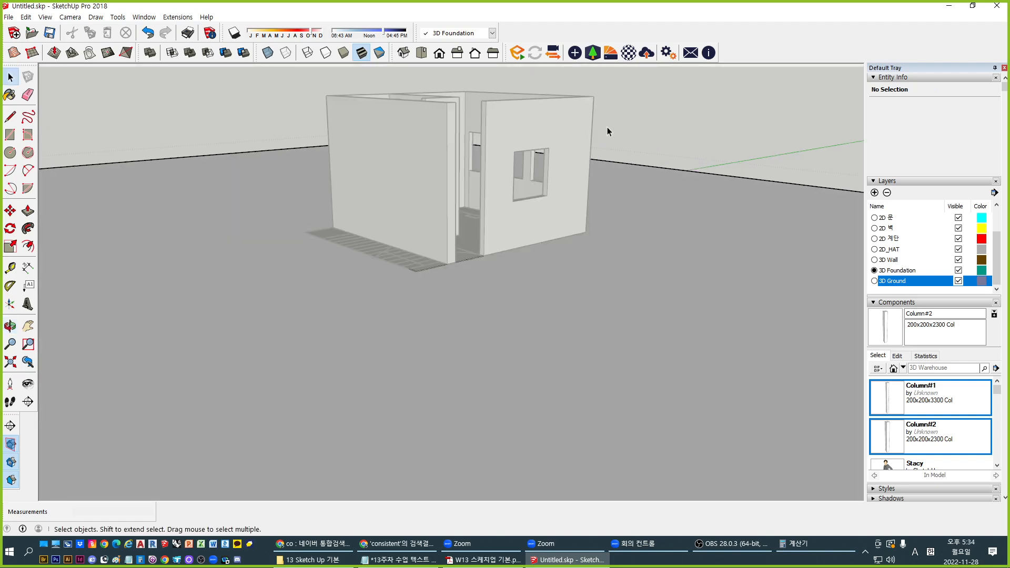
pyautogui.moveTo(458, 229); pyautogui.dragTo(552, 345, button='middle')
pyautogui.press('i')
pyautogui.press('i')
pyautogui.press('i')
pyautogui.press('i')
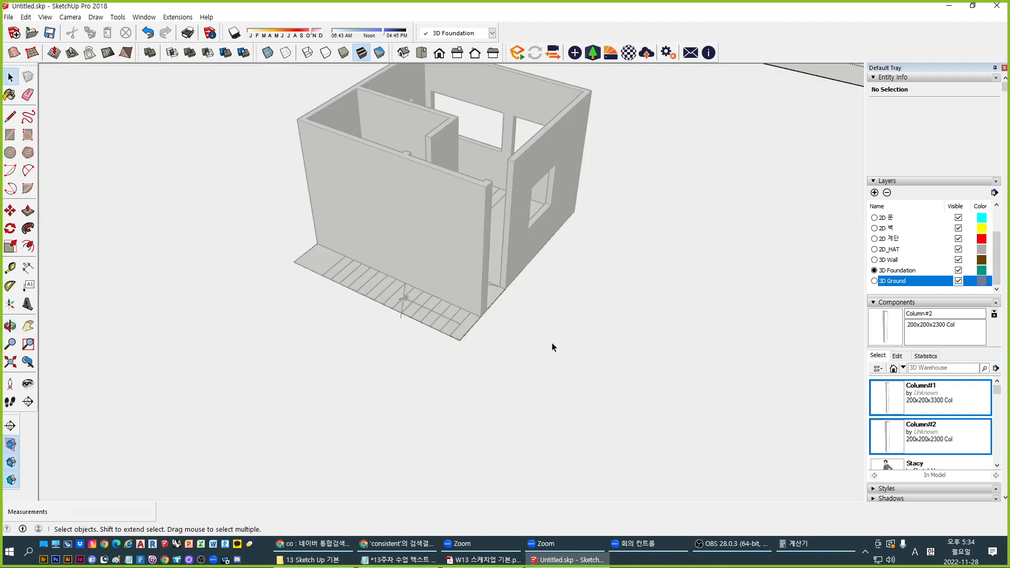
pyautogui.press('i')
pyautogui.press('i')
pyautogui.press('i')
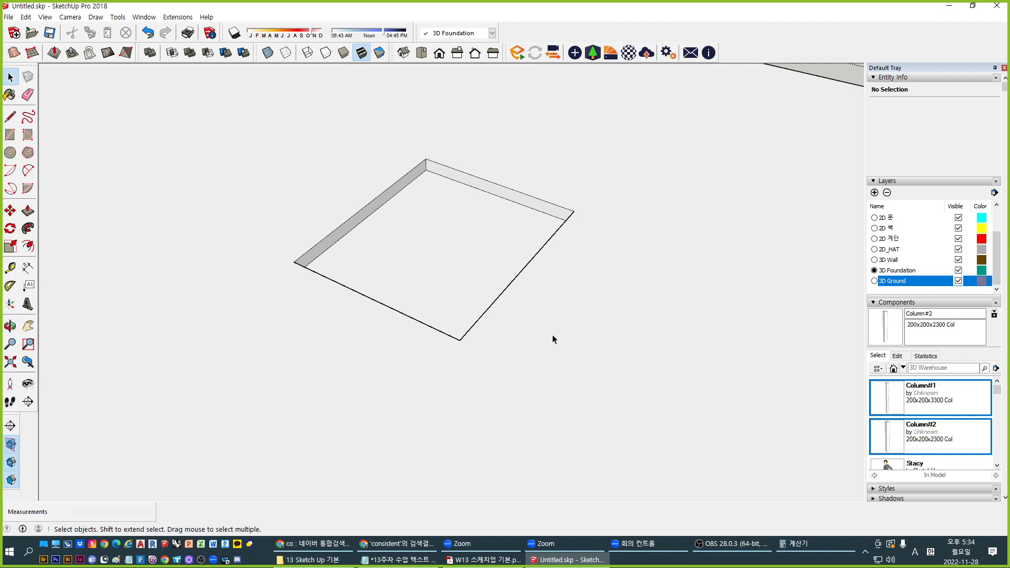
pyautogui.press('i')
# Undo the pit's rectangle and depth, then close the ground group
pyautogui.press('i')
pyautogui.hotkey('ctrl', 'z')
pyautogui.hotkey('ctrl', 'z')
pyautogui.scroll(-2, 346, 243)
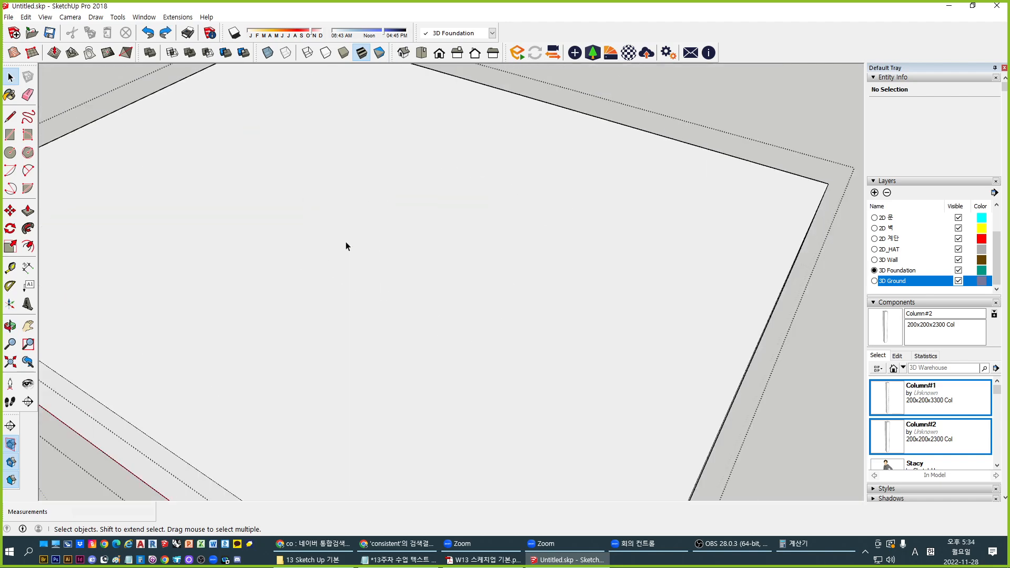
pyautogui.press('i')
pyautogui.scroll(-2, 382, 180)
pyautogui.click(702, 359)
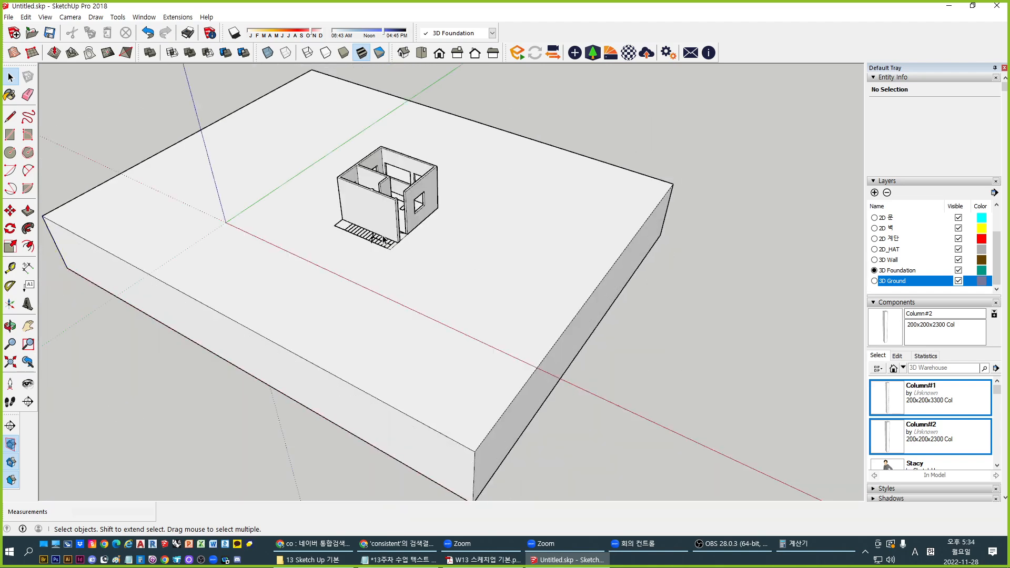
# Zoom out to the whole ground block and pan to empty ground beside it
pyautogui.scroll(3, 372, 234)
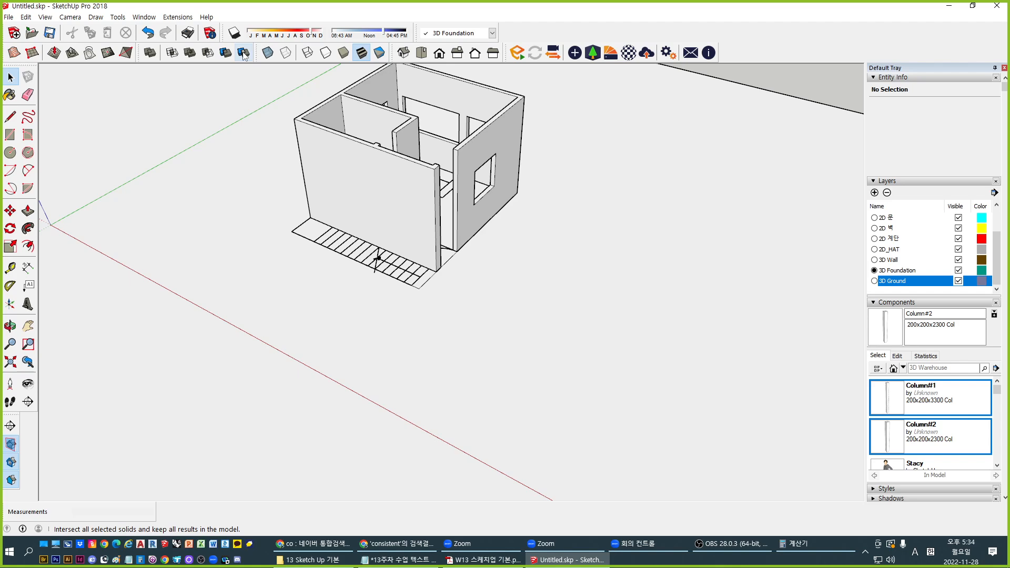
pyautogui.scroll(-6, 258, 192)
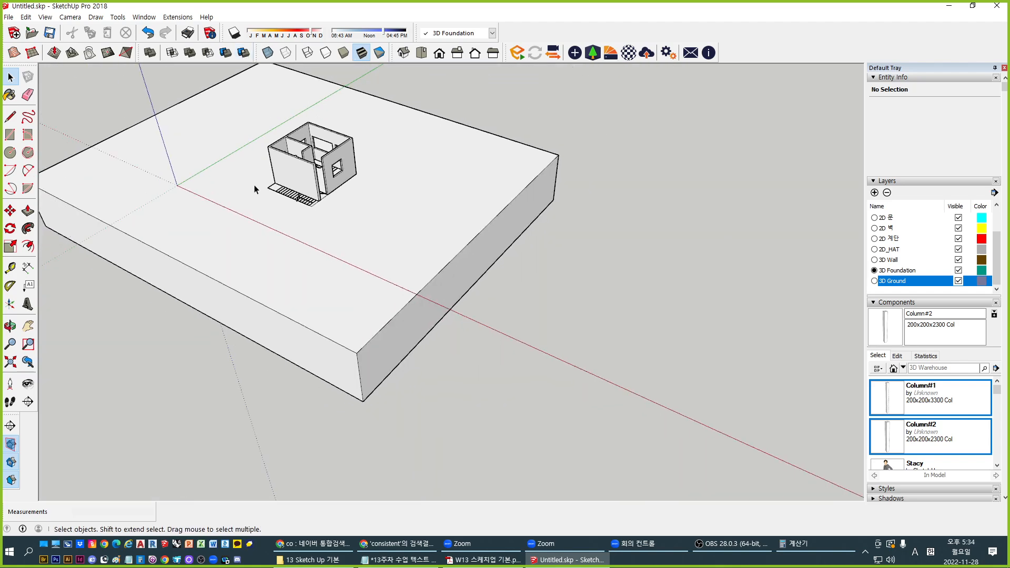
pyautogui.moveTo(307, 287); pyautogui.dragTo(386, 287, button='middle')
pyautogui.moveTo(471, 237)
pyautogui.keyDown('shift'); pyautogui.mouseDown(button='middle')
pyautogui.moveTo(425, 219)
pyautogui.moveTo(481, 260)
pyautogui.mouseUp(button='middle'); pyautogui.keyUp('shift')
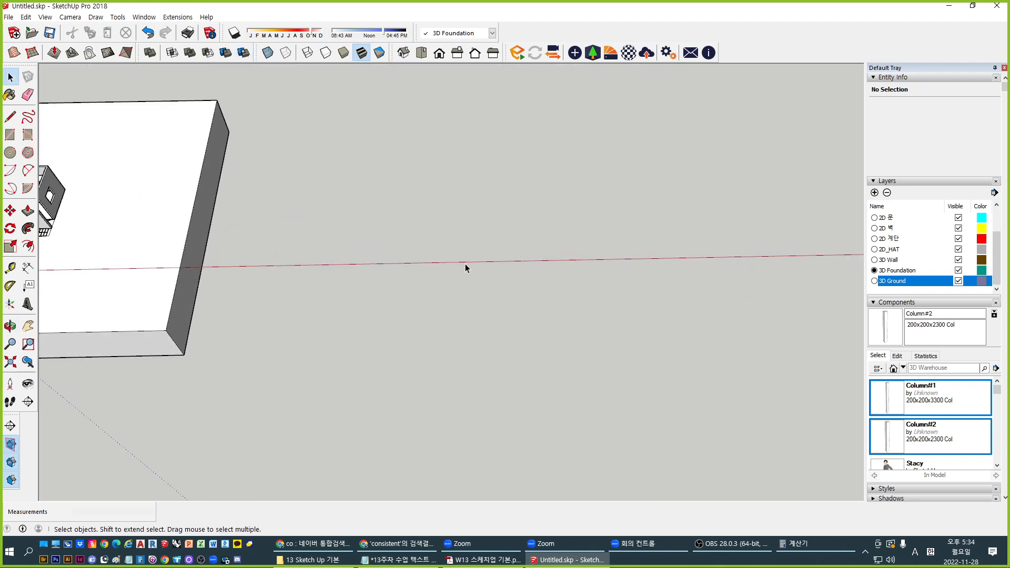
# Draw a rectangle on empty ground, raise it into a box, and group it as a solid
pyautogui.press('r')
pyautogui.click(383, 200)
pyautogui.click(463, 255)
pyautogui.press('p')
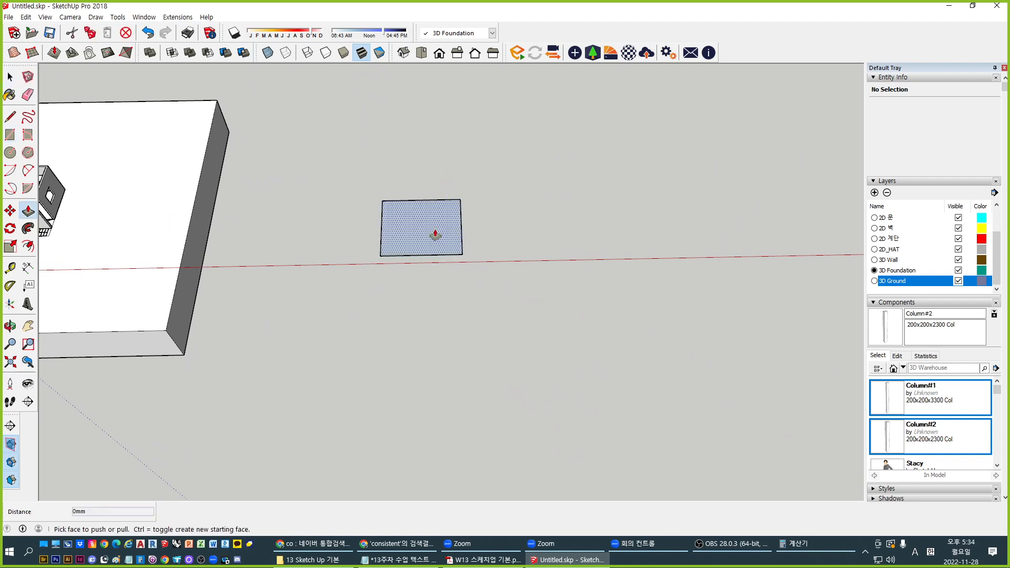
pyautogui.moveTo(417, 228); pyautogui.dragTo(421, 171)
pyautogui.press('space')
pyautogui.tripleClick(420, 225)
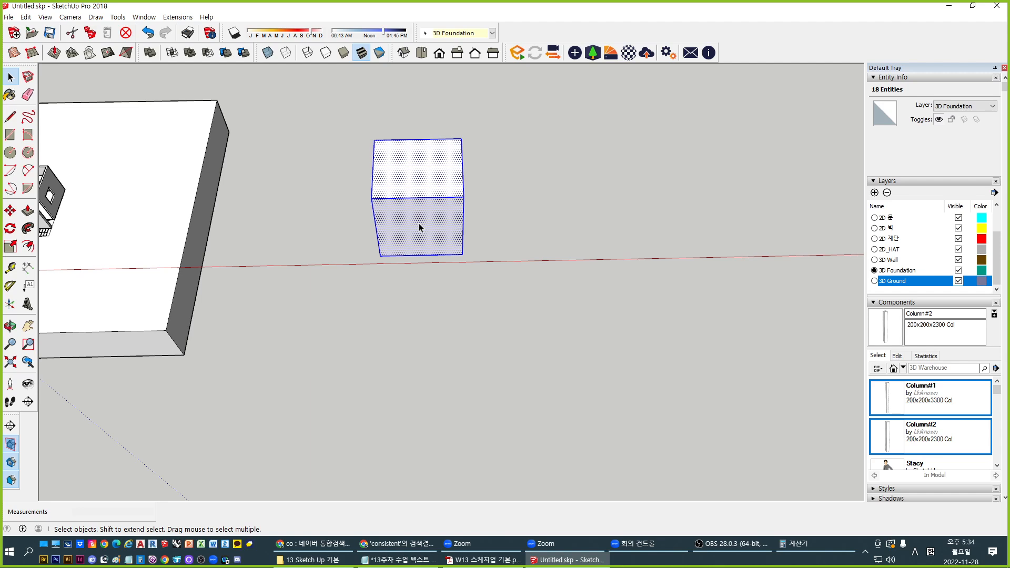
pyautogui.hotkey('ctrl', 'g')
# Copy the box and place the copy overlapping the first box
pyautogui.press('m')
pyautogui.press('ctrl')
pyautogui.click(417, 318)
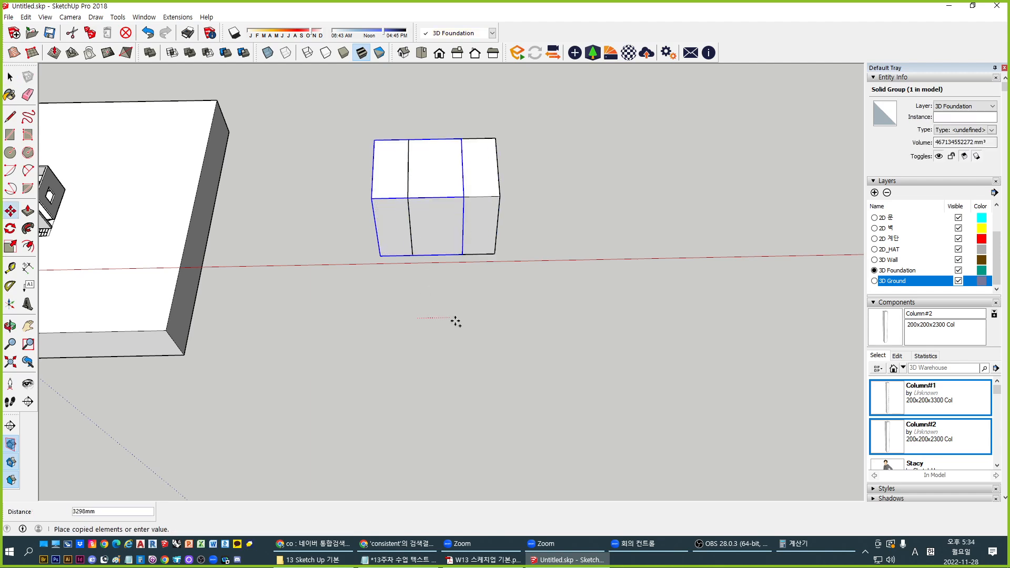
pyautogui.click(454, 354)
pyautogui.moveTo(442, 327); pyautogui.dragTo(422, 292, button='middle')
pyautogui.click(422, 292)
pyautogui.click(419, 265)
pyautogui.press('space')
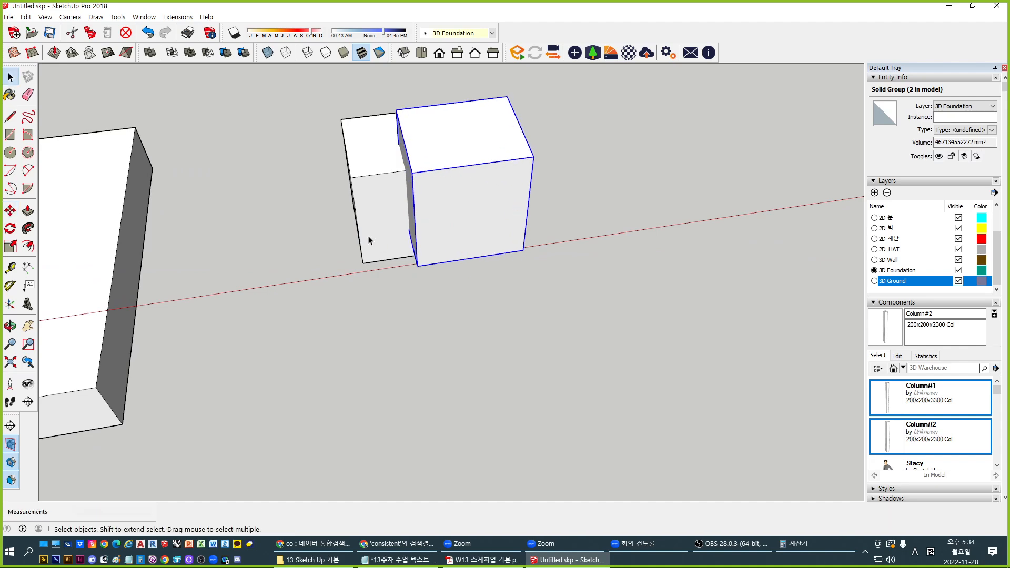
# Union the two overlapping boxes into one solid and open it for editing
pyautogui.moveTo(368, 237); pyautogui.dragTo(453, 271, button='middle')
pyautogui.click(409, 267)
pyautogui.keyDown('shift'); pyautogui.click(445, 253); pyautogui.keyUp('shift')
pyautogui.scroll(2, 367, 342)
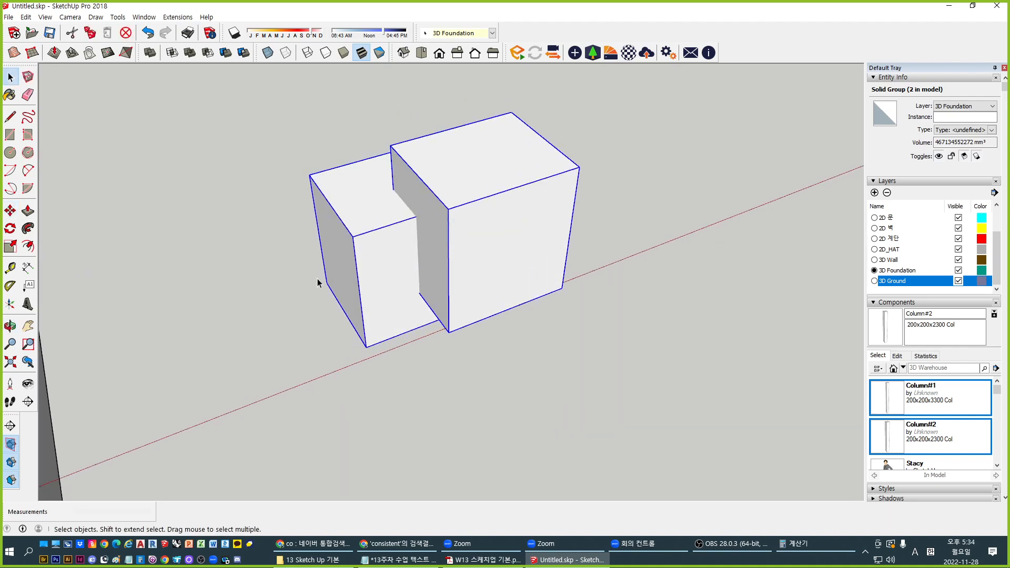
pyautogui.click(190, 52)
pyautogui.click(449, 371)
pyautogui.click(431, 264)
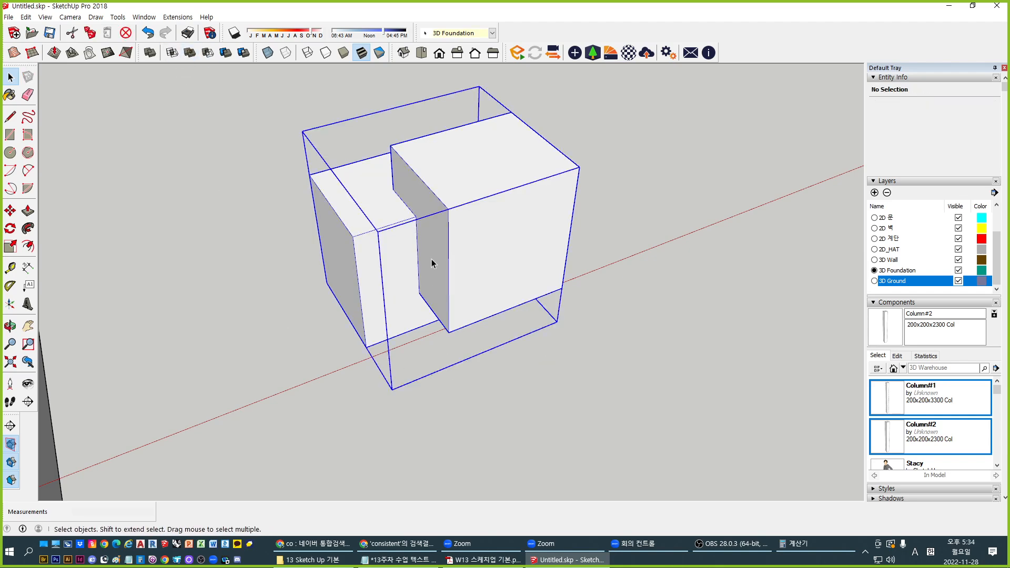
pyautogui.doubleClick(371, 261)
# Try pushing the merged solid's grey inner face, then cancel and undo the merge
pyautogui.click(372, 260)
pyautogui.click(432, 225)
pyautogui.scroll(3, 403, 232)
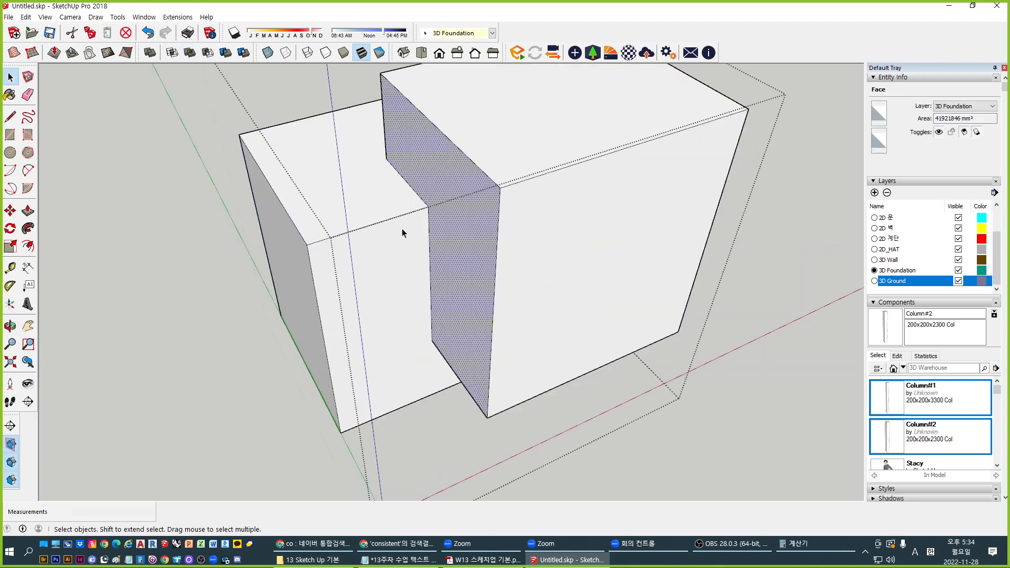
pyautogui.moveTo(389, 243); pyautogui.dragTo(534, 230, button='middle')
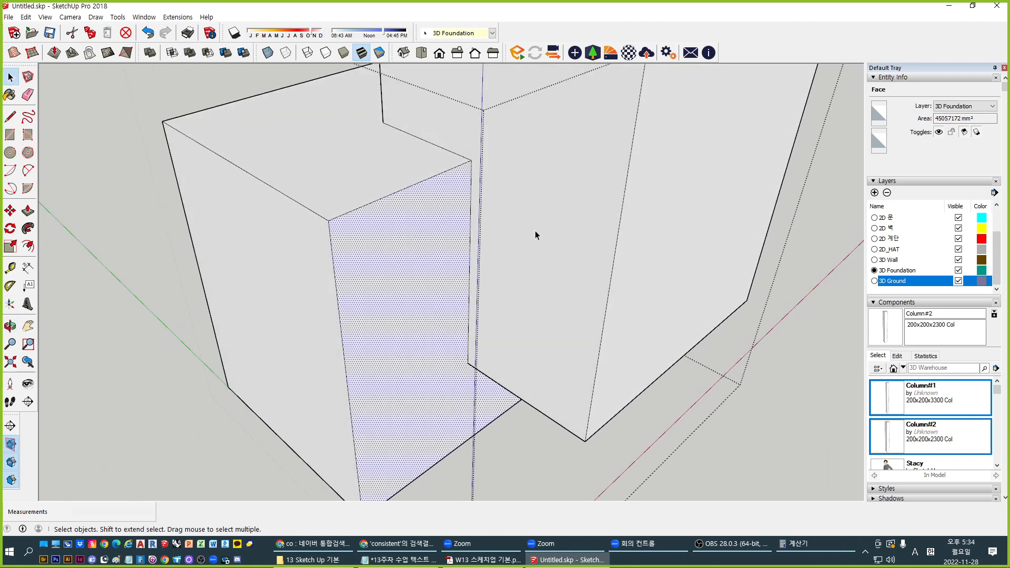
pyautogui.press('p')
pyautogui.click(551, 226)
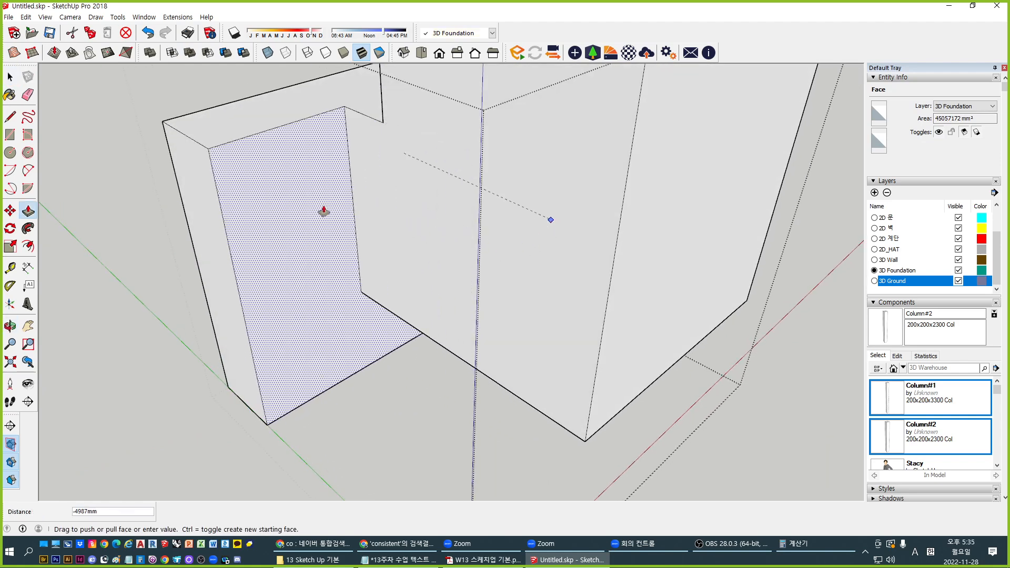
pyautogui.press('Escape')
pyautogui.scroll(-2, 250, 244)
pyautogui.hotkey('ctrl', 'z')
pyautogui.scroll(-3, 246, 250)
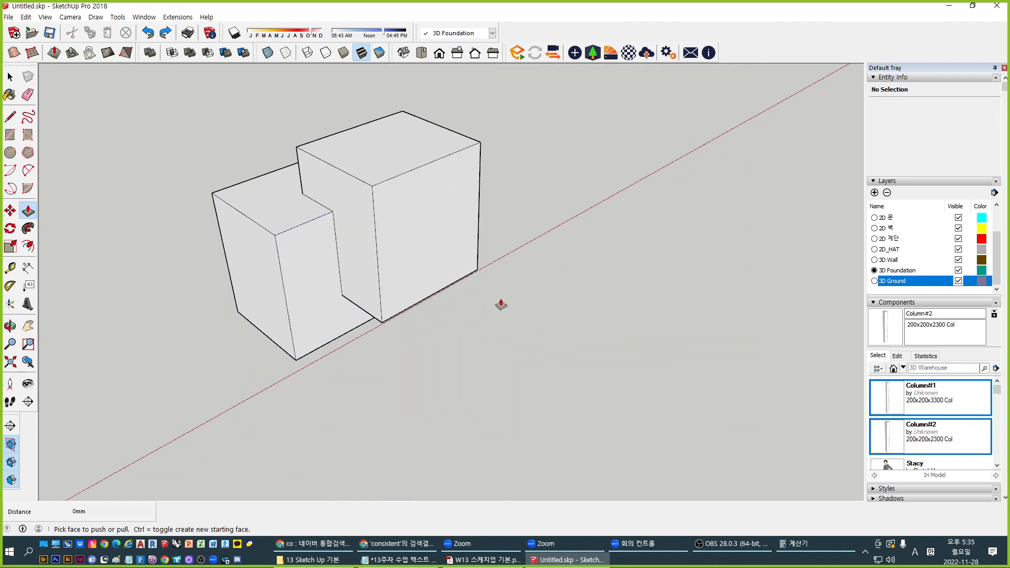
# Copy the box pair along the red axis and array five more copies with *5
pyautogui.press('space')
pyautogui.click(379, 210)
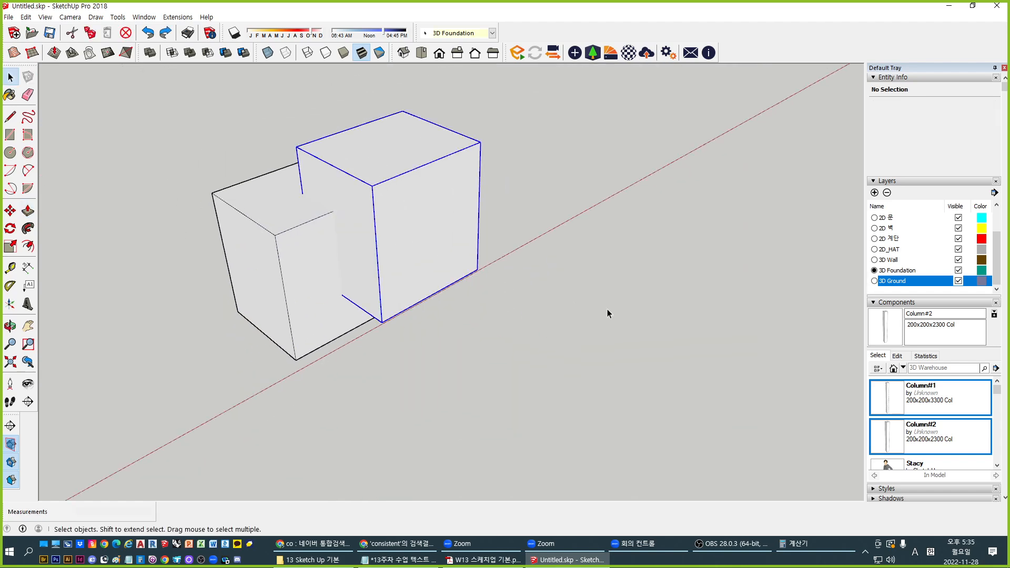
pyautogui.moveTo(607, 308); pyautogui.dragTo(268, 230, button='middle')
pyautogui.scroll(-3, 268, 230)
pyautogui.moveTo(415, 269); pyautogui.dragTo(384, 301, button='middle')
pyautogui.keyDown('shift'); pyautogui.click(312, 259); pyautogui.keyUp('shift')
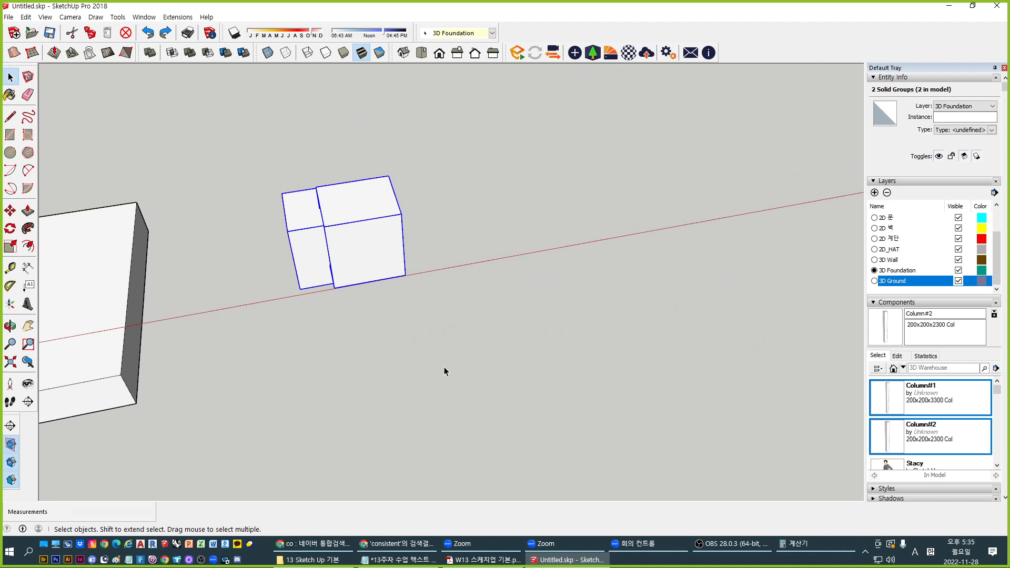
pyautogui.press('m')
pyautogui.press('ctrl')
pyautogui.click(424, 369)
pyautogui.click(575, 342)
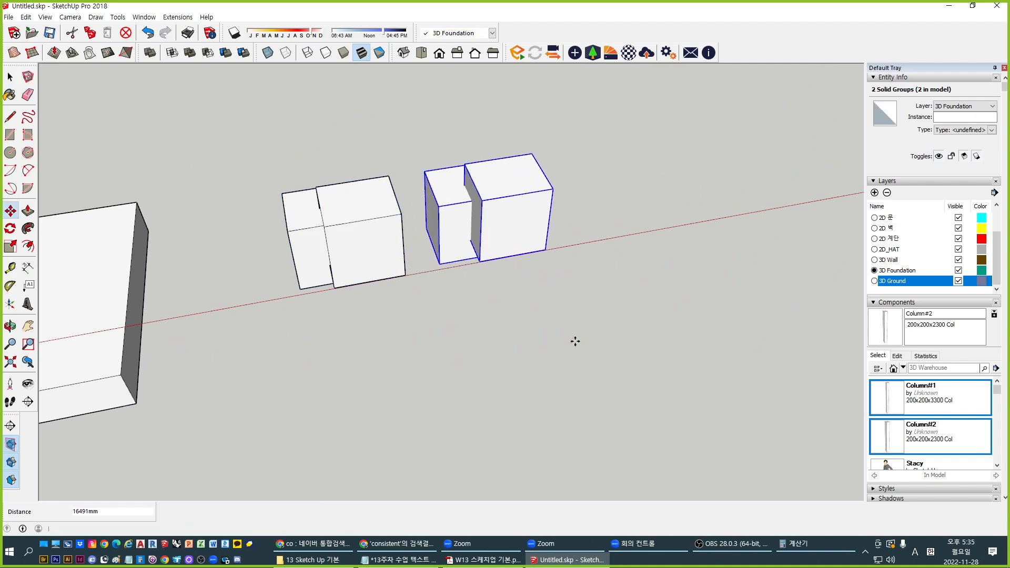
pyautogui.write('*5')
pyautogui.press('Return')
# Clear the selection and orbit so the row of box pairs faces the view
pyautogui.press('space')
pyautogui.click(576, 342)
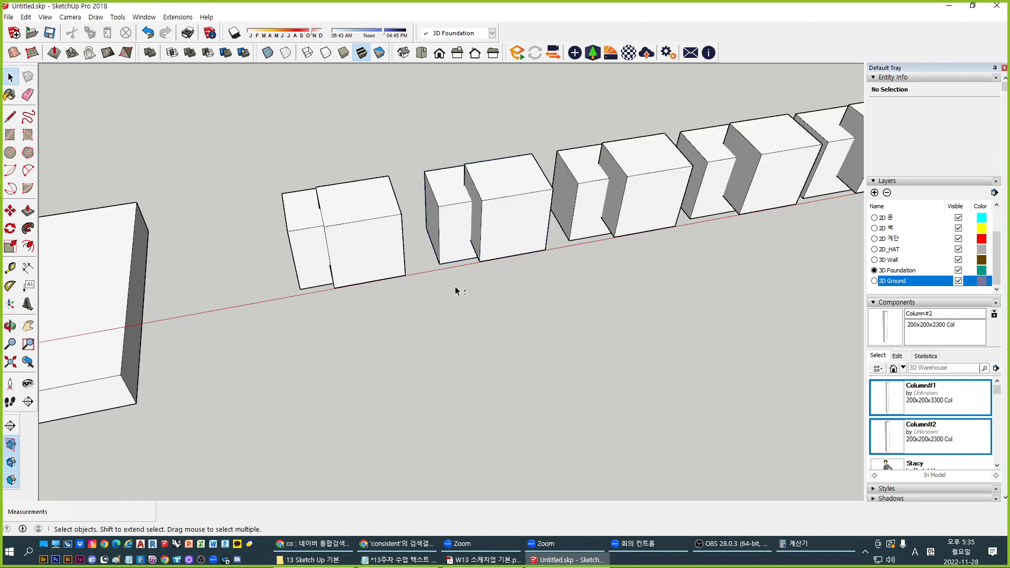
pyautogui.moveTo(456, 286); pyautogui.dragTo(219, 388, button='middle')
pyautogui.scroll(3, 217, 389)
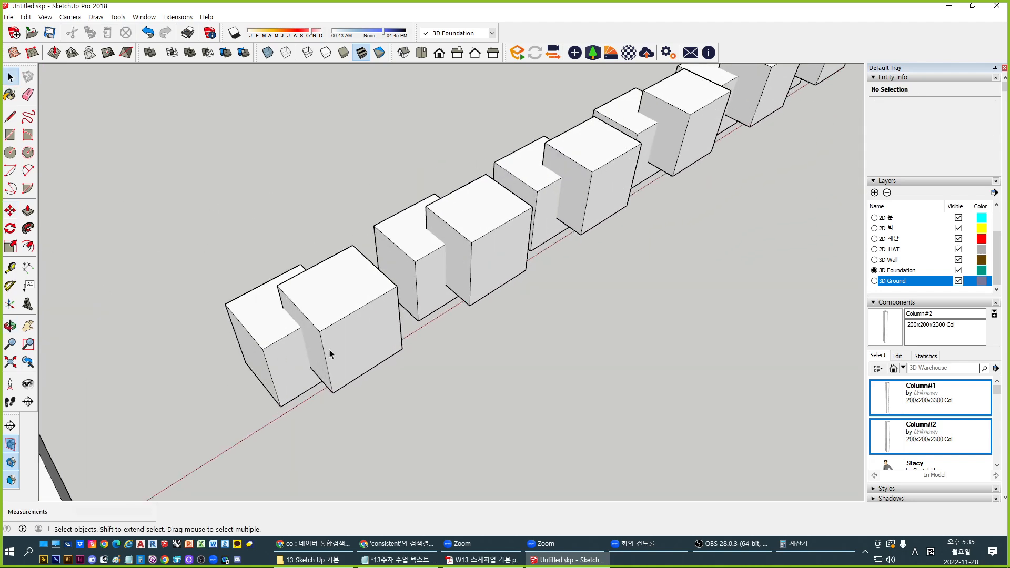
pyautogui.scroll(2, 342, 345)
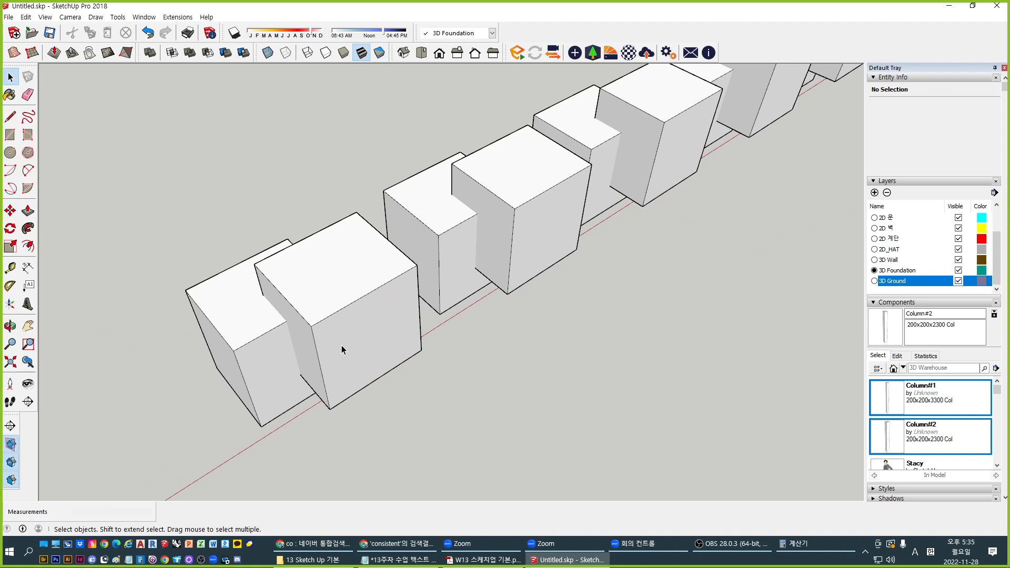
pyautogui.moveTo(293, 338); pyautogui.dragTo(291, 228, button='middle')
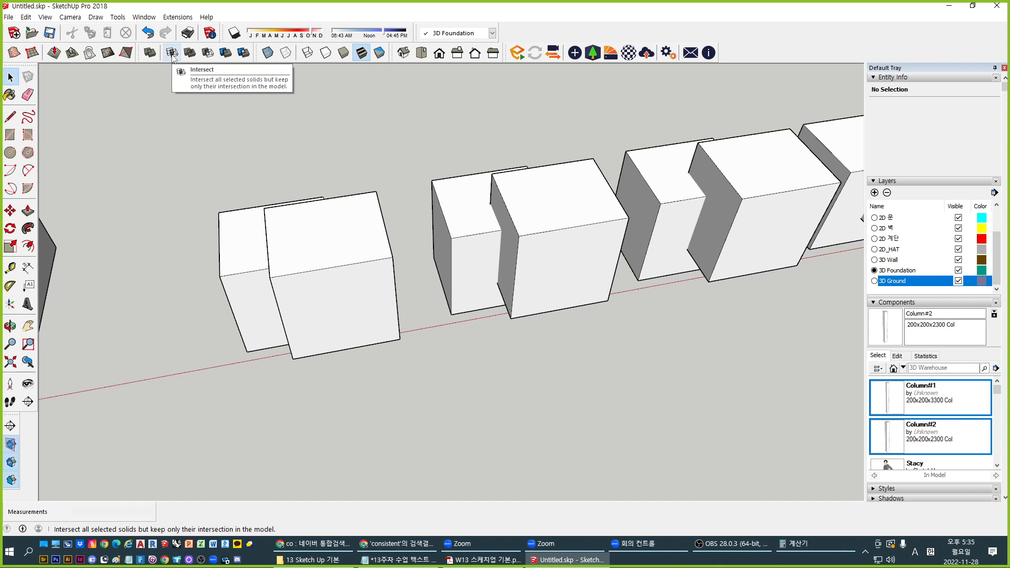
# Intersect the first box pair so only their shared overlap remains
pyautogui.moveTo(163, 140); pyautogui.dragTo(415, 403)
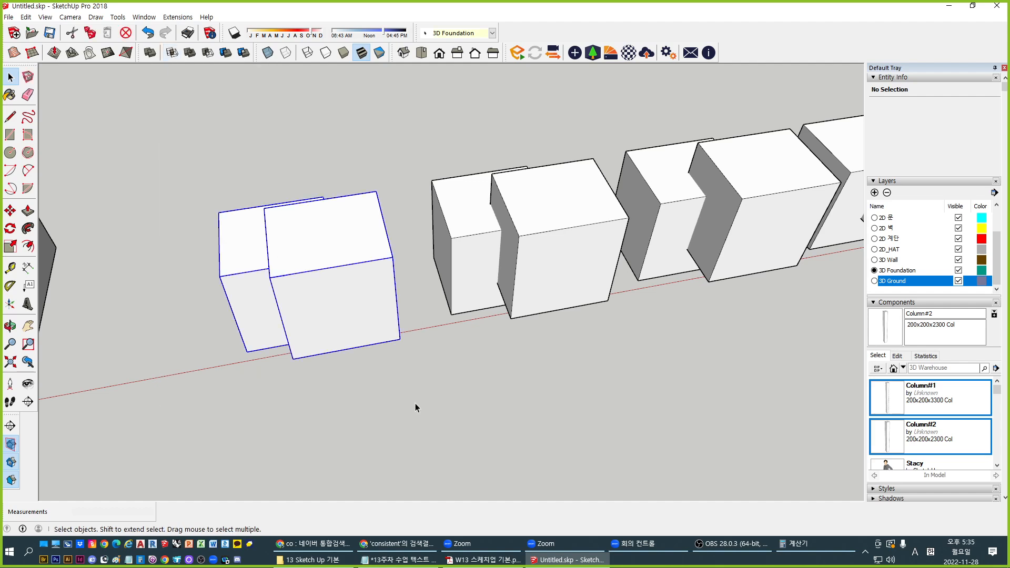
pyautogui.click(172, 52)
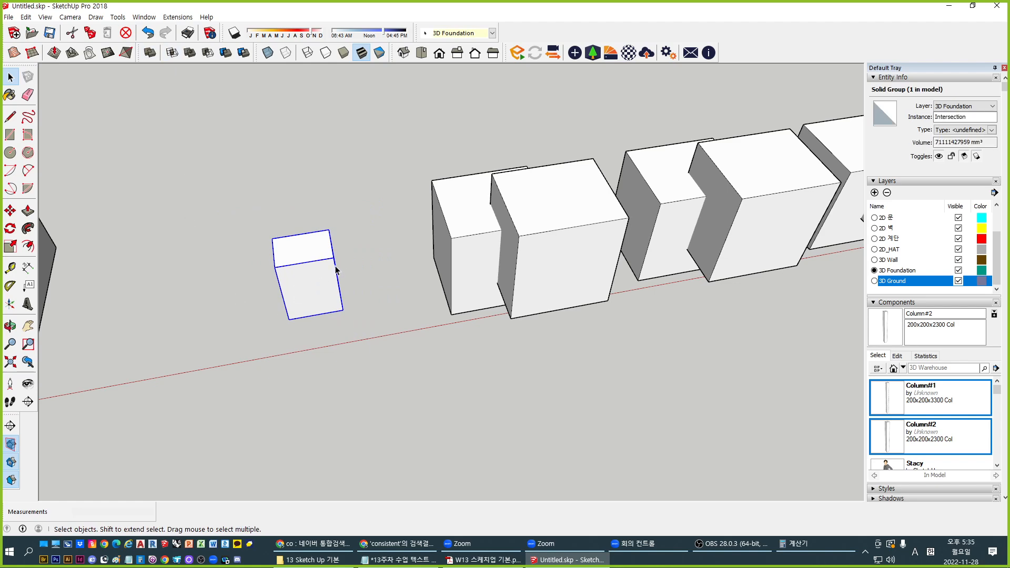
pyautogui.keyDown('shift'); pyautogui.moveTo(479, 220); pyautogui.dragTo(340, 305, button='middle'); pyautogui.keyUp('shift')
# Union the second box pair into a single solid
pyautogui.moveTo(271, 158); pyautogui.dragTo(506, 441)
pyautogui.moveTo(512, 389); pyautogui.dragTo(464, 330, button='middle')
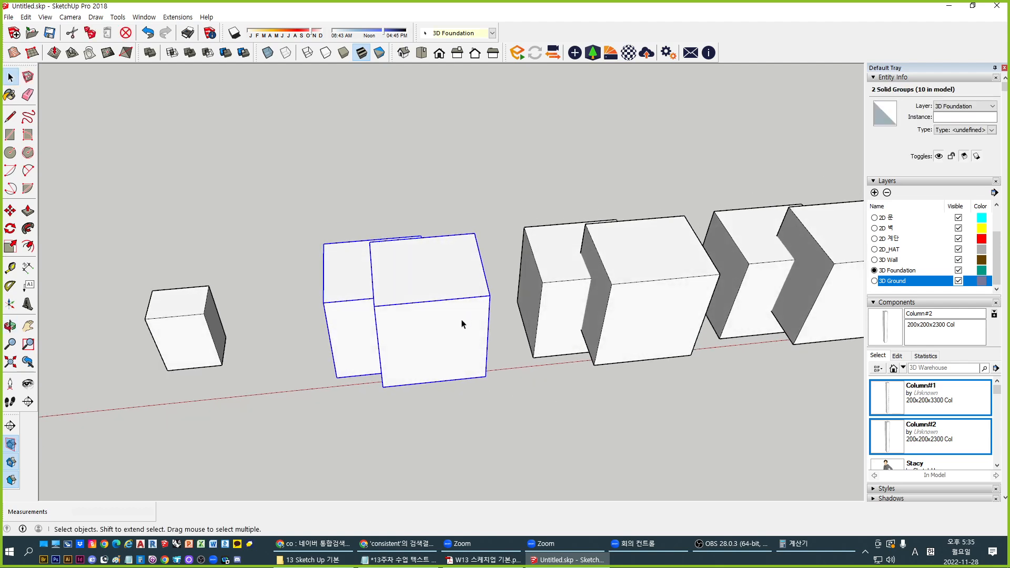
pyautogui.click(190, 52)
pyautogui.scroll(5, 395, 385)
# Check the merged solid's inner face by pulling it, close editing, and activate Subtract
pyautogui.doubleClick(435, 310)
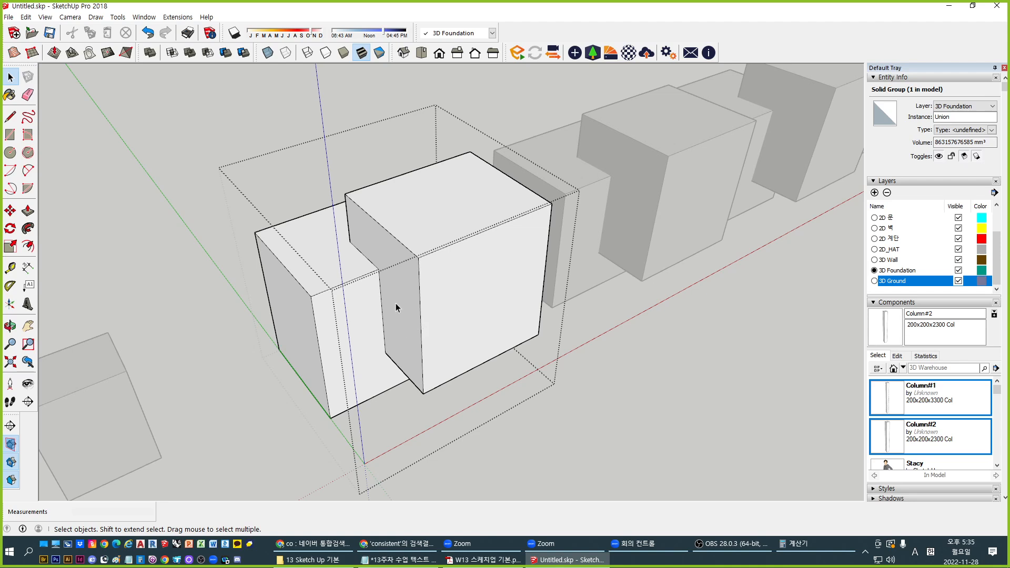
pyautogui.click(396, 289)
pyautogui.press('p')
pyautogui.moveTo(396, 288); pyautogui.dragTo(453, 260)
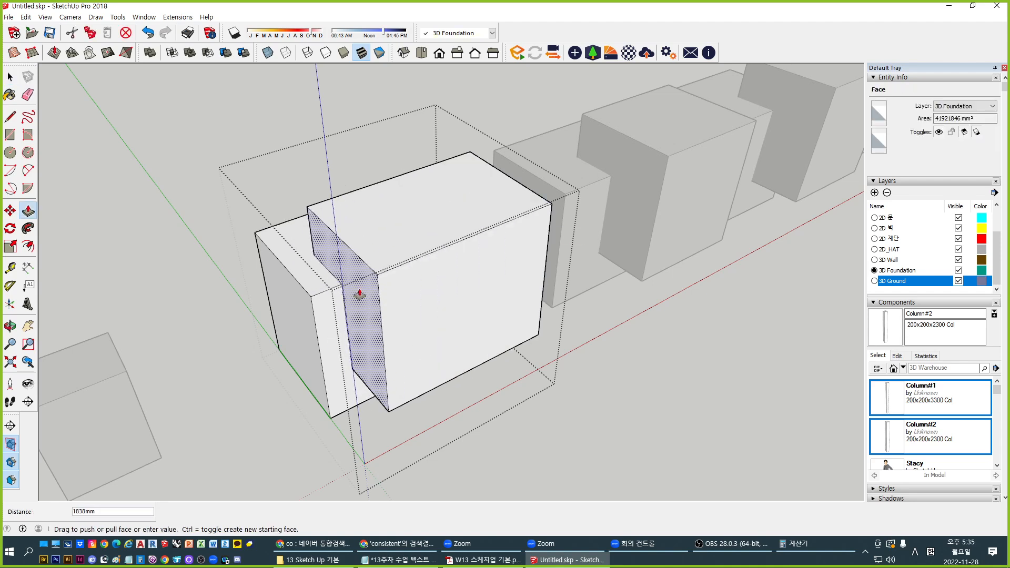
pyautogui.press('space')
pyautogui.press('Escape')
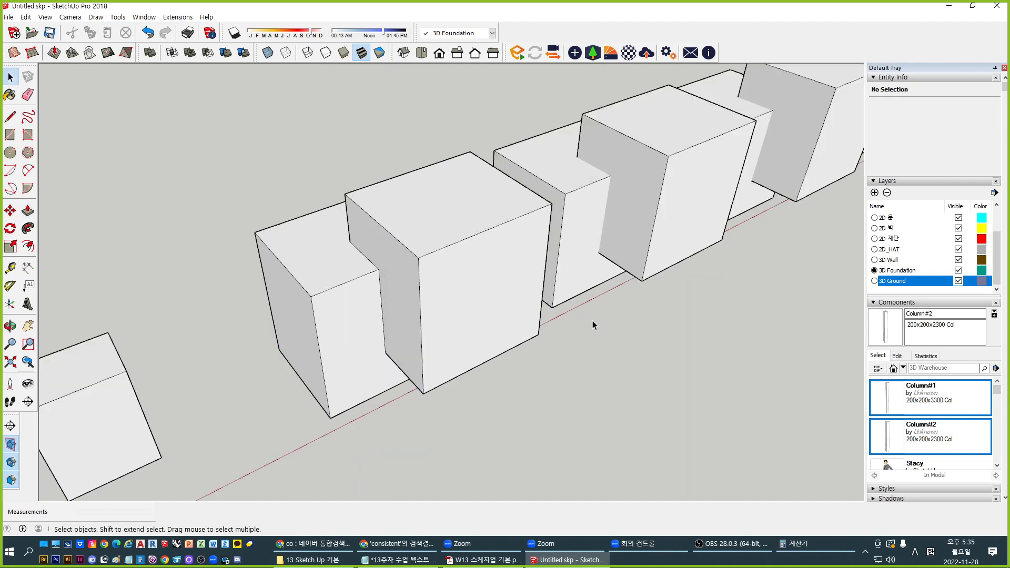
pyautogui.moveTo(593, 257); pyautogui.dragTo(388, 395, button='middle')
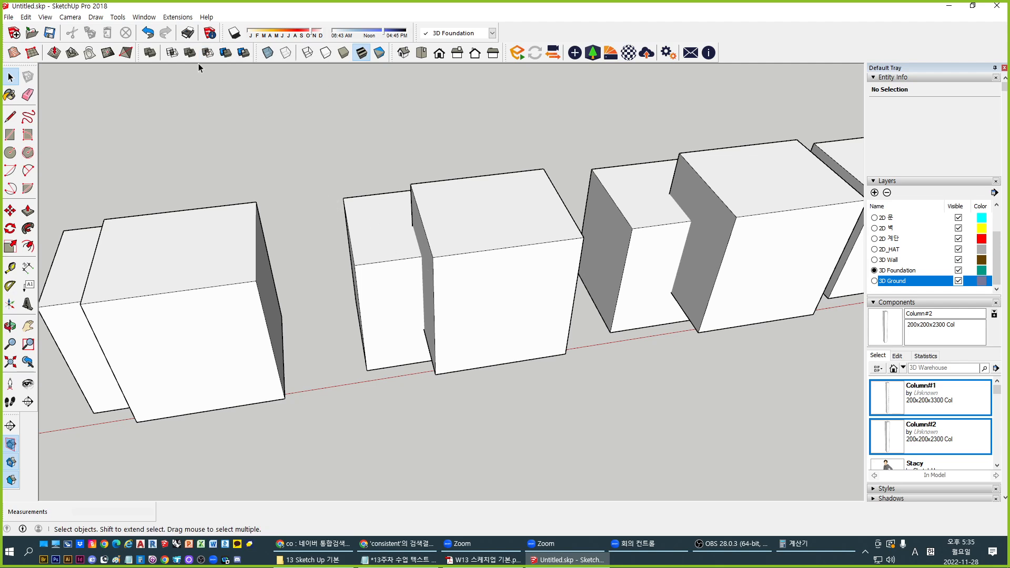
pyautogui.click(209, 53)
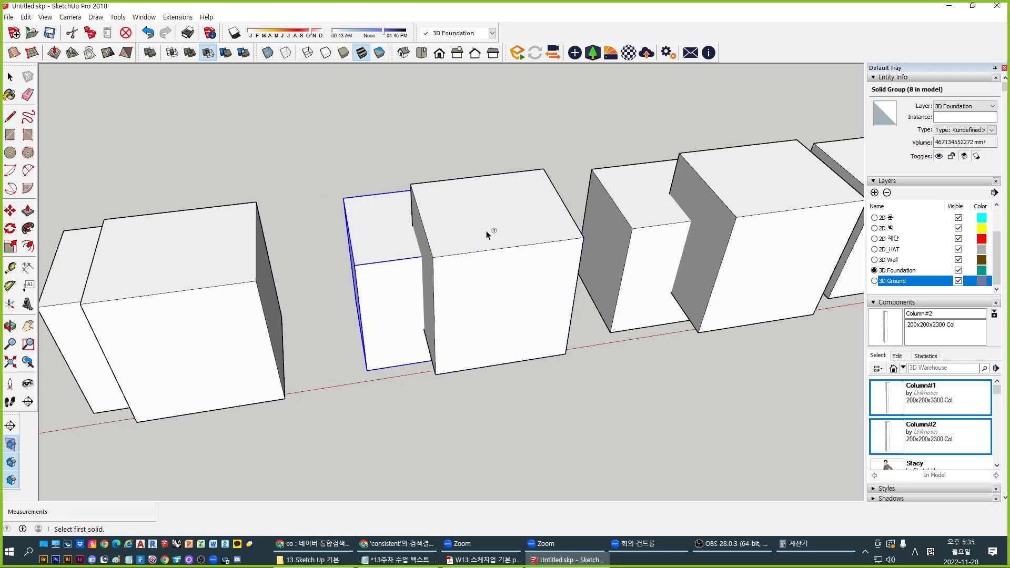
# Subtract the back box from the front box, cutting out its volume
pyautogui.click(378, 240)
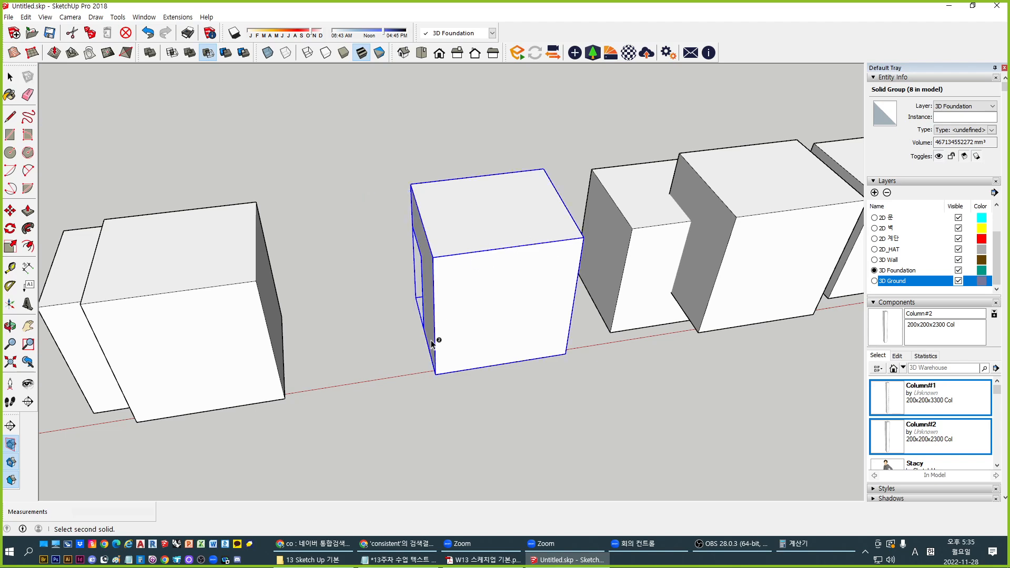
pyautogui.moveTo(431, 340); pyautogui.dragTo(544, 322, button='middle')
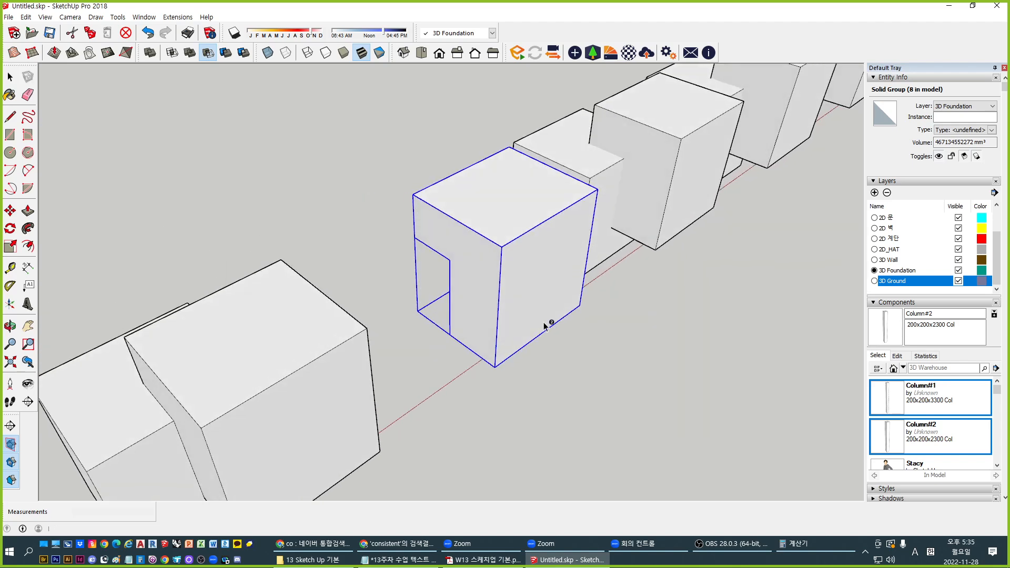
pyautogui.click(429, 276)
# Trim the left box with the overlapping cube, then pan and orbit along the row
pyautogui.click(210, 54)
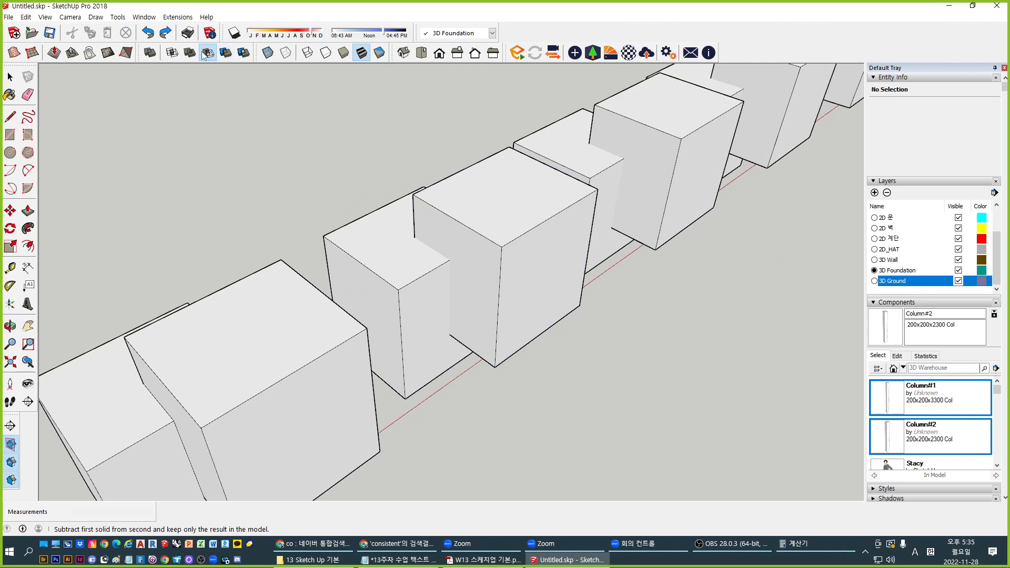
pyautogui.click(494, 229)
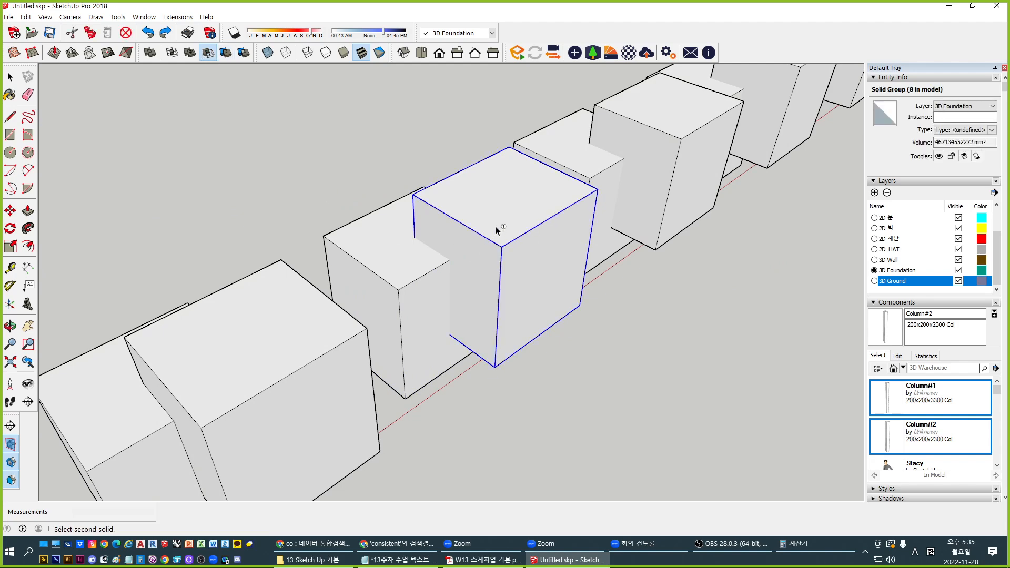
pyautogui.click(418, 291)
pyautogui.scroll(-3, 452, 300)
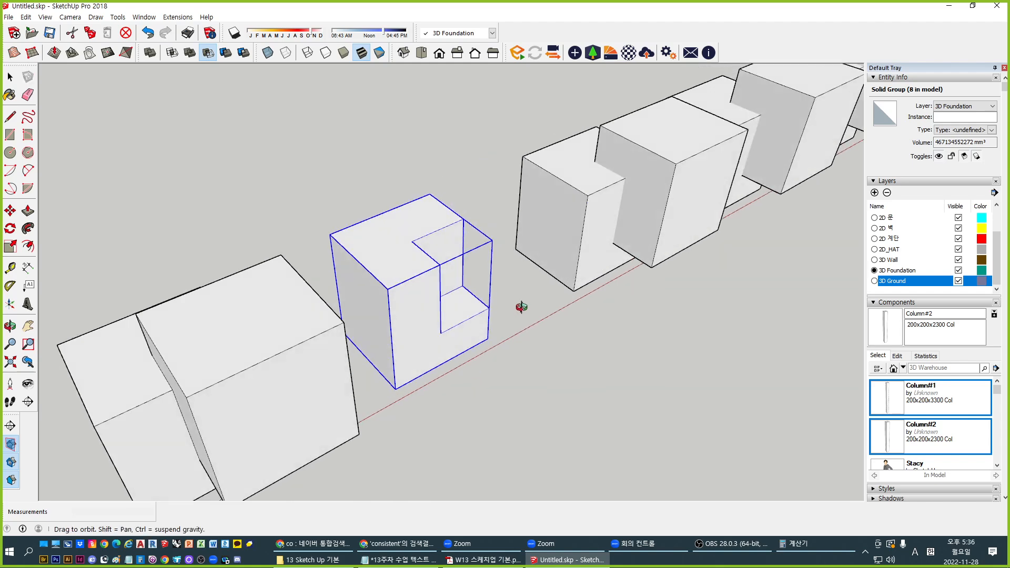
pyautogui.scroll(5, 444, 270)
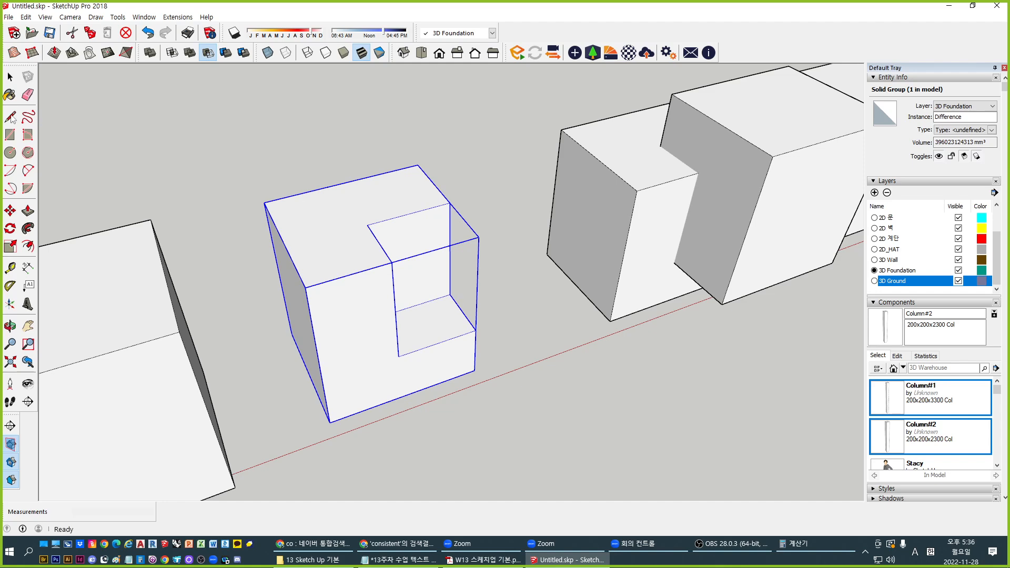
pyautogui.click(10, 77)
pyautogui.keyDown('shift'); pyautogui.moveTo(634, 306); pyautogui.dragTo(417, 352, button='middle'); pyautogui.keyUp('shift')
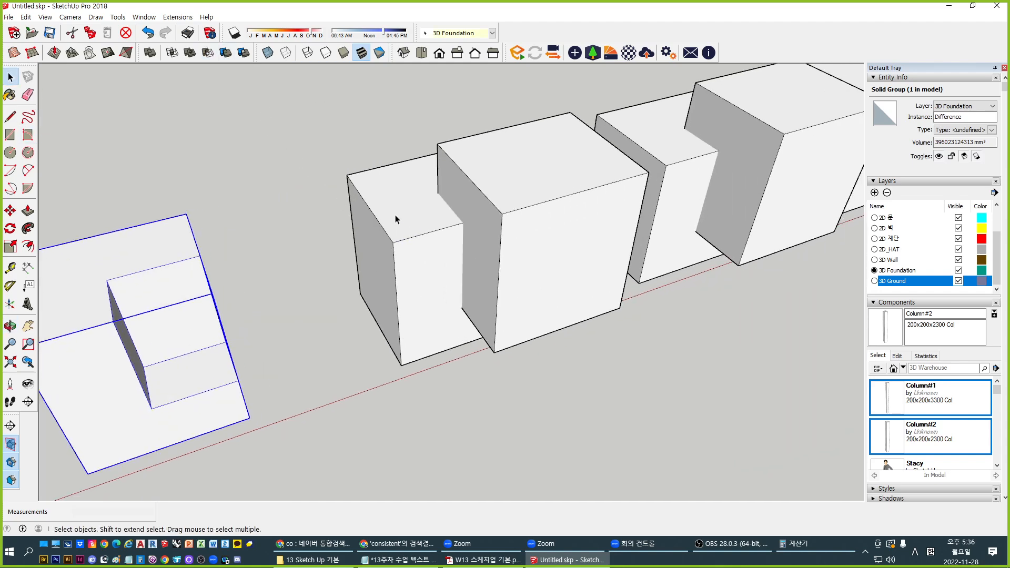
pyautogui.moveTo(394, 218); pyautogui.dragTo(355, 150, button='middle')
# Trim the rear box against the front cube with Solid Tools Trim
pyautogui.click(227, 54)
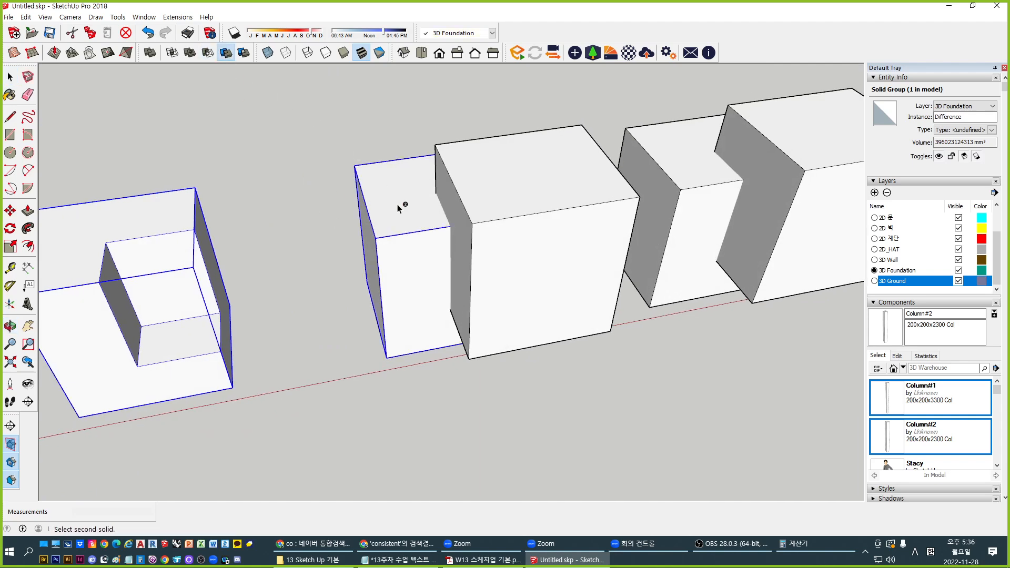
pyautogui.click(401, 207)
pyautogui.moveTo(401, 207); pyautogui.dragTo(516, 201, button='middle')
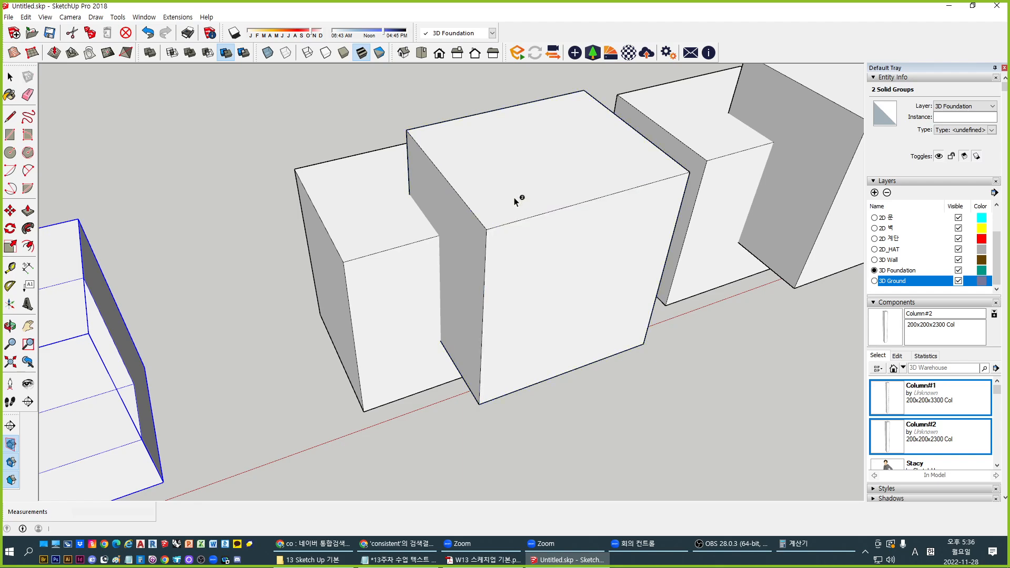
pyautogui.moveTo(408, 271); pyautogui.dragTo(494, 224, button='middle')
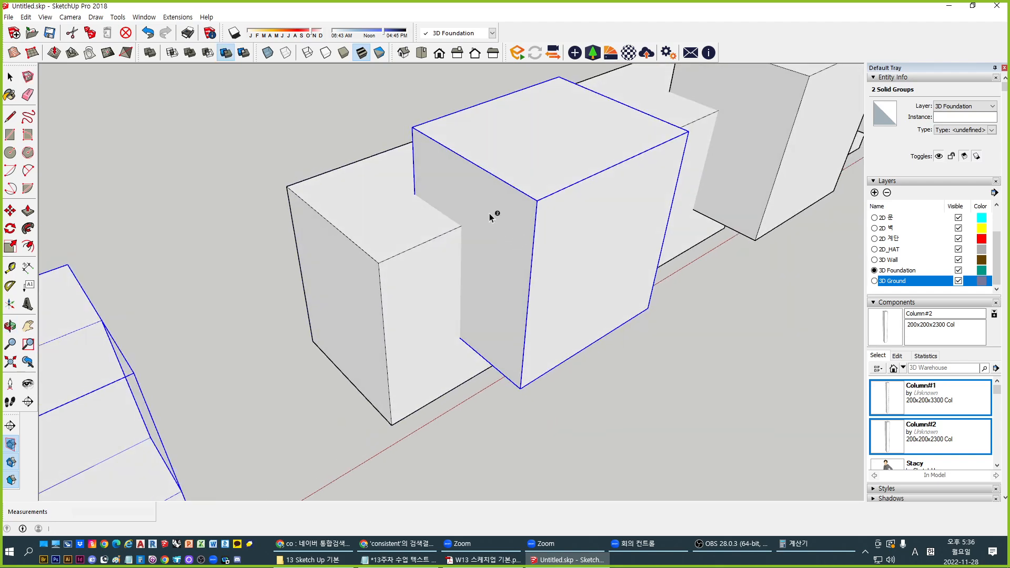
pyautogui.click(492, 215)
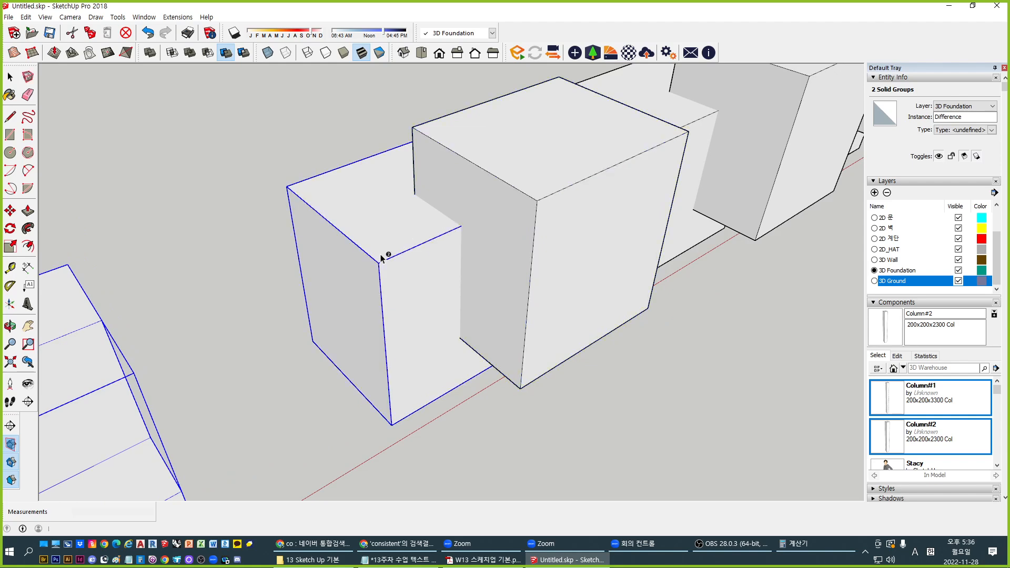
# Pick the left box for another trim, then cancel back to the Select tool
pyautogui.scroll(3, 482, 223)
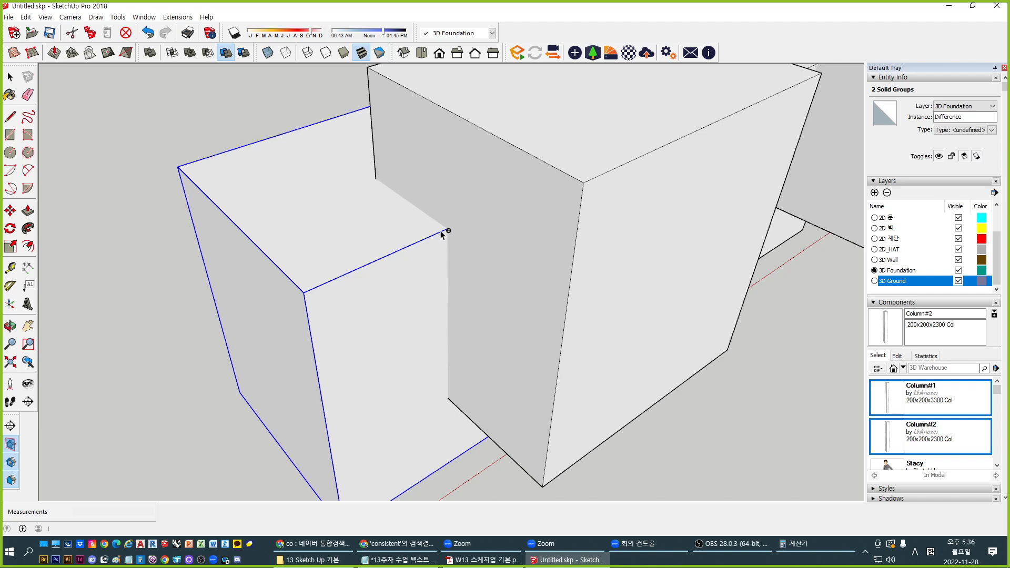
pyautogui.click(442, 226)
pyautogui.scroll(-3, 440, 228)
pyautogui.press('c')
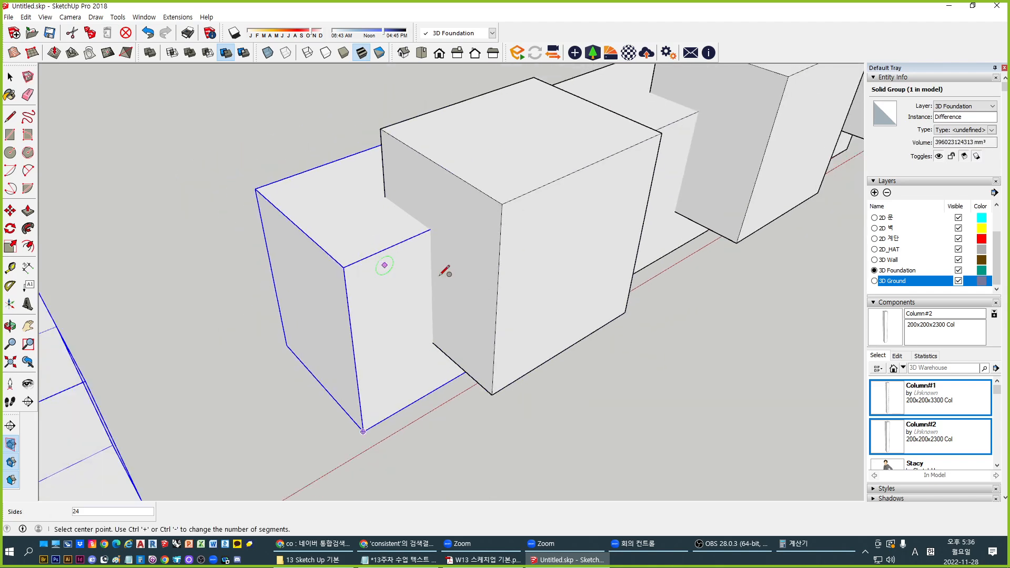
pyautogui.moveTo(441, 274); pyautogui.dragTo(416, 308, button='middle')
pyautogui.click(10, 77)
pyautogui.moveTo(247, 213); pyautogui.dragTo(347, 184, button='middle')
# Select the front cube and rear box together and trim them against each other
pyautogui.click(226, 67)
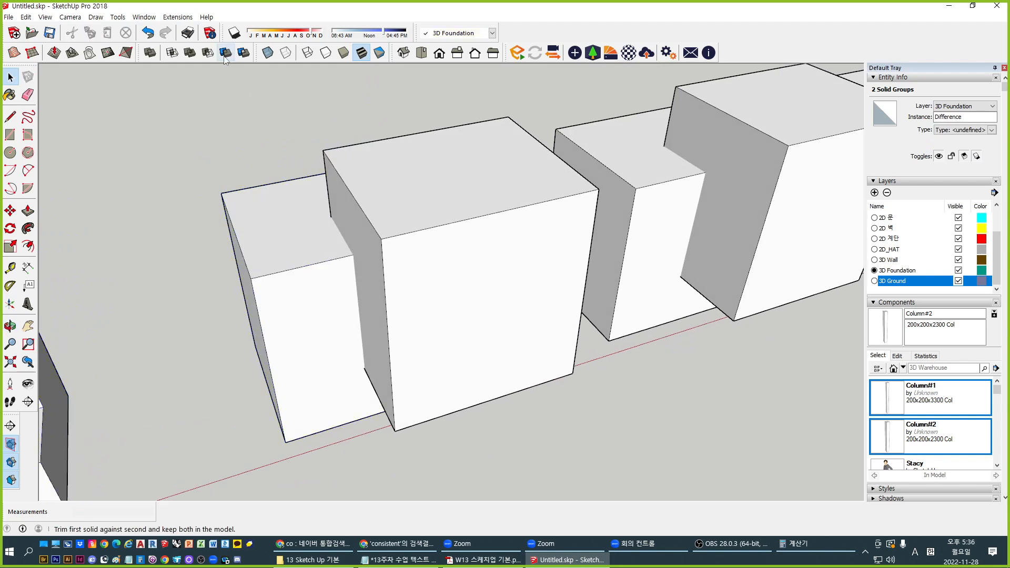
pyautogui.click(403, 218)
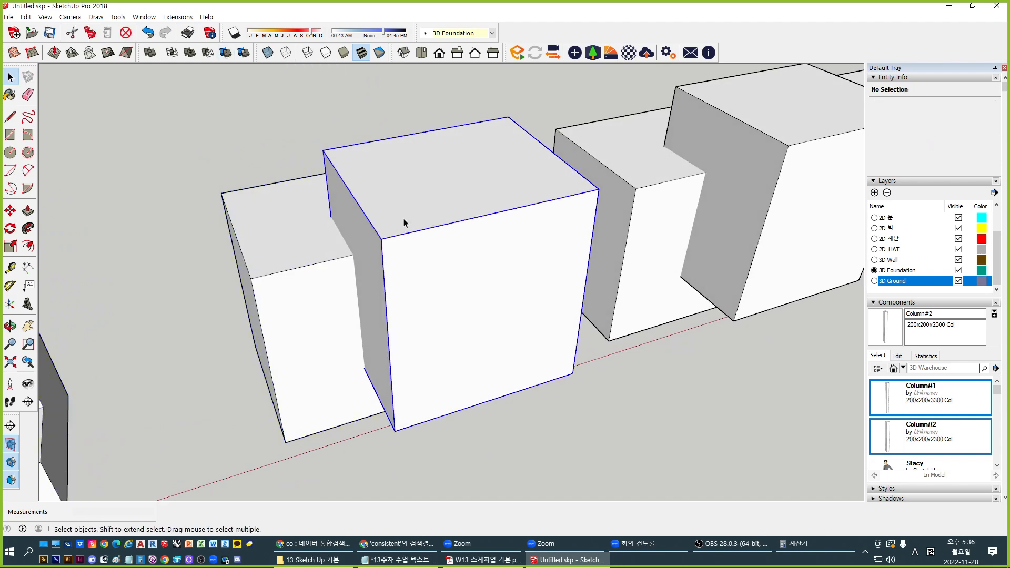
pyautogui.keyDown('shift'); pyautogui.click(250, 190); pyautogui.keyUp('shift')
pyautogui.click(225, 53)
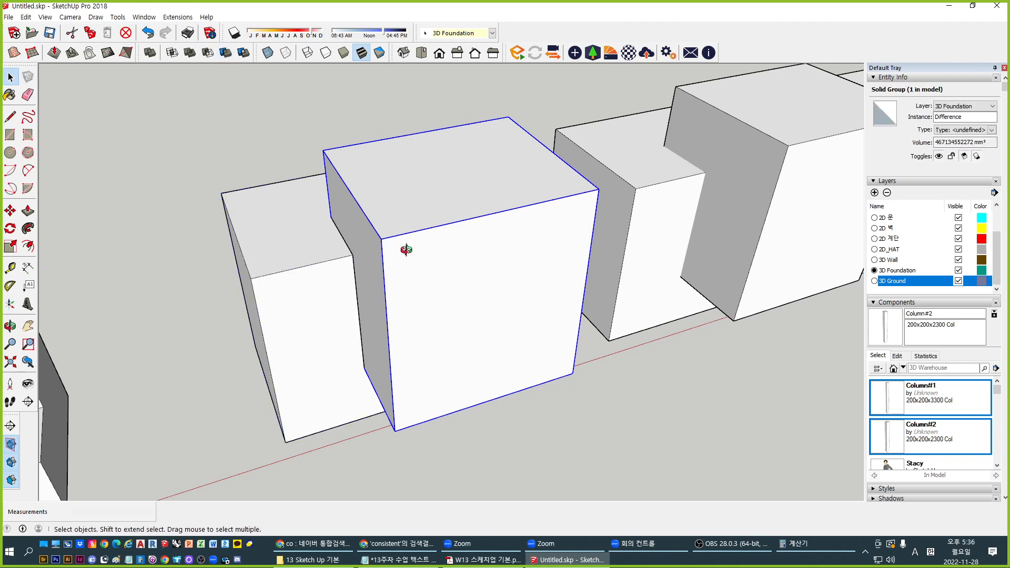
pyautogui.scroll(6, 342, 253)
pyautogui.scroll(-5, 405, 288)
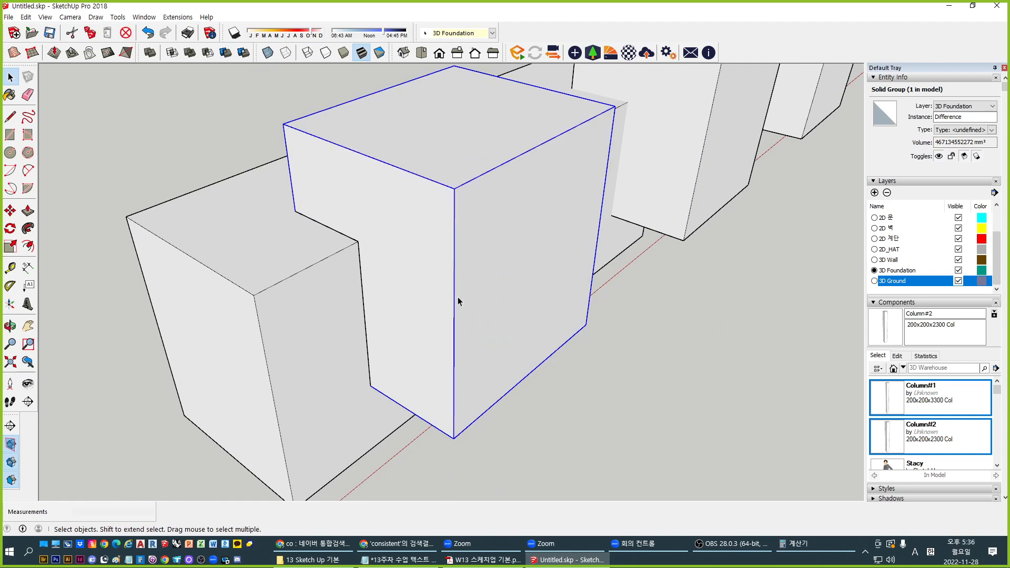
# Delete the big cube to inspect the L-shaped solid, then restore it with Ctrl+Z
pyautogui.moveTo(460, 300); pyautogui.dragTo(118, 345, button='middle')
pyautogui.click(156, 398)
pyautogui.click(169, 409)
pyautogui.moveTo(169, 408); pyautogui.dragTo(326, 327, button='middle')
pyautogui.moveTo(404, 293); pyautogui.dragTo(305, 326, button='middle')
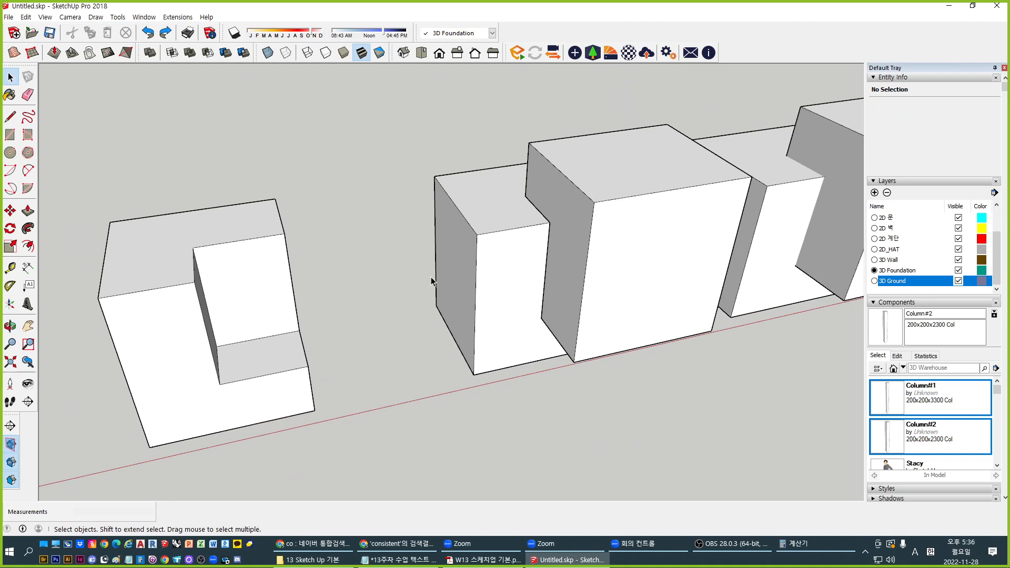
pyautogui.keyDown('shift'); pyautogui.moveTo(587, 303); pyautogui.dragTo(462, 333, button='middle'); pyautogui.keyUp('shift')
pyautogui.click(535, 279)
pyautogui.press('Delete')
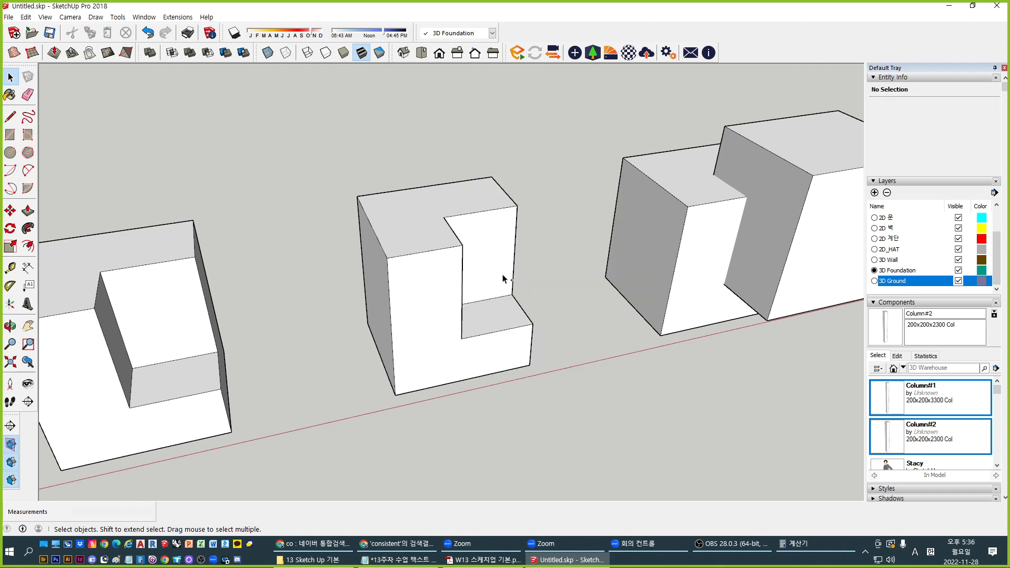
pyautogui.hotkey('ctrl', 'z')
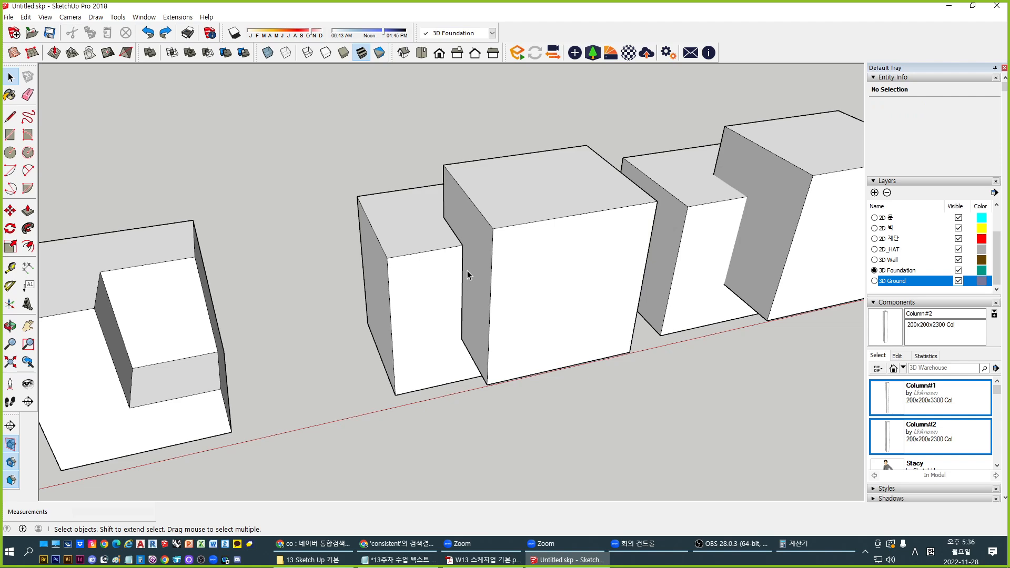
# Trim the next pair, using the big cube as the trimming solid
pyautogui.moveTo(459, 311); pyautogui.dragTo(582, 430, button='middle')
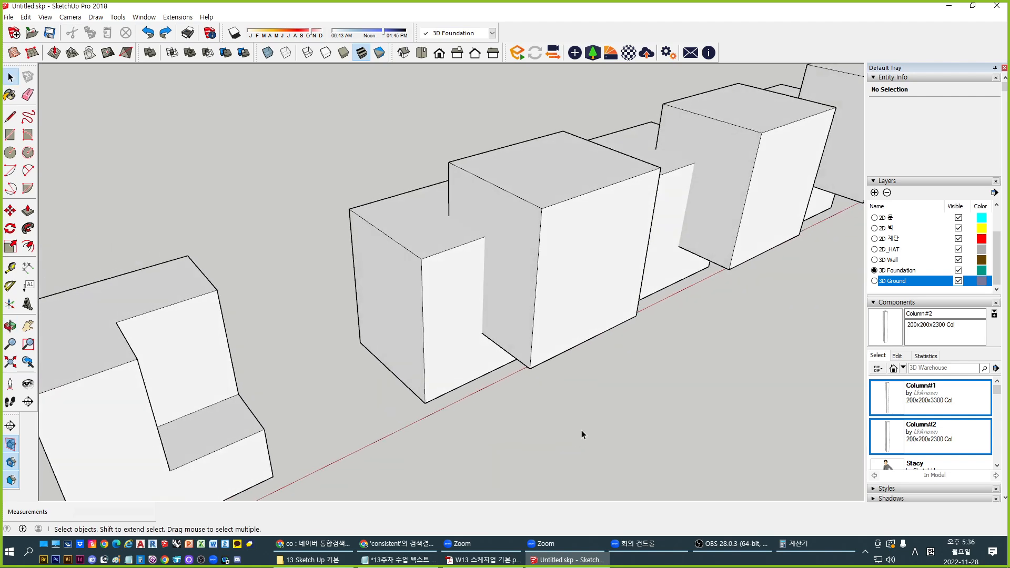
pyautogui.keyDown('shift'); pyautogui.moveTo(327, 89); pyautogui.dragTo(278, 119, button='middle'); pyautogui.keyUp('shift')
pyautogui.scroll(2, 278, 119)
pyautogui.click(225, 52)
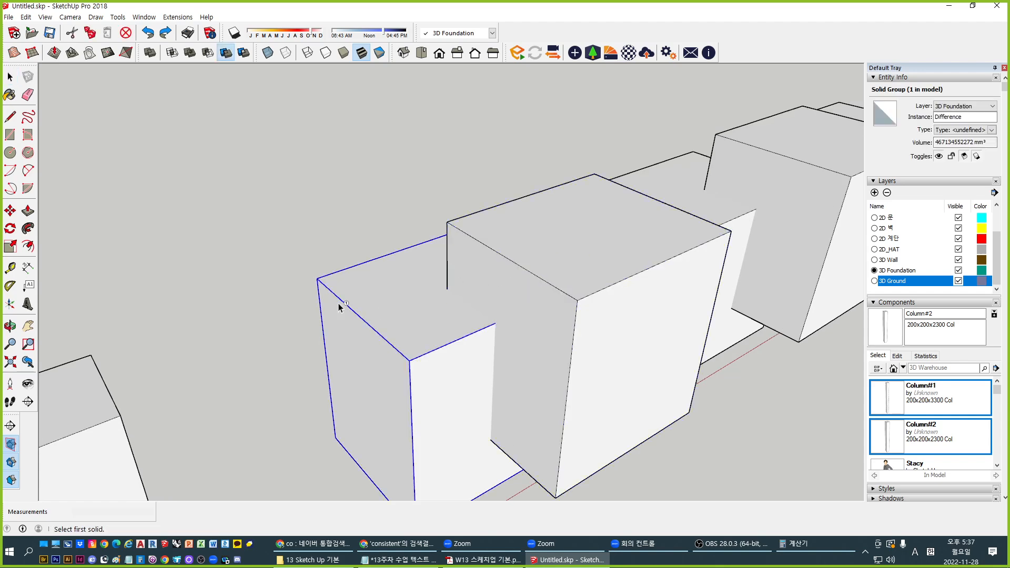
pyautogui.moveTo(403, 304); pyautogui.dragTo(443, 251, button='middle')
pyautogui.scroll(-2, 445, 253)
pyautogui.keyDown('shift'); pyautogui.moveTo(124, 378); pyautogui.dragTo(184, 363, button='middle'); pyautogui.keyUp('shift')
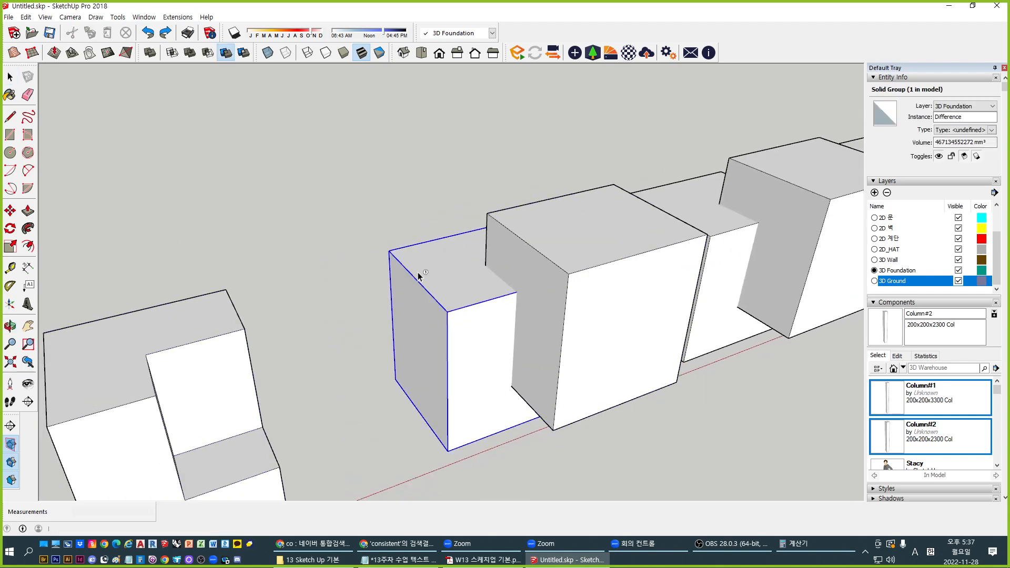
pyautogui.click(530, 245)
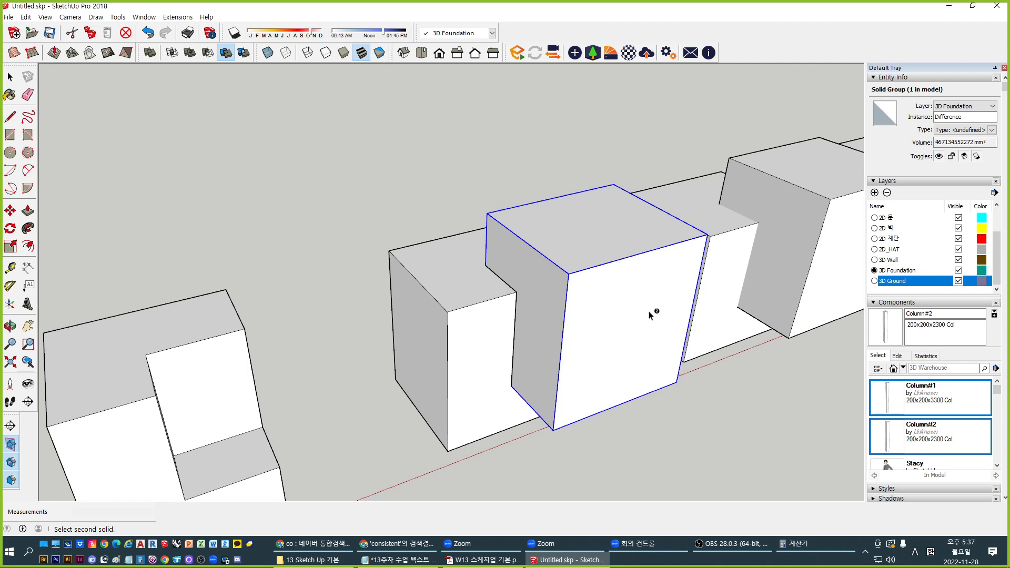
pyautogui.press('space')
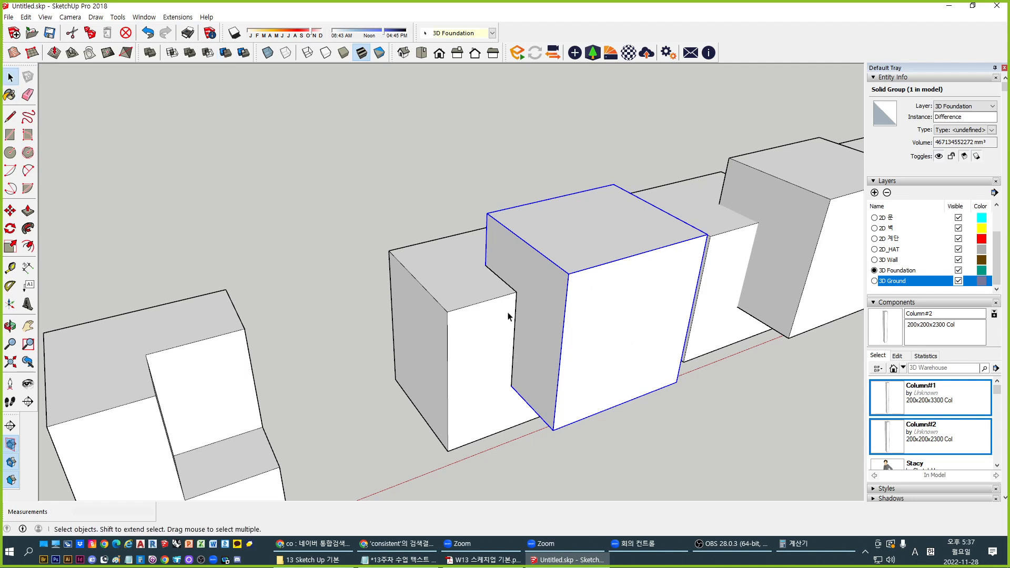
# Delete the large cube to inspect the notched solid, then bring it back
pyautogui.click(473, 408)
pyautogui.click(606, 271)
pyautogui.press('Delete')
pyautogui.moveTo(577, 287); pyautogui.dragTo(537, 306, button='middle')
pyautogui.hotkey('ctrl', 'z')
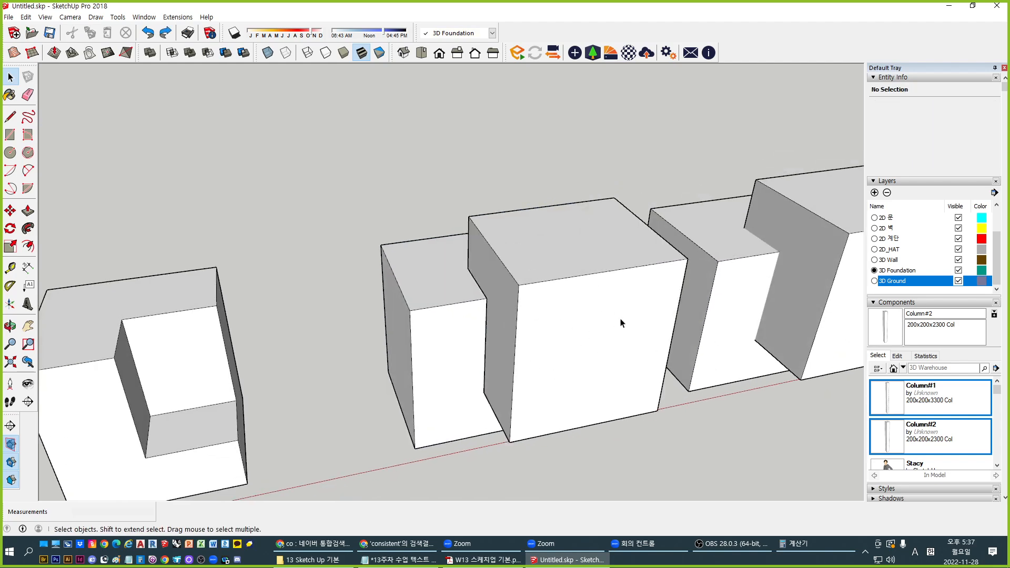
pyautogui.moveTo(648, 329); pyautogui.dragTo(466, 368, button='middle')
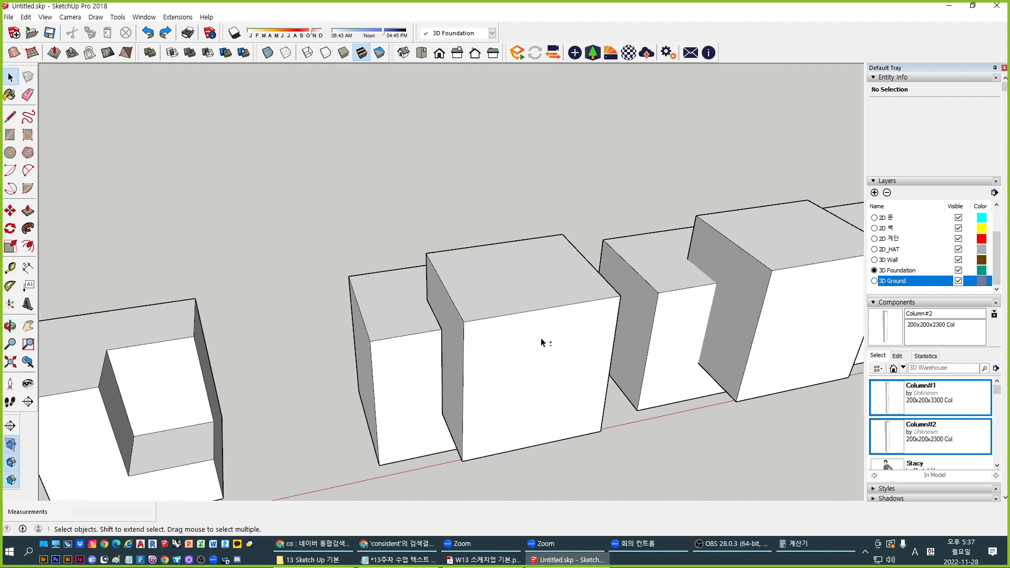
pyautogui.keyDown('shift'); pyautogui.moveTo(542, 342); pyautogui.dragTo(461, 314, button='middle'); pyautogui.keyUp('shift')
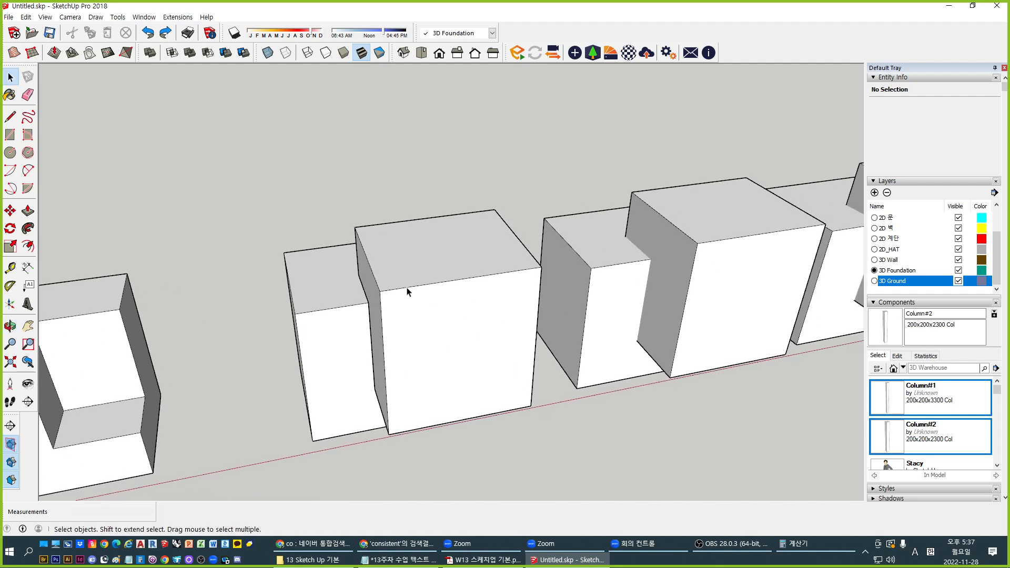
pyautogui.moveTo(500, 322); pyautogui.dragTo(481, 311, button='middle')
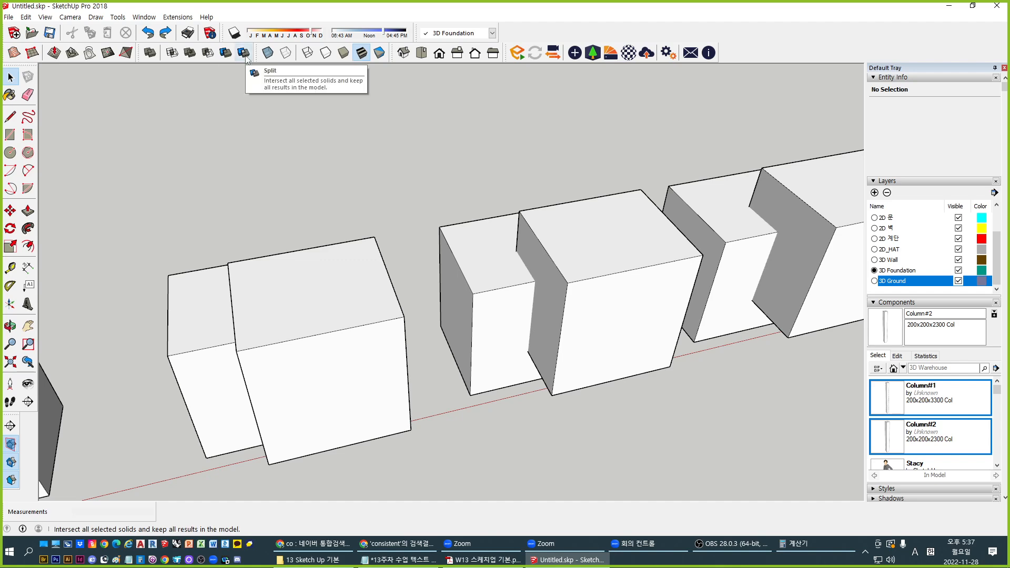
# Split the selected boxes and the larger middle box into their overlapping parts
pyautogui.moveTo(421, 316); pyautogui.dragTo(465, 318, button='middle')
pyautogui.keyDown('shift'); pyautogui.click(529, 274); pyautogui.keyUp('shift')
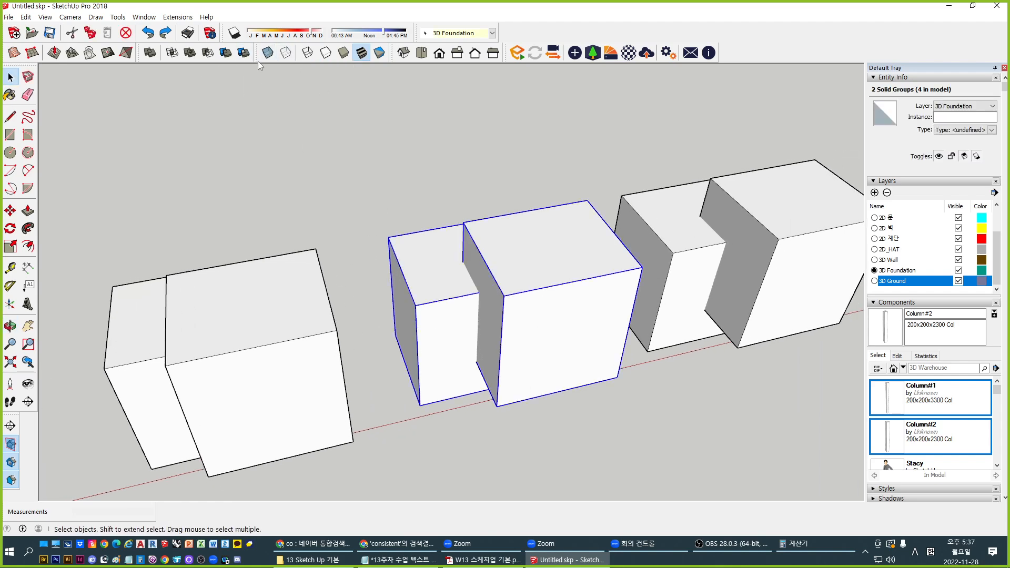
pyautogui.click(243, 53)
pyautogui.moveTo(489, 284); pyautogui.dragTo(569, 300, button='middle')
# Delete the large middle box and overlap pieces to inspect the split, then undo twice
pyautogui.click(564, 295)
pyautogui.press('Delete')
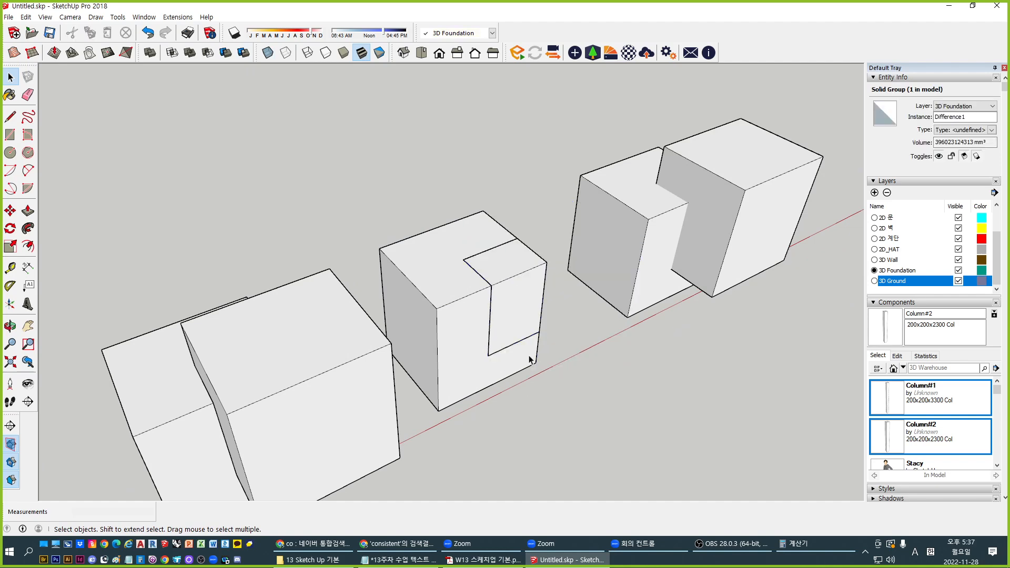
pyautogui.click(503, 304)
pyautogui.press('Delete')
pyautogui.click(444, 351)
pyautogui.press('Delete')
pyautogui.hotkey('ctrl', 'z')
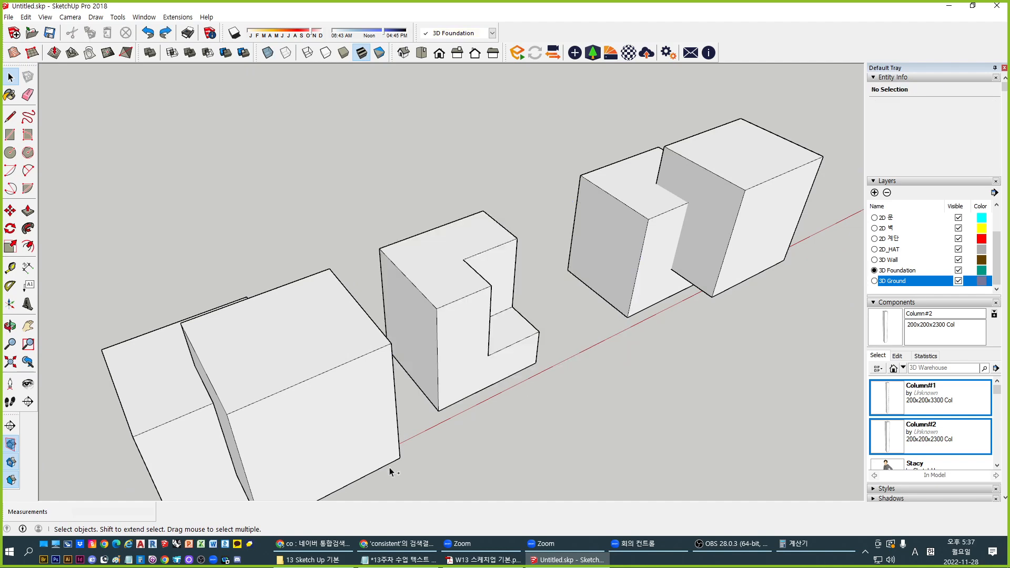
pyautogui.hotkey('ctrl', 'z')
pyautogui.hotkey('ctrl', 'z')
# Delete the far box and select the small and notched boxes beside it
pyautogui.click(758, 247)
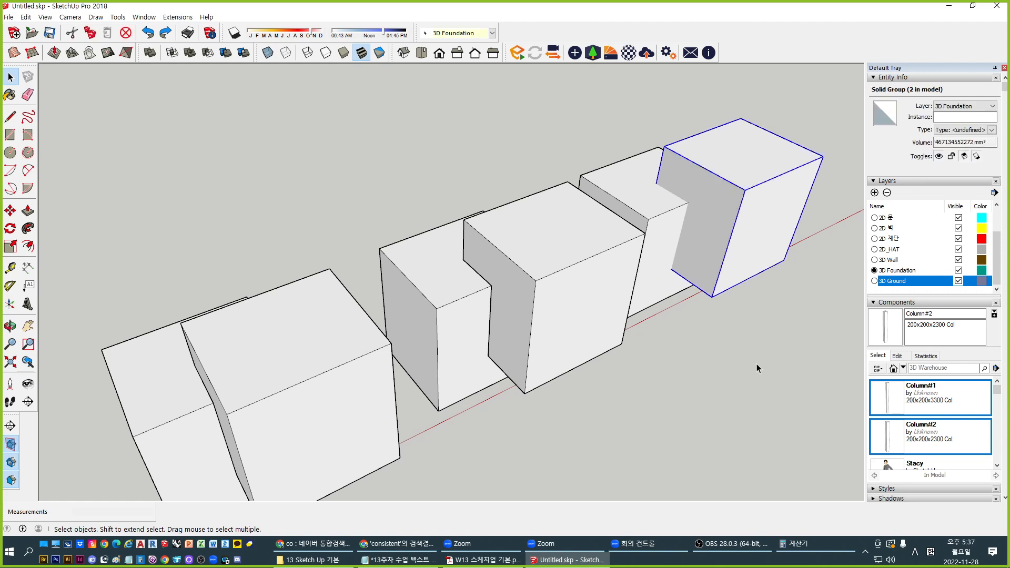
pyautogui.press('Delete')
pyautogui.click(662, 279)
pyautogui.press('Delete')
pyautogui.moveTo(578, 375); pyautogui.dragTo(536, 353, button='middle')
pyautogui.scroll(3, 535, 342)
pyautogui.click(476, 266)
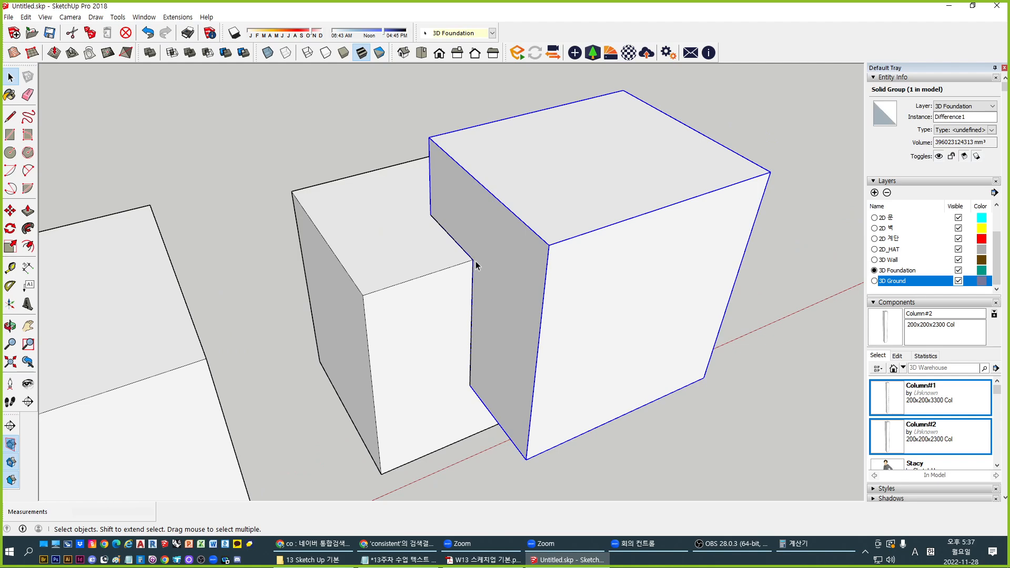
pyautogui.click(465, 265)
pyautogui.click(509, 275)
# Undo the subtraction back to the original big box, then orbit out along the row
pyautogui.hotkey('ctrl', 'z')
pyautogui.hotkey('ctrl', 'z')
pyautogui.hotkey('ctrl', 'z')
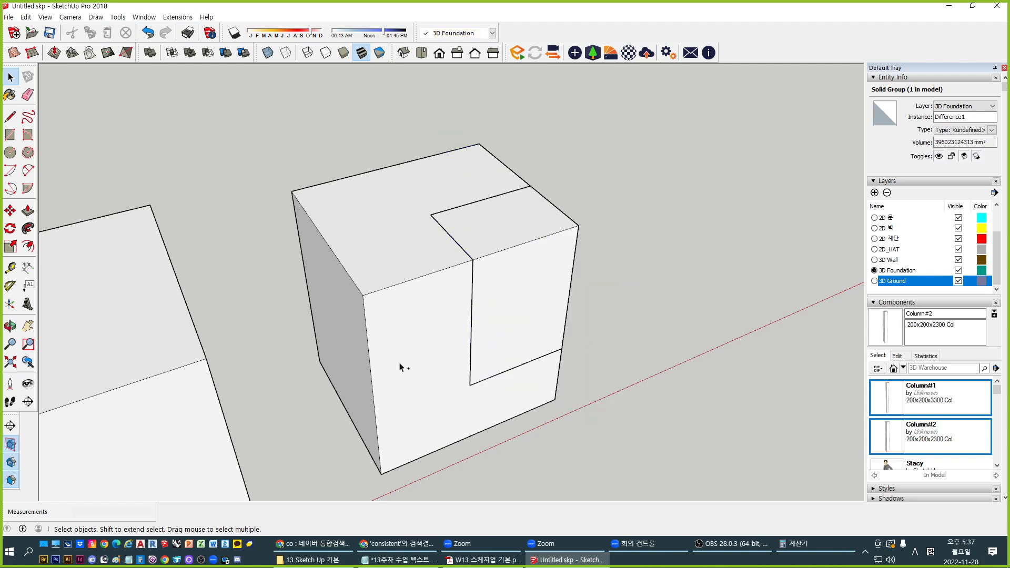
pyautogui.hotkey('ctrl', 'z')
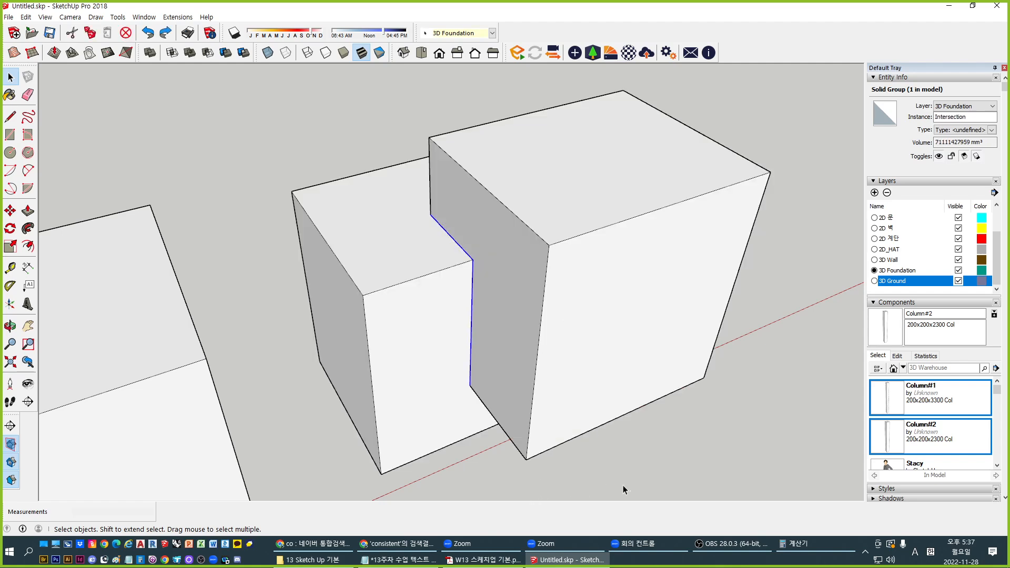
pyautogui.moveTo(584, 378); pyautogui.dragTo(492, 263, button='middle')
pyautogui.click(278, 374)
pyautogui.scroll(-3, 472, 305)
pyautogui.moveTo(469, 329); pyautogui.dragTo(596, 419, button='middle')
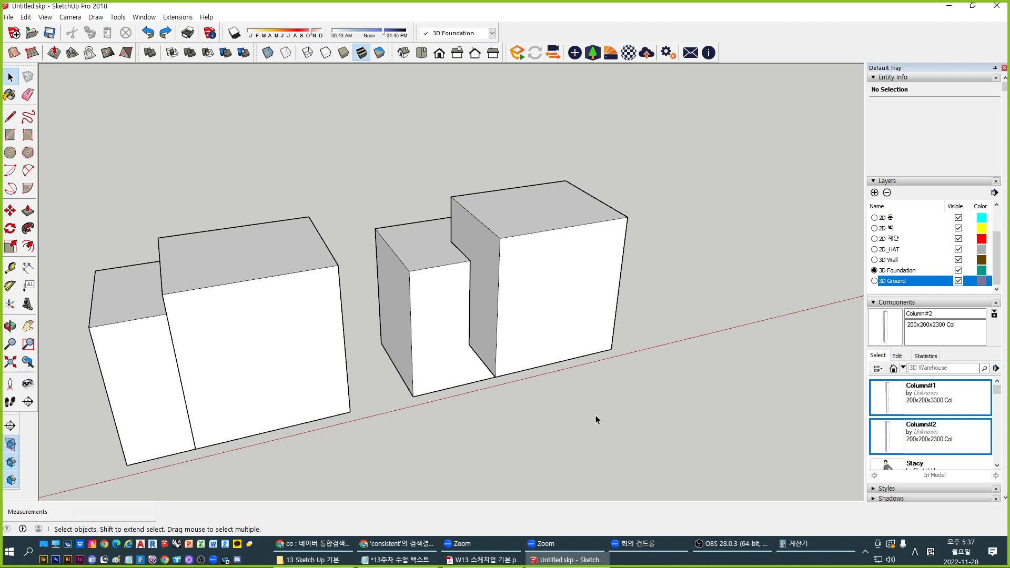
pyautogui.scroll(-3, 609, 239)
pyautogui.moveTo(477, 324); pyautogui.dragTo(558, 252, button='middle')
pyautogui.keyDown('shift'); pyautogui.moveTo(557, 252); pyautogui.dragTo(513, 226, button='middle'); pyautogui.keyUp('shift')
pyautogui.scroll(-6, 444, 272)
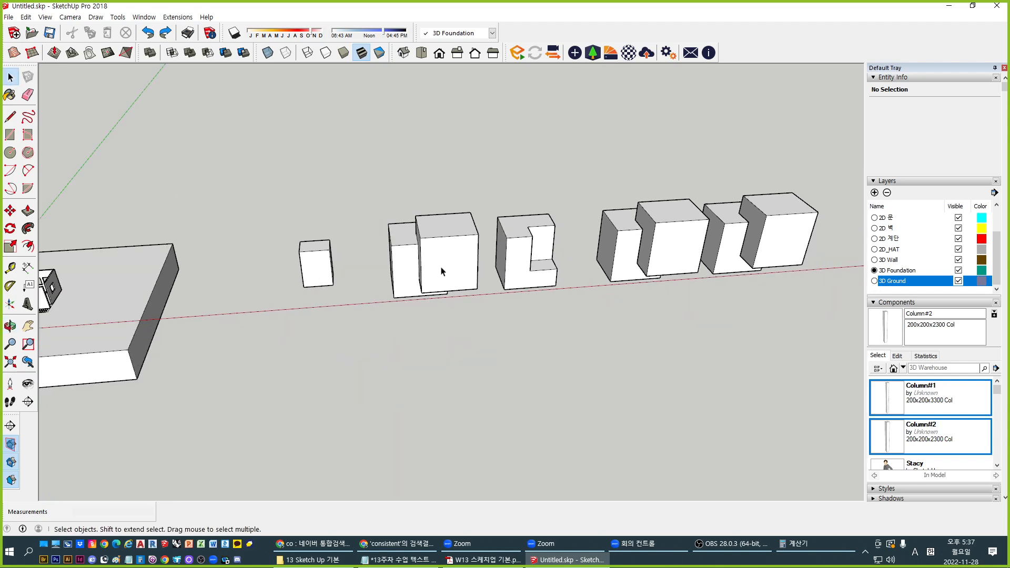
pyautogui.keyDown('shift'); pyautogui.moveTo(229, 299); pyautogui.dragTo(462, 328, button='middle'); pyautogui.keyUp('shift')
# Zoom to the house and select the 3D Ground group to check its Entity Info, then deselect it
pyautogui.scroll(10, 462, 328)
pyautogui.click(465, 307)
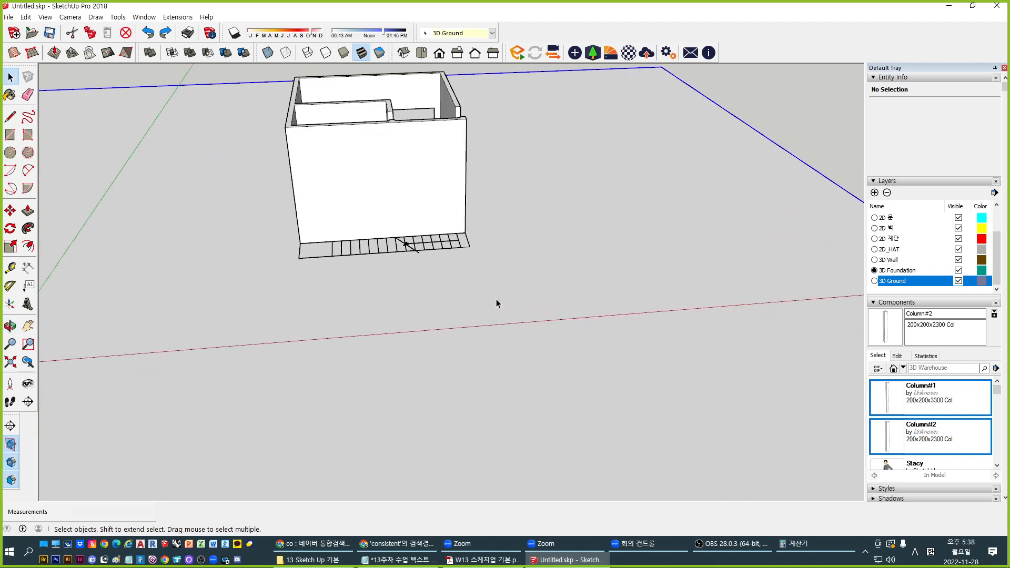
pyautogui.scroll(5, 497, 303)
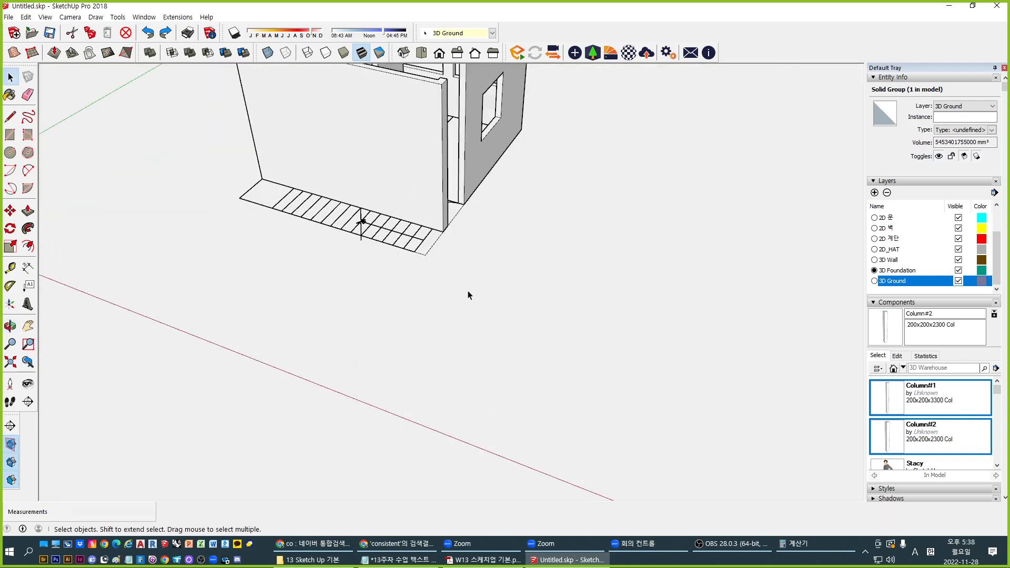
pyautogui.click(499, 292)
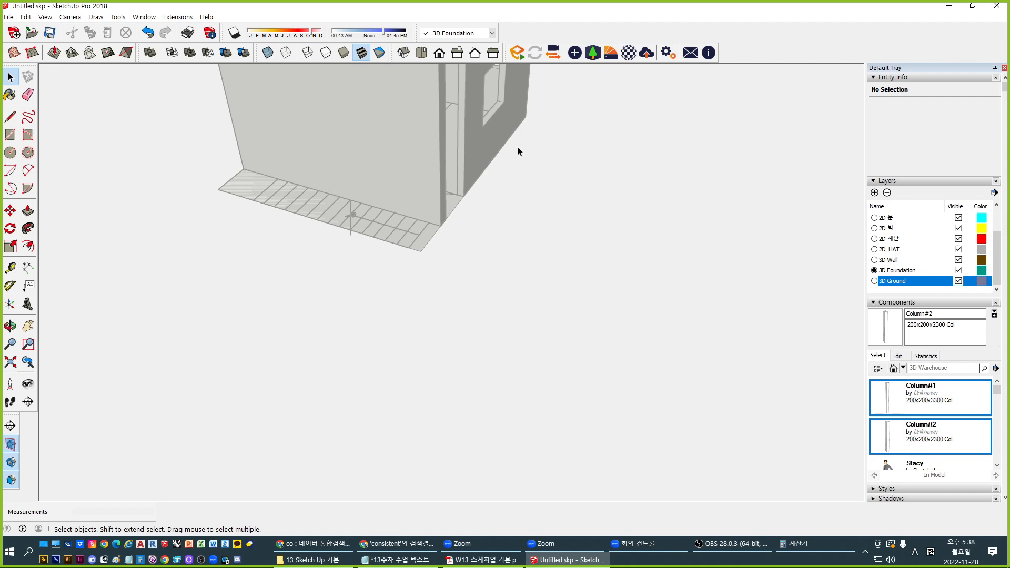
pyautogui.scroll(-5, 499, 259)
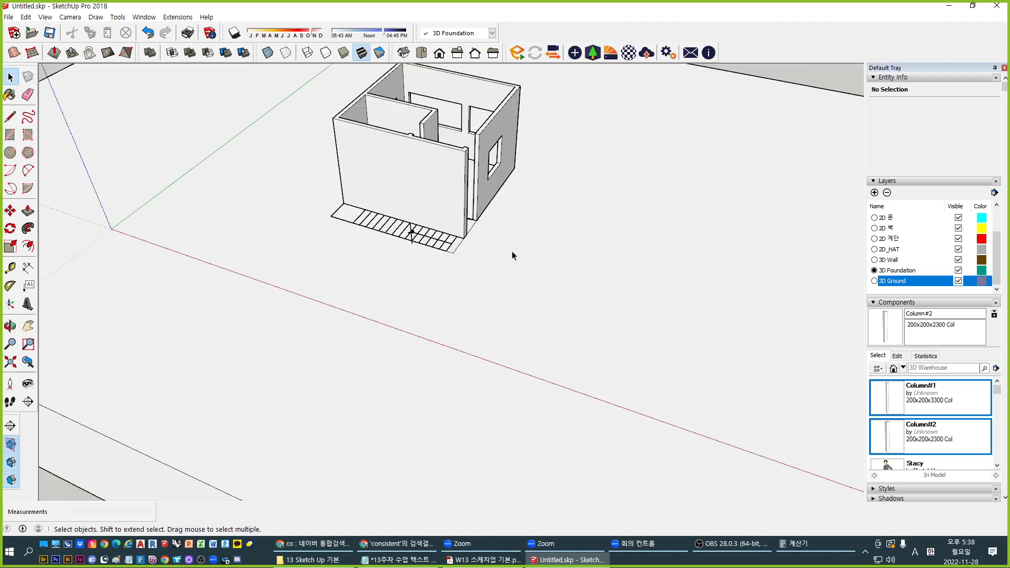
pyautogui.scroll(3, 498, 253)
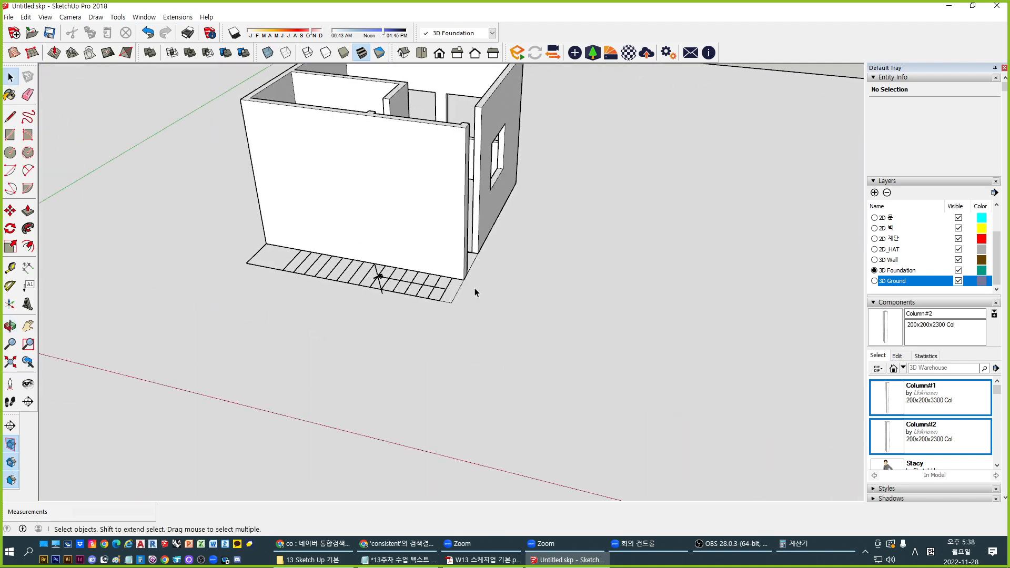
pyautogui.click(654, 375)
pyautogui.scroll(-3, 650, 316)
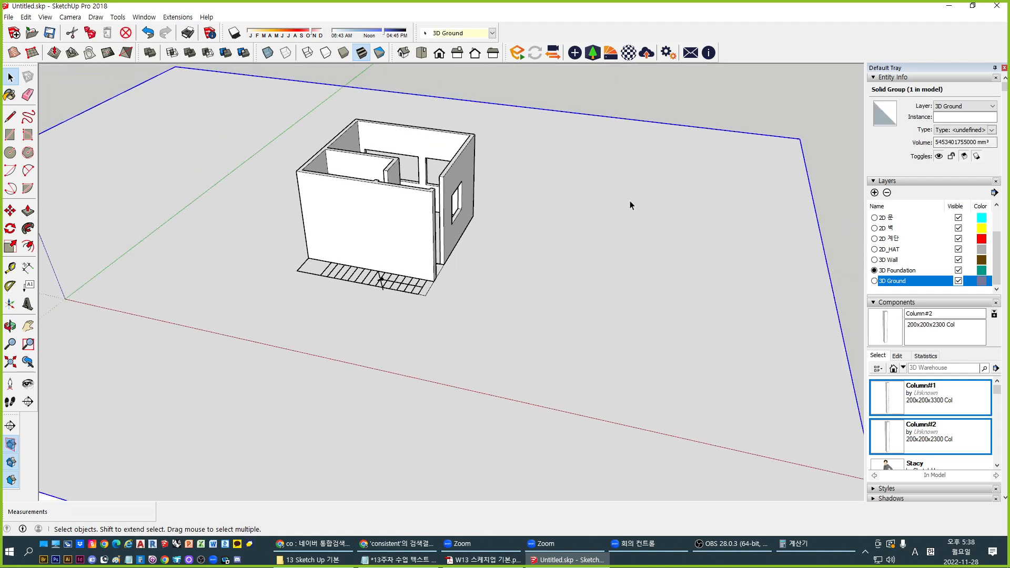
pyautogui.click(636, 87)
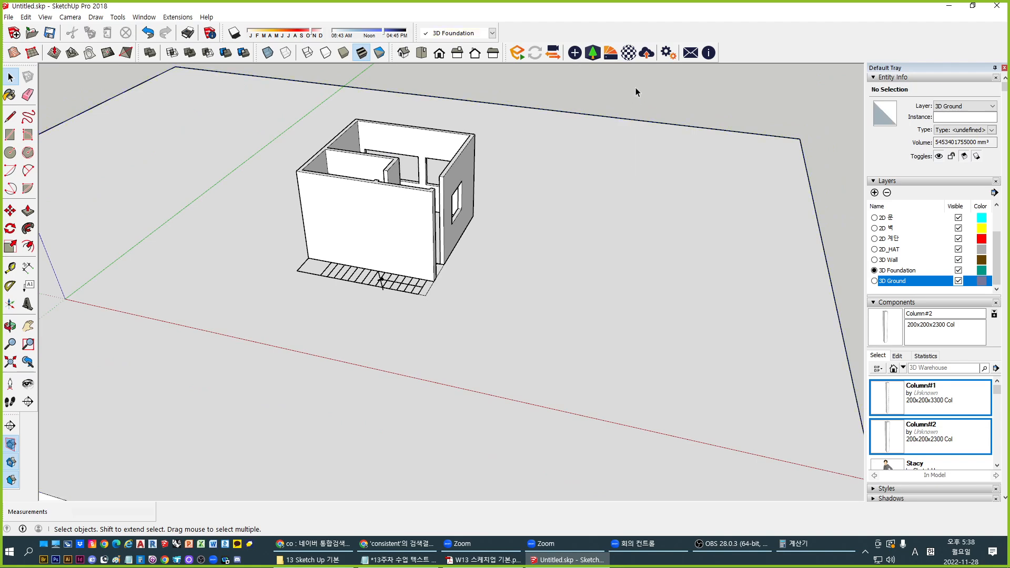
# Trim the 3D Ground block using the house foundation as the cutting solid
pyautogui.click(227, 54)
pyautogui.click(363, 240)
pyautogui.scroll(6, 431, 281)
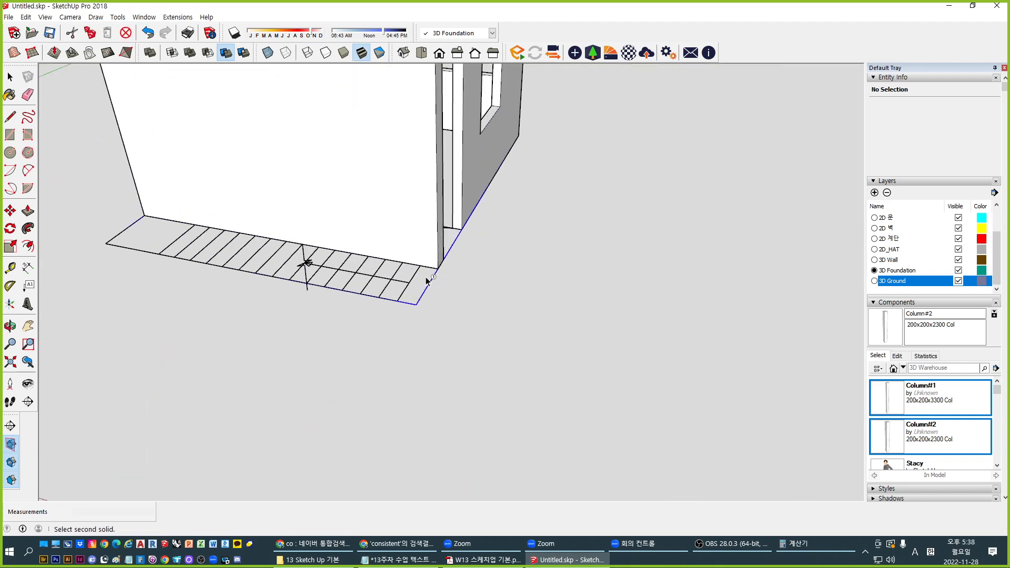
pyautogui.click(525, 324)
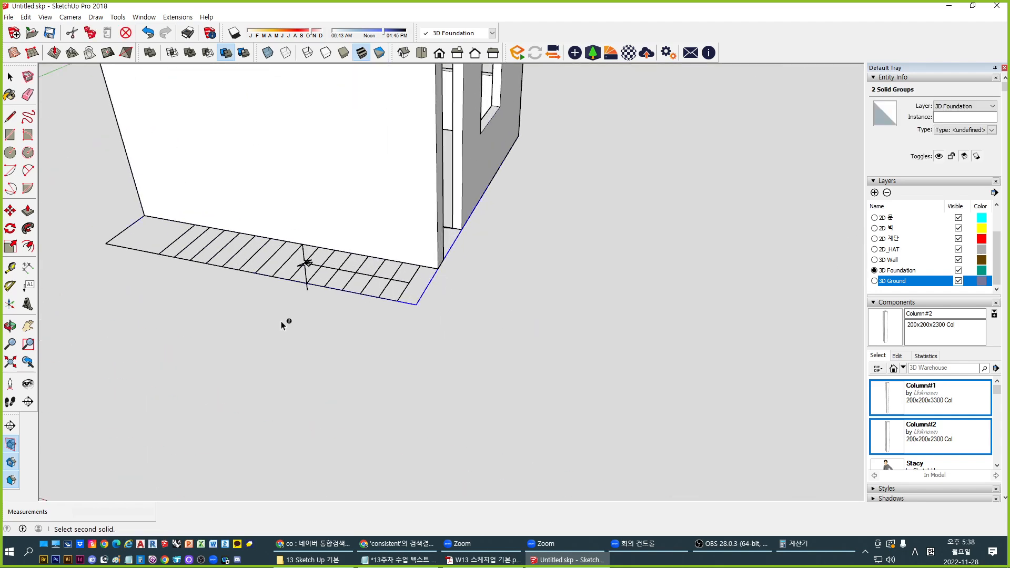
pyautogui.scroll(-6, 281, 321)
pyautogui.click(10, 77)
# Delete the wall group to expose the floor plan
pyautogui.scroll(5, 294, 304)
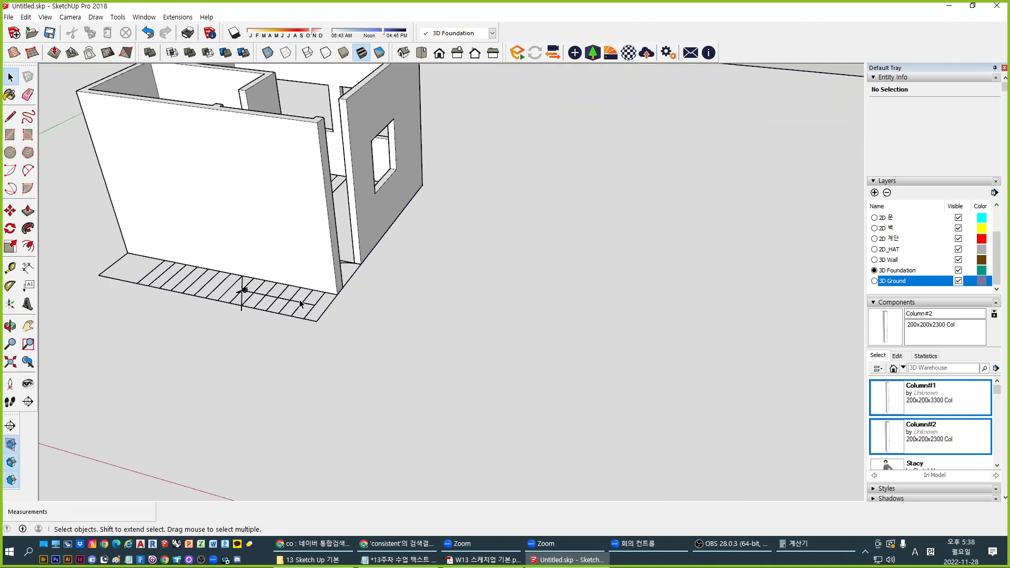
pyautogui.click(293, 302)
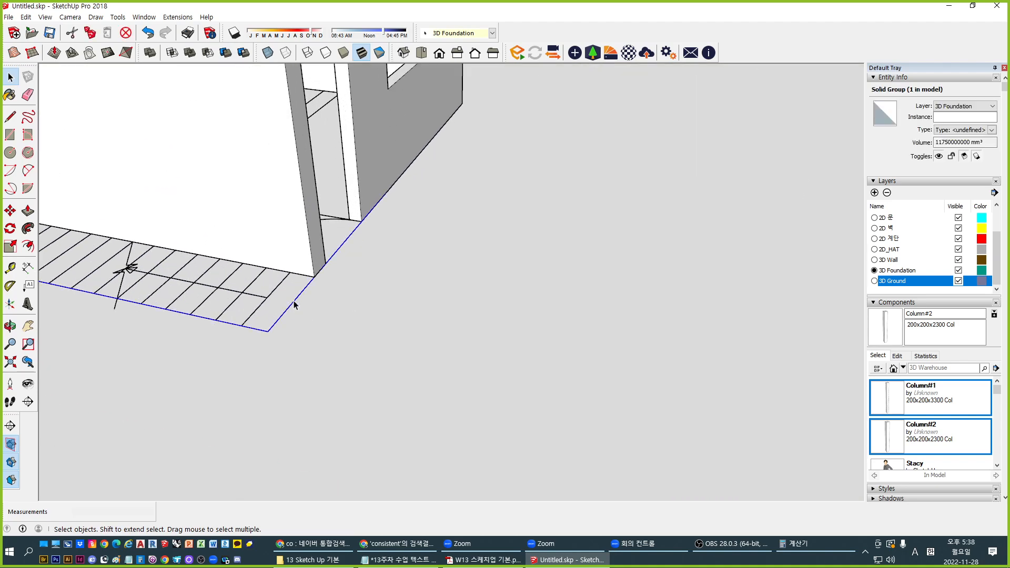
pyautogui.scroll(-4, 294, 304)
pyautogui.moveTo(287, 243); pyautogui.dragTo(439, 180, button='middle')
pyautogui.press('space')
pyautogui.moveTo(440, 174); pyautogui.dragTo(108, 92)
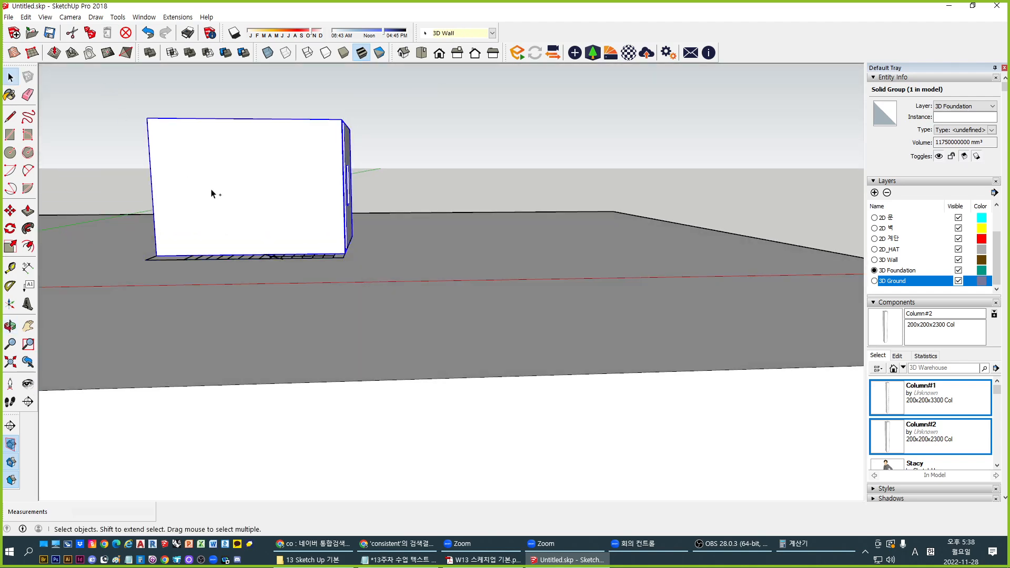
pyautogui.press('Delete')
# Delete the foundation slab and floor-plan linework to reveal the recess in the ground
pyautogui.moveTo(325, 241); pyautogui.dragTo(297, 264, button='middle')
pyautogui.scroll(2, 297, 264)
pyautogui.click(332, 289)
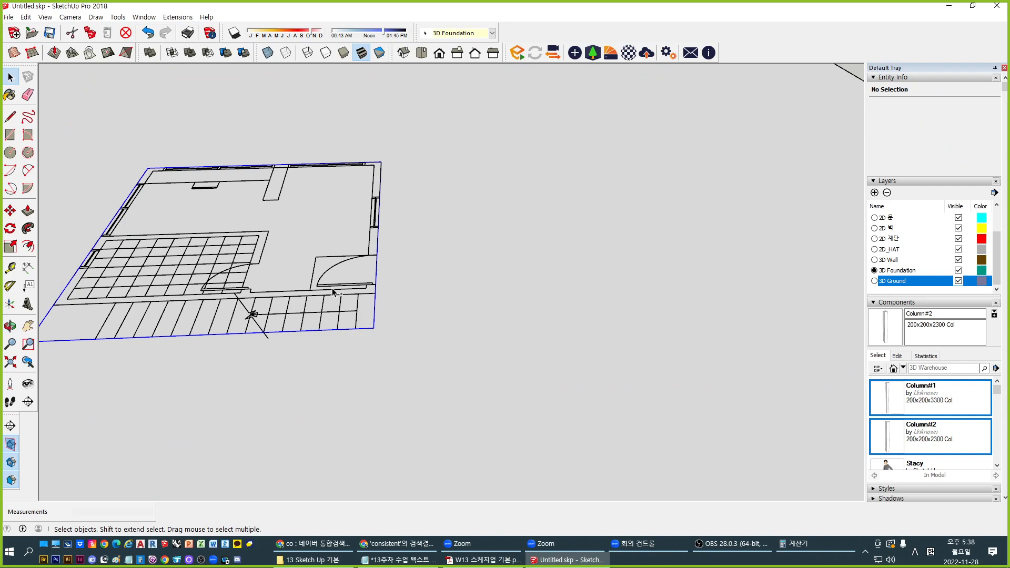
pyautogui.press('Delete')
pyautogui.moveTo(332, 291); pyautogui.dragTo(564, 247, button='middle')
pyautogui.scroll(3, 453, 319)
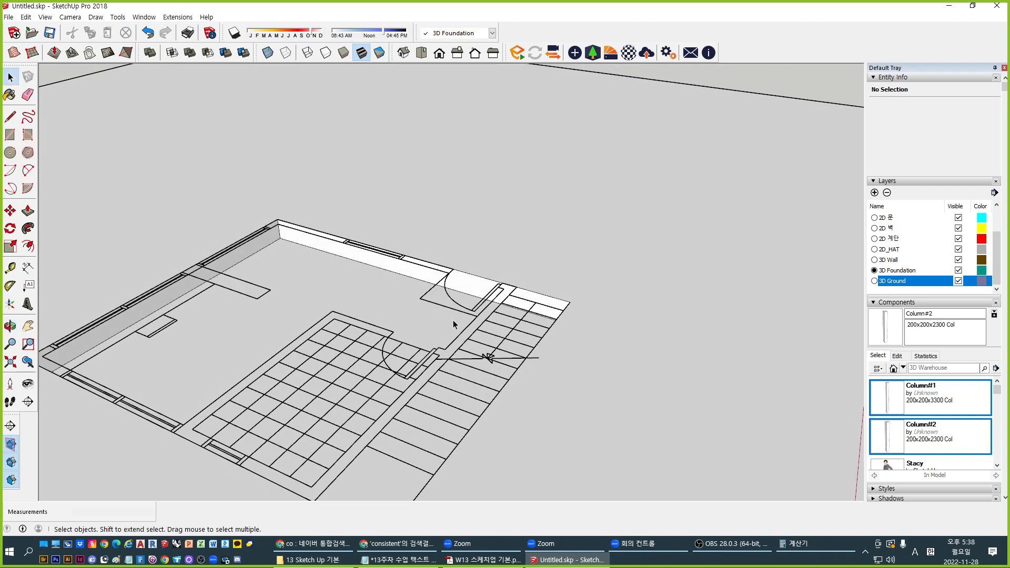
pyautogui.click(457, 311)
pyautogui.press('Delete')
pyautogui.moveTo(492, 299); pyautogui.dragTo(525, 310, button='middle')
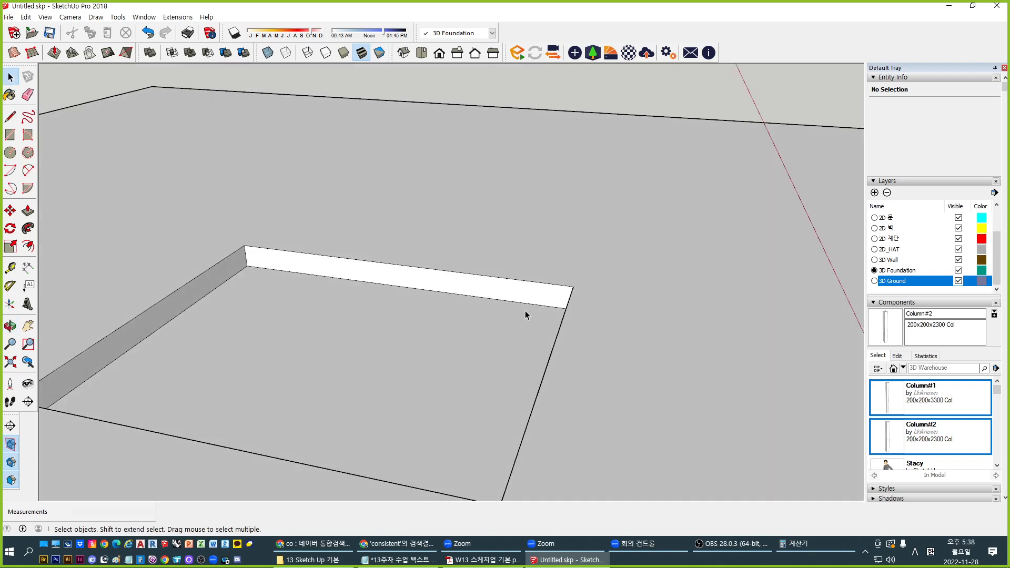
# Undo and redo the deletions to compare the recess with the linework
pyautogui.hotkey('ctrl', 'z')
pyautogui.click(370, 280)
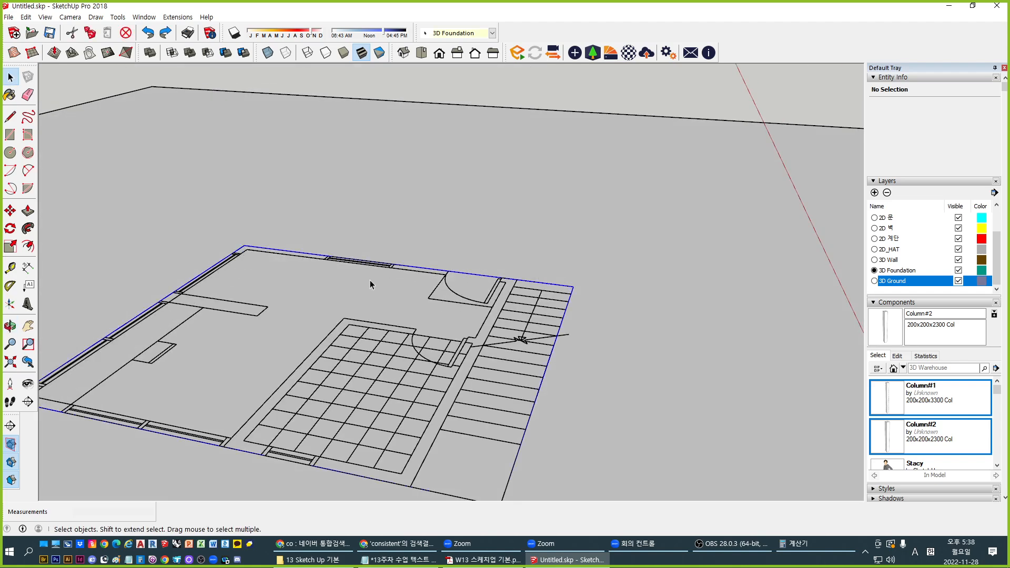
pyautogui.hotkey('ctrl', 'y')
pyautogui.moveTo(673, 419); pyautogui.dragTo(551, 449, button='middle')
pyautogui.press('space')
pyautogui.hotkey('ctrl', 'z')
pyautogui.scroll(-5, 475, 314)
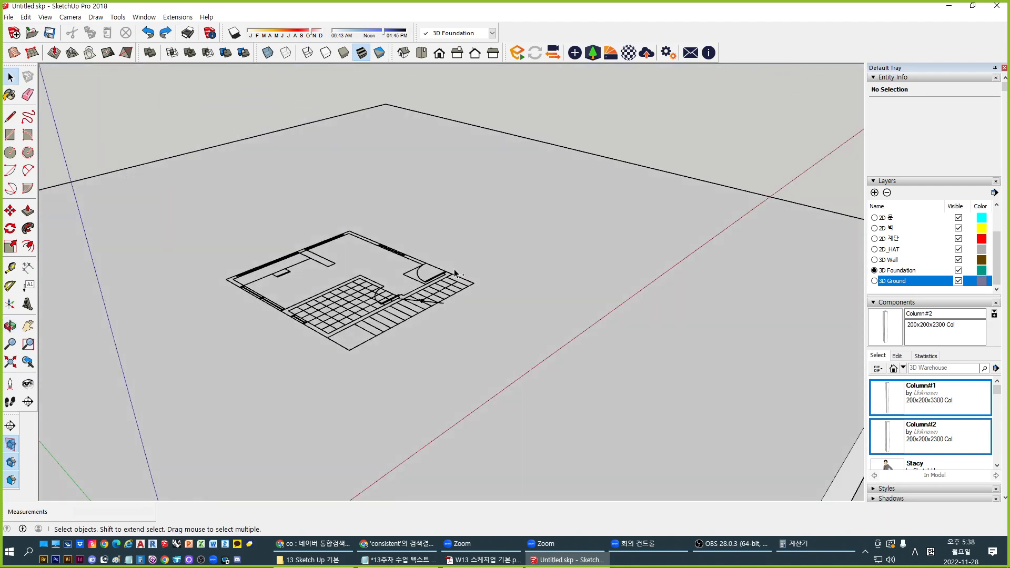
pyautogui.hotkey('ctrl', 'y')
pyautogui.moveTo(455, 273); pyautogui.dragTo(372, 295, button='middle')
pyautogui.moveTo(441, 294); pyautogui.dragTo(431, 325, button='middle')
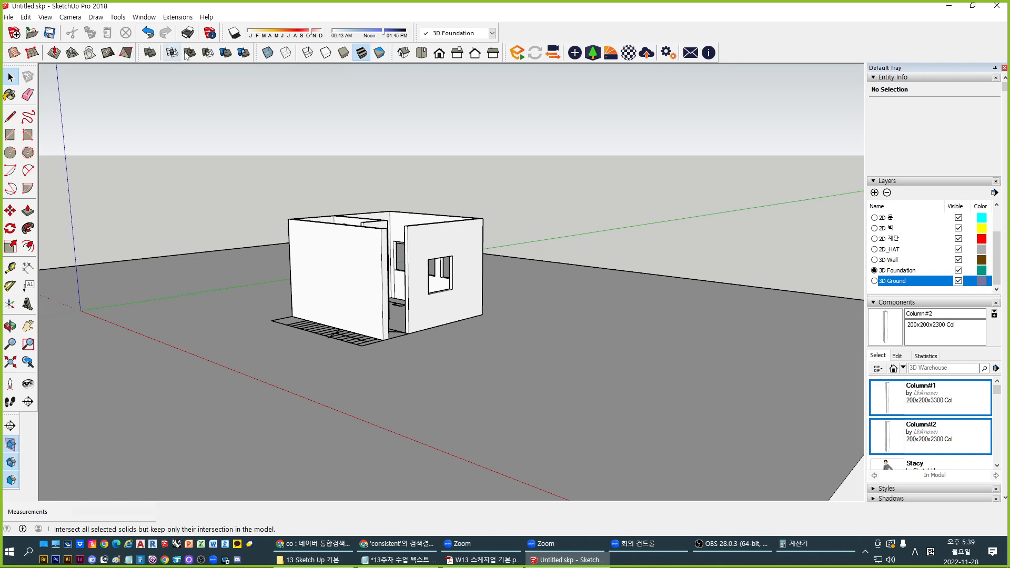
pyautogui.moveTo(403, 321); pyautogui.dragTo(420, 386, button='middle')
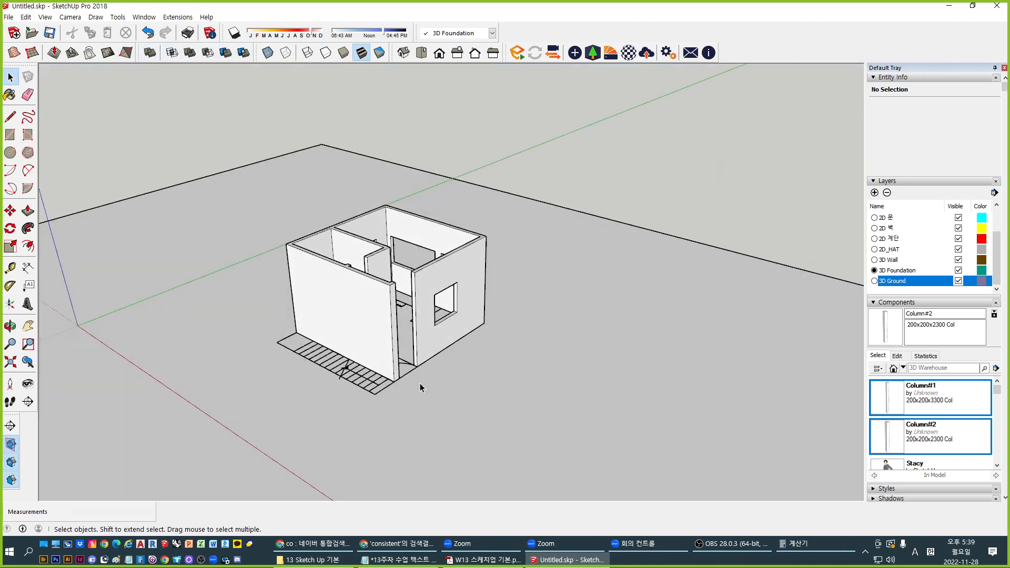
pyautogui.moveTo(715, 202); pyautogui.dragTo(389, 192, button='middle')
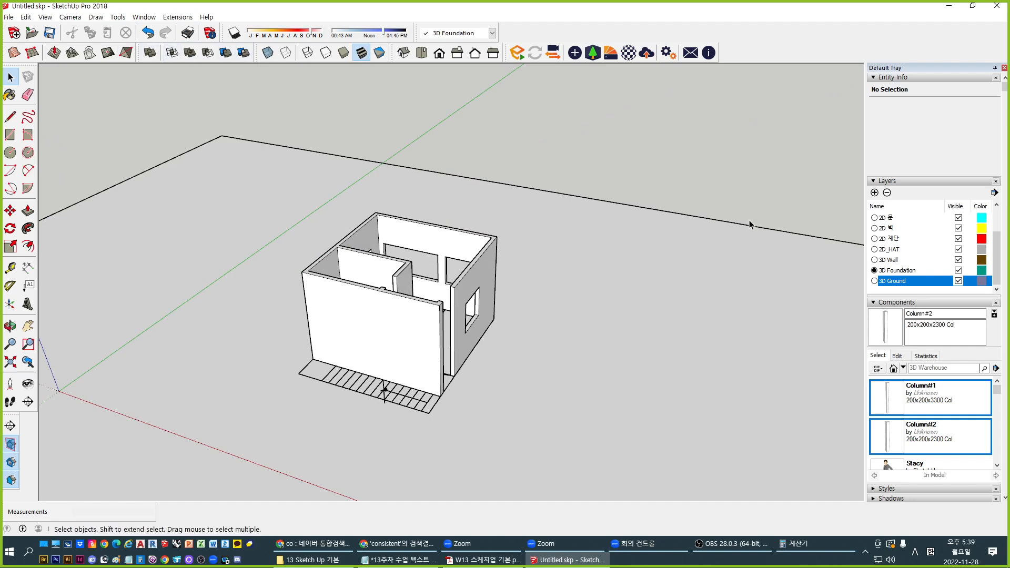
pyautogui.moveTo(750, 224); pyautogui.dragTo(695, 227, button='middle')
pyautogui.moveTo(295, 194); pyautogui.dragTo(740, 326, button='middle')
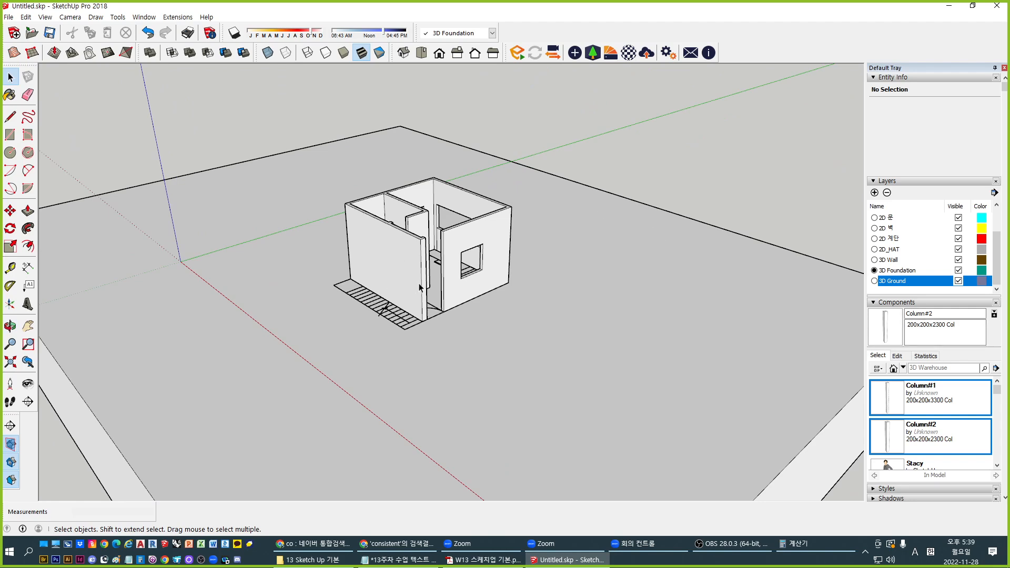
pyautogui.scroll(2, 420, 286)
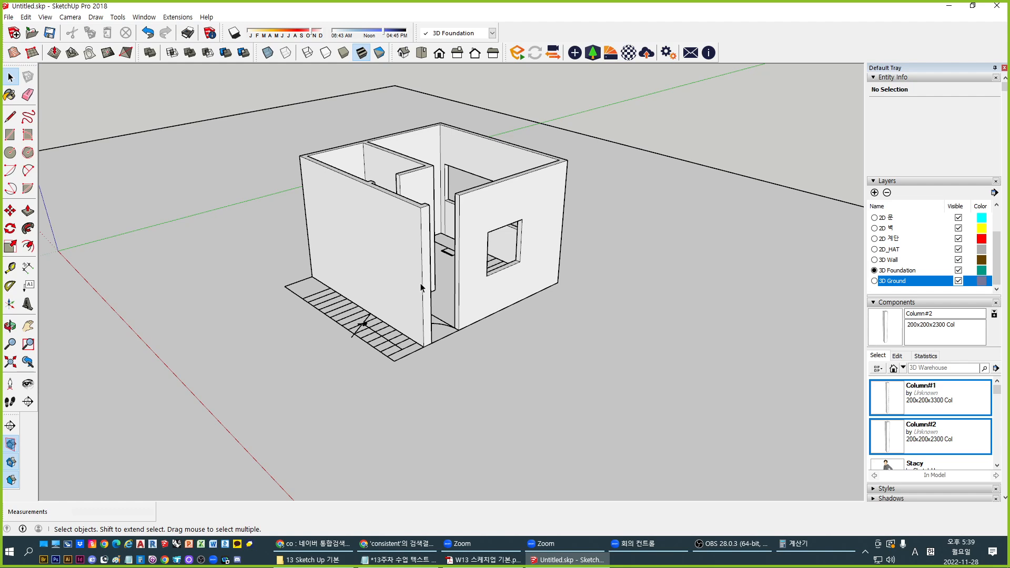
pyautogui.hotkey('alt', 'Tab')
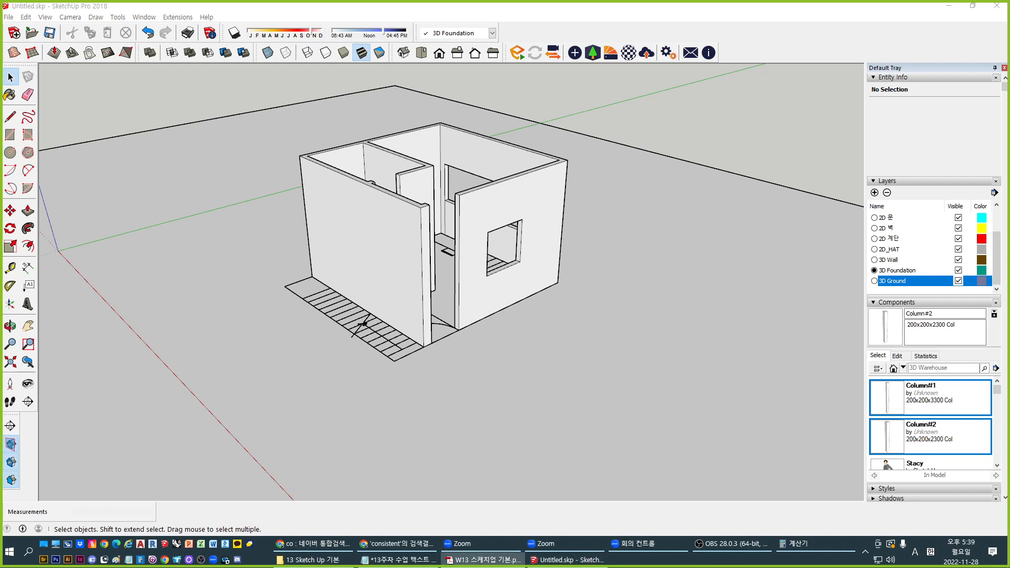
pyautogui.moveTo(503, 294); pyautogui.dragTo(444, 320, button='middle')
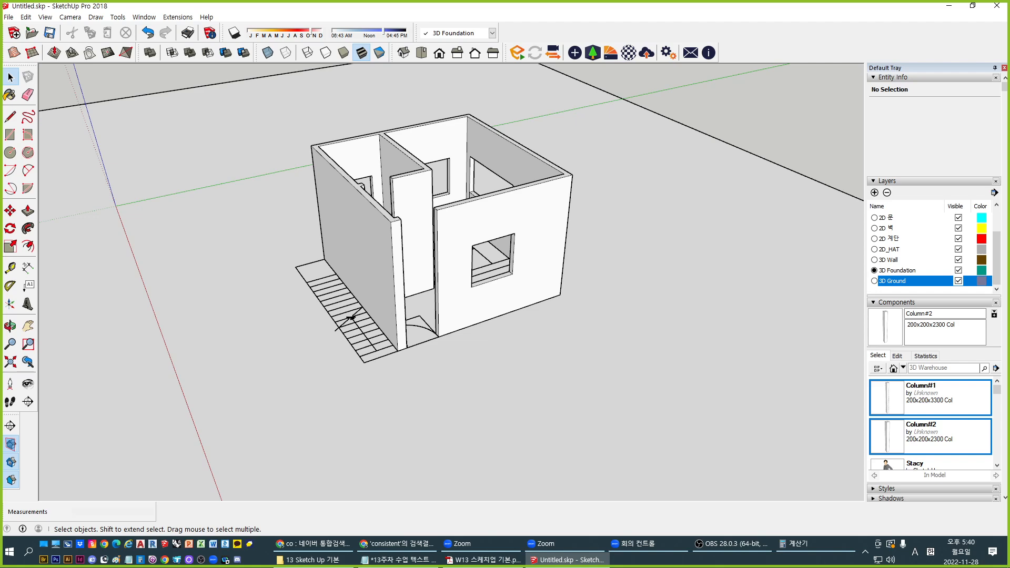
pyautogui.click(308, 560)
pyautogui.click(308, 560)
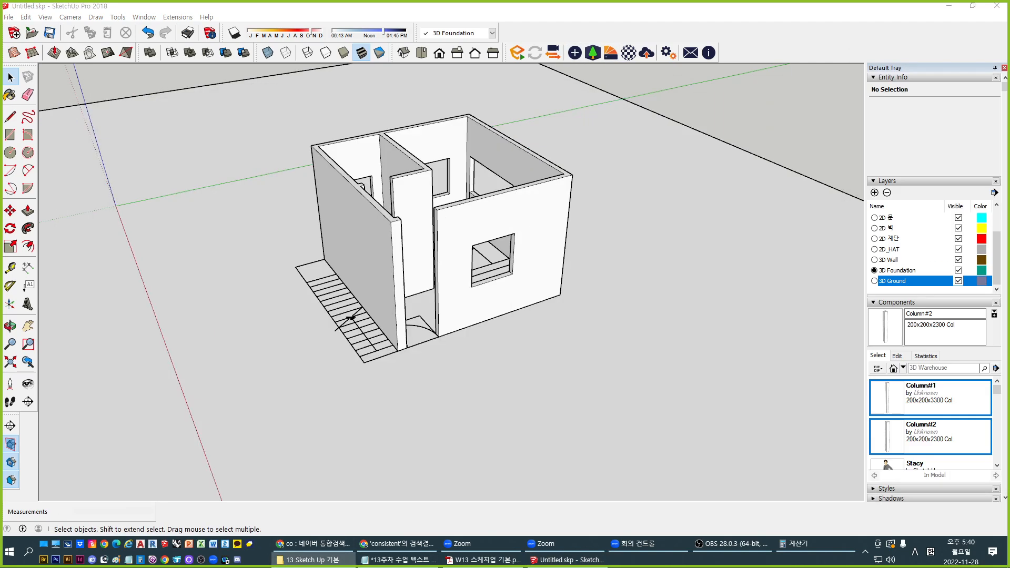
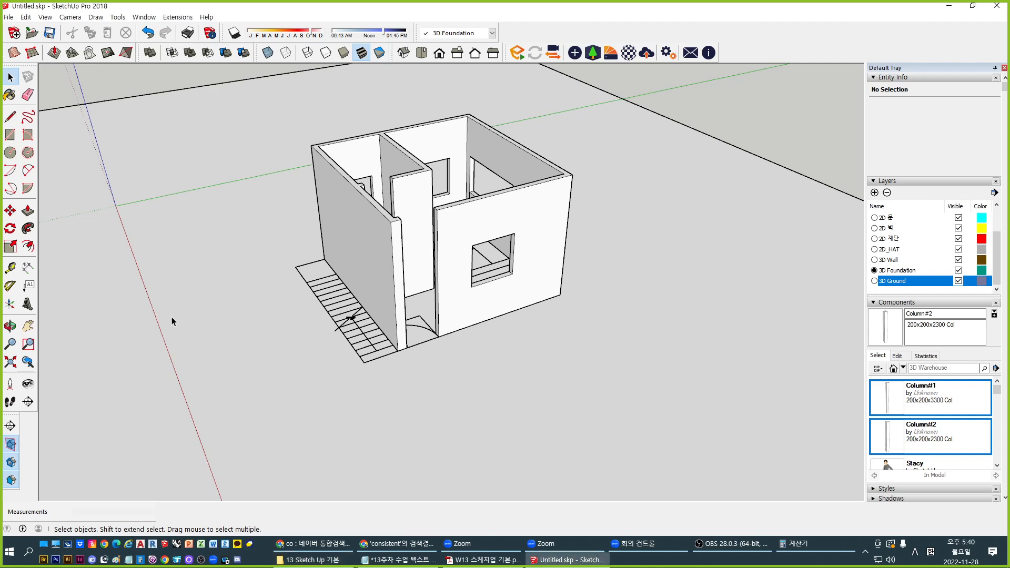
# Orbit and zoom to look down into the house, selecting the foundation group
pyautogui.scroll(10, 473, 332)
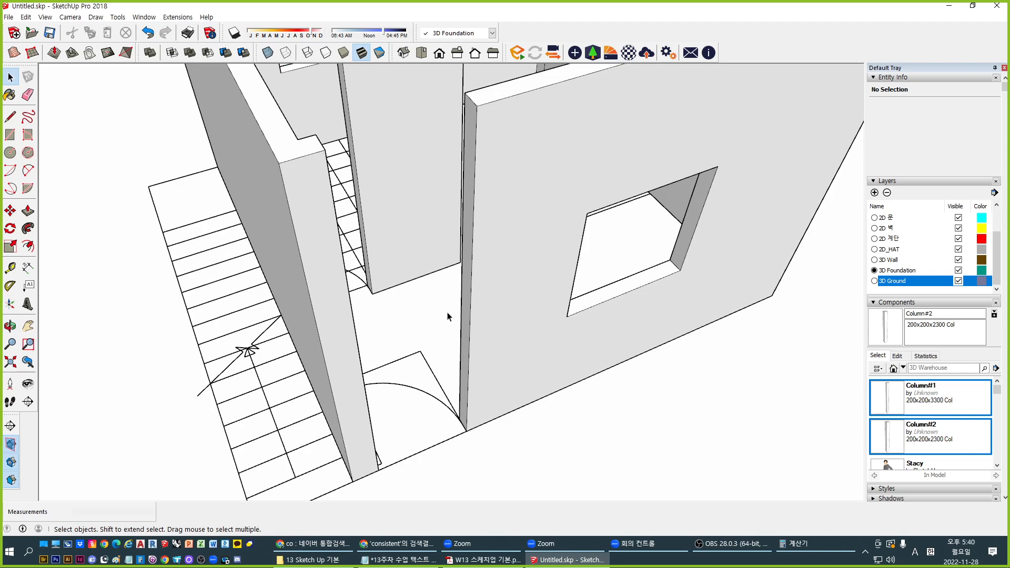
pyautogui.scroll(-3, 427, 324)
pyautogui.scroll(-5, 427, 325)
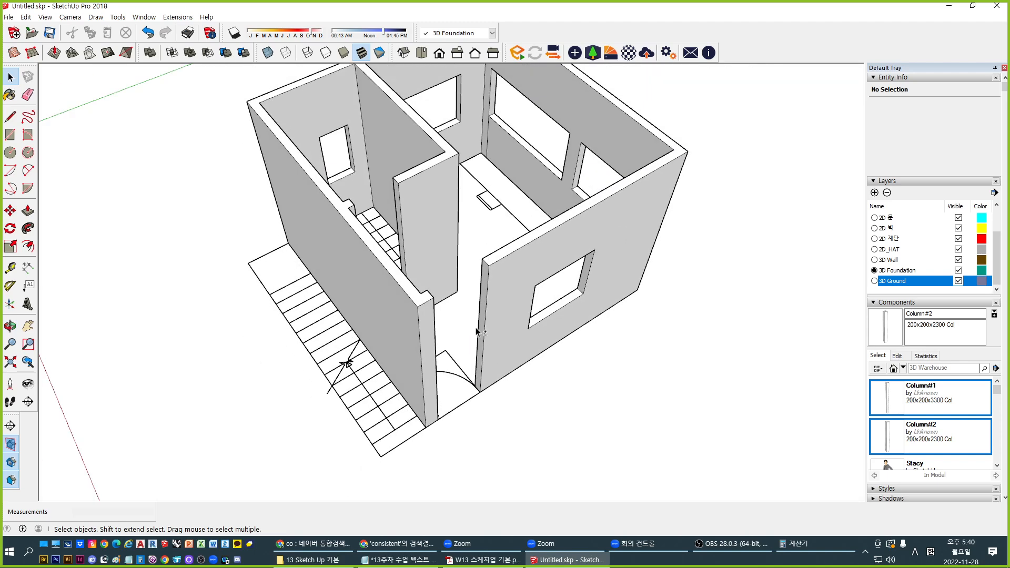
pyautogui.moveTo(473, 361); pyautogui.dragTo(494, 388, button='middle')
pyautogui.scroll(1, 494, 384)
pyautogui.click(518, 339)
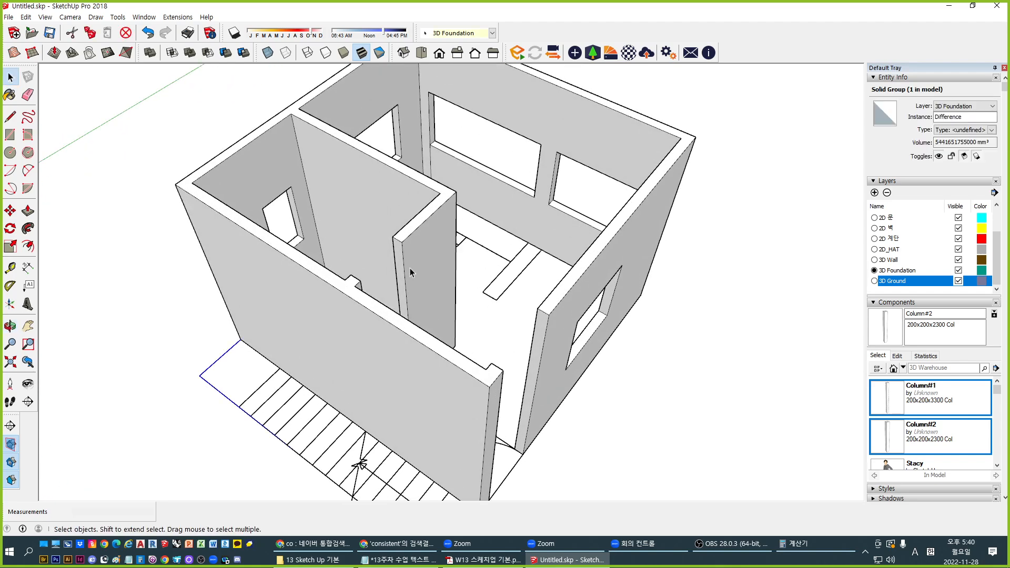
pyautogui.scroll(-2, 414, 295)
pyautogui.moveTo(462, 358); pyautogui.dragTo(449, 347, button='middle')
pyautogui.scroll(2, 449, 346)
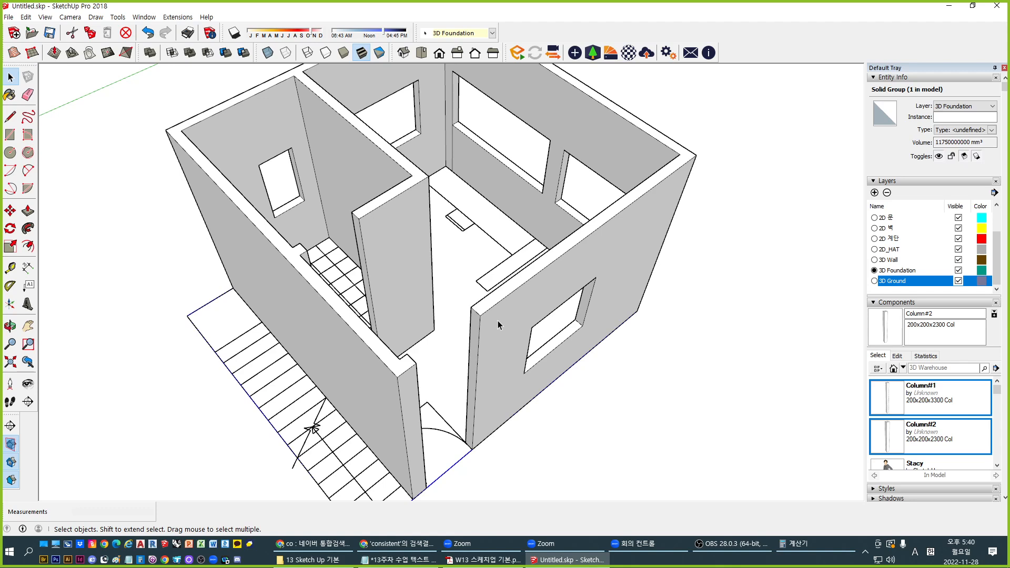
# Create a layer named '3D Slab' in the Layers tray and set it as current
pyautogui.click(874, 192)
pyautogui.write('3D')
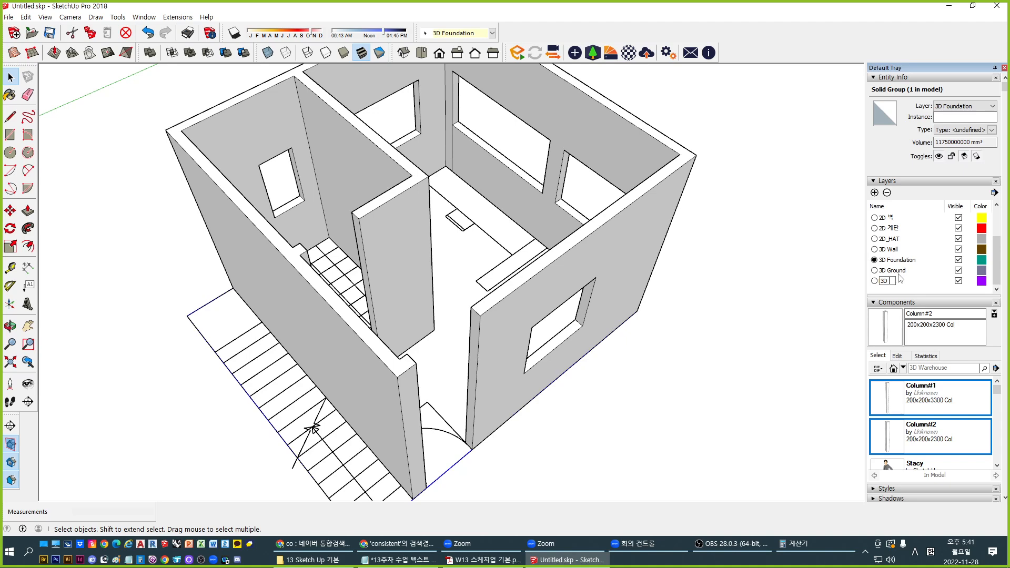
pyautogui.write('Sa')
pyautogui.press('BackSpace')
pyautogui.write('lab')
pyautogui.press('Return')
pyautogui.click(874, 280)
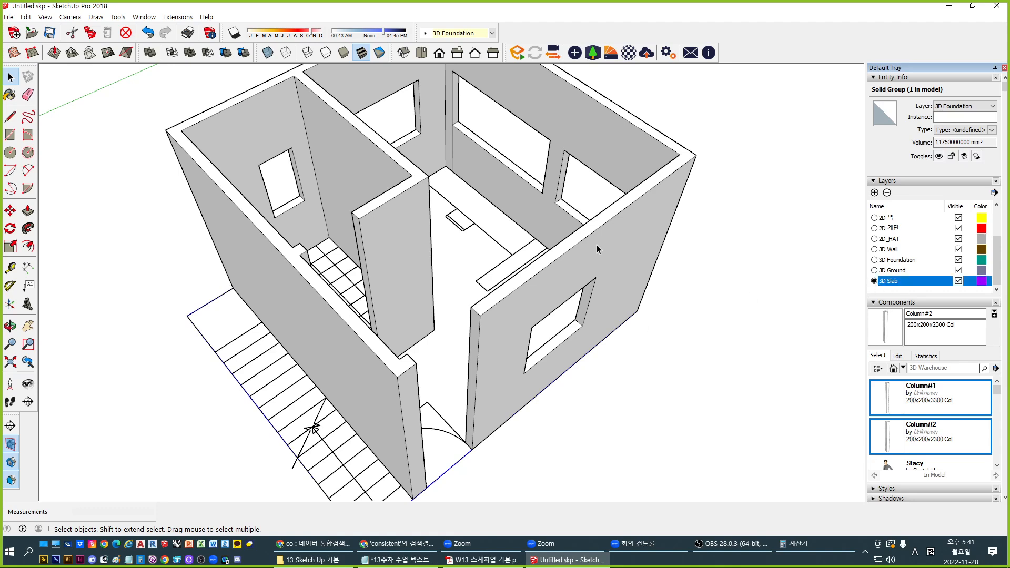
pyautogui.keyDown('shift'); pyautogui.moveTo(415, 260); pyautogui.dragTo(445, 284, button='middle'); pyautogui.keyUp('shift')
pyautogui.scroll(-5, 347, 342)
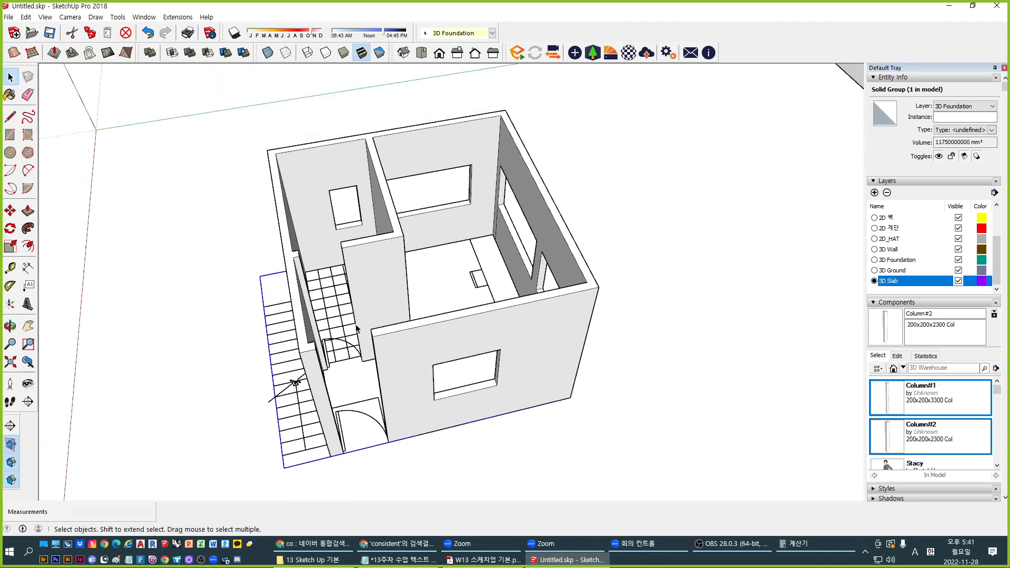
# Draw a rectangle spanning the whole building top from the outer wall corner
pyautogui.scroll(3, 337, 368)
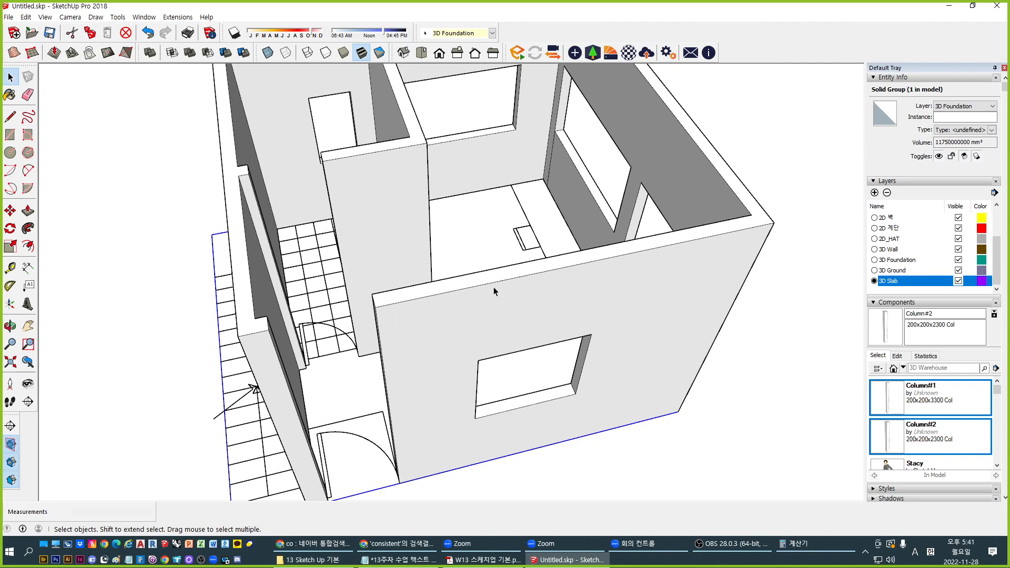
pyautogui.moveTo(754, 268); pyautogui.dragTo(690, 292, button='middle')
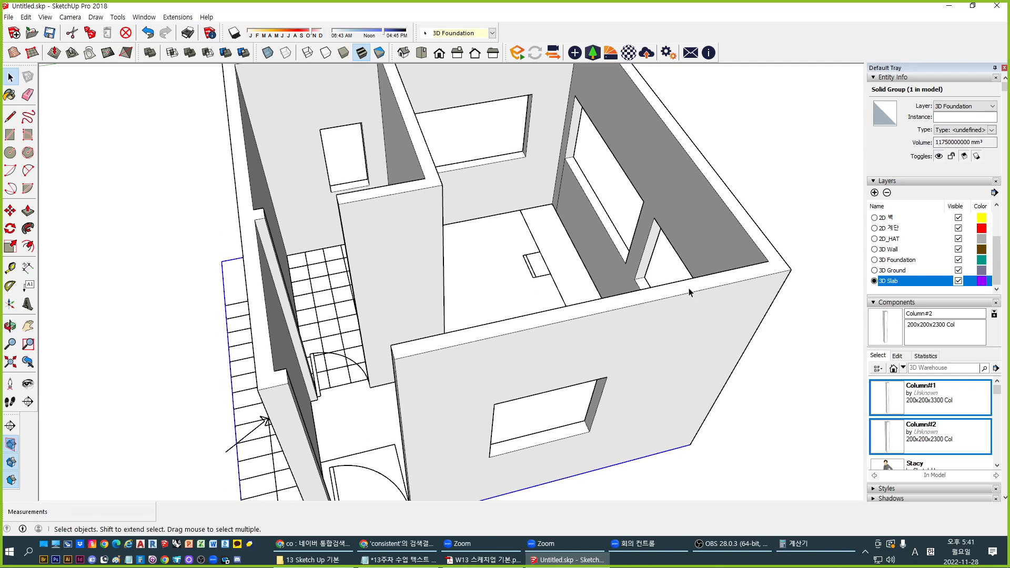
pyautogui.moveTo(580, 238); pyautogui.dragTo(472, 293, button='middle')
pyautogui.press('r')
pyautogui.click(228, 166)
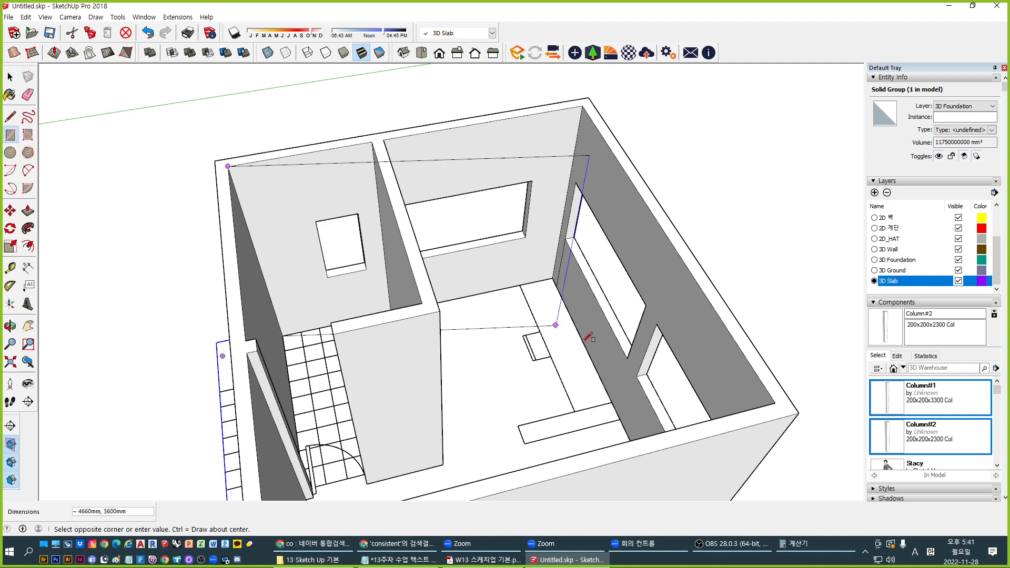
pyautogui.click(775, 402)
pyautogui.moveTo(775, 402); pyautogui.dragTo(626, 311, button='middle')
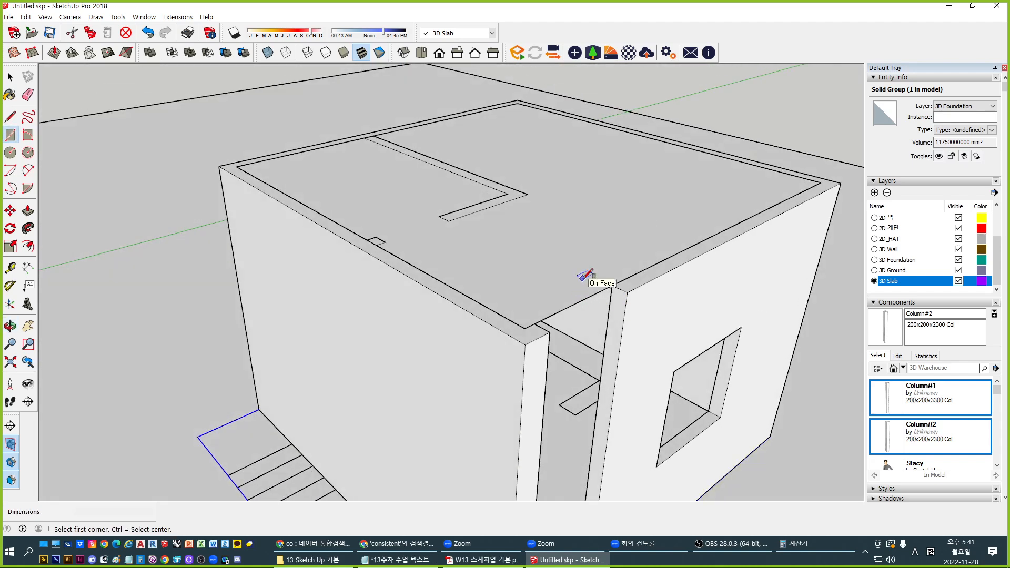
# Pull the rectangle up into a thick slab and make it a group
pyautogui.press('p')
pyautogui.moveTo(586, 275); pyautogui.dragTo(587, 287)
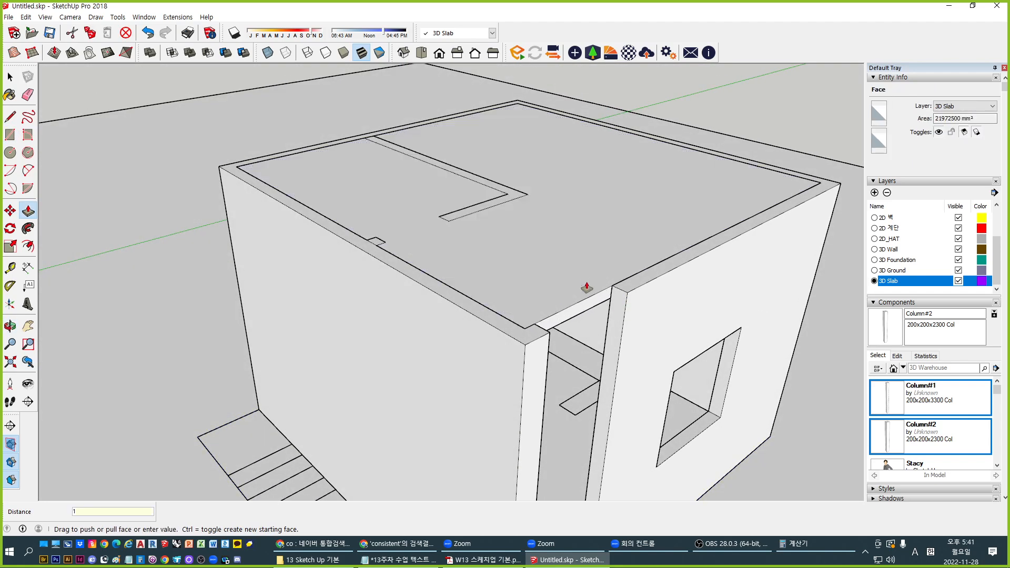
pyautogui.press('space')
pyautogui.click(587, 284)
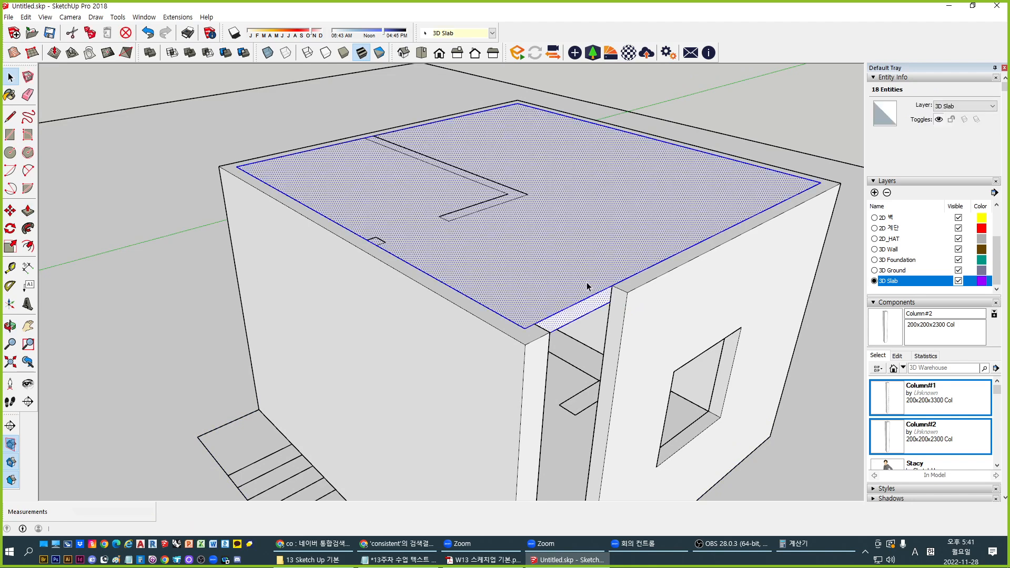
pyautogui.hotkey('ctrl', 'g')
# Measure the wall height from the doorway wall's bottom corner
pyautogui.moveTo(615, 315); pyautogui.dragTo(579, 336, button='middle')
pyautogui.moveTo(448, 276); pyautogui.dragTo(507, 257, button='middle')
pyautogui.moveTo(540, 360); pyautogui.dragTo(506, 478, button='middle')
pyautogui.press('p')
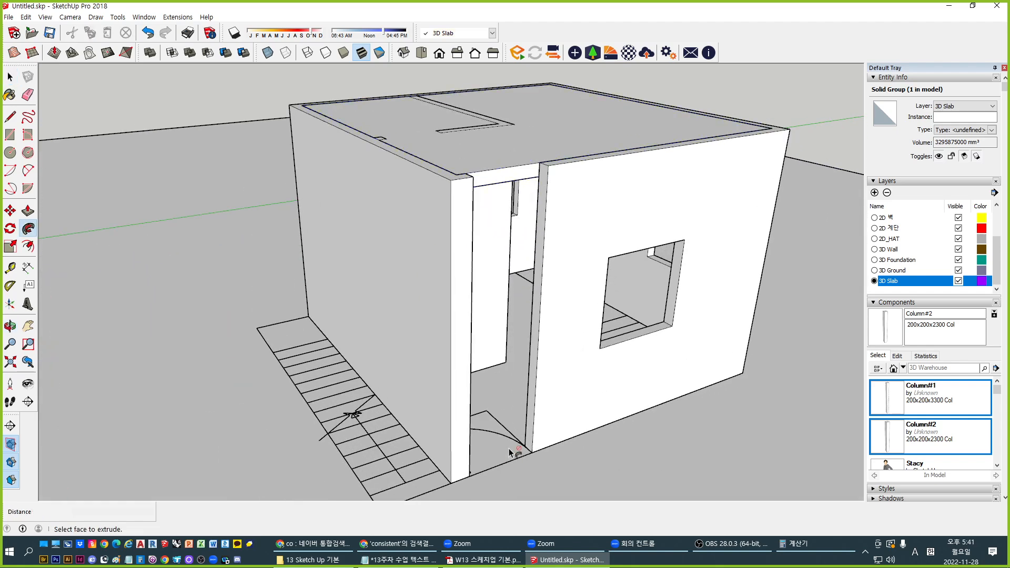
pyautogui.press('t')
pyautogui.click(525, 446)
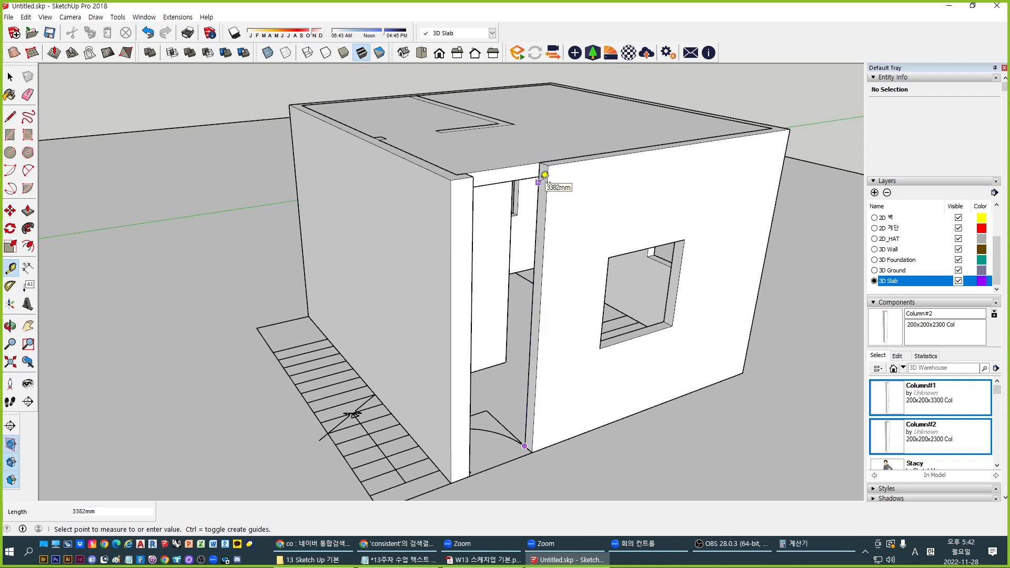
pyautogui.scroll(-1, 439, 301)
pyautogui.moveTo(438, 304); pyautogui.dragTo(433, 237, button='middle')
pyautogui.scroll(4, 470, 188)
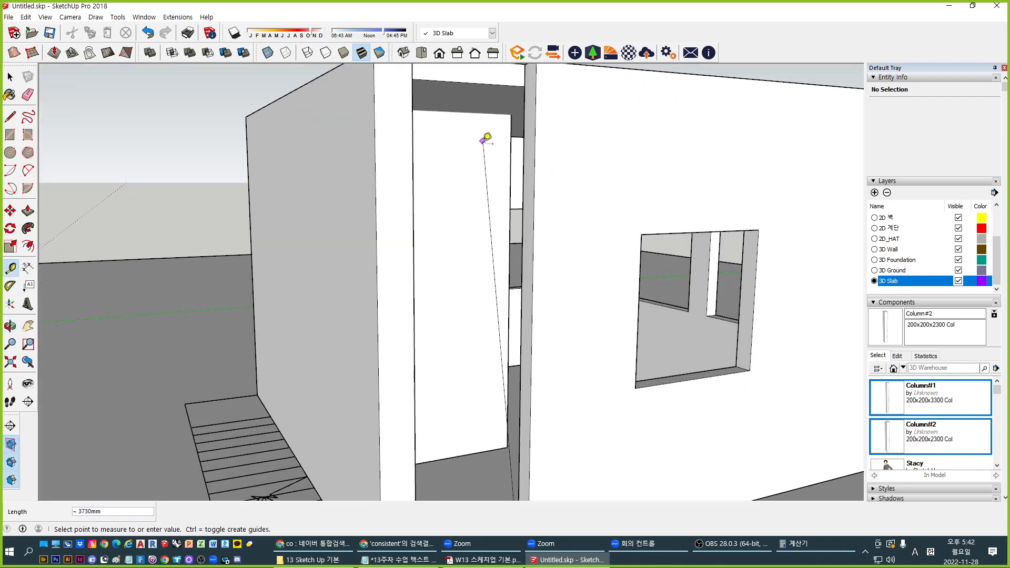
pyautogui.moveTo(483, 143); pyautogui.dragTo(497, 264, button='middle')
pyautogui.moveTo(472, 440); pyautogui.dragTo(516, 259, button='middle')
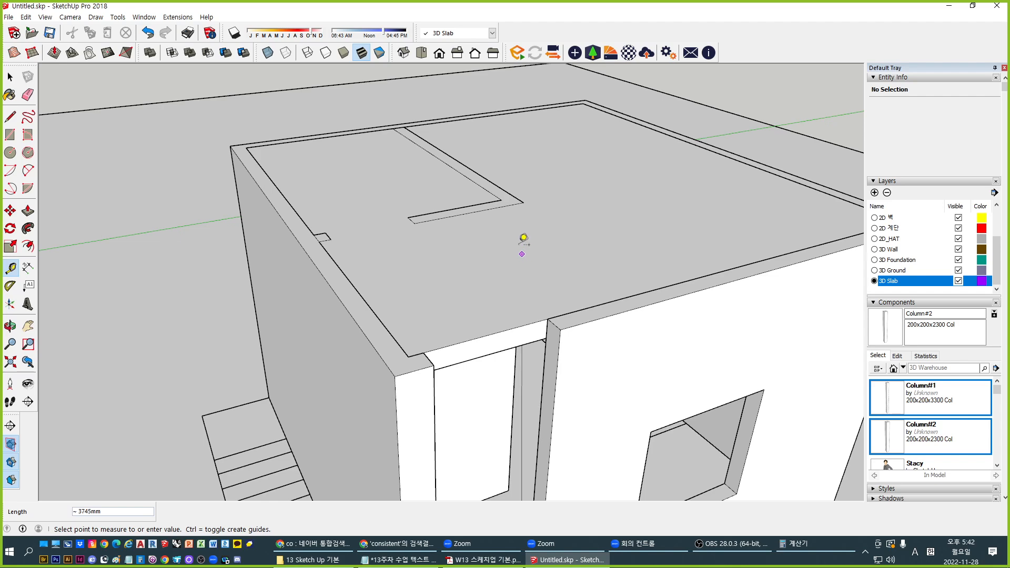
pyautogui.moveTo(410, 219); pyautogui.dragTo(315, 304, button='middle')
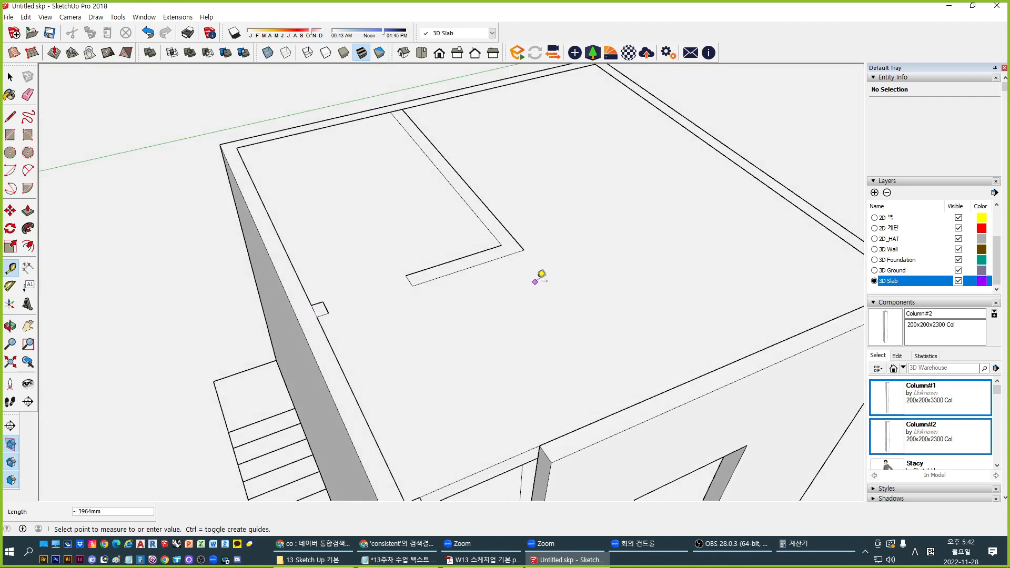
pyautogui.scroll(-1, 566, 278)
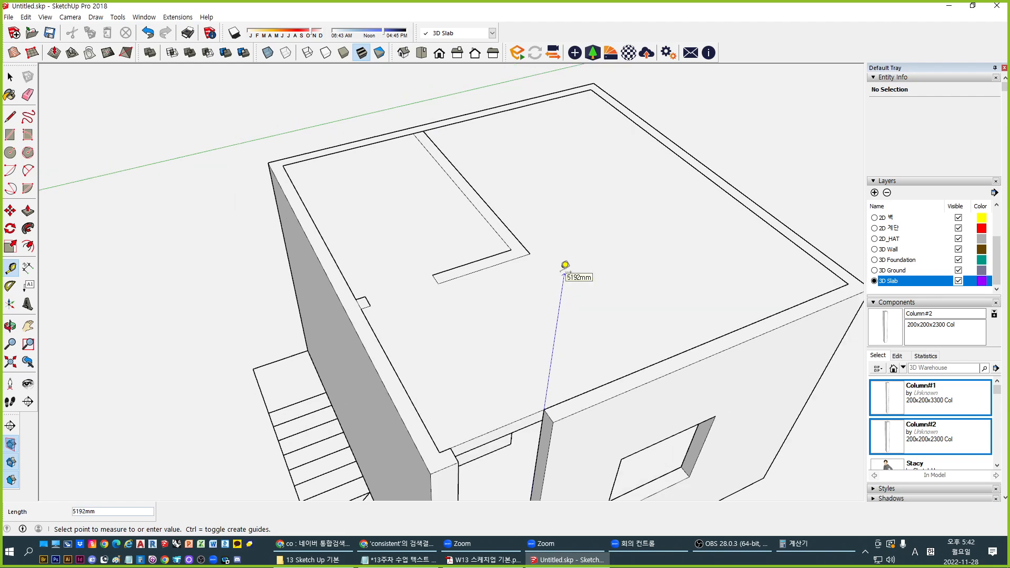
pyautogui.press('space')
pyautogui.moveTo(565, 265); pyautogui.dragTo(534, 239, button='middle')
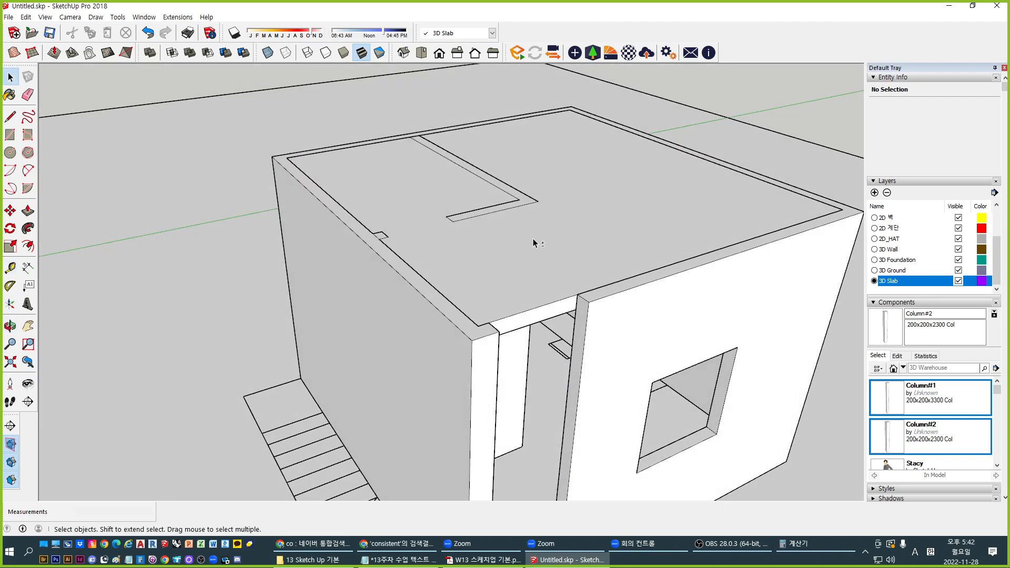
pyautogui.moveTo(636, 284); pyautogui.dragTo(604, 320, button='middle')
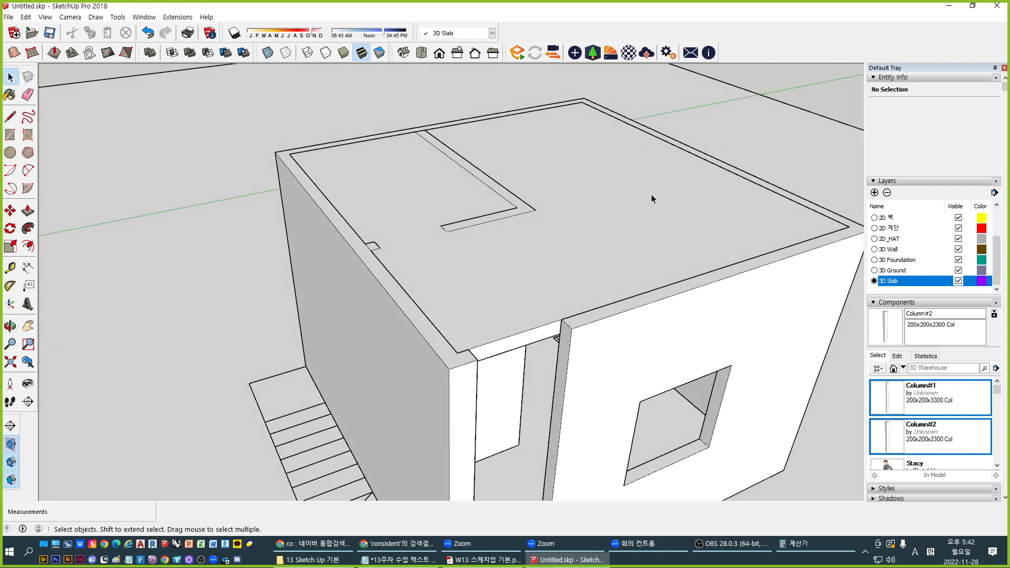
pyautogui.moveTo(445, 290); pyautogui.dragTo(344, 329, button='middle')
pyautogui.scroll(2, 341, 298)
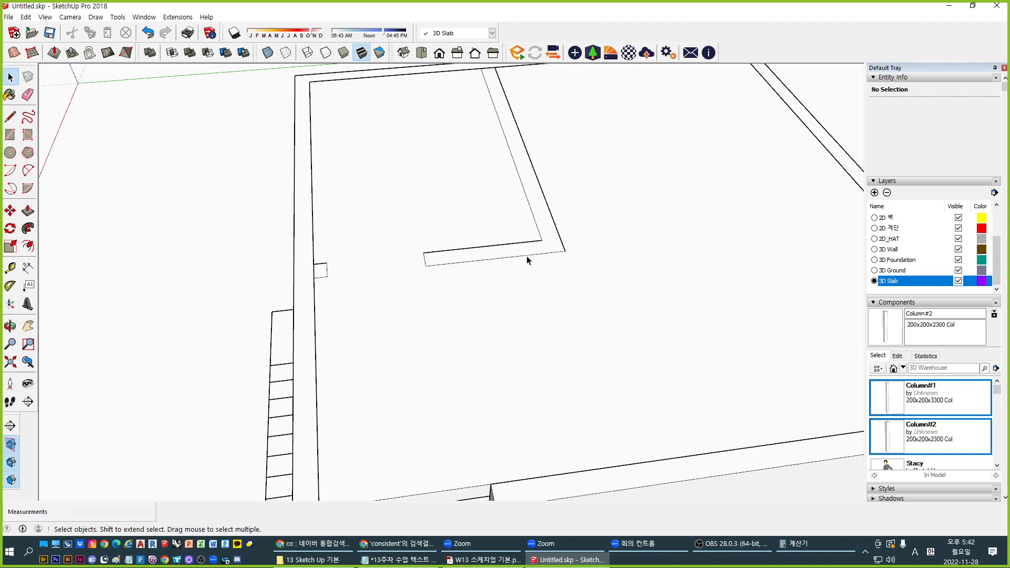
pyautogui.moveTo(553, 279); pyautogui.dragTo(491, 133, button='middle')
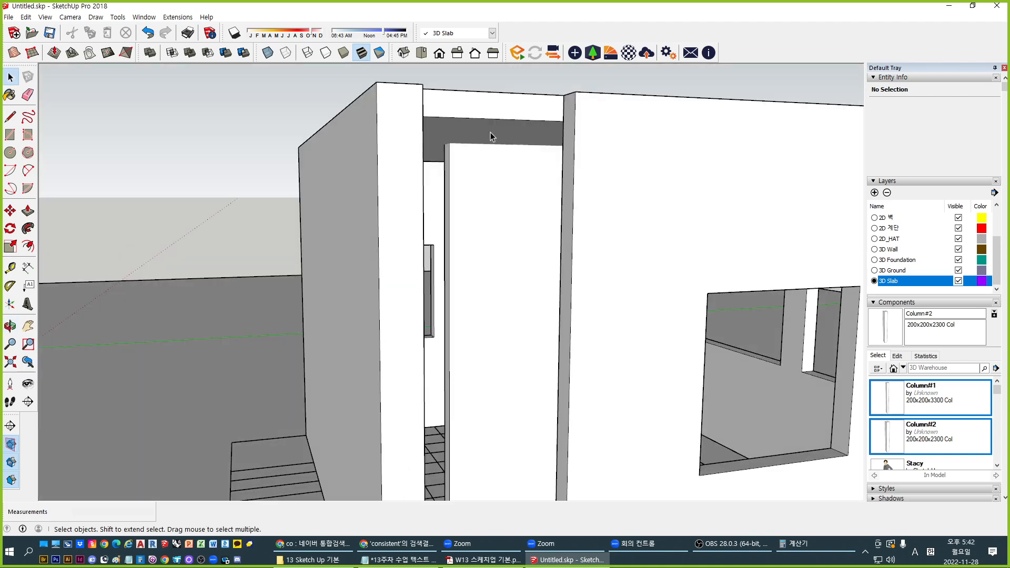
pyautogui.moveTo(567, 107); pyautogui.dragTo(559, 253, button='middle')
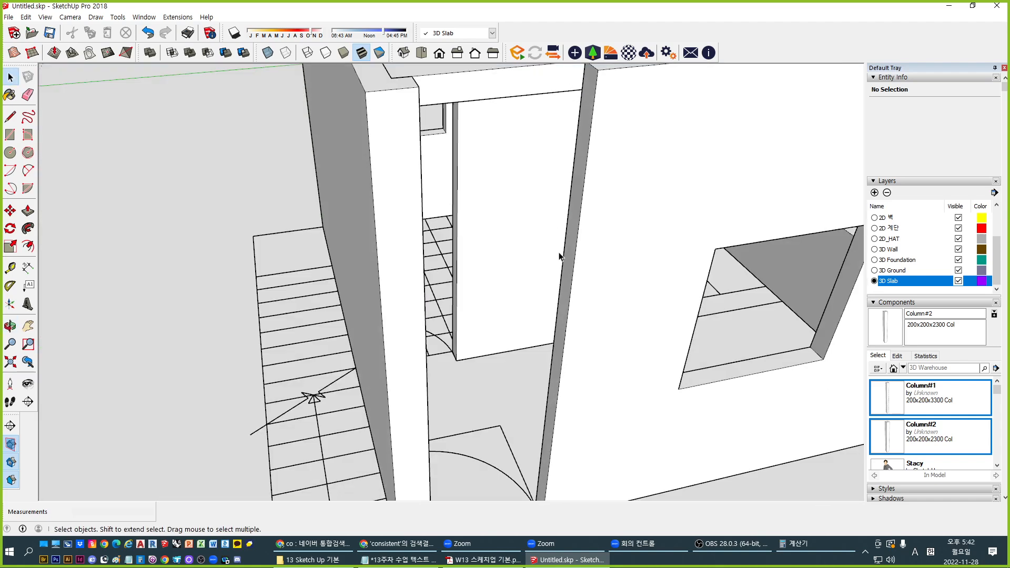
pyautogui.scroll(-3, 559, 252)
pyautogui.moveTo(581, 192); pyautogui.dragTo(589, 313, button='middle')
# Open the wall group for editing and try raising a wall top, then cancel it
pyautogui.doubleClick(592, 313)
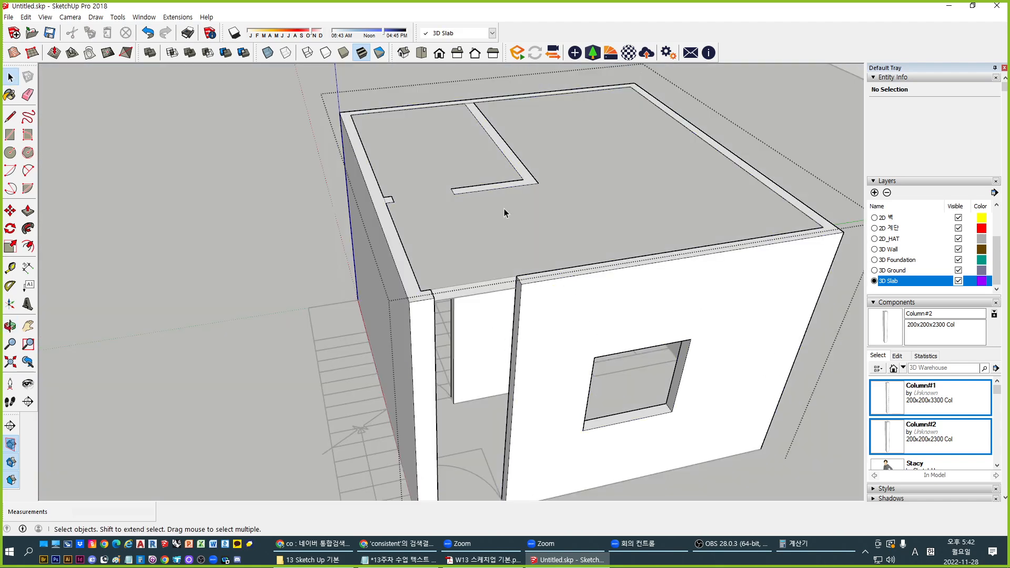
pyautogui.moveTo(503, 209); pyautogui.dragTo(489, 258, button='middle')
pyautogui.scroll(-3, 375, 269)
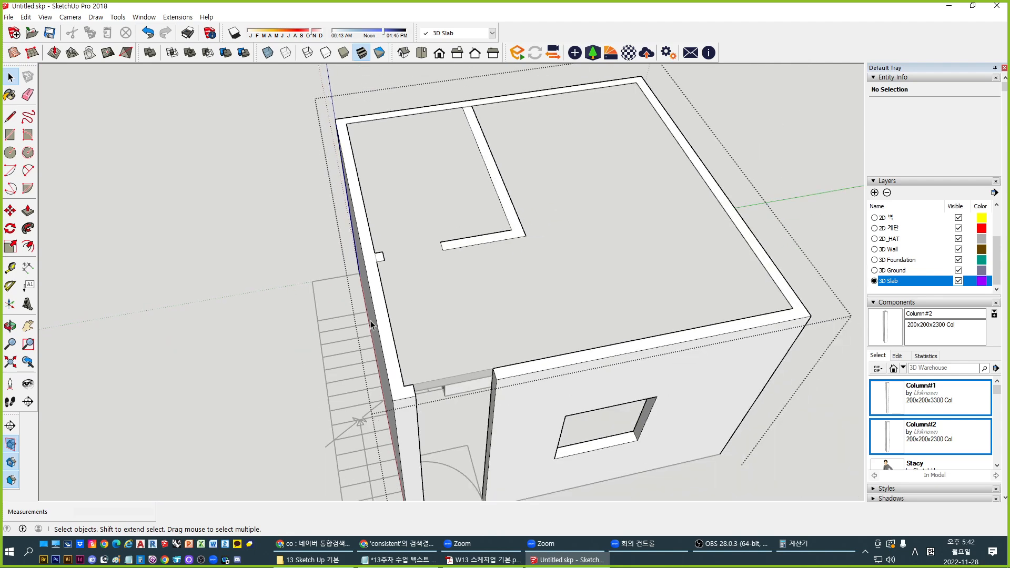
pyautogui.press('p')
pyautogui.click(365, 291)
pyautogui.click(374, 294)
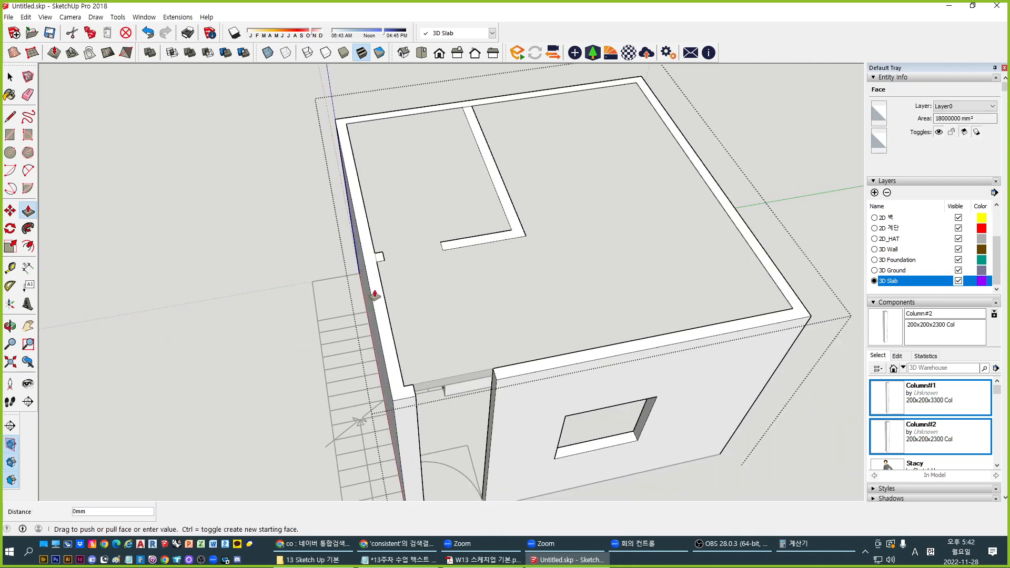
pyautogui.press('Escape')
pyautogui.click(376, 281)
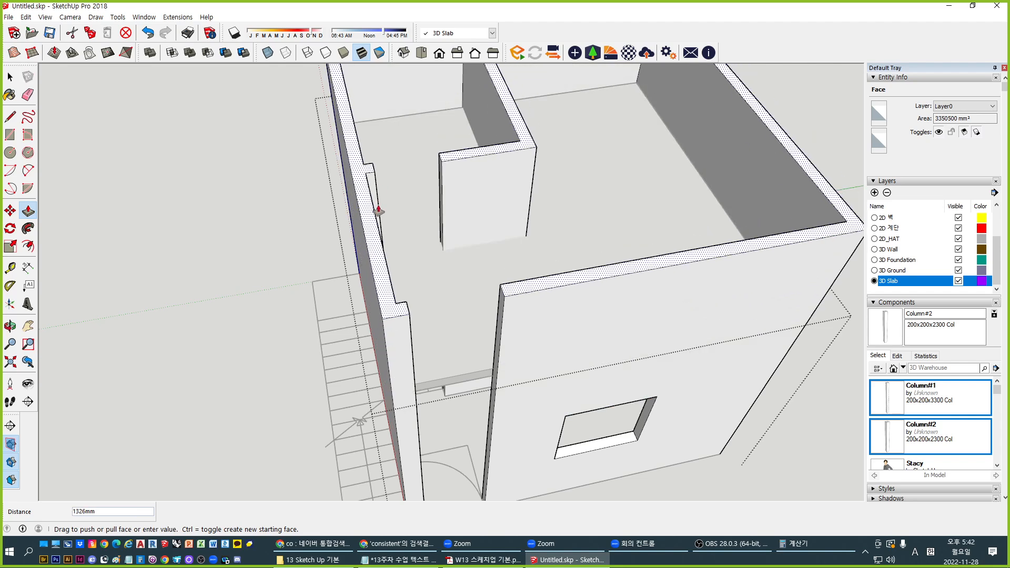
pyautogui.scroll(-5, 376, 209)
pyautogui.moveTo(410, 255); pyautogui.dragTo(405, 111, button='middle')
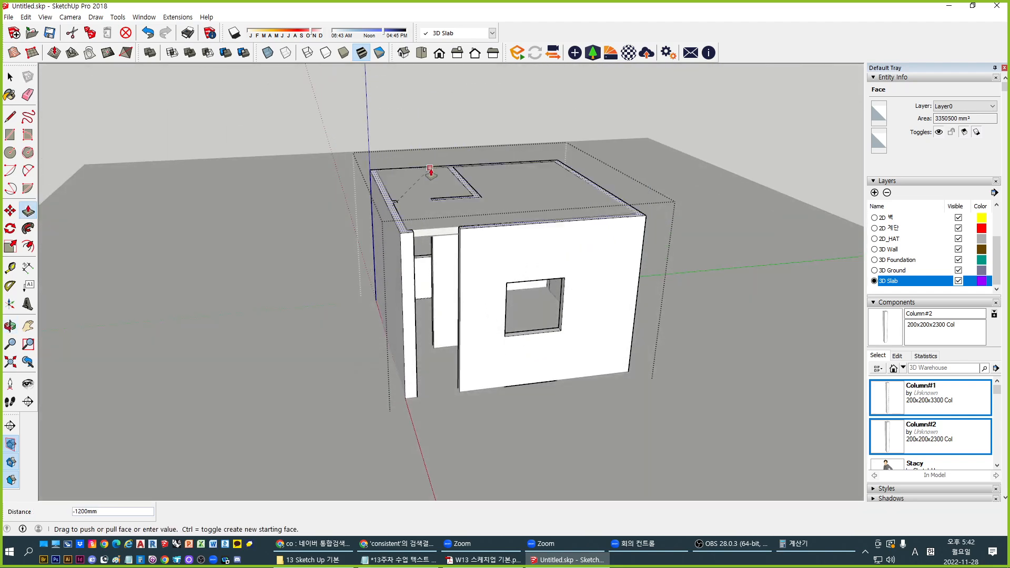
pyautogui.press('Escape')
pyautogui.keyDown('shift'); pyautogui.moveTo(428, 210); pyautogui.dragTo(436, 300, button='middle'); pyautogui.keyUp('shift')
pyautogui.scroll(10, 436, 299)
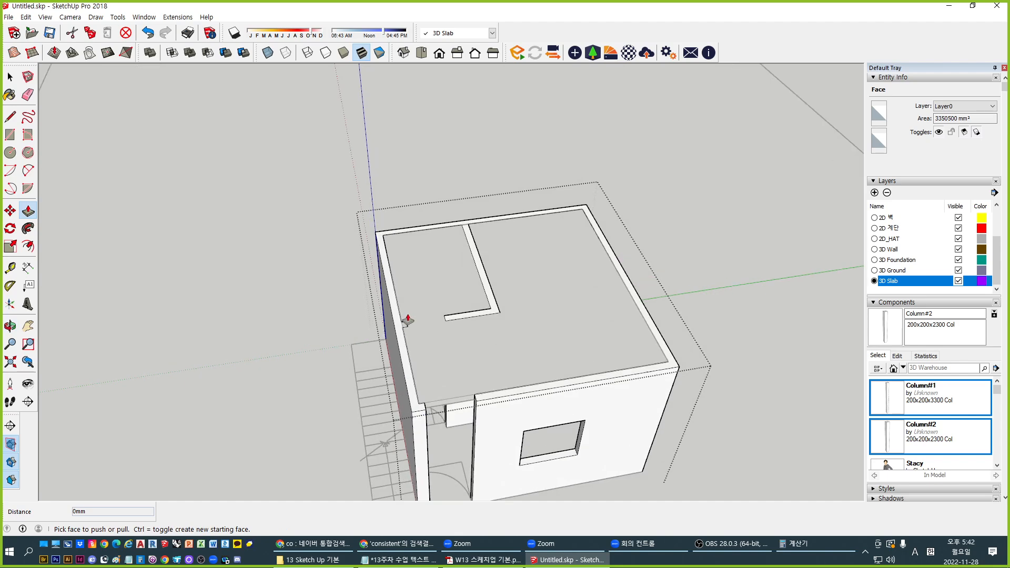
# Draw a 150mm edge across the wall stub's open end
pyautogui.press('l')
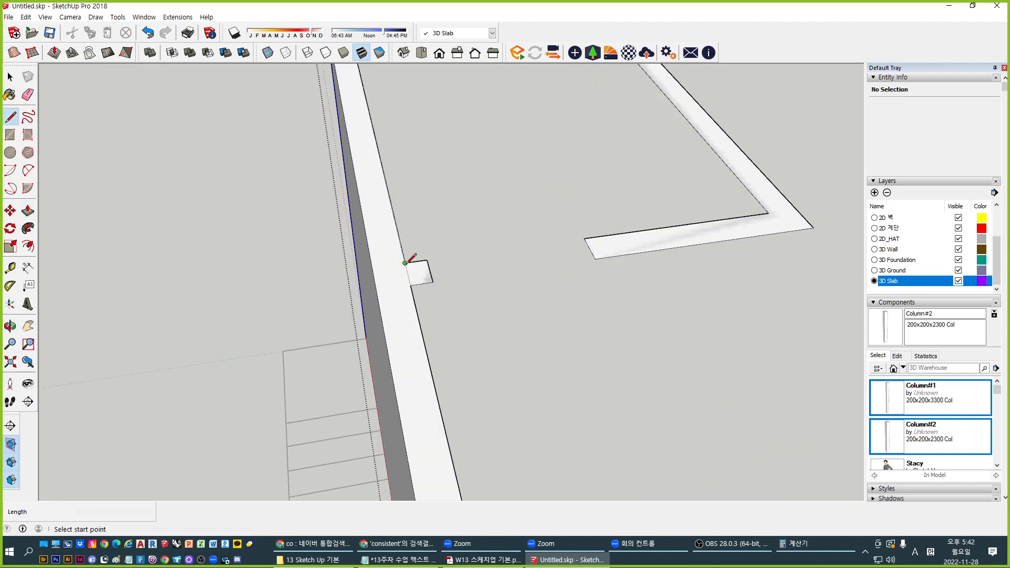
pyautogui.click(405, 263)
pyautogui.click(411, 285)
pyautogui.scroll(-6, 548, 284)
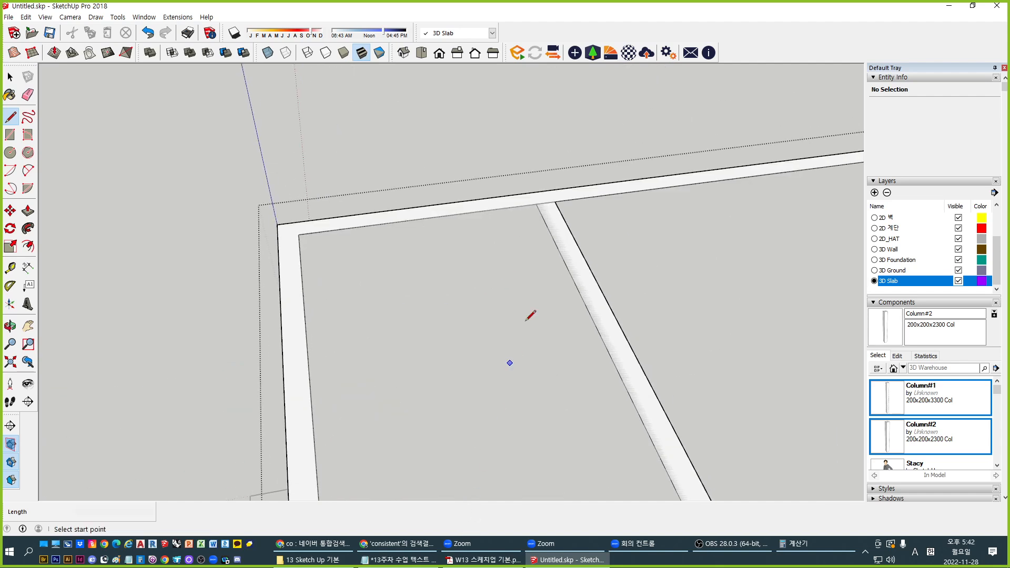
pyautogui.scroll(2, 541, 195)
pyautogui.click(540, 197)
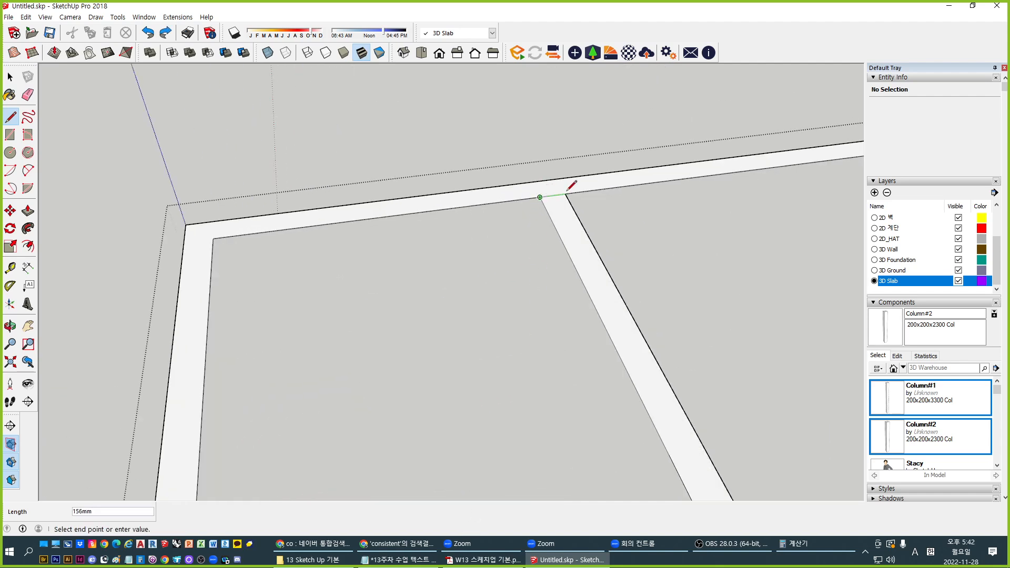
pyautogui.press('space')
pyautogui.scroll(-6, 450, 162)
pyautogui.scroll(3, 447, 193)
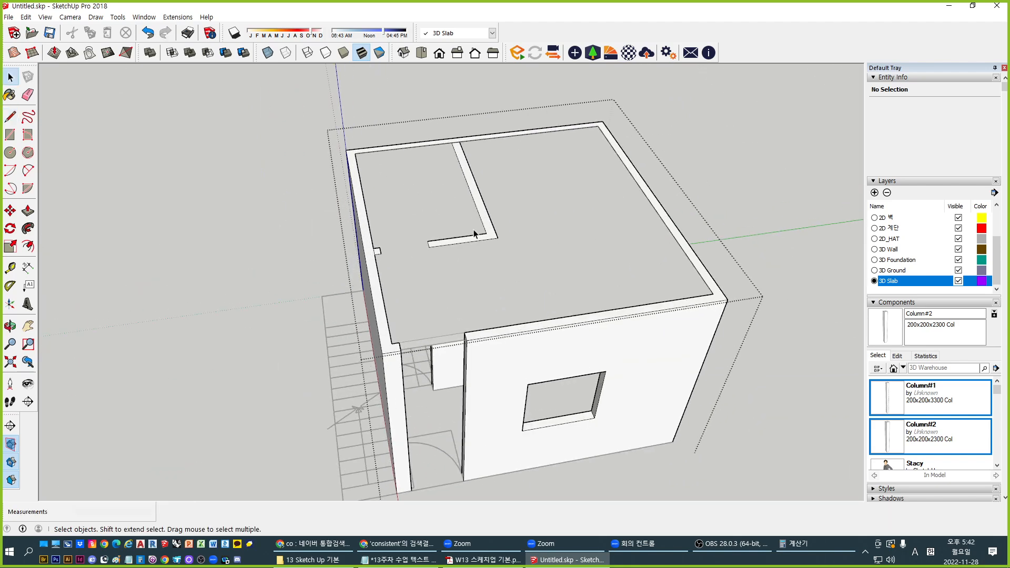
pyautogui.scroll(-1, 473, 234)
# Push the top face down 150mm to set the slab thickness
pyautogui.press('p')
pyautogui.click(487, 221)
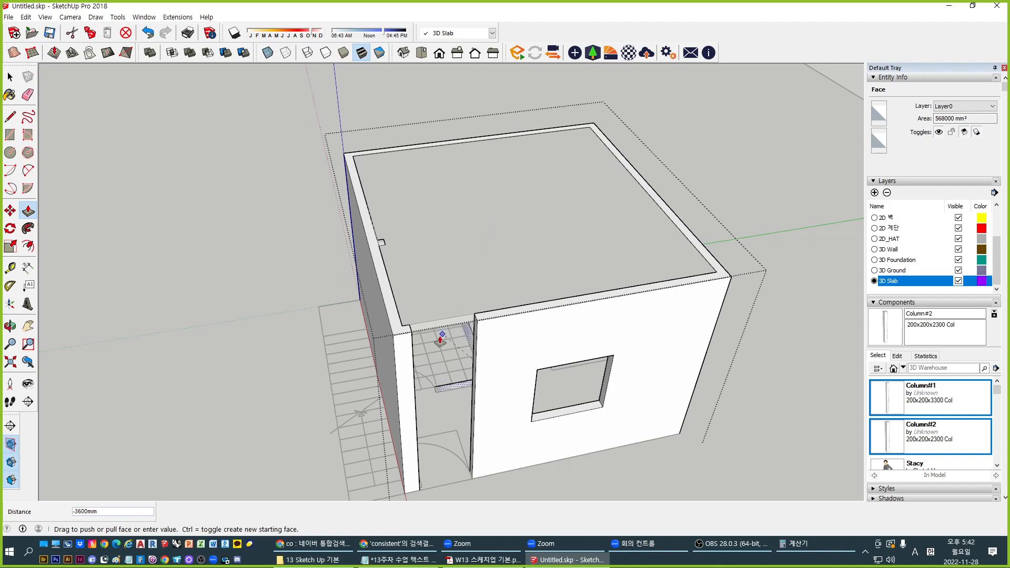
pyautogui.moveTo(440, 341); pyautogui.dragTo(444, 79, button='middle')
pyautogui.scroll(3, 443, 145)
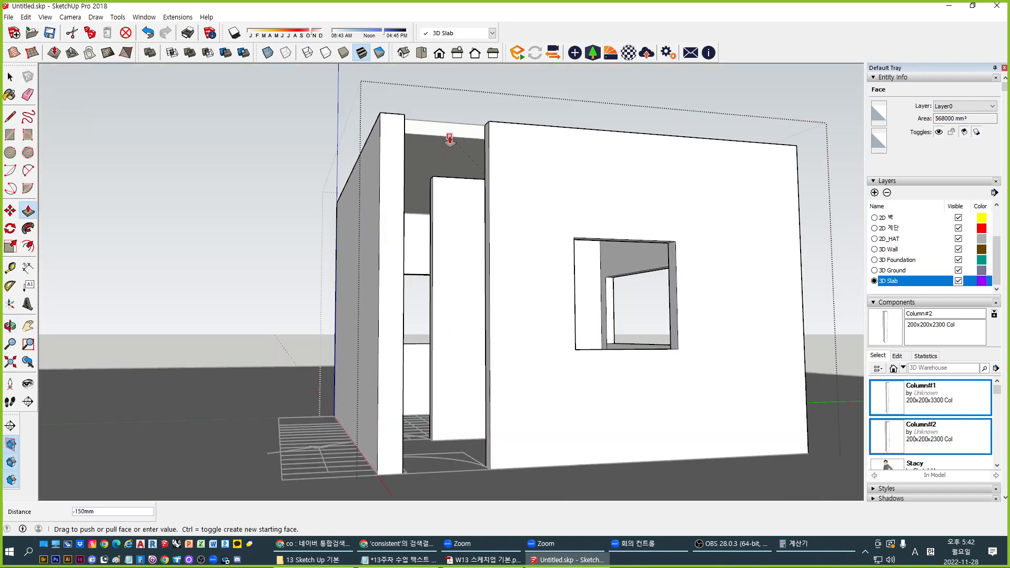
pyautogui.click(449, 138)
pyautogui.moveTo(449, 139); pyautogui.dragTo(421, 342, button='middle')
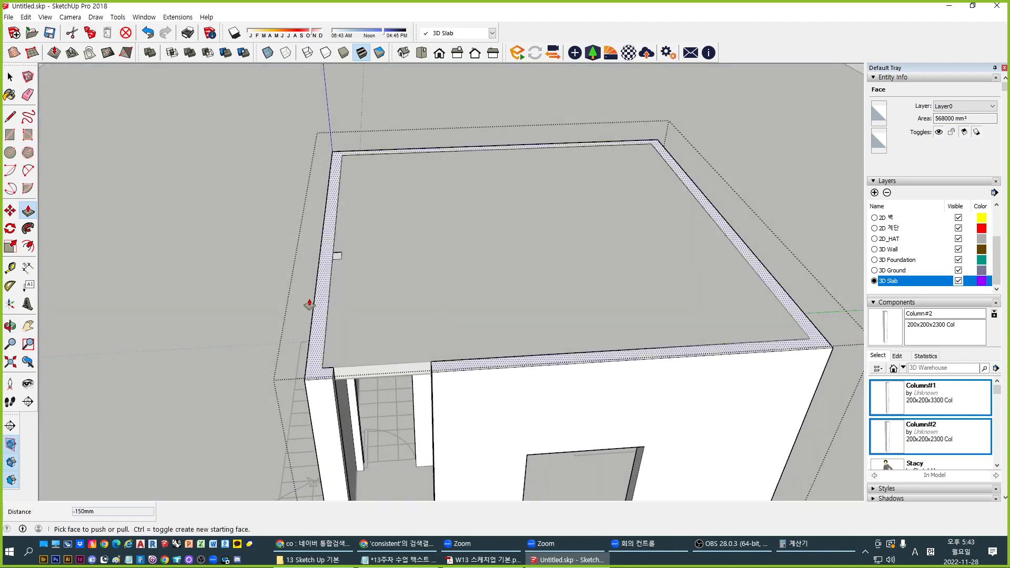
pyautogui.moveTo(339, 259); pyautogui.dragTo(354, 149, button='middle')
pyautogui.scroll(5, 337, 155)
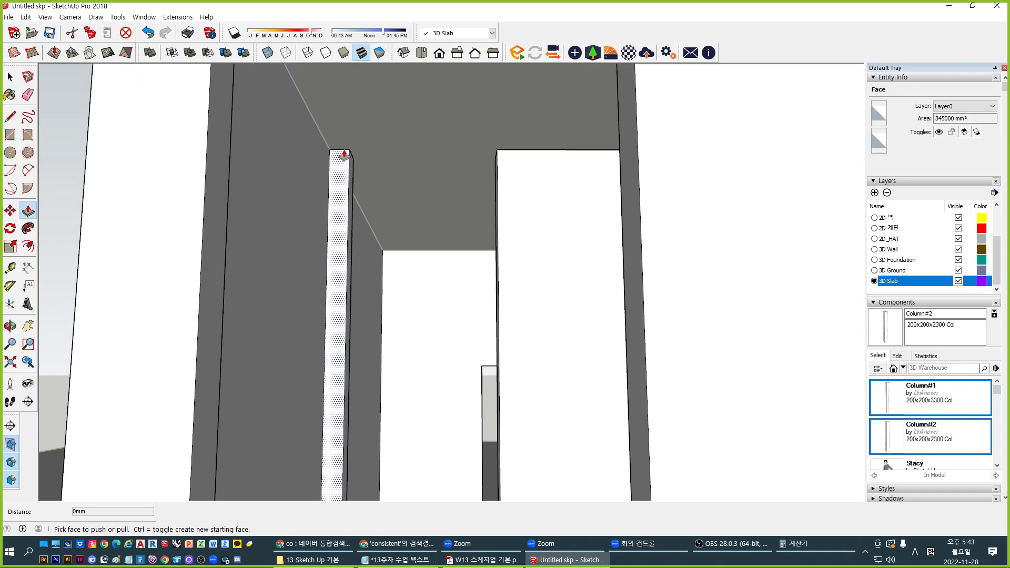
pyautogui.scroll(-5, 359, 226)
pyautogui.moveTo(429, 208); pyautogui.dragTo(608, 303, button='middle')
pyautogui.scroll(2, 607, 298)
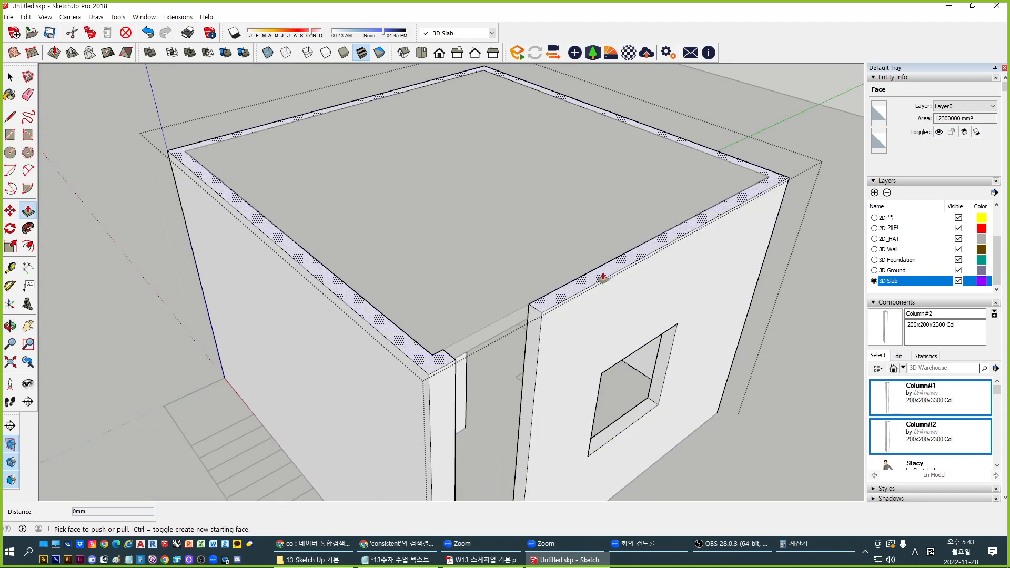
# Start raising a wall's top face, then cancel and clear the selection
pyautogui.click(602, 275)
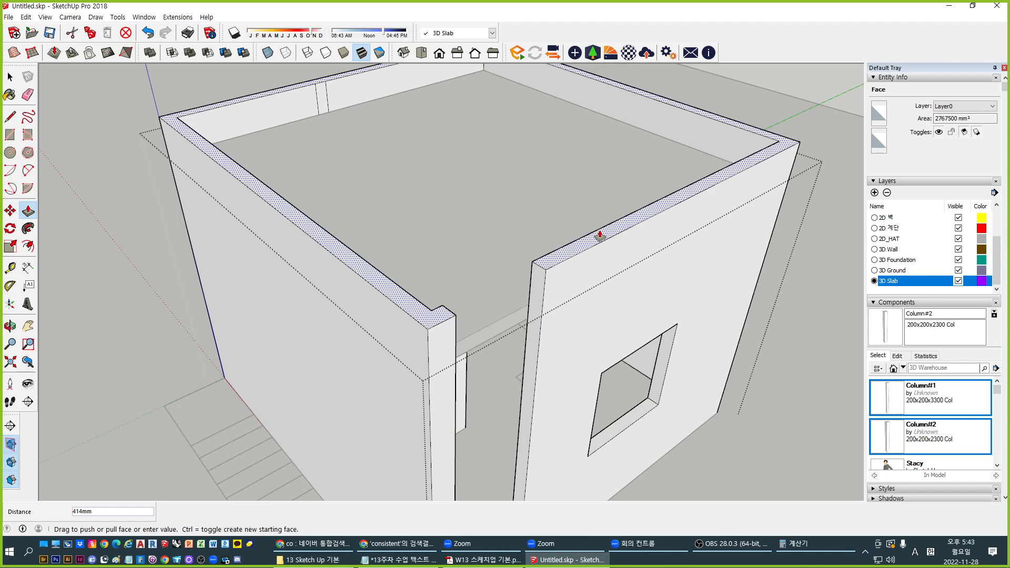
pyautogui.press('space')
pyautogui.click(600, 234)
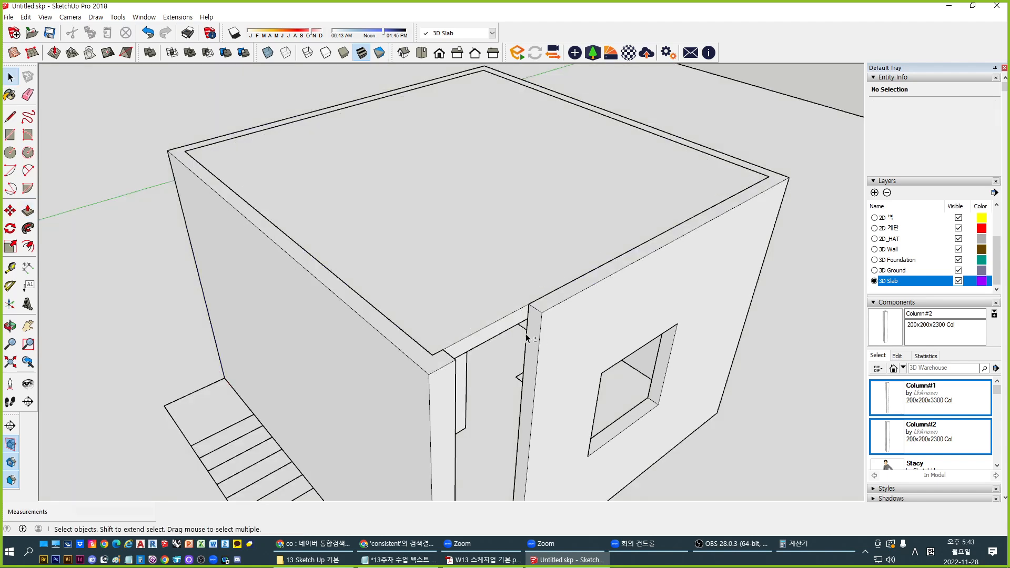
# Copy the column's top edge 500 mm down
pyautogui.moveTo(530, 341); pyautogui.dragTo(407, 231, button='middle')
pyautogui.moveTo(373, 210); pyautogui.dragTo(369, 266, button='middle')
pyautogui.moveTo(444, 256); pyautogui.dragTo(292, 291, button='middle')
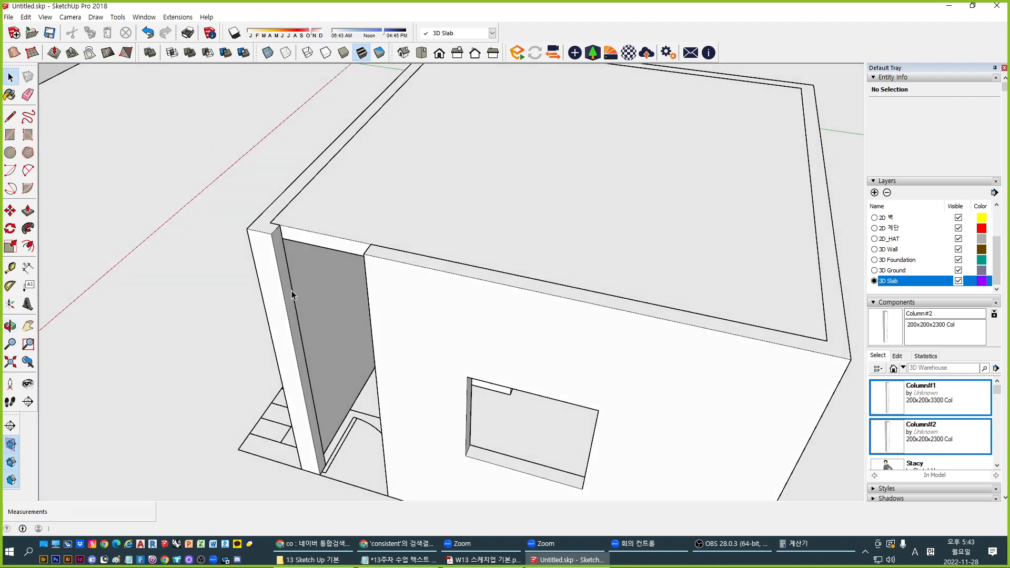
pyautogui.scroll(3, 277, 248)
pyautogui.click(272, 220)
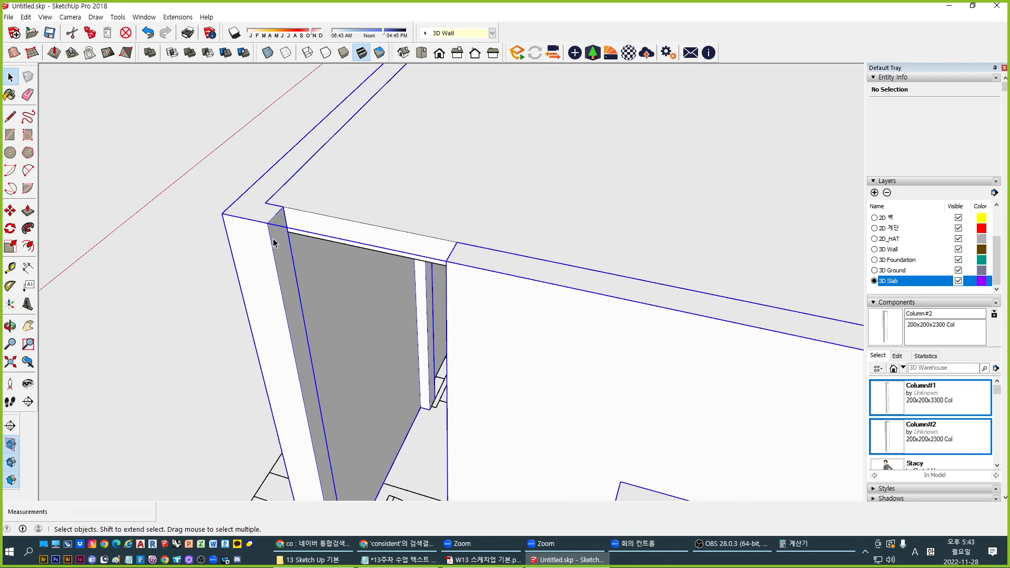
pyautogui.scroll(2, 273, 225)
pyautogui.click(274, 217)
pyautogui.press('m')
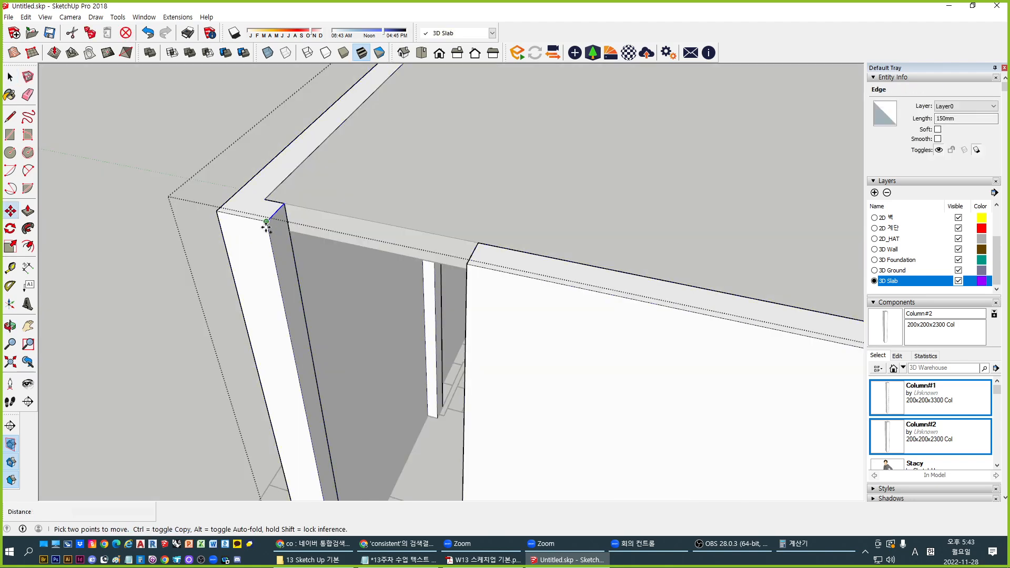
pyautogui.press('ctrl')
pyautogui.click(266, 221)
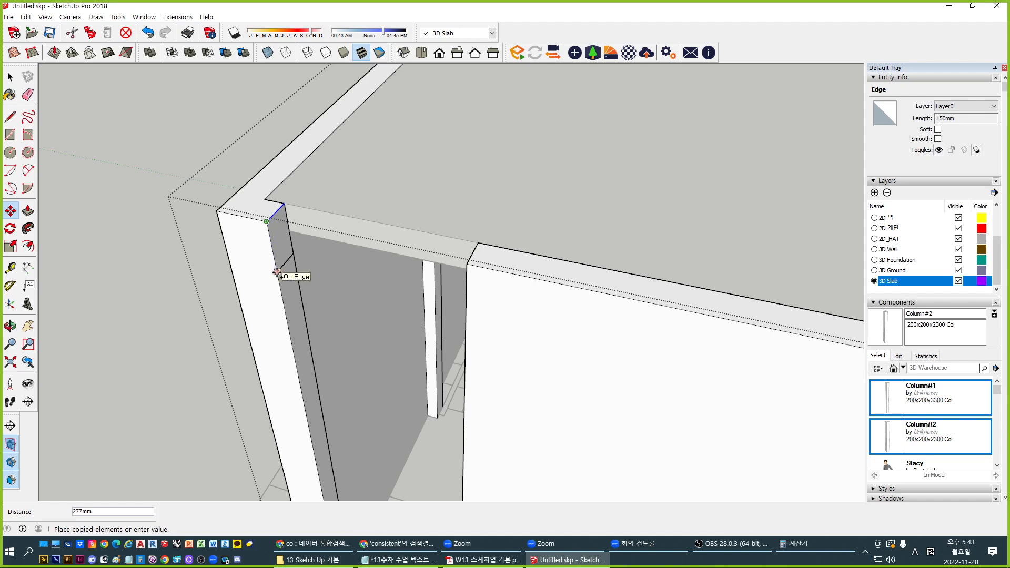
pyautogui.press('Return')
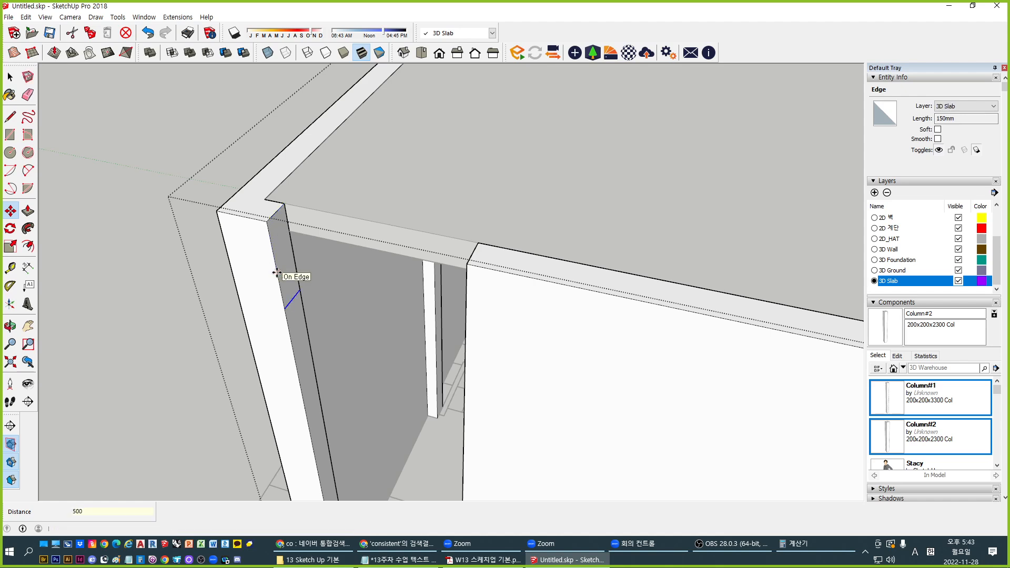
# Extend the column's upper face 900 mm to form the lintel above the doorway
pyautogui.press('p')
pyautogui.click(276, 247)
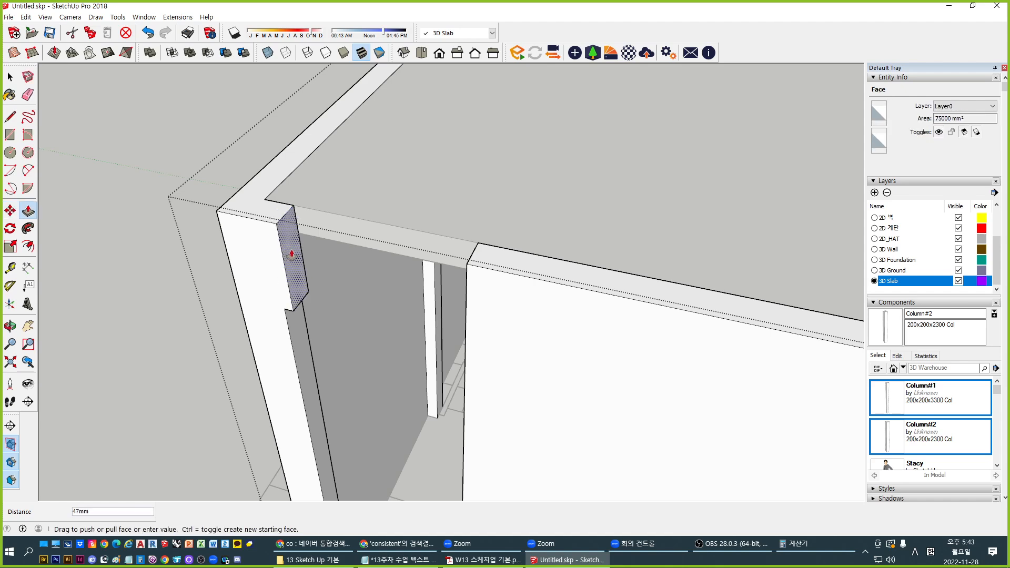
pyautogui.click(472, 266)
pyautogui.moveTo(465, 266); pyautogui.dragTo(482, 211, button='middle')
pyautogui.moveTo(349, 349); pyautogui.dragTo(355, 271, button='middle')
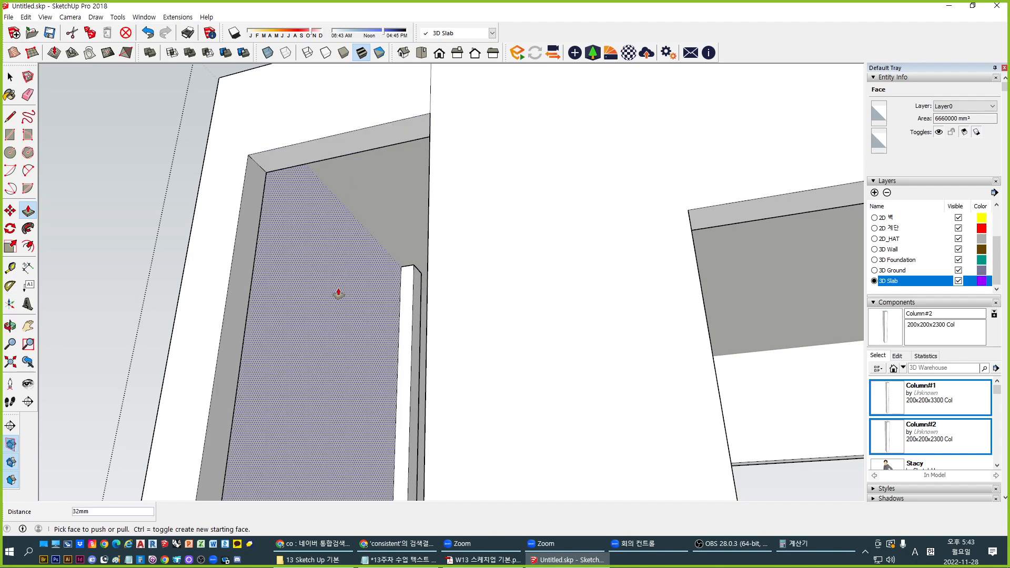
pyautogui.click(355, 152)
pyautogui.click(370, 237)
pyautogui.hotkey('ctrl', 'z')
# Delete the leftover seam edge above the door
pyautogui.moveTo(373, 248); pyautogui.dragTo(541, 338, button='middle')
pyautogui.press('space')
pyautogui.click(426, 250)
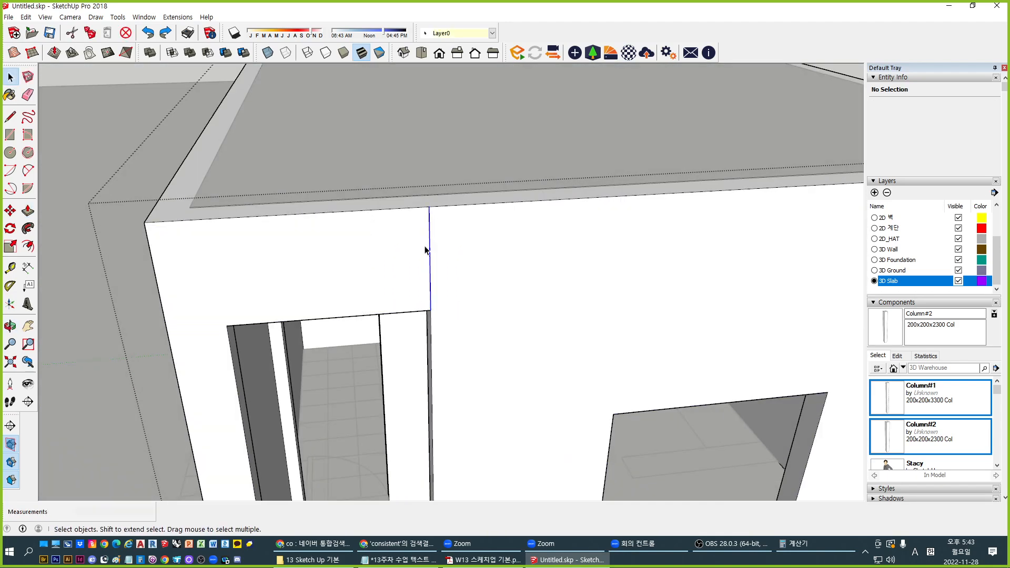
pyautogui.press('Delete')
# Temporarily delete the roof slab to inspect the walls, then restore it
pyautogui.moveTo(415, 276); pyautogui.dragTo(721, 313, button='middle')
pyautogui.moveTo(457, 278); pyautogui.dragTo(384, 265, button='middle')
pyautogui.click(249, 306)
pyautogui.press('Delete')
pyautogui.moveTo(273, 331); pyautogui.dragTo(277, 379, button='middle')
pyautogui.scroll(3, 416, 298)
pyautogui.doubleClick(415, 298)
pyautogui.press('Escape')
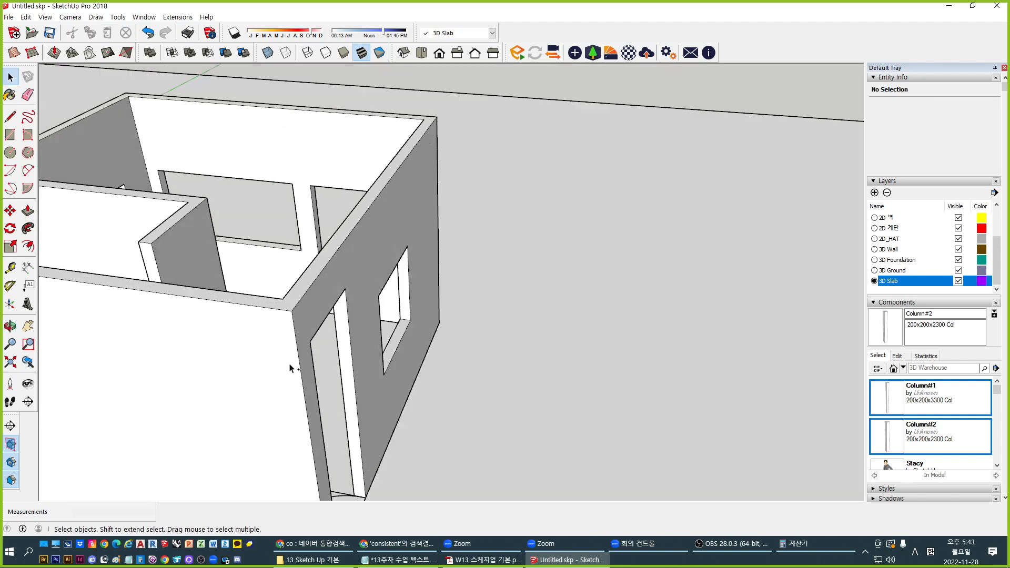
pyautogui.hotkey('ctrl', 'z')
pyautogui.moveTo(253, 240); pyautogui.dragTo(329, 351, button='middle')
pyautogui.scroll(3, 478, 304)
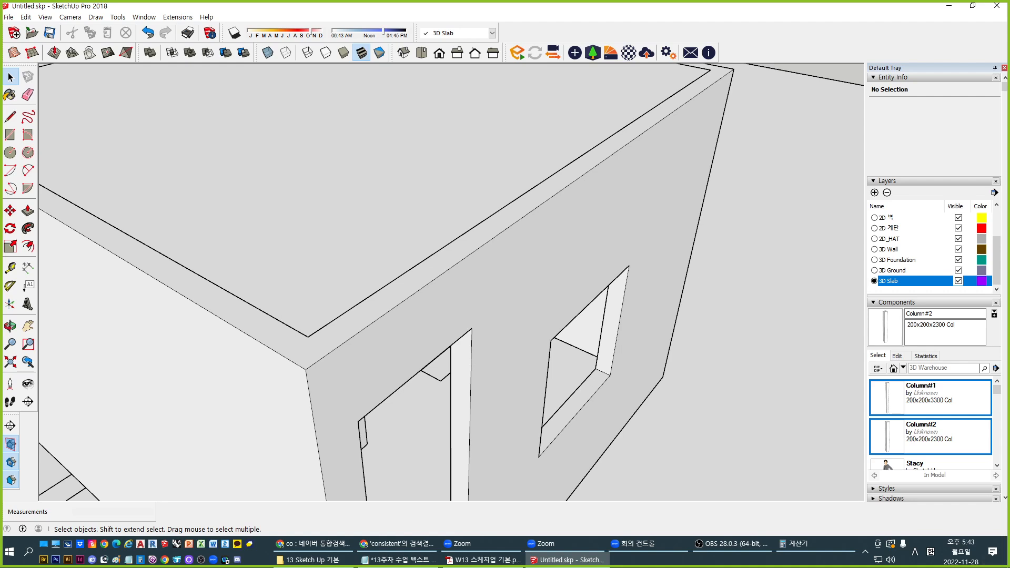
# Tidy the Notepad notes to read 'Hide (C+H) -> Unhide' above 'Unhide All (C+U)'
pyautogui.hotkey('alt', 'Tab')
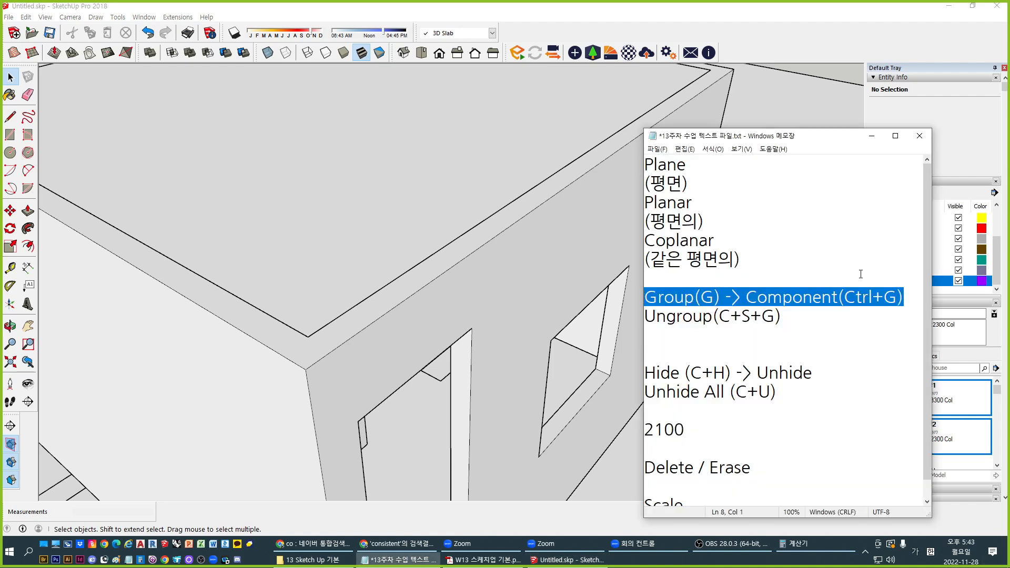
pyautogui.click(829, 390)
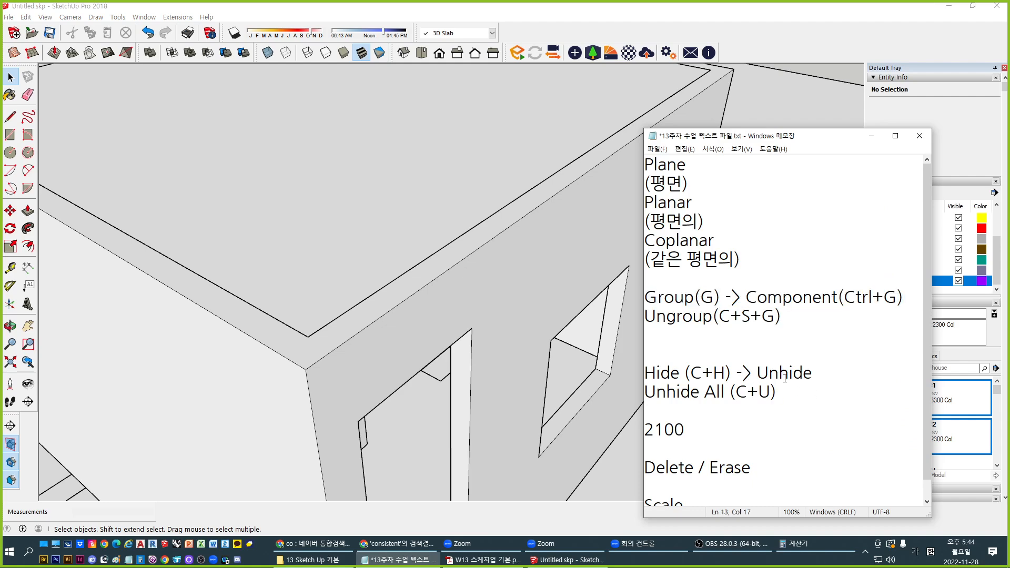
pyautogui.moveTo(650, 373); pyautogui.dragTo(690, 378)
pyautogui.click(820, 379)
pyautogui.write('(ㅊ')
pyautogui.press('BackSpace')
pyautogui.press('BackSpace')
pyautogui.moveTo(861, 372); pyautogui.dragTo(624, 397)
pyautogui.press('BackSpace')
pyautogui.click(768, 410)
# Select the roof slab group, hiding and unhiding it with Ctrl+H and Ctrl+U
pyautogui.moveTo(495, 231)
pyautogui.mouseDown(button='middle')
pyautogui.moveTo(417, 241)
pyautogui.moveTo(425, 250)
pyautogui.mouseUp(button='middle')
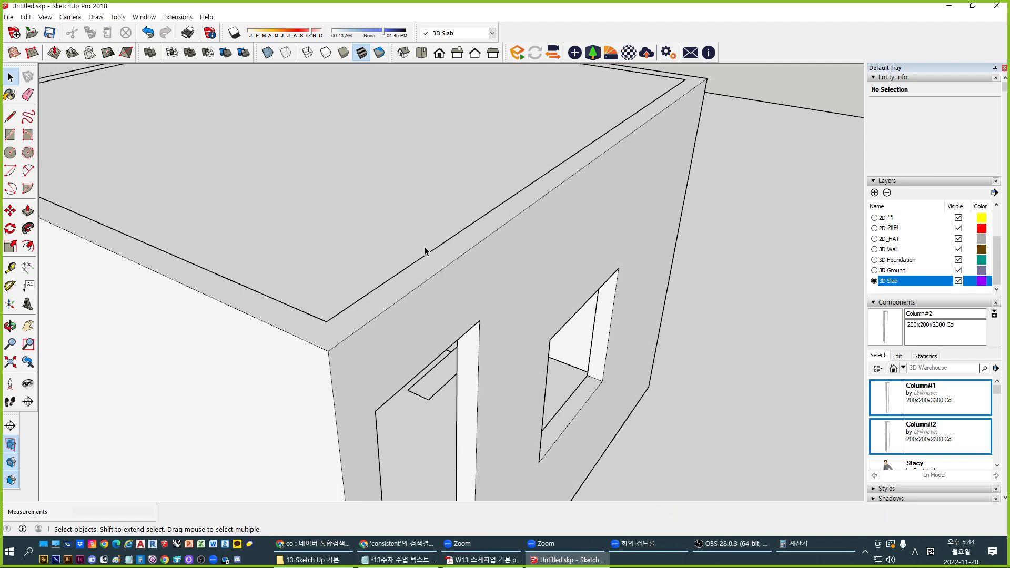
pyautogui.click(425, 187)
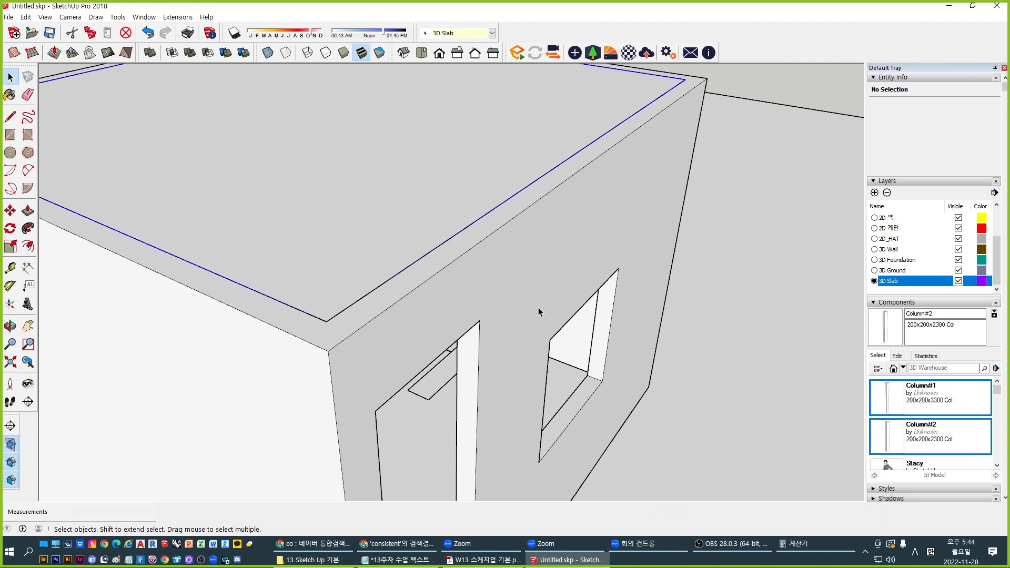
pyautogui.scroll(-2, 538, 307)
pyautogui.hotkey('ctrl', 'h')
pyautogui.hotkey('ctrl', 'u')
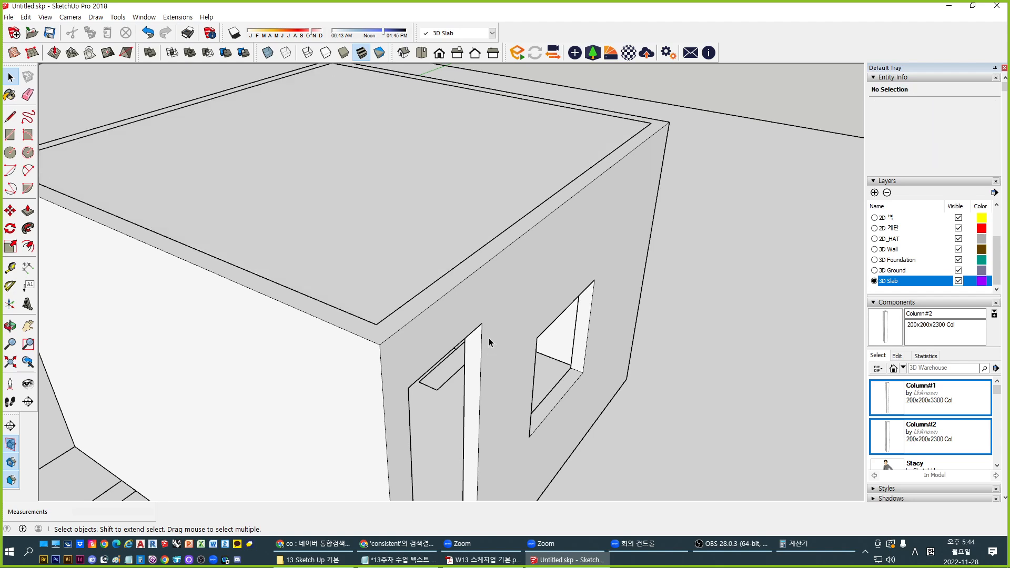
pyautogui.click(396, 195)
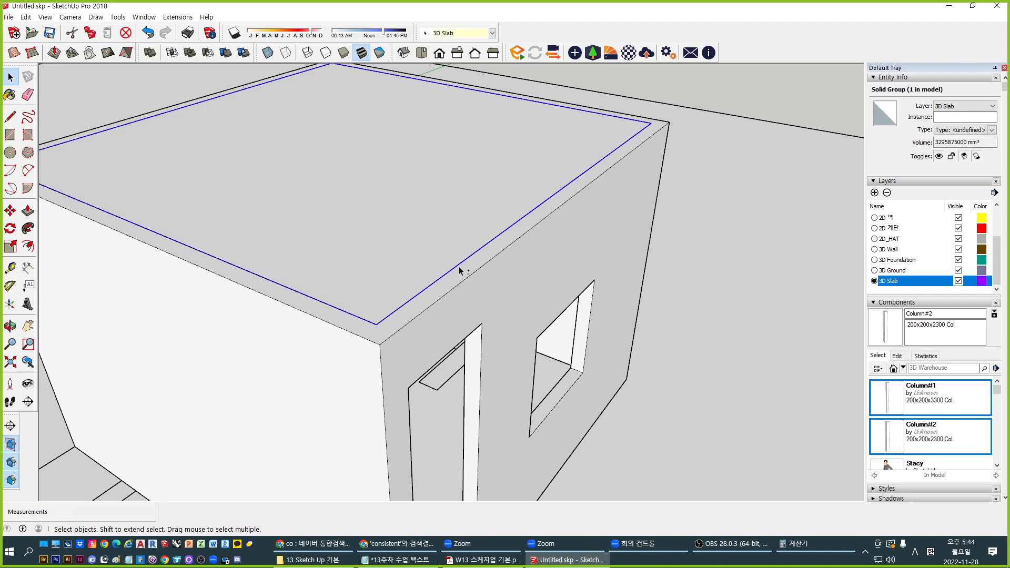
# Enter the slab group and try pushing its rim face before cancelling
pyautogui.moveTo(459, 268); pyautogui.dragTo(506, 341, button='middle')
pyautogui.scroll(3, 532, 295)
pyautogui.doubleClick(530, 299)
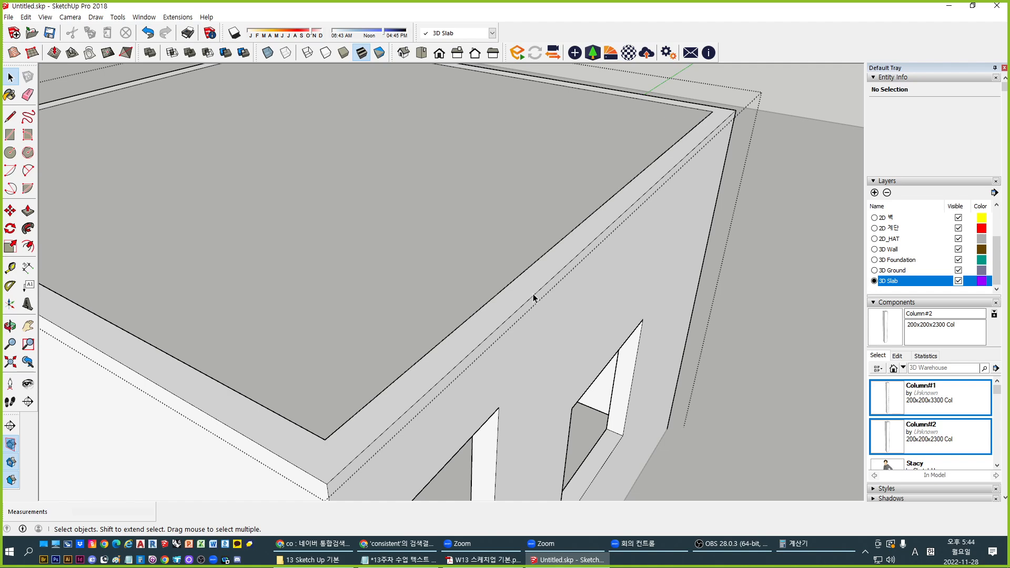
pyautogui.moveTo(552, 300); pyautogui.dragTo(491, 323, button='middle')
pyautogui.press('p')
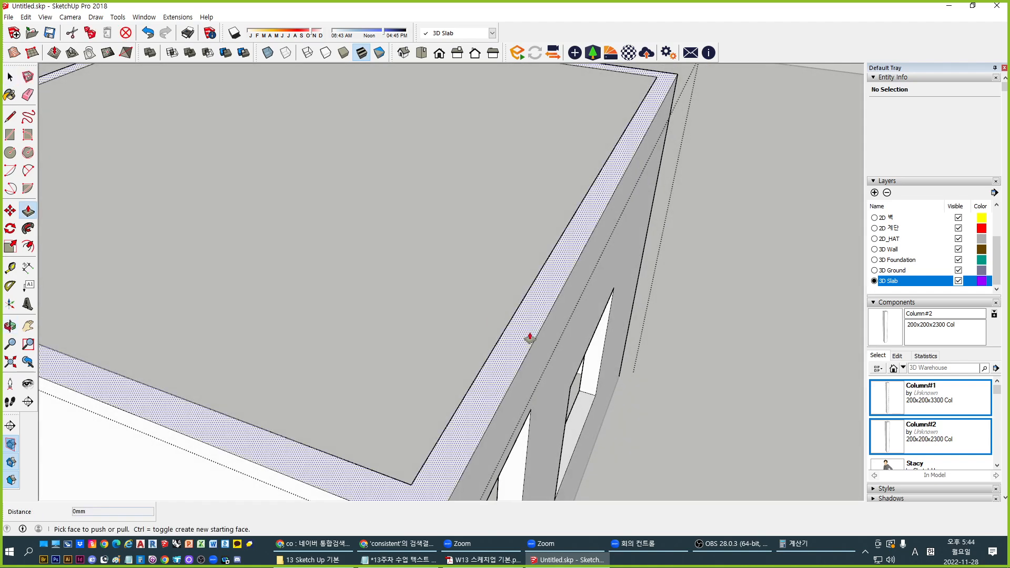
pyautogui.click(517, 316)
pyautogui.press('Escape')
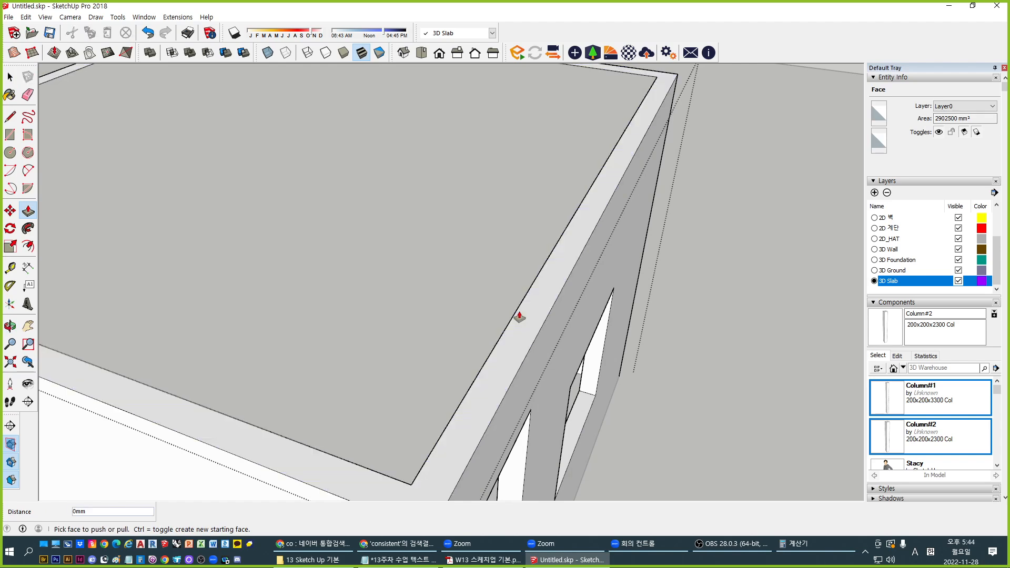
pyautogui.press('f')
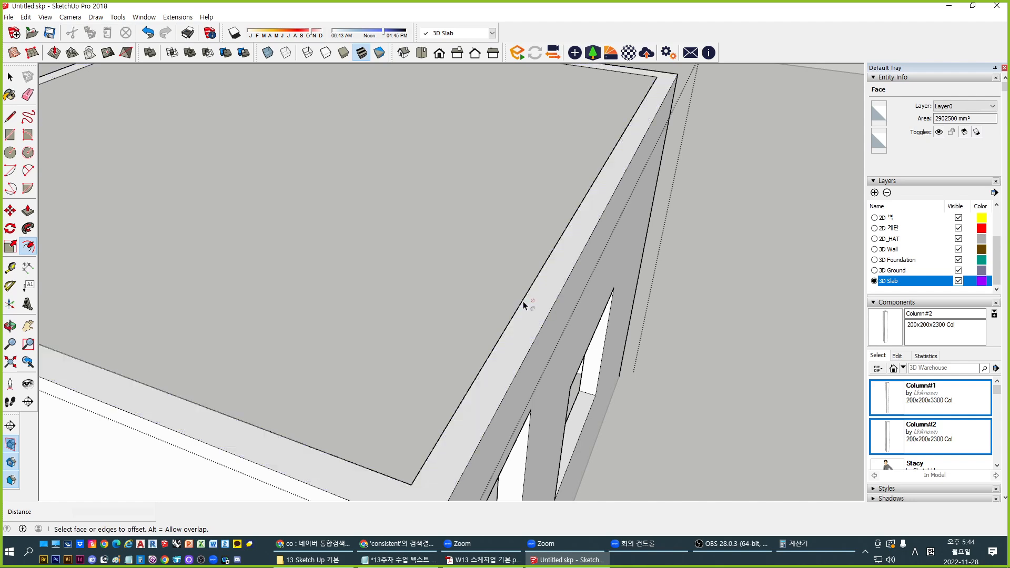
# Offset the slab face by 50, then undo that offset band
pyautogui.click(532, 304)
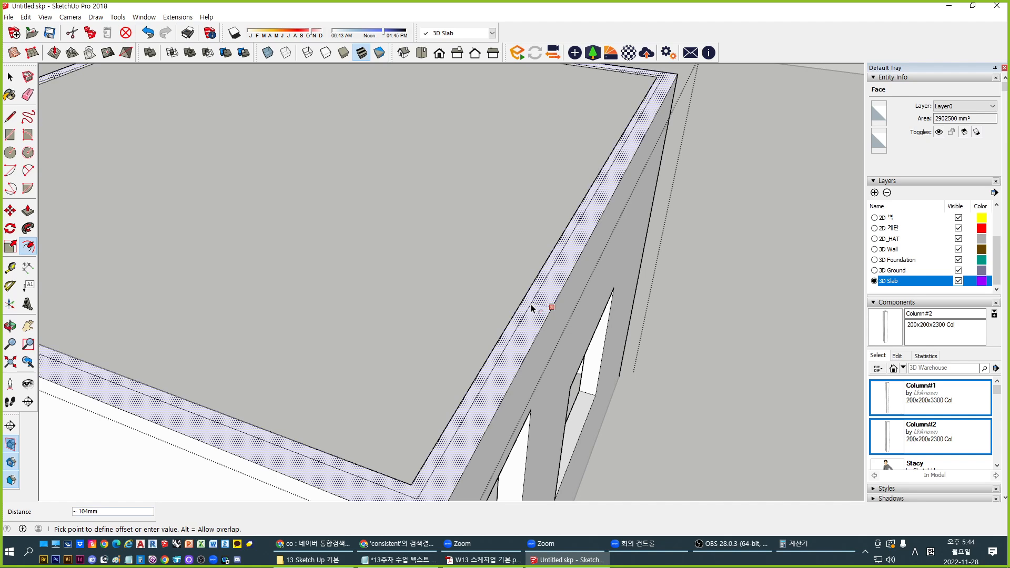
pyautogui.press('Return')
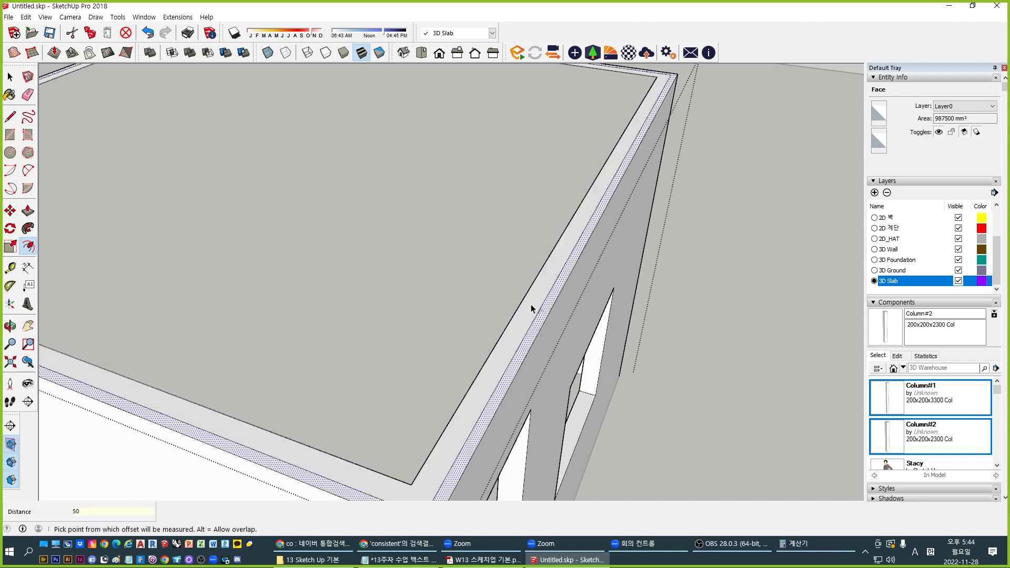
pyautogui.doubleClick(531, 302)
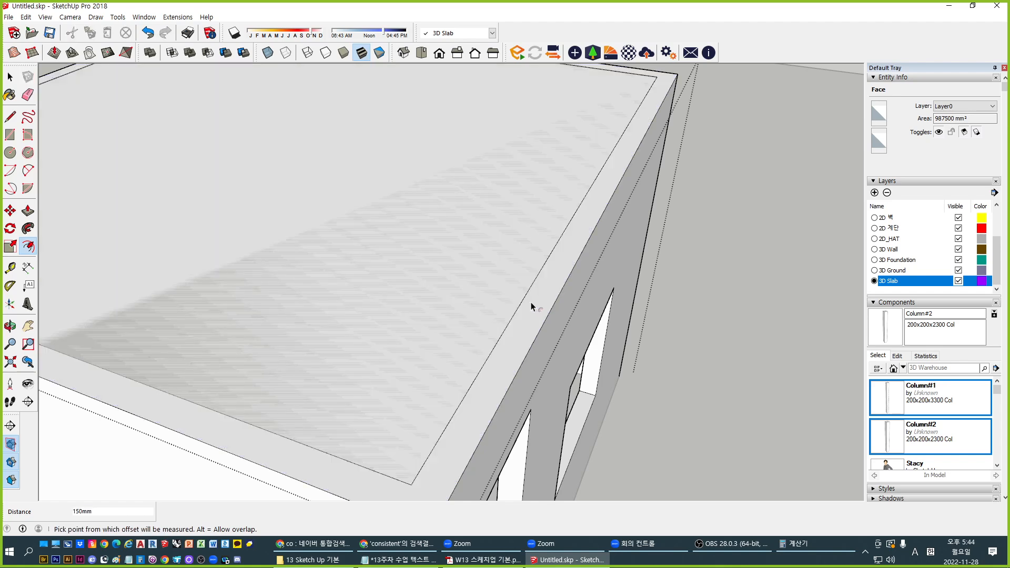
pyautogui.click(531, 303)
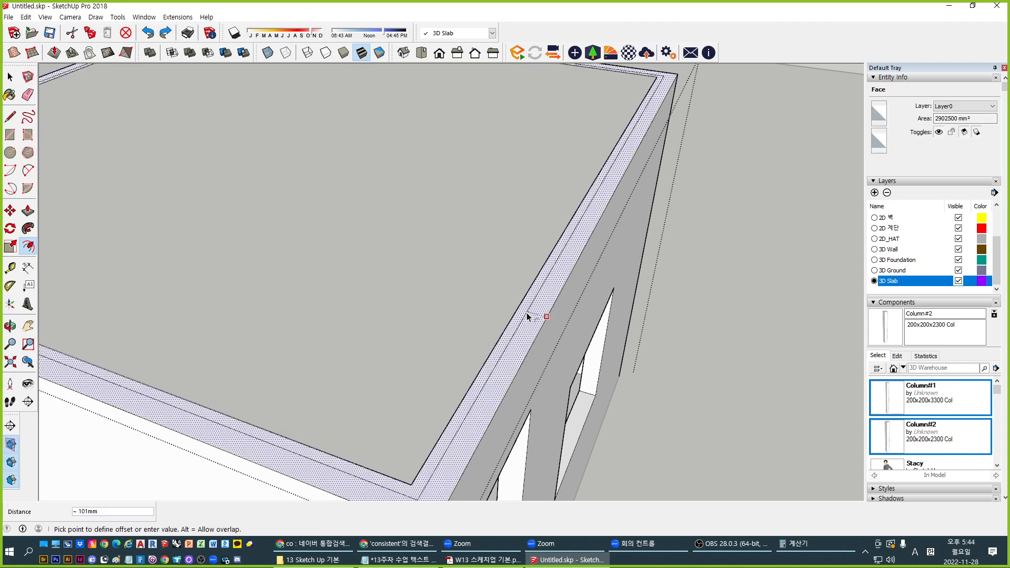
pyautogui.write('50')
pyautogui.press('Return')
pyautogui.hotkey('ctrl', 'z')
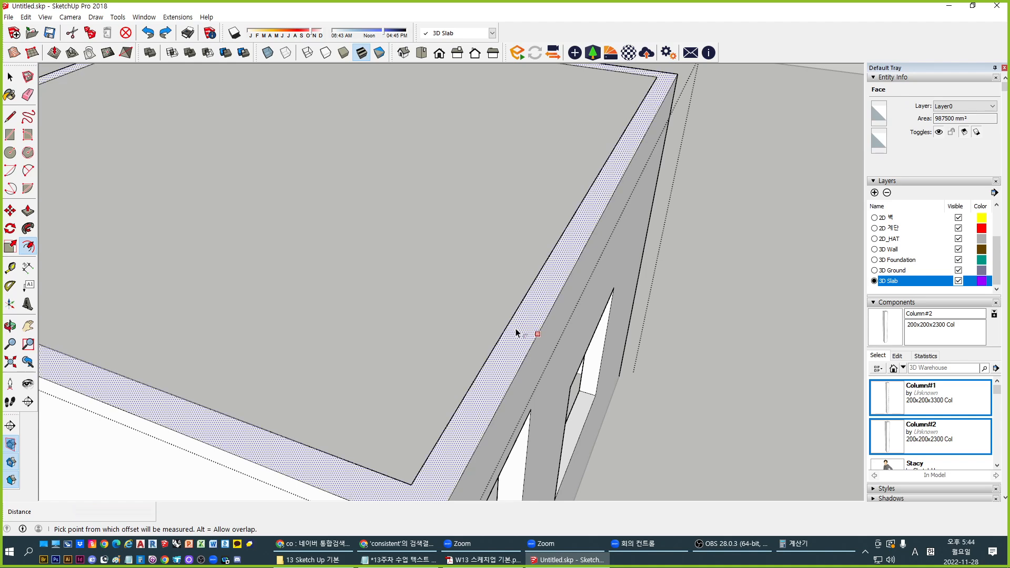
# Offset the slab's narrow rim face by 10 mm
pyautogui.press('t')
pyautogui.click(513, 316)
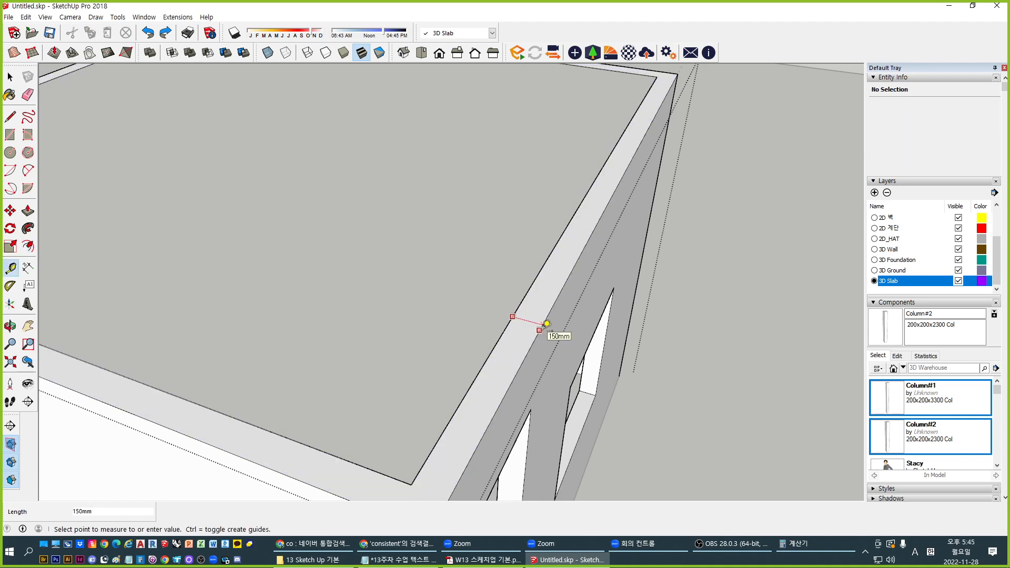
pyautogui.press('space')
pyautogui.scroll(8, 558, 336)
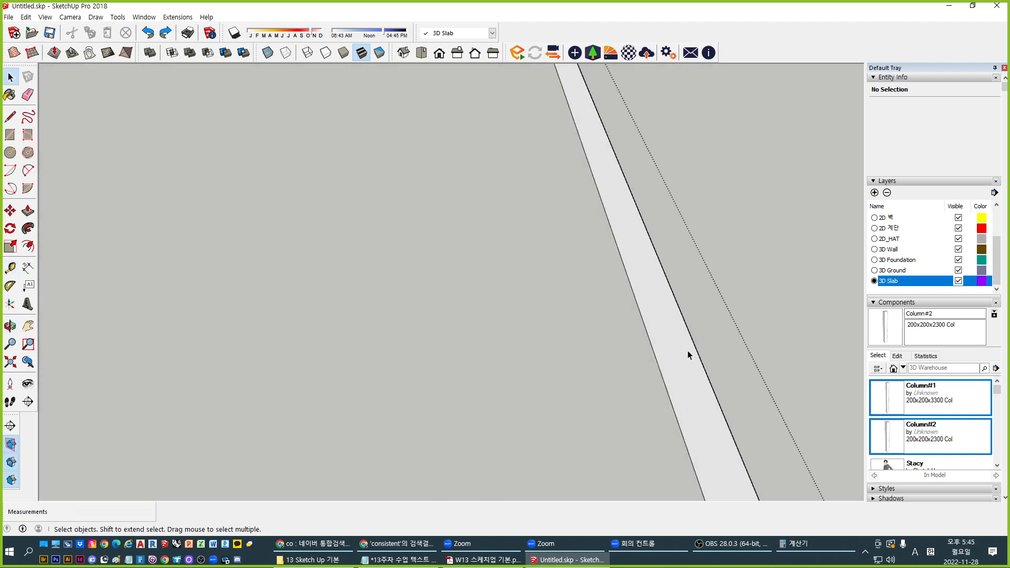
pyautogui.click(687, 339)
pyautogui.press('f')
pyautogui.click(686, 335)
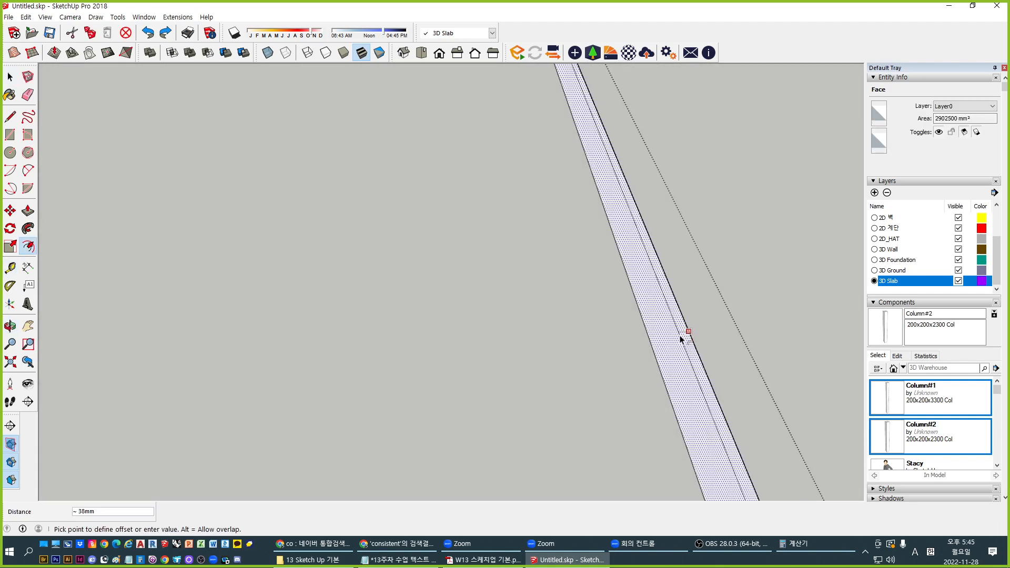
pyautogui.write('10')
pyautogui.press('Return')
# Pull the 10 mm rim strip up 300 mm, then another 600 mm, and exit the slab group
pyautogui.scroll(-3, 679, 336)
pyautogui.press('p')
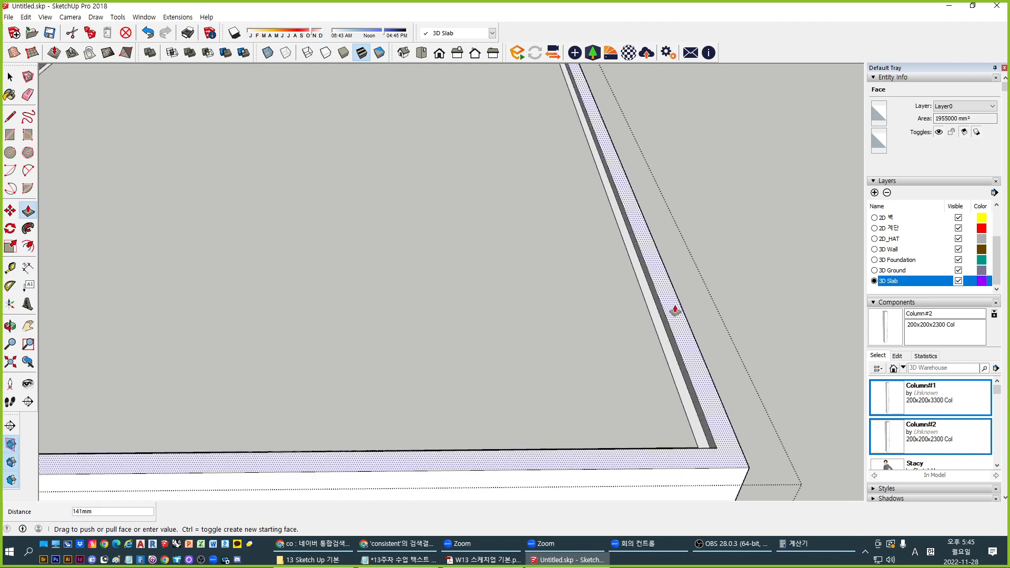
pyautogui.scroll(-2, 670, 273)
pyautogui.moveTo(649, 292); pyautogui.dragTo(565, 261, button='middle')
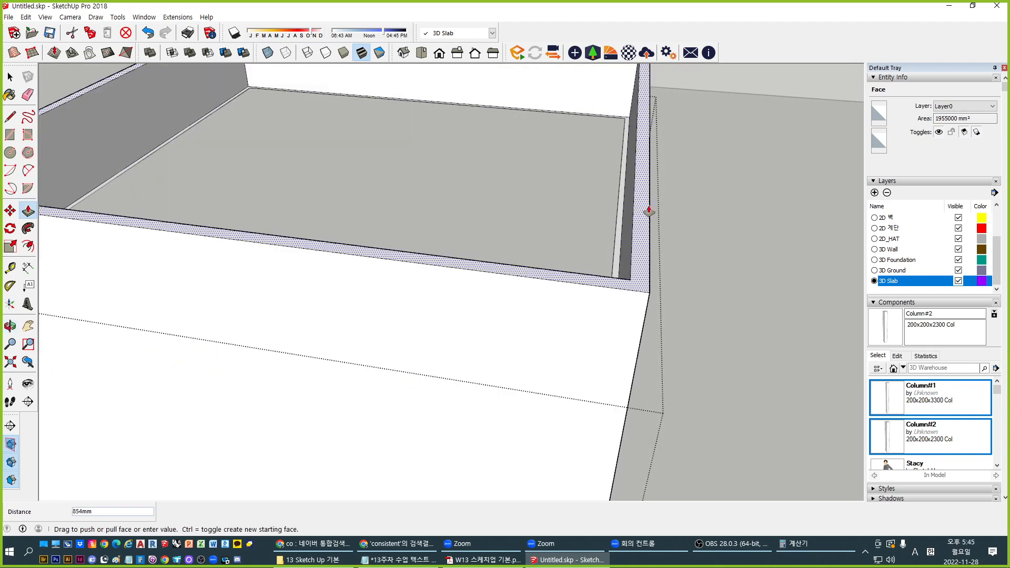
pyautogui.moveTo(634, 226); pyautogui.dragTo(542, 163, button='middle')
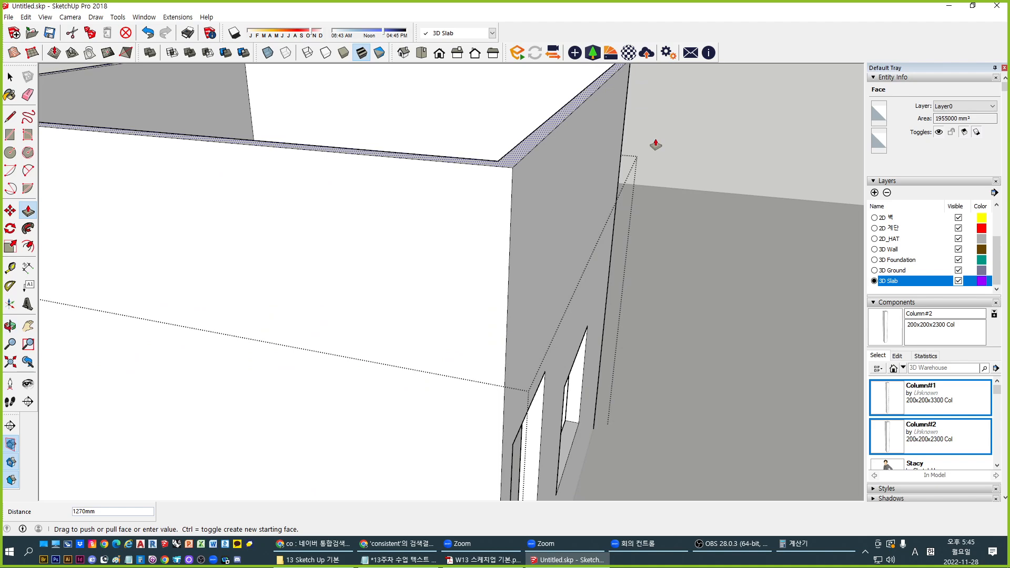
pyautogui.press('Return')
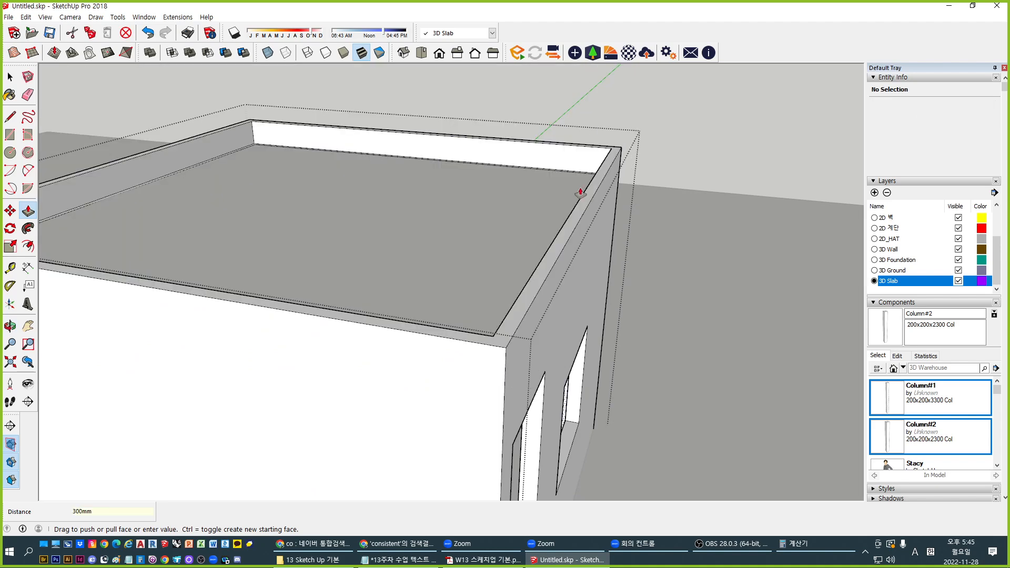
pyautogui.click(594, 185)
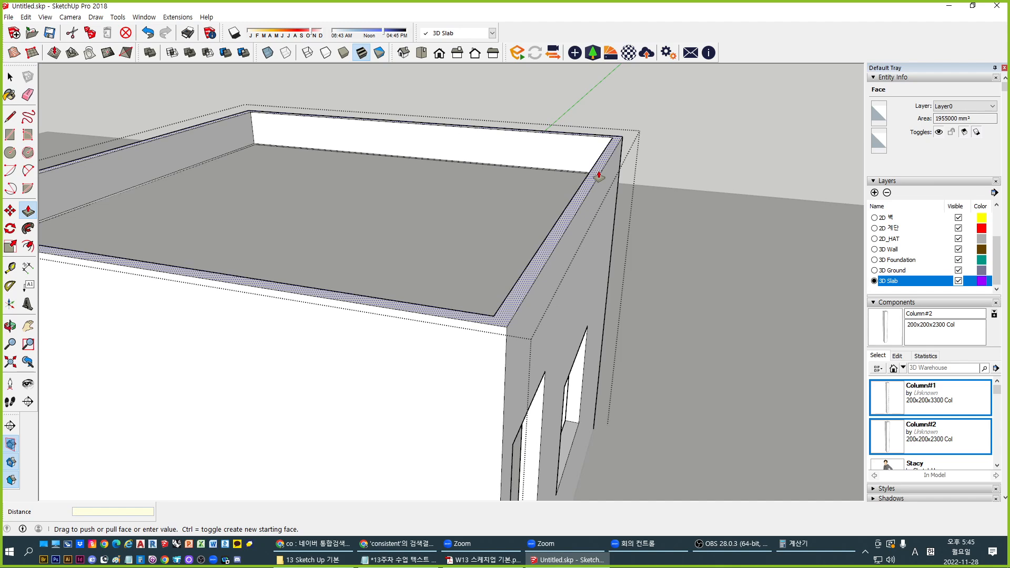
pyautogui.press('Return')
pyautogui.press('space')
pyautogui.press('Escape')
pyautogui.moveTo(392, 163); pyautogui.dragTo(505, 275, button='middle')
# Orbit to the front wall and cancel a Tape Measure reading from the window's top corner
pyautogui.scroll(-5, 411, 249)
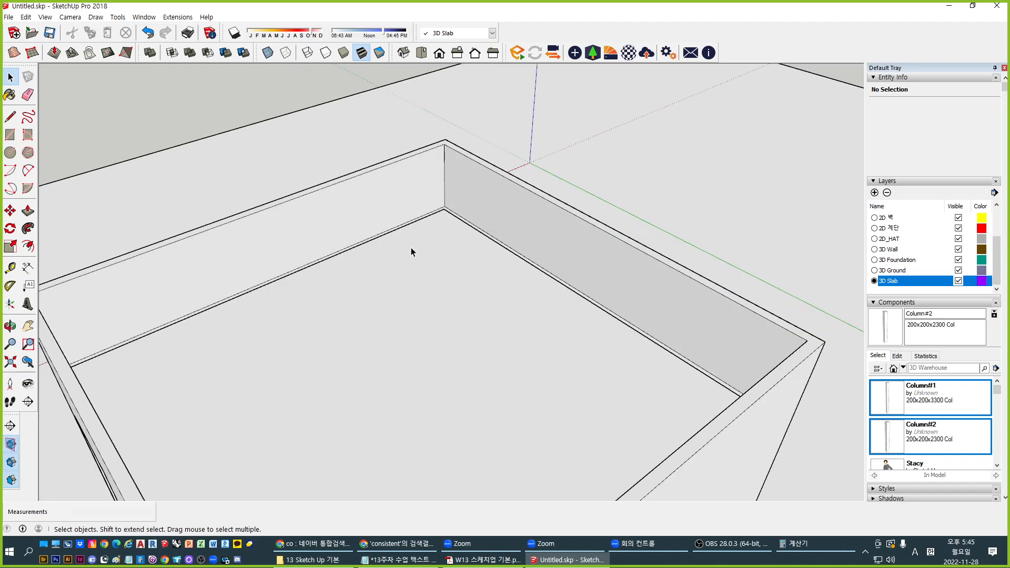
pyautogui.moveTo(420, 324); pyautogui.dragTo(399, 282, button='middle')
pyautogui.scroll(3, 477, 354)
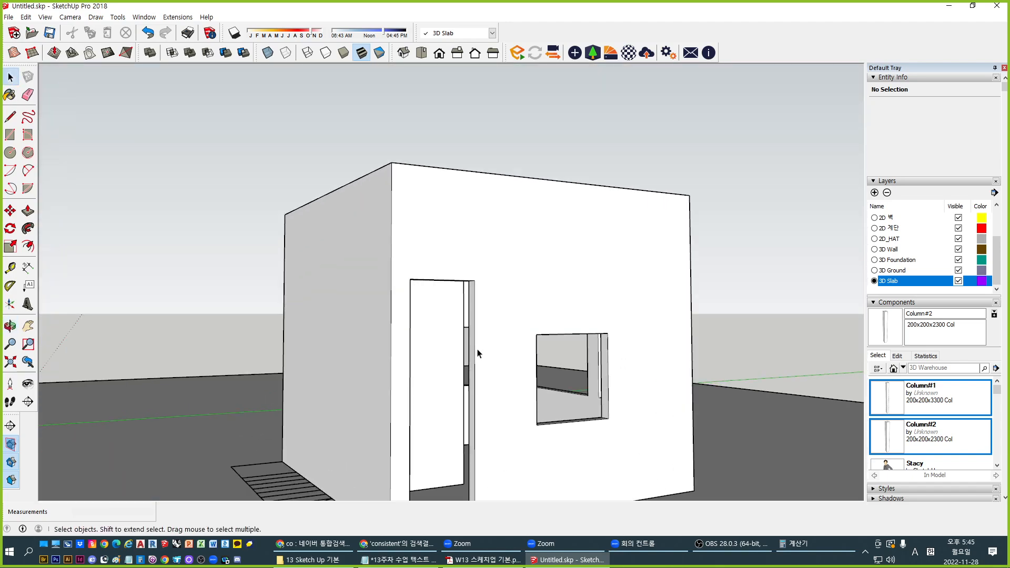
pyautogui.scroll(3, 465, 189)
pyautogui.moveTo(465, 189); pyautogui.dragTo(448, 335, button='middle')
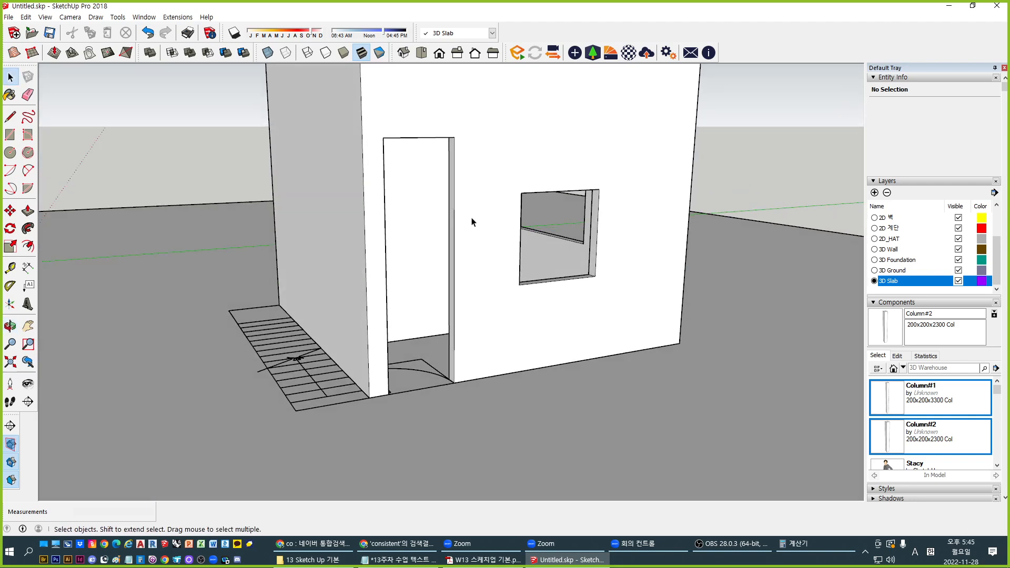
pyautogui.scroll(2, 519, 234)
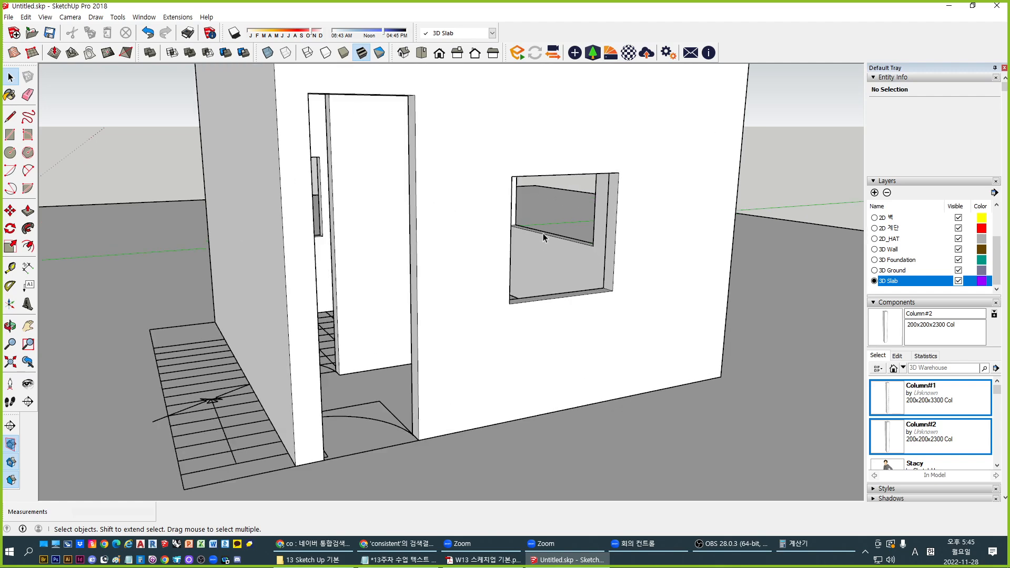
pyautogui.press('t')
pyautogui.click(511, 176)
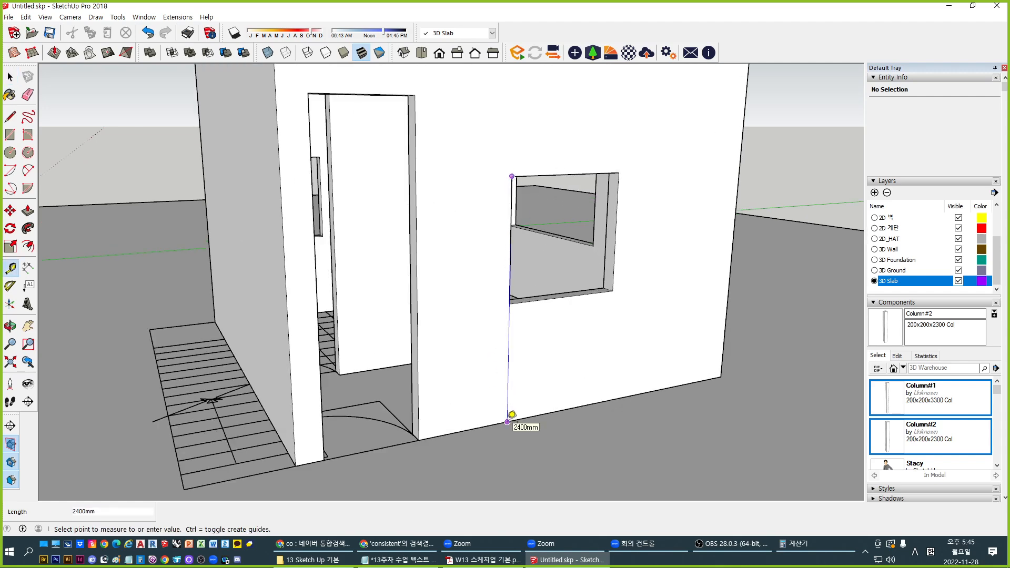
pyautogui.press('space')
# Push the doorway's top face down 700 mm to match the window top
pyautogui.moveTo(409, 149); pyautogui.dragTo(429, 175, button='middle')
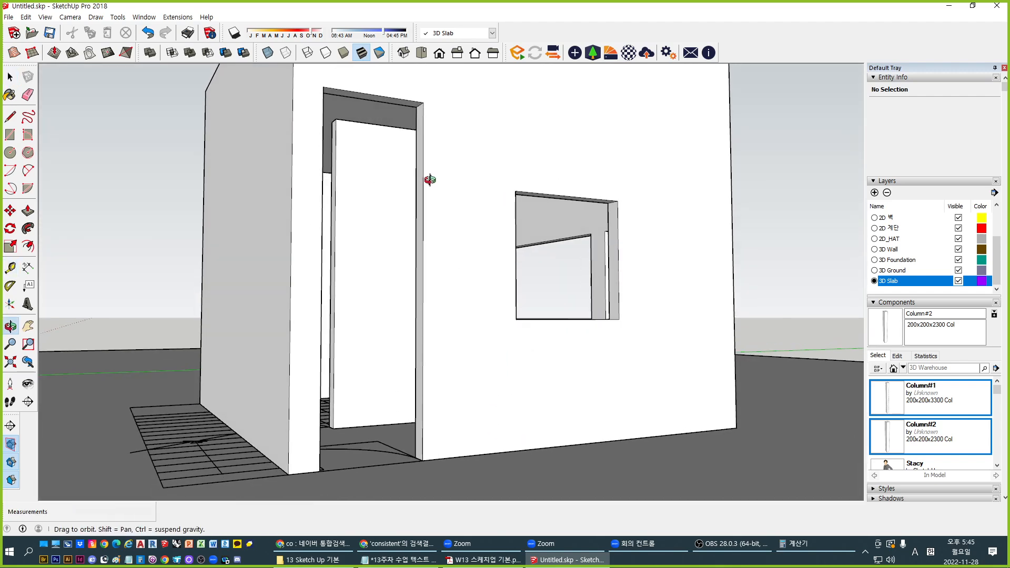
pyautogui.press('p')
pyautogui.scroll(2, 400, 132)
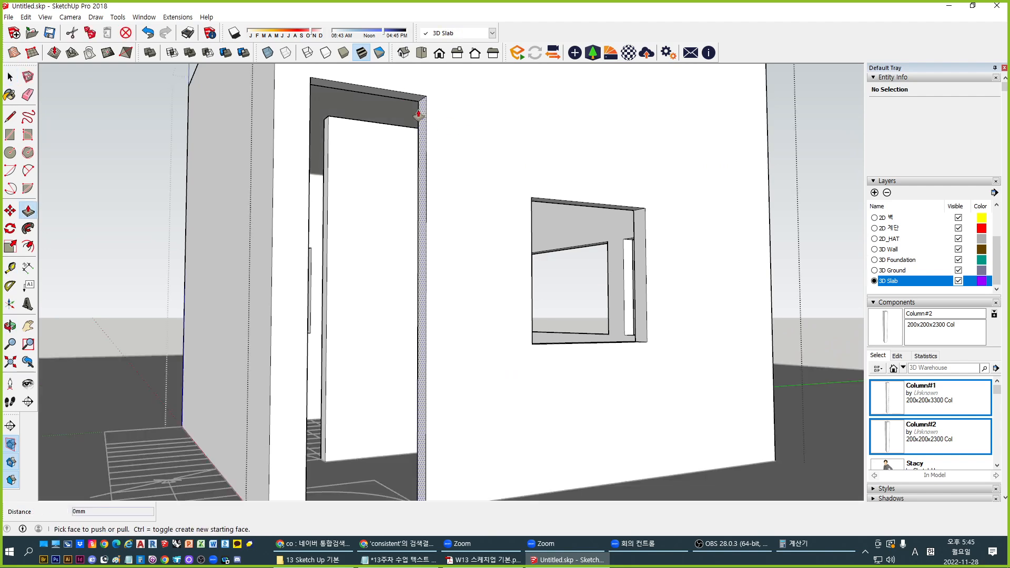
pyautogui.click(420, 102)
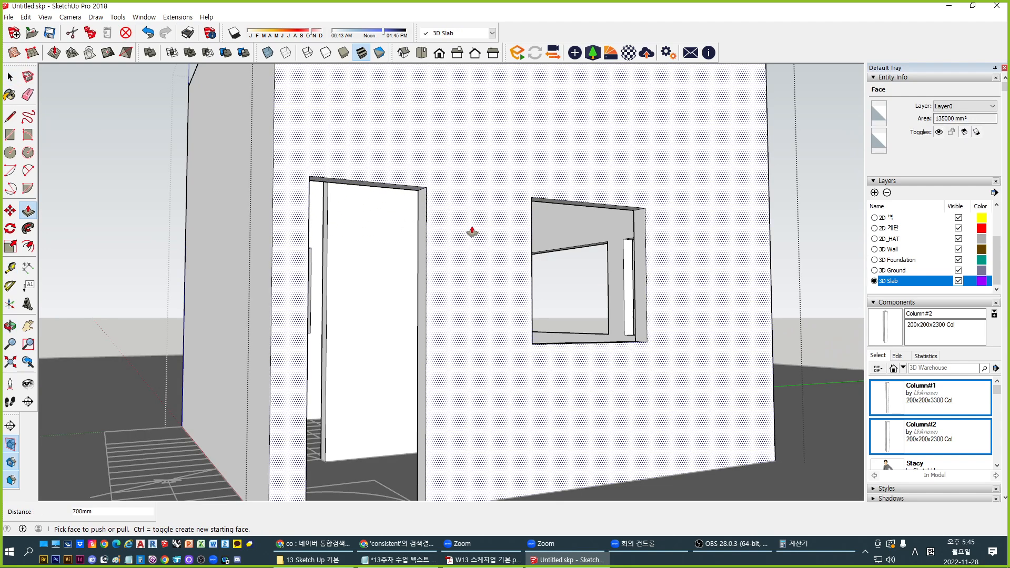
pyautogui.press('space')
pyautogui.moveTo(507, 218); pyautogui.dragTo(439, 253, button='middle')
pyautogui.scroll(4, 442, 235)
pyautogui.keyDown('shift'); pyautogui.moveTo(440, 184); pyautogui.dragTo(461, 278, button='middle'); pyautogui.keyUp('shift')
pyautogui.moveTo(461, 279); pyautogui.dragTo(485, 223, button='middle')
pyautogui.moveTo(514, 190); pyautogui.dragTo(475, 309, button='middle')
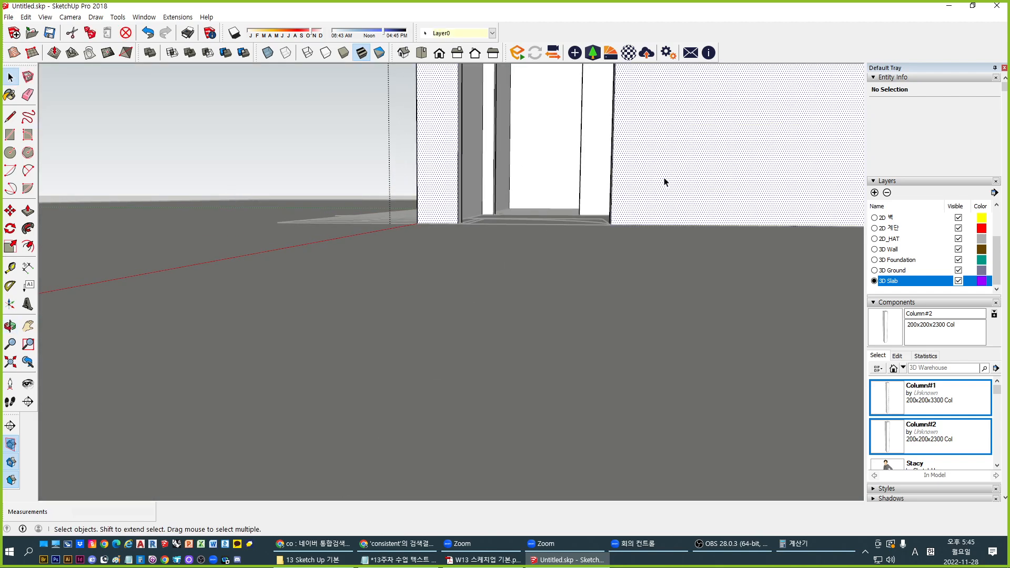
# Undo to bring the walls back and orbit to look down on the building
pyautogui.click(626, 163)
pyautogui.moveTo(701, 156); pyautogui.dragTo(453, 351, button='middle')
pyautogui.press('z')
pyautogui.hotkey('ctrl', 'z')
pyautogui.press('space')
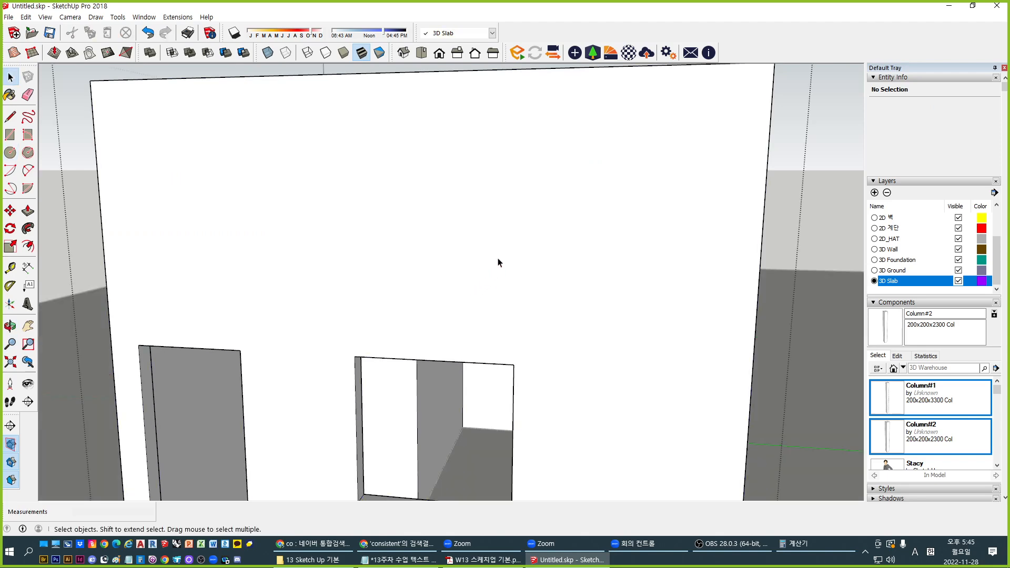
pyautogui.scroll(-3, 399, 268)
pyautogui.moveTo(399, 268); pyautogui.dragTo(335, 219, button='middle')
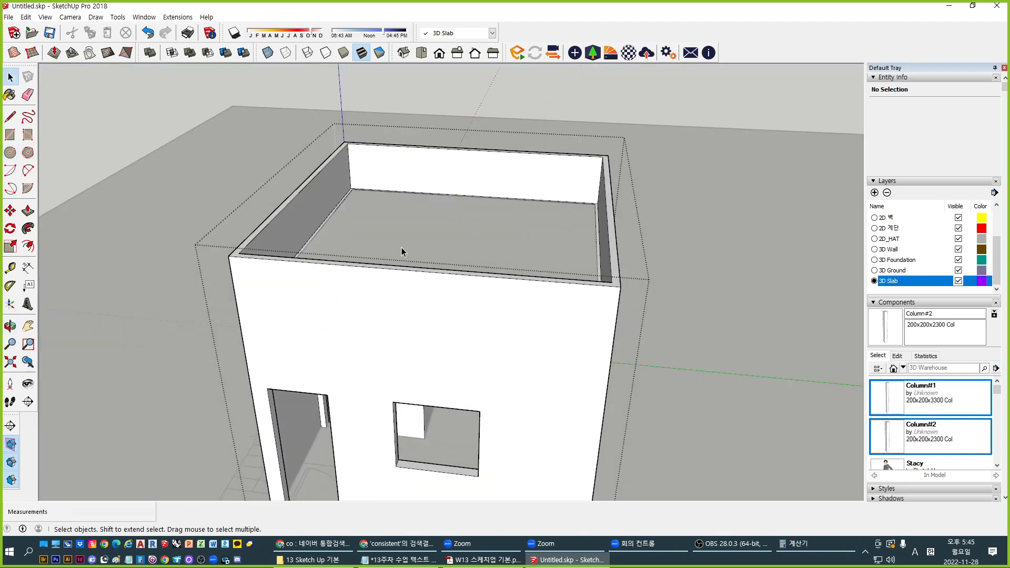
pyautogui.scroll(5, 402, 247)
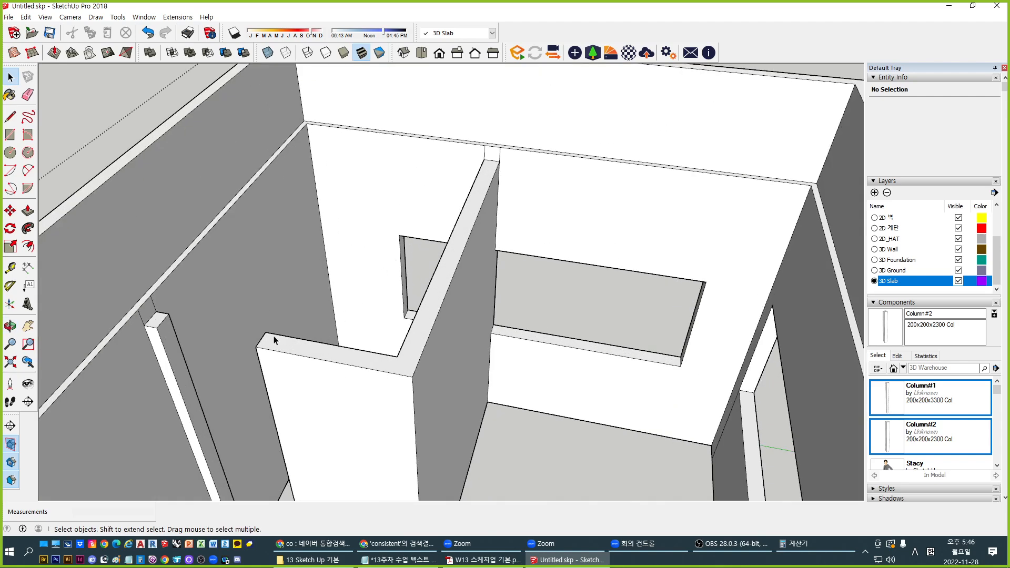
pyautogui.scroll(5, 274, 339)
# Delete two stray edges near the column top and move the 150mm column-top edge down
pyautogui.doubleClick(174, 362)
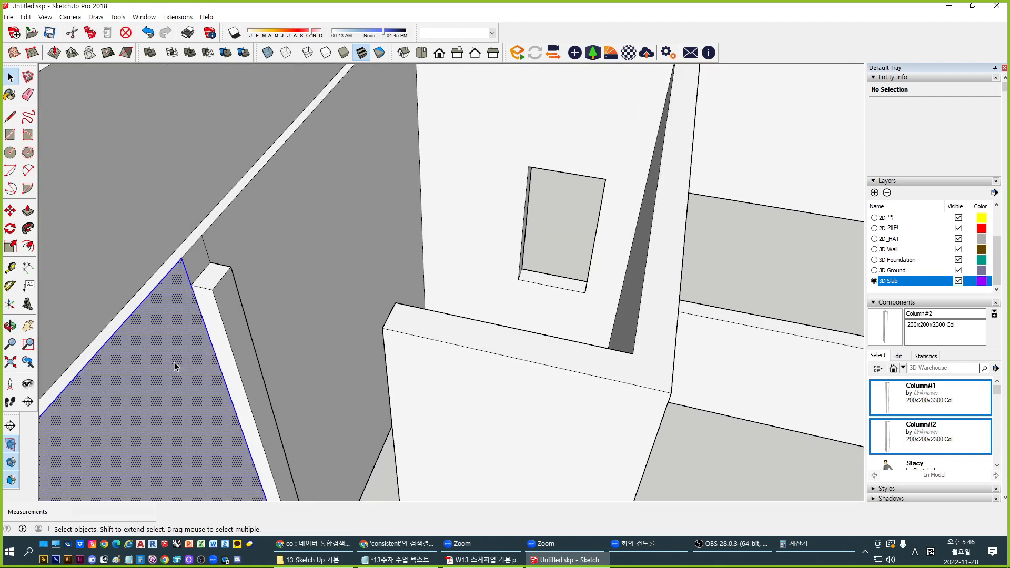
pyautogui.click(186, 274)
pyautogui.press('Delete')
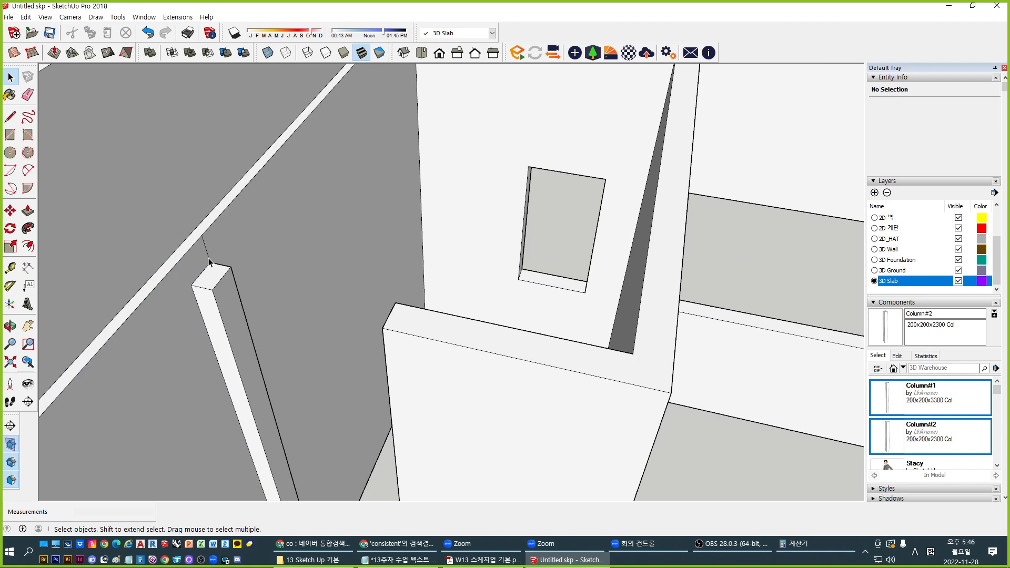
pyautogui.click(208, 259)
pyautogui.press('Delete')
pyautogui.click(223, 284)
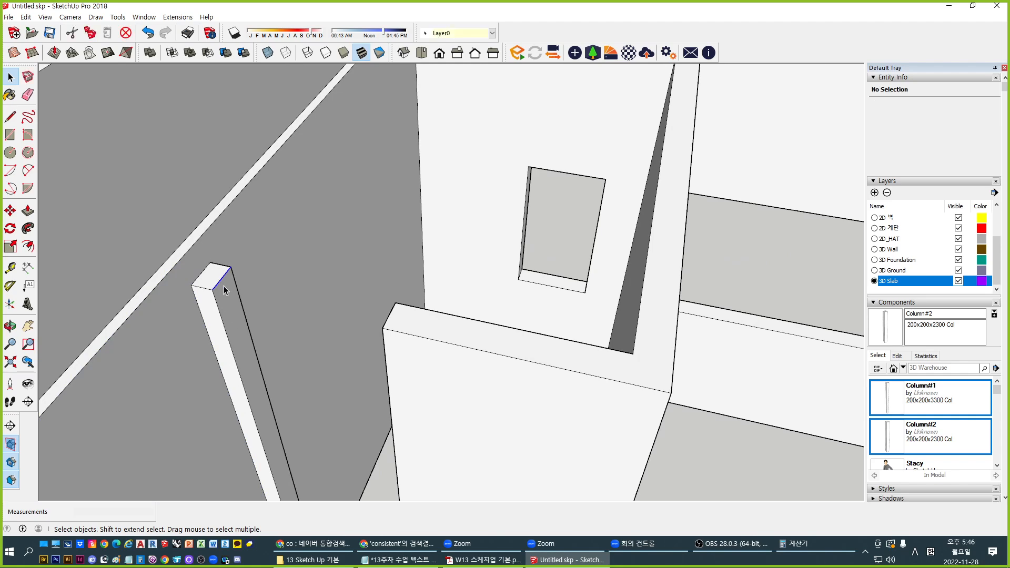
pyautogui.press('m')
pyautogui.click(223, 285)
pyautogui.click(224, 323)
# Extend the column into a beam reaching the wall and delete its two seam edges
pyautogui.press('p')
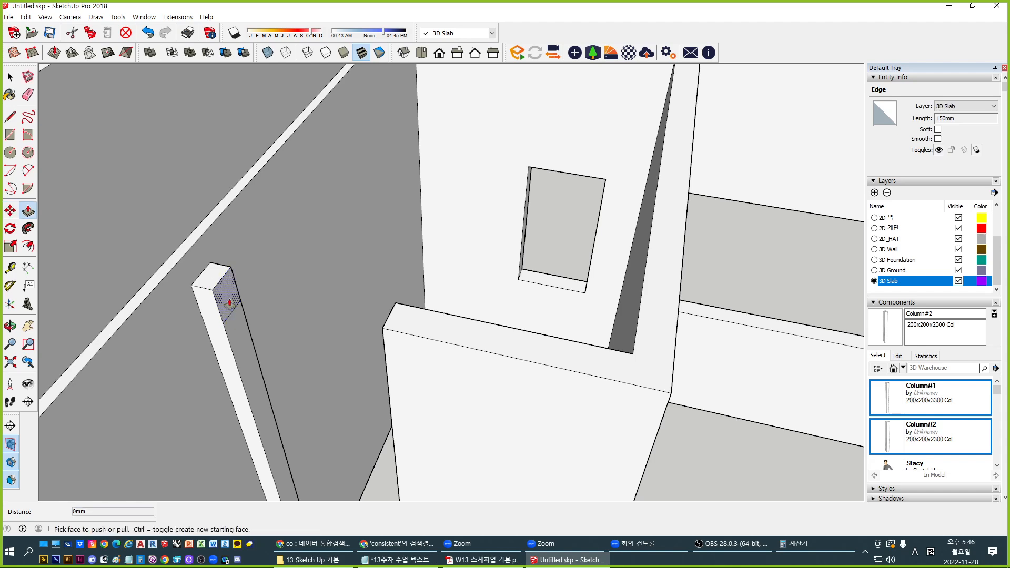
pyautogui.click(226, 295)
pyautogui.click(384, 333)
pyautogui.press('space')
pyautogui.click(384, 339)
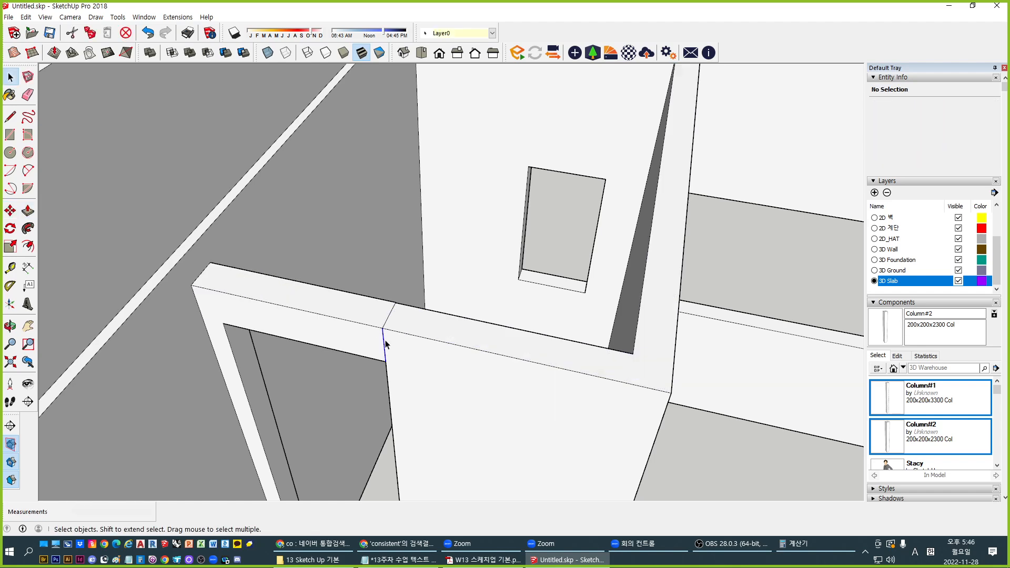
pyautogui.press('Delete')
pyautogui.click(385, 322)
pyautogui.press('Delete')
# Delete the vertical edge under the beam, then undo the deletion
pyautogui.moveTo(413, 319)
pyautogui.mouseDown(button='middle')
pyautogui.moveTo(235, 376)
pyautogui.moveTo(398, 314)
pyautogui.mouseUp(button='middle')
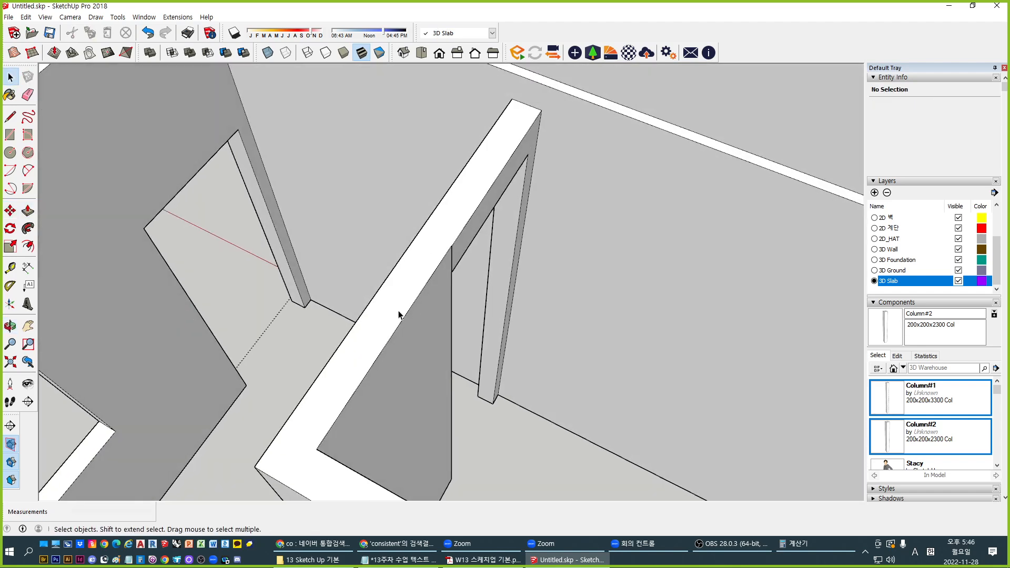
pyautogui.click(451, 266)
pyautogui.press('Delete')
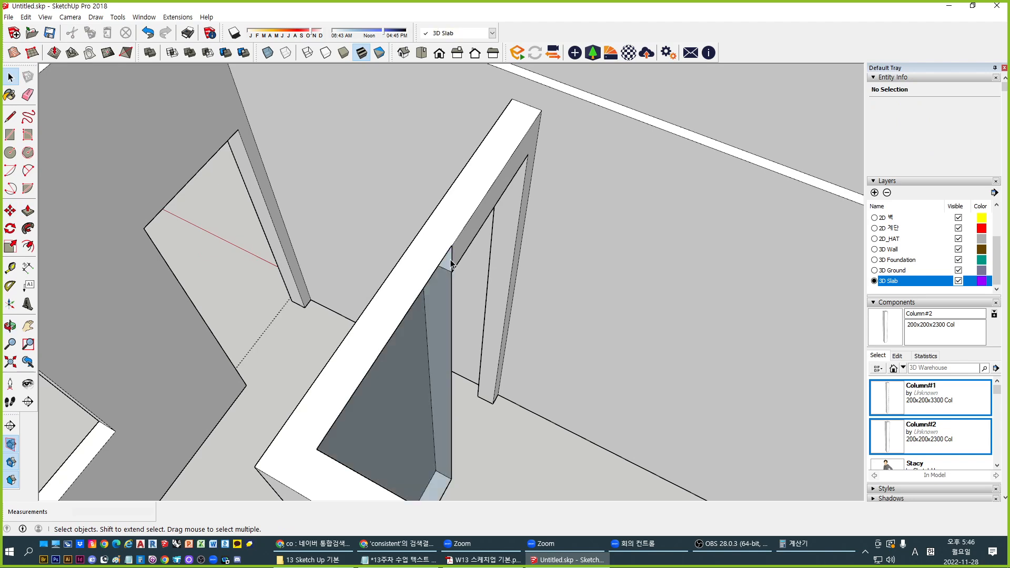
pyautogui.hotkey('ctrl', 'z')
pyautogui.moveTo(468, 293); pyautogui.dragTo(502, 255, button='middle')
pyautogui.scroll(5, 502, 256)
pyautogui.scroll(-4, 217, 263)
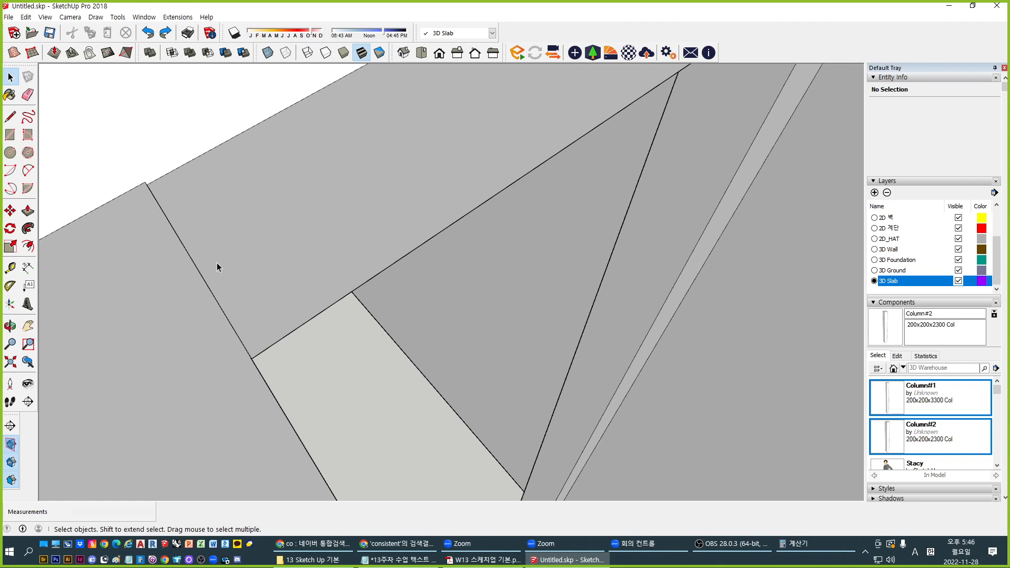
# Merge the faces at the beam corner by deleting the short edge between them
pyautogui.press('p')
pyautogui.scroll(-3, 365, 248)
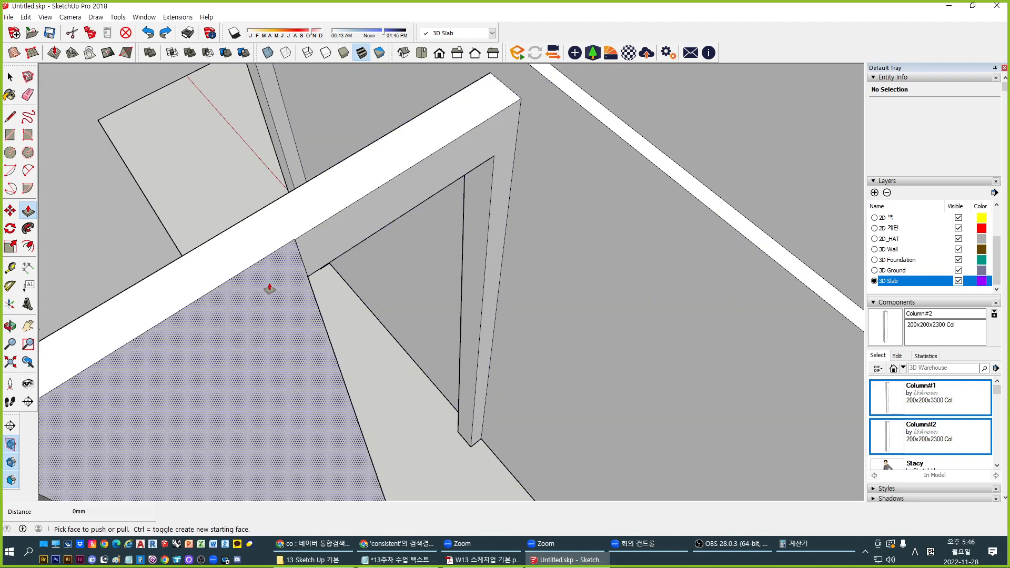
pyautogui.click(296, 247)
pyautogui.press('t')
pyautogui.click(313, 227)
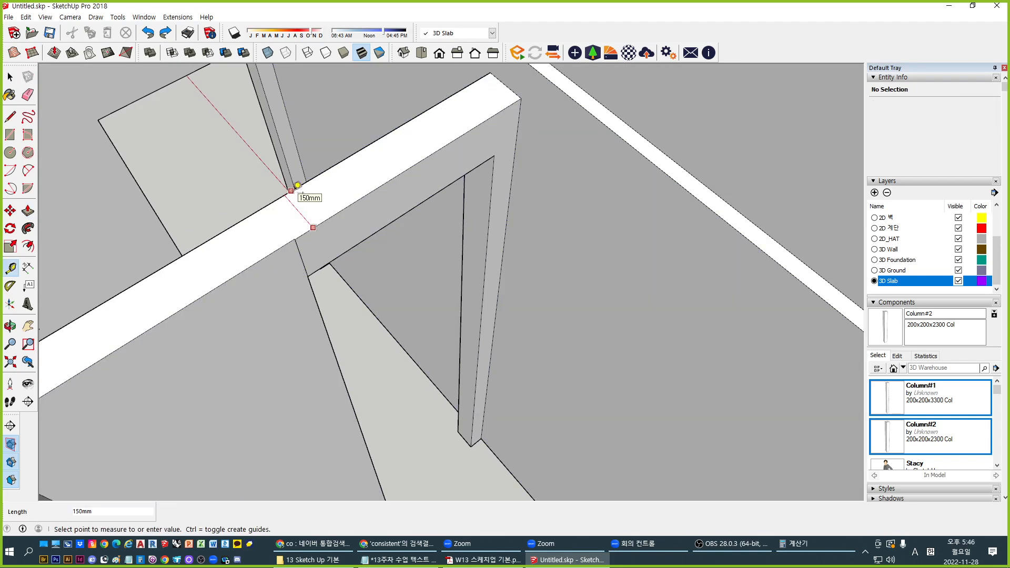
pyautogui.press('space')
pyautogui.press('p')
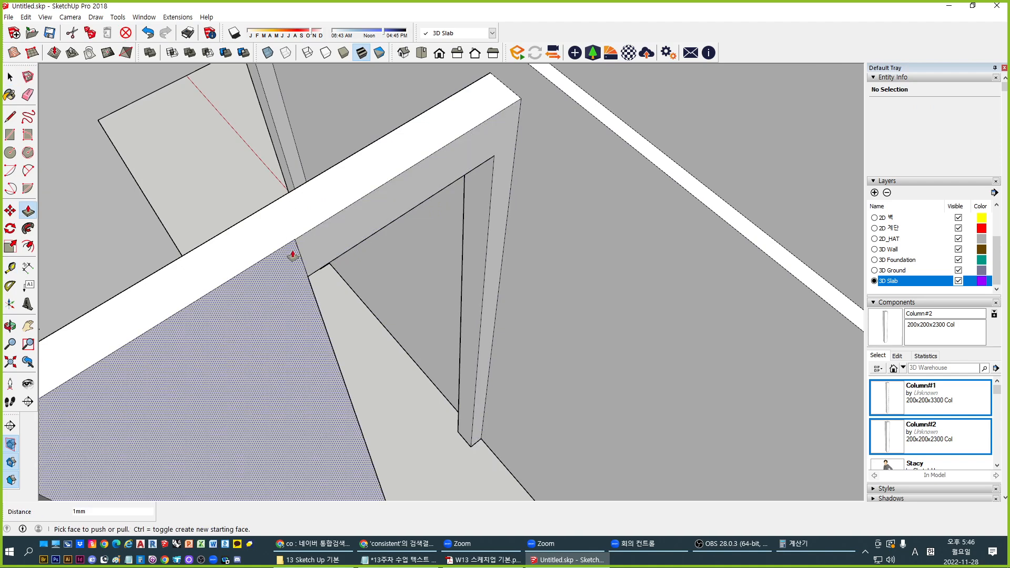
pyautogui.click(301, 246)
pyautogui.press('space')
pyautogui.click(297, 254)
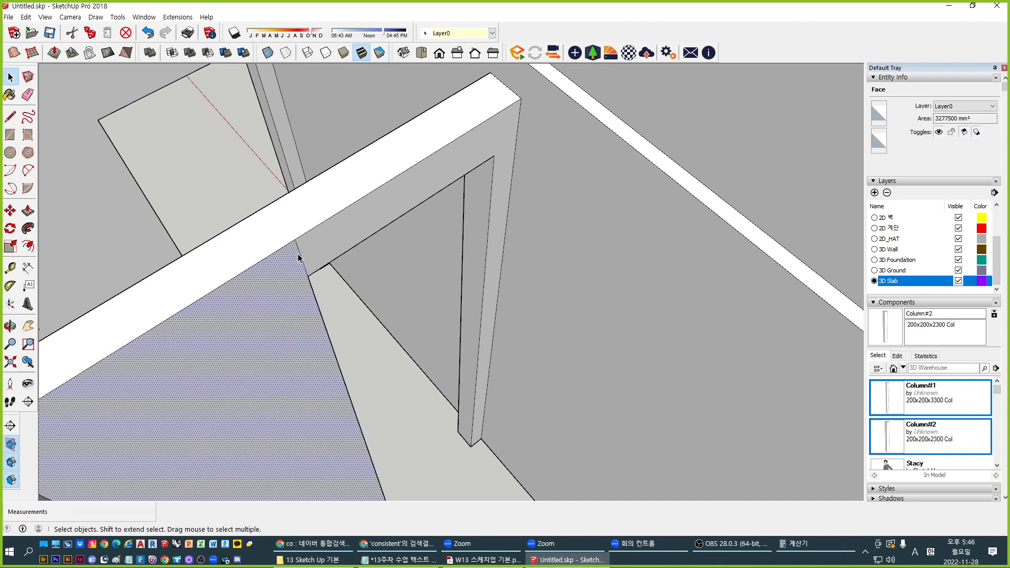
pyautogui.click(299, 254)
pyautogui.press('Delete')
# Pull the beam's underside face downward, then delete the large underside face
pyautogui.moveTo(427, 219); pyautogui.dragTo(383, 191, button='middle')
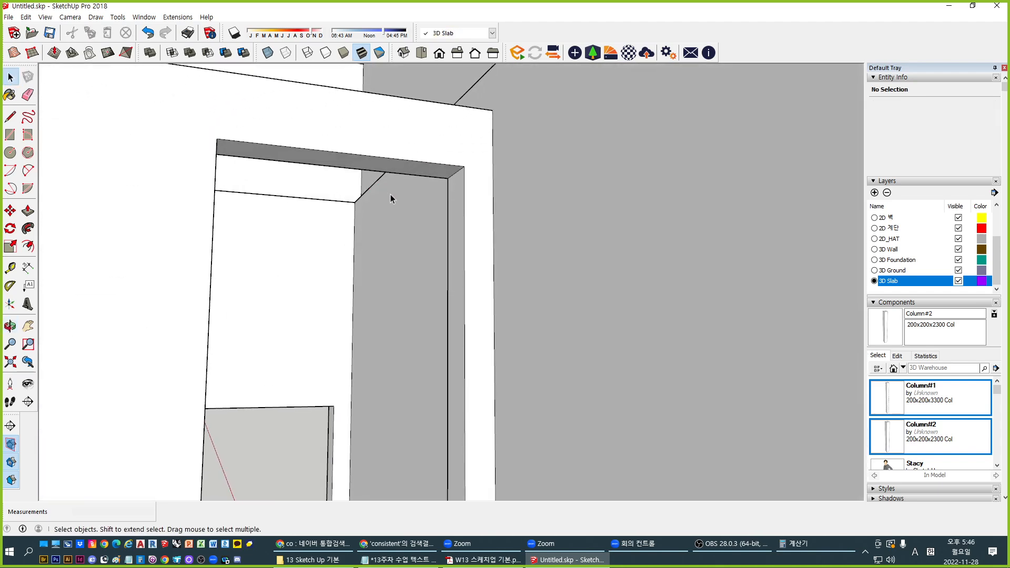
pyautogui.press('p')
pyautogui.click(397, 174)
pyautogui.moveTo(327, 313); pyautogui.dragTo(501, 430, button='middle')
pyautogui.click(365, 448)
pyautogui.moveTo(526, 337); pyautogui.dragTo(624, 317, button='middle')
pyautogui.press('space')
pyautogui.click(417, 336)
pyautogui.press('Delete')
# Push the beam face down 2400 mm to the floor to open the doorway, then exit the group
pyautogui.moveTo(386, 359); pyautogui.dragTo(615, 227, button='middle')
pyautogui.scroll(-3, 473, 297)
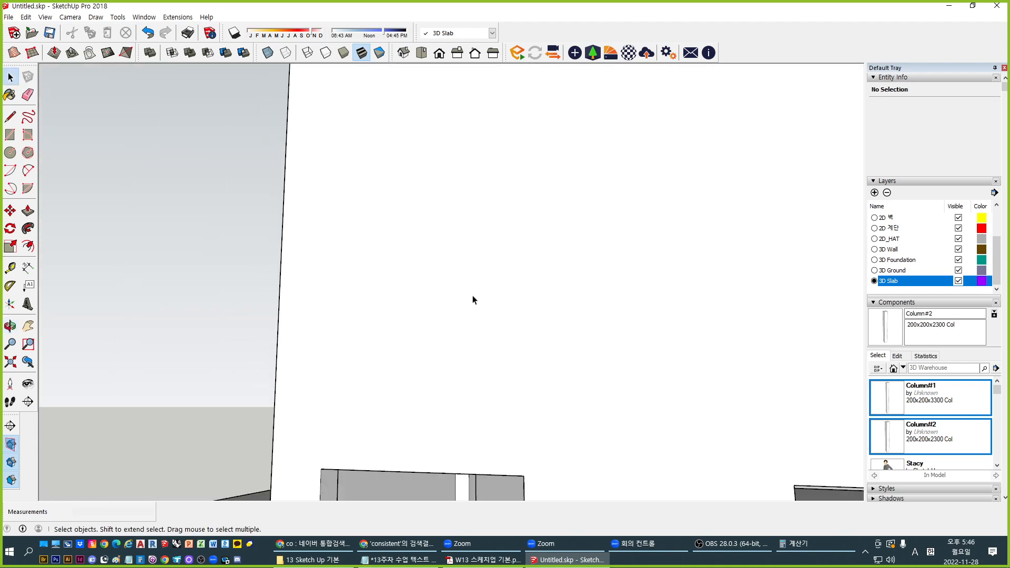
pyautogui.keyDown('shift'); pyautogui.moveTo(486, 326); pyautogui.dragTo(572, 311, button='middle'); pyautogui.keyUp('shift')
pyautogui.press('space')
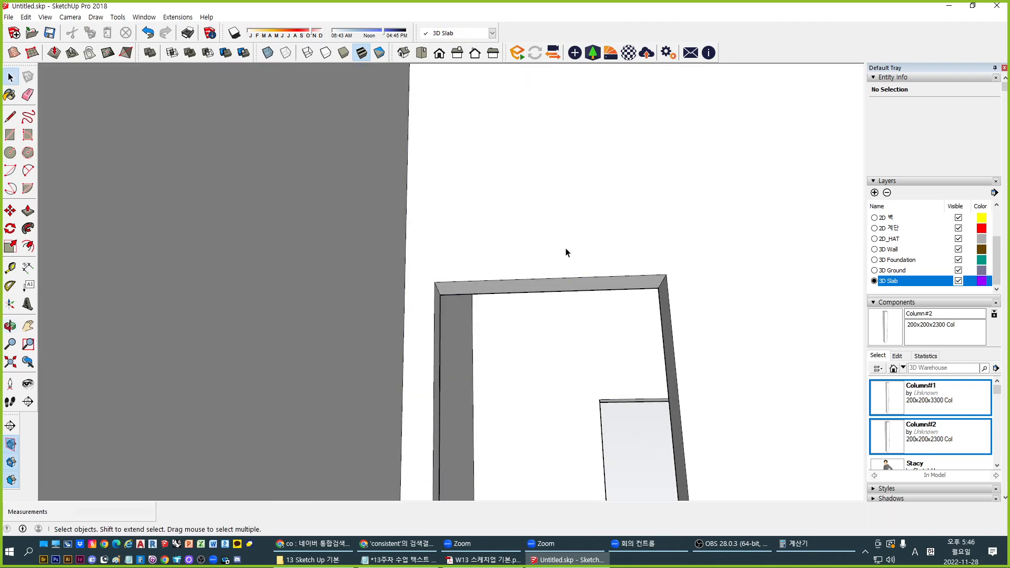
pyautogui.press('p')
pyautogui.click(536, 292)
pyautogui.scroll(-4, 519, 300)
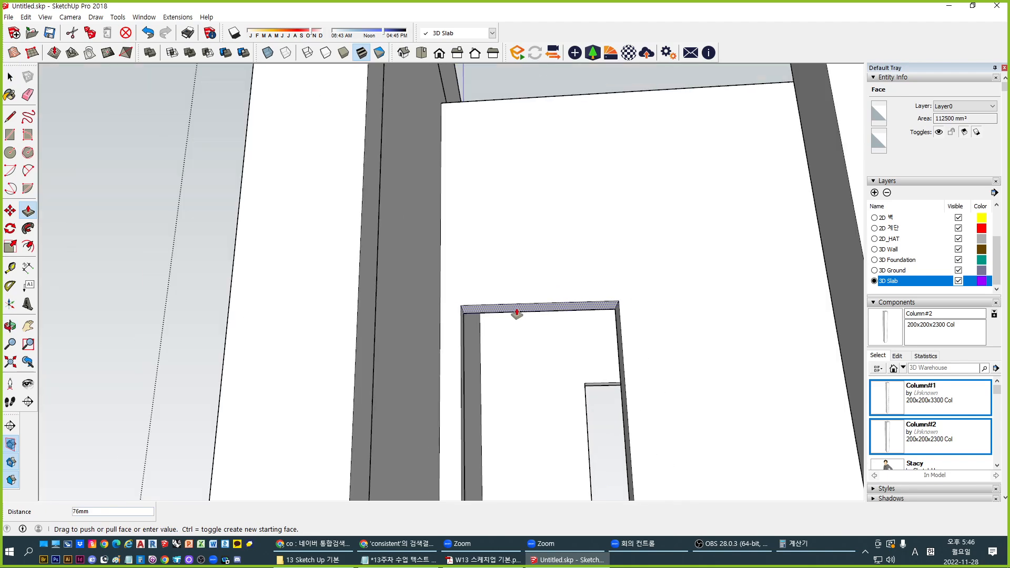
pyautogui.keyDown('shift'); pyautogui.moveTo(515, 331); pyautogui.dragTo(486, 205, button='middle'); pyautogui.keyUp('shift')
pyautogui.scroll(-5, 421, 265)
pyautogui.moveTo(405, 293); pyautogui.dragTo(405, 329, button='middle')
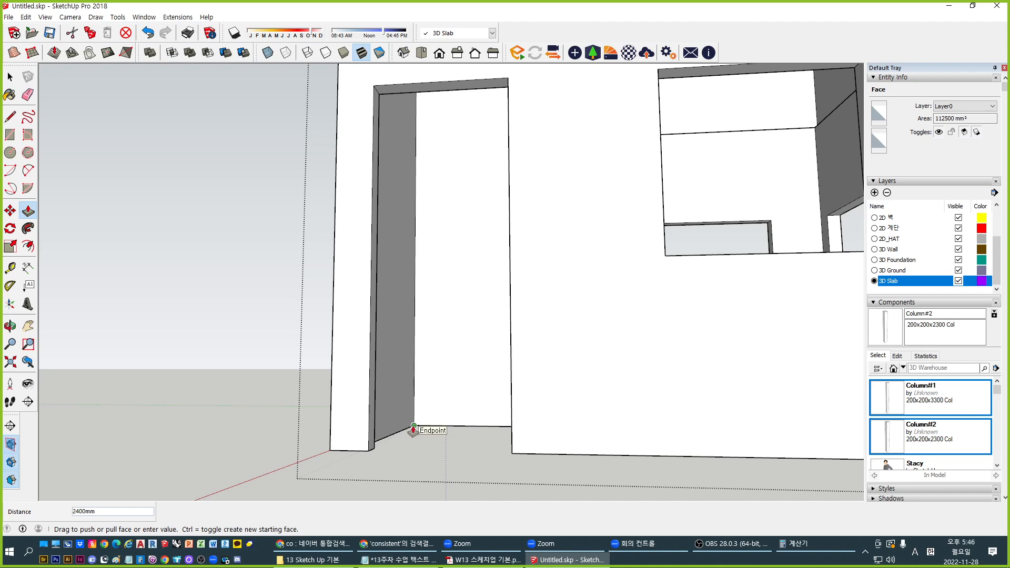
pyautogui.click(413, 426)
pyautogui.press('space')
pyautogui.press('Escape')
# Orbit around the building until the door-and-window side faces the view
pyautogui.scroll(-4, 410, 315)
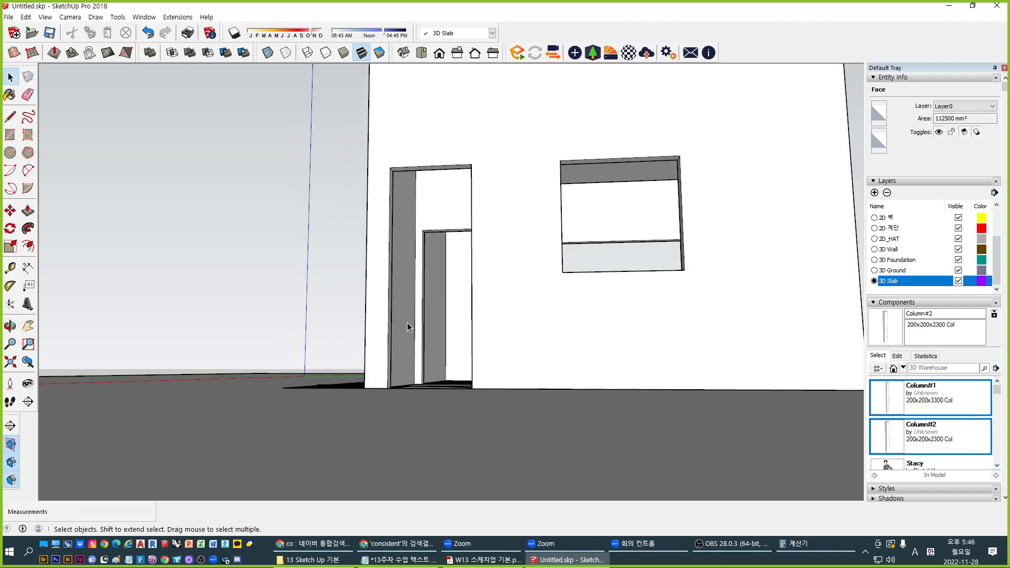
pyautogui.moveTo(448, 276); pyautogui.dragTo(443, 317, button='middle')
pyautogui.scroll(-2, 443, 318)
pyautogui.moveTo(479, 270)
pyautogui.mouseDown(button='middle')
pyautogui.moveTo(468, 306)
pyautogui.moveTo(215, 296)
pyautogui.mouseUp(button='middle')
pyautogui.moveTo(410, 297); pyautogui.dragTo(115, 311, button='middle')
pyautogui.moveTo(629, 297); pyautogui.dragTo(221, 317, button='middle')
pyautogui.moveTo(610, 276); pyautogui.dragTo(413, 279, button='middle')
pyautogui.keyDown('shift'); pyautogui.moveTo(413, 279); pyautogui.dragTo(521, 277, button='middle'); pyautogui.keyUp('shift')
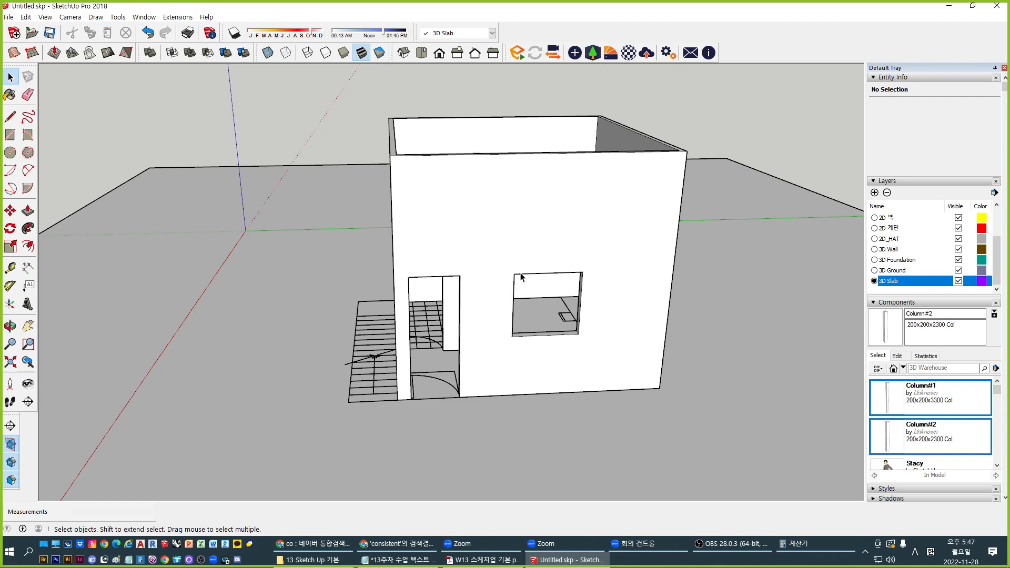
pyautogui.moveTo(520, 335); pyautogui.dragTo(518, 348, button='middle')
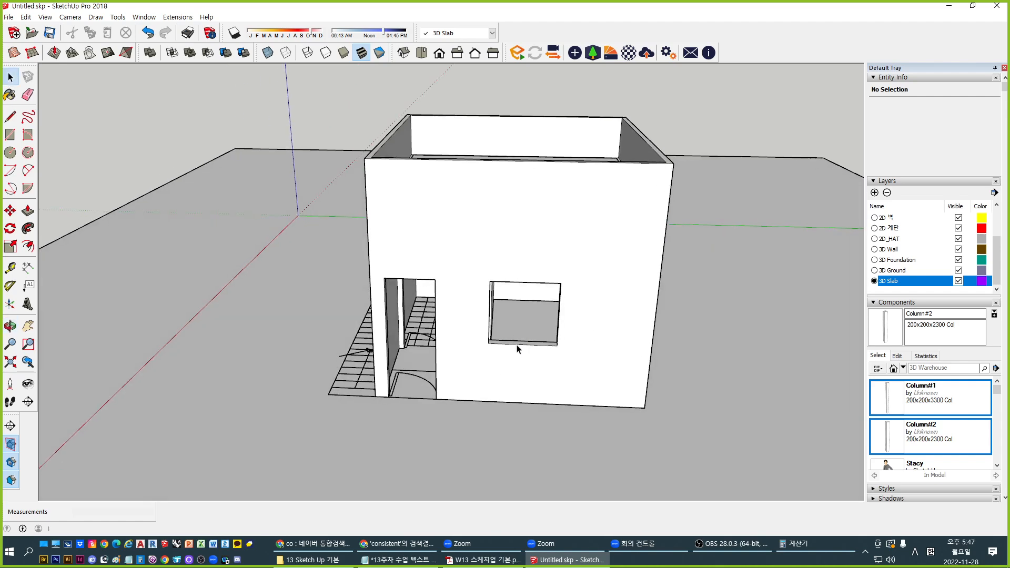
pyautogui.moveTo(586, 319); pyautogui.dragTo(562, 146, button='middle')
pyautogui.scroll(4, 441, 367)
pyautogui.moveTo(507, 219); pyautogui.dragTo(551, 267, button='middle')
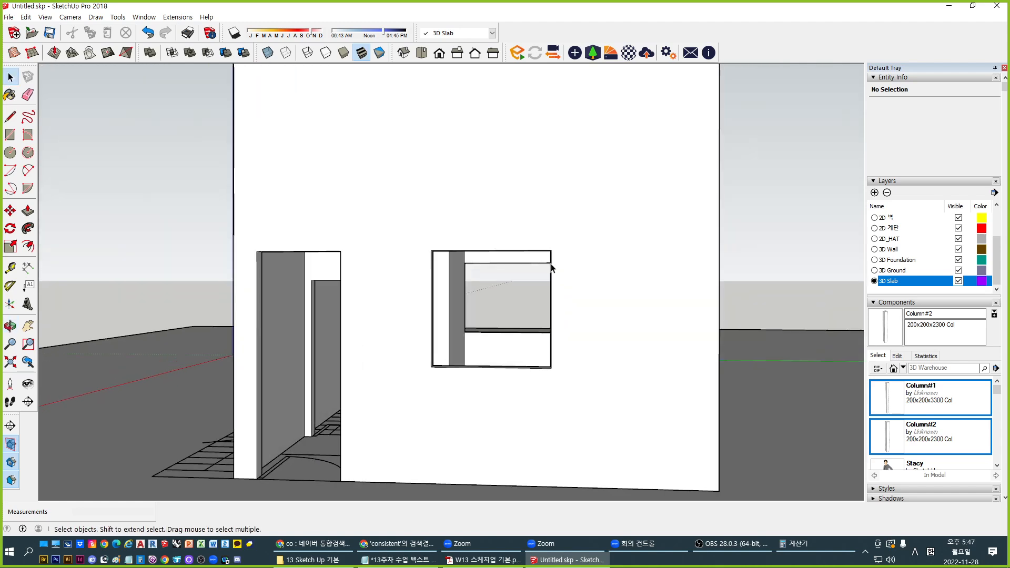
pyautogui.scroll(-3, 599, 230)
pyautogui.moveTo(618, 289); pyautogui.dragTo(463, 305, button='middle')
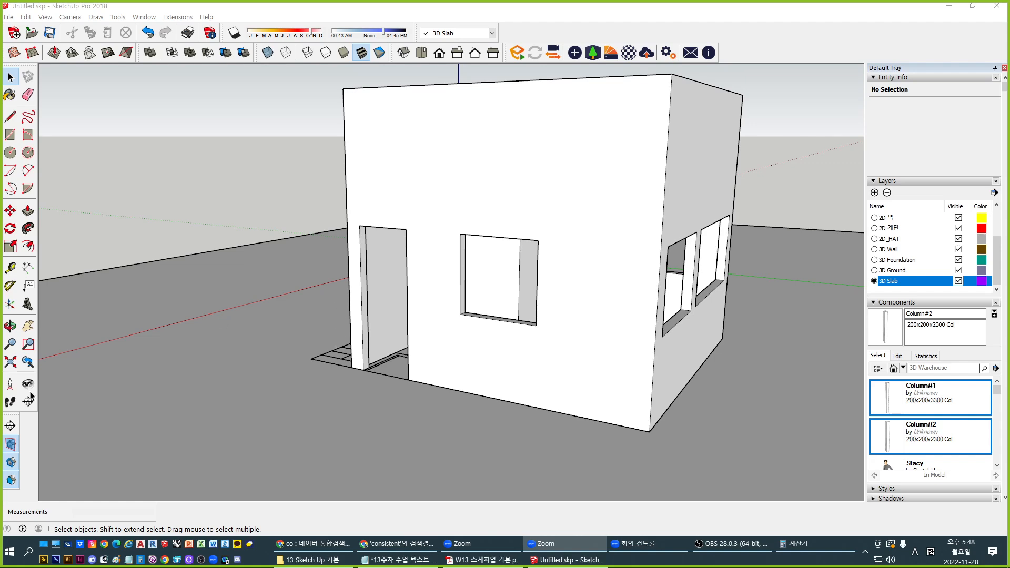
pyautogui.moveTo(584, 232); pyautogui.dragTo(554, 278, button='middle')
pyautogui.moveTo(536, 380); pyautogui.dragTo(439, 287, button='middle')
pyautogui.moveTo(335, 321); pyautogui.dragTo(441, 385, button='middle')
pyautogui.scroll(6, 422, 342)
pyautogui.scroll(-6, 407, 314)
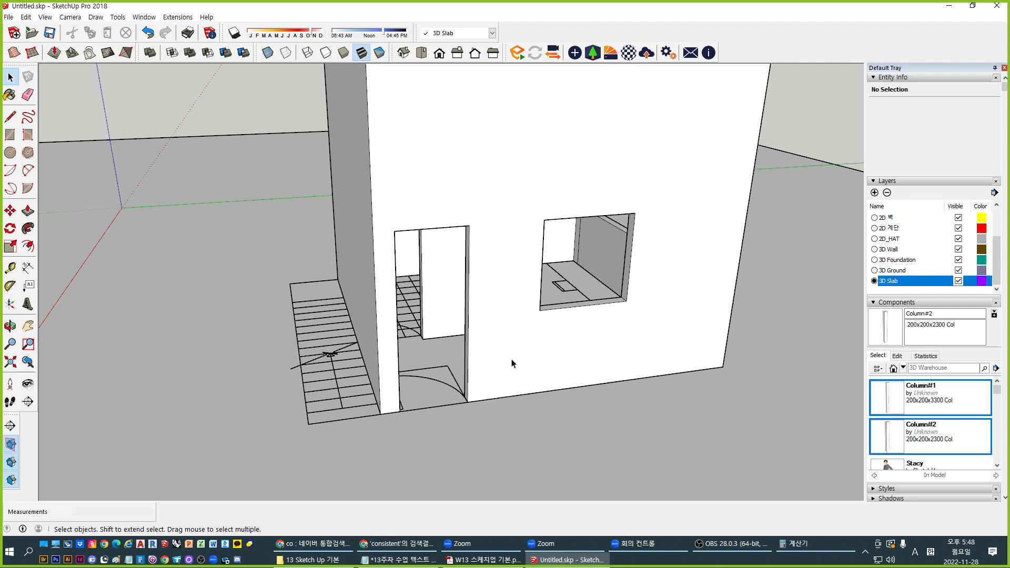
pyautogui.moveTo(320, 354); pyautogui.dragTo(559, 308, button='middle')
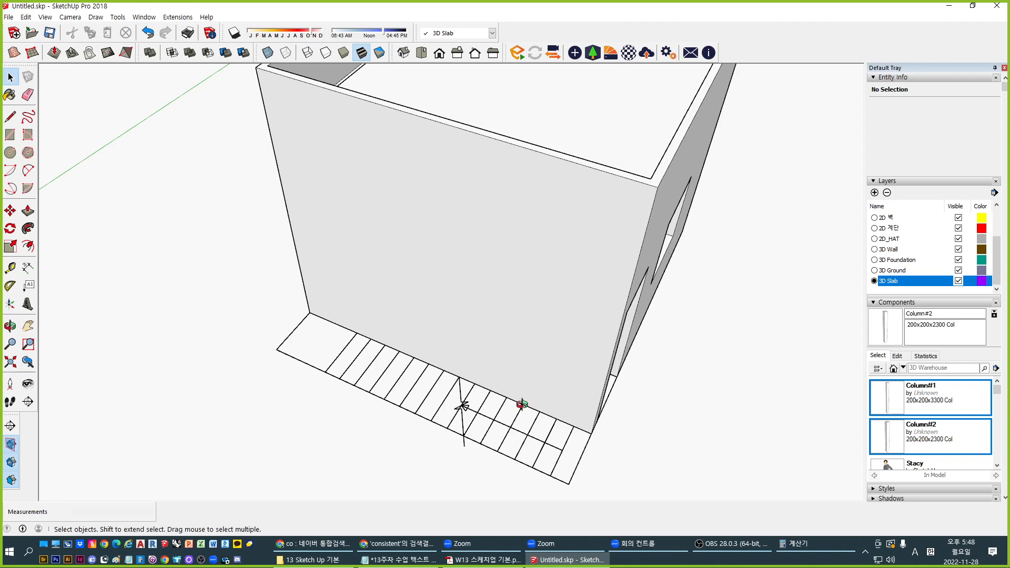
pyautogui.moveTo(522, 405); pyautogui.dragTo(563, 372, button='middle')
pyautogui.scroll(6, 577, 365)
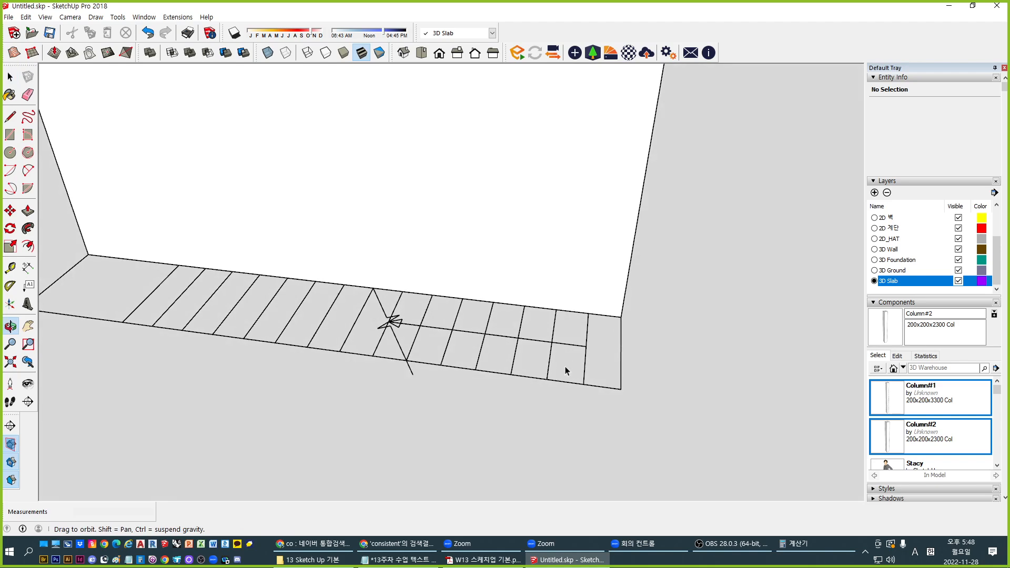
pyautogui.press('r')
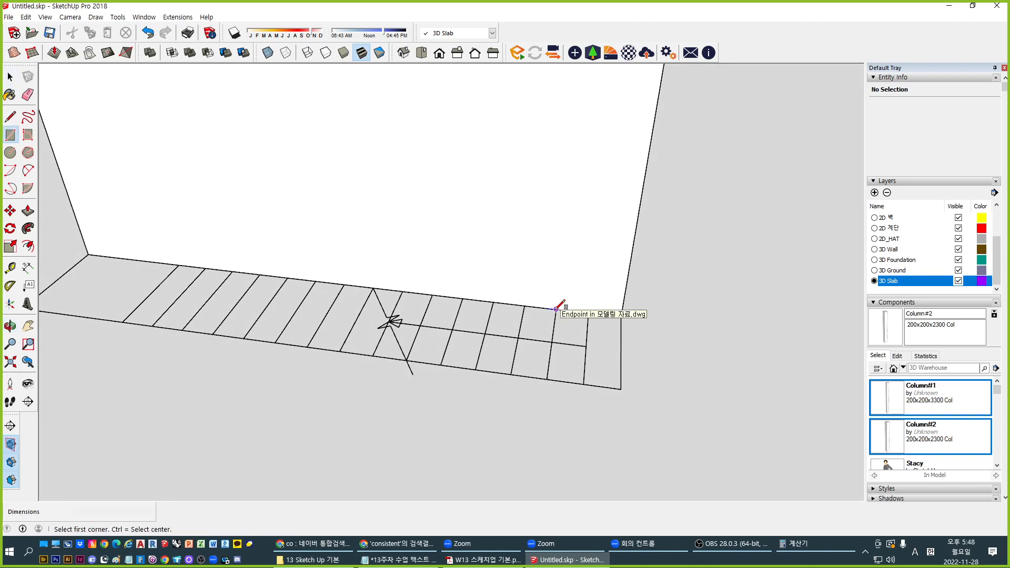
pyautogui.moveTo(571, 336); pyautogui.dragTo(574, 321, button='middle')
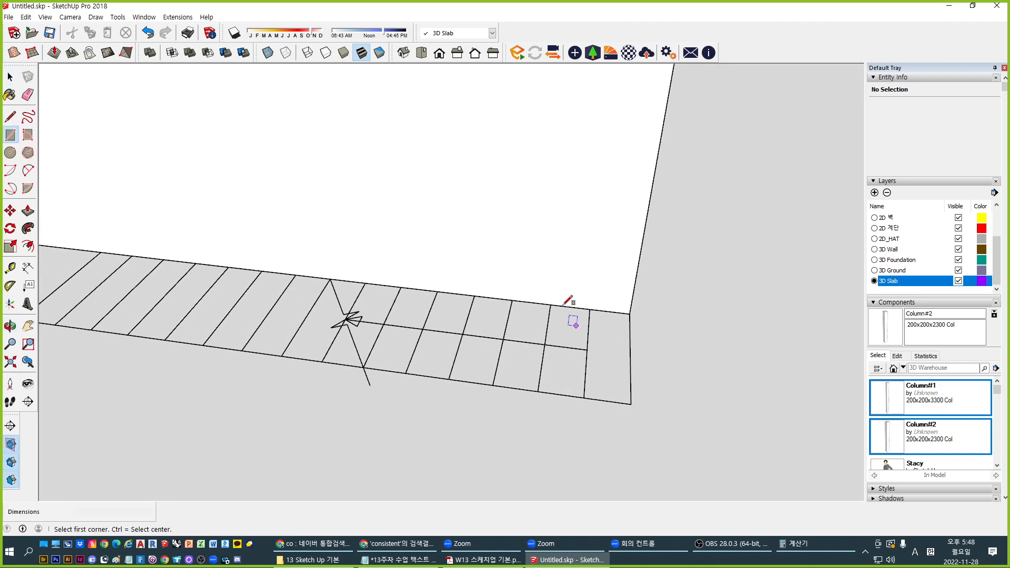
pyautogui.click(589, 309)
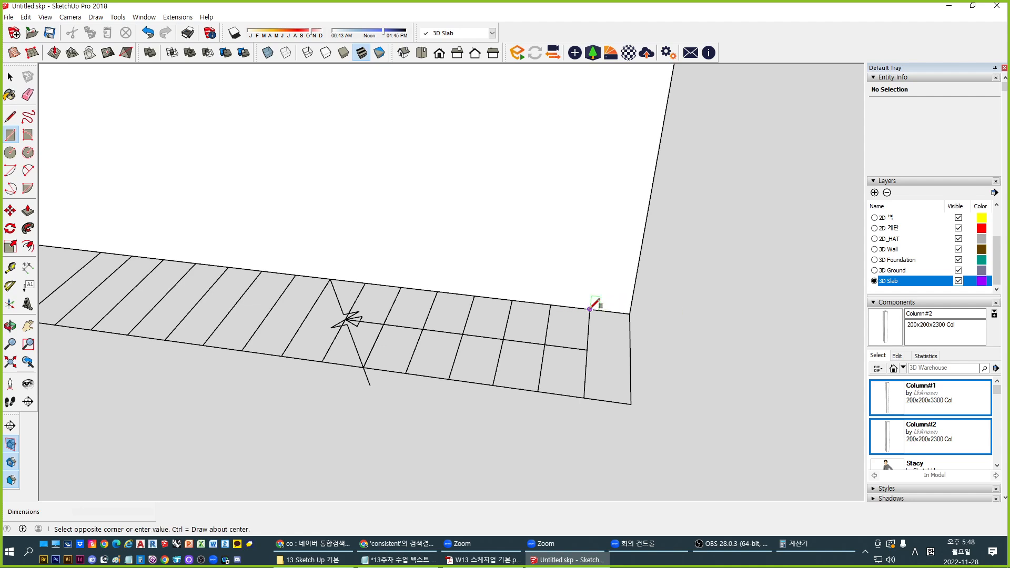
pyautogui.click(630, 404)
pyautogui.press('p')
pyautogui.click(619, 362)
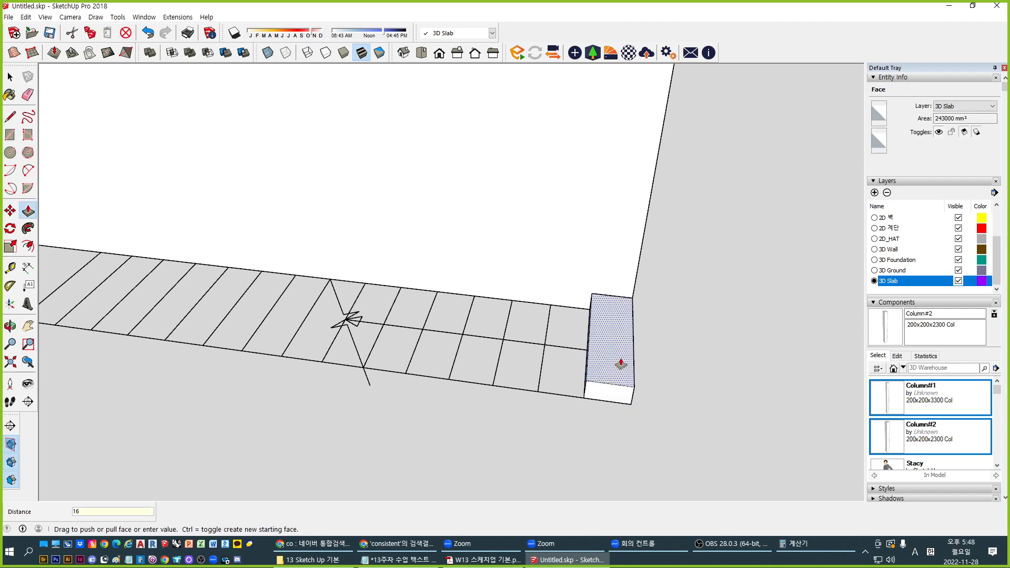
pyautogui.click(620, 363)
pyautogui.press('space')
pyautogui.tripleClick(620, 363)
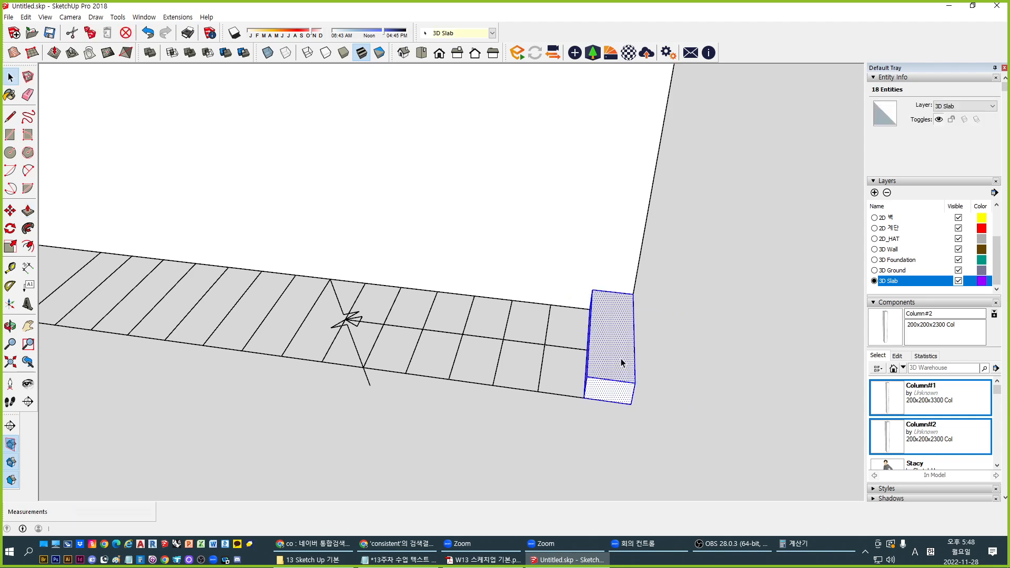
pyautogui.hotkey('ctrl', 'g')
pyautogui.press('m')
pyautogui.press('ctrl')
pyautogui.click(631, 404)
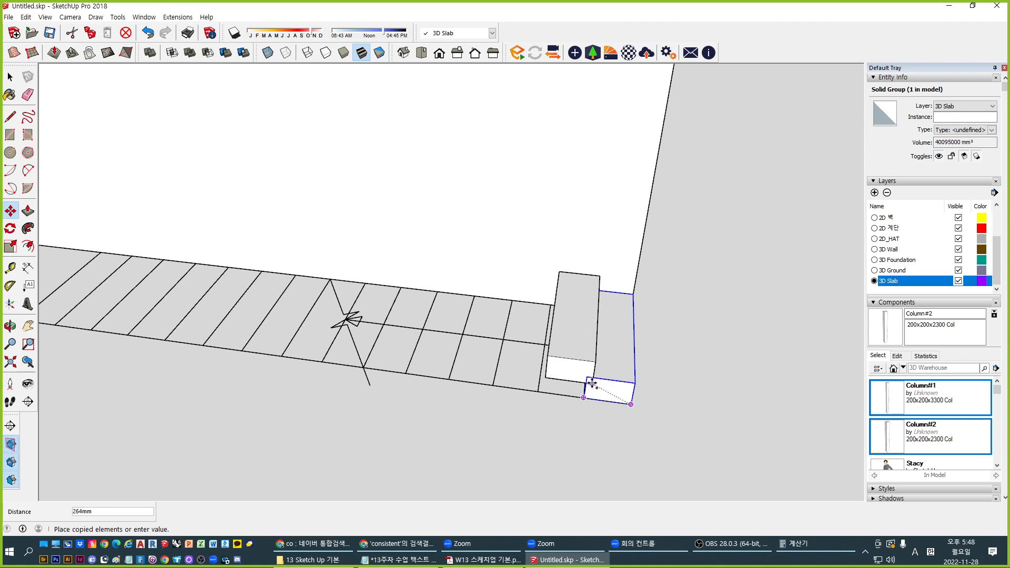
pyautogui.click(586, 378)
pyautogui.write('*9')
pyautogui.press('Return')
pyautogui.press('space')
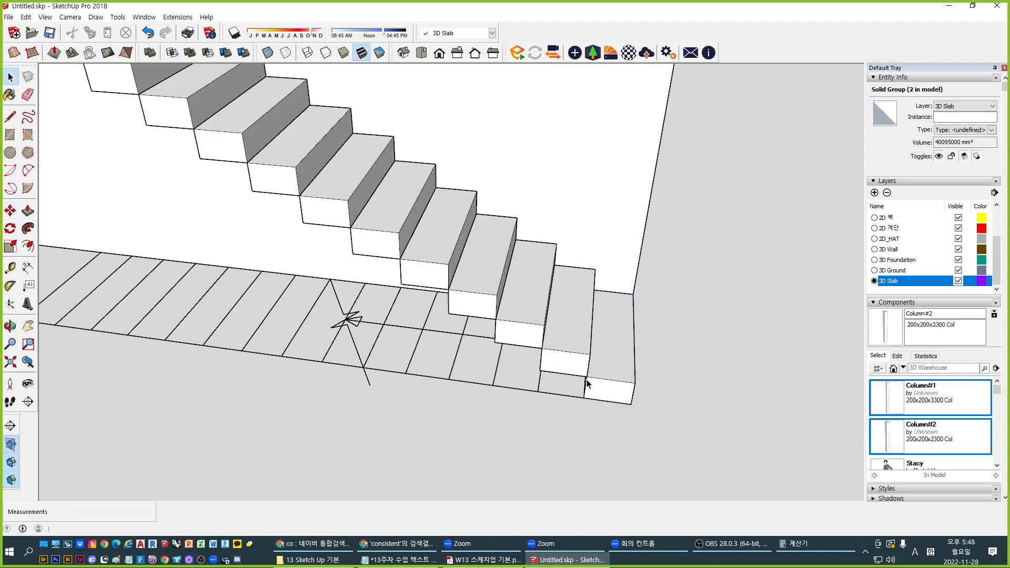
pyautogui.scroll(-4, 571, 342)
pyautogui.moveTo(514, 255); pyautogui.dragTo(447, 240, button='middle')
pyautogui.scroll(5, 197, 285)
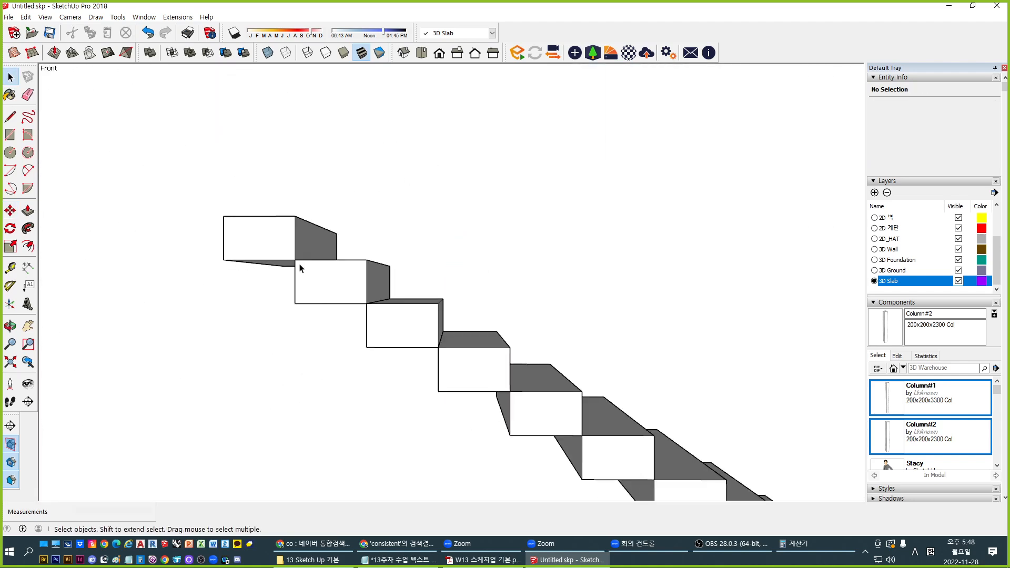
pyautogui.moveTo(302, 264); pyautogui.dragTo(469, 211, button='middle')
pyautogui.scroll(4, 366, 187)
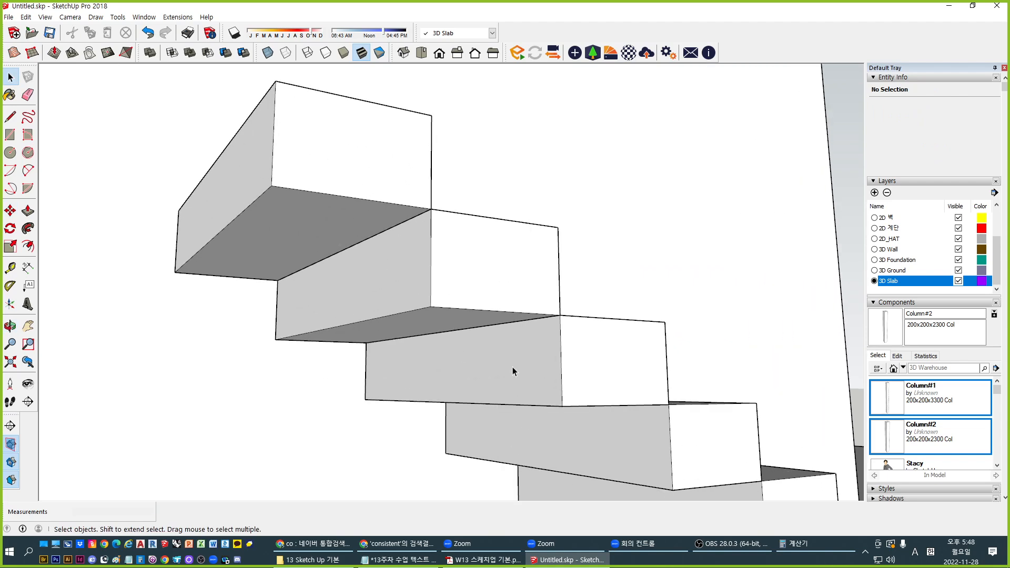
pyautogui.click(398, 200)
pyautogui.press('m')
pyautogui.click(431, 114)
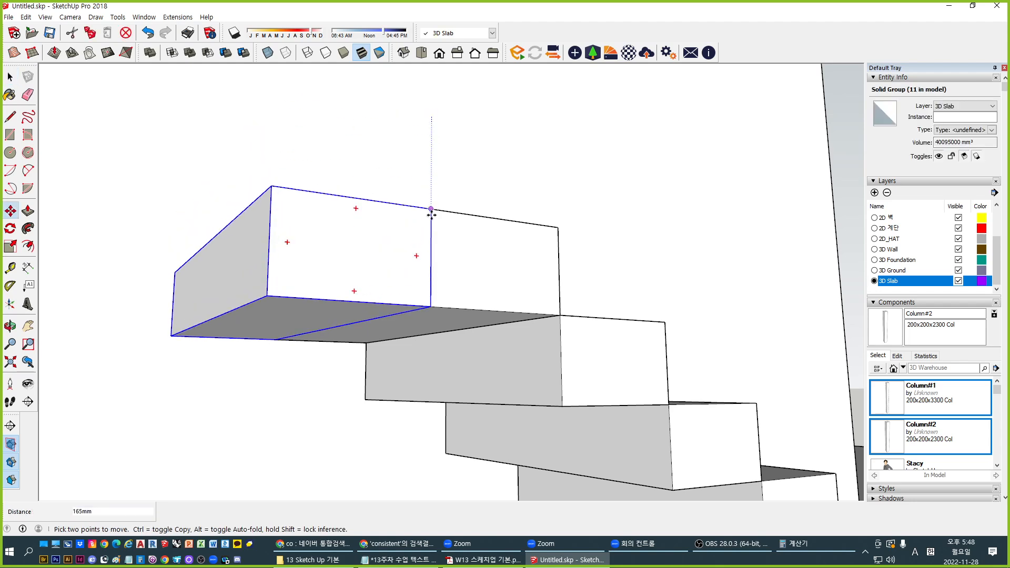
pyautogui.press('Escape')
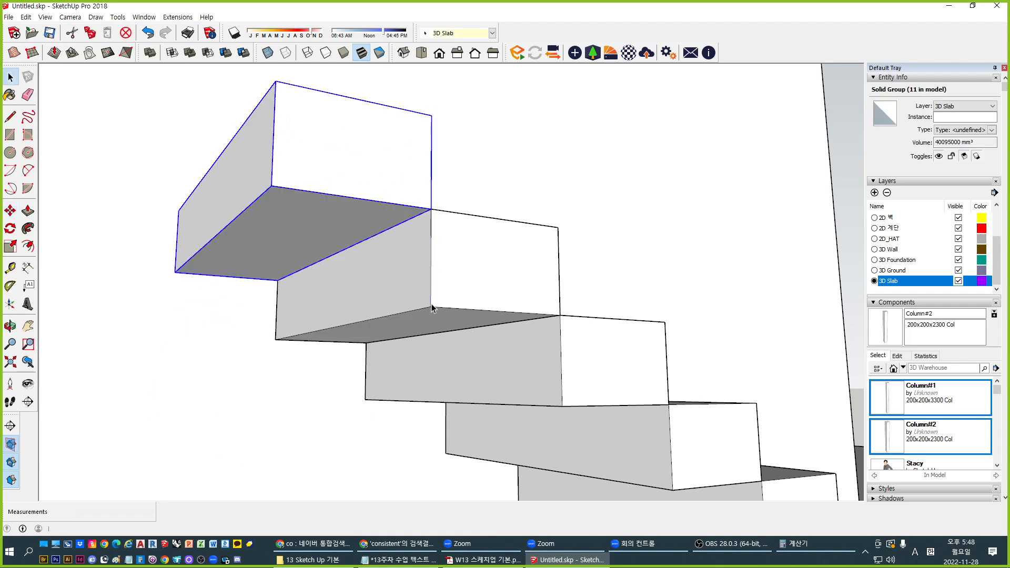
pyautogui.press('space')
pyautogui.hotkey('ctrl', 'z')
pyautogui.moveTo(462, 293); pyautogui.dragTo(564, 395, button='middle')
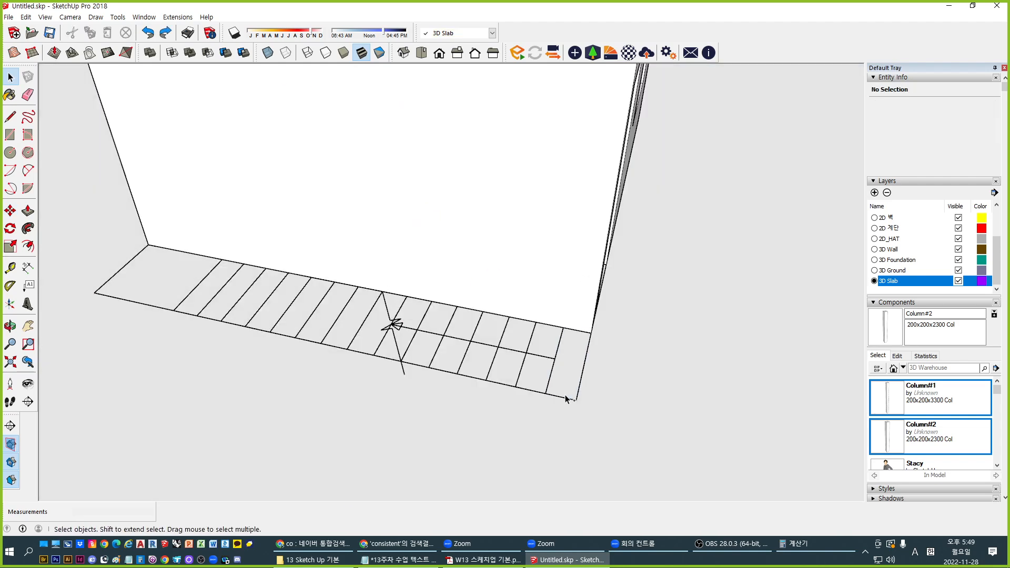
# Draw a 540mm by 900mm rectangle over the last two treads and raise it 170mm into a slab
pyautogui.scroll(4, 567, 355)
pyautogui.press('r')
pyautogui.click(517, 303)
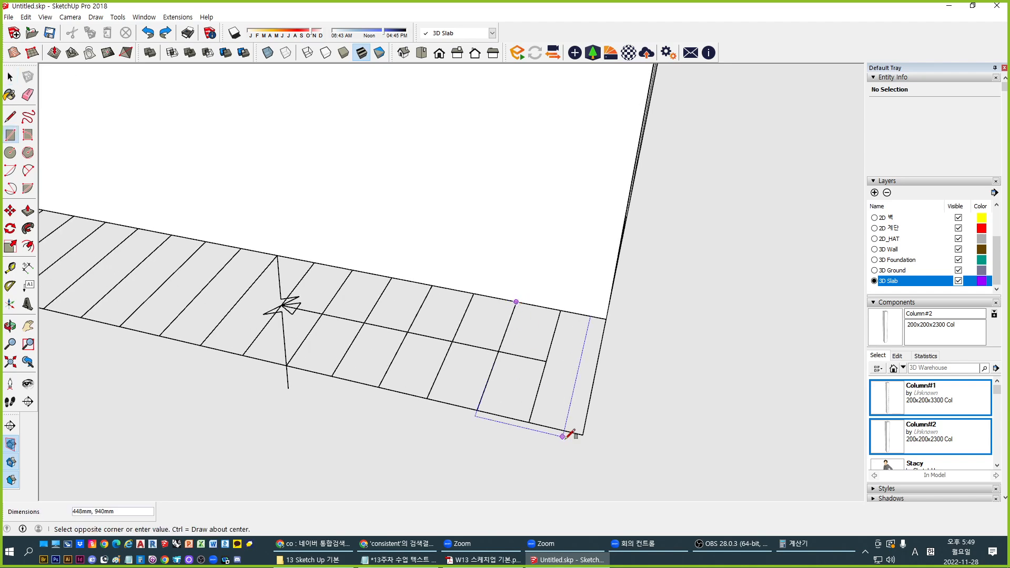
pyautogui.click(583, 435)
pyautogui.moveTo(534, 447); pyautogui.dragTo(539, 386, button='middle')
pyautogui.press('p')
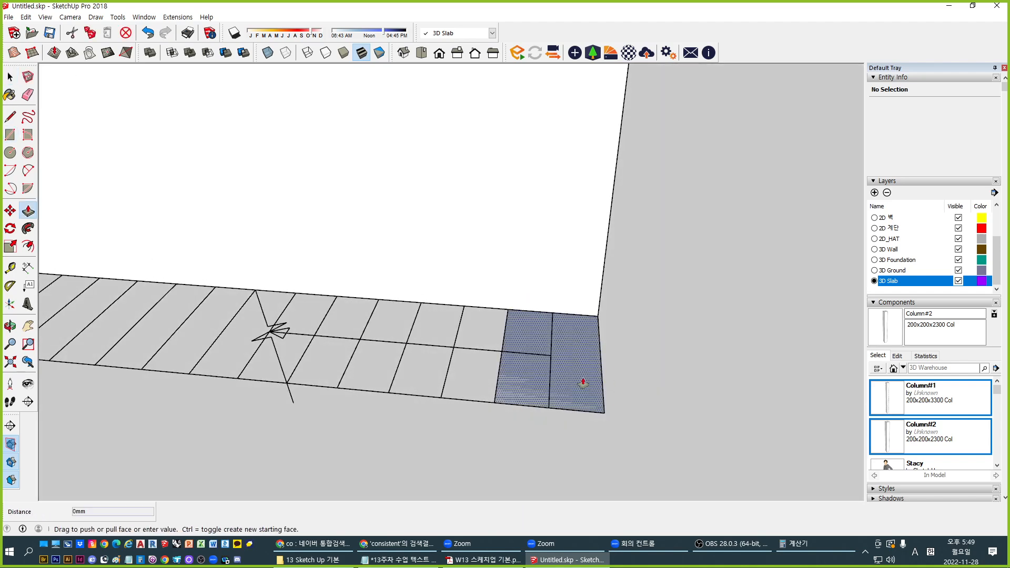
pyautogui.moveTo(581, 381); pyautogui.dragTo(575, 336)
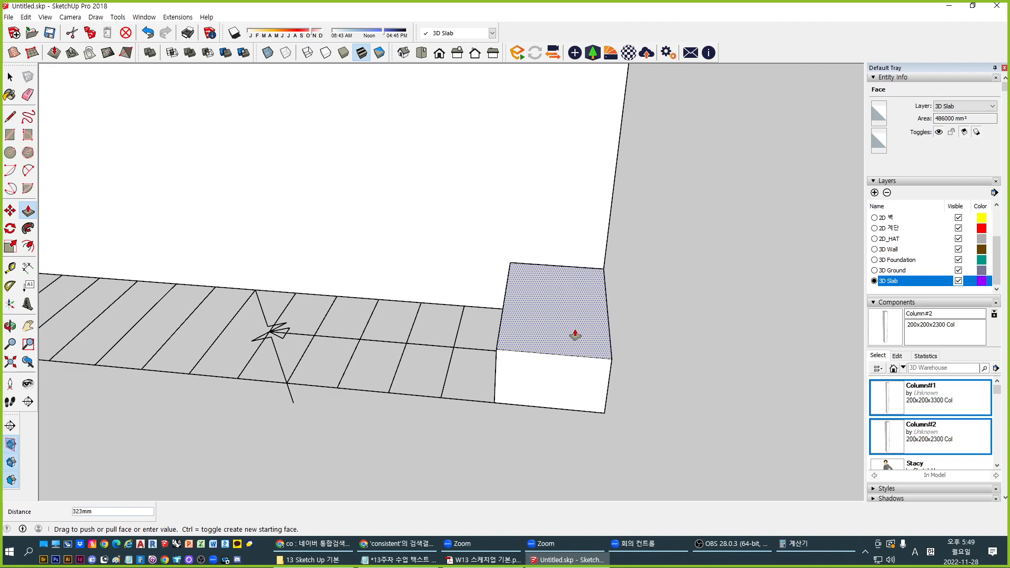
pyautogui.write('170')
pyautogui.press('Return')
# Make the raised slab block a group
pyautogui.moveTo(496, 388); pyautogui.dragTo(590, 349, button='middle')
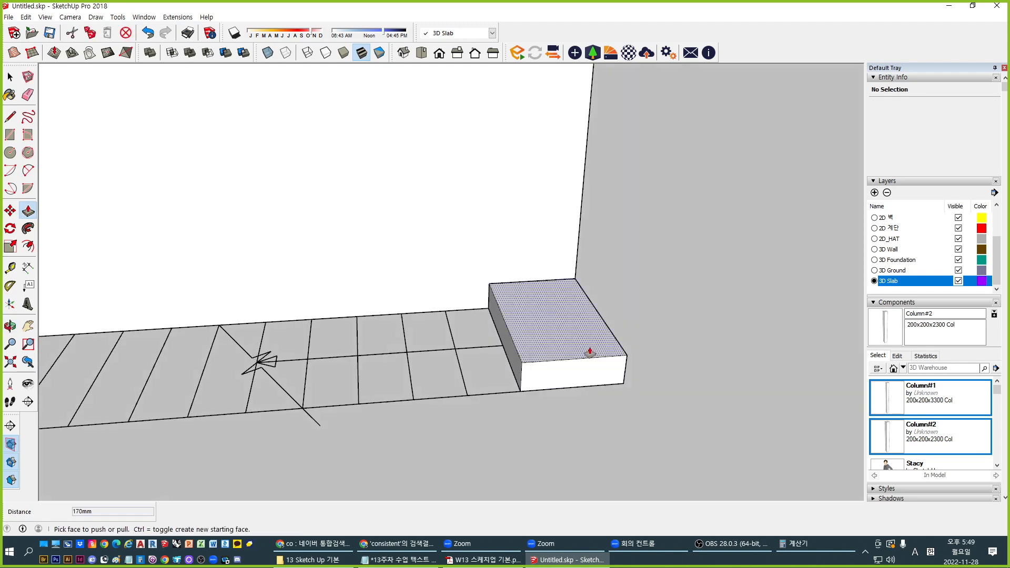
pyautogui.press('space')
pyautogui.tripleClick(589, 348)
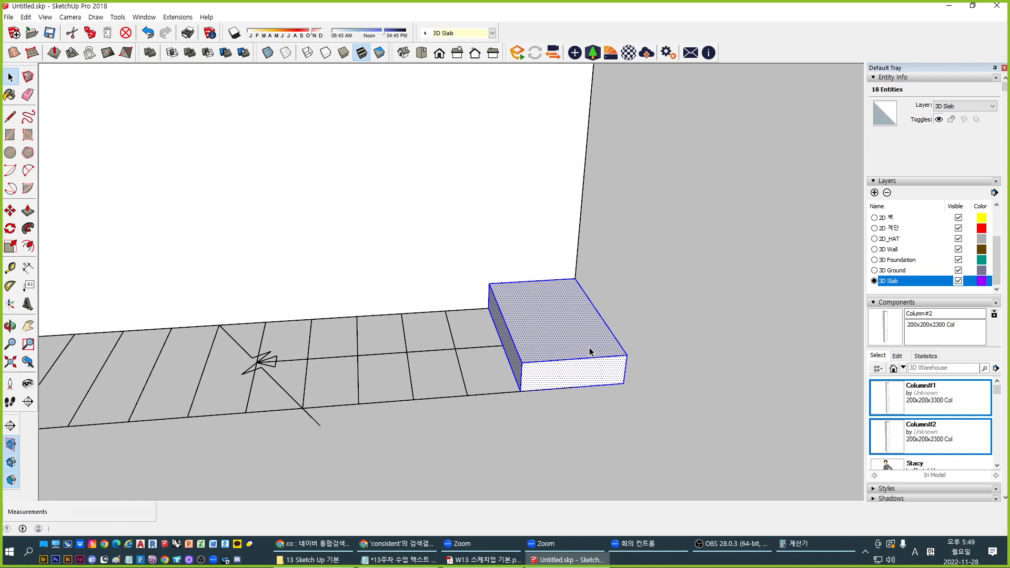
pyautogui.hotkey('ctrl', 'g')
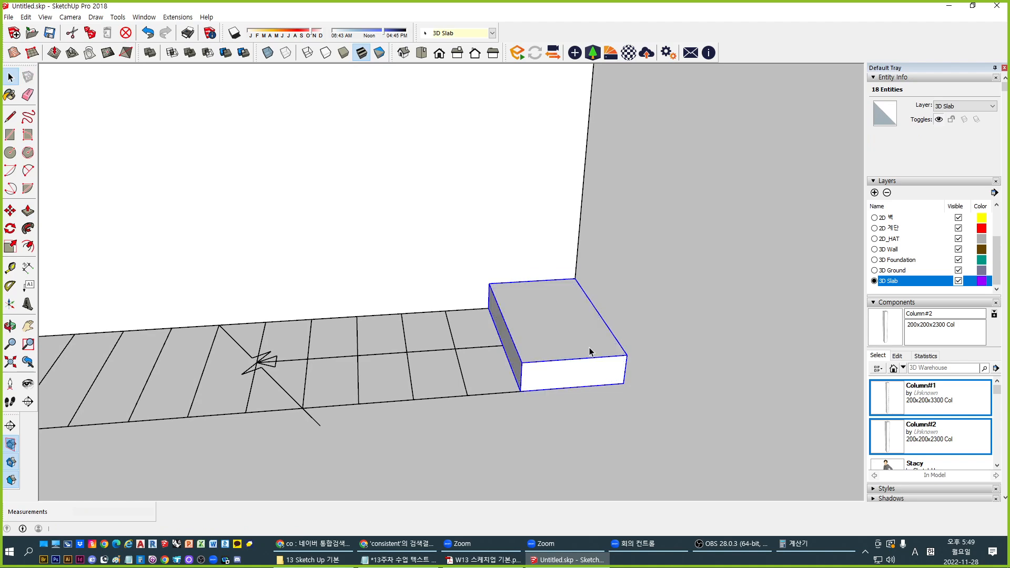
# Copy the slab block on top of itself, offset to the slab's midpoint
pyautogui.moveTo(622, 413); pyautogui.dragTo(620, 387, button='middle')
pyautogui.press('m')
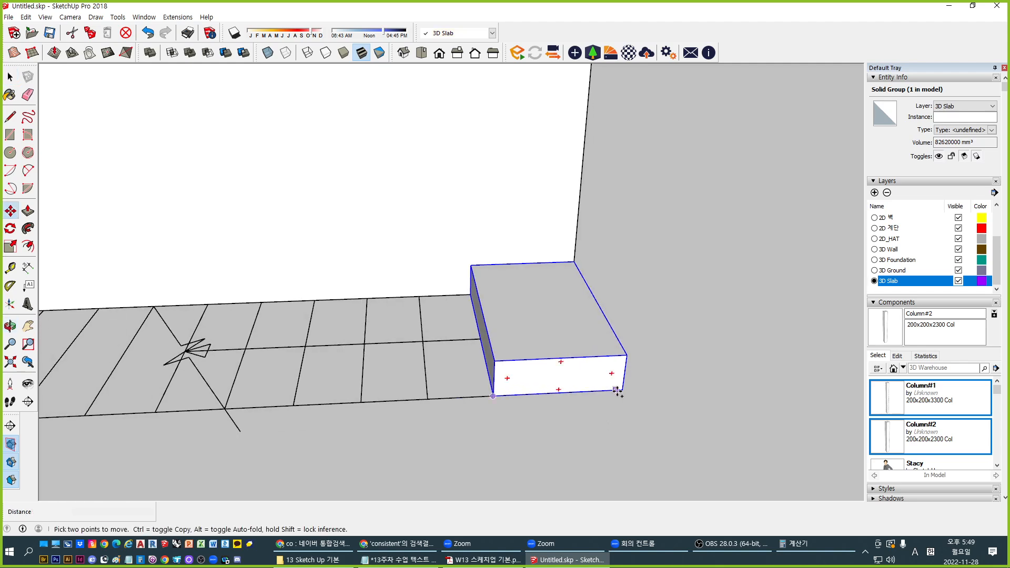
pyautogui.click(622, 390)
pyautogui.press('ctrl')
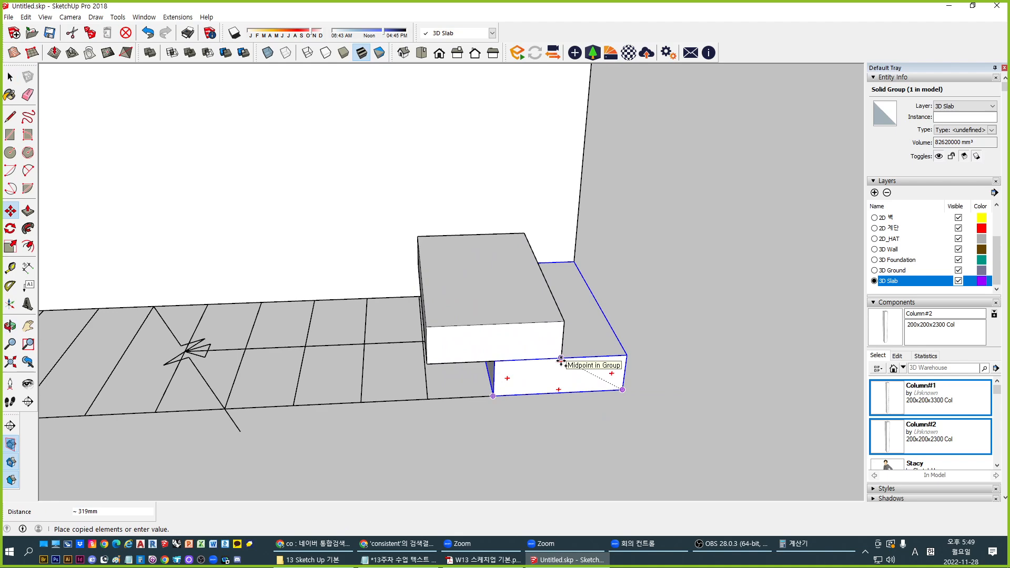
pyautogui.click(561, 359)
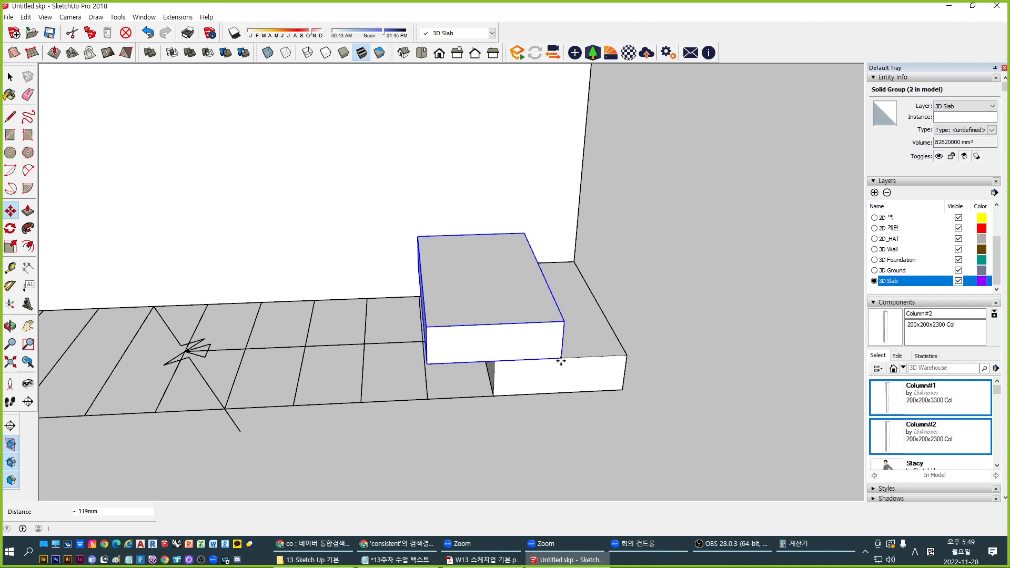
pyautogui.scroll(-3, 561, 359)
pyautogui.scroll(-3, 198, 174)
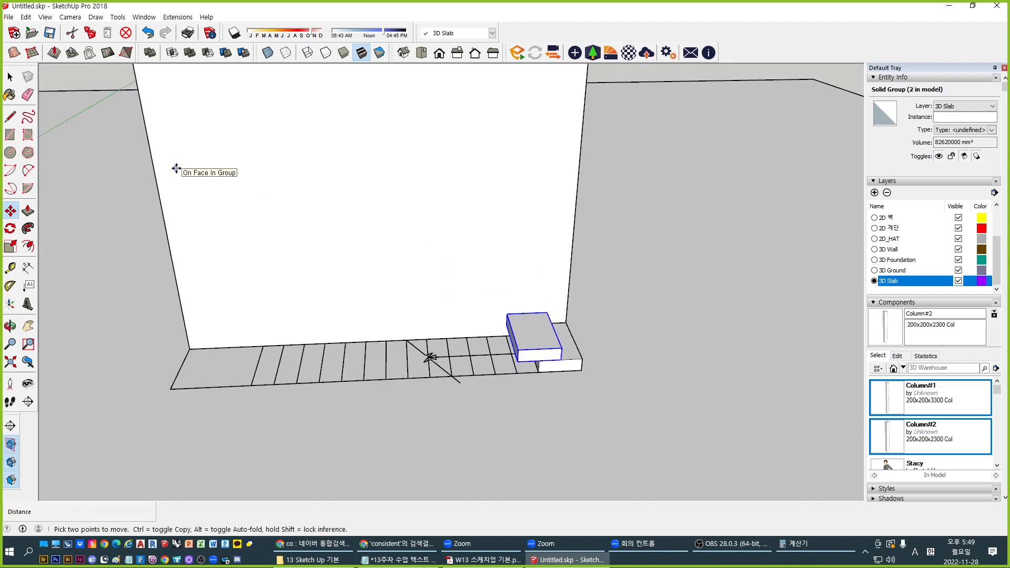
pyautogui.scroll(3, 555, 328)
# Select the lower and upper slab blocks and group them together
pyautogui.press('space')
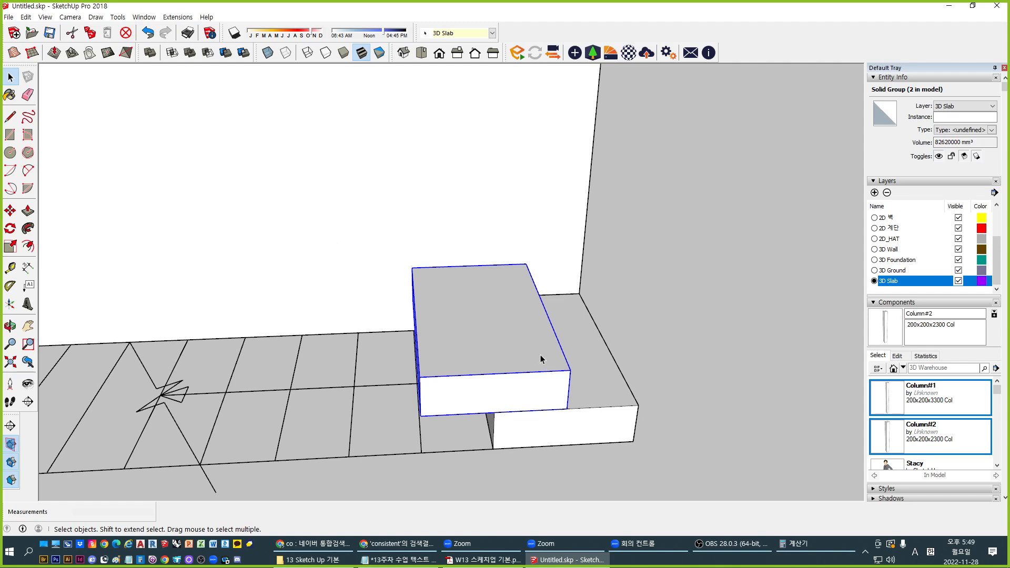
pyautogui.moveTo(542, 359); pyautogui.dragTo(551, 381, button='middle')
pyautogui.click(569, 378)
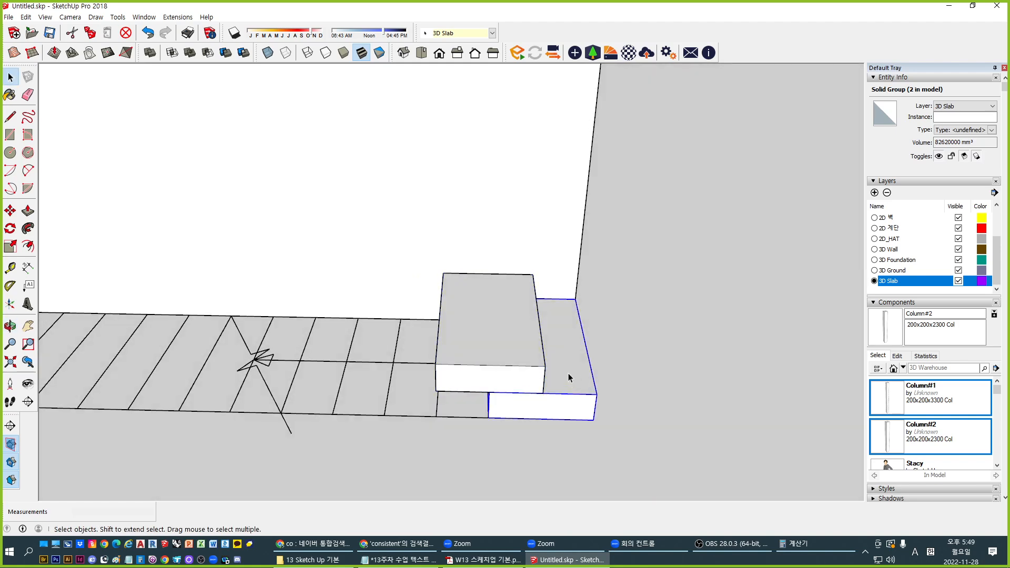
pyautogui.keyDown('shift'); pyautogui.click(506, 350); pyautogui.keyUp('shift')
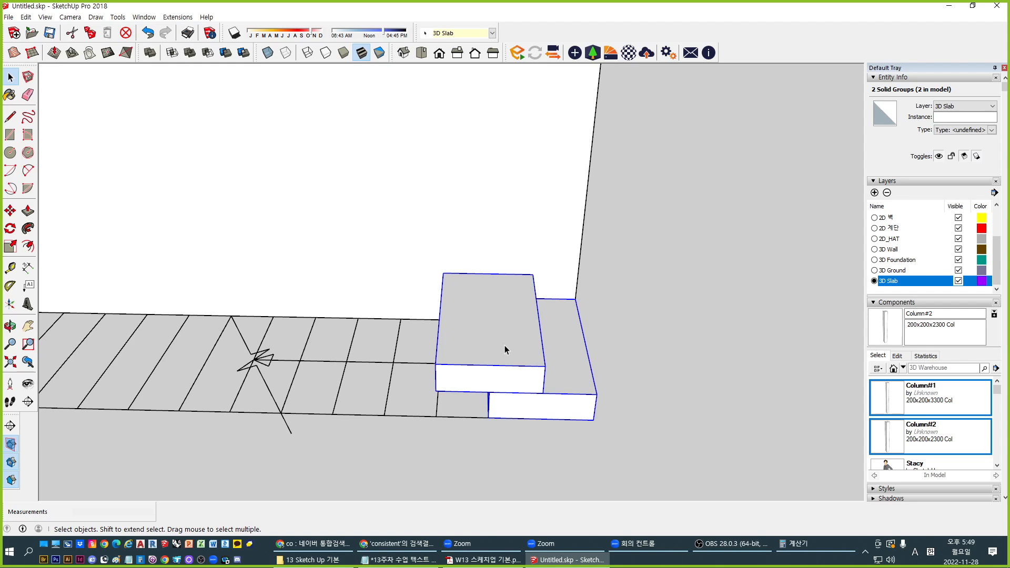
pyautogui.hotkey('ctrl', 'g')
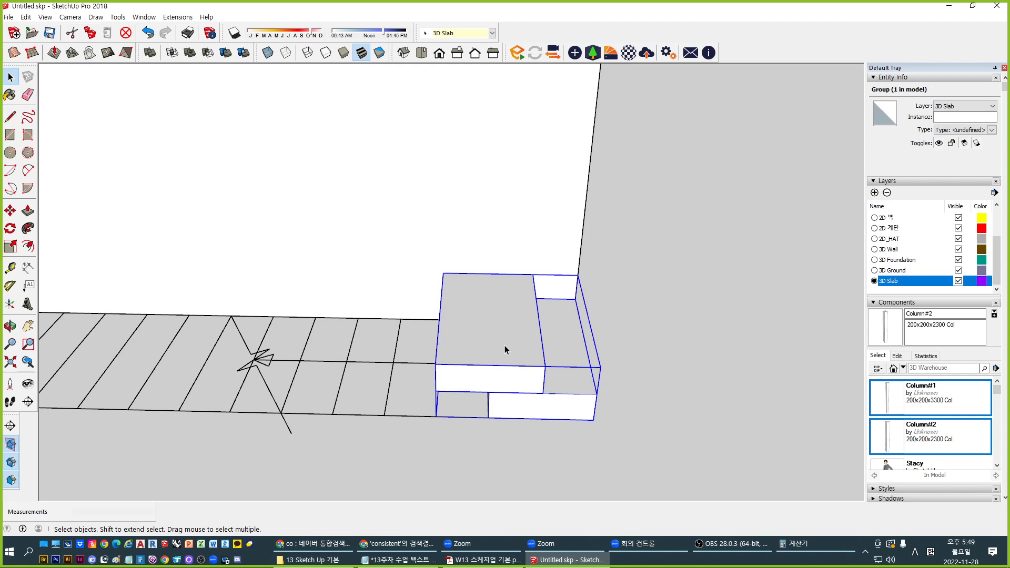
# Inspect the combined group and the upper slab's nested group, then exit editing
pyautogui.doubleClick(504, 345)
pyautogui.click(489, 334)
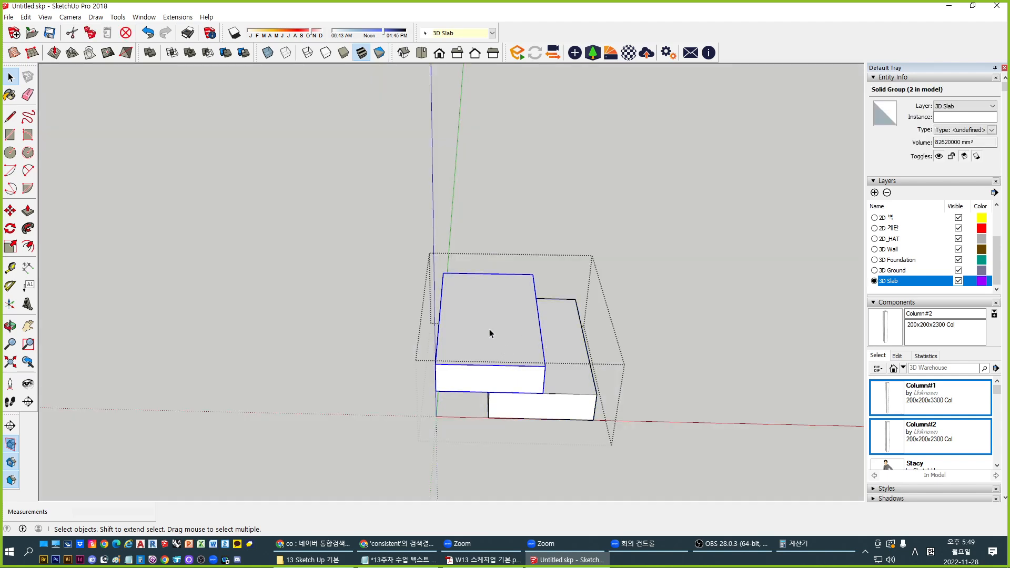
pyautogui.doubleClick(484, 323)
pyautogui.click(484, 322)
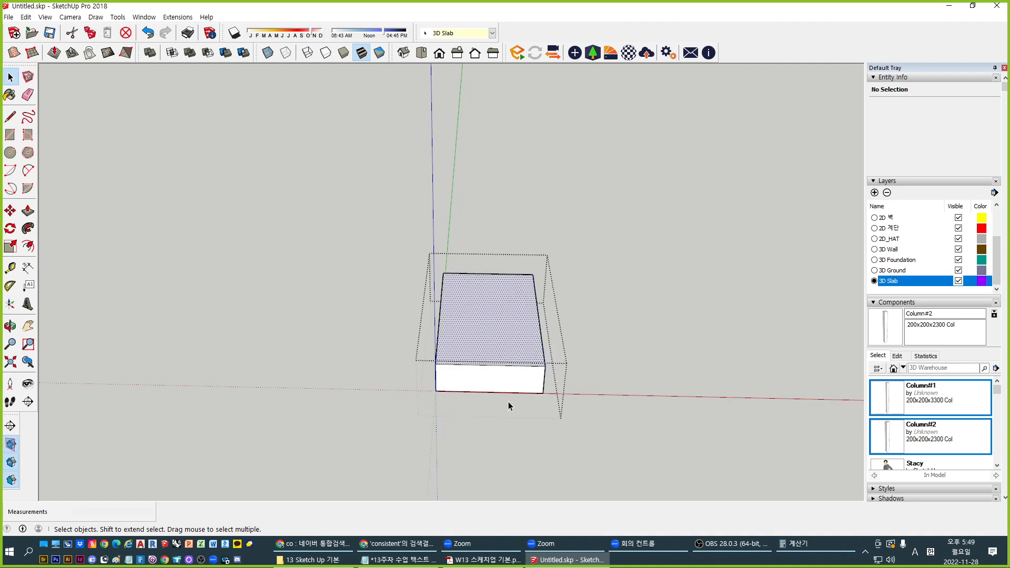
pyautogui.click(292, 389)
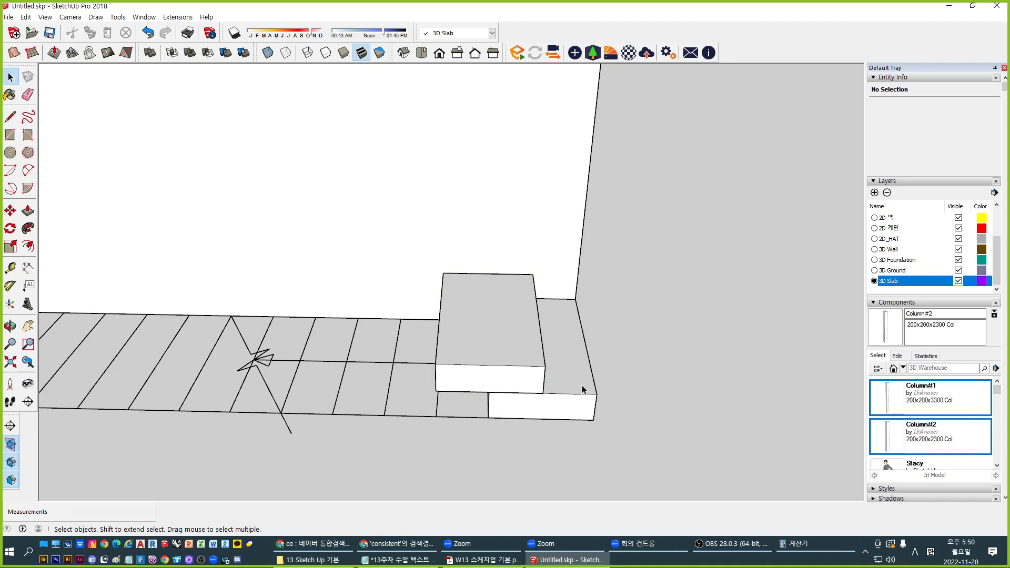
# Open the two-block group and select both step blocks
pyautogui.doubleClick(564, 362)
pyautogui.moveTo(564, 385); pyautogui.dragTo(513, 399, button='middle')
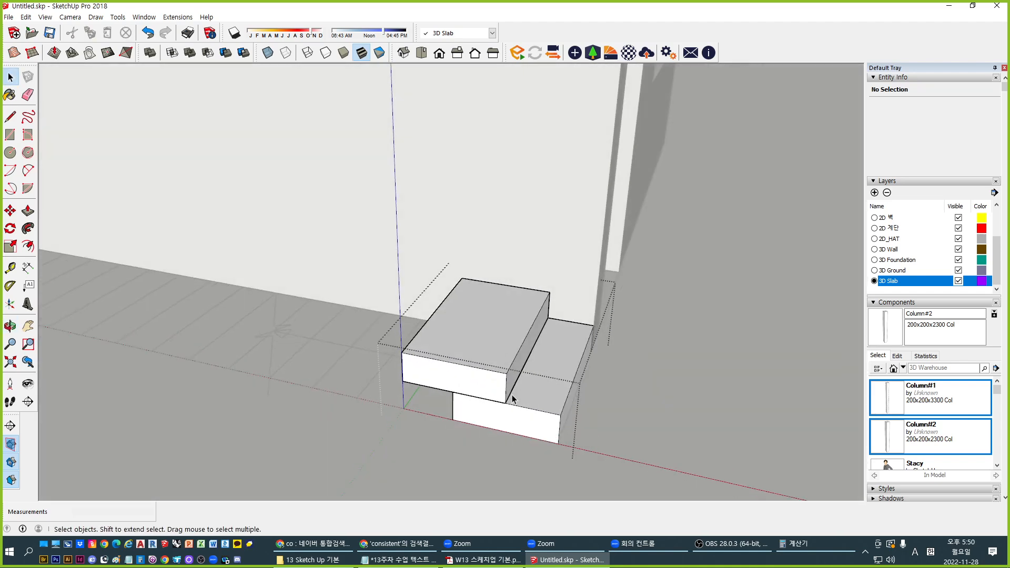
pyautogui.click(494, 332)
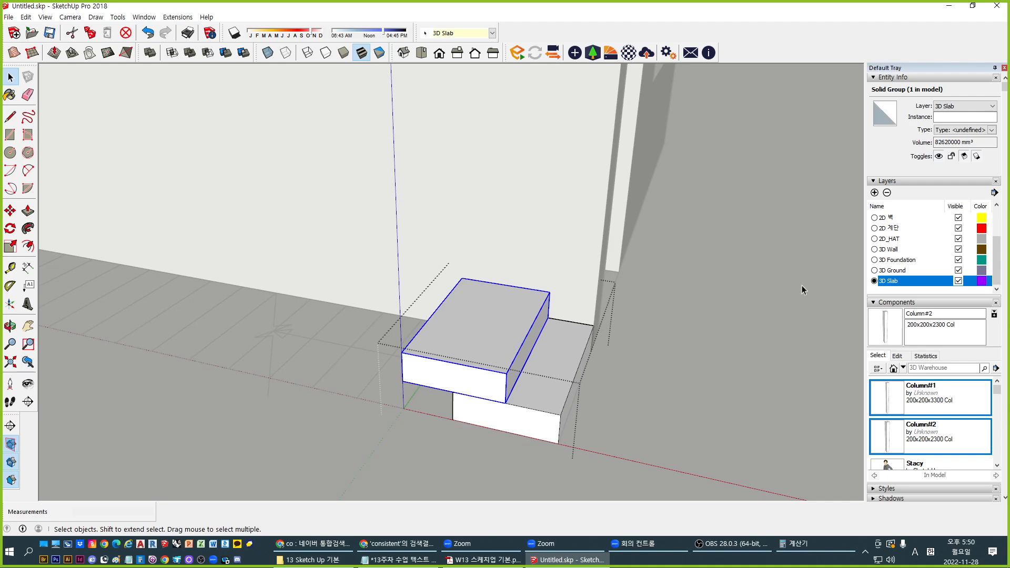
pyautogui.keyDown('shift'); pyautogui.click(563, 360); pyautogui.keyUp('shift')
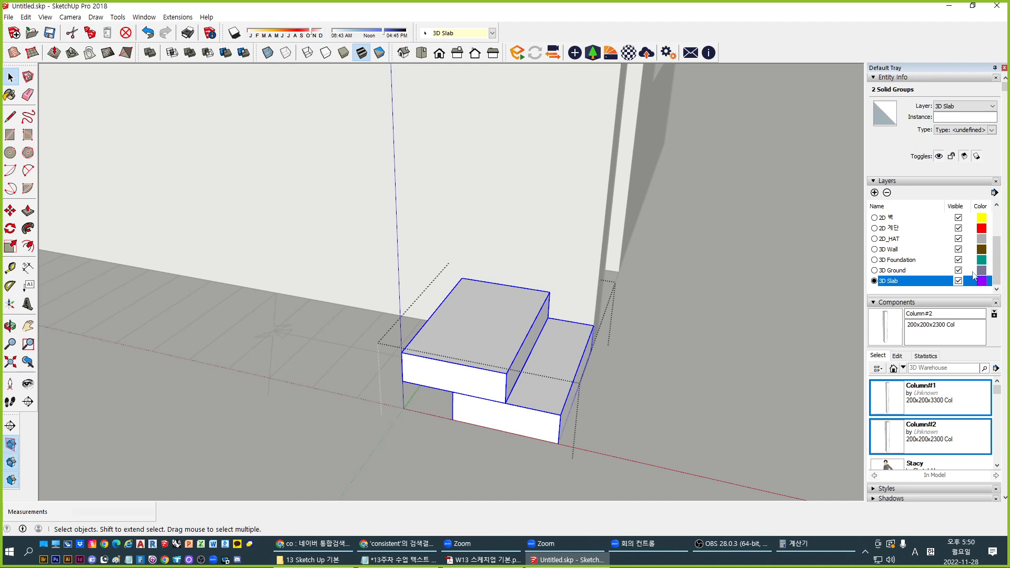
# Create a layer named '3D Stair' and assign both step blocks to it
pyautogui.click(874, 192)
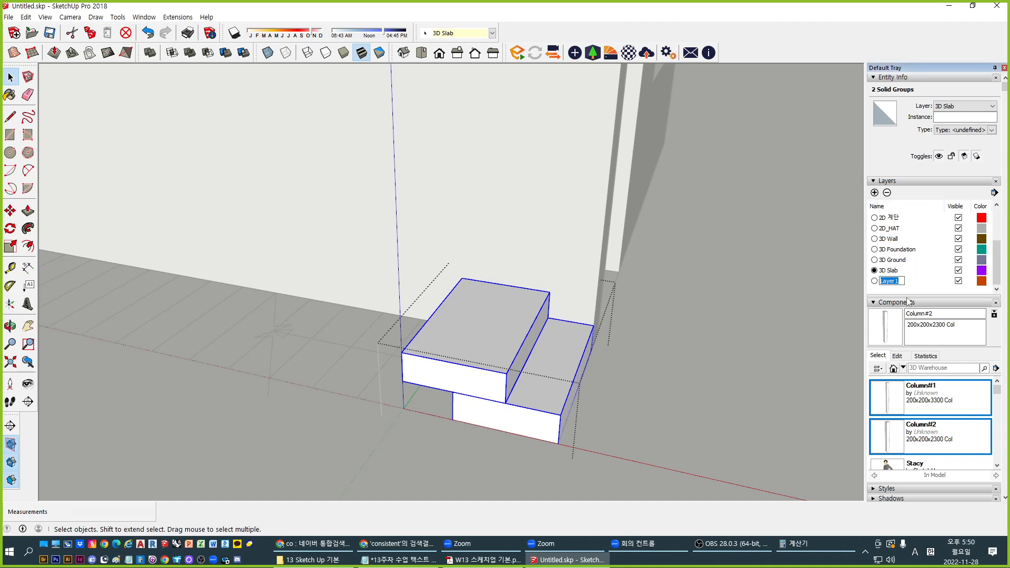
pyautogui.write('3D Stair')
pyautogui.press('Return')
pyautogui.click(967, 106)
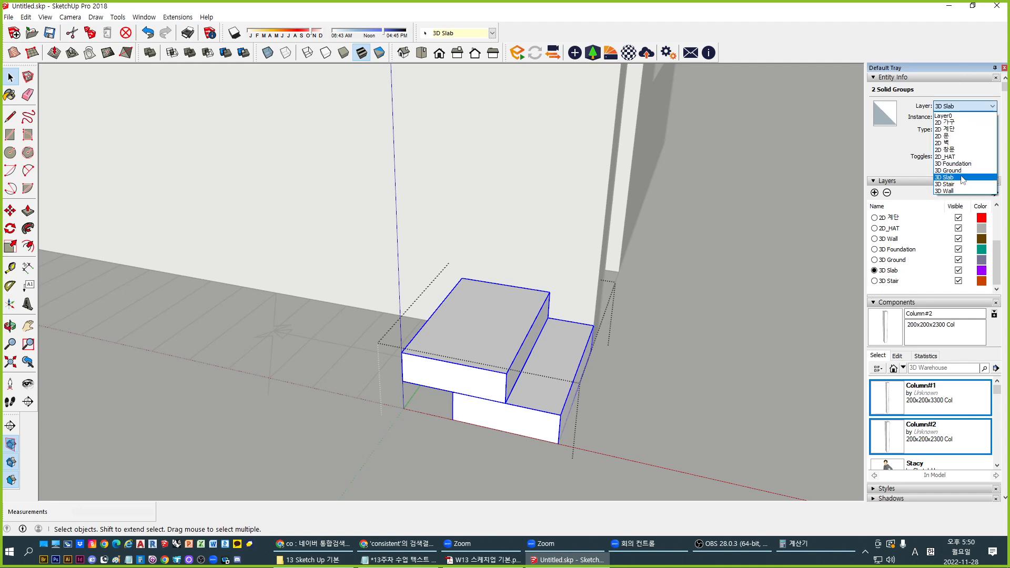
pyautogui.click(961, 184)
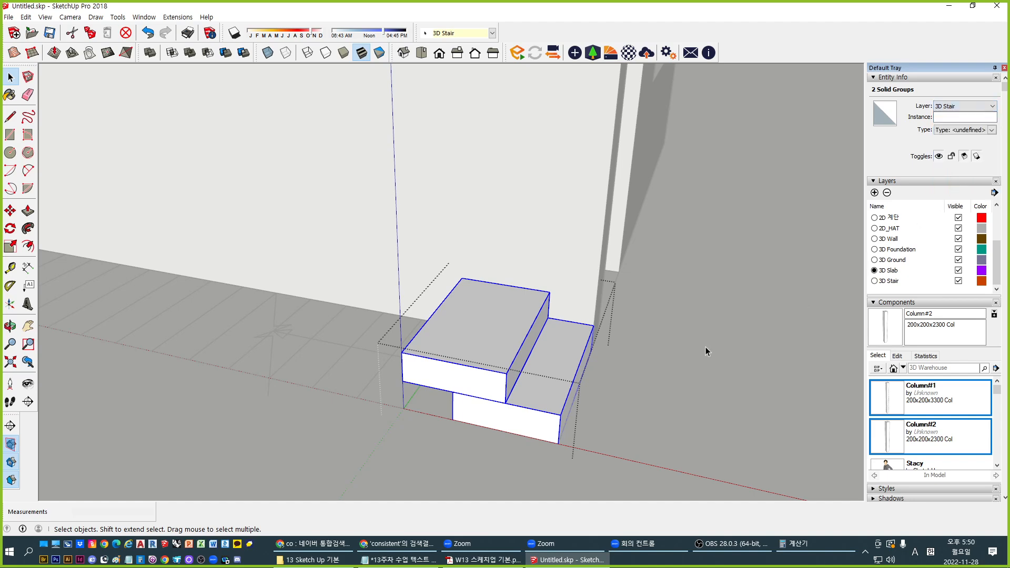
pyautogui.moveTo(531, 371); pyautogui.dragTo(505, 359, button='middle')
pyautogui.click(504, 362)
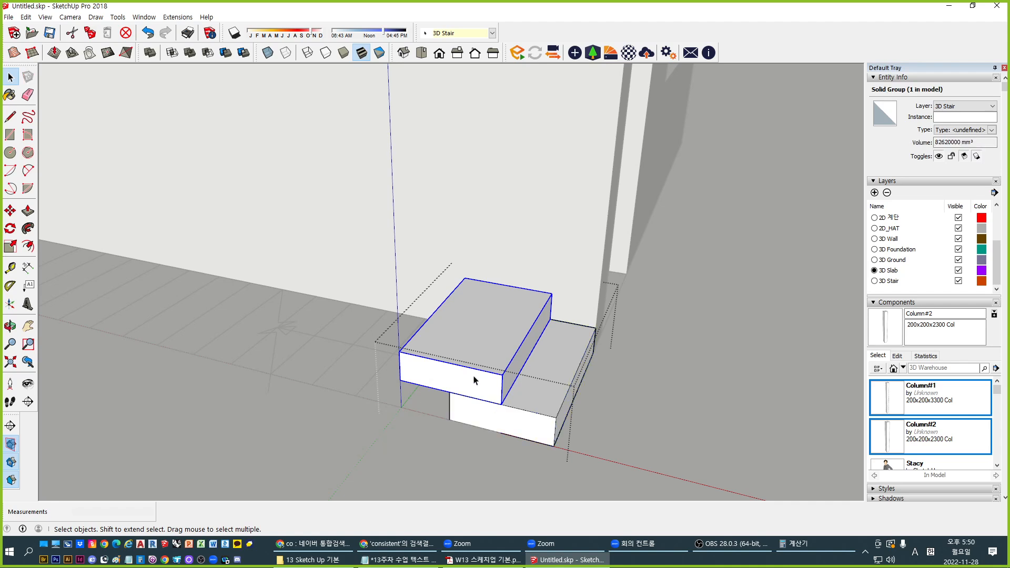
# Copy the step block one riser up, then array it to 10 and 15 copies
pyautogui.press('m')
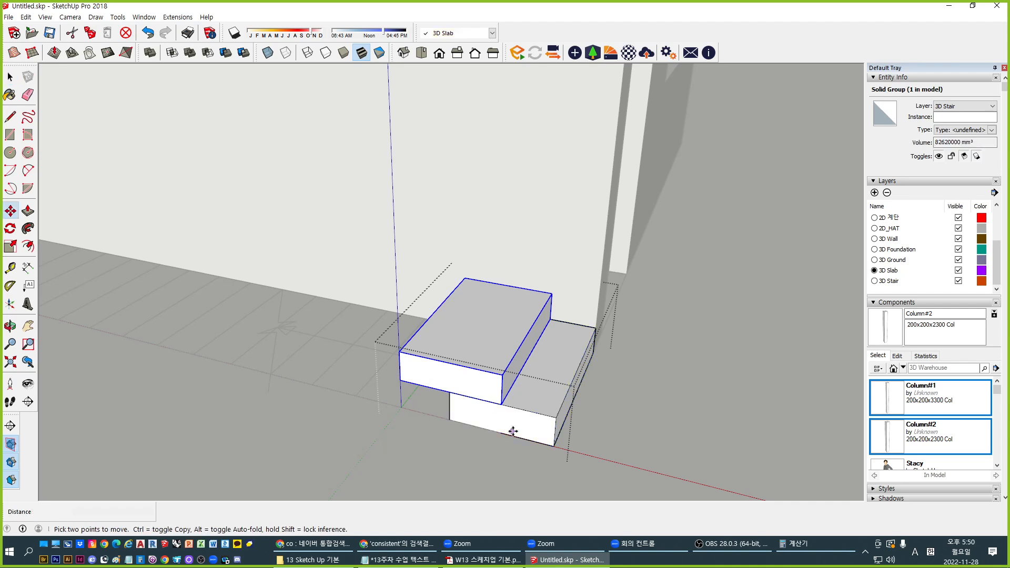
pyautogui.press('ctrl')
pyautogui.click(555, 421)
pyautogui.click(503, 375)
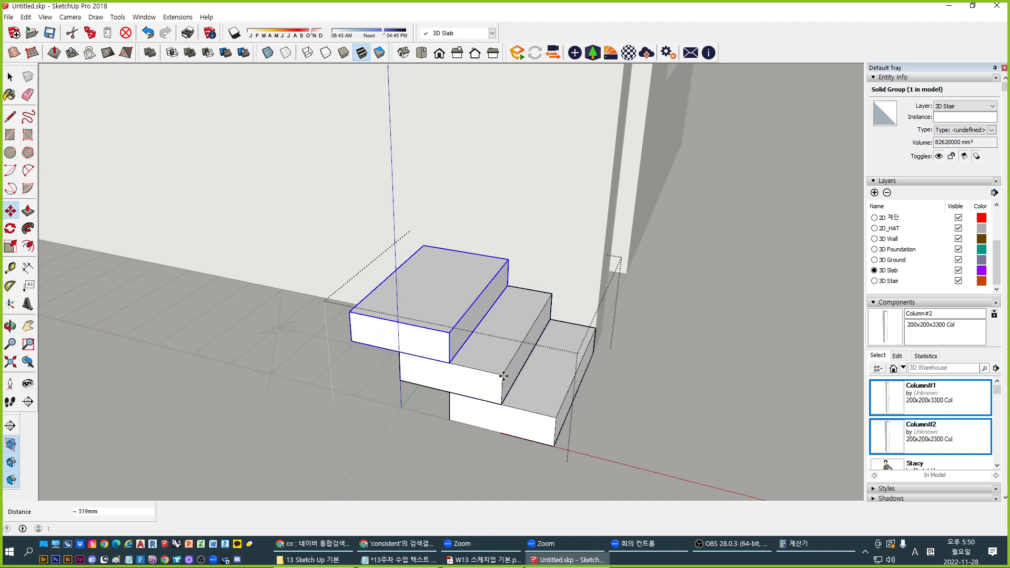
pyautogui.scroll(-4, 502, 374)
pyautogui.scroll(-2, 504, 374)
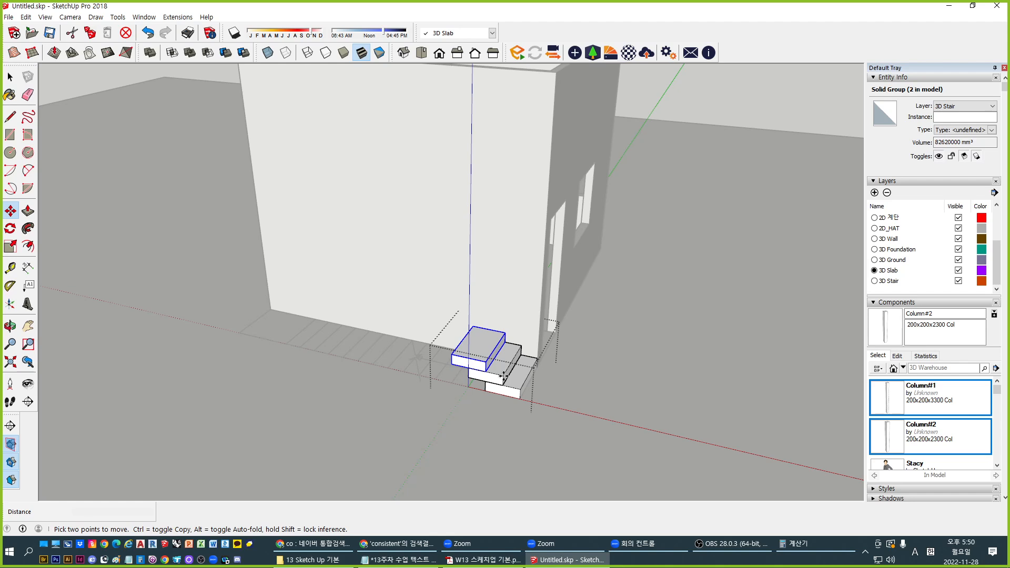
pyautogui.write('*10')
pyautogui.press('Return')
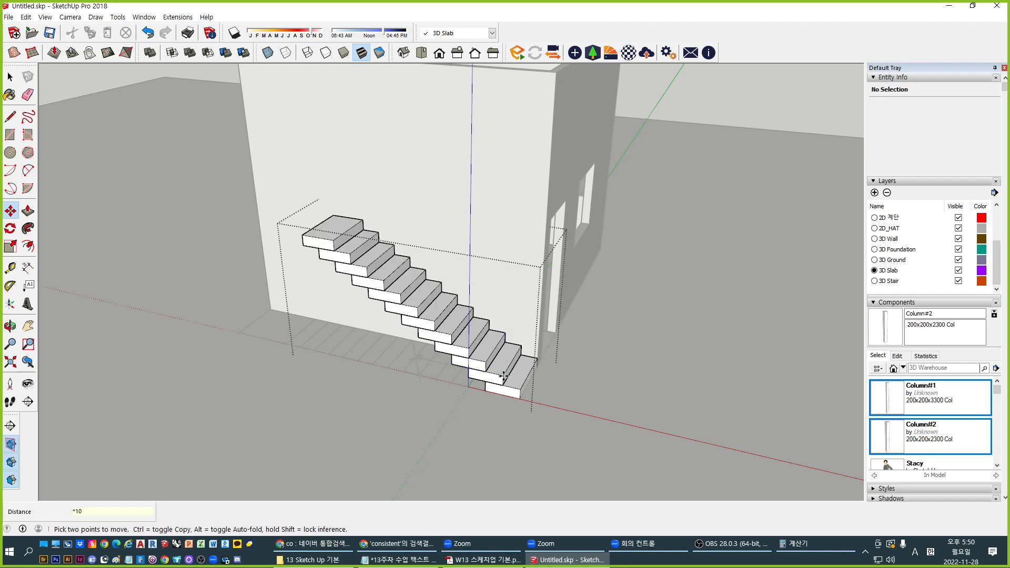
pyautogui.write('*')
pyautogui.press('Return')
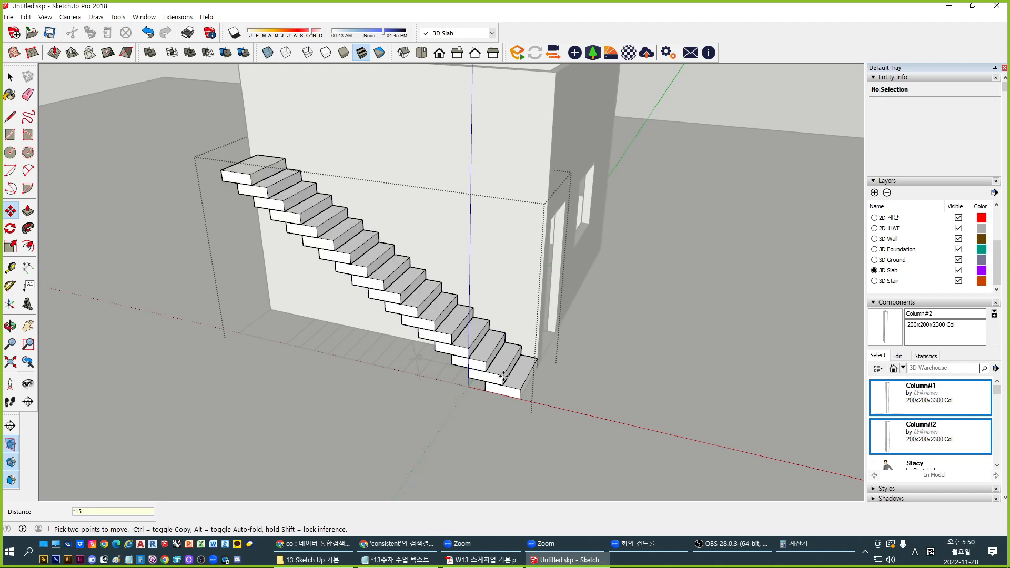
# Leave the staircase group and hide the building walls
pyautogui.moveTo(256, 279); pyautogui.dragTo(689, 311, button='middle')
pyautogui.press('space')
pyautogui.moveTo(390, 284); pyautogui.dragTo(447, 295, button='middle')
pyautogui.click(440, 252)
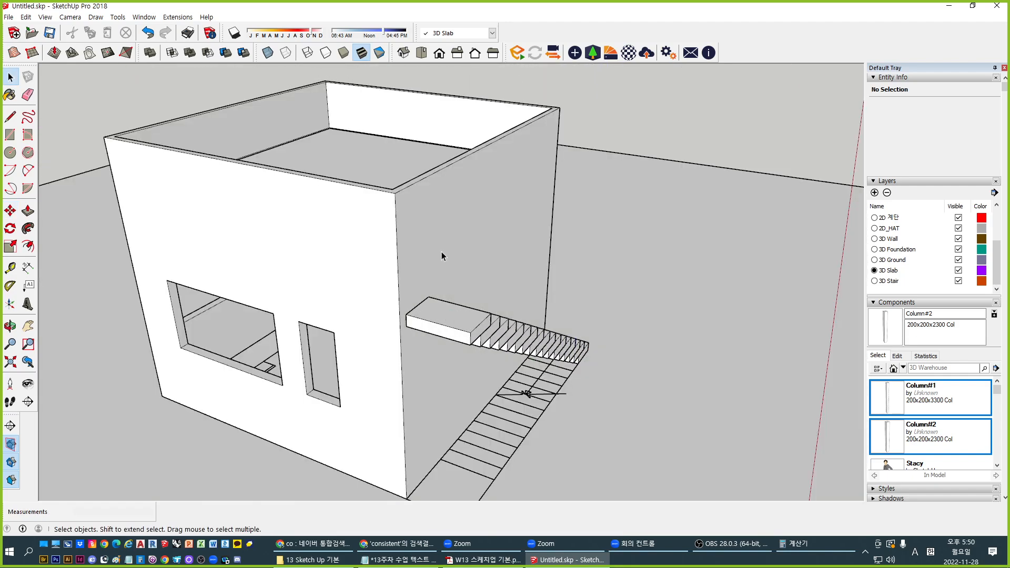
pyautogui.click(438, 238)
pyautogui.press('Delete')
pyautogui.moveTo(438, 238); pyautogui.dragTo(327, 361, button='middle')
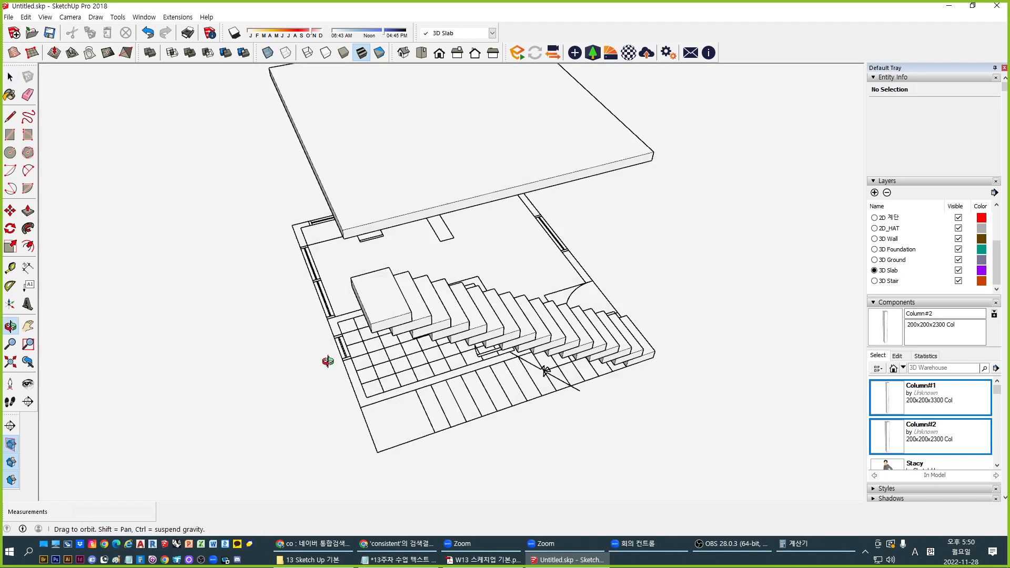
pyautogui.scroll(5, 387, 326)
# Copy the topmost step block once more to sit above the flight
pyautogui.click(339, 312)
pyautogui.doubleClick(354, 301)
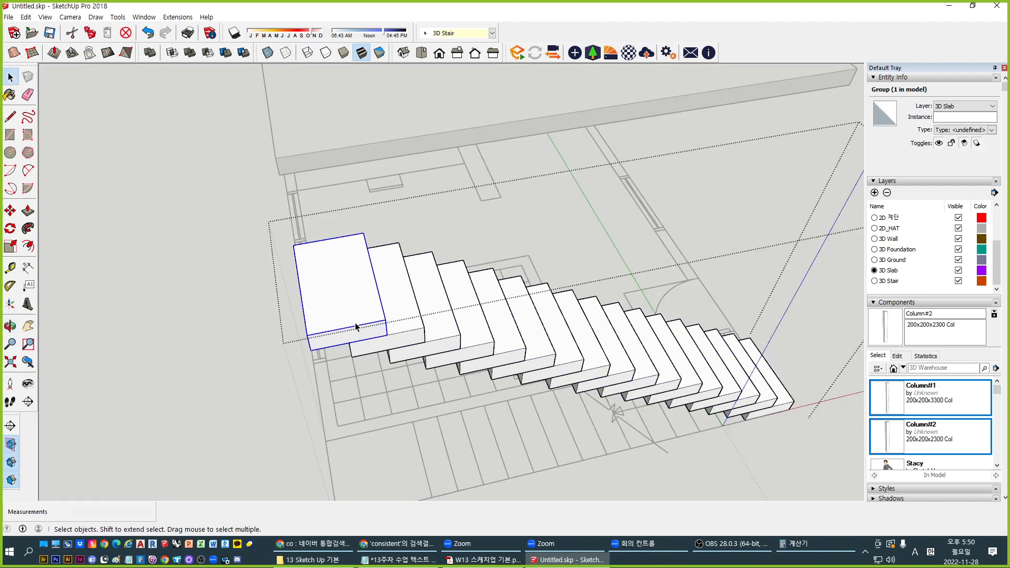
pyautogui.click(368, 332)
pyautogui.moveTo(384, 324); pyautogui.dragTo(379, 243, button='middle')
pyautogui.press('m')
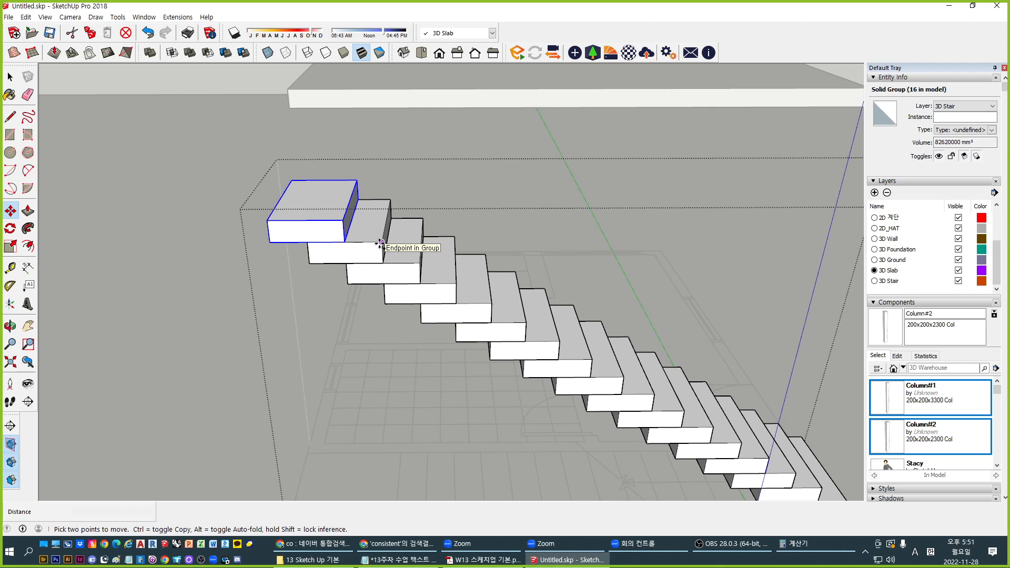
pyautogui.click(381, 243)
pyautogui.press('ctrl')
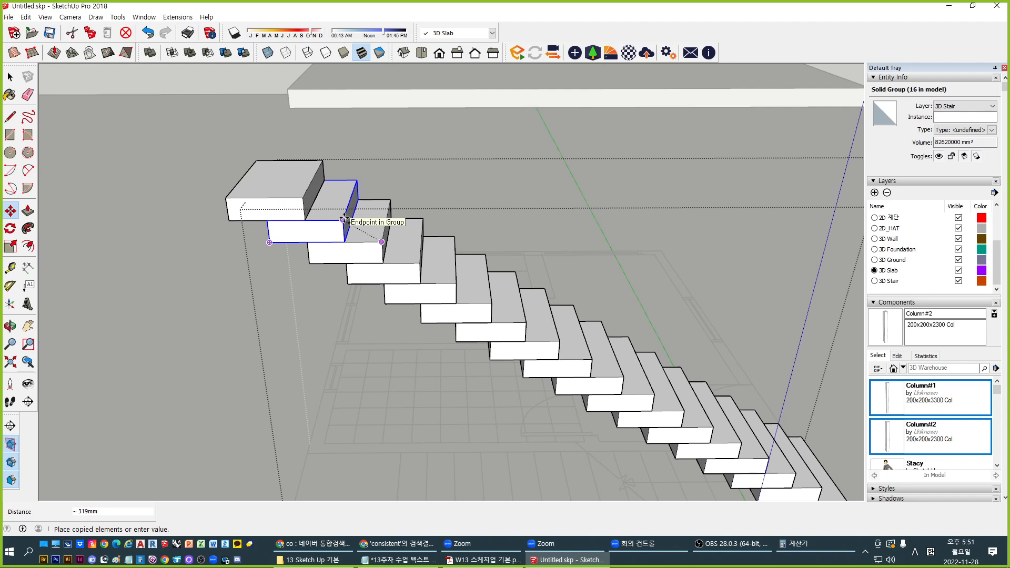
pyautogui.click(344, 219)
pyautogui.moveTo(277, 232); pyautogui.dragTo(548, 374, button='middle')
pyautogui.press('space')
# Open the new top block's group for editing
pyautogui.press('t')
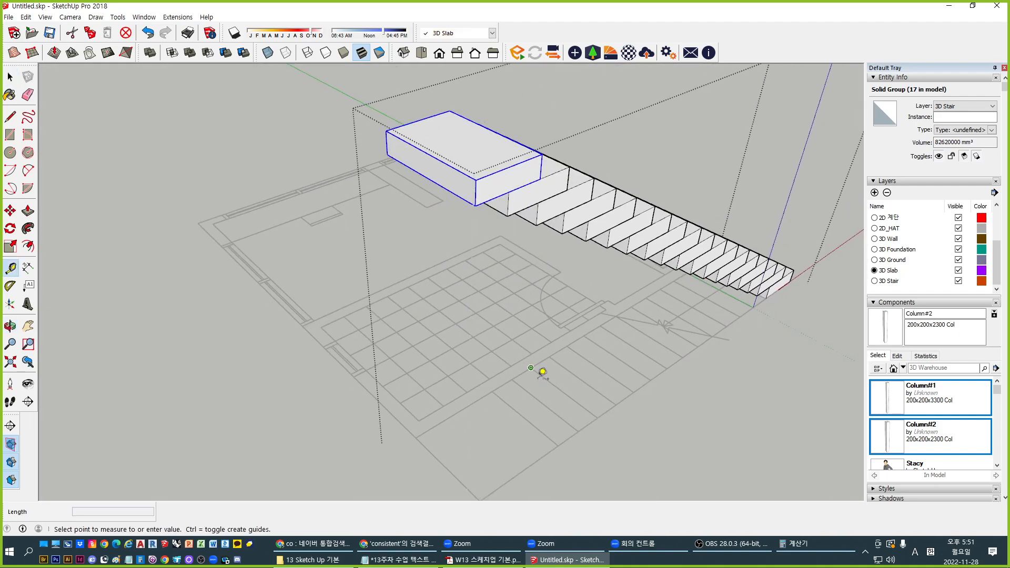
pyautogui.press('space')
pyautogui.moveTo(604, 415); pyautogui.dragTo(383, 264, button='middle')
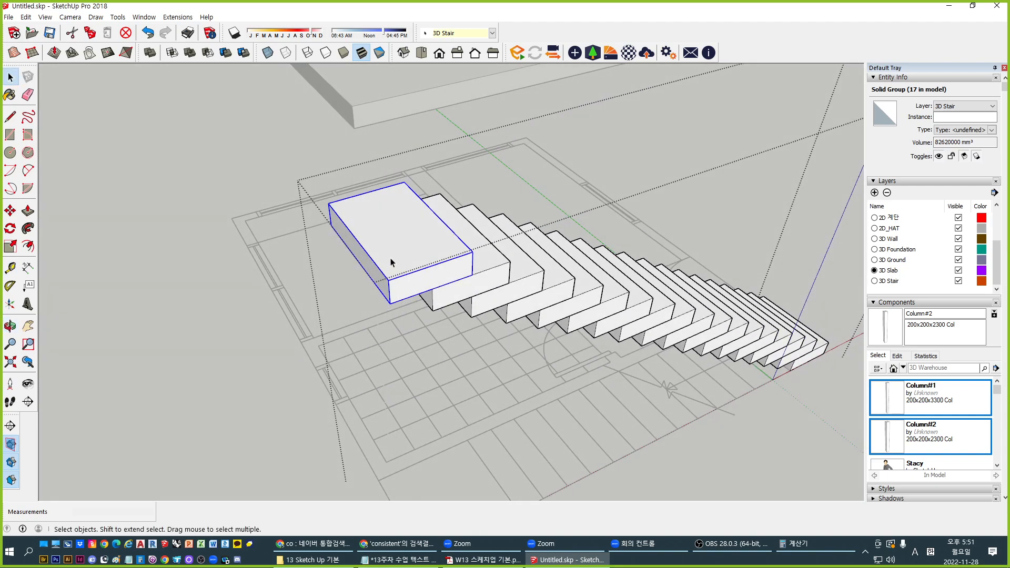
pyautogui.doubleClick(390, 257)
# Extend the top landing block by 360mm
pyautogui.press('p')
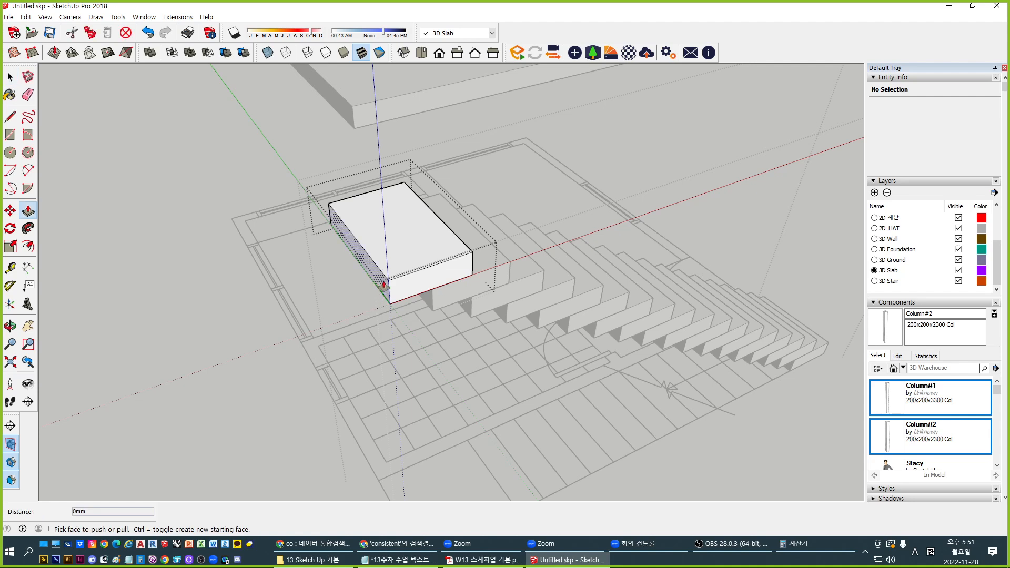
pyautogui.click(384, 288)
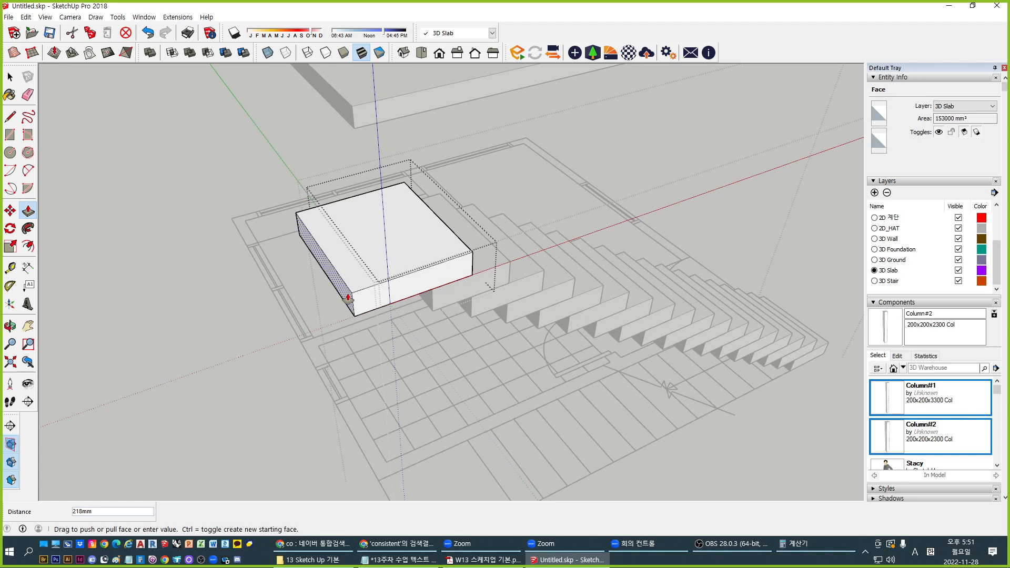
pyautogui.press('Return')
pyautogui.scroll(-2, 345, 294)
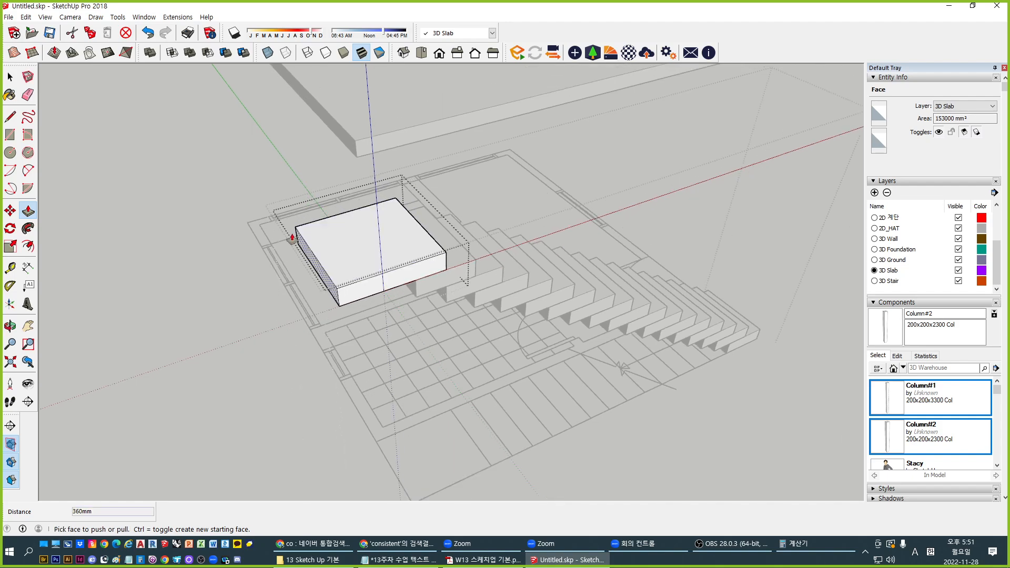
pyautogui.moveTo(291, 237); pyautogui.dragTo(349, 322, button='middle')
# Copy a step block off to the left of the staircase
pyautogui.press('space')
pyautogui.click(402, 331)
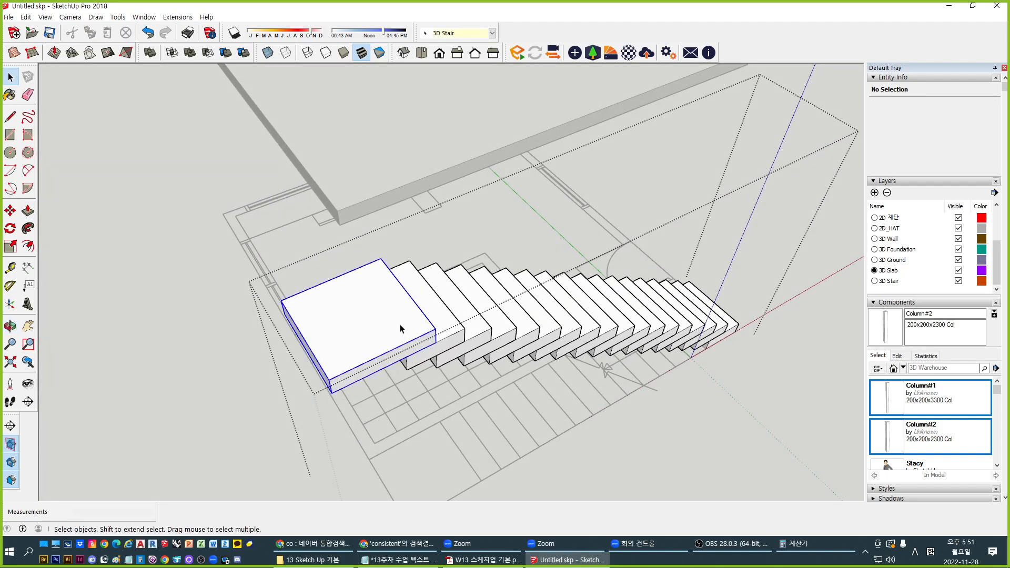
pyautogui.click(419, 352)
pyautogui.scroll(2, 460, 361)
pyautogui.press('m')
pyautogui.click(467, 330)
pyautogui.press('ctrl')
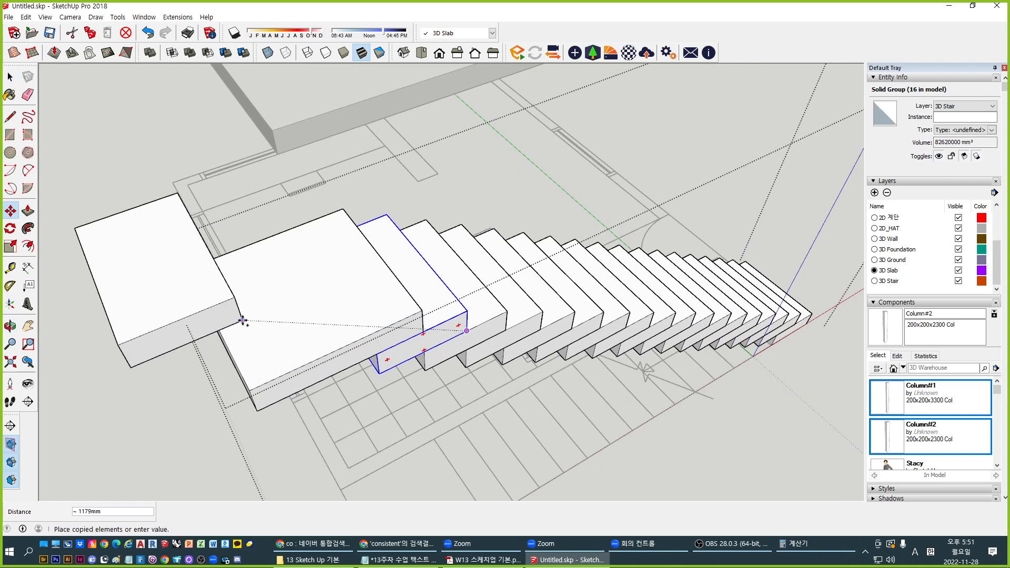
pyautogui.click(251, 389)
# Rotate the copied step 90 degrees about its corner
pyautogui.press('q')
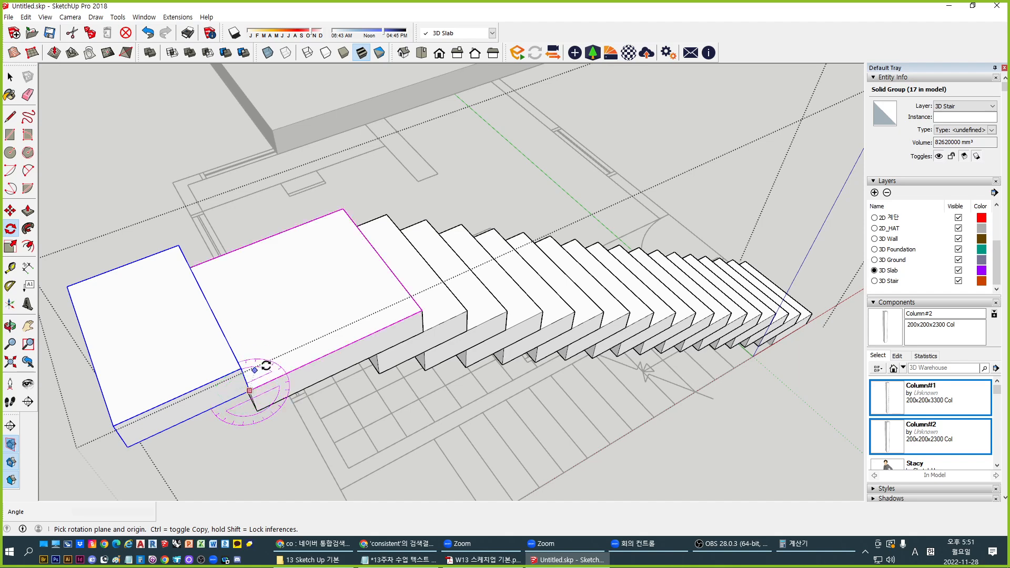
pyautogui.scroll(5, 295, 364)
pyautogui.moveTo(431, 313); pyautogui.dragTo(368, 321, button='middle')
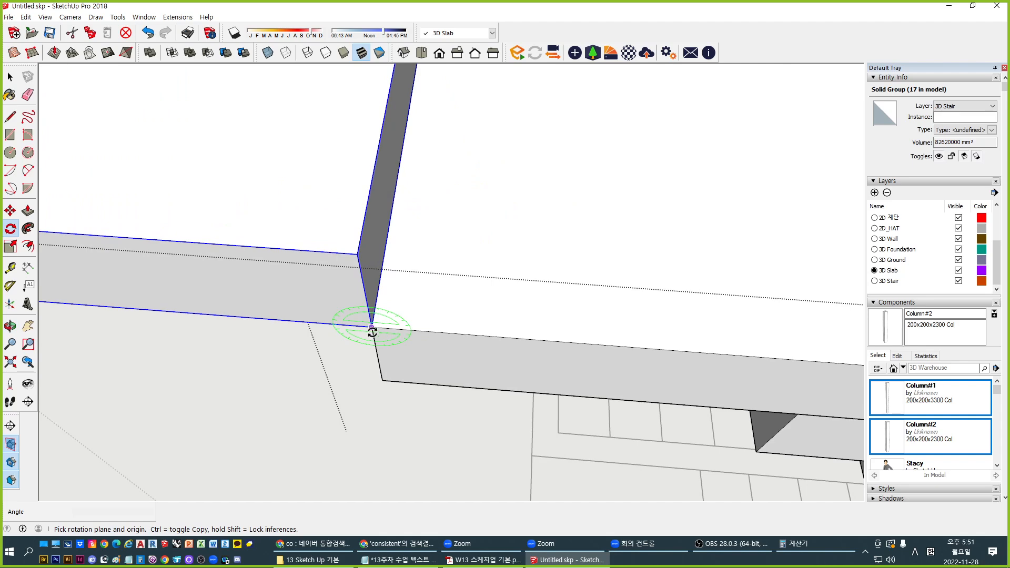
pyautogui.click(372, 328)
pyautogui.click(378, 289)
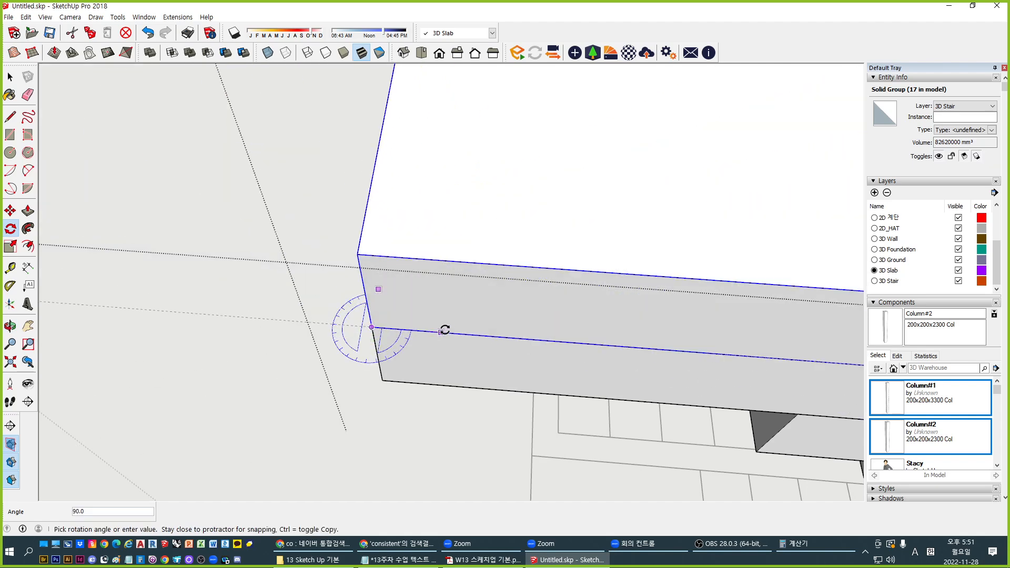
pyautogui.scroll(-3, 439, 331)
pyautogui.click(790, 354)
pyautogui.press('space')
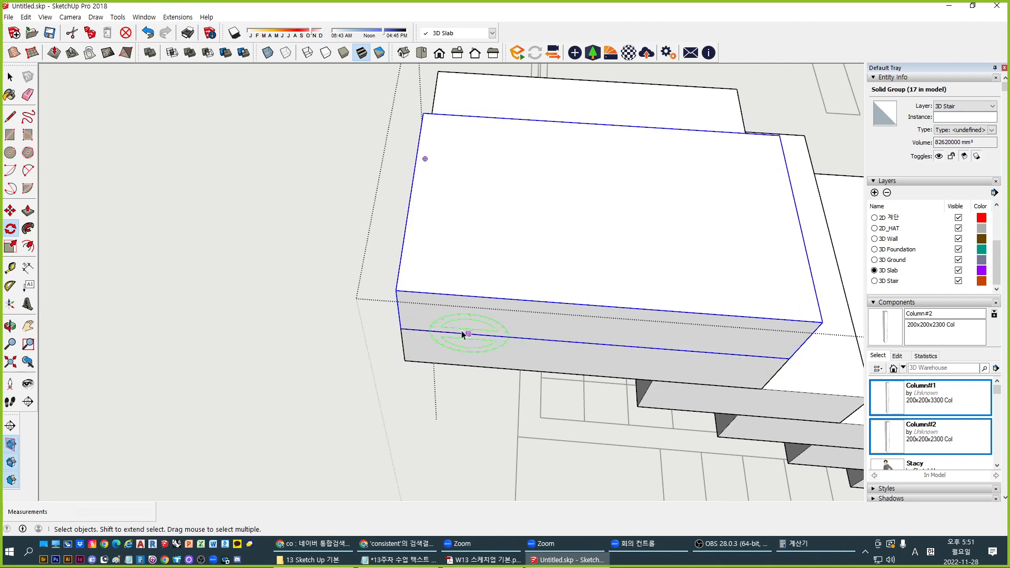
# Move the rotated step onto the landing's midpoint
pyautogui.moveTo(462, 336); pyautogui.dragTo(731, 221, button='middle')
pyautogui.moveTo(439, 354); pyautogui.dragTo(652, 284, button='middle')
pyautogui.press('m')
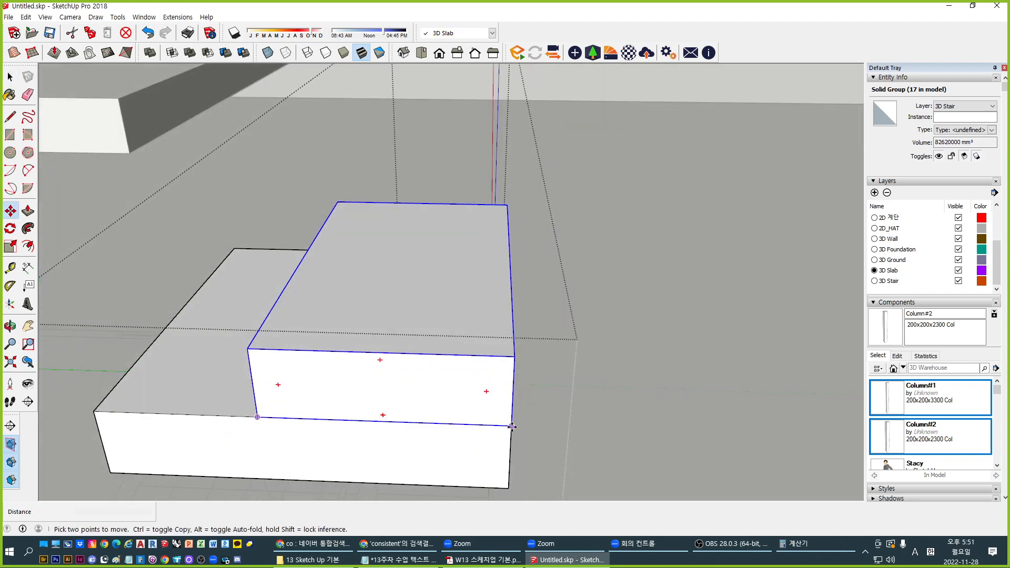
pyautogui.click(511, 425)
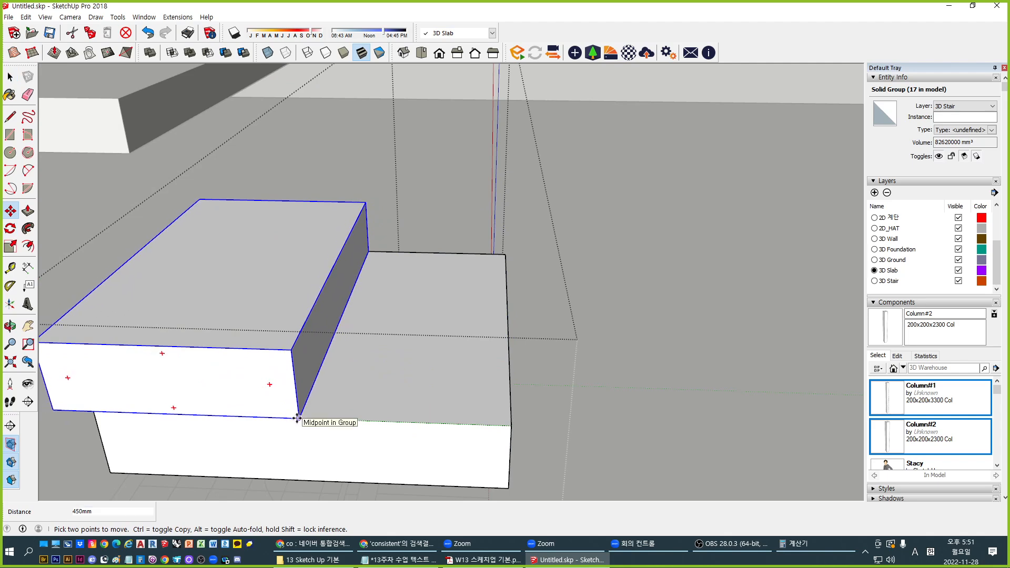
pyautogui.click(298, 419)
pyautogui.scroll(-7, 399, 237)
# Orbit around the staircase to inspect the block on the top landing
pyautogui.moveTo(402, 257); pyautogui.dragTo(253, 310, button='middle')
pyautogui.moveTo(248, 266); pyautogui.dragTo(315, 358, button='middle')
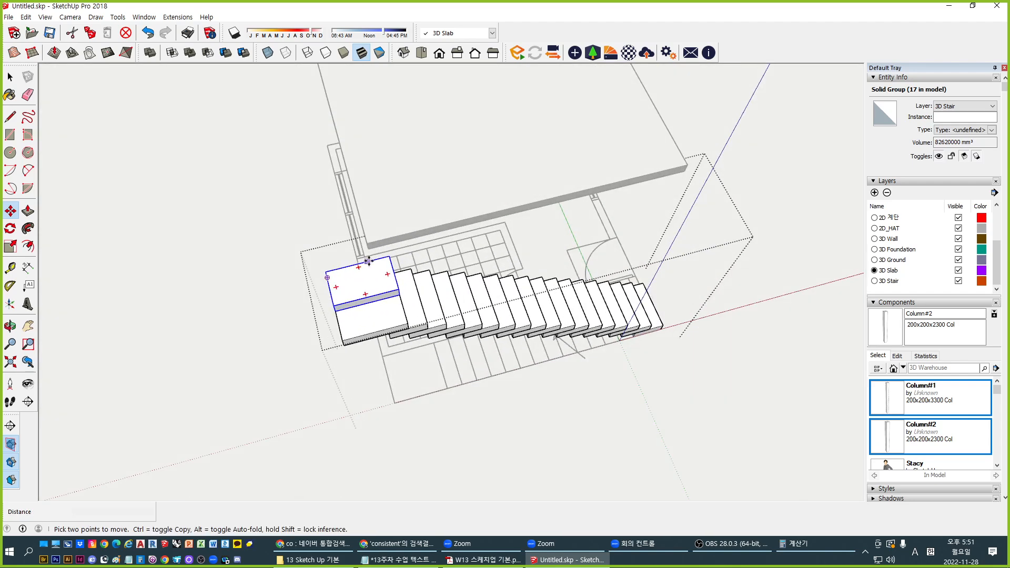
pyautogui.moveTo(369, 261); pyautogui.dragTo(322, 304, button='middle')
pyautogui.scroll(5, 441, 275)
pyautogui.scroll(-3, 419, 270)
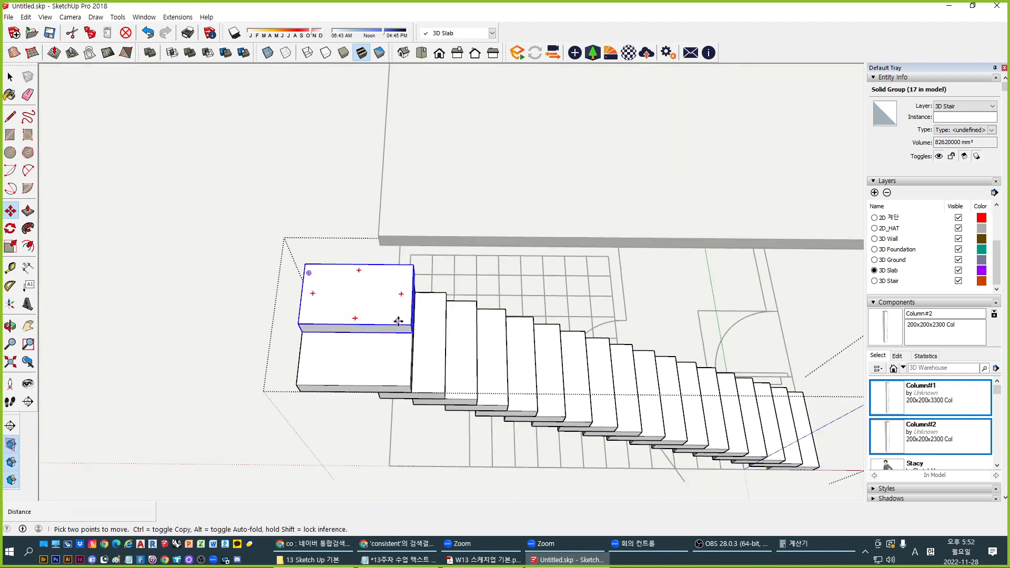
pyautogui.scroll(3, 400, 323)
pyautogui.scroll(1, 399, 329)
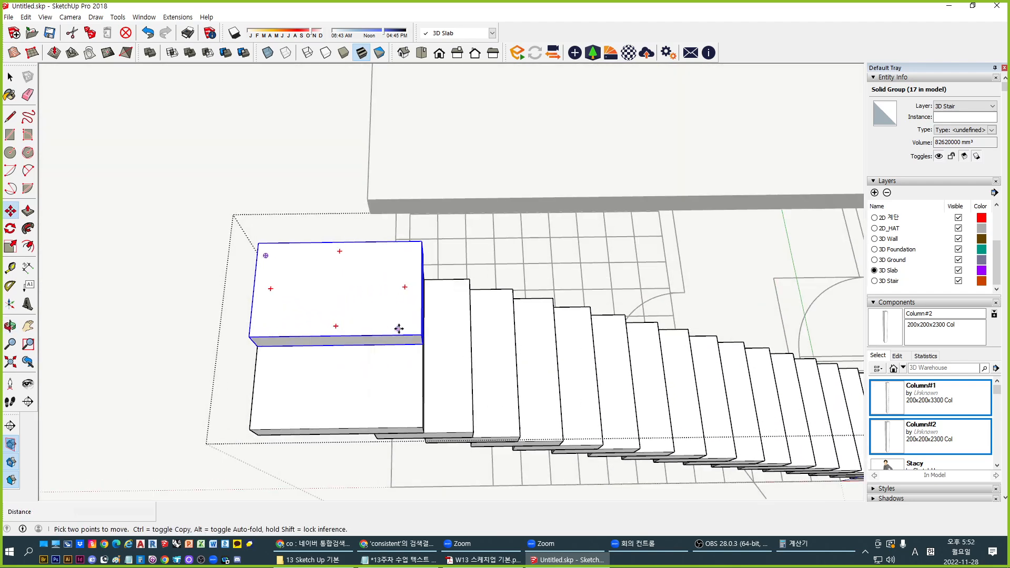
pyautogui.moveTo(401, 334)
pyautogui.mouseDown(button='middle')
pyautogui.moveTo(397, 255)
pyautogui.moveTo(406, 261)
pyautogui.moveTo(758, 182)
pyautogui.mouseUp(button='middle')
pyautogui.press('l')
pyautogui.click(378, 185)
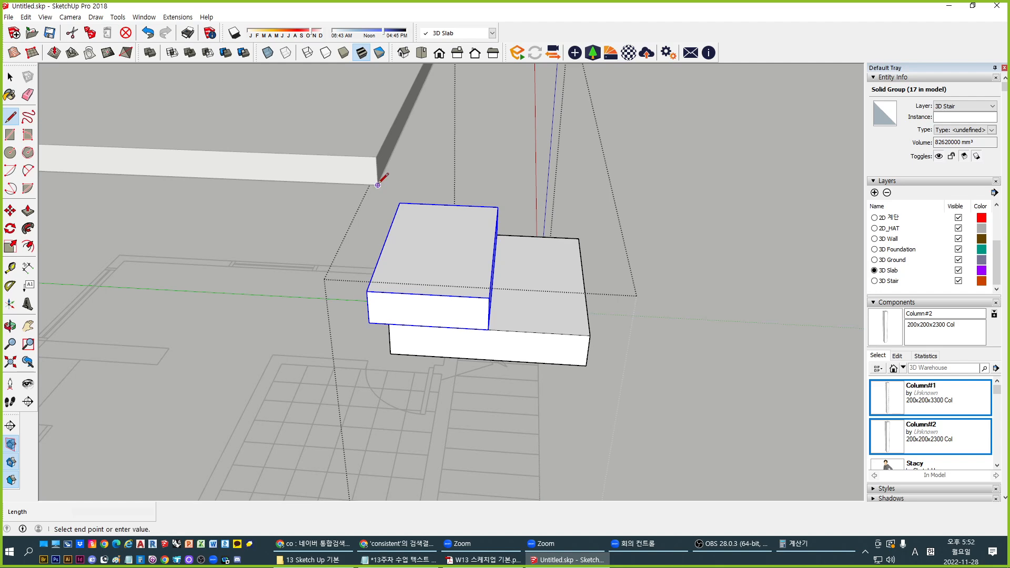
pyautogui.keyDown('shift'); pyautogui.moveTo(393, 440); pyautogui.dragTo(410, 217, button='middle'); pyautogui.keyUp('shift')
pyautogui.scroll(-3, 410, 217)
pyautogui.moveTo(436, 350); pyautogui.dragTo(280, 368, button='middle')
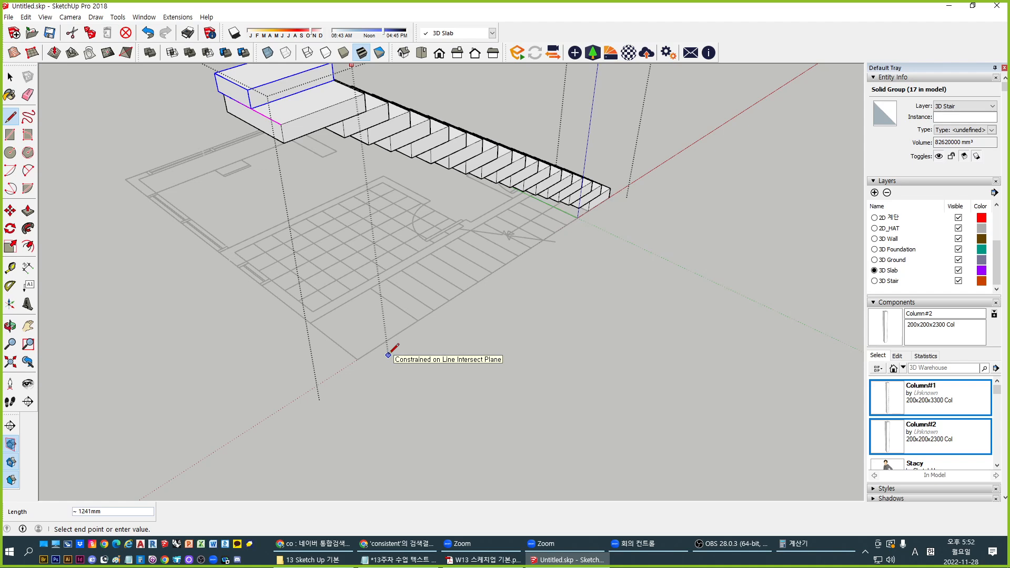
pyautogui.scroll(-2, 389, 354)
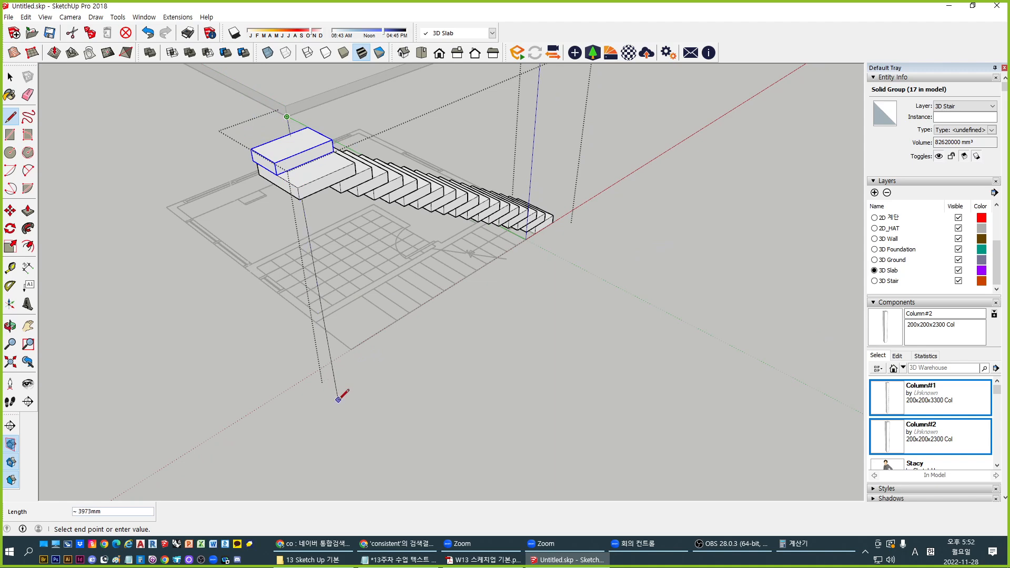
pyautogui.press('space')
pyautogui.moveTo(333, 405); pyautogui.dragTo(457, 300, button='middle')
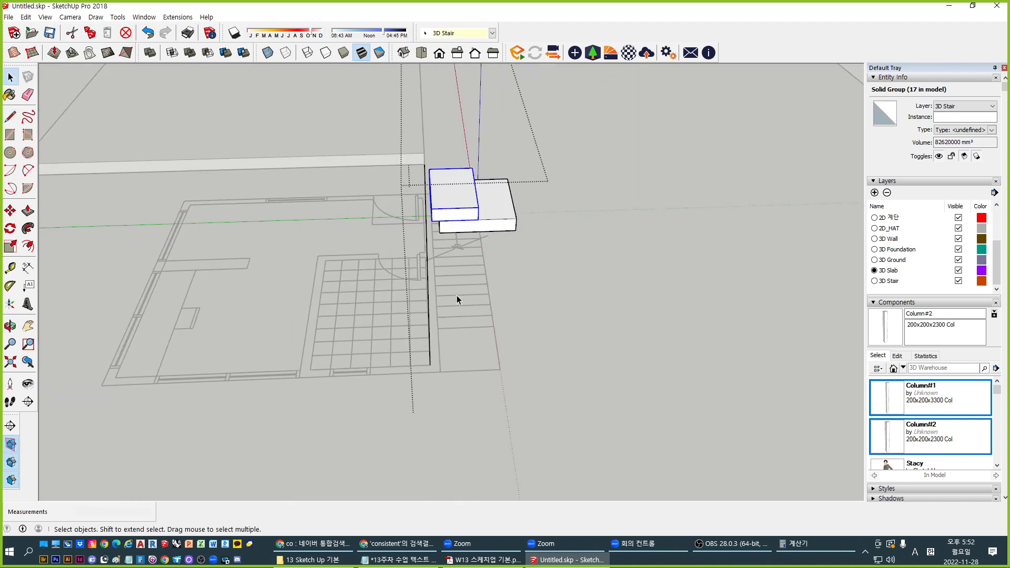
pyautogui.moveTo(423, 243); pyautogui.dragTo(353, 247, button='middle')
pyautogui.scroll(5, 440, 265)
# Open the stair group and select the top slab block
pyautogui.scroll(3, 448, 218)
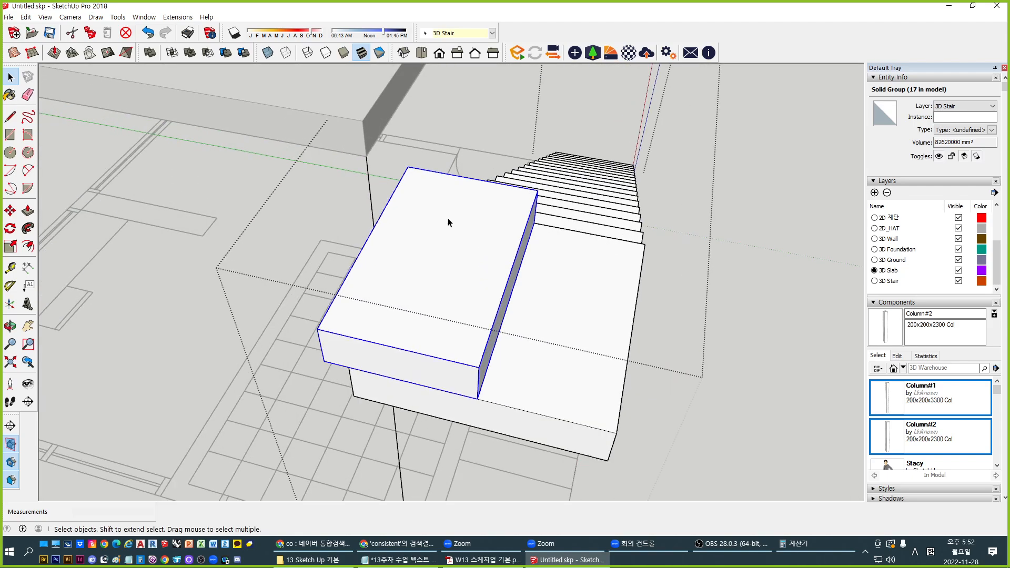
pyautogui.press('Escape')
pyautogui.moveTo(389, 323); pyautogui.dragTo(337, 265, button='middle')
pyautogui.doubleClick(444, 252)
pyautogui.moveTo(445, 253); pyautogui.dragTo(206, 263, button='middle')
pyautogui.keyDown('shift'); pyautogui.moveTo(657, 300); pyautogui.dragTo(290, 215, button='middle'); pyautogui.keyUp('shift')
pyautogui.moveTo(421, 268)
pyautogui.mouseDown(button='middle')
pyautogui.moveTo(360, 185)
pyautogui.moveTo(437, 267)
pyautogui.mouseUp(button='middle')
pyautogui.doubleClick(392, 266)
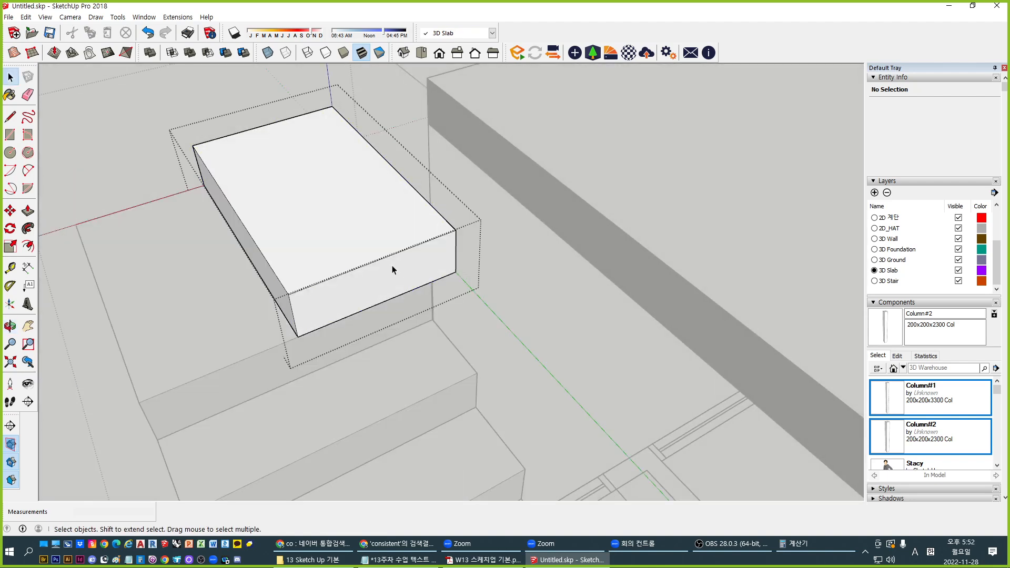
pyautogui.press('p')
pyautogui.press('space')
pyautogui.press('Escape')
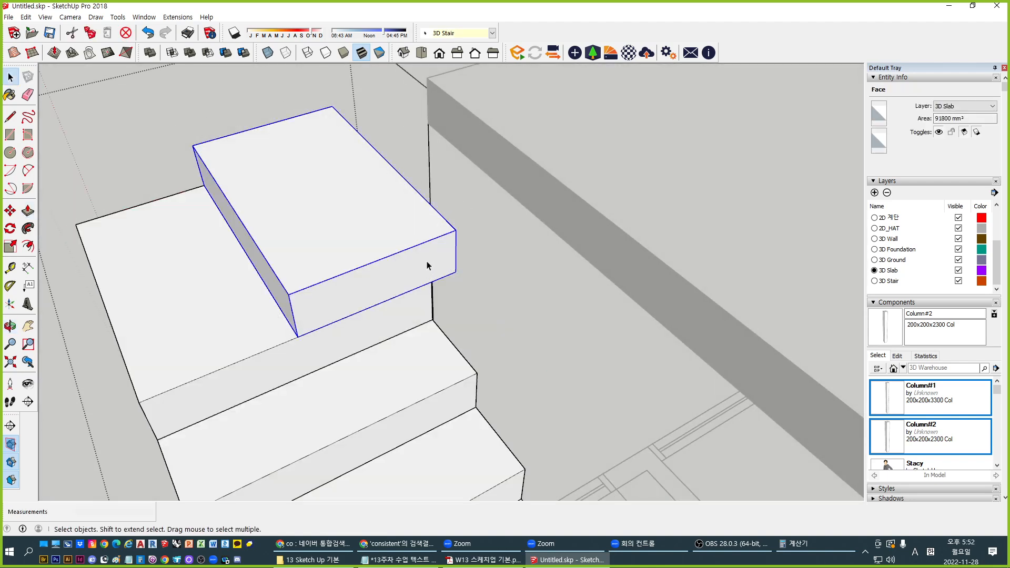
# Move the top slab down so its corner snaps onto the last step
pyautogui.press('m')
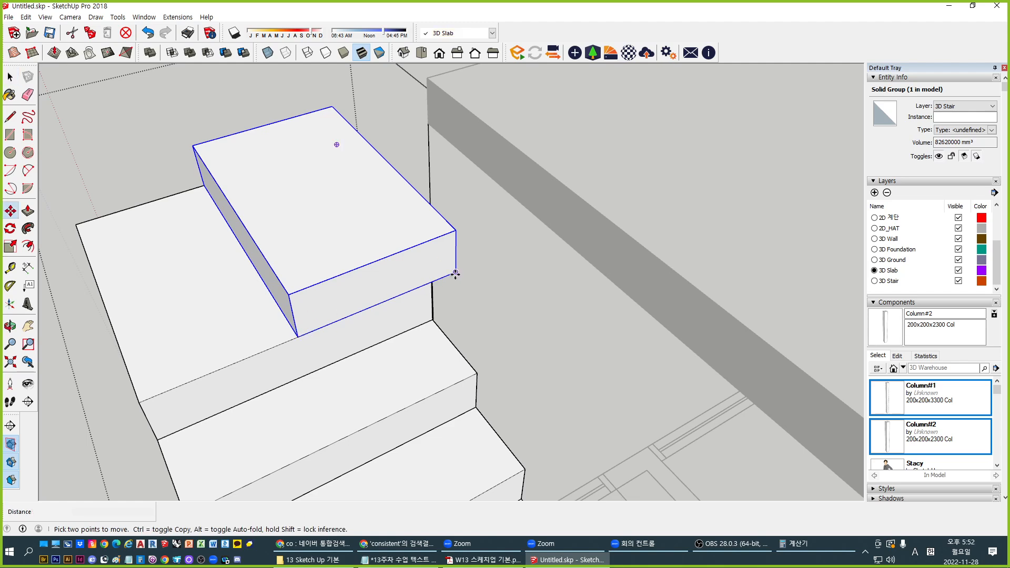
pyautogui.click(455, 273)
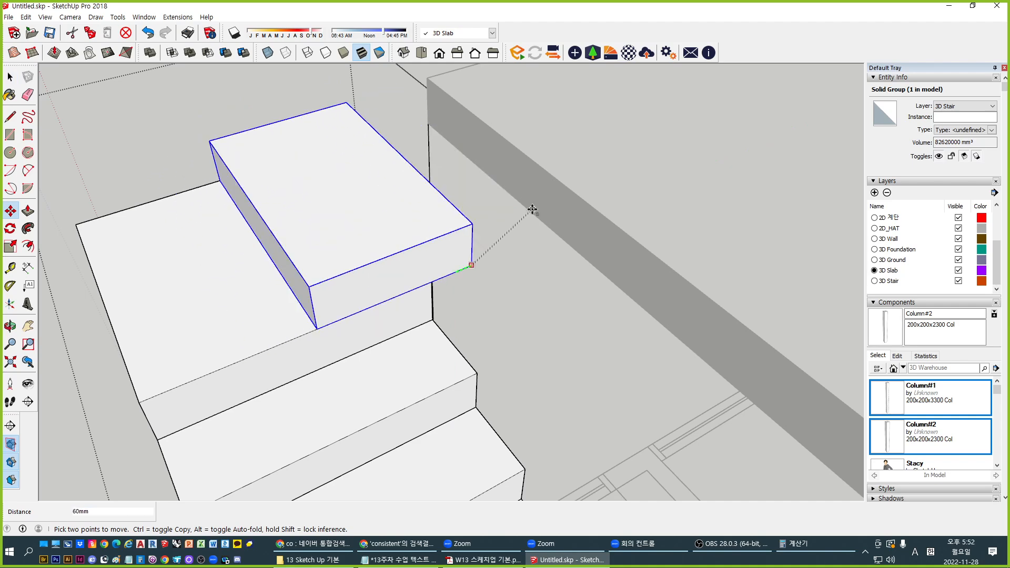
pyautogui.moveTo(534, 208); pyautogui.dragTo(397, 310, button='middle')
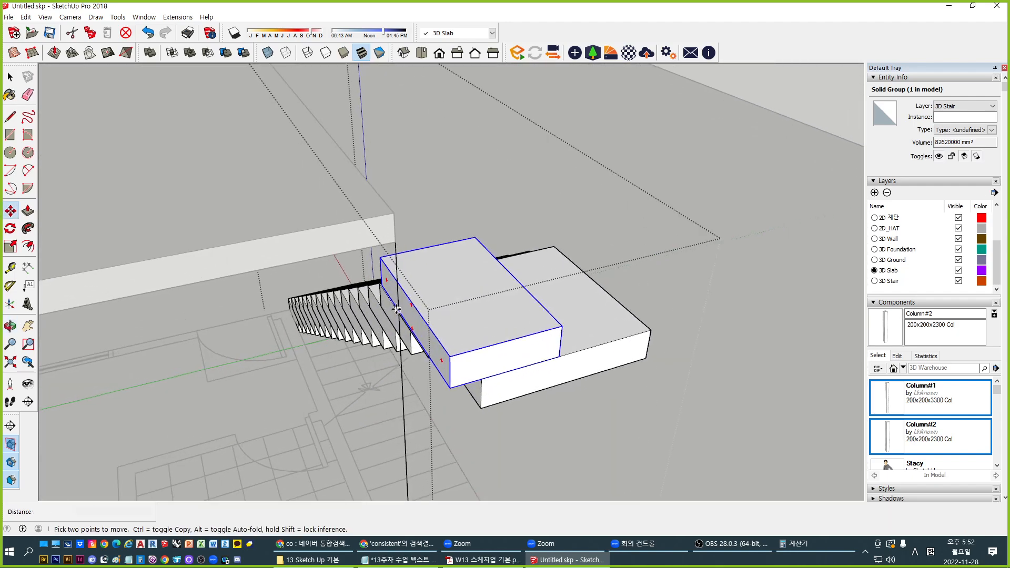
pyautogui.scroll(1, 397, 310)
pyautogui.click(378, 253)
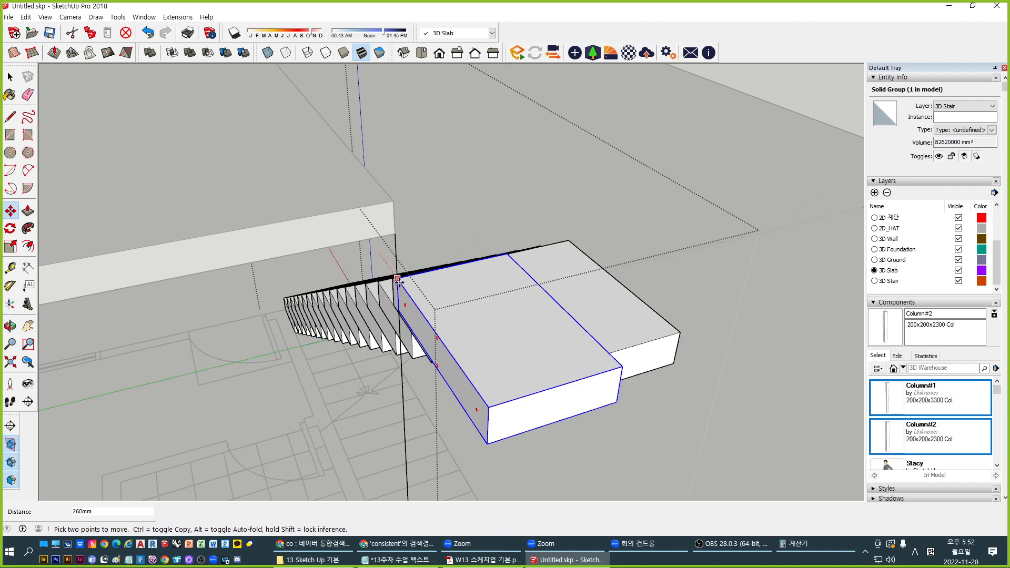
pyautogui.click(399, 283)
pyautogui.scroll(-3, 497, 304)
pyautogui.moveTo(486, 311); pyautogui.dragTo(457, 286, button='middle')
pyautogui.scroll(2, 267, 326)
pyautogui.scroll(3, 301, 292)
pyautogui.press('space')
# Extend the lower landing block's left face to line up with the upper slab
pyautogui.doubleClick(430, 293)
pyautogui.press('p')
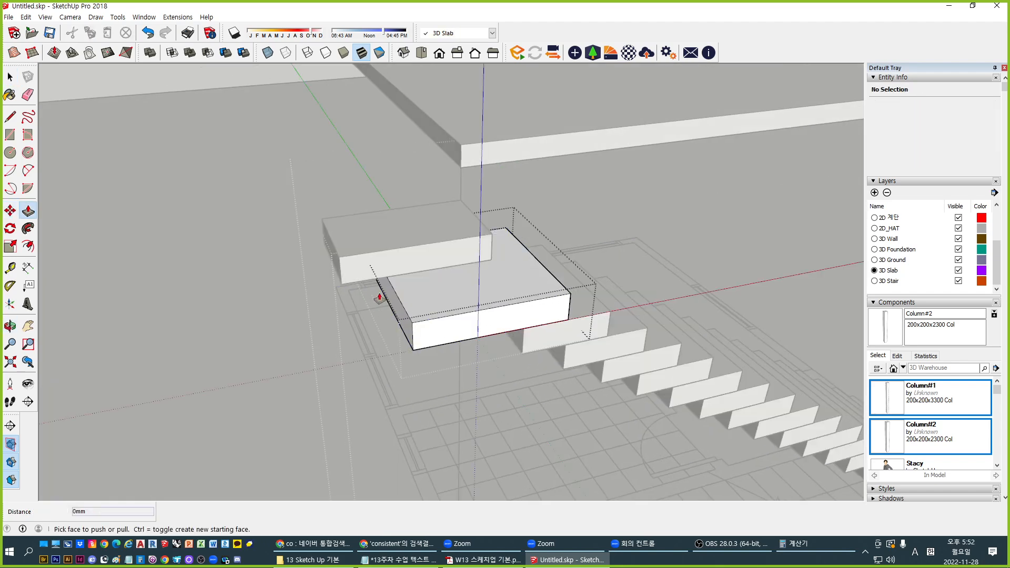
pyautogui.click(387, 299)
pyautogui.click(395, 312)
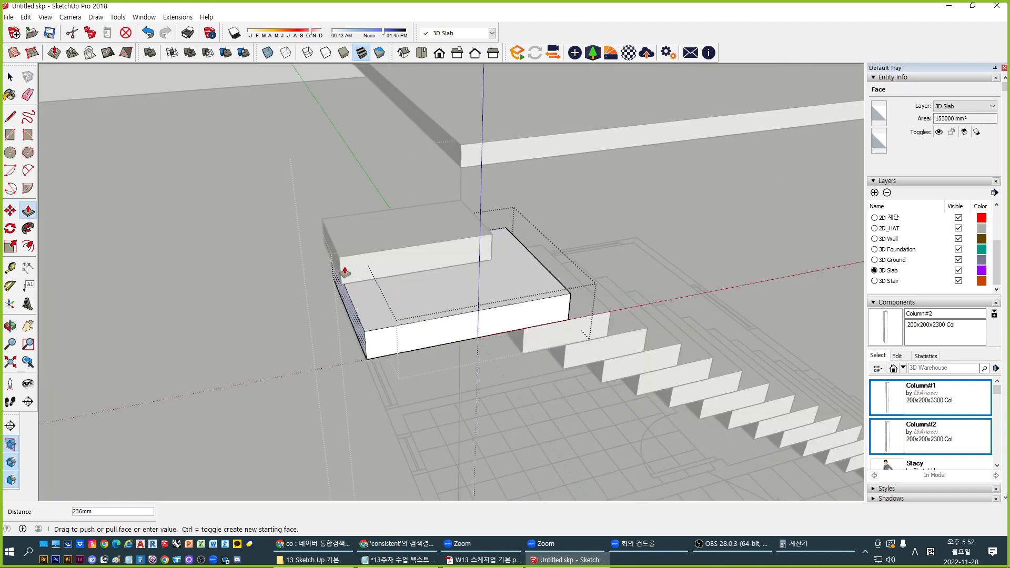
pyautogui.click(342, 267)
pyautogui.press('space')
pyautogui.moveTo(547, 271); pyautogui.dragTo(492, 217, button='middle')
pyautogui.click(491, 216)
pyautogui.click(492, 217)
pyautogui.moveTo(389, 240); pyautogui.dragTo(537, 263, button='middle')
pyautogui.moveTo(629, 239); pyautogui.dragTo(519, 308, button='middle')
# Push the lower landing block's left face in by 120mm
pyautogui.doubleClick(478, 418)
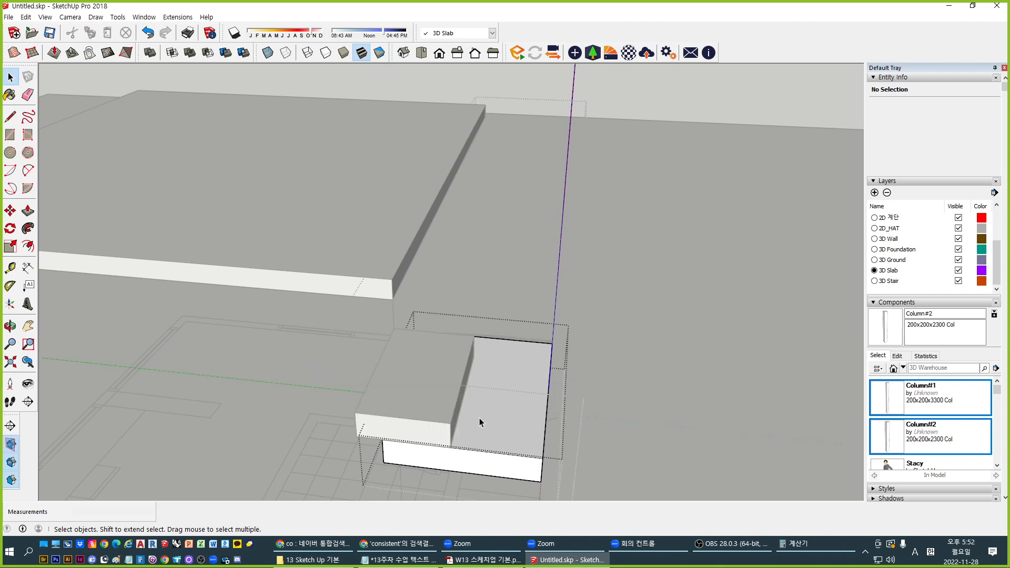
pyautogui.moveTo(424, 431); pyautogui.dragTo(570, 392, button='middle')
pyautogui.scroll(1, 413, 472)
pyautogui.press('p')
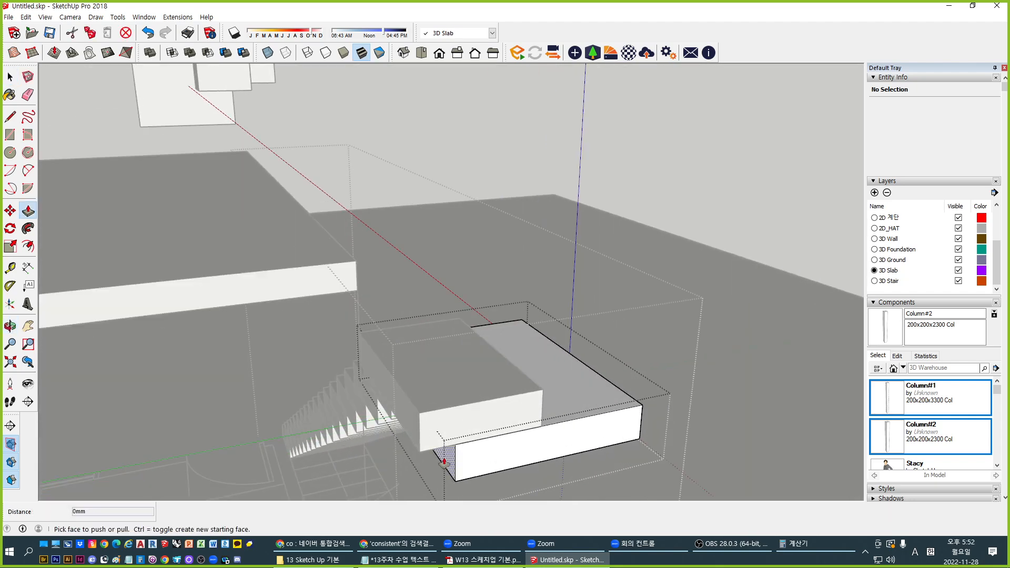
pyautogui.click(443, 463)
pyautogui.click(477, 444)
pyautogui.scroll(-3, 446, 370)
pyautogui.press('space')
pyautogui.press('Escape')
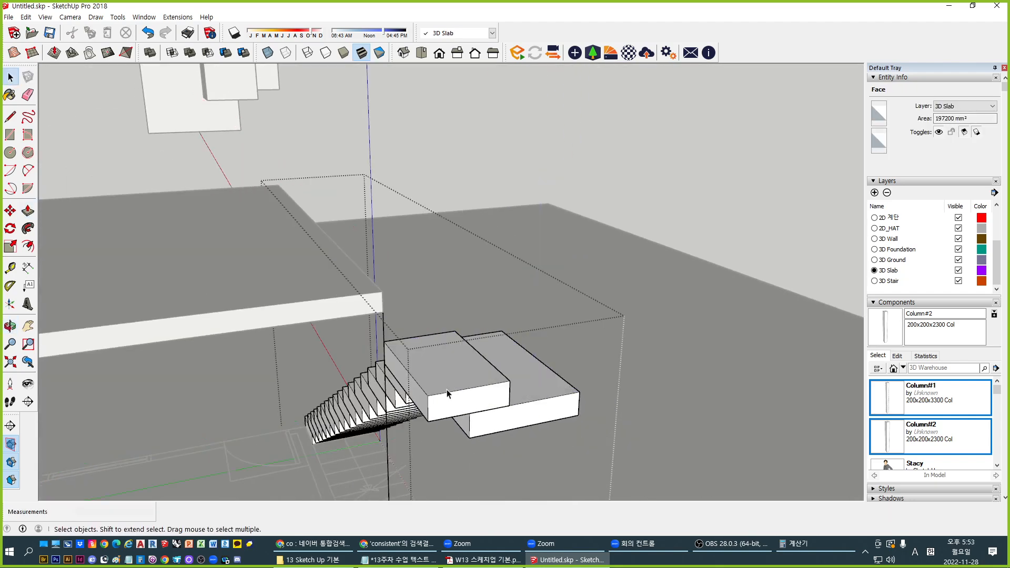
pyautogui.press('Escape')
pyautogui.click(508, 422)
# Copy the upper landing block upward as stepped copies, using multipliers *2 then *4
pyautogui.doubleClick(472, 385)
pyautogui.click(478, 395)
pyautogui.press('m')
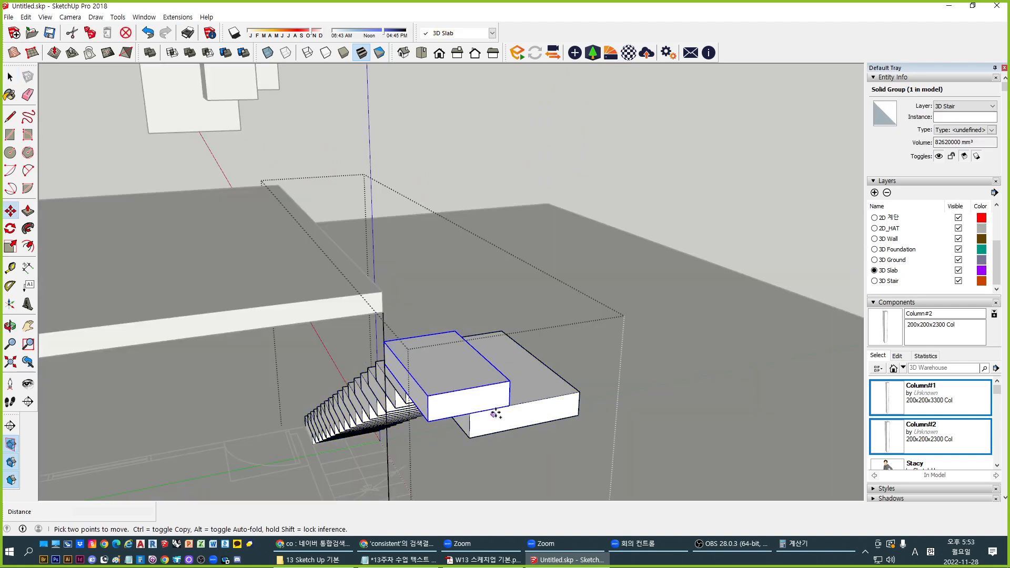
pyautogui.click(508, 408)
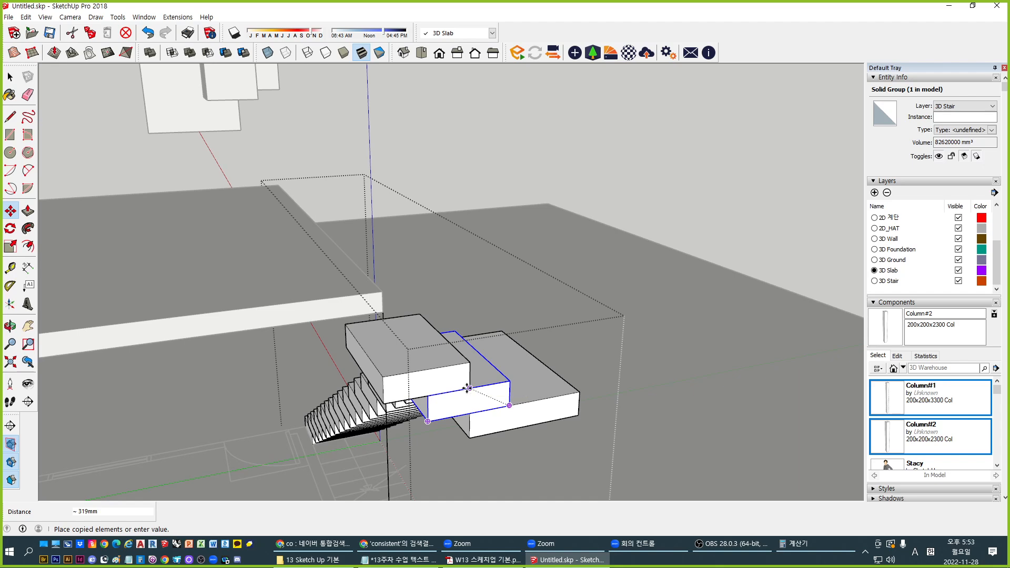
pyautogui.write('*2')
pyautogui.press('Return')
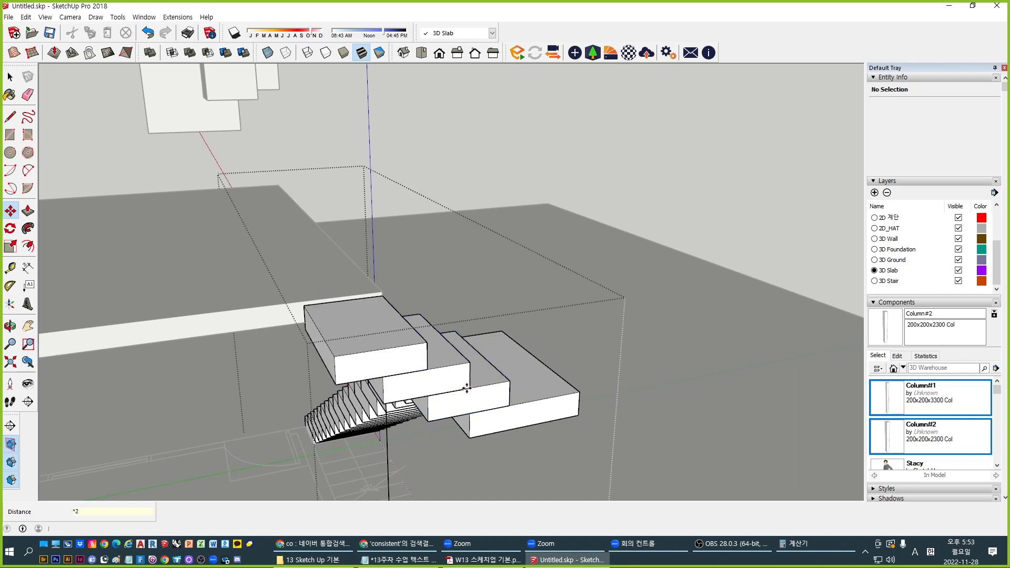
pyautogui.write('*4')
pyautogui.press('Return')
pyautogui.press('space')
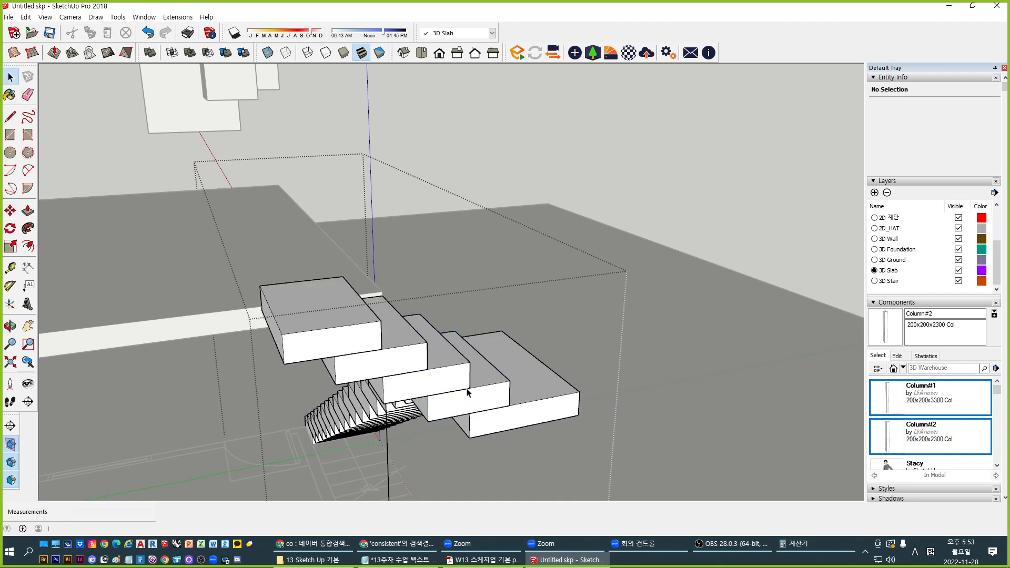
pyautogui.click(583, 158)
pyautogui.scroll(-5, 583, 157)
pyautogui.moveTo(582, 158); pyautogui.dragTo(329, 391, button='middle')
pyautogui.scroll(3, 257, 292)
pyautogui.scroll(-3, 355, 319)
pyautogui.scroll(2, 446, 405)
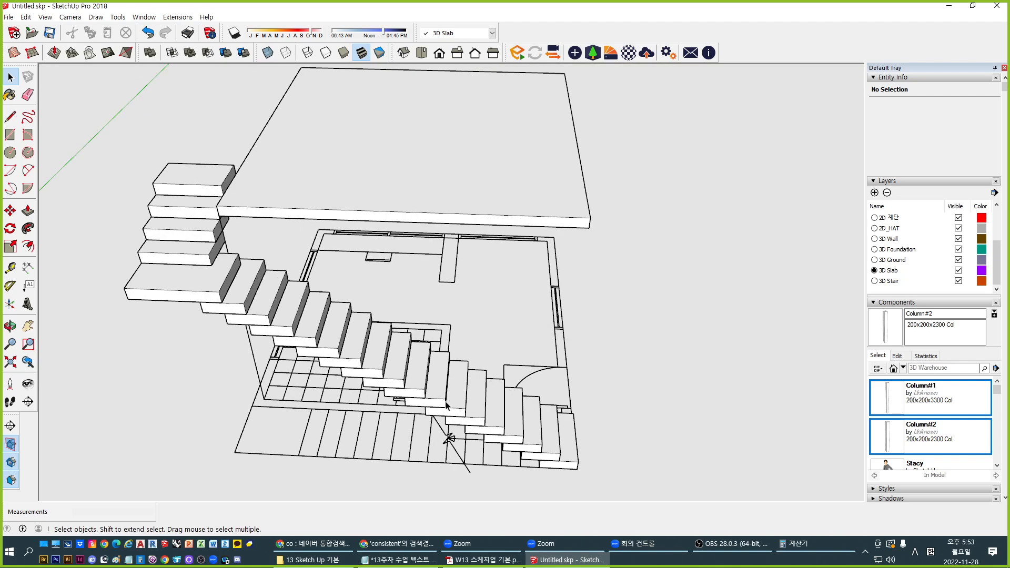
pyautogui.moveTo(495, 386); pyautogui.dragTo(356, 302, button='middle')
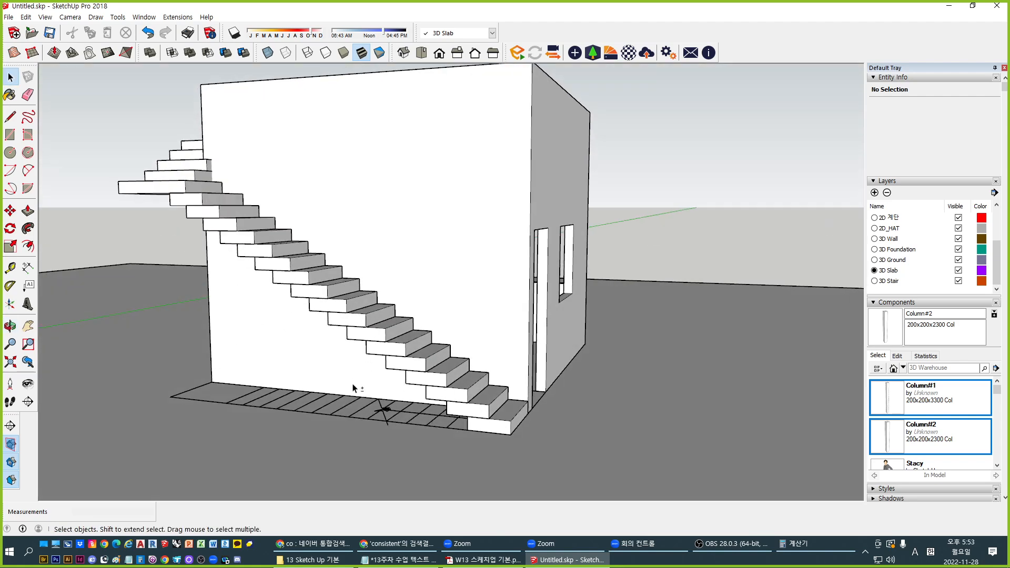
pyautogui.moveTo(353, 388); pyautogui.dragTo(521, 327, button='middle')
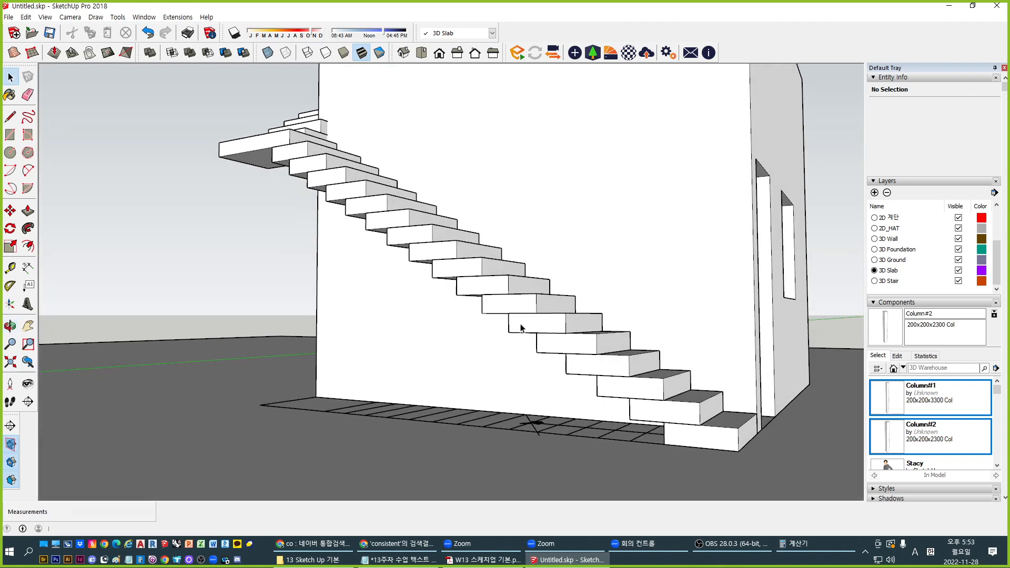
pyautogui.scroll(3, 667, 443)
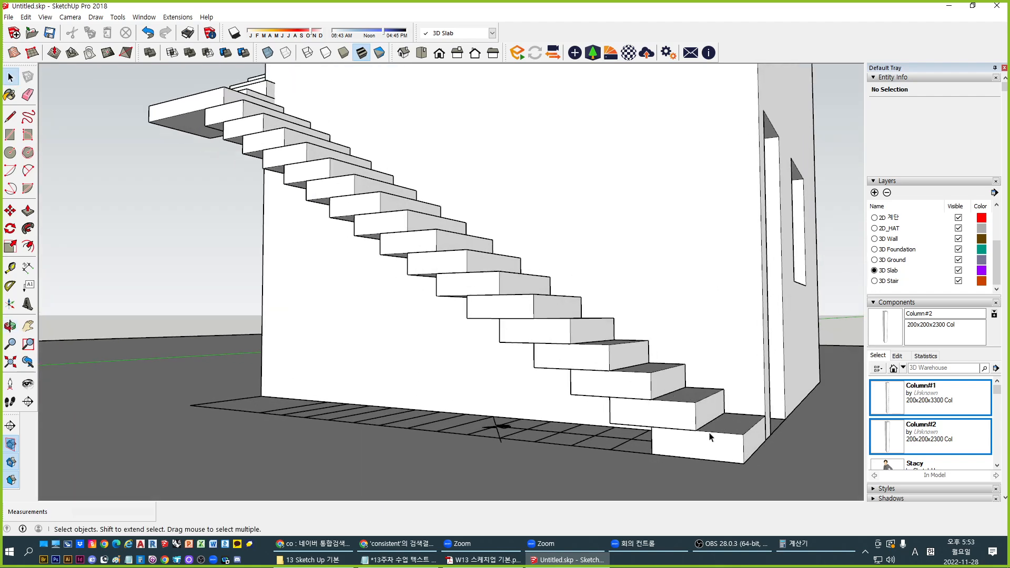
pyautogui.moveTo(647, 441); pyautogui.dragTo(448, 264, button='middle')
pyautogui.keyDown('shift'); pyautogui.moveTo(515, 210); pyautogui.dragTo(479, 332, button='middle'); pyautogui.keyUp('shift')
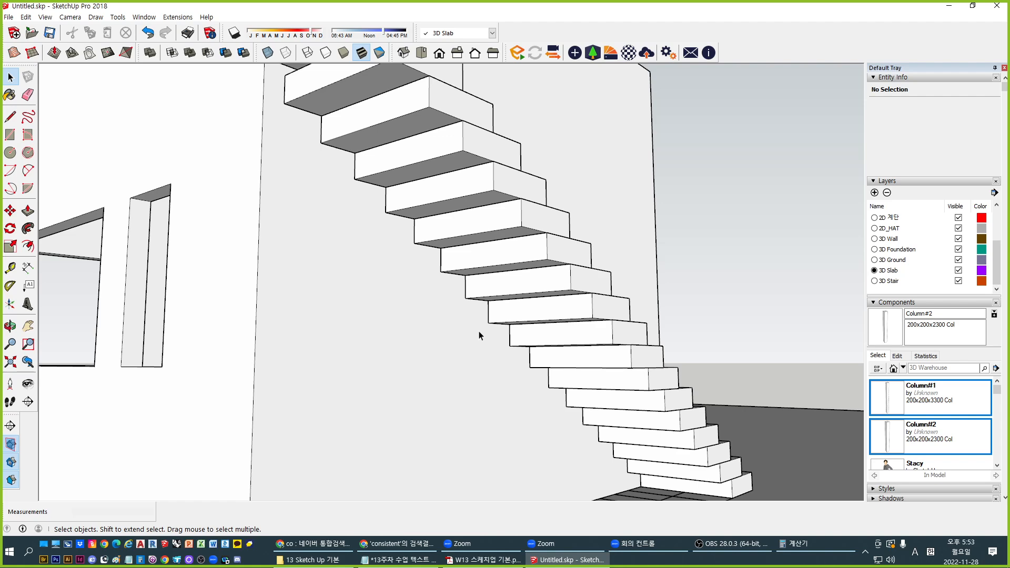
pyautogui.scroll(-1, 470, 281)
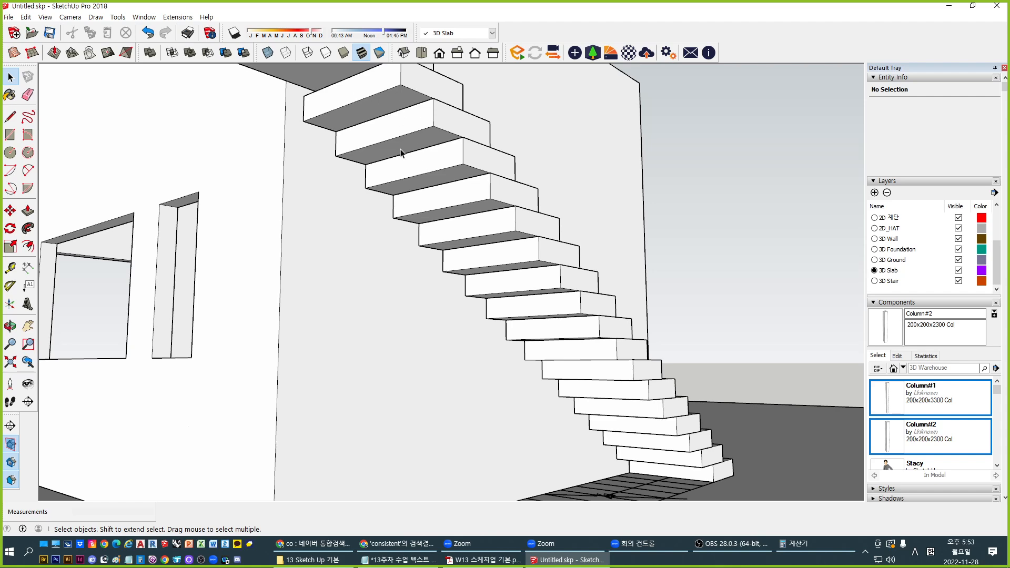
pyautogui.moveTo(522, 221); pyautogui.dragTo(507, 237, button='middle')
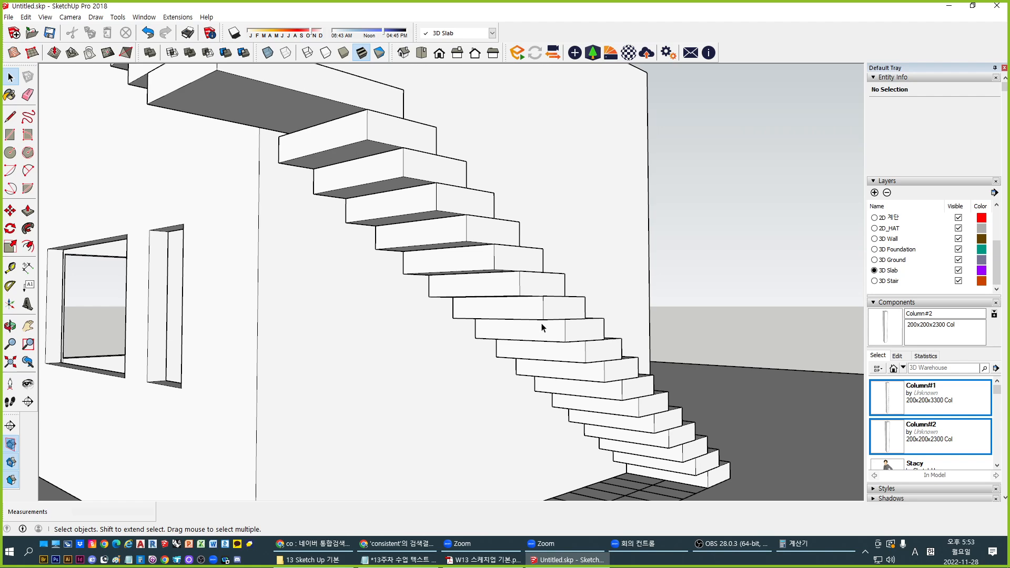
pyautogui.moveTo(550, 287); pyautogui.dragTo(361, 291, button='middle')
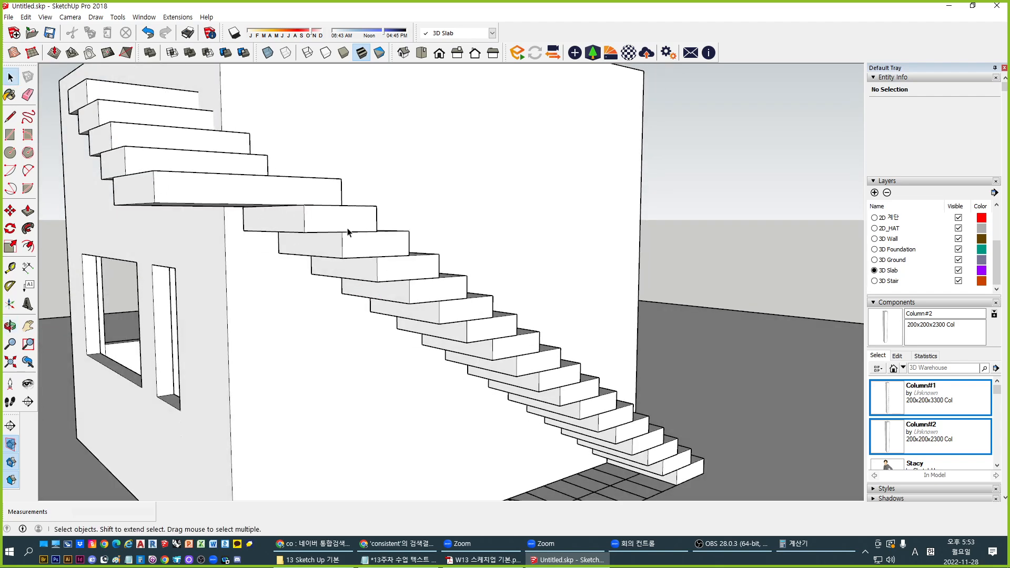
pyautogui.moveTo(298, 236)
pyautogui.mouseDown(button='middle')
pyautogui.moveTo(210, 322)
pyautogui.moveTo(242, 305)
pyautogui.moveTo(307, 217)
pyautogui.moveTo(299, 218)
pyautogui.mouseUp(button='middle')
pyautogui.moveTo(514, 319); pyautogui.dragTo(349, 300, button='middle')
pyautogui.moveTo(277, 267); pyautogui.dragTo(313, 360, button='middle')
# Inside the stair group, select the top four steps
pyautogui.scroll(1, 313, 360)
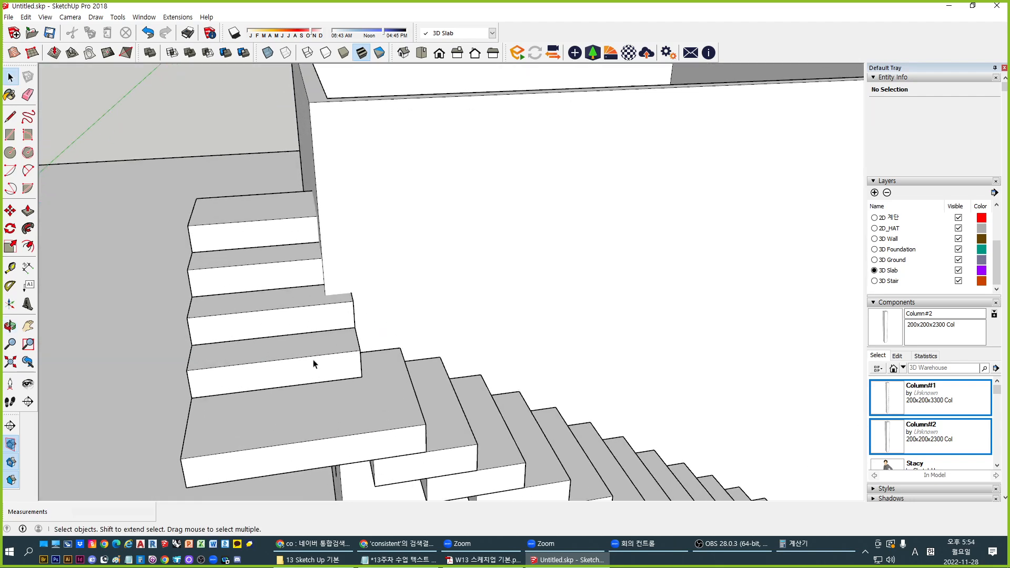
pyautogui.doubleClick(328, 354)
pyautogui.click(325, 354)
pyautogui.keyDown('shift'); pyautogui.click(305, 320); pyautogui.keyUp('shift')
pyautogui.keyDown('shift'); pyautogui.click(265, 263); pyautogui.keyUp('shift')
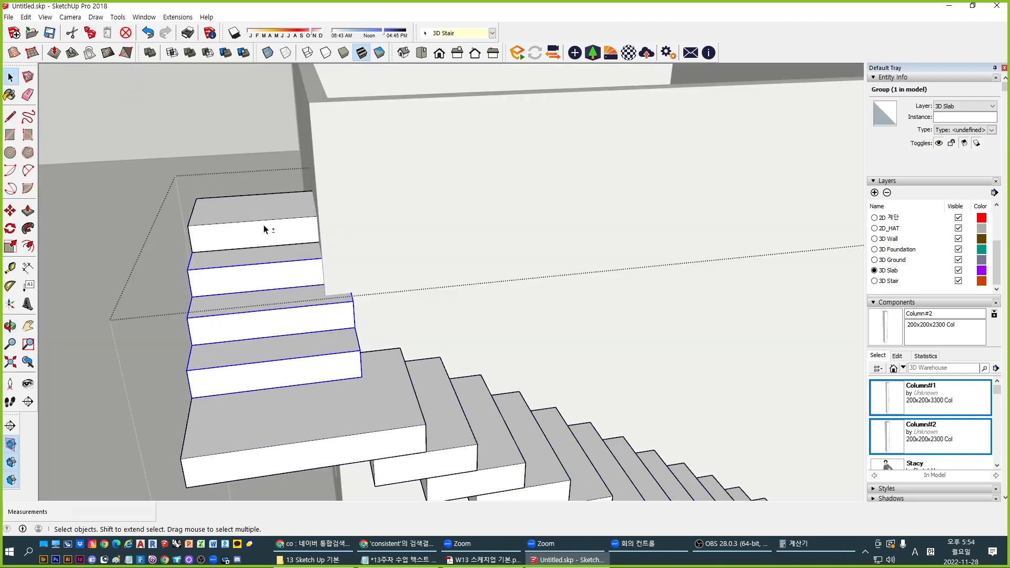
pyautogui.keyDown('shift'); pyautogui.click(266, 225); pyautogui.keyUp('shift')
pyautogui.moveTo(404, 360); pyautogui.dragTo(263, 295, button='middle')
pyautogui.scroll(2, 370, 331)
pyautogui.scroll(2, 378, 323)
pyautogui.moveTo(378, 320); pyautogui.dragTo(173, 239, button='middle')
pyautogui.scroll(-3, 447, 291)
pyautogui.moveTo(431, 314); pyautogui.dragTo(535, 311, button='middle')
# Move the four selected steps over to the wall edge
pyautogui.press('m')
pyautogui.click(469, 277)
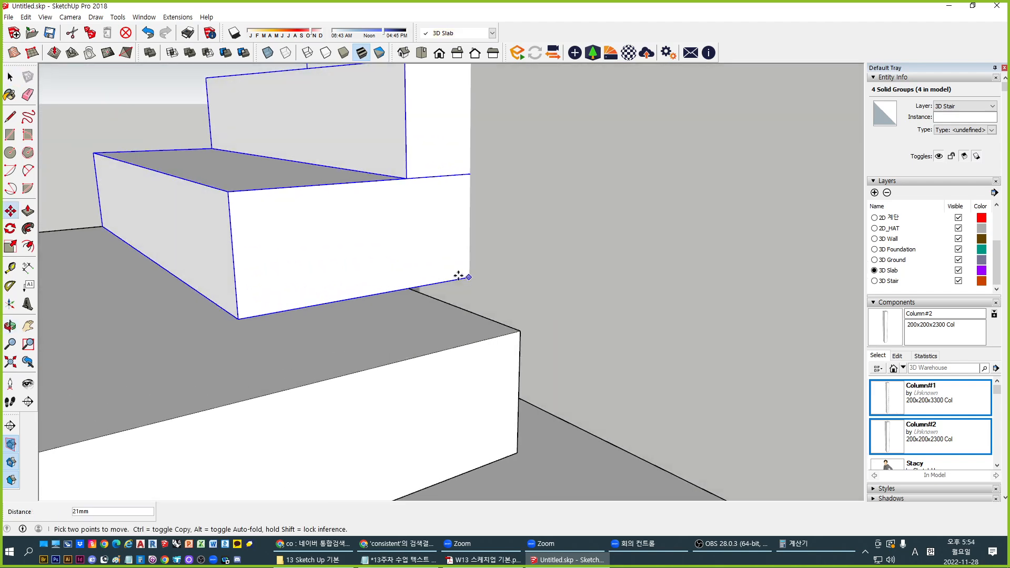
pyautogui.click(420, 261)
pyautogui.scroll(-2, 394, 318)
pyautogui.press('space')
# Extend the landing slab's end face to the wall and push its bottom face down
pyautogui.moveTo(420, 354); pyautogui.dragTo(481, 390, button='middle')
pyautogui.doubleClick(392, 340)
pyautogui.press('p')
pyautogui.moveTo(461, 367); pyautogui.dragTo(525, 220)
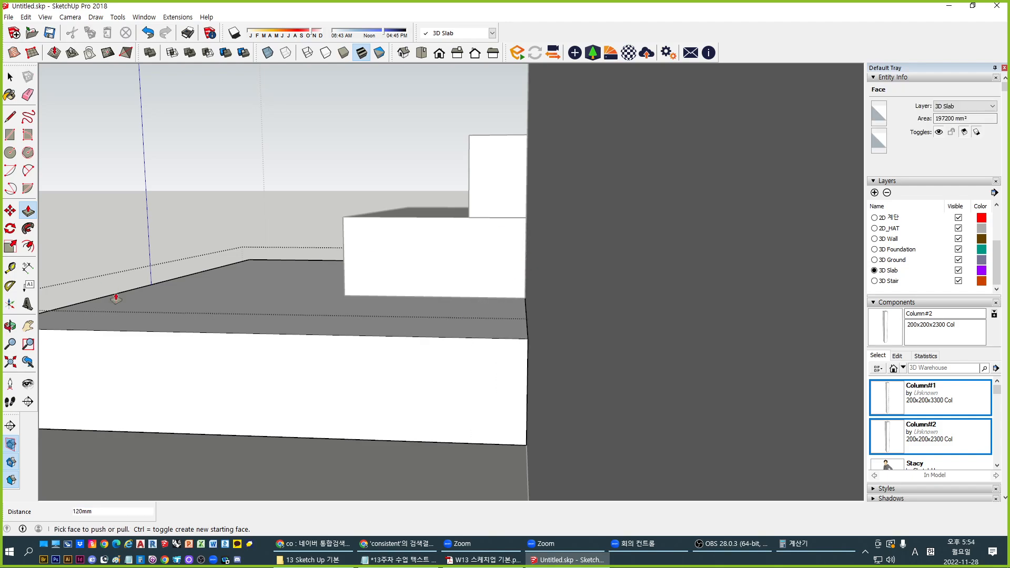
pyautogui.moveTo(118, 293); pyautogui.dragTo(487, 356, button='middle')
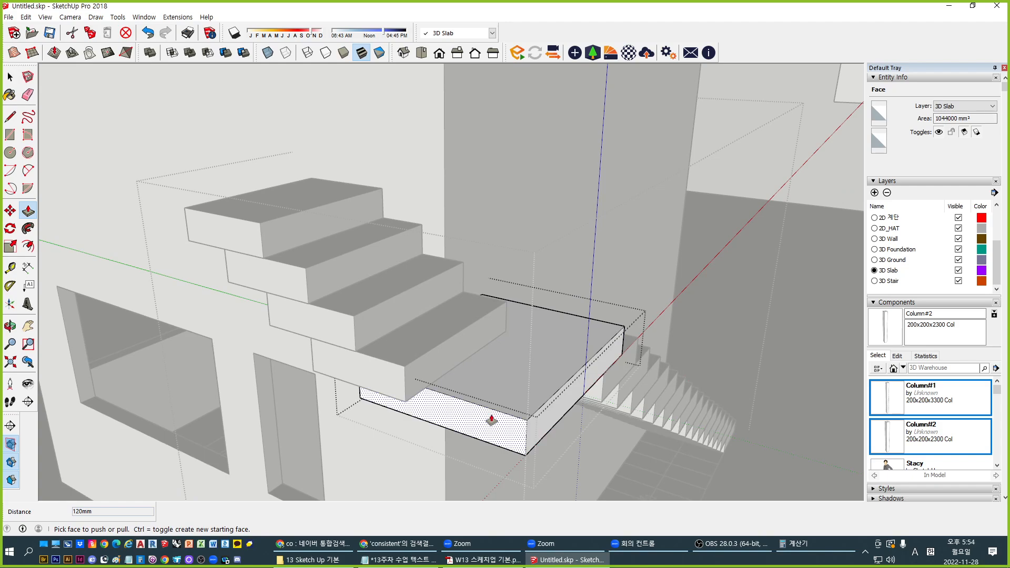
pyautogui.moveTo(431, 376); pyautogui.dragTo(400, 370)
pyautogui.click(402, 368)
pyautogui.press('space')
pyautogui.click(476, 295)
# Orbit around the stairs to inspect the bottom steps from below
pyautogui.moveTo(476, 295); pyautogui.dragTo(273, 355, button='middle')
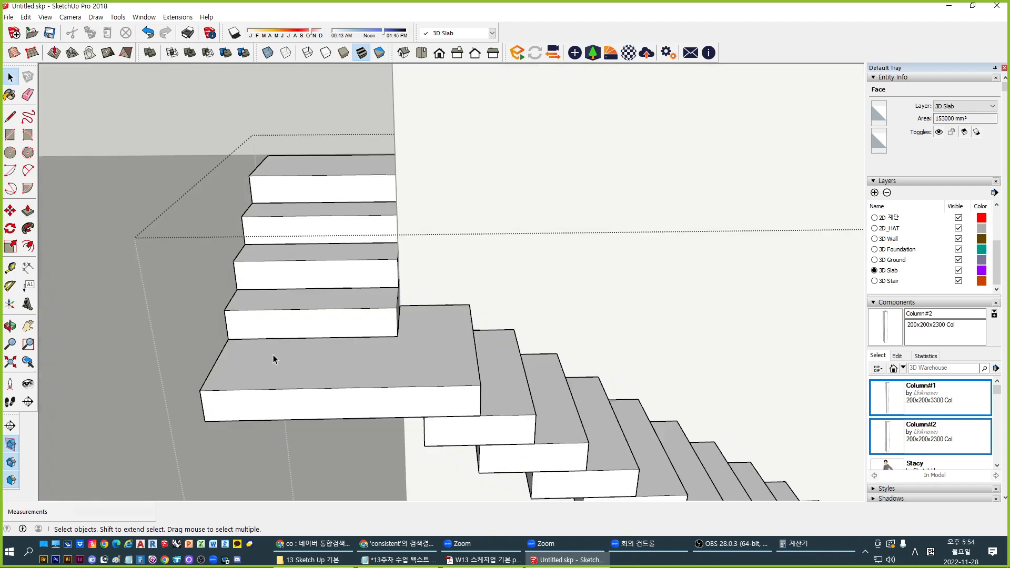
pyautogui.scroll(-5, 316, 337)
pyautogui.keyDown('shift'); pyautogui.moveTo(452, 370); pyautogui.dragTo(258, 337, button='middle'); pyautogui.keyUp('shift')
pyautogui.keyDown('shift'); pyautogui.moveTo(535, 442); pyautogui.dragTo(616, 376, button='middle'); pyautogui.keyUp('shift')
pyautogui.scroll(7, 484, 379)
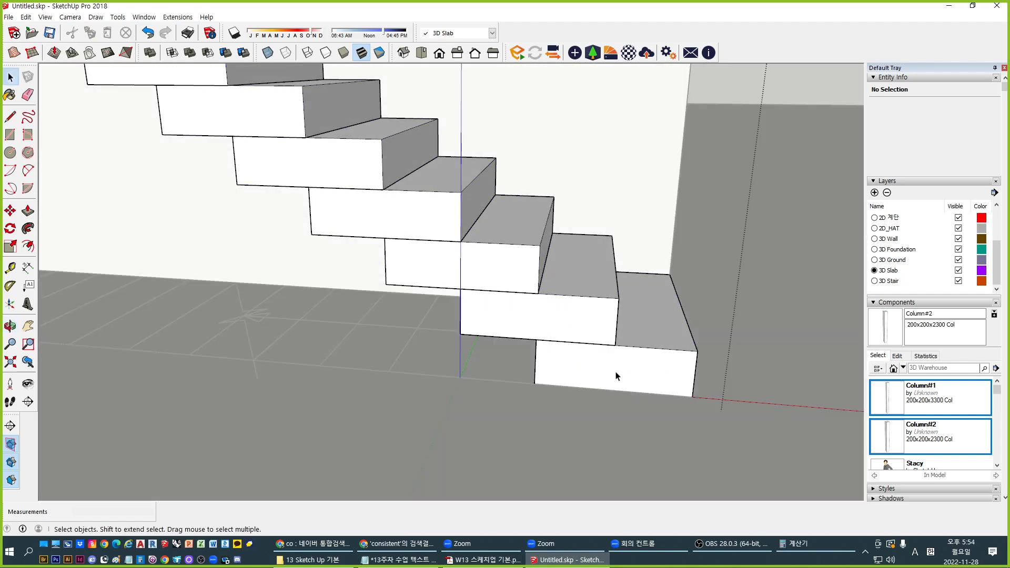
pyautogui.moveTo(574, 353); pyautogui.dragTo(478, 416, button='middle')
pyautogui.scroll(4, 478, 417)
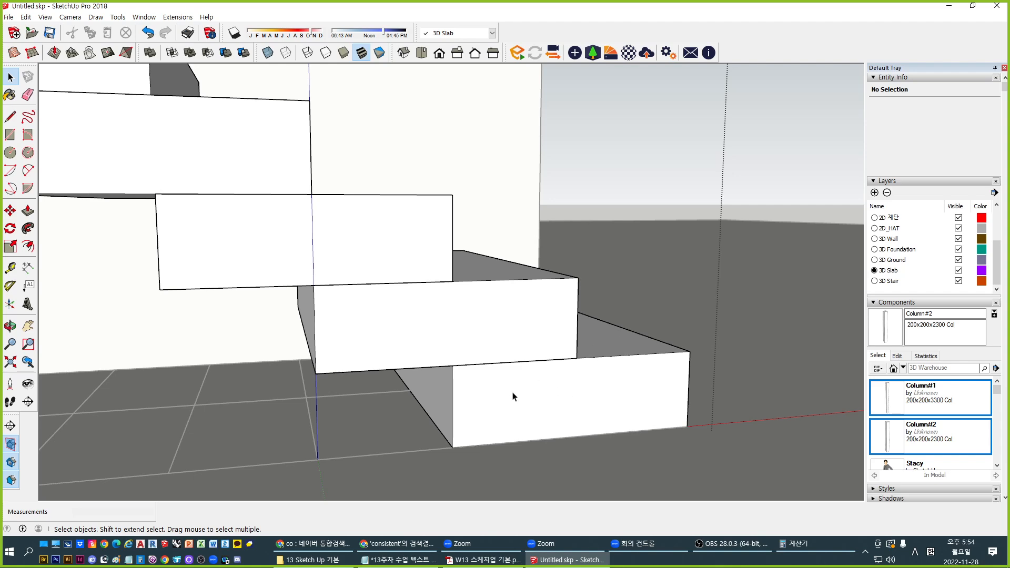
pyautogui.moveTo(513, 400); pyautogui.dragTo(601, 338, button='middle')
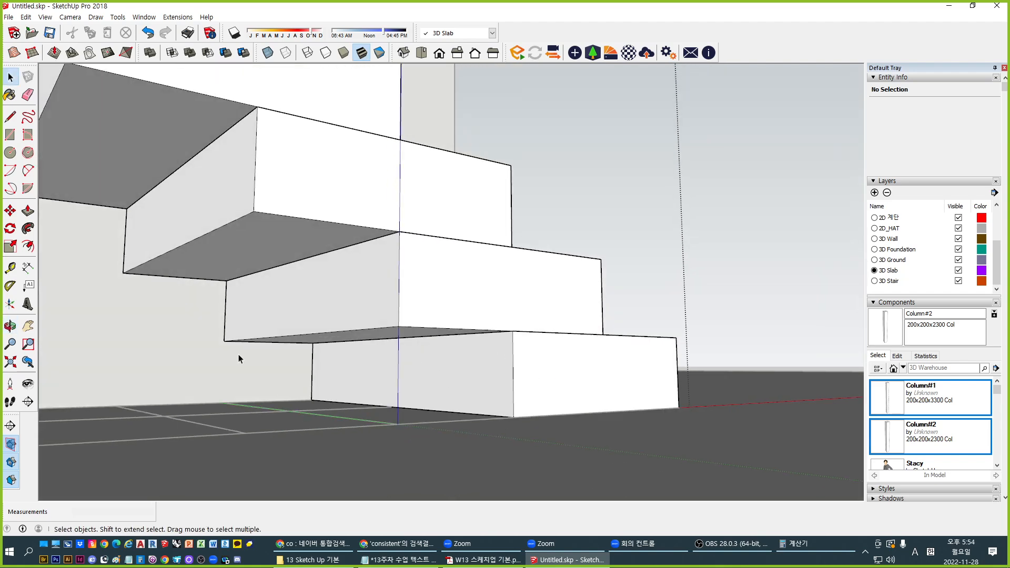
pyautogui.moveTo(491, 384)
pyautogui.mouseDown(button='middle')
pyautogui.moveTo(474, 399)
pyautogui.moveTo(491, 397)
pyautogui.mouseUp(button='middle')
# Draw a diagonal line on the bottom slab and push/pull the triangular wedge 900mm
pyautogui.click(723, 295)
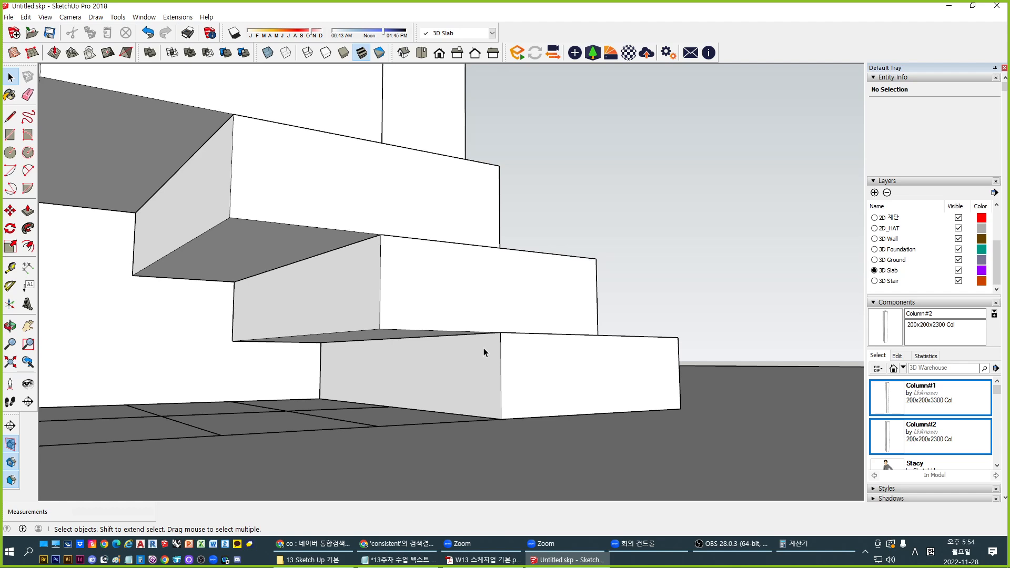
pyautogui.doubleClick(513, 380)
pyautogui.press('l')
pyautogui.click(380, 330)
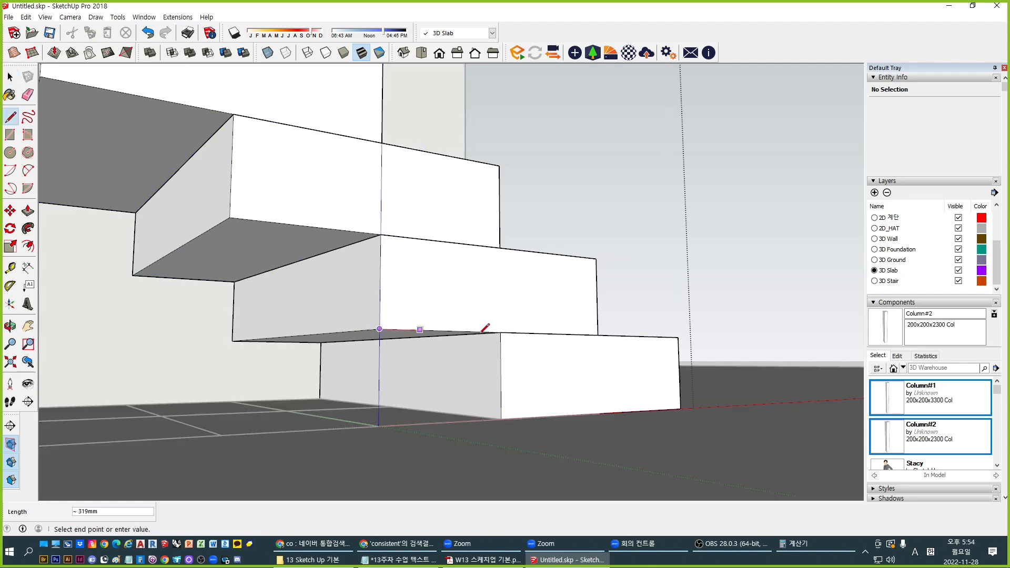
pyautogui.click(501, 419)
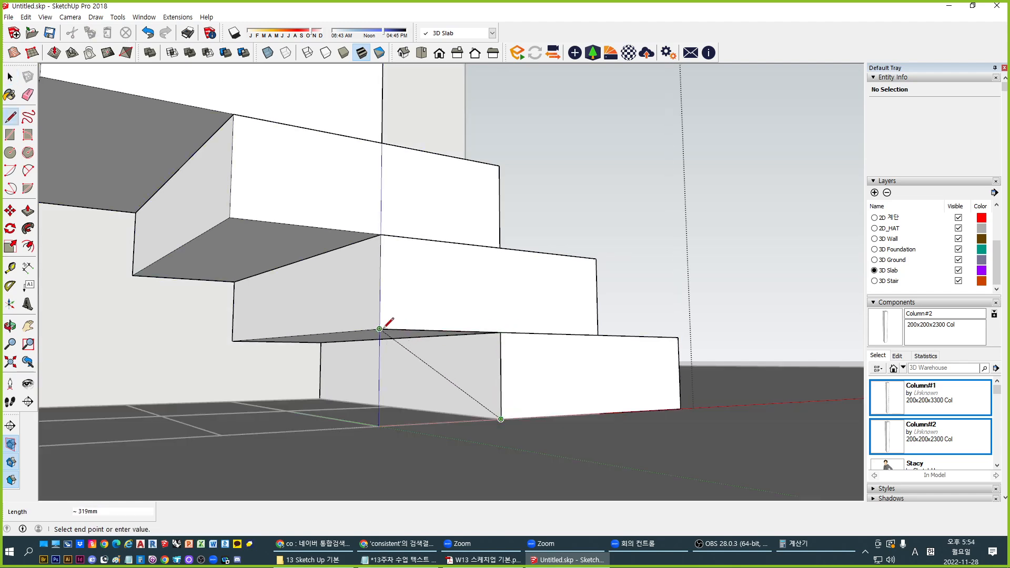
pyautogui.press('p')
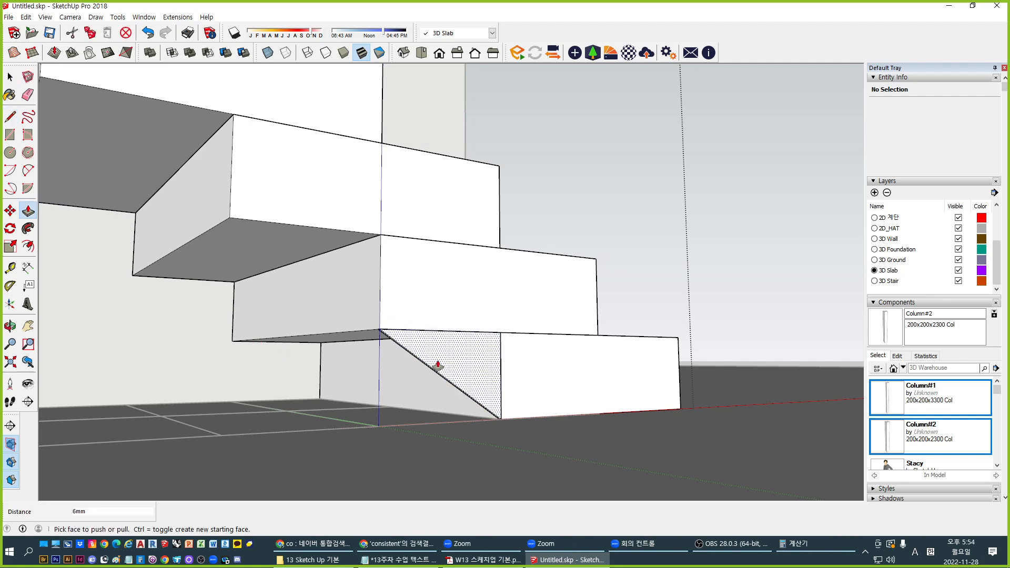
pyautogui.click(436, 364)
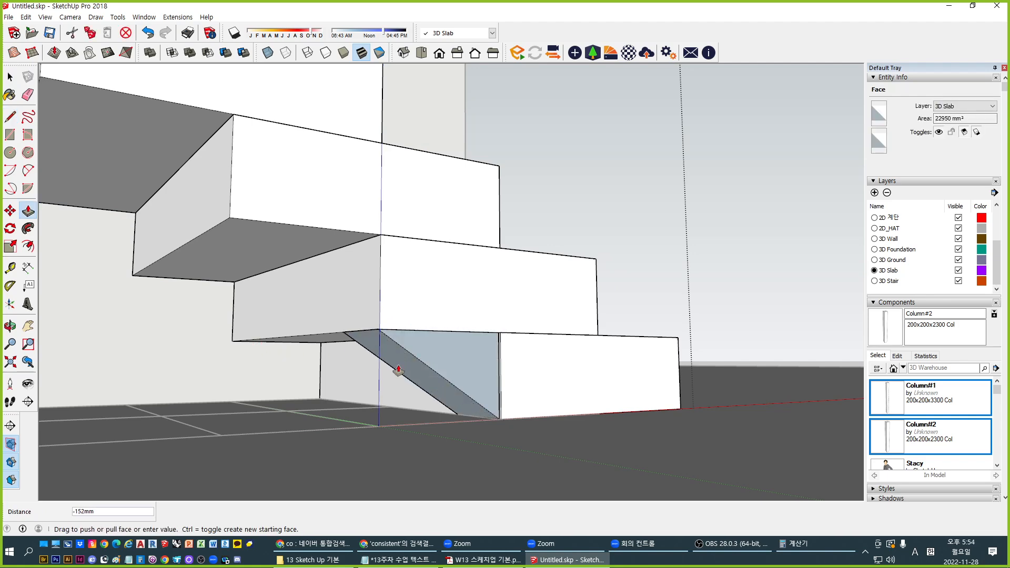
pyautogui.click(468, 358)
pyautogui.click(472, 373)
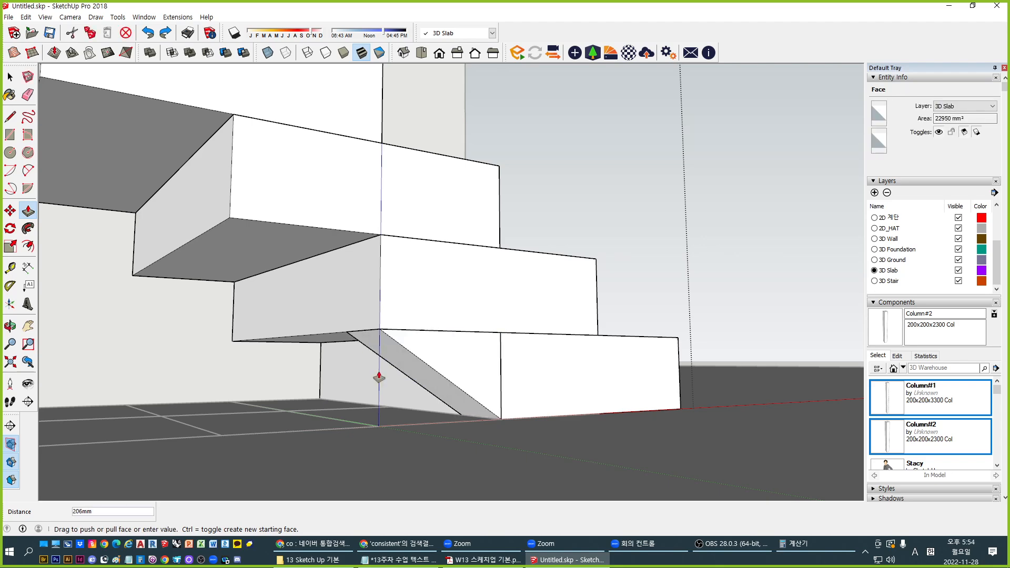
pyautogui.click(233, 312)
pyautogui.press('space')
# Merge the wedge and bottom slab into one group and delete the leftover vertical edge
pyautogui.moveTo(524, 354); pyautogui.dragTo(423, 375, button='middle')
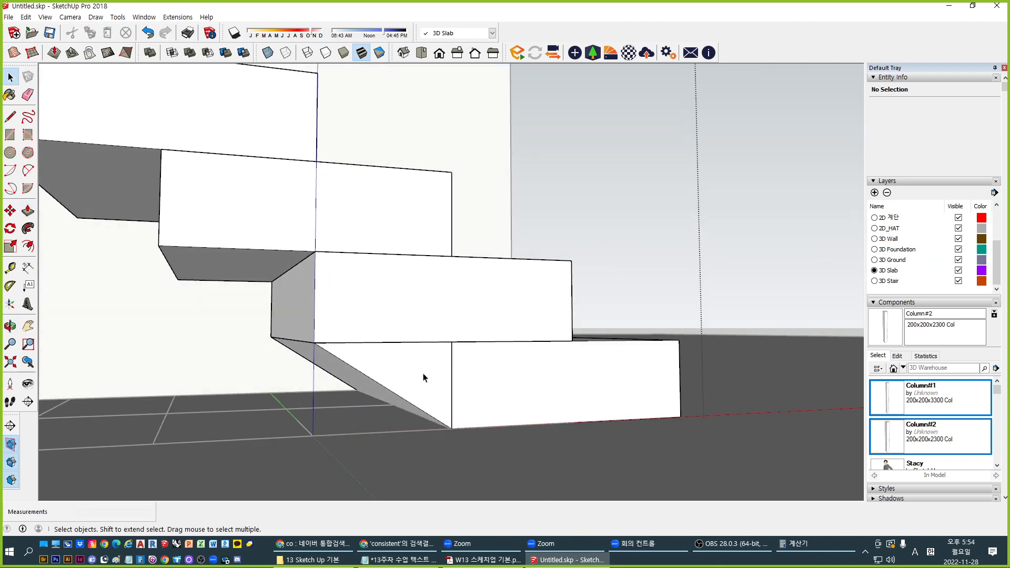
pyautogui.tripleClick(413, 374)
pyautogui.hotkey('ctrl', 'g')
pyautogui.click(503, 392)
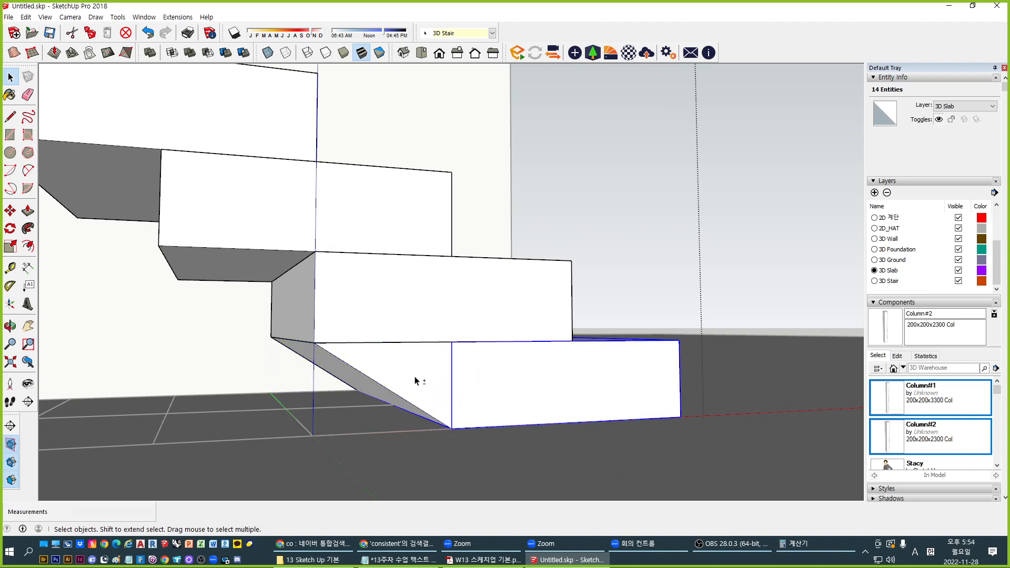
pyautogui.keyDown('shift'); pyautogui.click(414, 377); pyautogui.keyUp('shift')
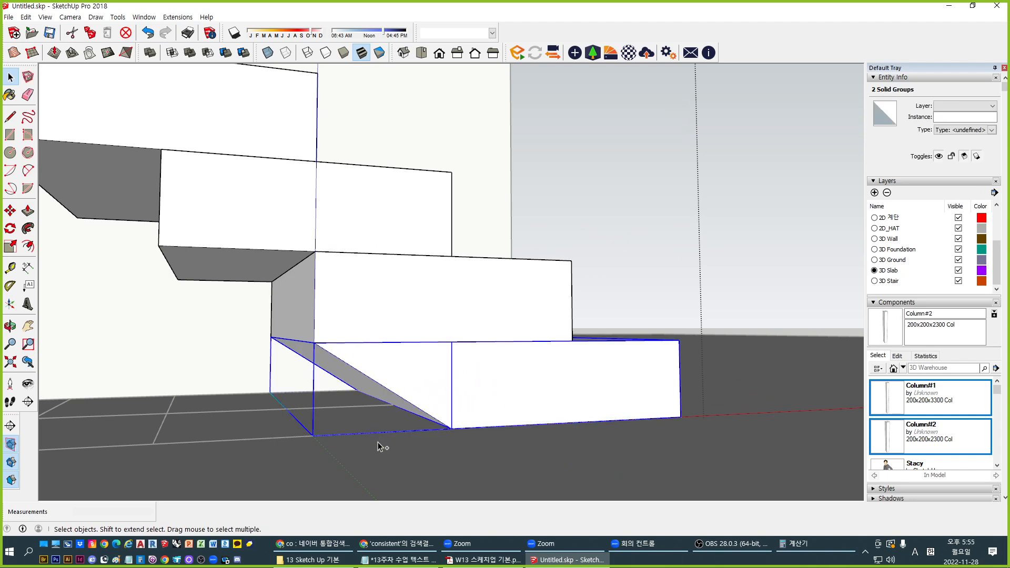
pyautogui.hotkey('ctrl', 'shift', 'g')
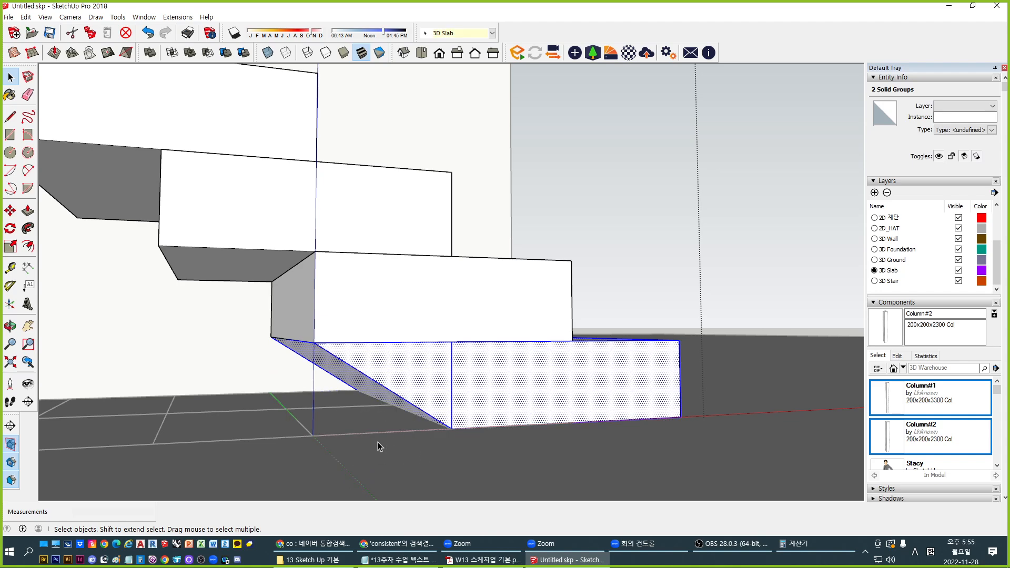
pyautogui.moveTo(488, 378); pyautogui.dragTo(478, 363, button='middle')
pyautogui.hotkey('ctrl', 'g')
pyautogui.doubleClick(478, 363)
pyautogui.click(460, 378)
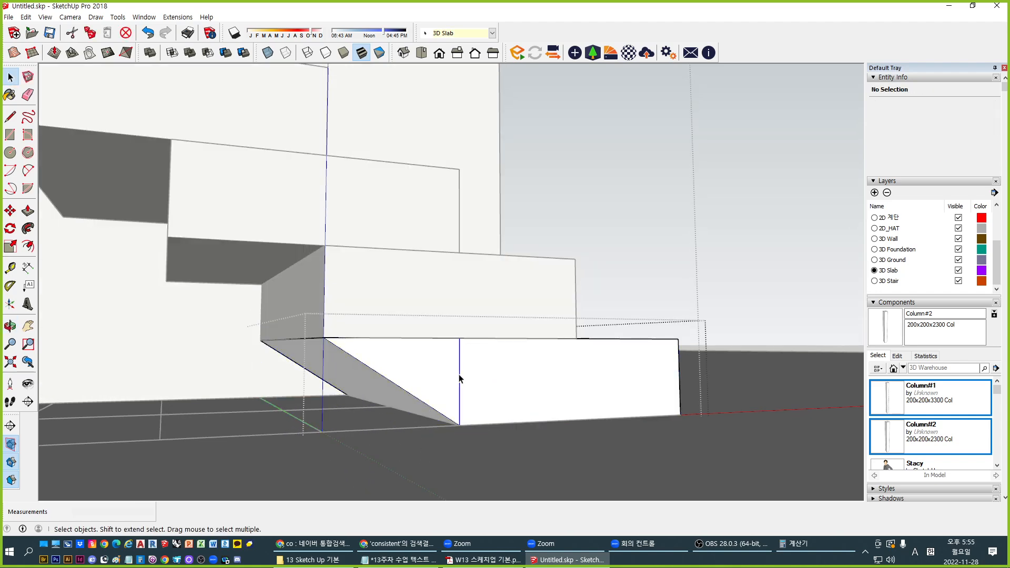
pyautogui.press('Delete')
pyautogui.moveTo(438, 394); pyautogui.dragTo(395, 396, button='middle')
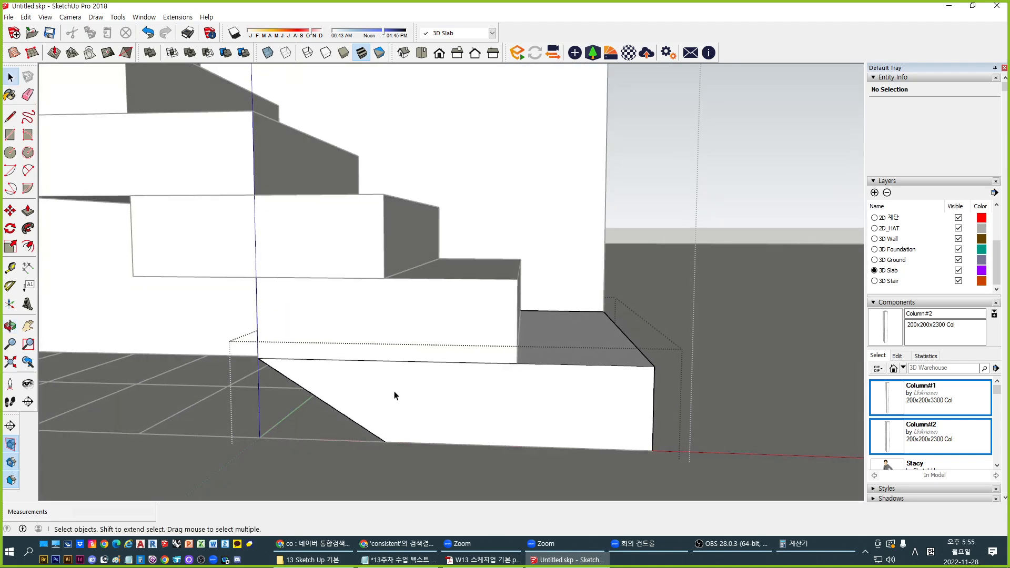
pyautogui.press('Escape')
# Copy the sloped bottom block one step up the stair, repeated *10
pyautogui.scroll(-2, 424, 381)
pyautogui.click(470, 400)
pyautogui.press('m')
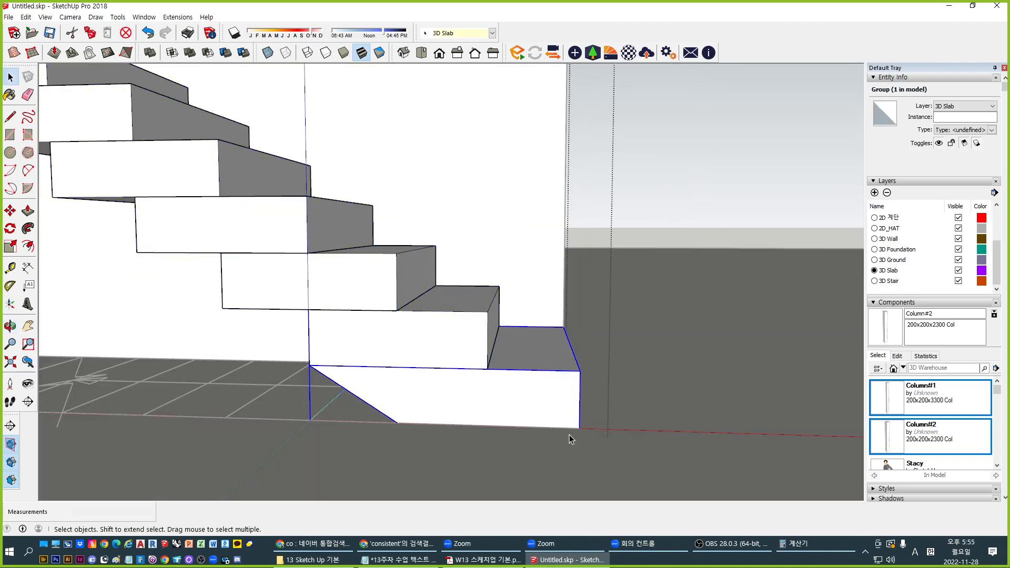
pyautogui.click(579, 429)
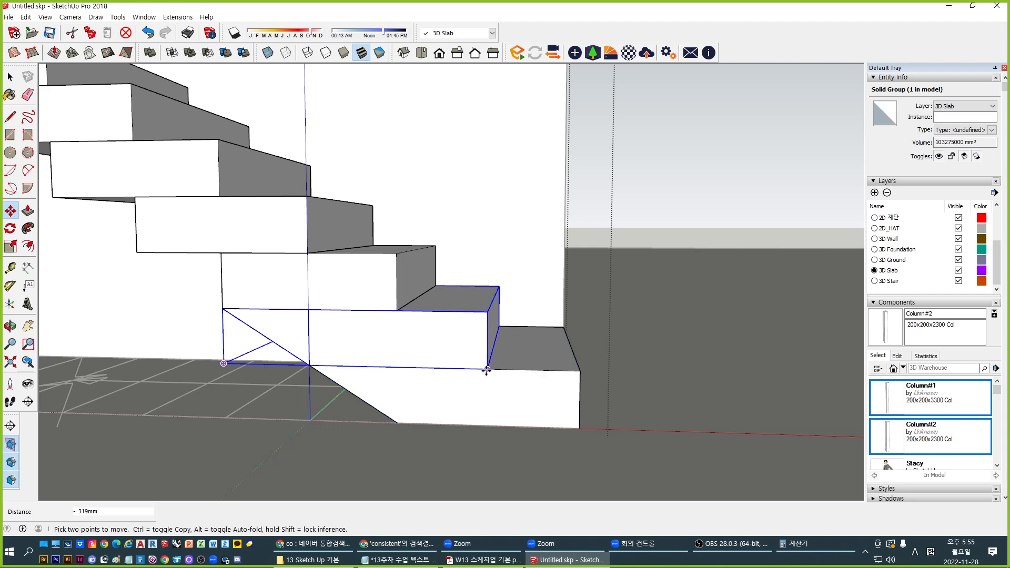
pyautogui.write('*10')
pyautogui.press('Return')
pyautogui.press('Escape')
pyautogui.scroll(-5, 462, 363)
pyautogui.press('space')
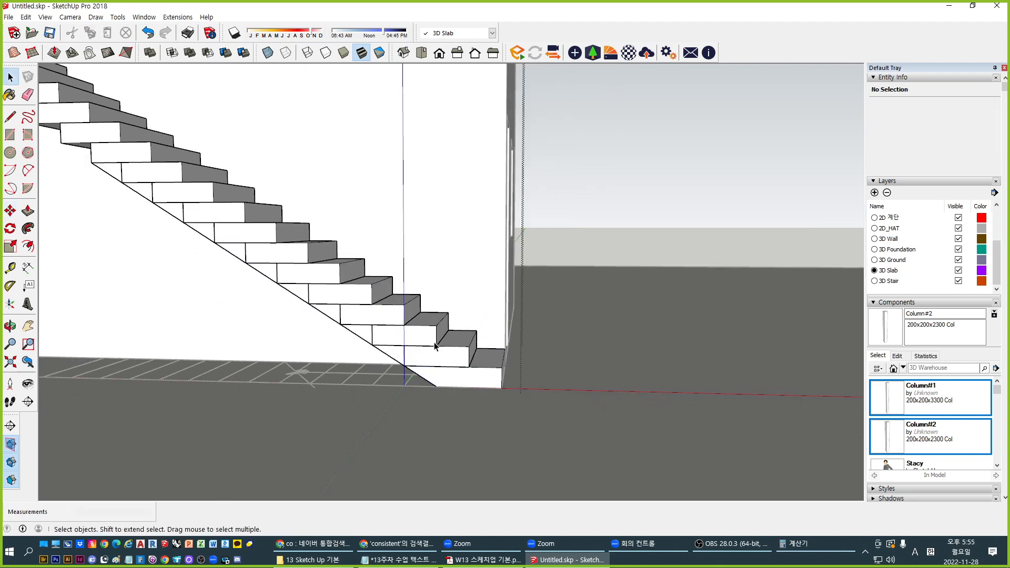
pyautogui.moveTo(440, 345); pyautogui.dragTo(386, 400, button='middle')
# Delete the three duplicated stair step blocks
pyautogui.click(407, 407)
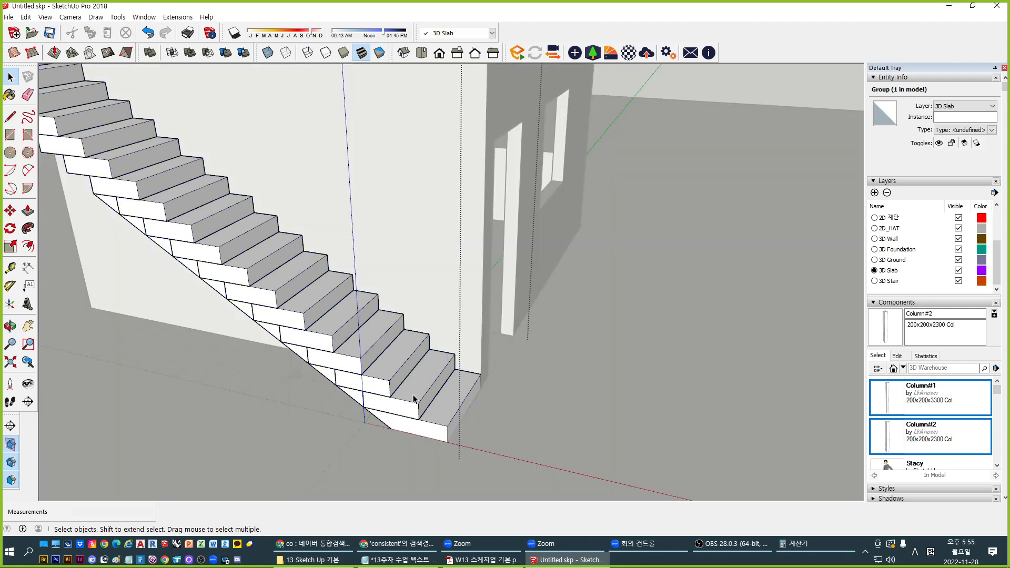
pyautogui.click(413, 399)
pyautogui.press('Delete')
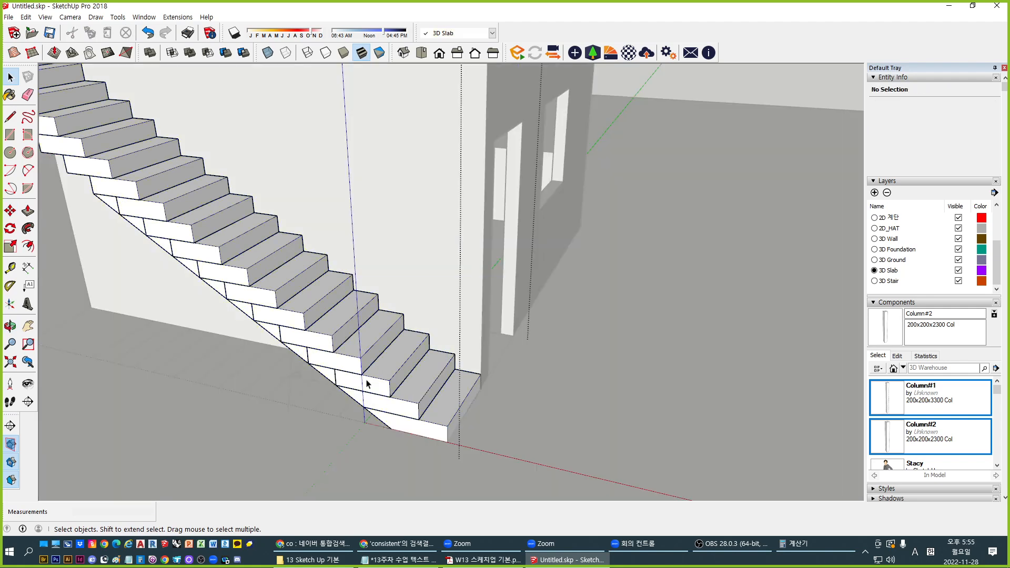
pyautogui.click(367, 380)
pyautogui.press('Delete')
pyautogui.click(296, 301)
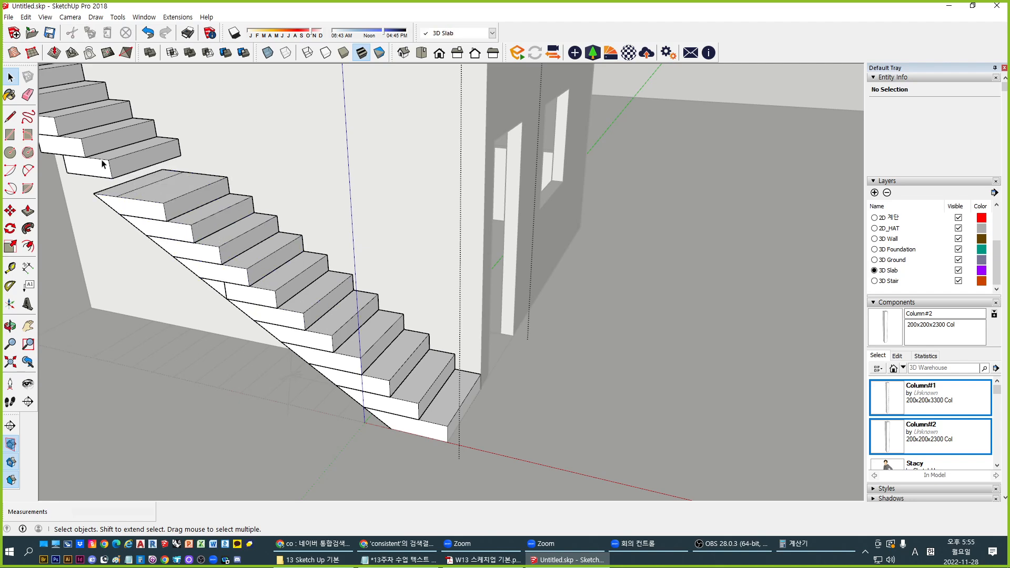
pyautogui.click(145, 185)
pyautogui.scroll(3, 254, 297)
pyautogui.click(301, 291)
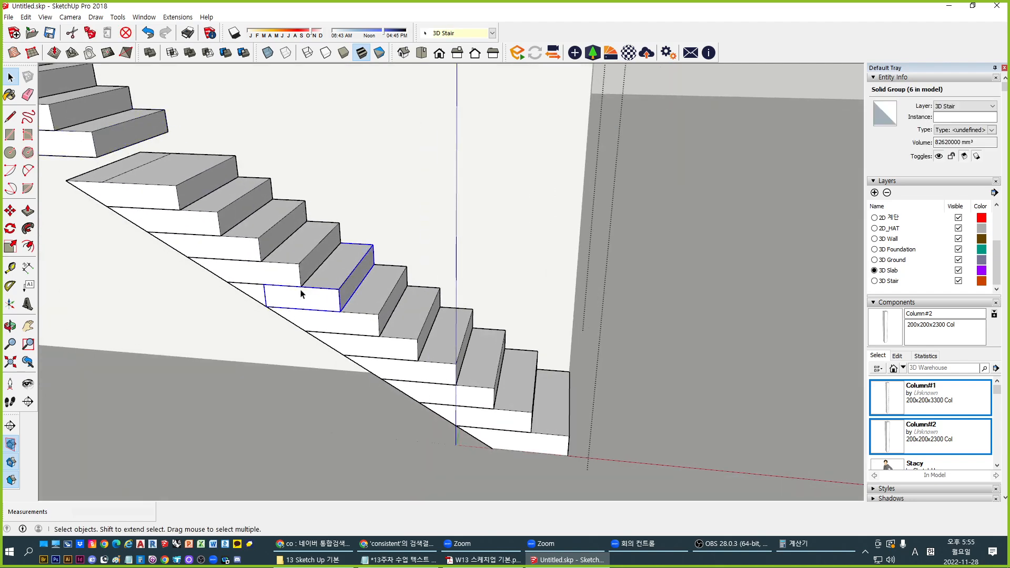
pyautogui.press('Delete')
# Orbit around the stairs and select the top three steps
pyautogui.moveTo(406, 382); pyautogui.dragTo(223, 213, button='middle')
pyautogui.scroll(1, 223, 213)
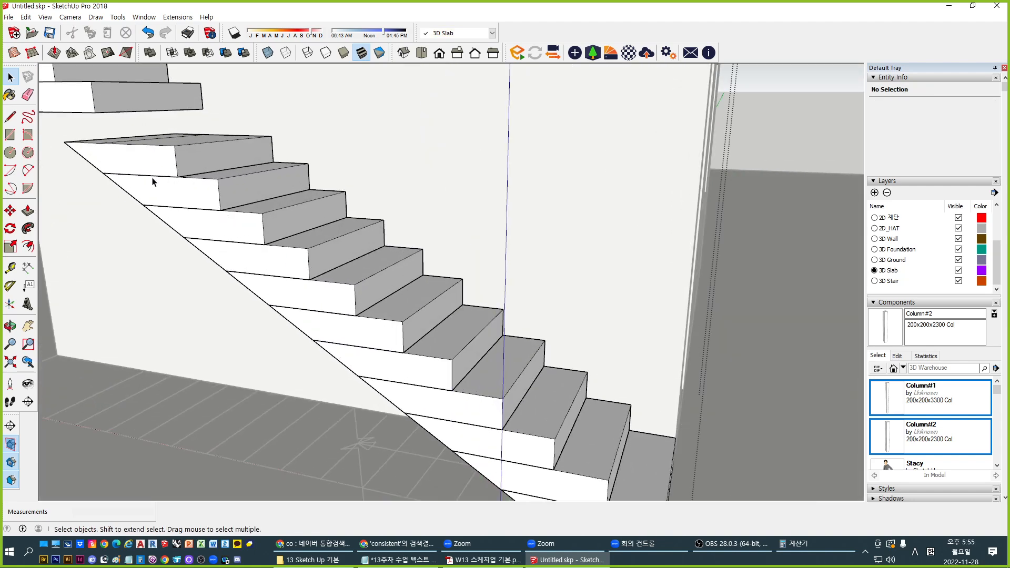
pyautogui.scroll(-3, 215, 220)
pyautogui.click(275, 266)
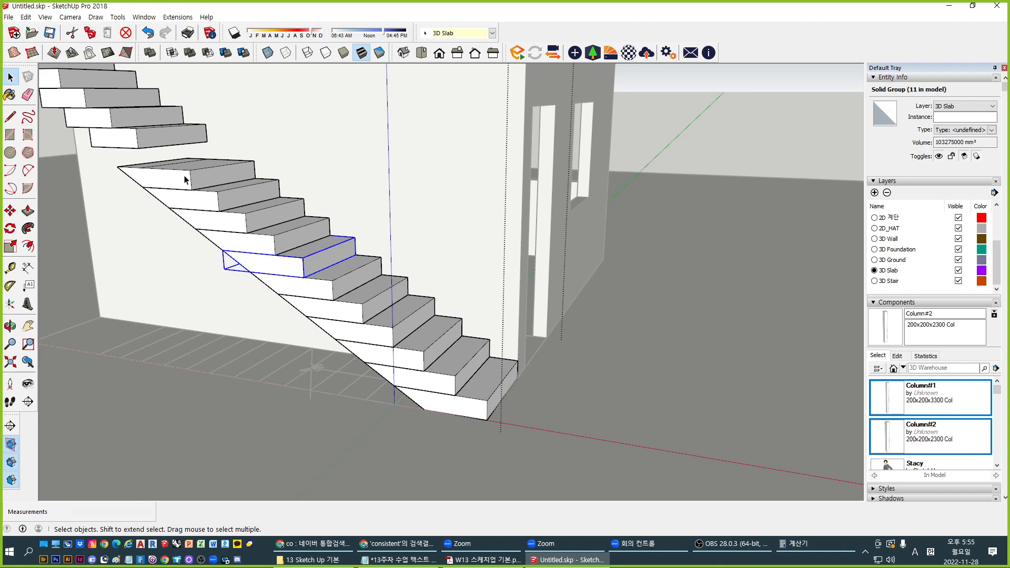
pyautogui.click(185, 181)
pyautogui.keyDown('shift'); pyautogui.click(226, 204); pyautogui.keyUp('shift')
pyautogui.keyDown('shift'); pyautogui.click(253, 225); pyautogui.keyUp('shift')
# Open the stair group and the top step to inspect them, then exit
pyautogui.press('Escape')
pyautogui.click(268, 240)
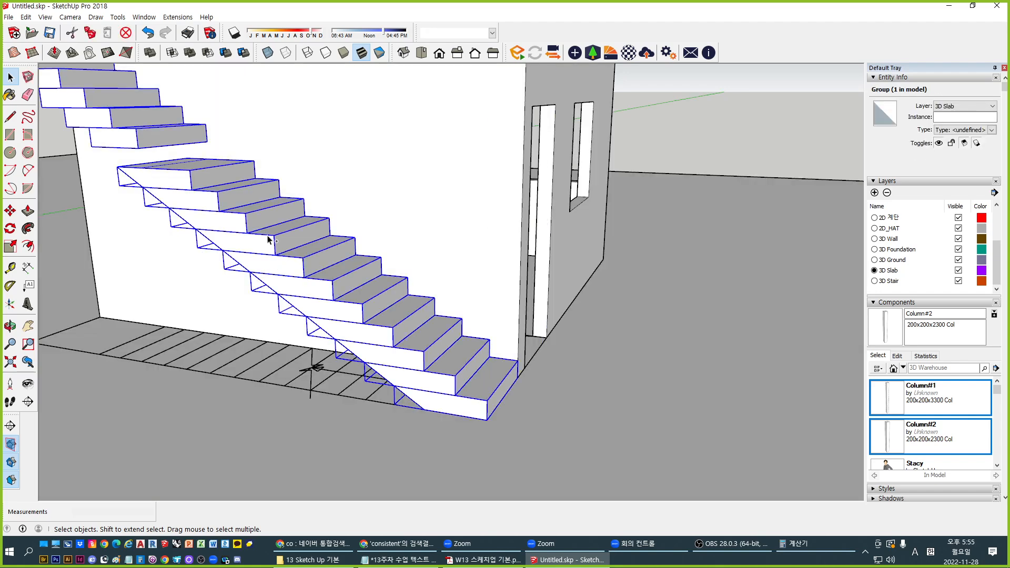
pyautogui.doubleClick(268, 240)
pyautogui.scroll(2, 187, 198)
pyautogui.press('Escape')
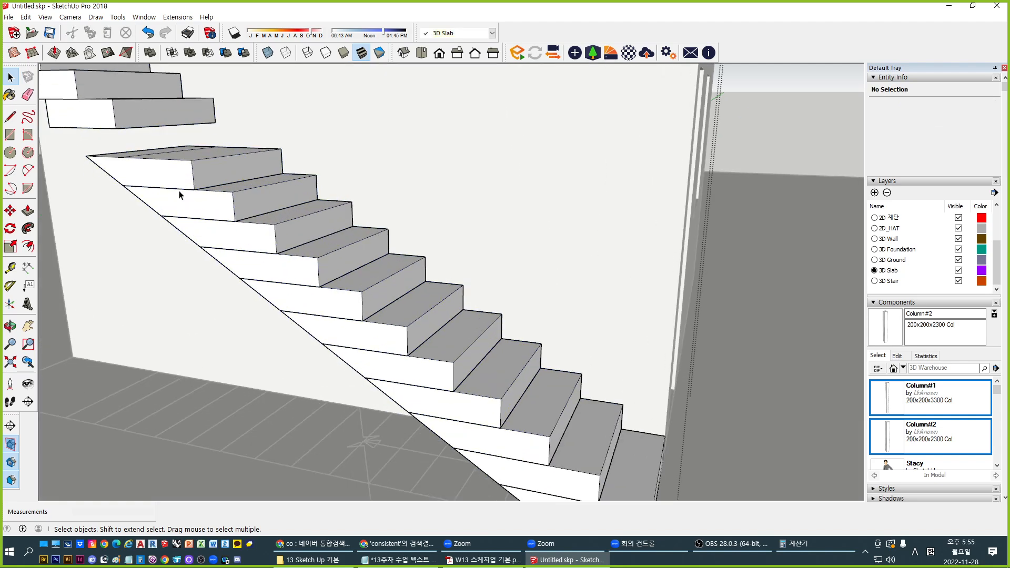
pyautogui.click(179, 187)
pyautogui.doubleClick(180, 187)
pyautogui.press('Escape')
pyautogui.scroll(-3, 179, 193)
# Select all 11 stair steps and combine them into one group
pyautogui.click(181, 189)
pyautogui.keyDown('shift'); pyautogui.click(222, 217); pyautogui.keyUp('shift')
pyautogui.keyDown('shift'); pyautogui.click(246, 228); pyautogui.keyUp('shift')
pyautogui.keyDown('shift'); pyautogui.click(285, 257); pyautogui.keyUp('shift')
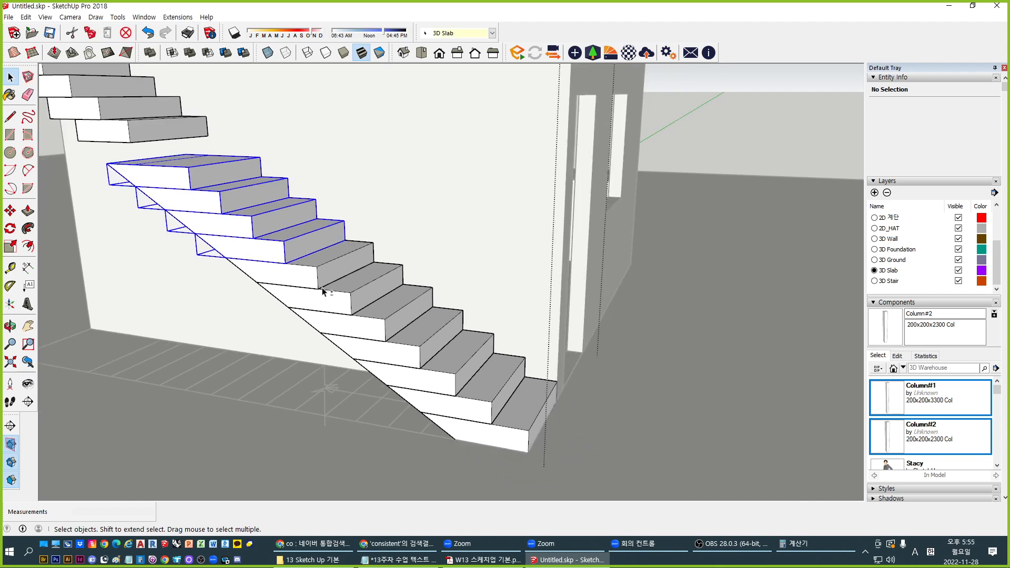
pyautogui.keyDown('shift'); pyautogui.click(324, 290); pyautogui.keyUp('shift')
pyautogui.keyDown('shift'); pyautogui.click(406, 338); pyautogui.keyUp('shift')
pyautogui.keyDown('shift'); pyautogui.click(337, 271); pyautogui.keyUp('shift')
pyautogui.keyDown('shift'); pyautogui.click(417, 341); pyautogui.keyUp('shift')
pyautogui.keyDown('shift'); pyautogui.click(447, 363); pyautogui.keyUp('shift')
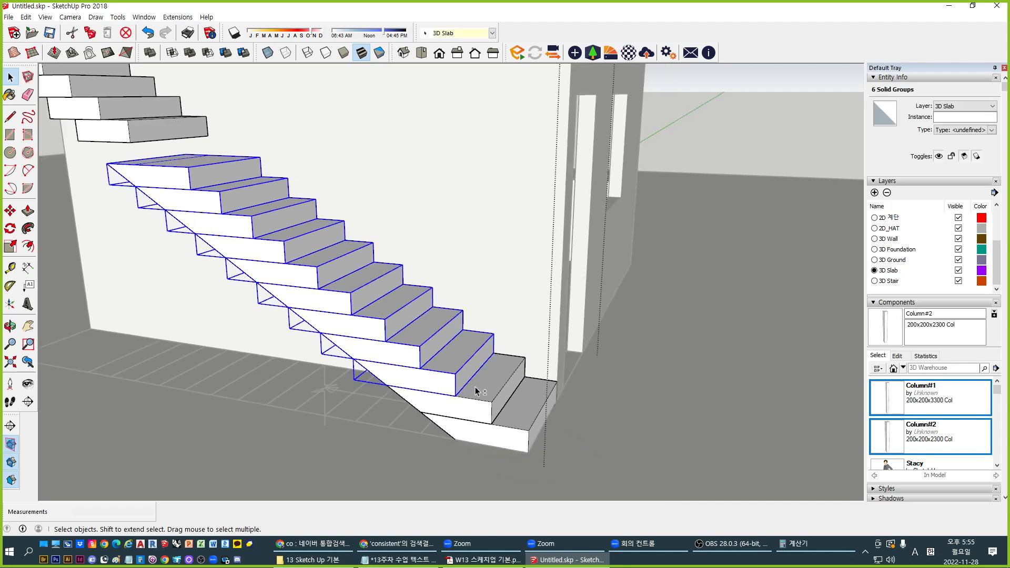
pyautogui.keyDown('shift'); pyautogui.click(476, 389); pyautogui.keyUp('shift')
pyautogui.keyDown('shift'); pyautogui.click(516, 412); pyautogui.keyUp('shift')
pyautogui.hotkey('ctrl', 'g')
# Inside the combined stair group, erase the tread lines on the stair's side face
pyautogui.scroll(3, 347, 365)
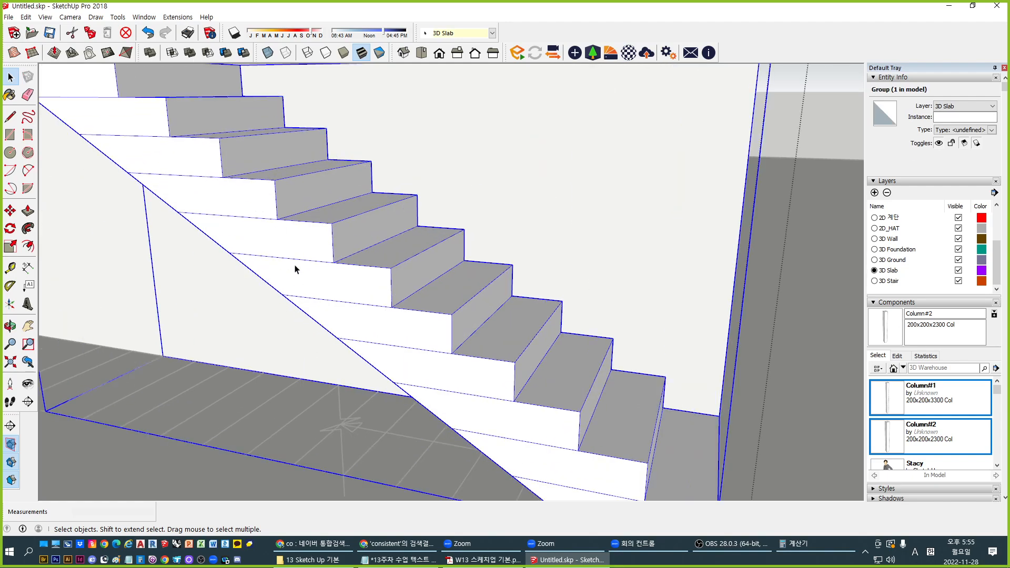
pyautogui.doubleClick(295, 266)
pyautogui.click(297, 261)
pyautogui.scroll(-3, 287, 265)
pyautogui.scroll(3, 241, 254)
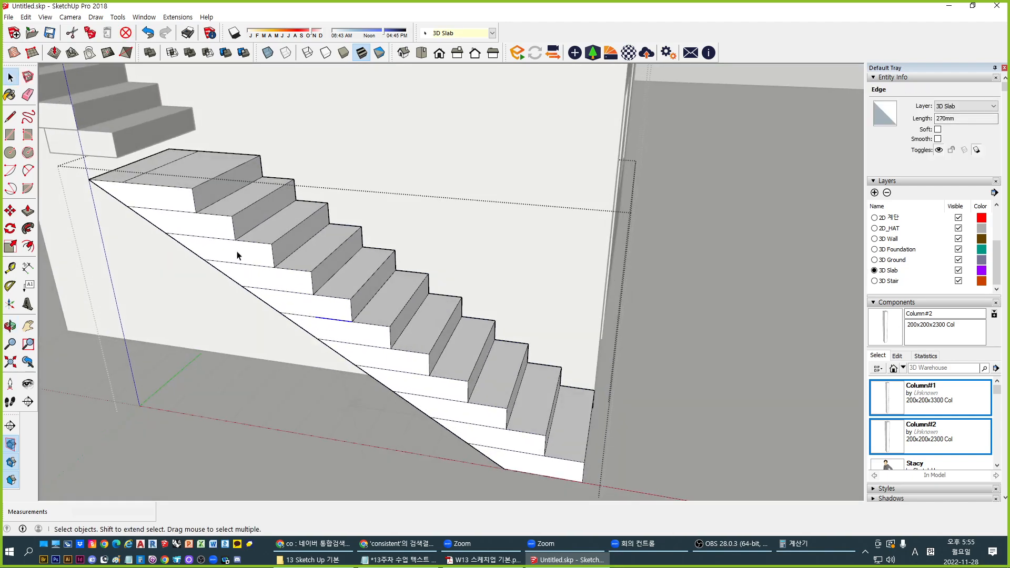
pyautogui.press('e')
pyautogui.moveTo(145, 197); pyautogui.dragTo(195, 239)
pyautogui.moveTo(249, 263); pyautogui.dragTo(380, 349)
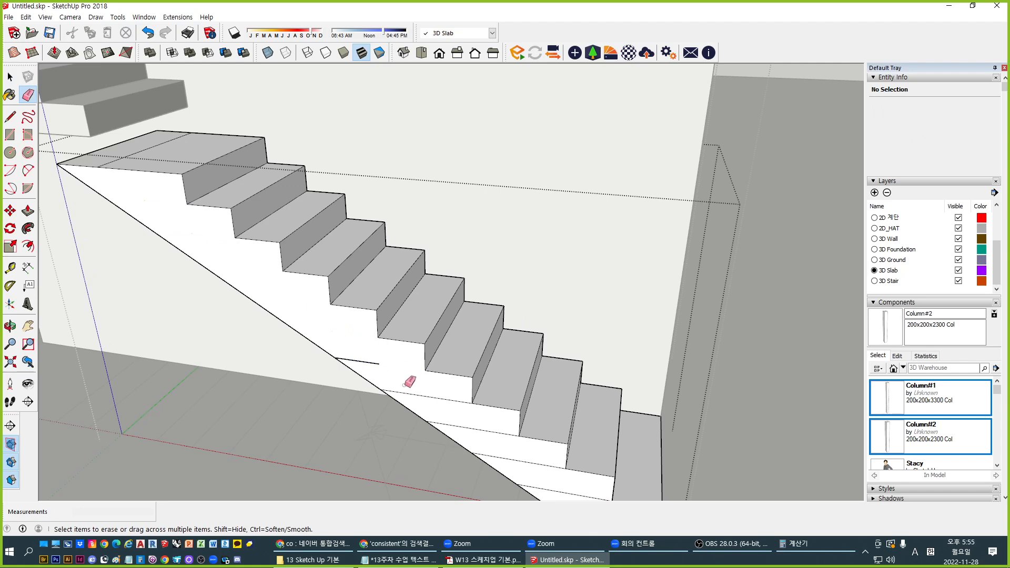
pyautogui.moveTo(425, 392); pyautogui.dragTo(424, 387)
pyautogui.moveTo(479, 421); pyautogui.dragTo(522, 459)
pyautogui.keyDown('shift'); pyautogui.moveTo(508, 435); pyautogui.dragTo(429, 371, button='middle'); pyautogui.keyUp('shift')
pyautogui.scroll(1, 429, 371)
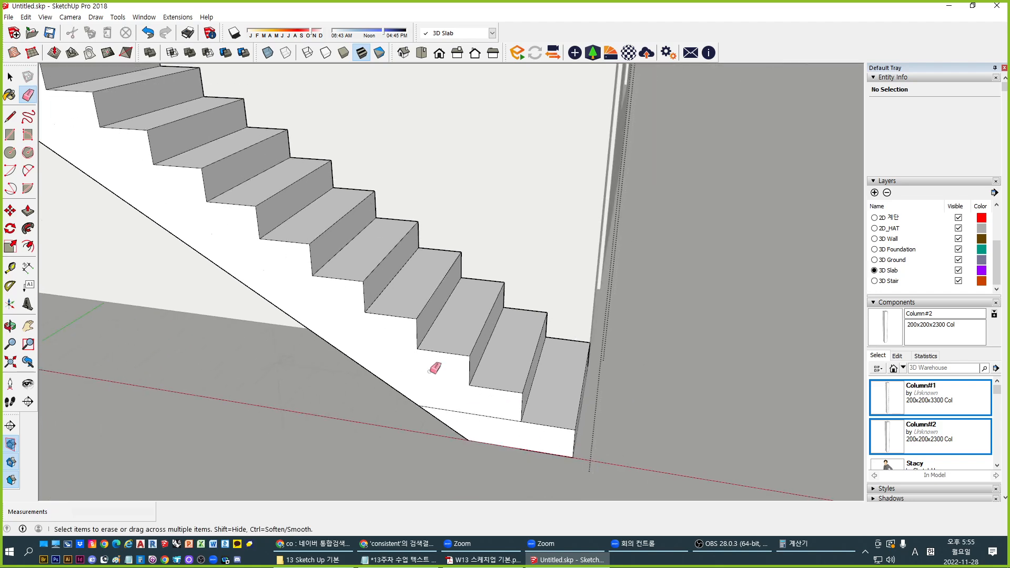
pyautogui.moveTo(467, 407); pyautogui.dragTo(482, 421)
pyautogui.press('space')
pyautogui.scroll(2, 425, 370)
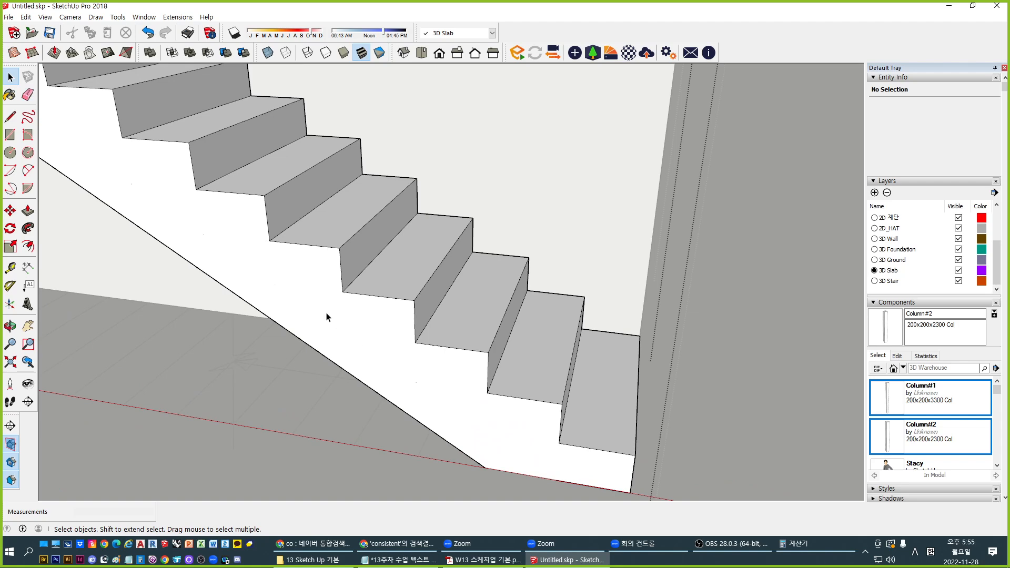
pyautogui.moveTo(345, 394); pyautogui.dragTo(417, 330, button='middle')
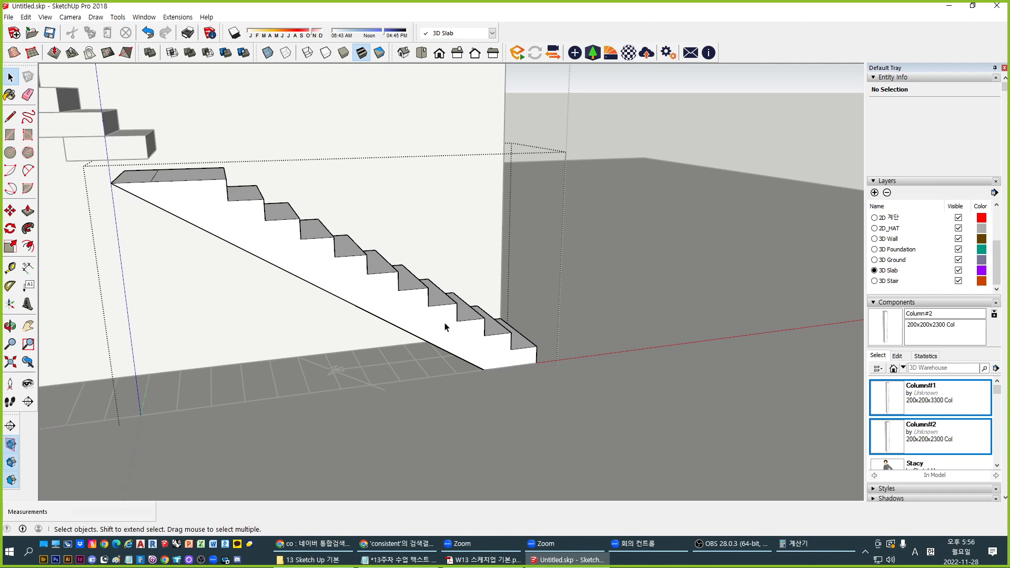
# Undo the erasures and the grouping, restoring separate stacked steps
pyautogui.hotkey('ctrl', 'z')
pyautogui.hotkey('ctrl', 'z')
pyautogui.hotkey('ctrl', 'z')
pyautogui.hotkey('ctrl', 'z')
pyautogui.hotkey('ctrl', 'z')
pyautogui.hotkey('ctrl', 'z')
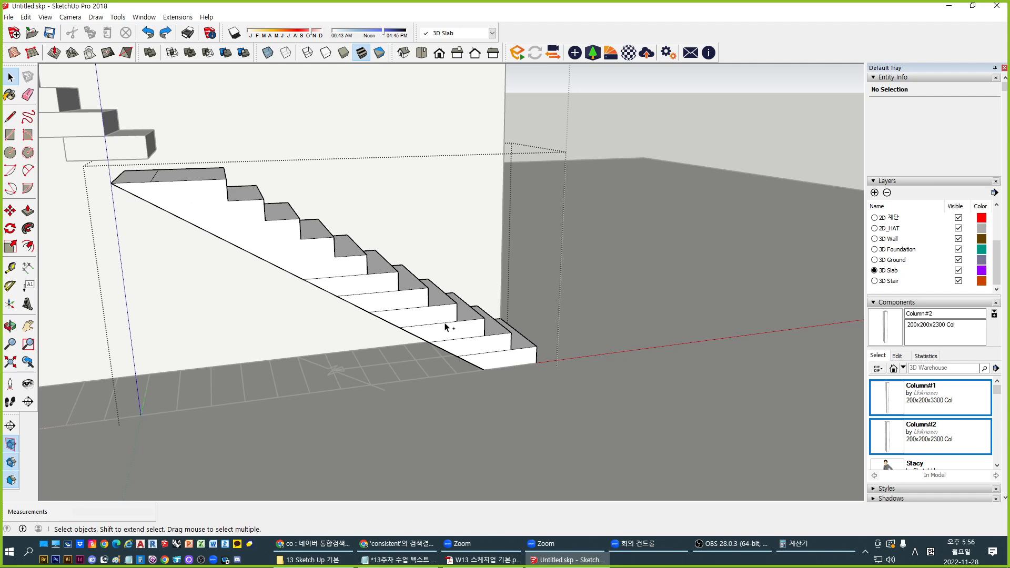
pyautogui.hotkey('ctrl', 'z')
pyautogui.hotkey('ctrl', 'z')
pyautogui.hotkey('ctrl', 'z')
pyautogui.hotkey('ctrl', 'z')
pyautogui.hotkey('ctrl', 'z')
pyautogui.hotkey('ctrl', 'z')
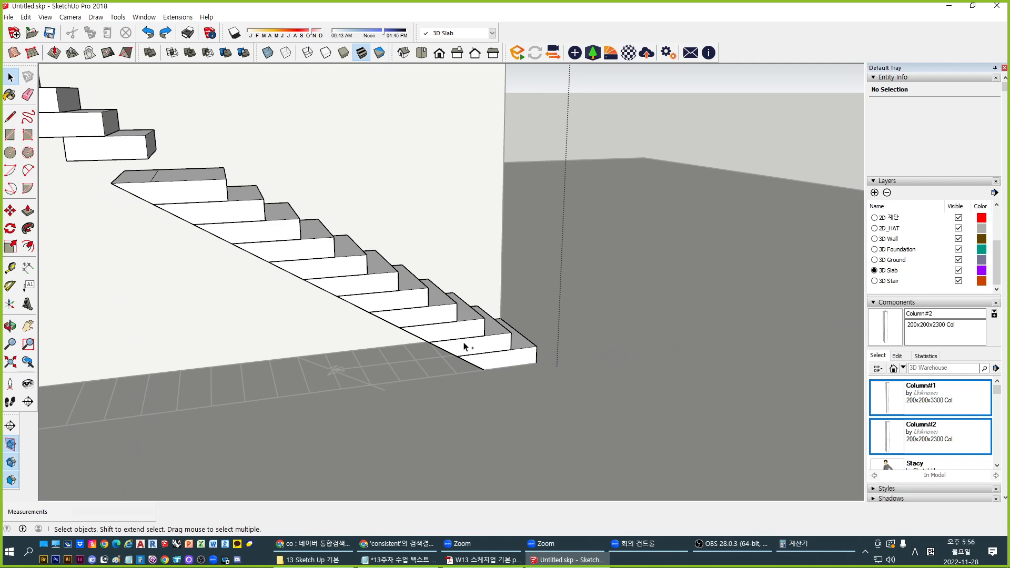
pyautogui.hotkey('ctrl', 'z')
pyautogui.hotkey('ctrl', 'y')
pyautogui.hotkey('ctrl', 'y')
pyautogui.hotkey('ctrl', 'y')
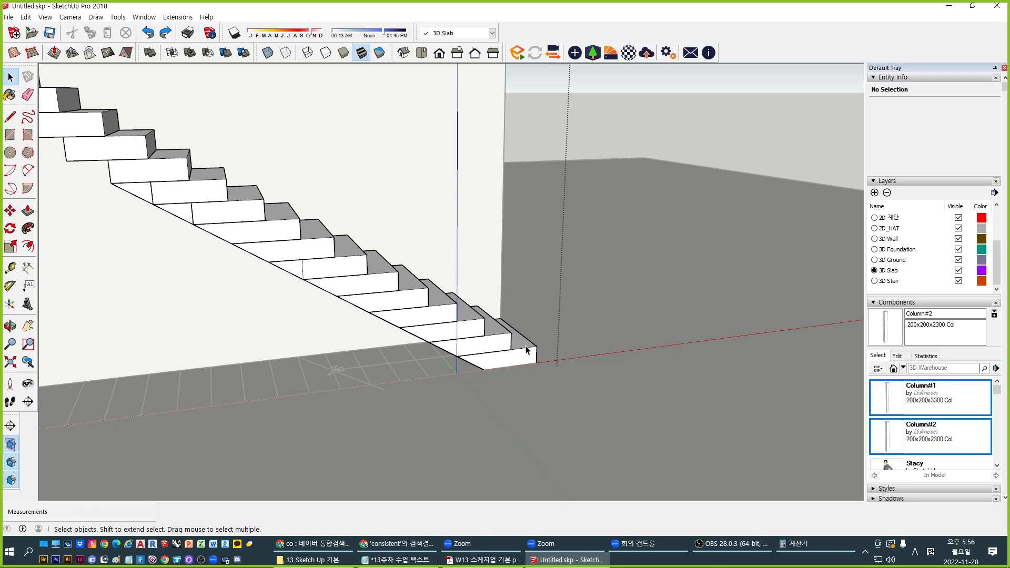
pyautogui.hotkey('ctrl', 'z')
pyautogui.hotkey('ctrl', 'z')
pyautogui.hotkey('ctrl', 'z')
pyautogui.hotkey('ctrl', 'z')
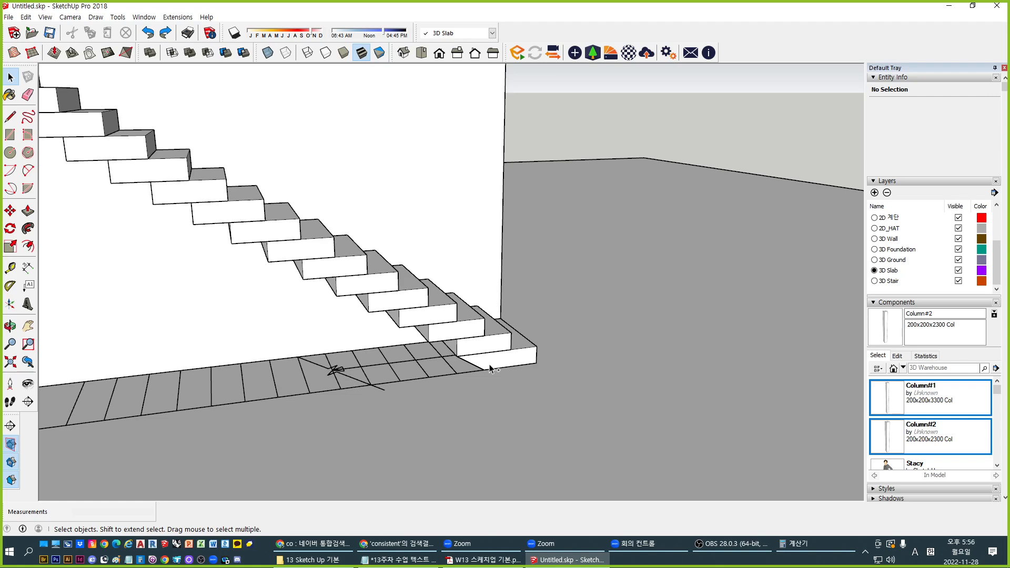
pyautogui.doubleClick(490, 368)
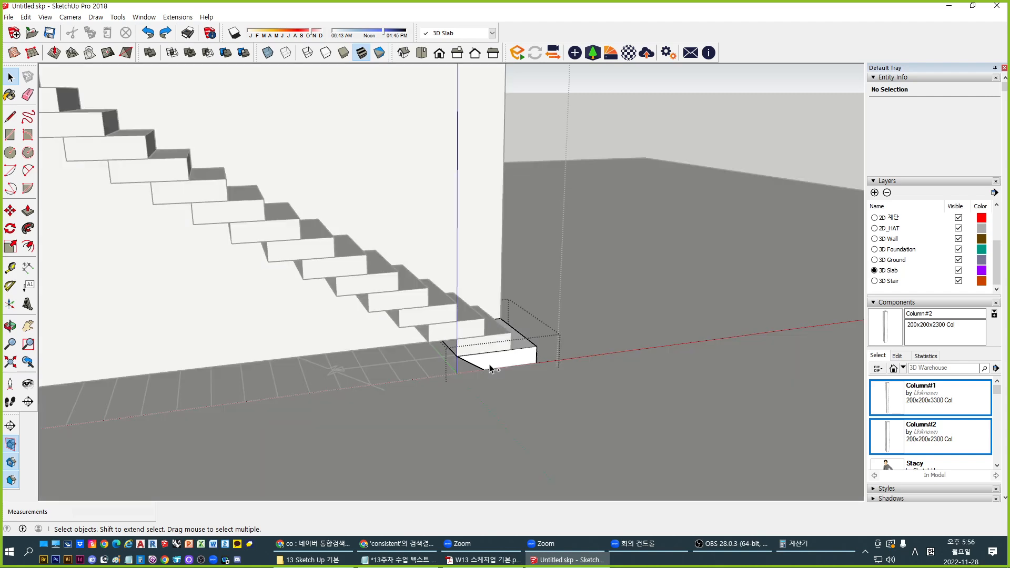
pyautogui.press('Escape')
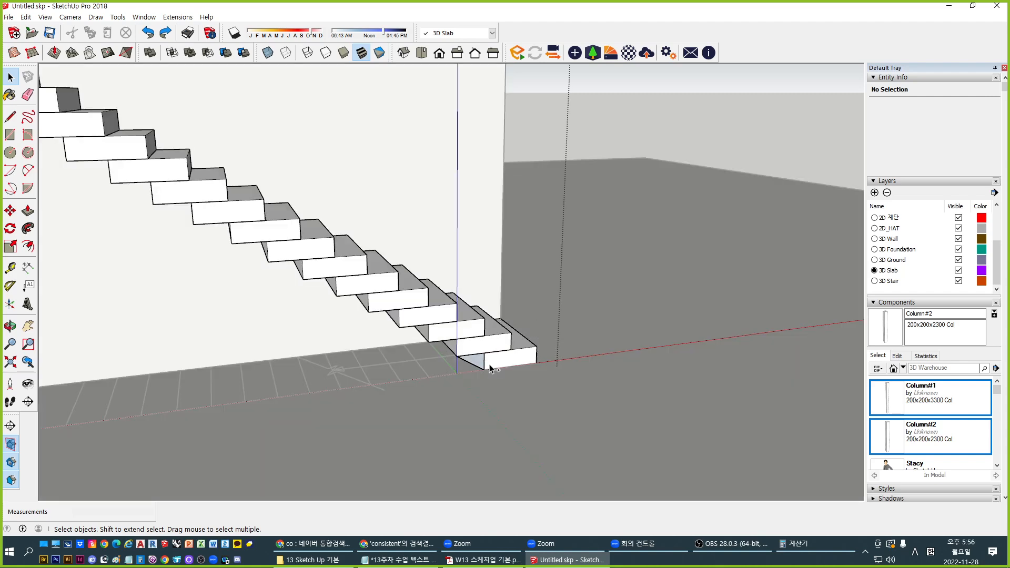
pyautogui.scroll(5, 472, 371)
pyautogui.moveTo(497, 355); pyautogui.dragTo(509, 319, button='middle')
pyautogui.scroll(3, 539, 334)
# Move the lower step slab's top edge to slope its underside
pyautogui.doubleClick(554, 312)
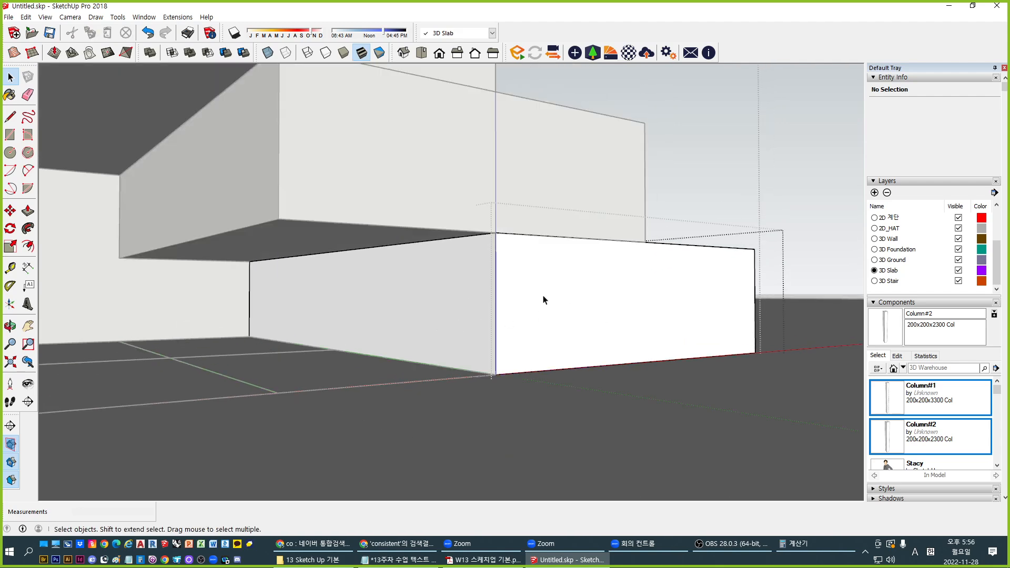
pyautogui.click(462, 243)
pyautogui.press('m')
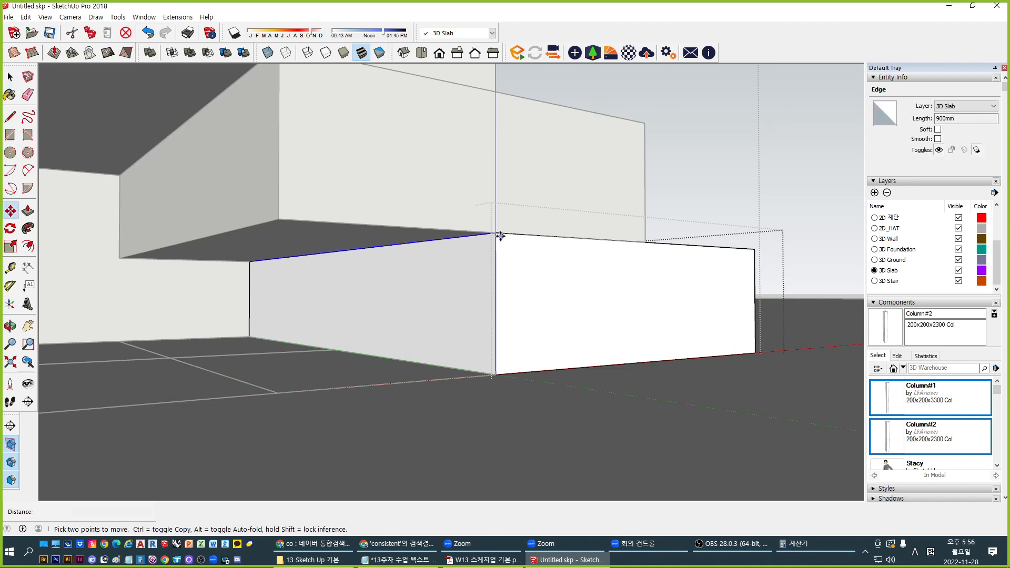
pyautogui.click(497, 234)
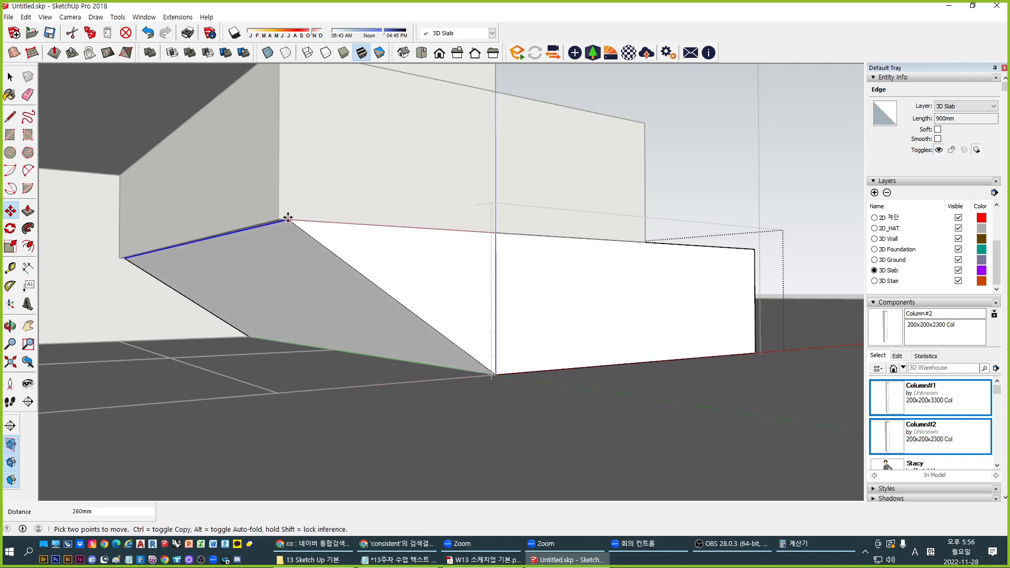
pyautogui.click(304, 220)
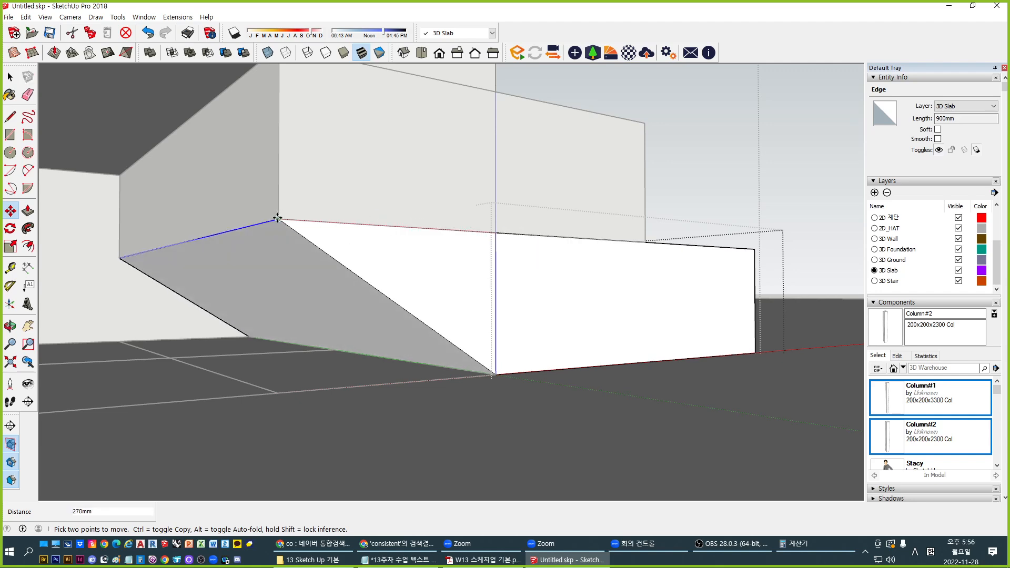
pyautogui.press('space')
# Orbit to the stairs' right side and check a 170mm step edge in the stair group
pyautogui.moveTo(463, 312); pyautogui.dragTo(306, 302, button='middle')
pyautogui.click(526, 220)
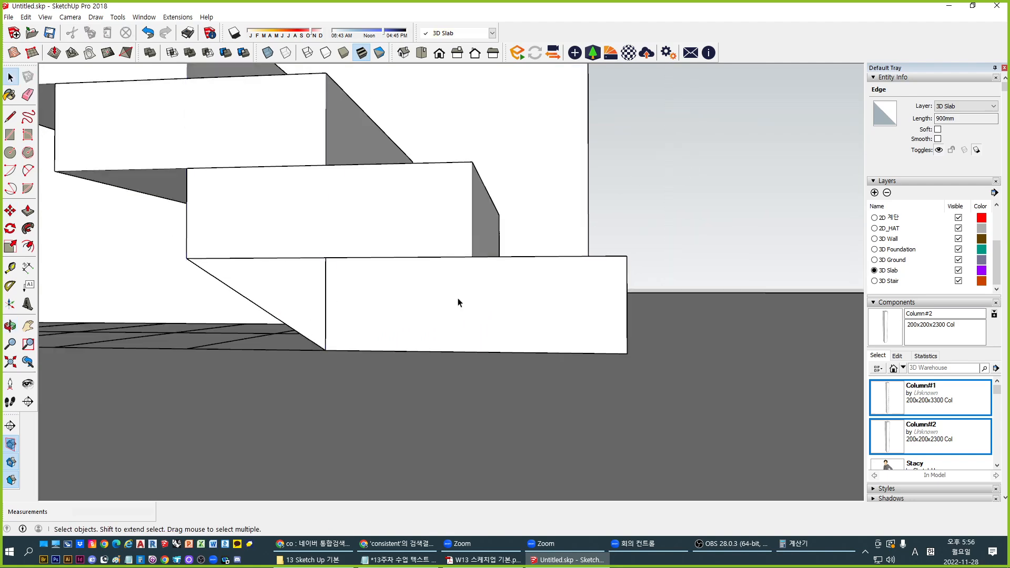
pyautogui.moveTo(358, 331); pyautogui.dragTo(428, 401, button='middle')
pyautogui.click(313, 306)
pyautogui.doubleClick(313, 307)
pyautogui.click(324, 294)
pyautogui.click(415, 374)
pyautogui.click(449, 309)
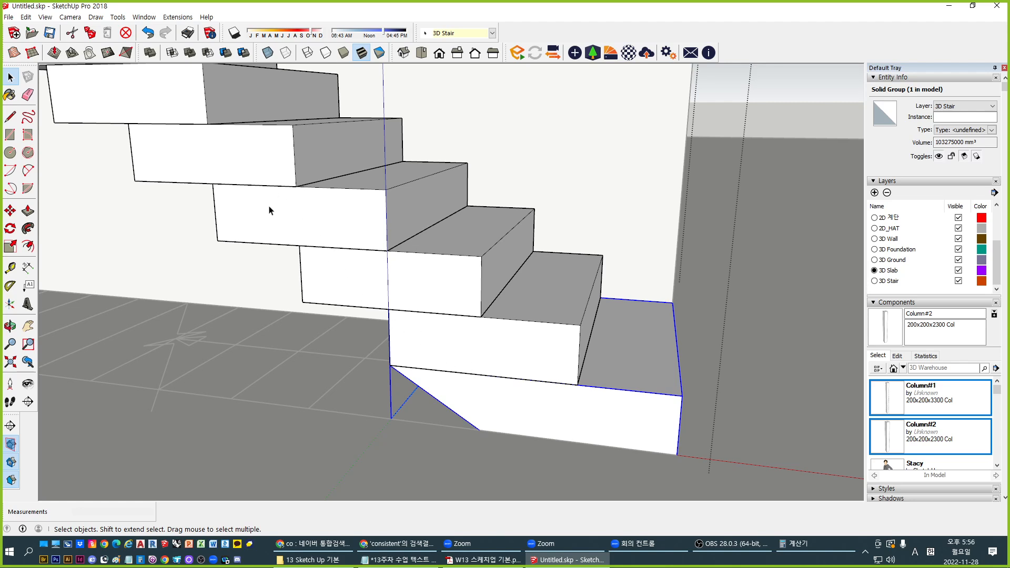
pyautogui.scroll(3, 416, 377)
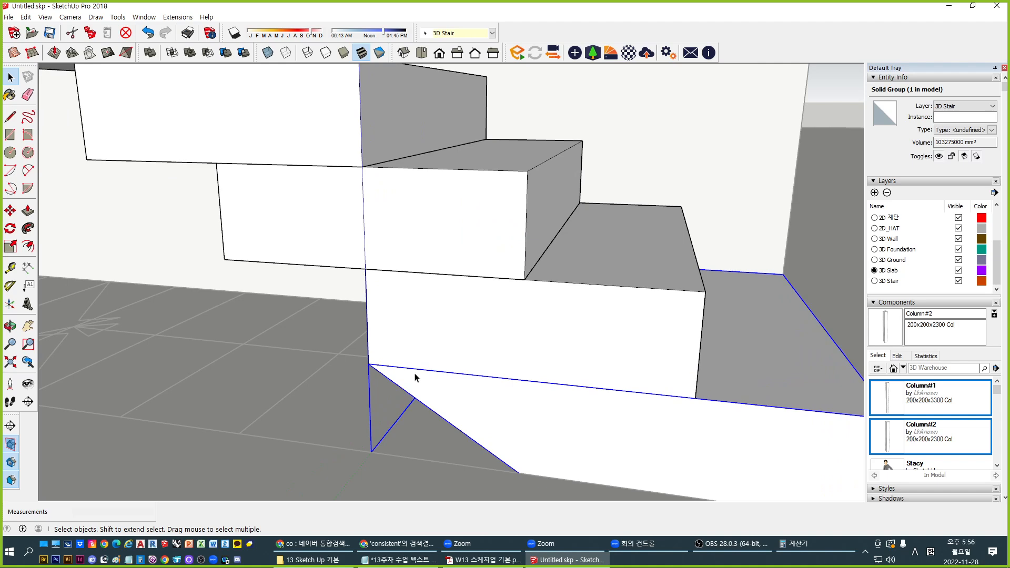
pyautogui.scroll(-3, 445, 361)
pyautogui.press('Escape')
# Delete three step blocks inside the stair group
pyautogui.doubleClick(525, 338)
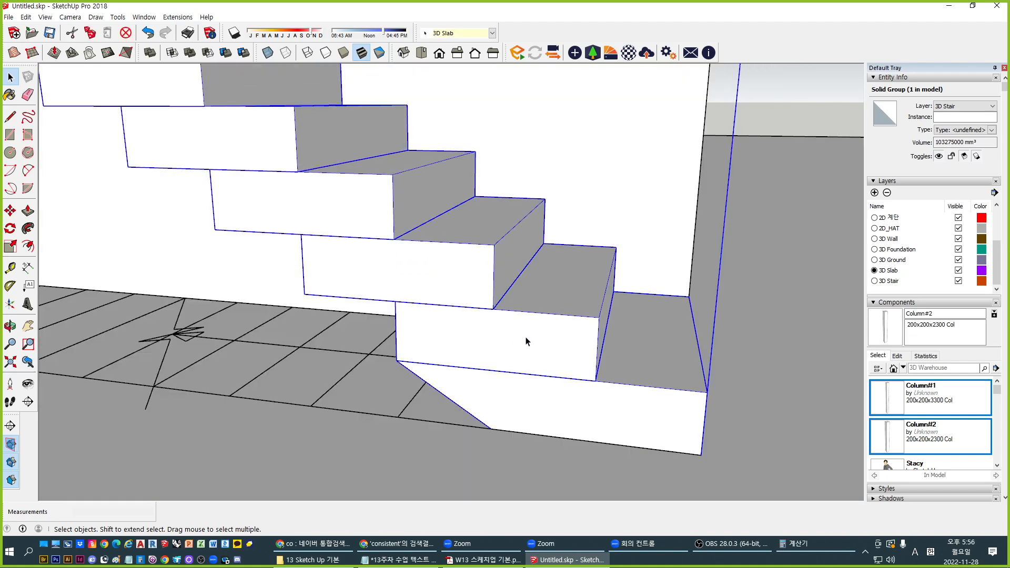
pyautogui.click(492, 344)
pyautogui.keyDown('shift'); pyautogui.click(423, 281); pyautogui.keyUp('shift')
pyautogui.keyDown('shift'); pyautogui.click(354, 221); pyautogui.keyUp('shift')
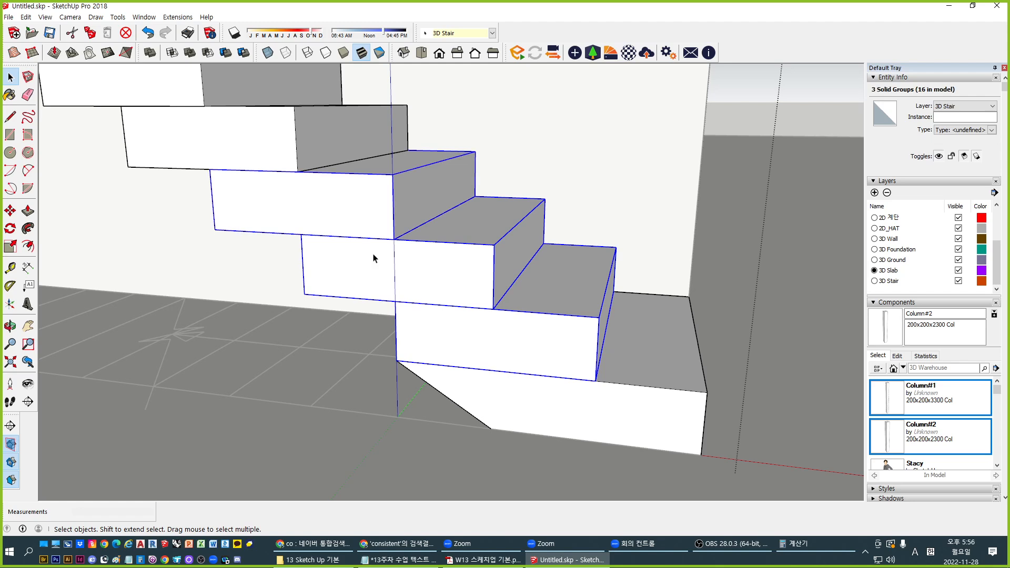
pyautogui.press('Delete')
# Try copying the bottom slab, then cancel and undo to bring the steps back
pyautogui.click(679, 421)
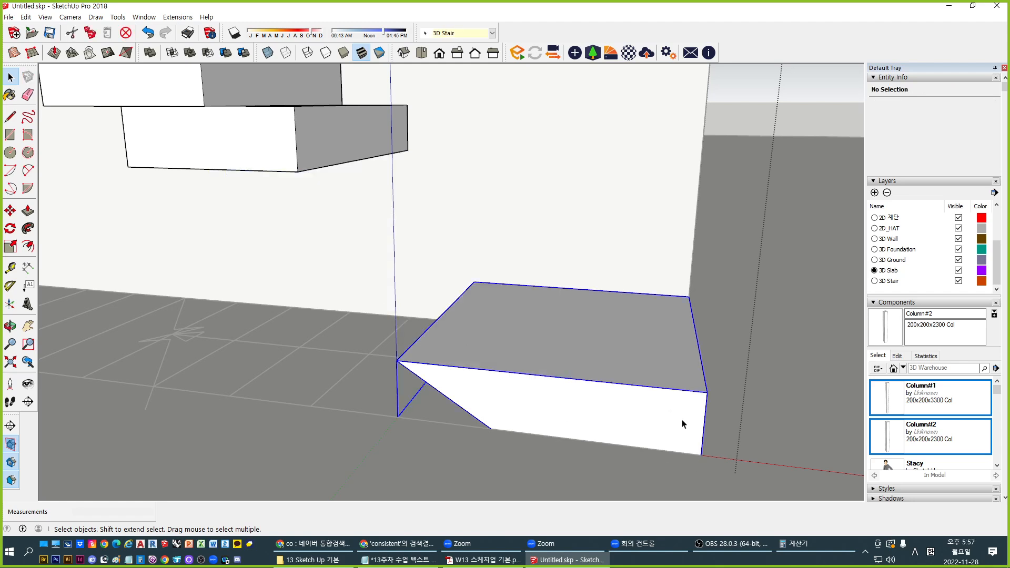
pyautogui.press('m')
pyautogui.click(699, 461)
pyautogui.press('ctrl')
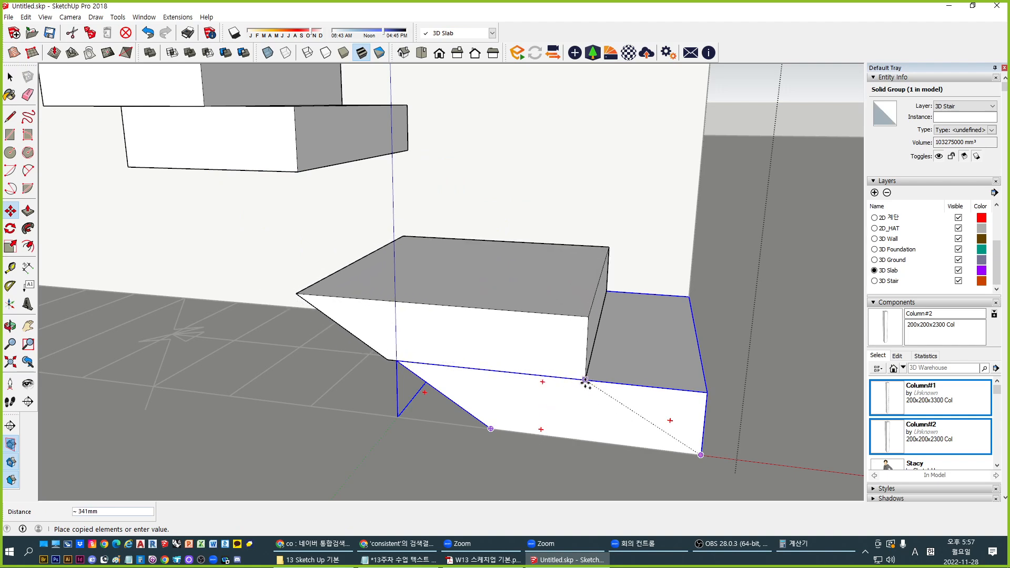
pyautogui.press('space')
pyautogui.press('Escape')
pyautogui.hotkey('ctrl', 'z')
# Copy the sloped bottom slab from its corner to form the second step
pyautogui.click(607, 415)
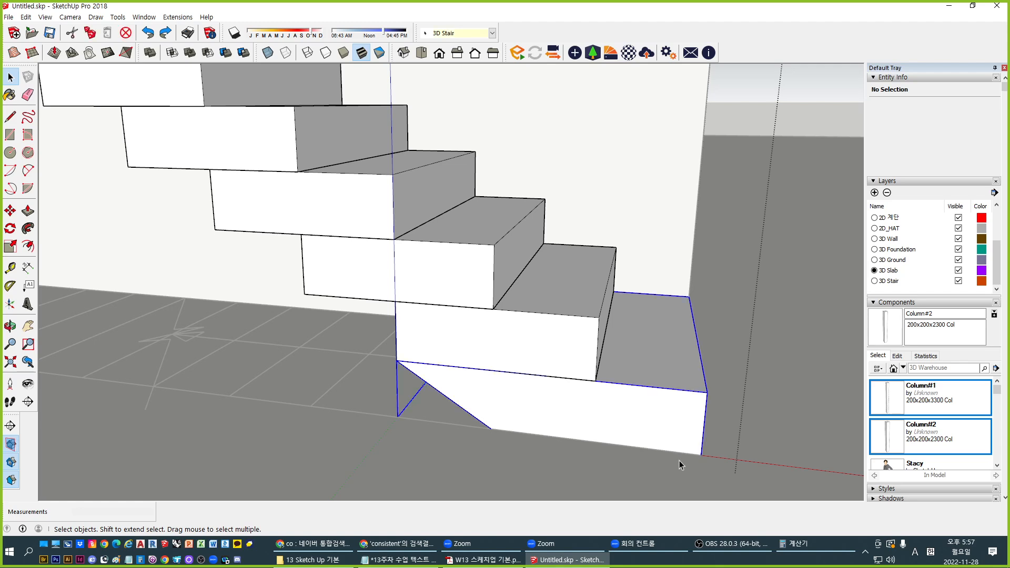
pyautogui.press('m')
pyautogui.click(701, 458)
pyautogui.press('ctrl')
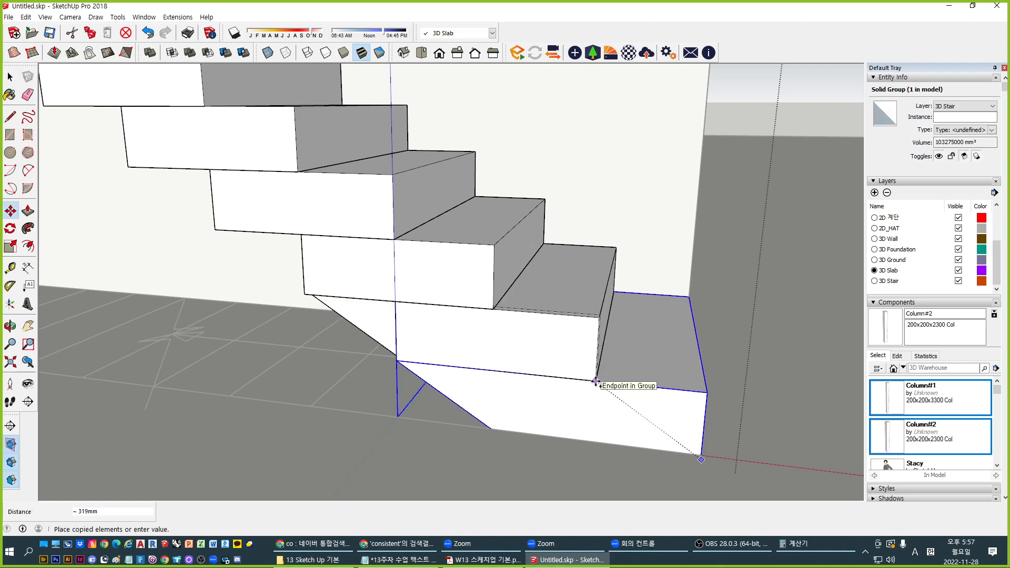
pyautogui.press('space')
pyautogui.press('m')
pyautogui.click(701, 455)
pyautogui.press('ctrl')
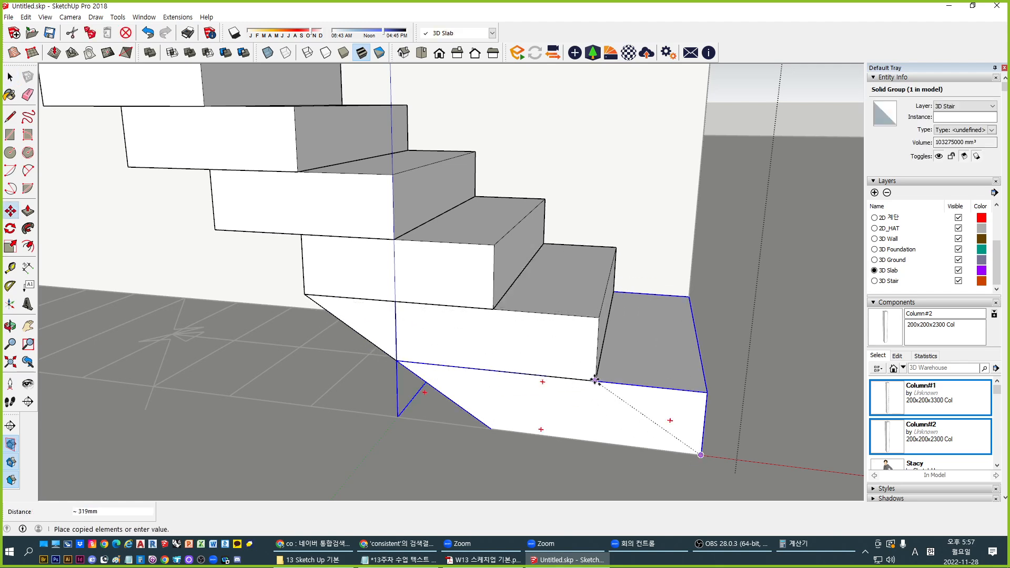
pyautogui.click(595, 381)
pyautogui.press('space')
# Delete the old overlapping second step in the stair group
pyautogui.press('Escape')
pyautogui.doubleClick(554, 283)
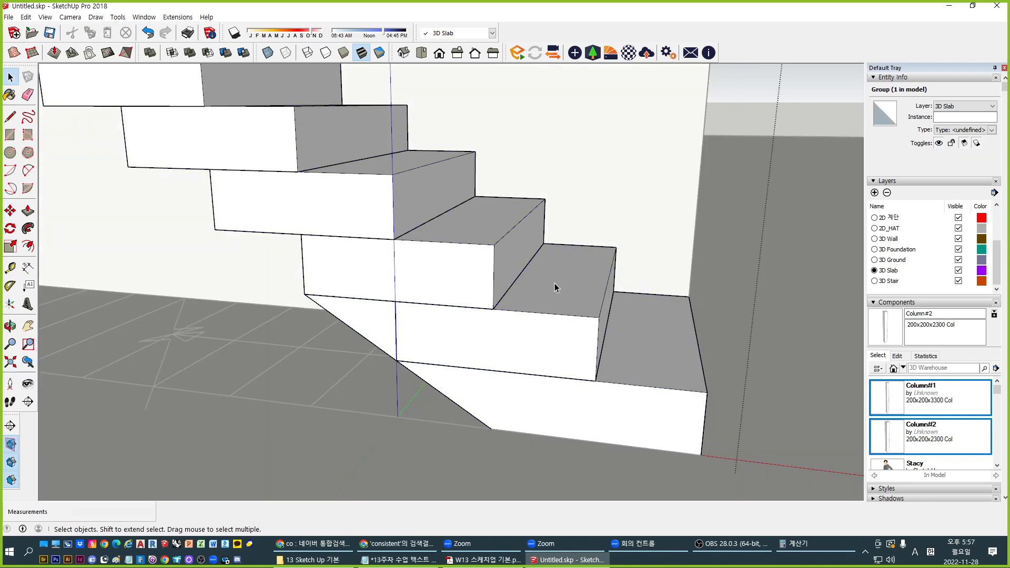
pyautogui.click(557, 289)
pyautogui.press('Delete')
pyautogui.moveTo(493, 378); pyautogui.dragTo(491, 342, button='middle')
pyautogui.scroll(3, 508, 359)
# Inside the bottom step block, move its triangular side face 100 mm
pyautogui.doubleClick(526, 353)
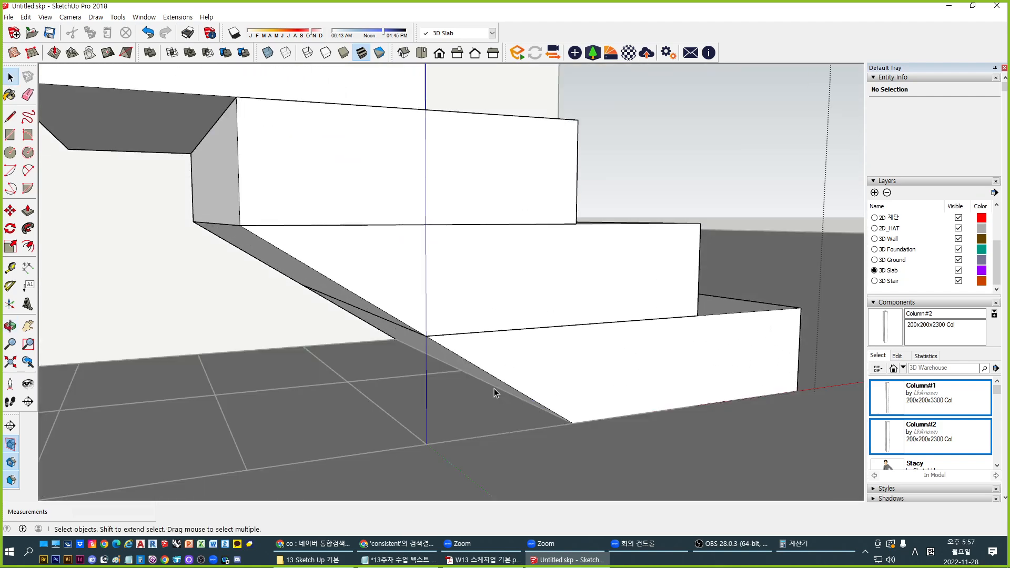
pyautogui.click(467, 383)
pyautogui.moveTo(467, 382); pyautogui.dragTo(459, 330, button='middle')
pyautogui.doubleClick(478, 332)
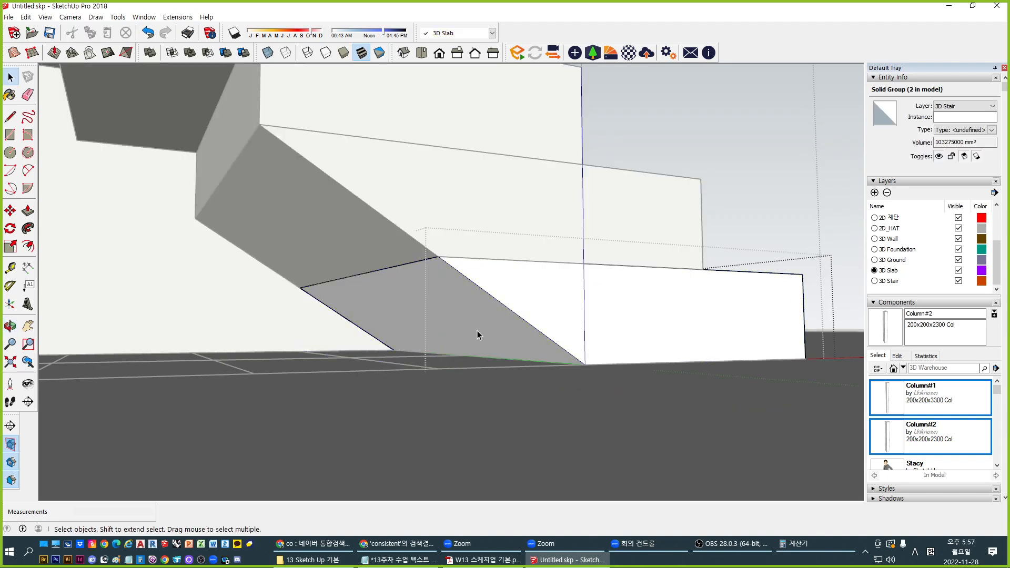
pyautogui.click(478, 330)
pyautogui.moveTo(525, 365); pyautogui.dragTo(565, 387, button='middle')
pyautogui.press('m')
pyautogui.click(566, 375)
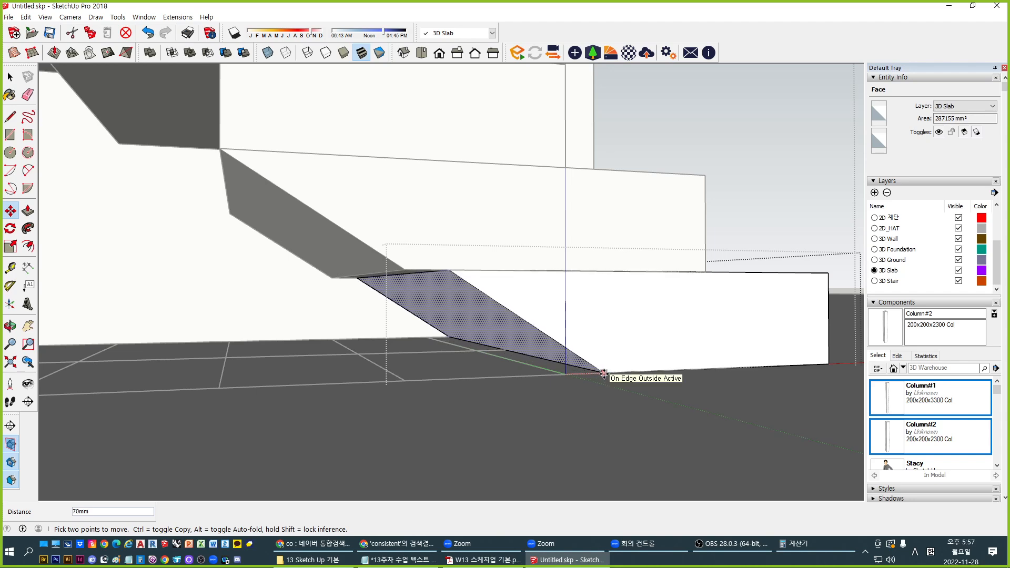
pyautogui.press('Return')
pyautogui.moveTo(604, 374); pyautogui.dragTo(351, 315, button='middle')
pyautogui.press('space')
pyautogui.click(356, 283)
# Move the second step's triangular face down onto the lower step's edge
pyautogui.doubleClick(332, 278)
pyautogui.click(377, 277)
pyautogui.press('m')
pyautogui.click(338, 321)
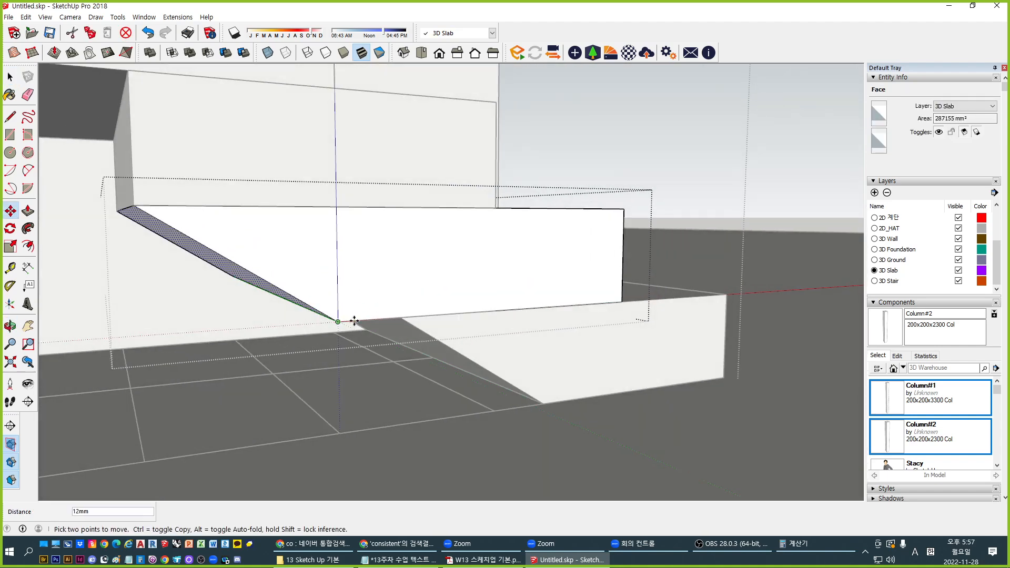
pyautogui.click(401, 317)
pyautogui.press('space')
pyautogui.click(542, 354)
# Erase the short overhanging edge left on the lower steps
pyautogui.moveTo(542, 354); pyautogui.dragTo(376, 303, button='middle')
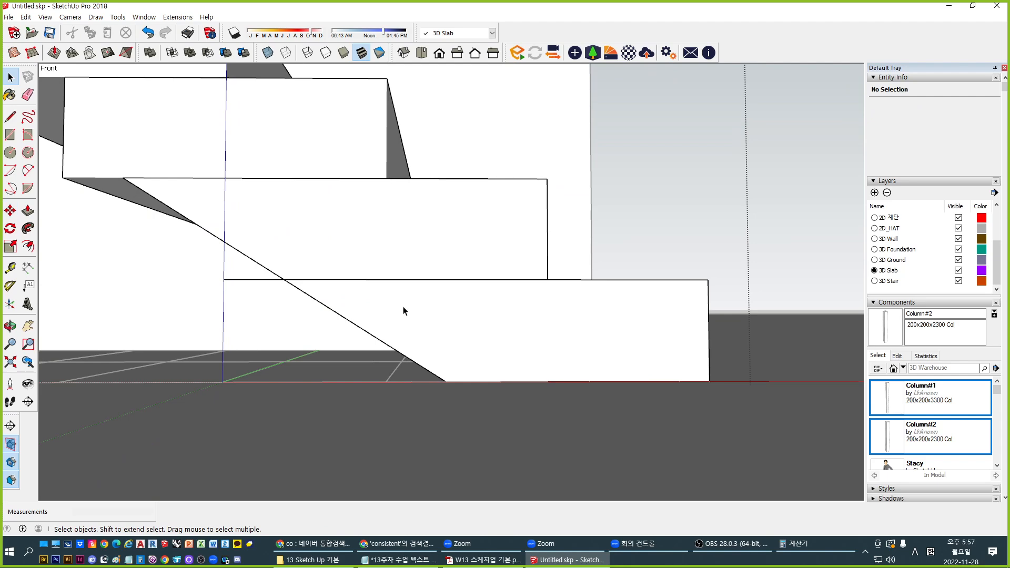
pyautogui.moveTo(404, 311); pyautogui.dragTo(405, 354, button='middle')
pyautogui.doubleClick(338, 312)
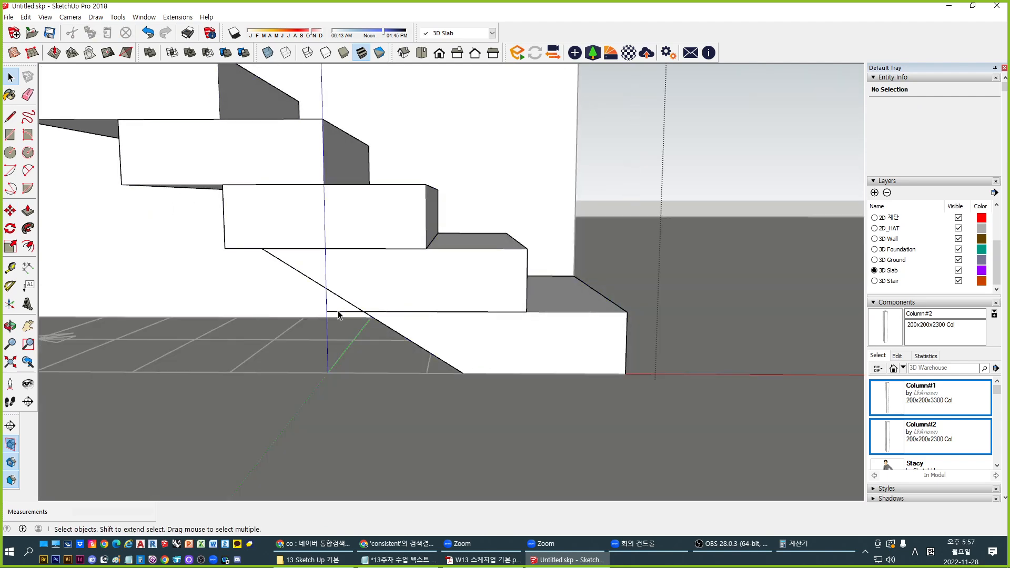
pyautogui.click(338, 311)
pyautogui.press('Delete')
pyautogui.moveTo(480, 333); pyautogui.dragTo(417, 340, button='middle')
pyautogui.press('Escape')
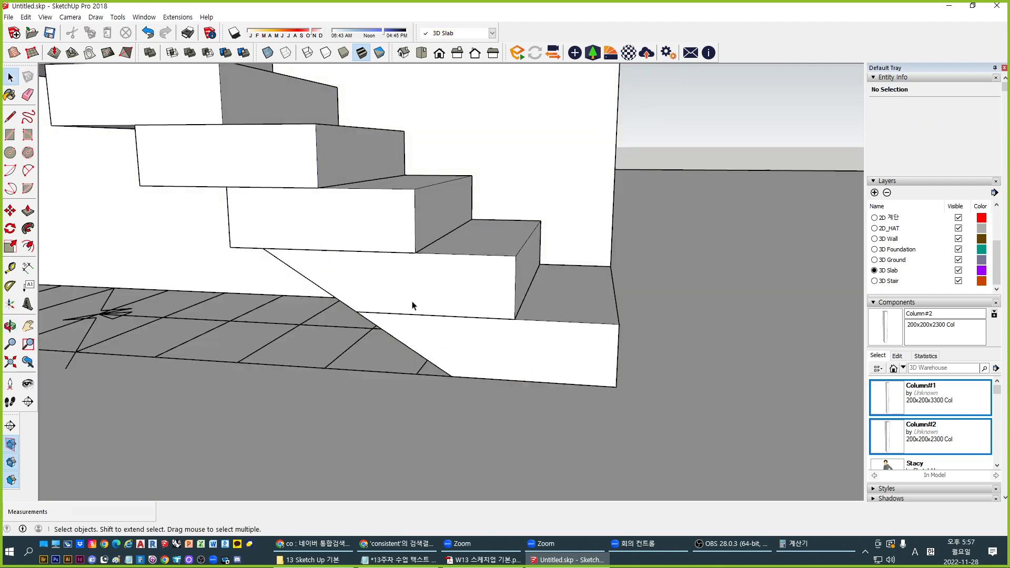
# Check the inner step groups of the stair, then tilt the view toward the upper steps
pyautogui.click(422, 332)
pyautogui.doubleClick(429, 325)
pyautogui.click(428, 314)
pyautogui.click(451, 338)
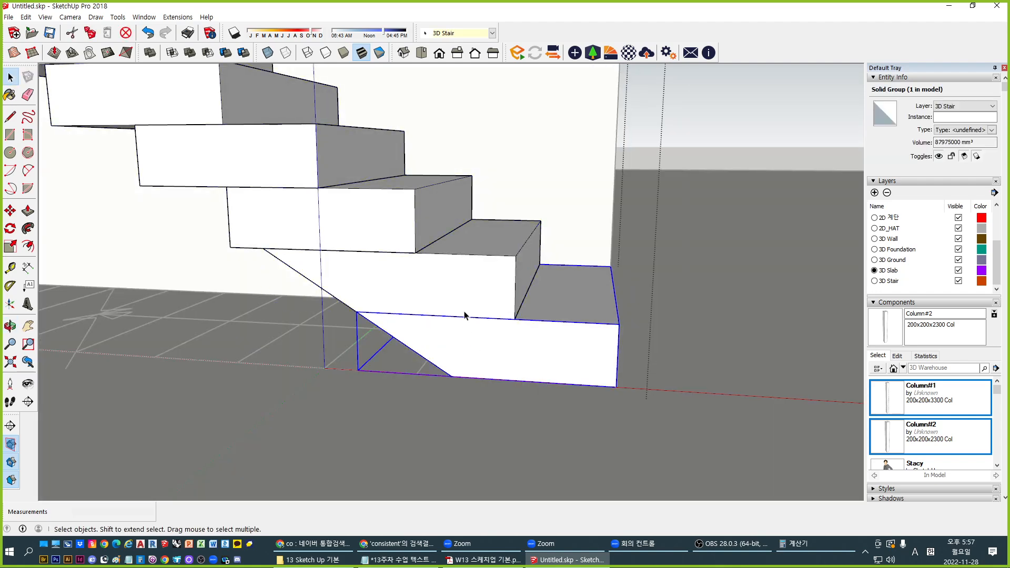
pyautogui.scroll(2, 444, 327)
pyautogui.press('Escape')
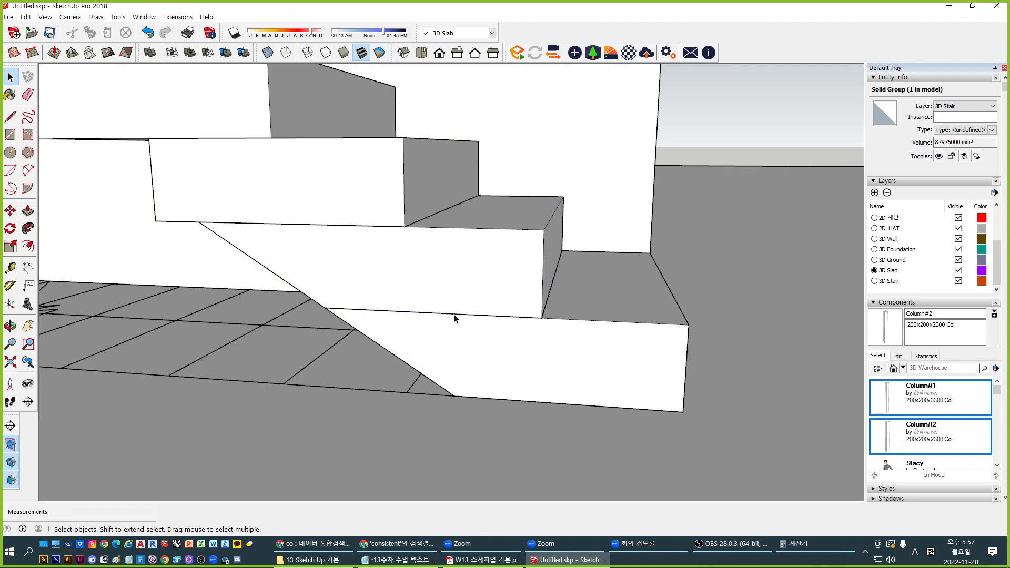
pyautogui.scroll(-2, 449, 308)
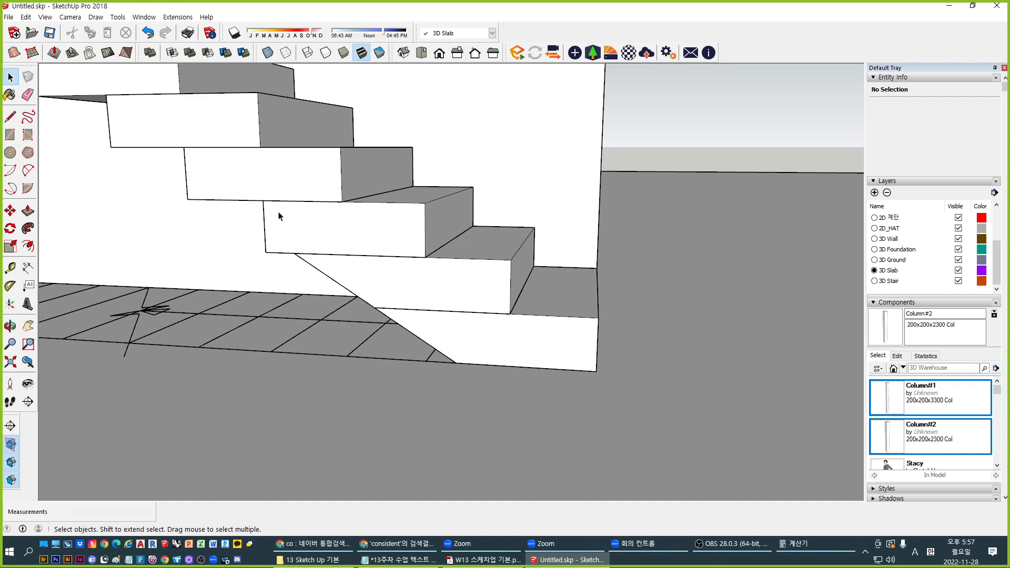
pyautogui.scroll(-4, 583, 383)
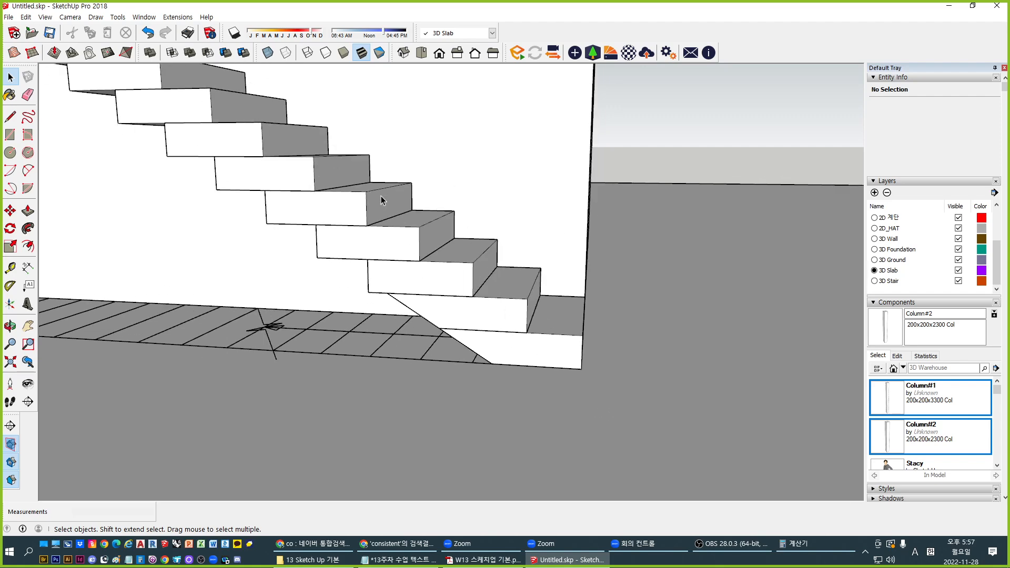
pyautogui.moveTo(381, 197); pyautogui.dragTo(517, 283, button='middle')
pyautogui.scroll(-6, 513, 300)
# Hide the outer wall block with Ctrl+H
pyautogui.moveTo(398, 260); pyautogui.dragTo(512, 324, button='middle')
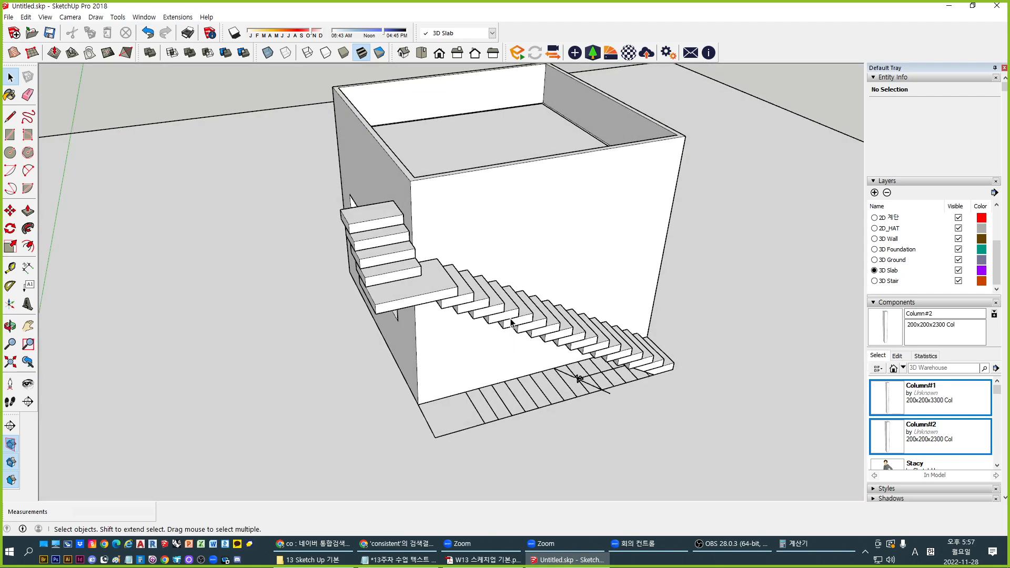
pyautogui.click(443, 202)
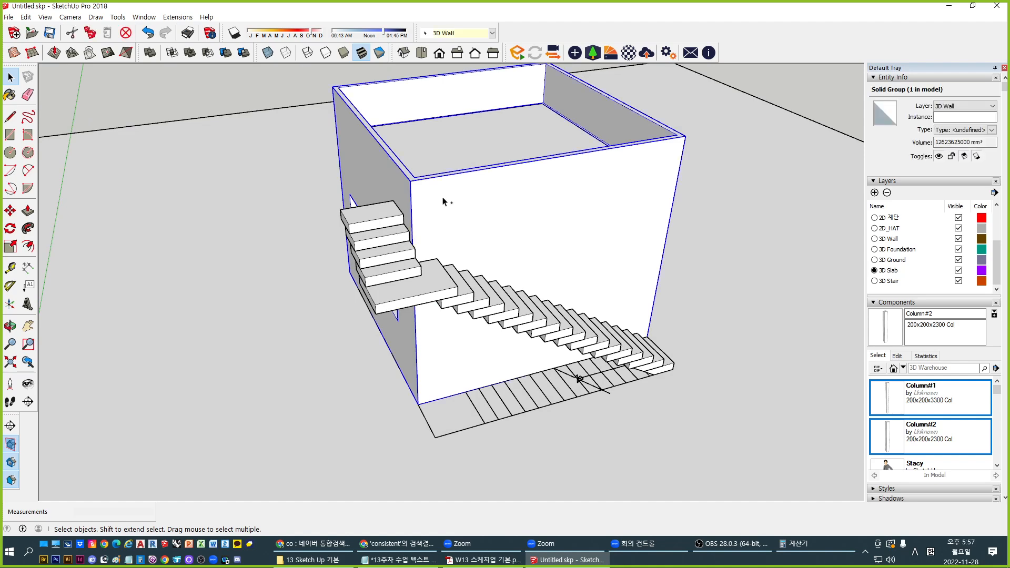
pyautogui.hotkey('ctrl', 'h')
pyautogui.moveTo(450, 273); pyautogui.dragTo(385, 169, button='middle')
pyautogui.scroll(3, 401, 252)
# Tape-measure from the upper slab's corner down to the floor
pyautogui.click(303, 156)
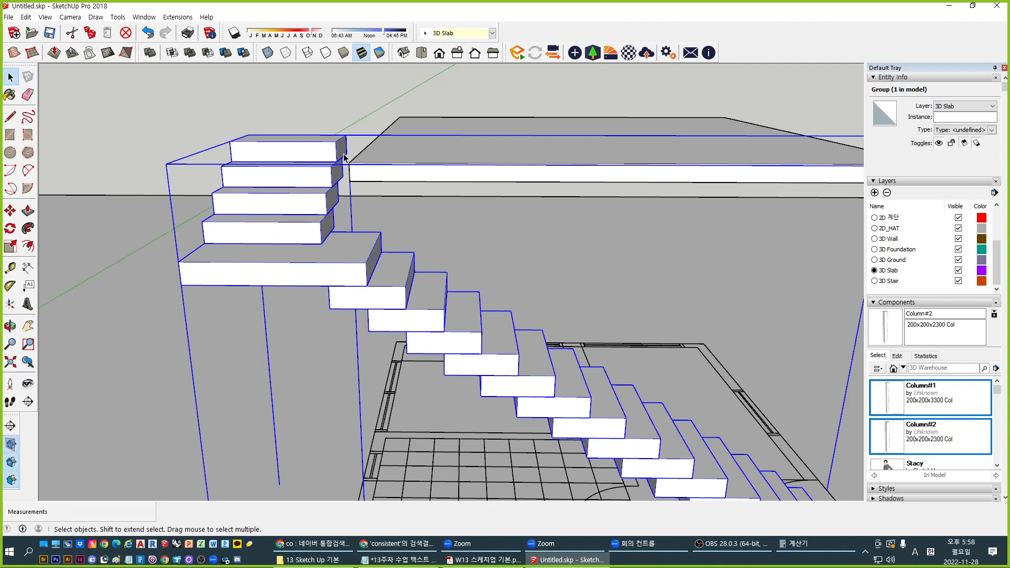
pyautogui.scroll(-2, 343, 154)
pyautogui.keyDown('shift'); pyautogui.moveTo(569, 263); pyautogui.dragTo(352, 248, button='middle'); pyautogui.keyUp('shift')
pyautogui.scroll(1, 337, 232)
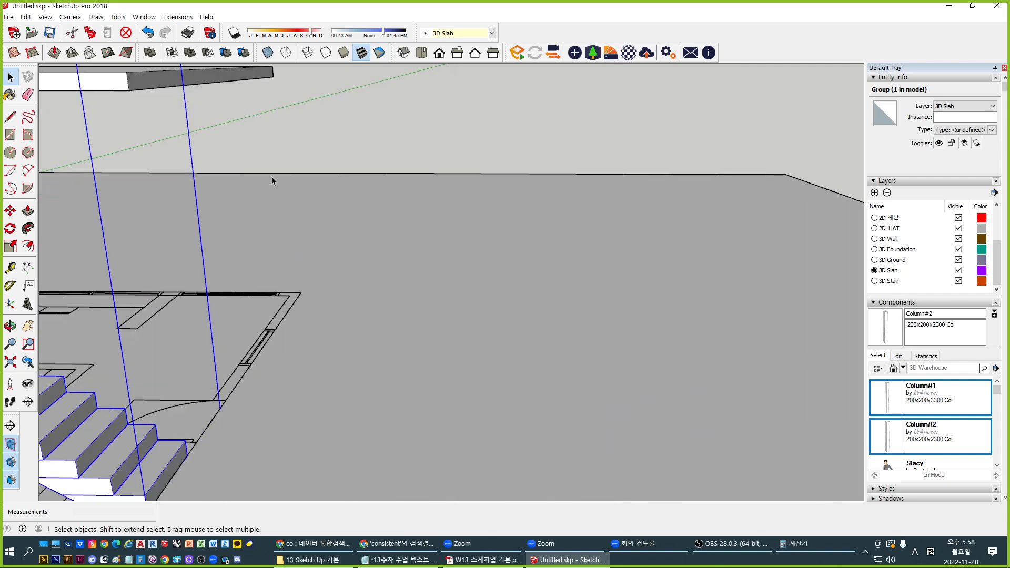
pyautogui.press('t')
pyautogui.scroll(3, 265, 209)
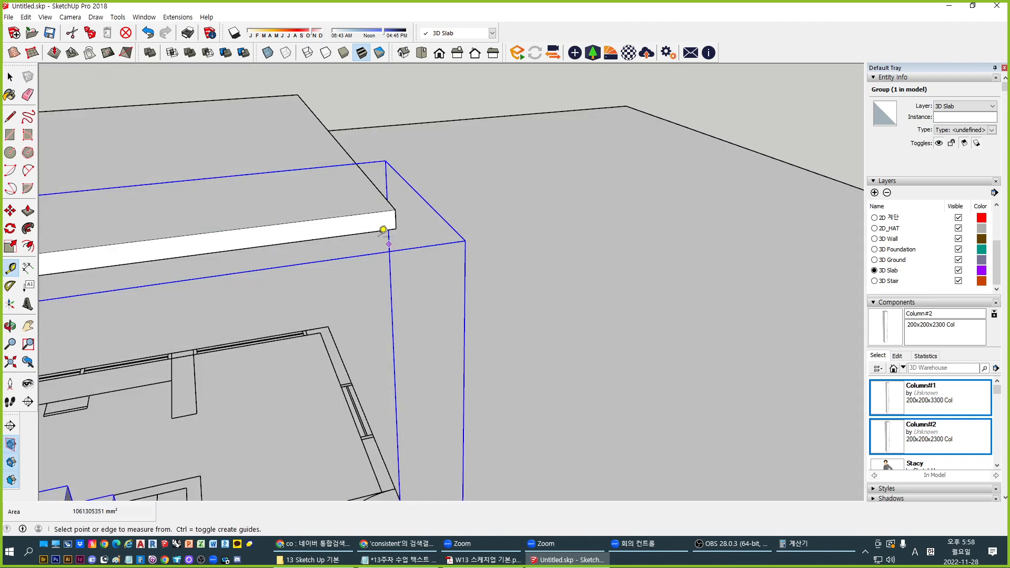
pyautogui.click(396, 210)
pyautogui.scroll(-4, 300, 273)
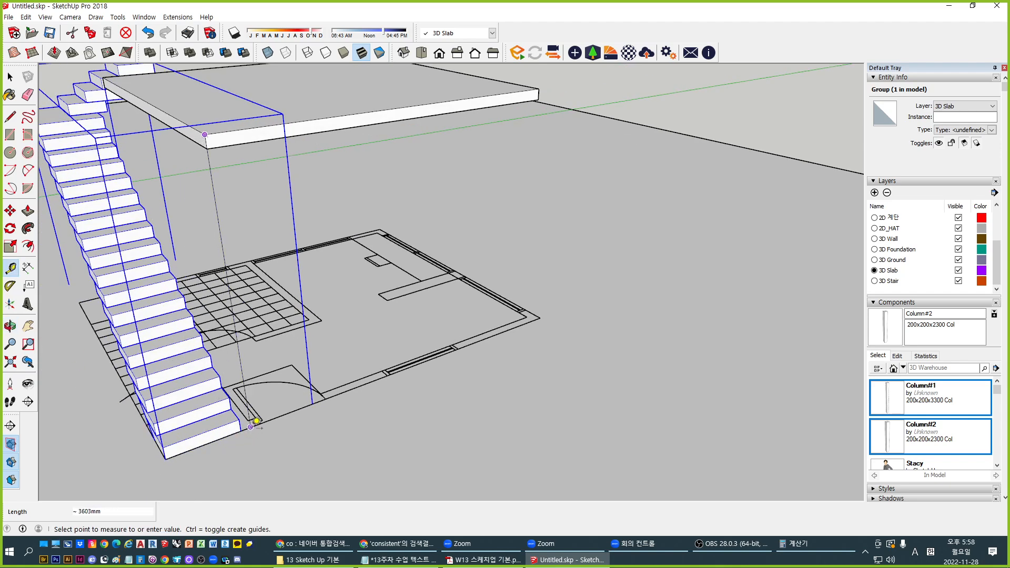
pyautogui.click(251, 428)
# Measure again from the slab's right corner to the floor corner, about 3600 mm
pyautogui.click(256, 421)
pyautogui.click(538, 89)
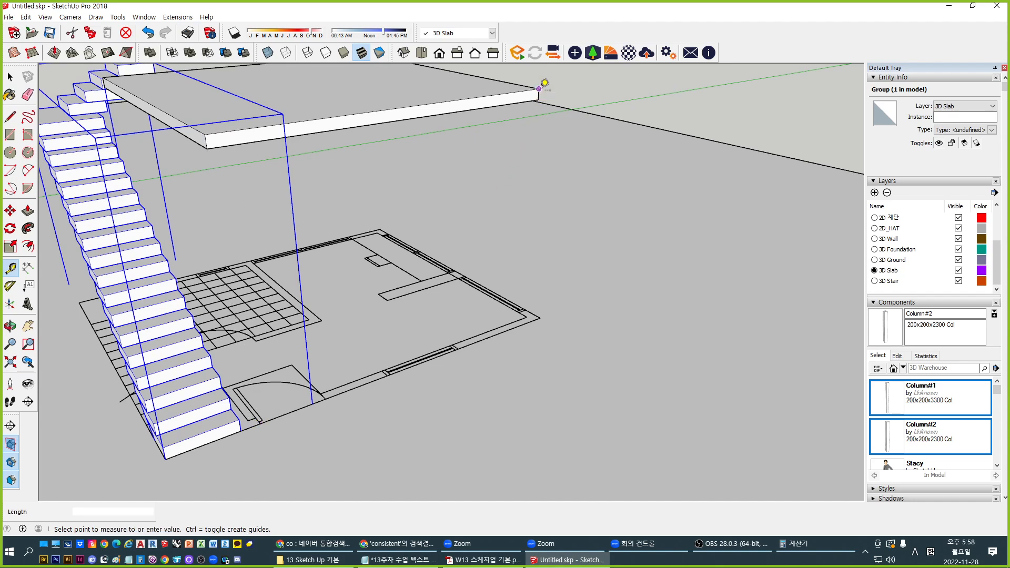
pyautogui.click(540, 317)
pyautogui.press('space')
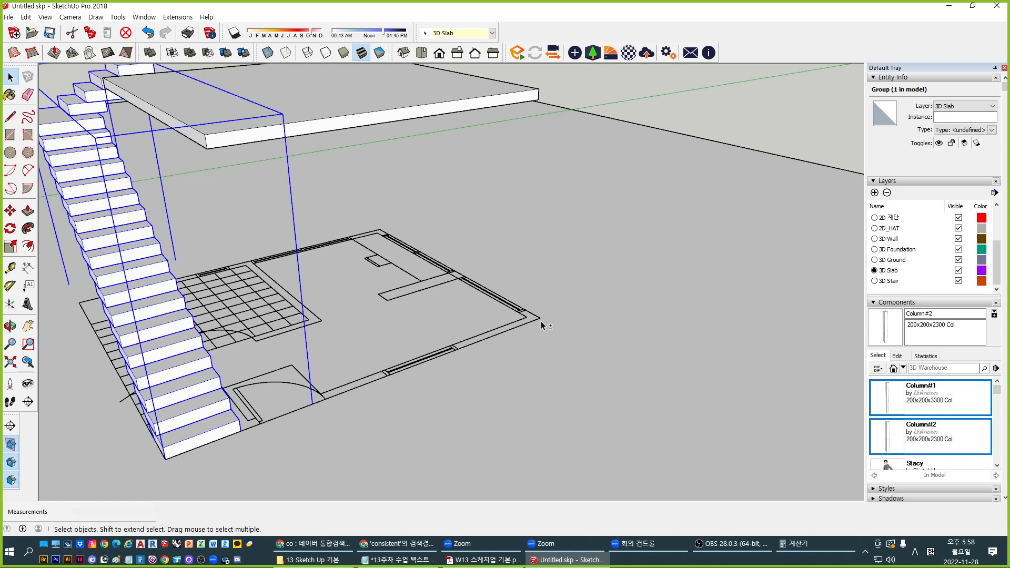
pyautogui.moveTo(278, 354); pyautogui.dragTo(373, 366, button='middle')
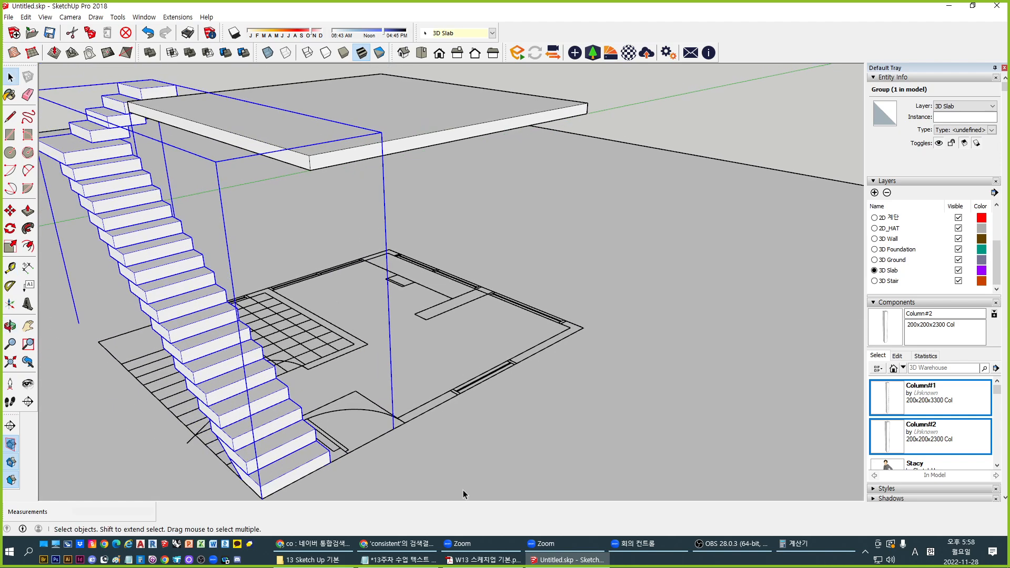
# Glance at the lecture notes, then enter 3600 ÷ in Calculator
pyautogui.click(363, 561)
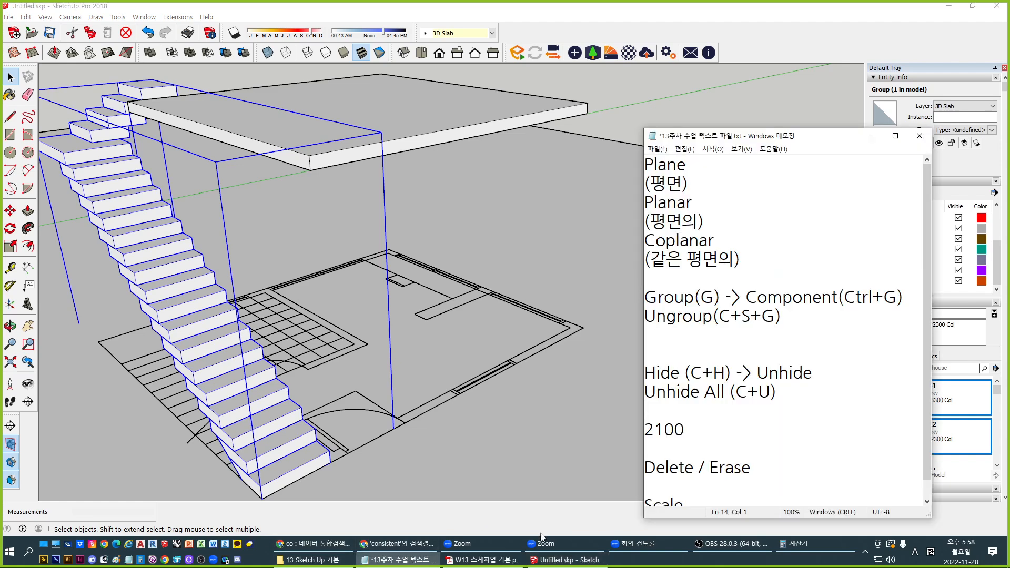
pyautogui.click(363, 561)
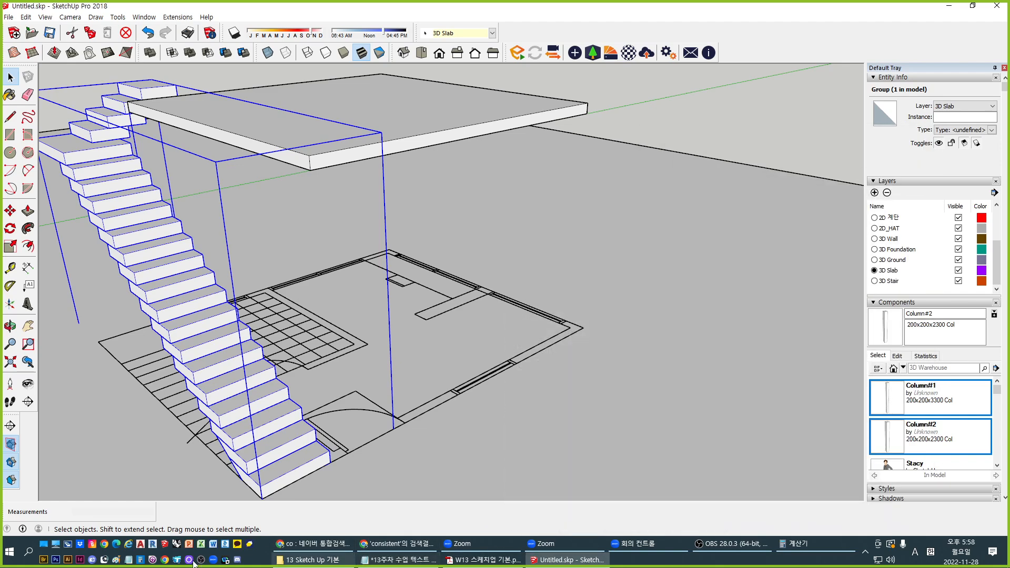
pyautogui.click(144, 563)
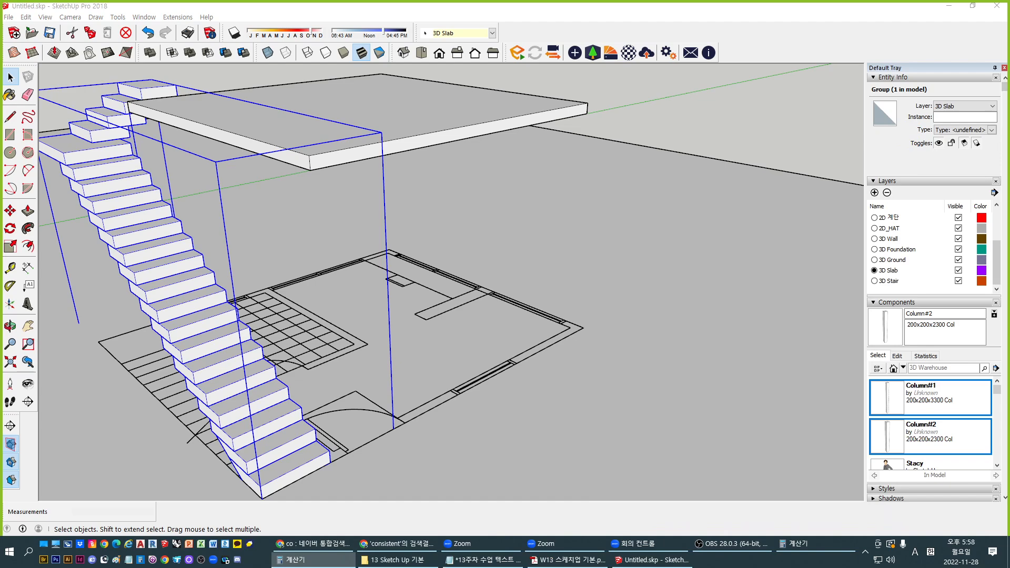
pyautogui.write('3600/')
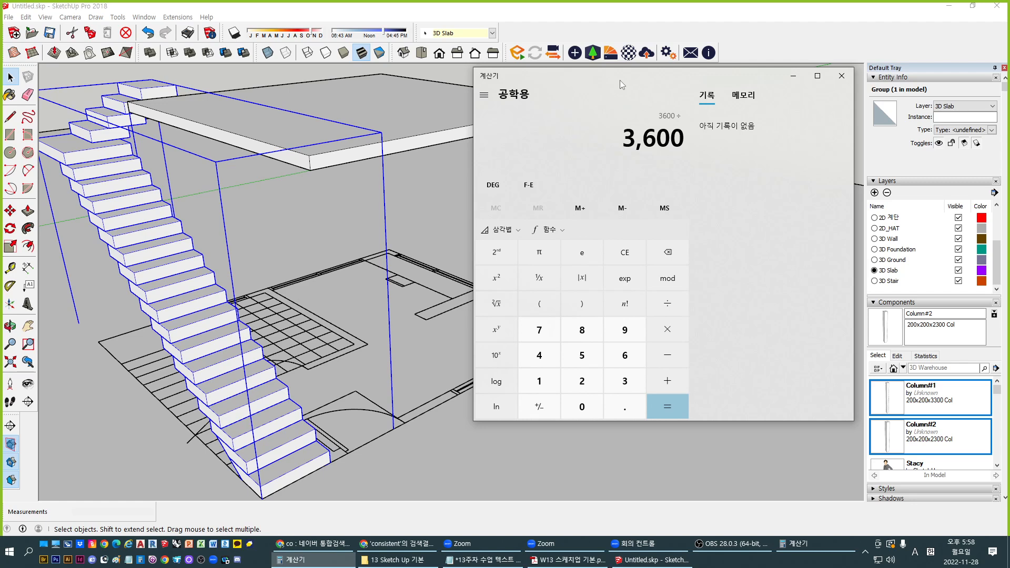
# Compute 3600 ÷ 165 in Calculator, giving about 21.82 steps
pyautogui.write('165')
pyautogui.press('Return')
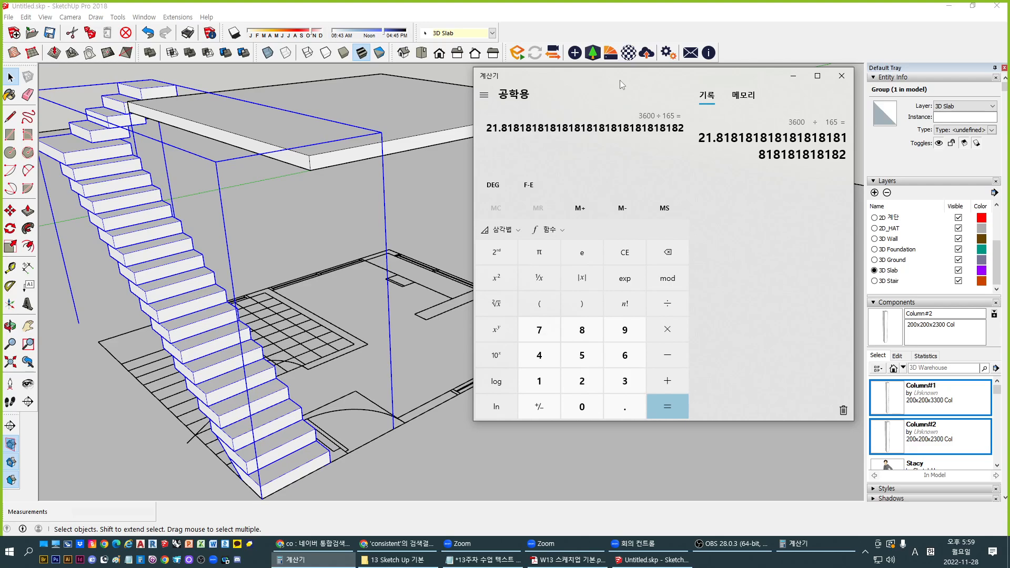
pyautogui.moveTo(195, 335)
pyautogui.mouseDown(button='middle')
pyautogui.moveTo(246, 367)
pyautogui.moveTo(393, 296)
pyautogui.mouseUp(button='middle')
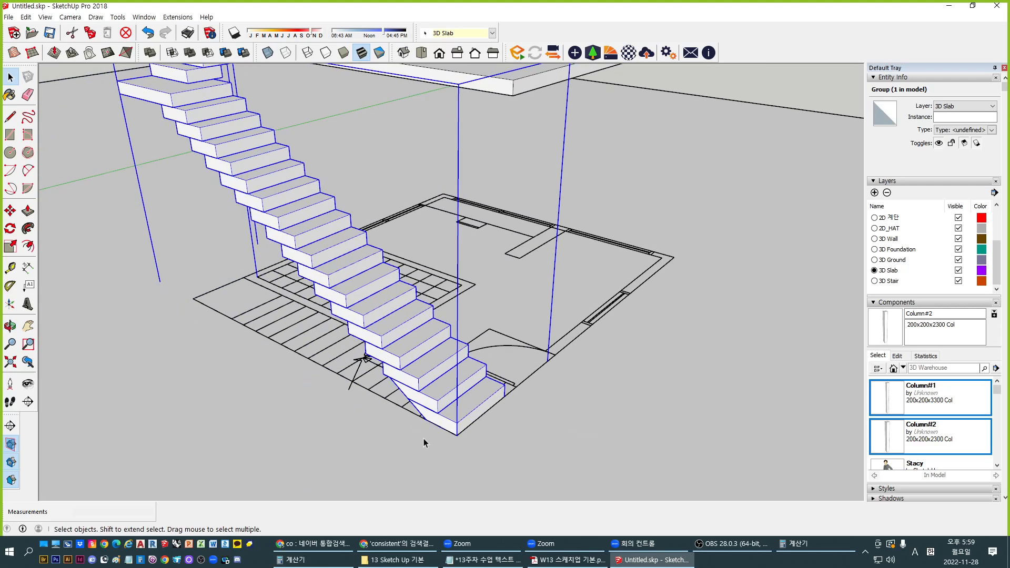
# Orbit and zoom around the stair run and upper slab, then bring Calculator back over the model
pyautogui.moveTo(424, 437); pyautogui.dragTo(517, 487, button='middle')
pyautogui.keyDown('shift'); pyautogui.moveTo(336, 251); pyautogui.dragTo(380, 282, button='middle'); pyautogui.keyUp('shift')
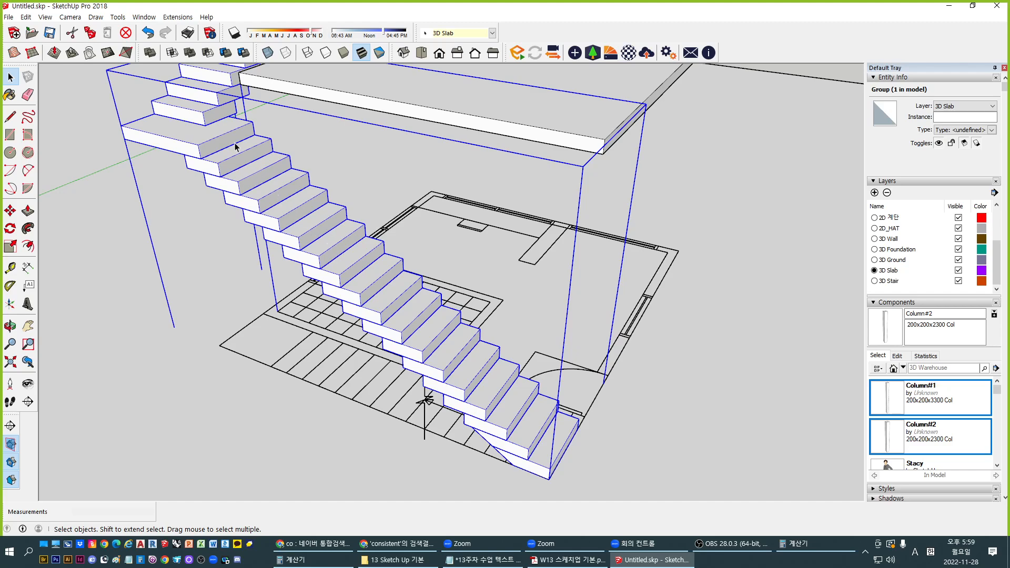
pyautogui.moveTo(199, 137); pyautogui.dragTo(276, 349, button='middle')
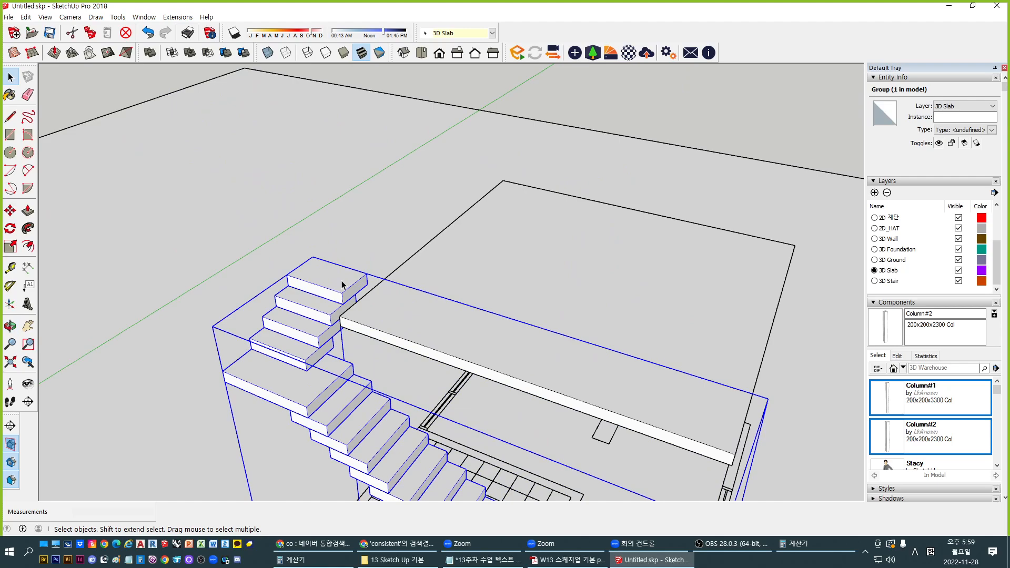
pyautogui.moveTo(342, 285); pyautogui.dragTo(368, 131, button='middle')
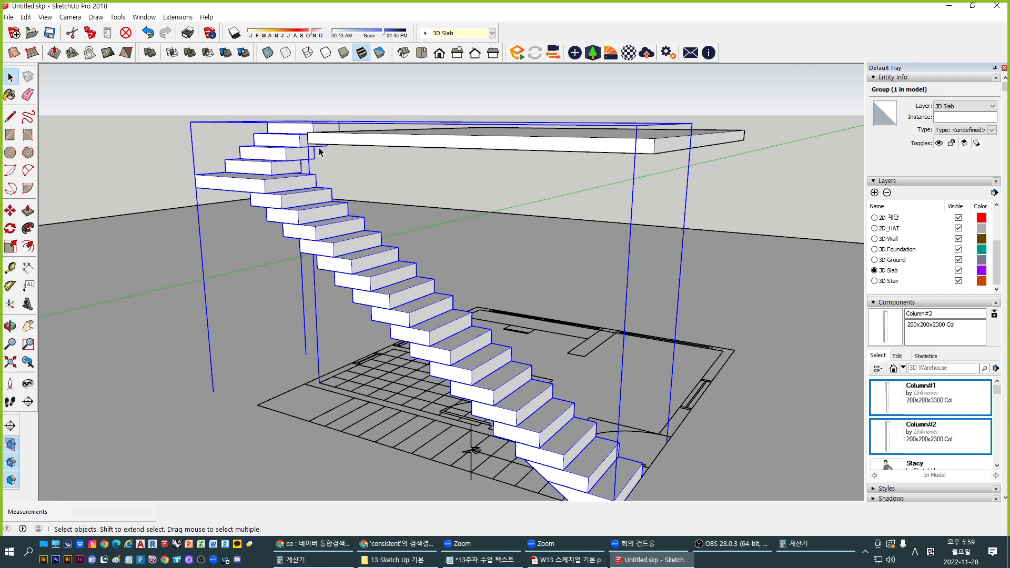
pyautogui.scroll(1, 321, 150)
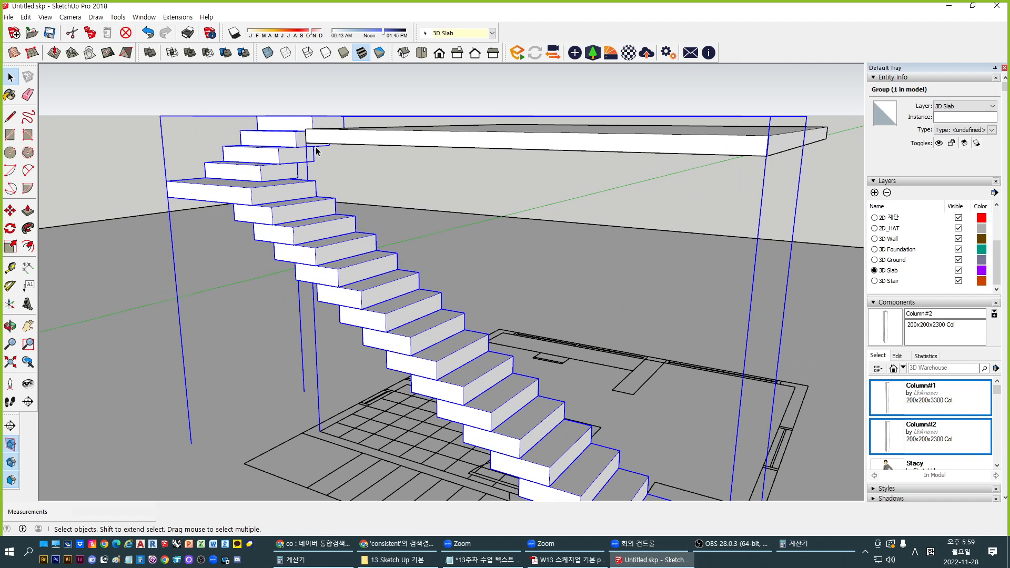
pyautogui.scroll(-1, 316, 151)
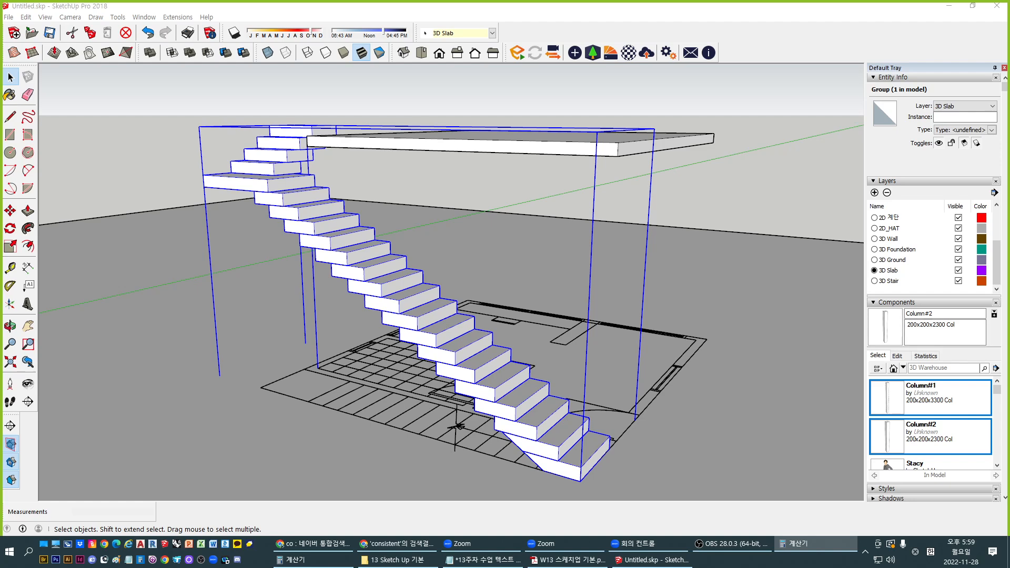
pyautogui.moveTo(1009, 126); pyautogui.dragTo(568, 104)
# Work out 3600 ÷ 22 ≈ 163.64 and 3600 ÷ 170 ≈ 21.18
pyautogui.click(655, 280)
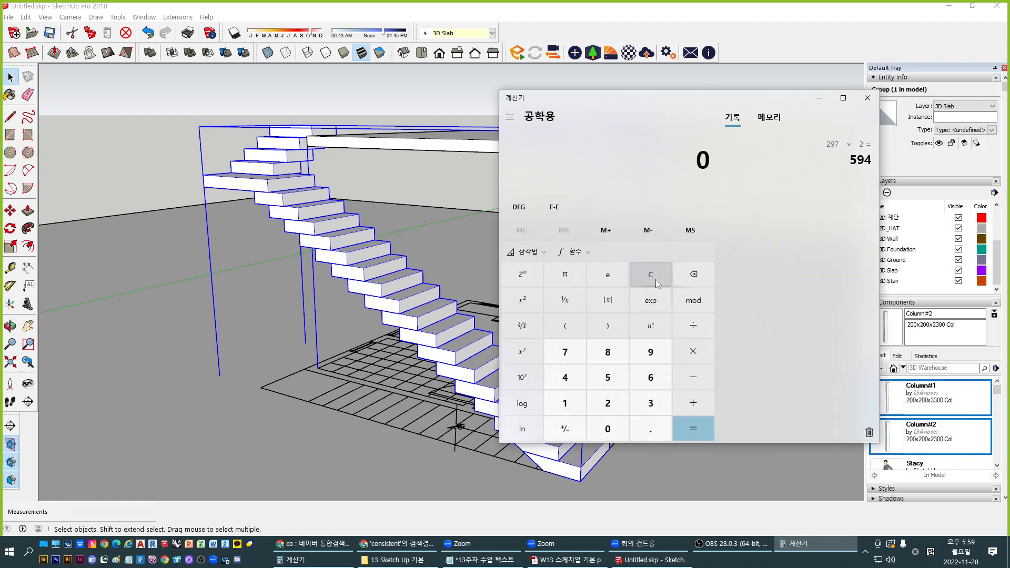
pyautogui.write('3600')
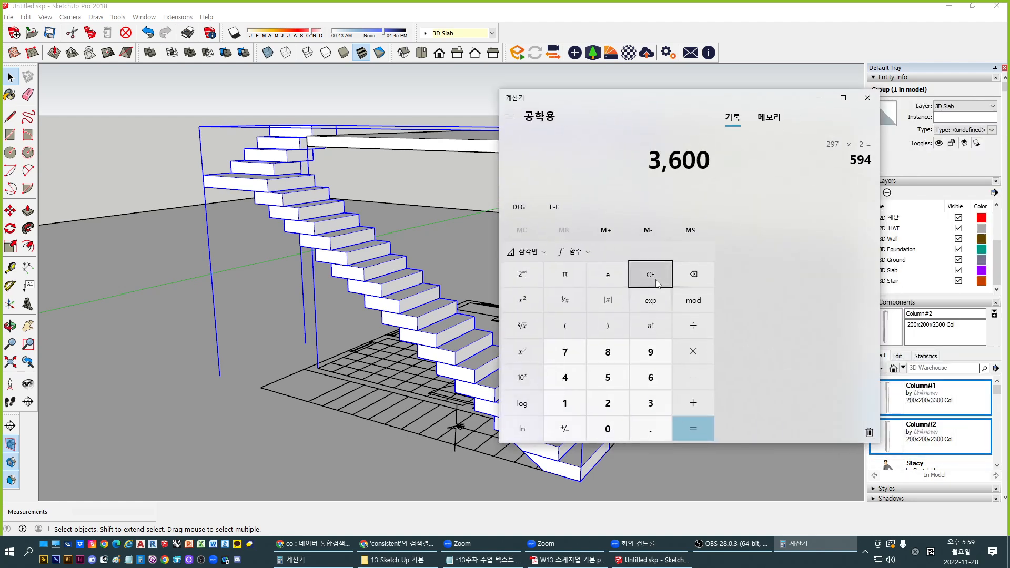
pyautogui.write('/22')
pyautogui.press('Return')
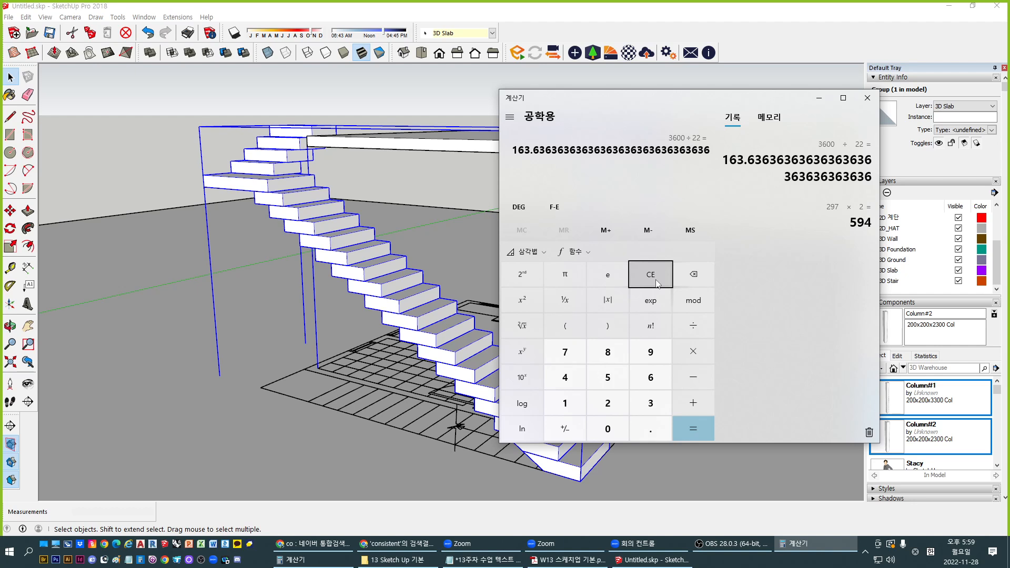
pyautogui.click(651, 274)
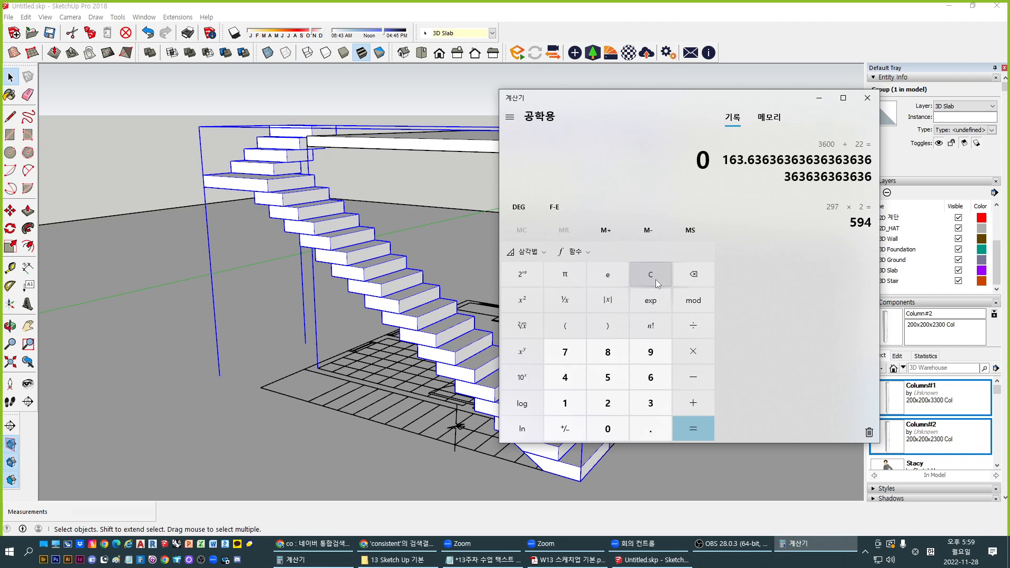
pyautogui.write('3600/')
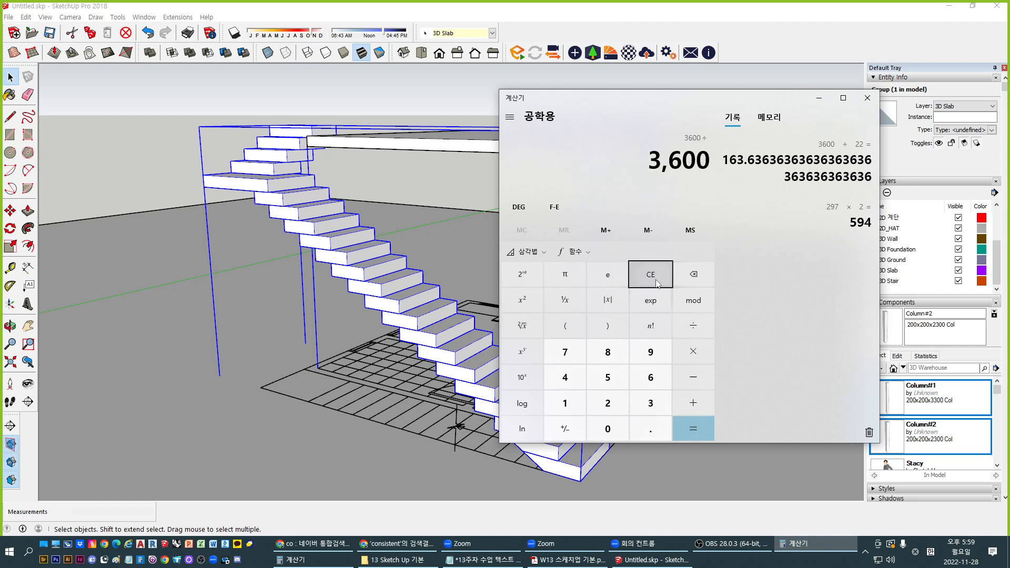
pyautogui.write('170')
pyautogui.press('Return')
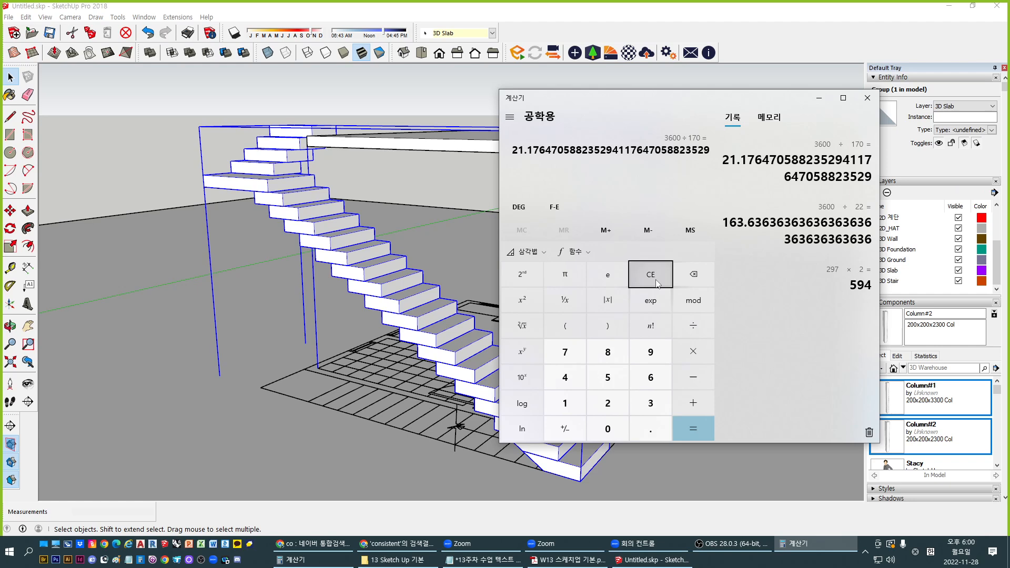
# Recheck 3600 ÷ 170, then compute 3600 ÷ 21 ≈ 171.43
pyautogui.click(656, 281)
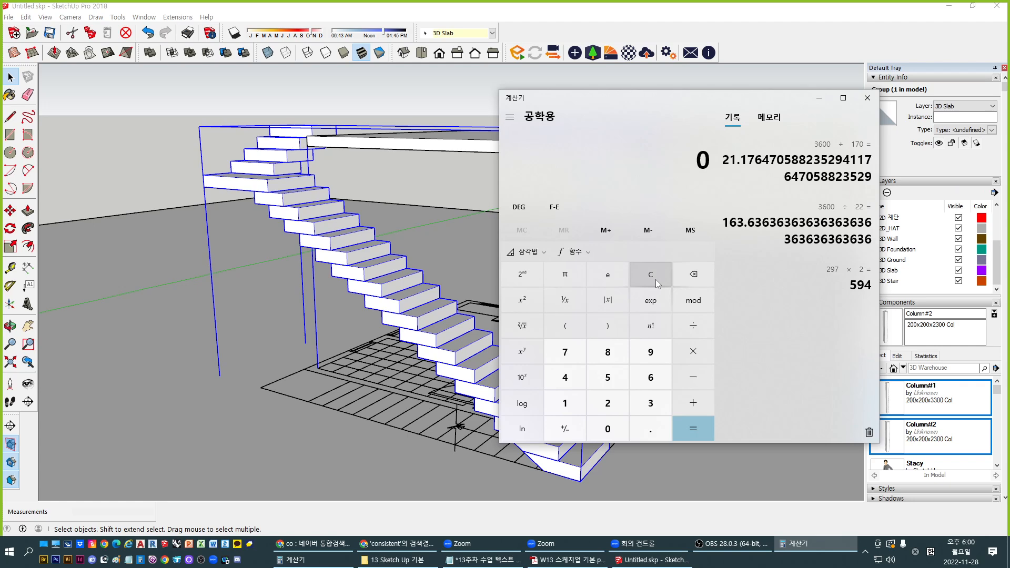
pyautogui.write('3600/170')
pyautogui.press('Return')
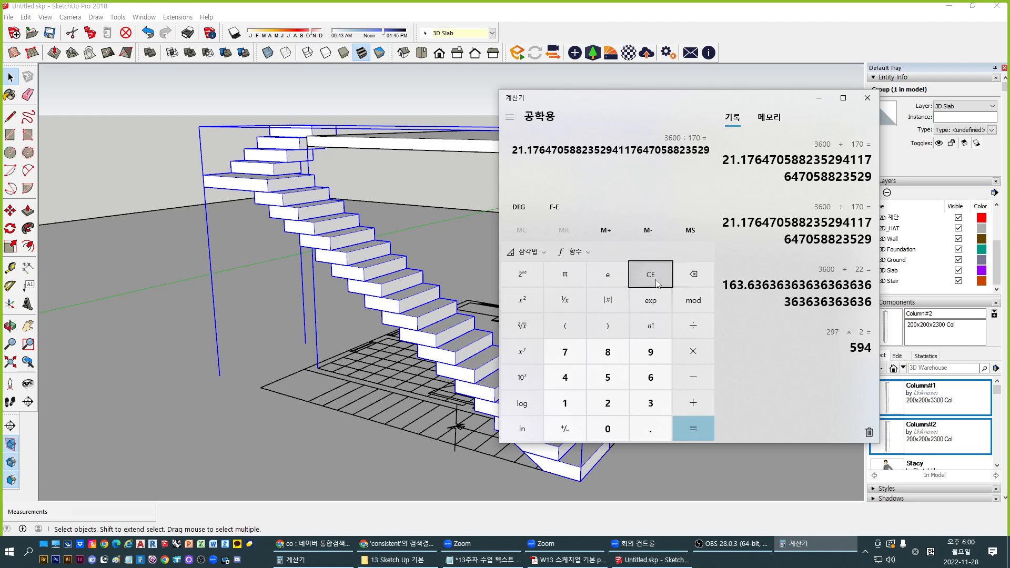
pyautogui.click(655, 281)
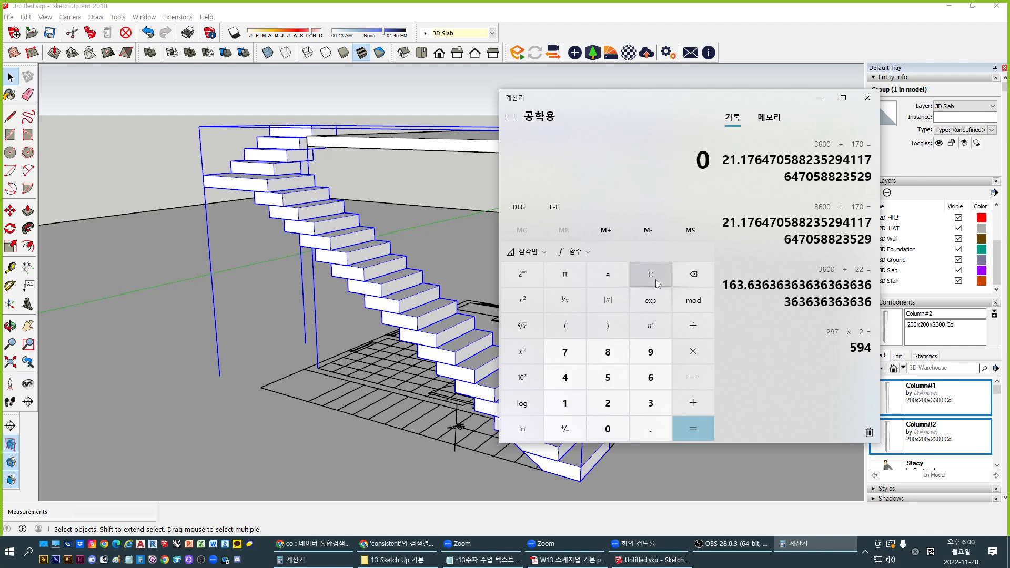
pyautogui.write('3600/21')
pyautogui.press('Return')
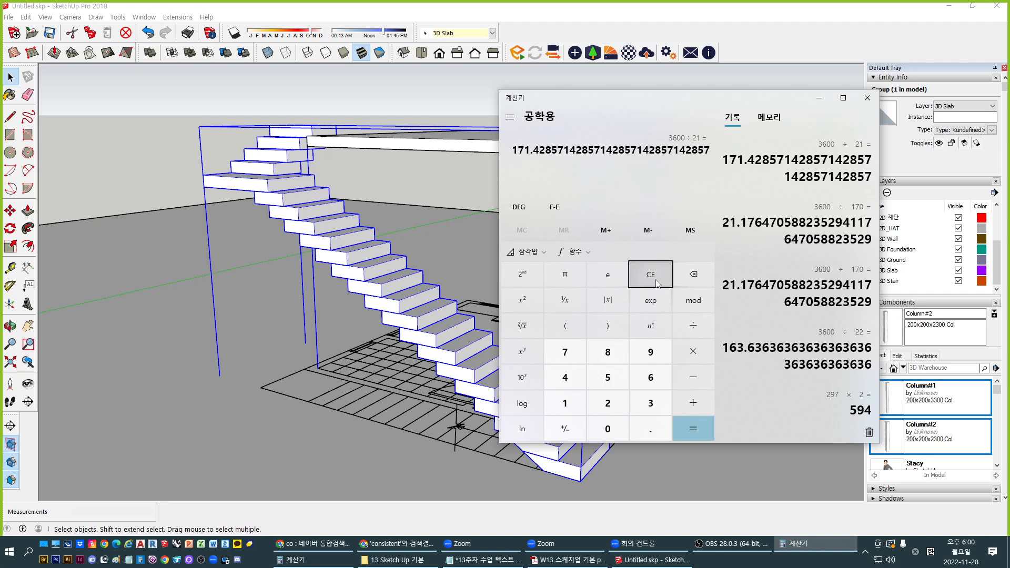
# Recompute 3600 ÷ 22 ≈ 163.64 and return to the SketchUp model
pyautogui.click(653, 274)
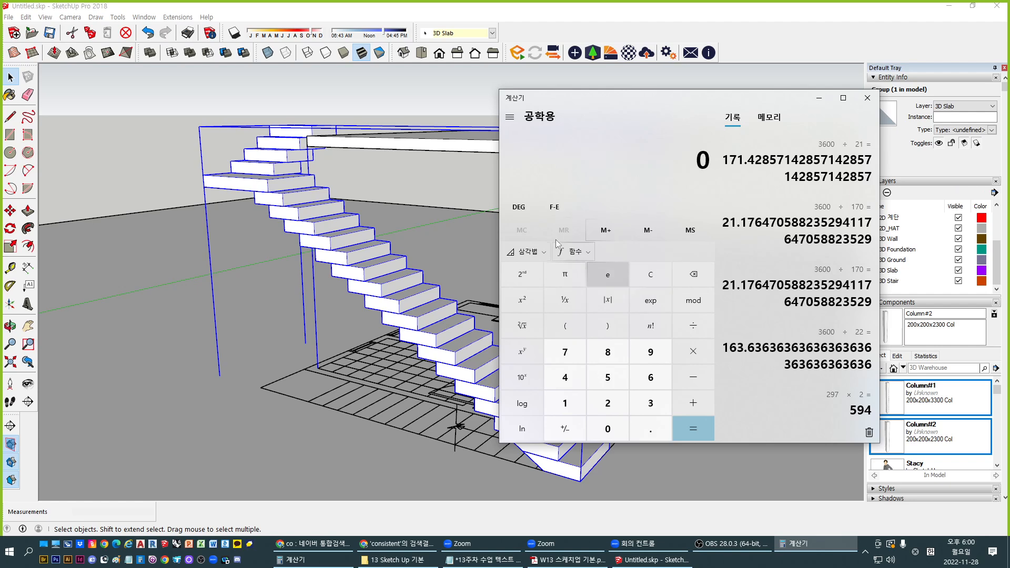
pyautogui.click(657, 279)
pyautogui.write('36')
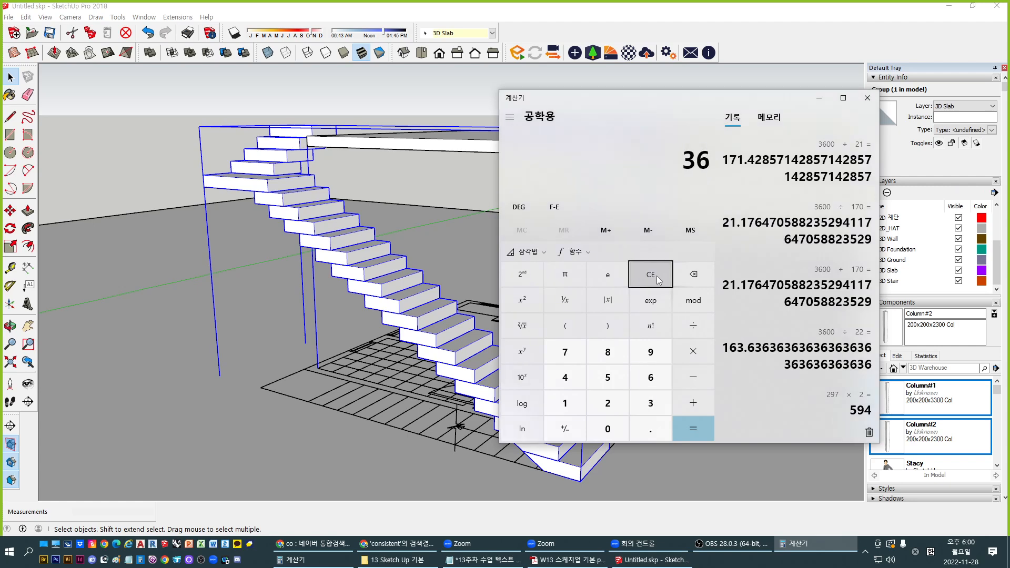
pyautogui.write('00/22')
pyautogui.press('Return')
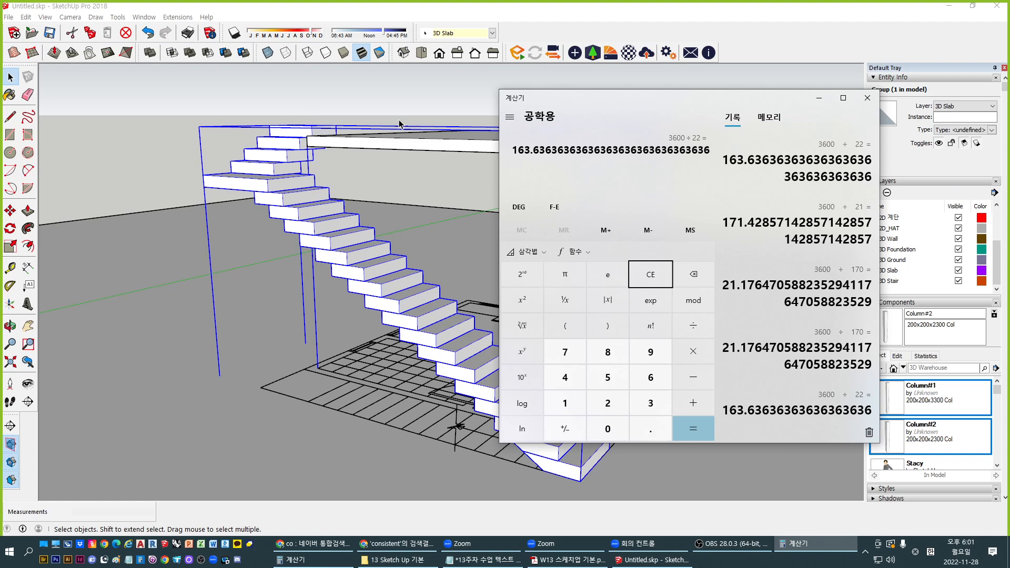
pyautogui.click(279, 244)
pyautogui.scroll(-4, 370, 215)
# Inspect the stair run from above, below and eye level
pyautogui.moveTo(369, 215); pyautogui.dragTo(414, 264, button='middle')
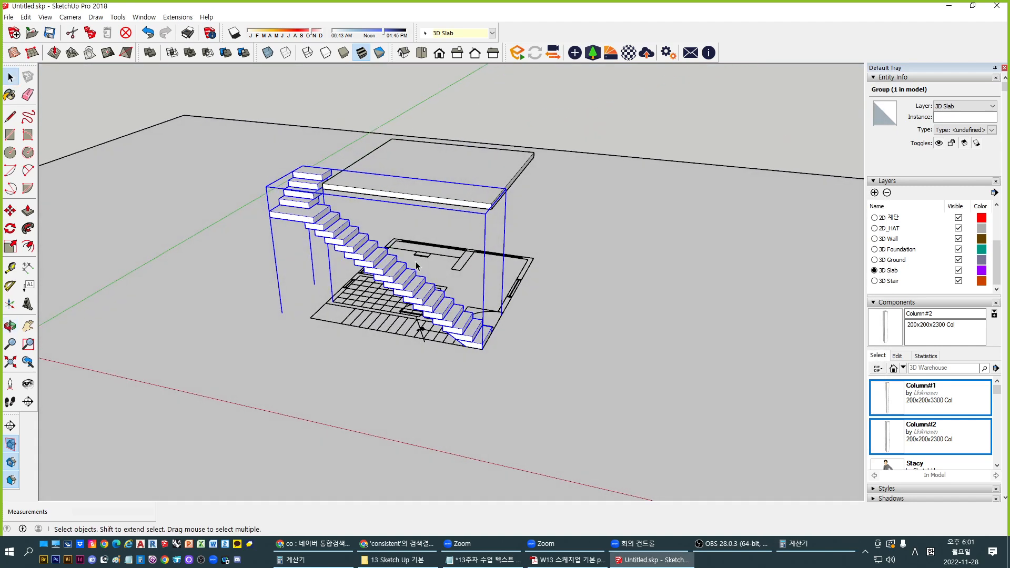
pyautogui.scroll(1, 416, 265)
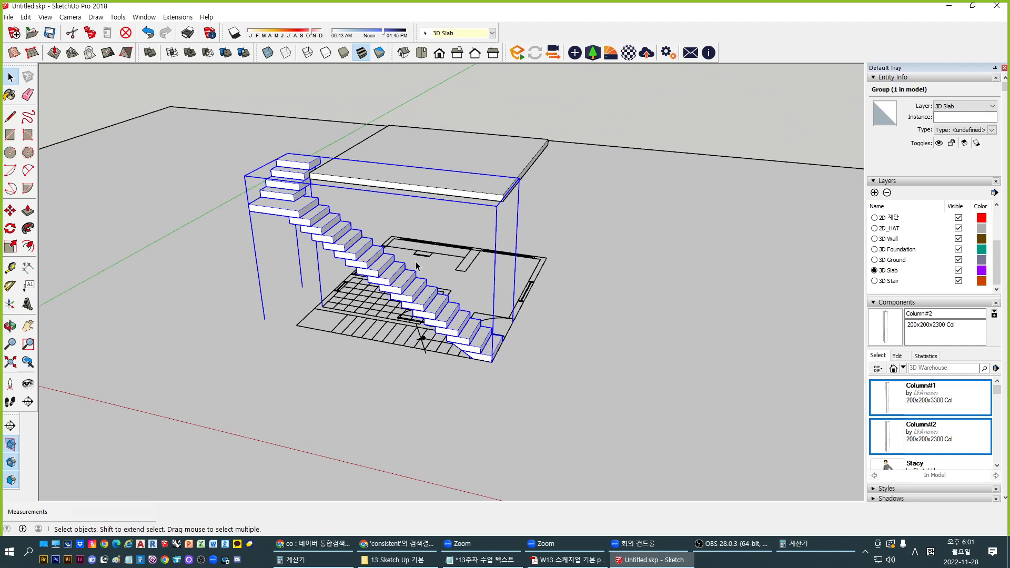
pyautogui.scroll(2, 416, 266)
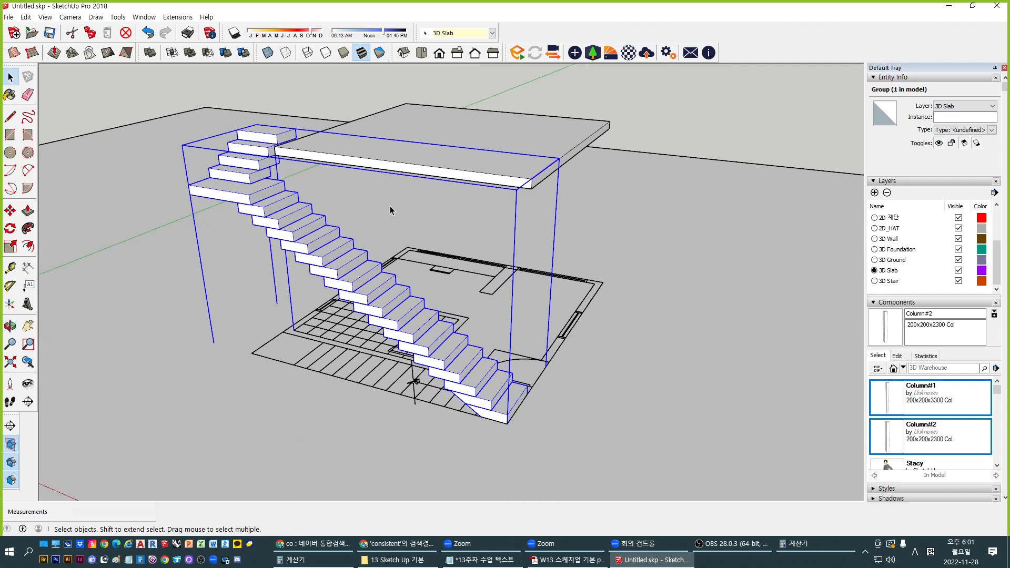
pyautogui.press('s')
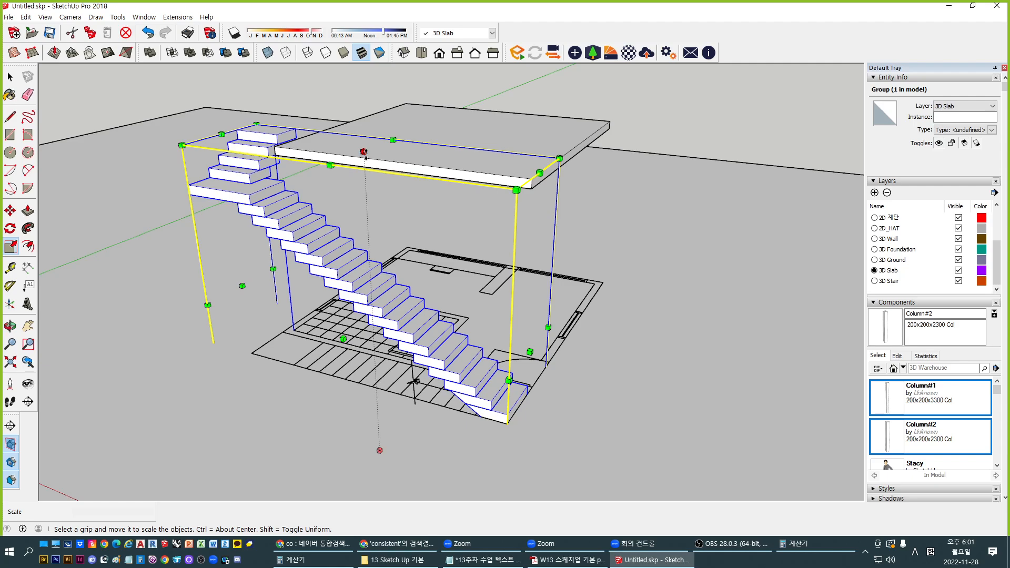
pyautogui.moveTo(363, 152); pyautogui.dragTo(412, 238, button='middle')
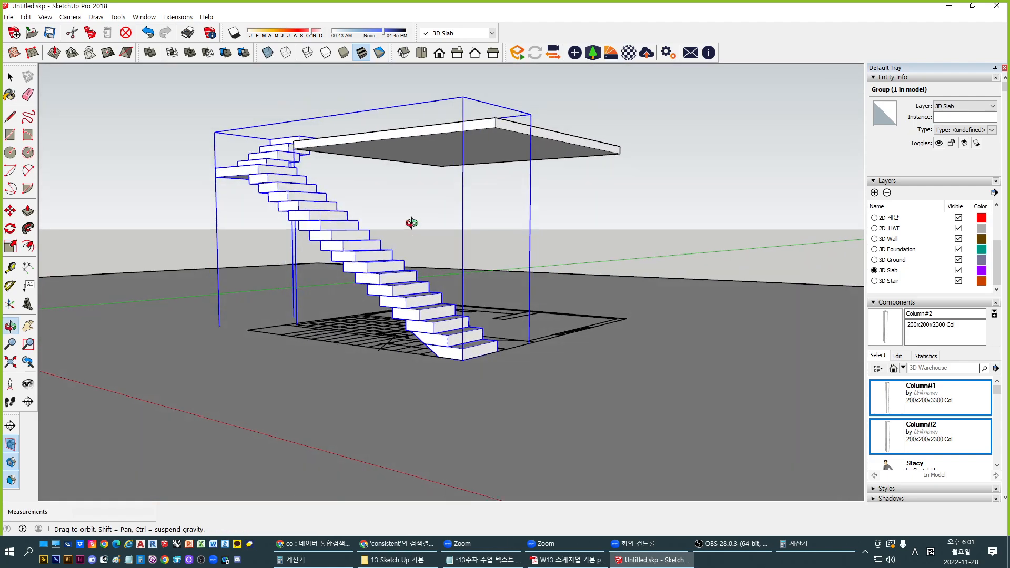
pyautogui.moveTo(412, 158); pyautogui.dragTo(438, 288, button='middle')
pyautogui.moveTo(476, 361); pyautogui.dragTo(415, 515, button='middle')
pyautogui.press('space')
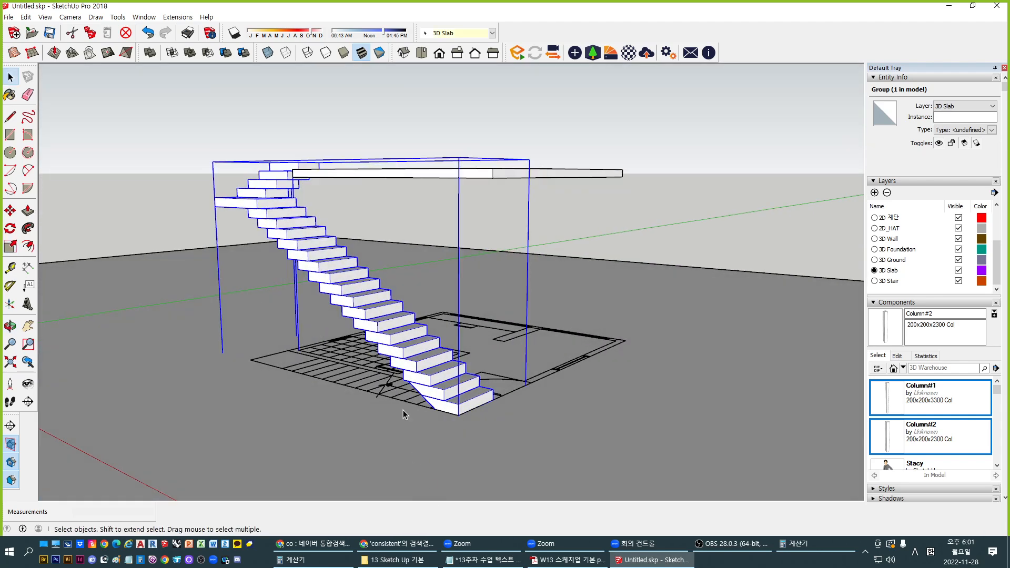
pyautogui.scroll(-3, 372, 283)
pyautogui.click(292, 303)
pyautogui.click(293, 303)
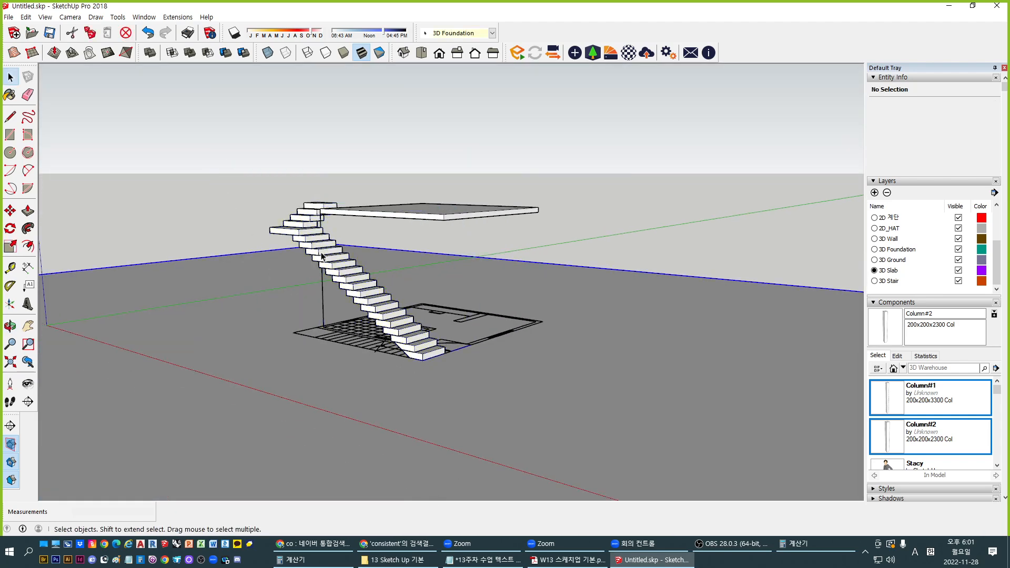
# Delete the stray foundation box beneath the stairs
pyautogui.doubleClick(321, 254)
pyautogui.click(423, 192)
pyautogui.scroll(-2, 412, 211)
pyautogui.click(341, 228)
pyautogui.scroll(-3, 392, 310)
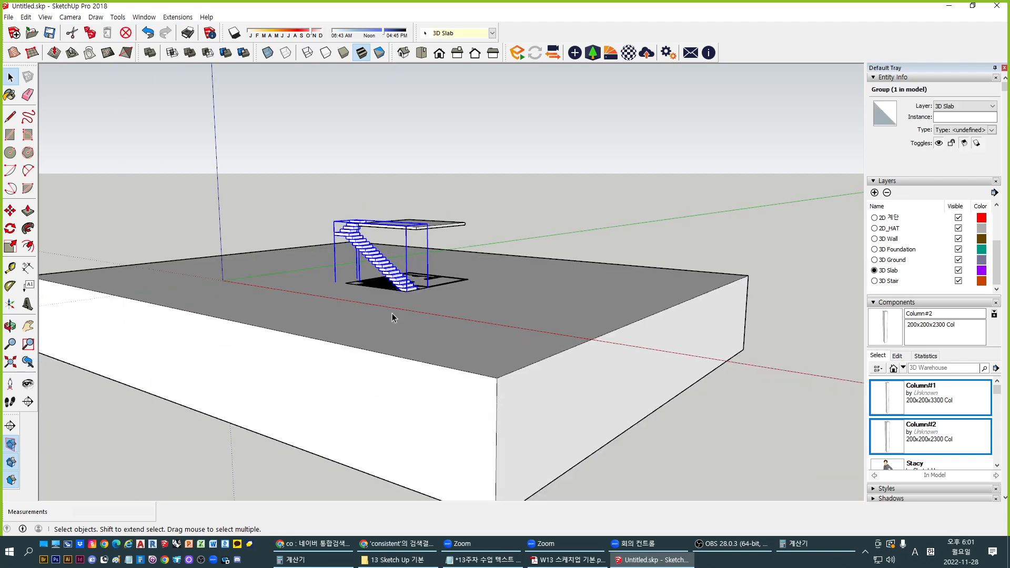
pyautogui.moveTo(392, 311); pyautogui.dragTo(476, 384, button='middle')
pyautogui.click(493, 374)
pyautogui.press('Delete')
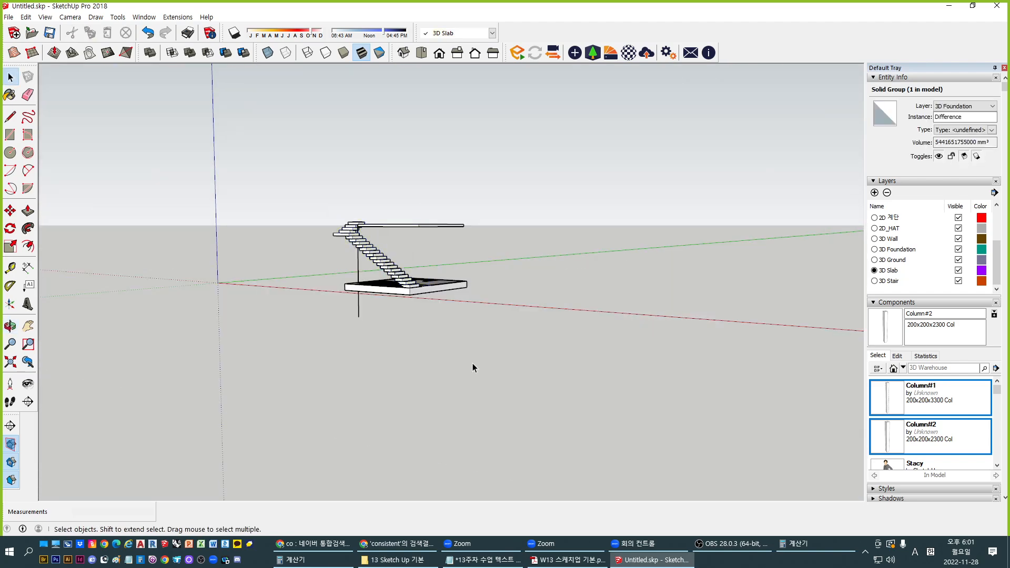
pyautogui.scroll(3, 374, 257)
# Inside the stair group, delete the stray vertical edge
pyautogui.click(388, 251)
pyautogui.moveTo(338, 345); pyautogui.dragTo(360, 351, button='middle')
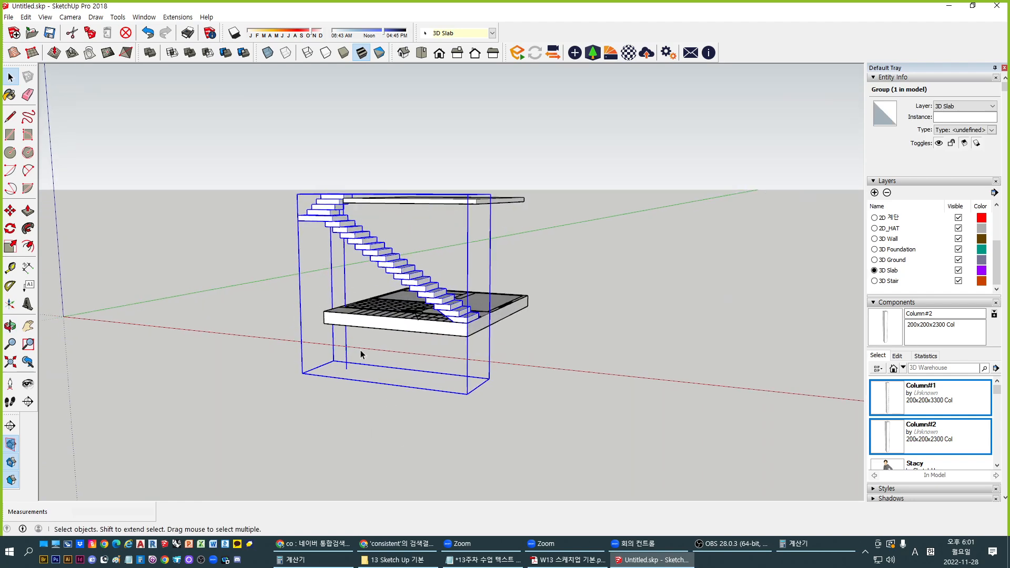
pyautogui.doubleClick(353, 241)
pyautogui.click(344, 278)
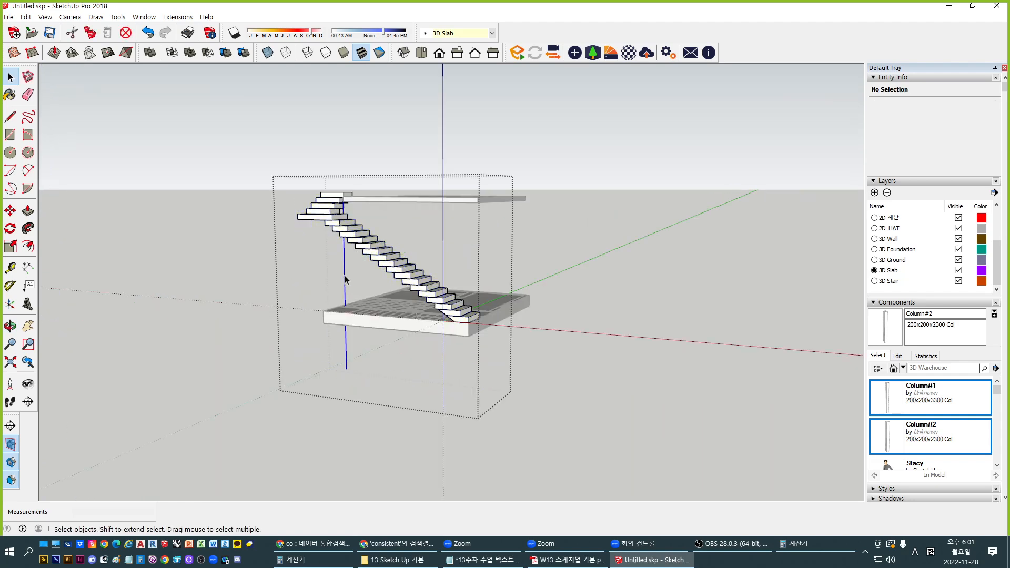
pyautogui.press('Delete')
pyautogui.moveTo(345, 280); pyautogui.dragTo(421, 393, button='middle')
pyautogui.click(601, 325)
pyautogui.scroll(3, 383, 283)
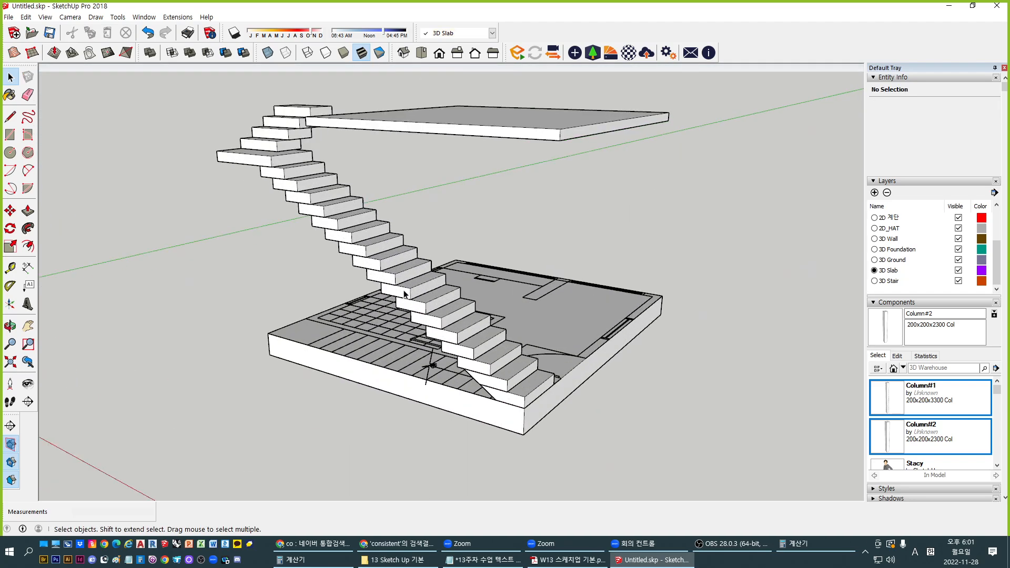
# Select the whole stair group and activate Scale
pyautogui.click(408, 292)
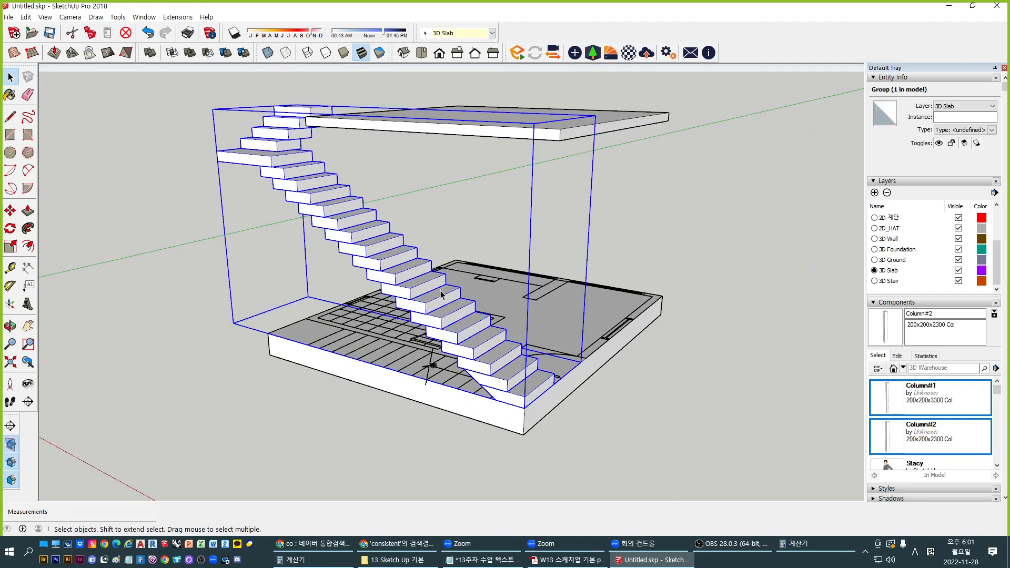
pyautogui.press('s')
pyautogui.scroll(3, 423, 240)
# Scale the stair run vertically to about 0.96 so its top meets the upper slab's edge
pyautogui.scroll(-2, 345, 263)
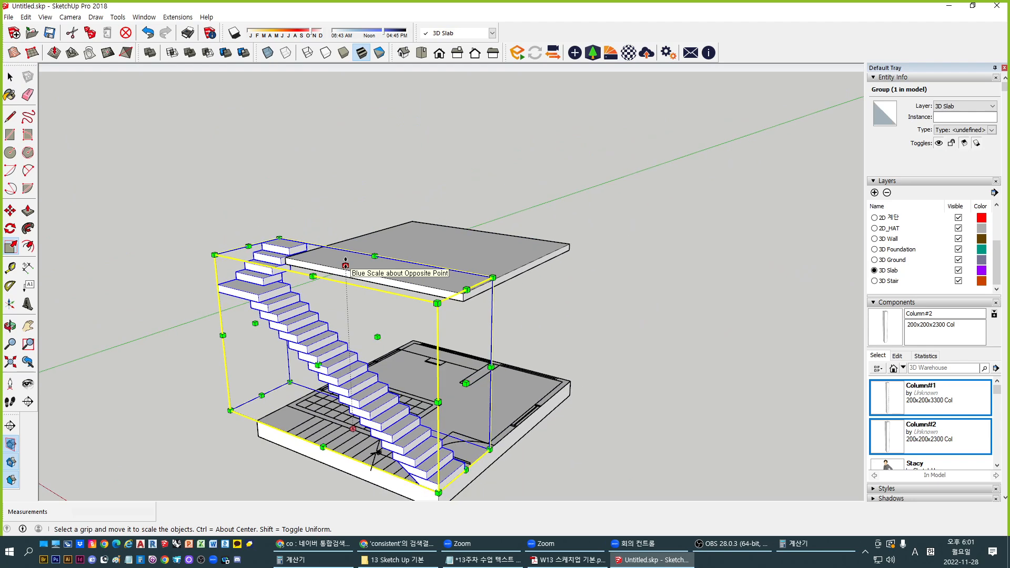
pyautogui.moveTo(345, 266); pyautogui.dragTo(463, 293)
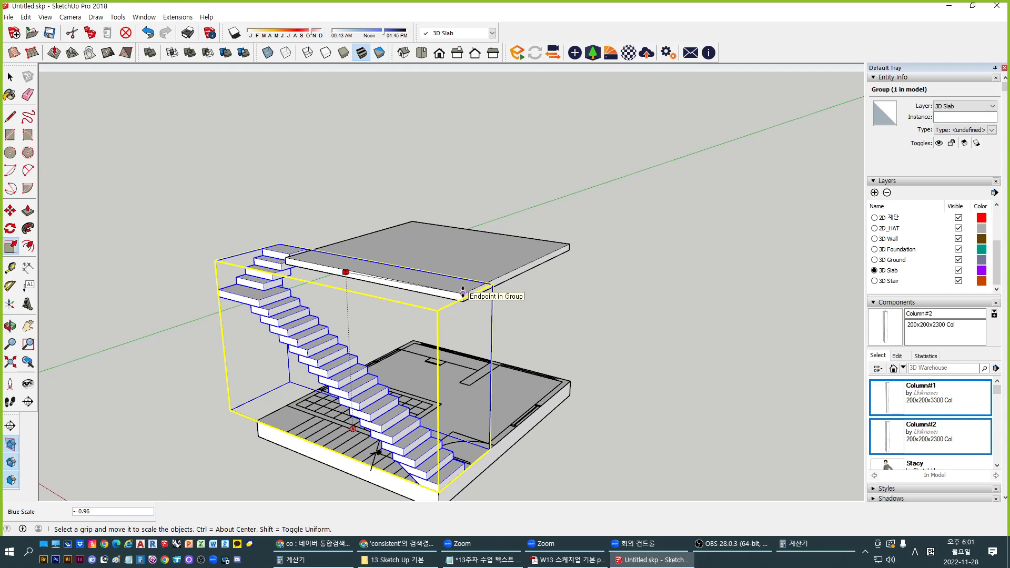
pyautogui.moveTo(463, 293); pyautogui.dragTo(476, 239, button='middle')
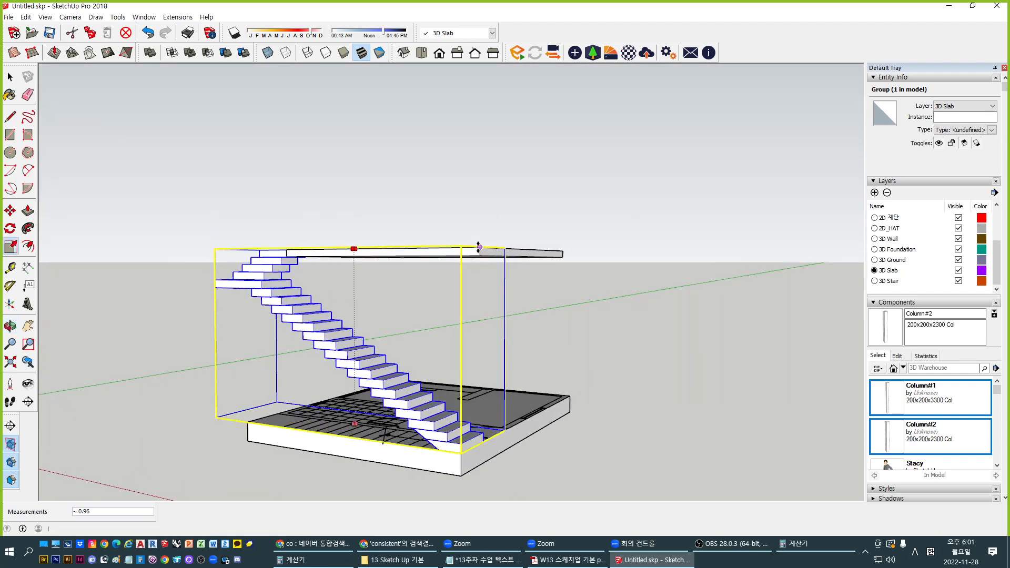
pyautogui.click(479, 247)
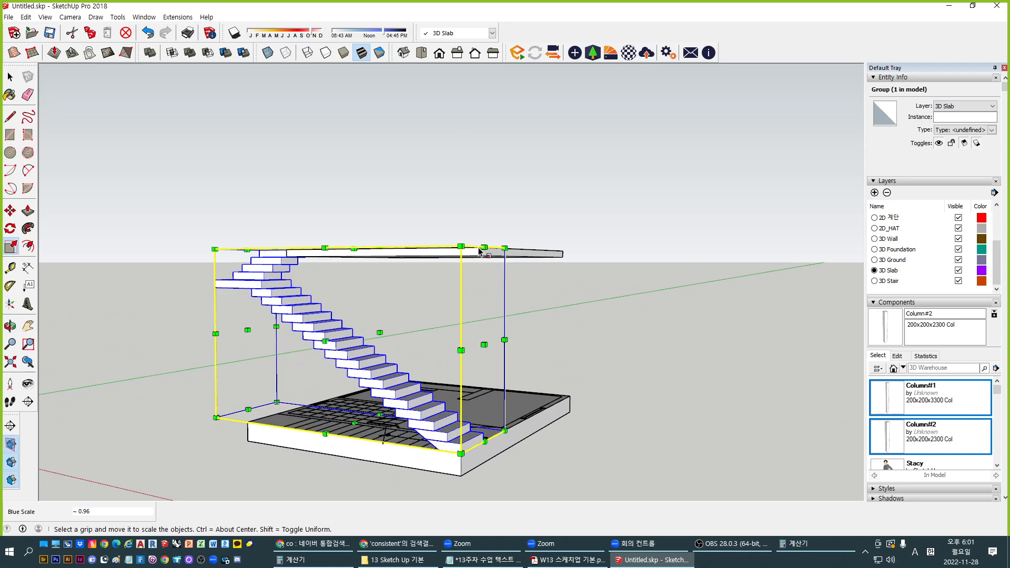
pyautogui.moveTo(282, 337); pyautogui.dragTo(313, 333, button='middle')
pyautogui.press('space')
pyautogui.scroll(6, 312, 335)
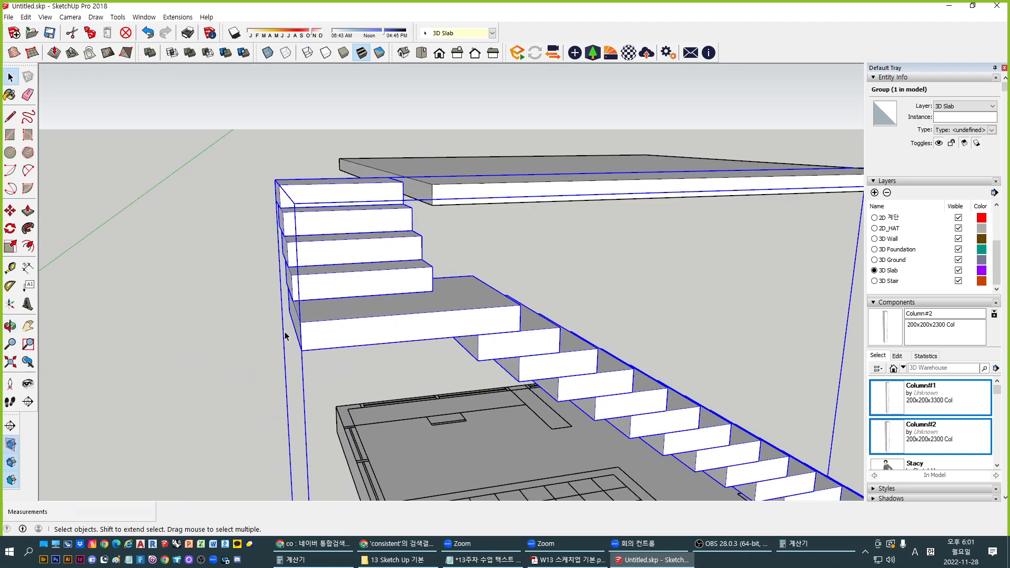
# Check the step height with the Tape Measure
pyautogui.press('t')
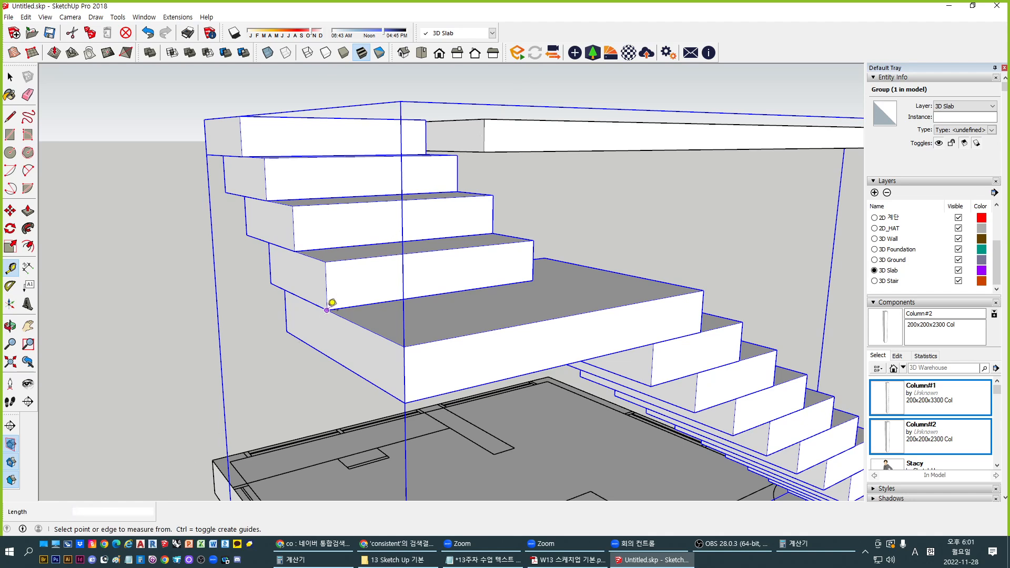
pyautogui.click(327, 310)
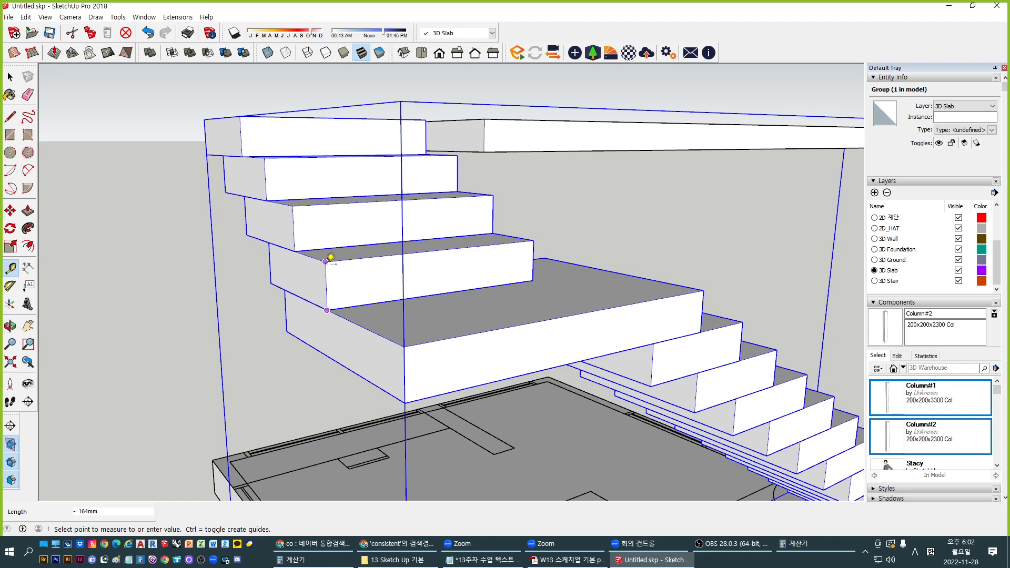
pyautogui.press('space')
pyautogui.scroll(-2, 315, 225)
pyautogui.moveTo(574, 295); pyautogui.dragTo(320, 279, button='middle')
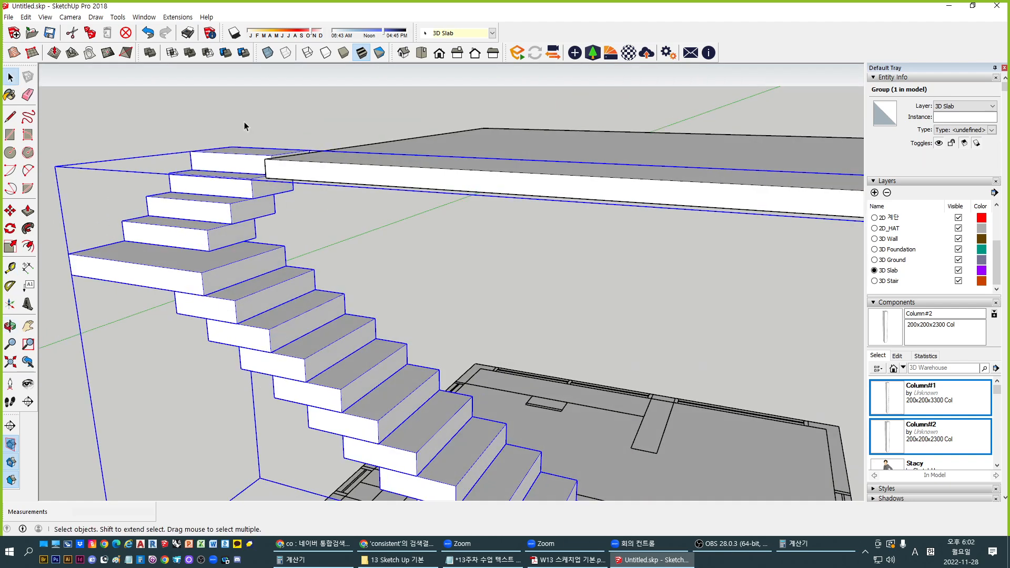
pyautogui.scroll(-1, 310, 164)
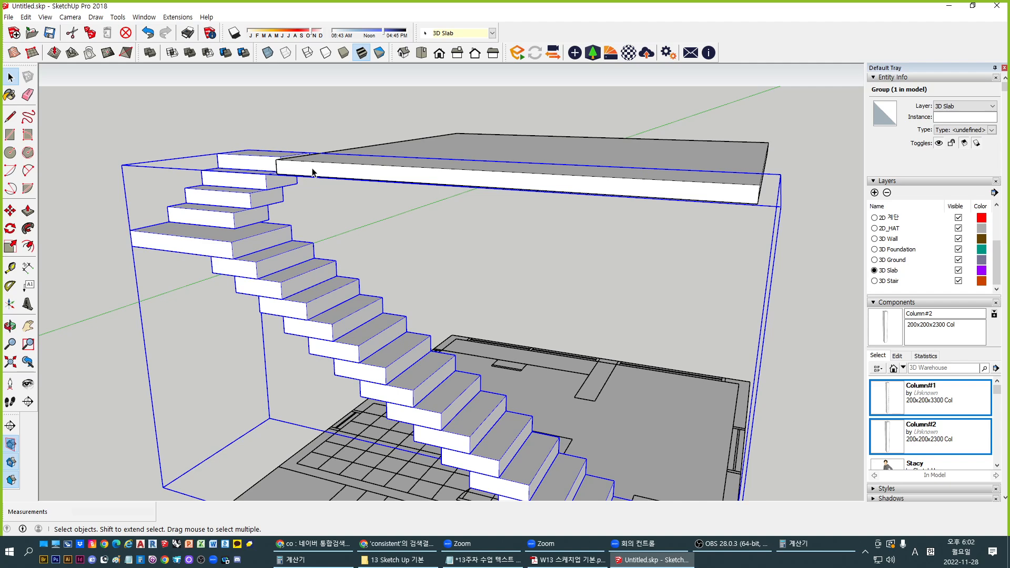
pyautogui.scroll(-1, 390, 188)
# Turn to the window wall and open the group holding the top landing
pyautogui.press('super')
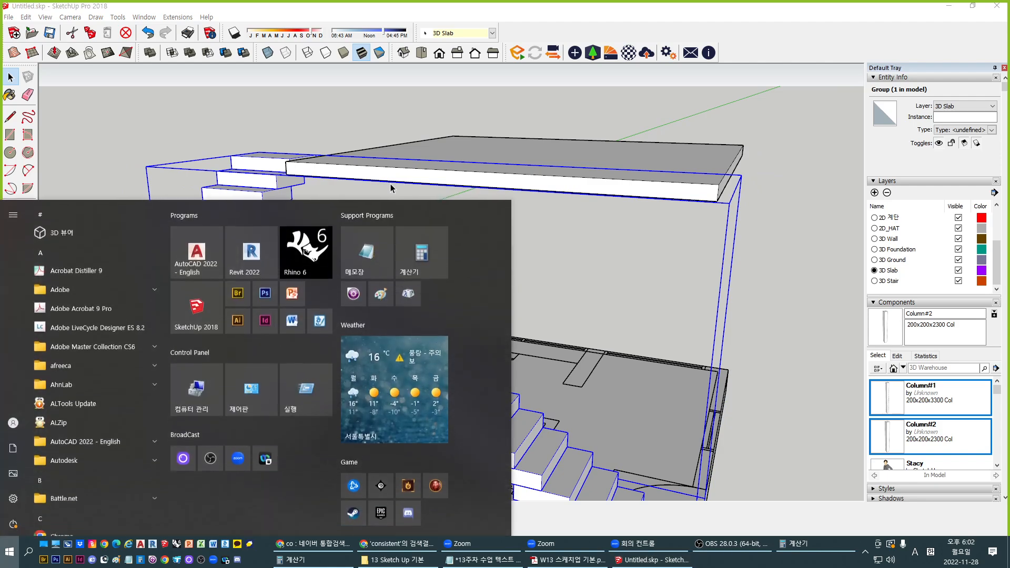
pyautogui.click(581, 295)
pyautogui.moveTo(579, 292); pyautogui.dragTo(557, 258, button='middle')
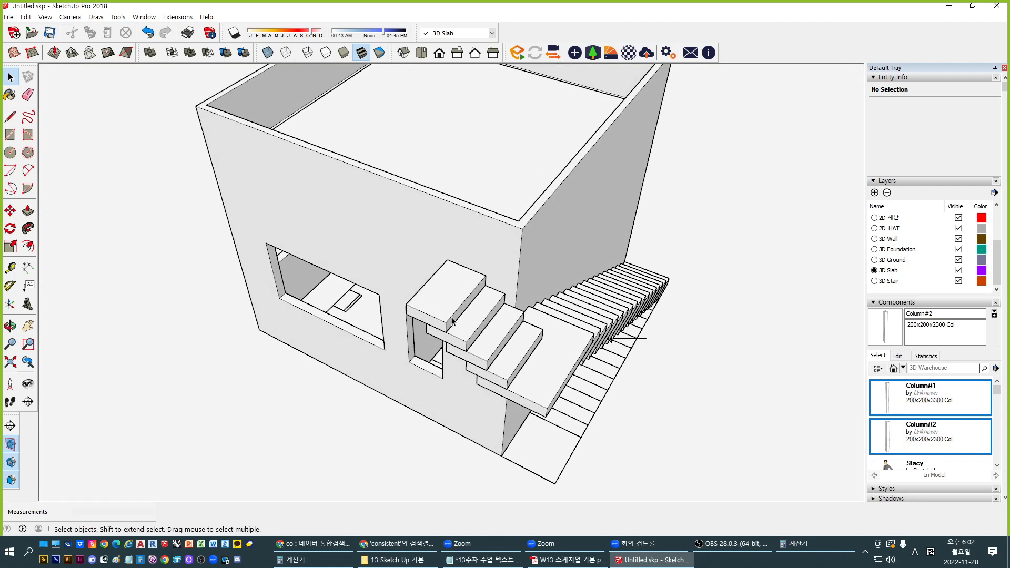
pyautogui.scroll(2, 458, 315)
pyautogui.moveTo(463, 313); pyautogui.dragTo(638, 307, button='middle')
pyautogui.scroll(3, 597, 260)
pyautogui.keyDown('shift'); pyautogui.moveTo(568, 265); pyautogui.dragTo(683, 305, button='middle'); pyautogui.keyUp('shift')
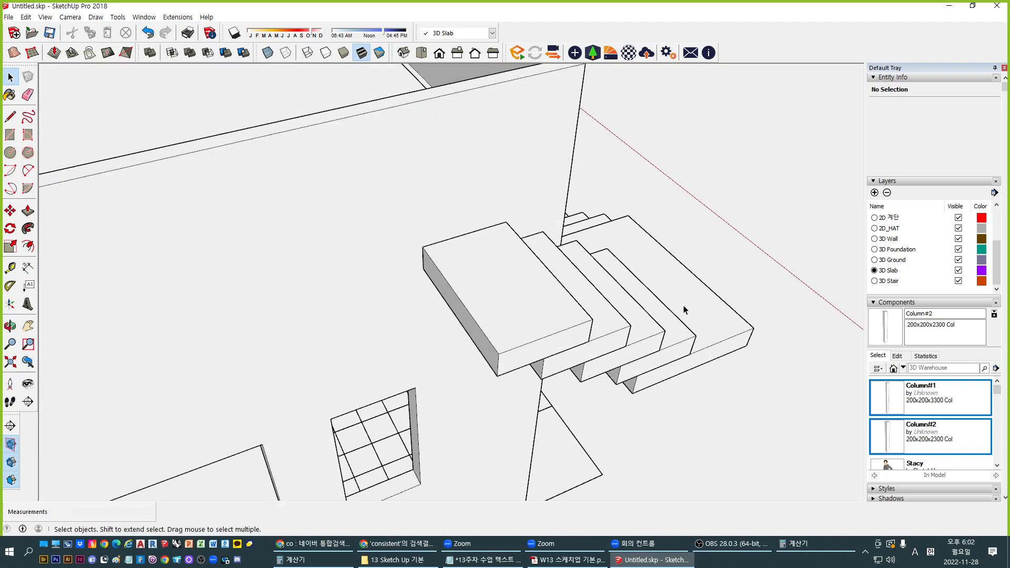
pyautogui.doubleClick(489, 284)
pyautogui.moveTo(464, 290); pyautogui.dragTo(487, 303, button='middle')
# Push the top landing's side face out 340 mm toward the wall
pyautogui.press('p')
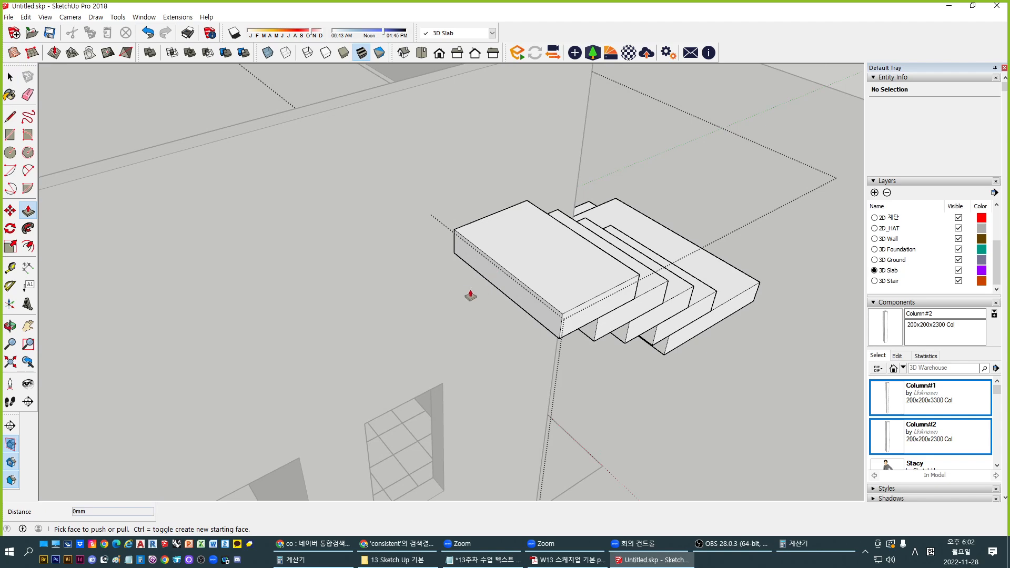
pyautogui.press('space')
pyautogui.doubleClick(504, 283)
pyautogui.press('p')
pyautogui.moveTo(504, 286); pyautogui.dragTo(484, 298)
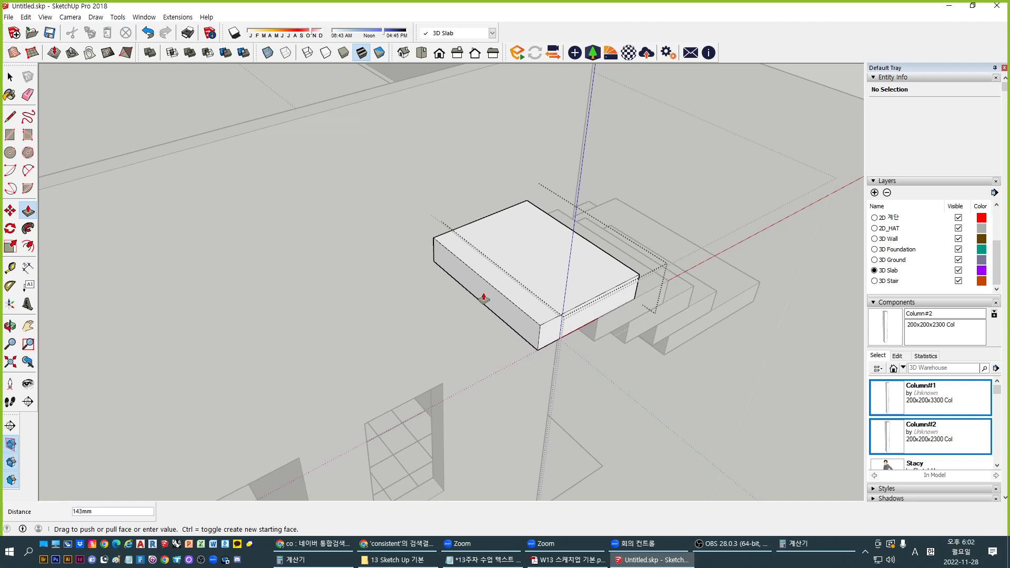
pyautogui.write('340')
pyautogui.press('Return')
pyautogui.press('space')
# Draw an edge from the landing's corner across to the wall
pyautogui.keyDown('shift'); pyautogui.moveTo(484, 295); pyautogui.dragTo(386, 363, button='middle'); pyautogui.keyUp('shift')
pyautogui.press('Escape')
pyautogui.press('Escape')
pyautogui.press('l')
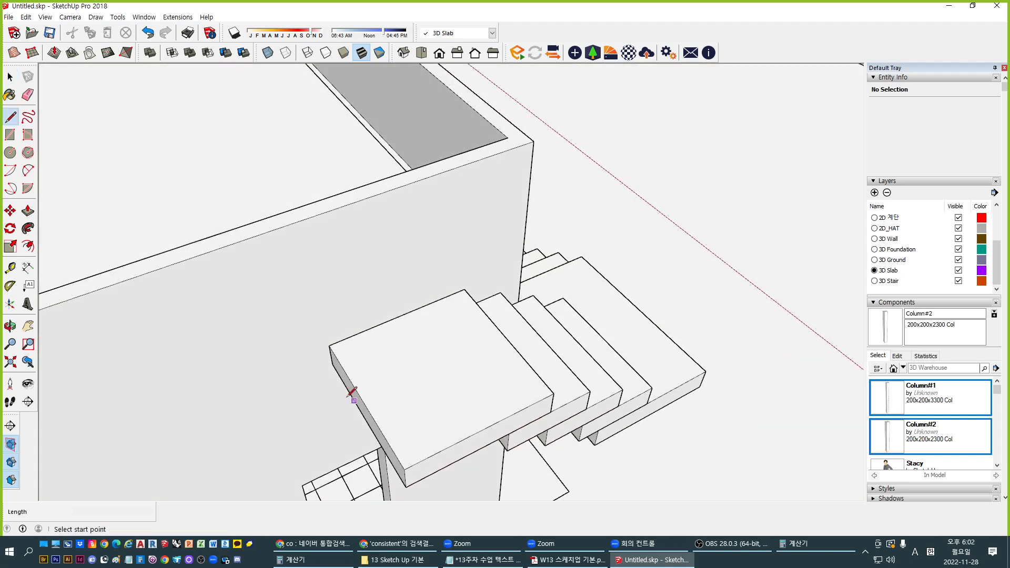
pyautogui.click(329, 345)
pyautogui.moveTo(232, 210); pyautogui.dragTo(668, 293, button='middle')
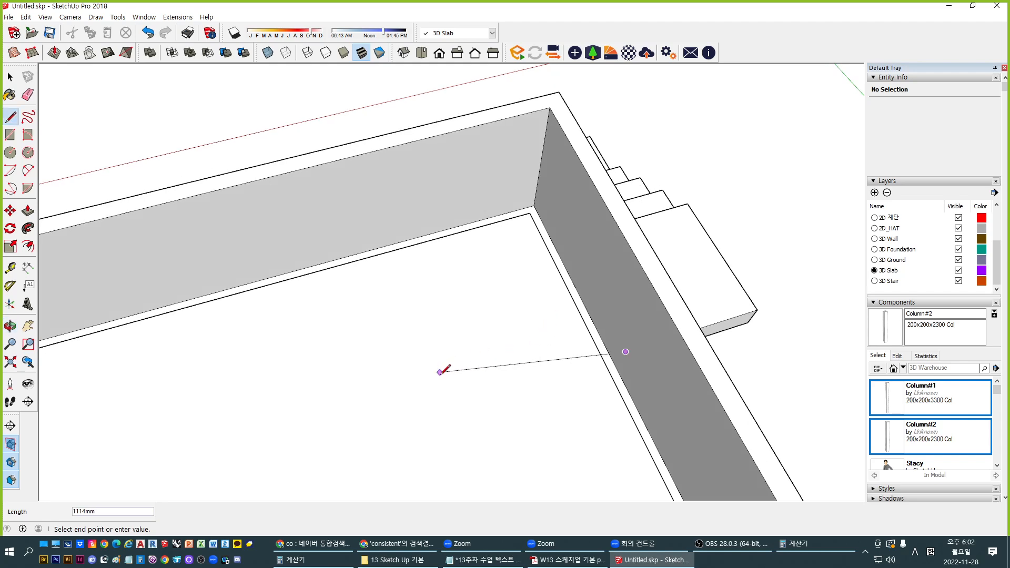
pyautogui.click(513, 380)
pyautogui.press('space')
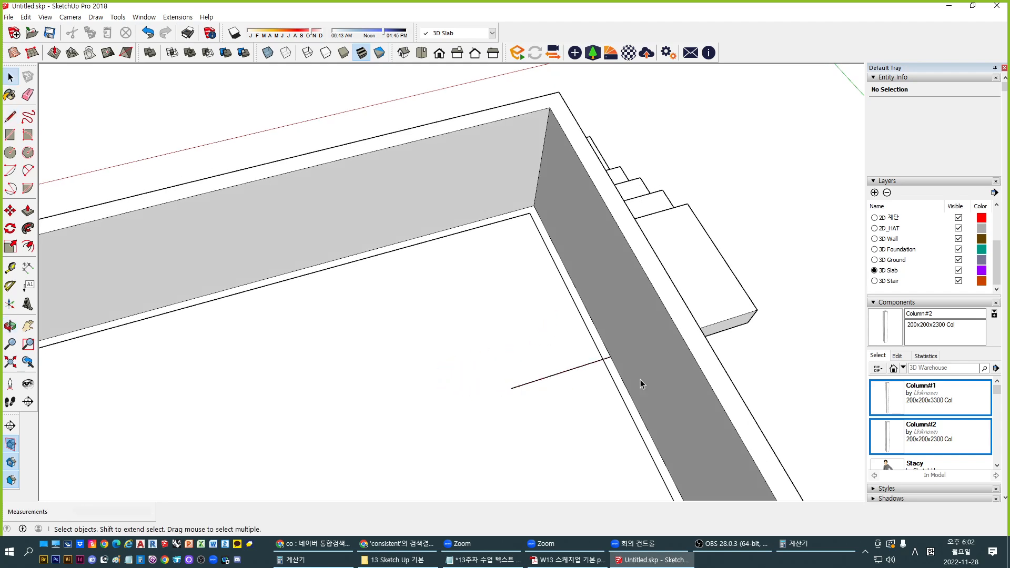
# Open the wall group beside the landing for editing
pyautogui.moveTo(639, 380); pyautogui.dragTo(406, 399, button='middle')
pyautogui.press('l')
pyautogui.press('space')
pyautogui.doubleClick(378, 353)
# Draw a vertical edge at the landing's back corner and copy it 880 mm along the landing
pyautogui.press('l')
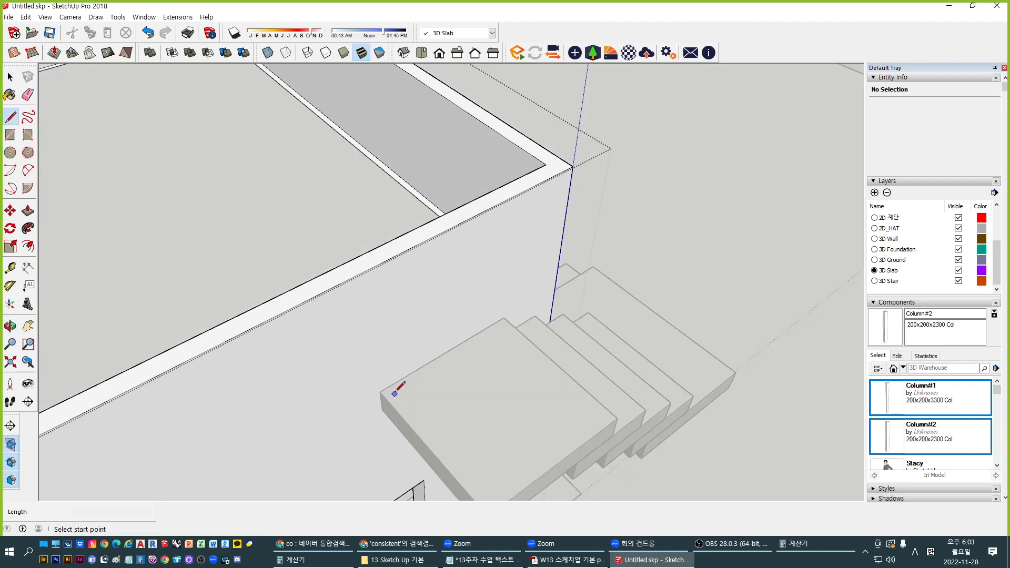
pyautogui.click(380, 392)
pyautogui.click(366, 272)
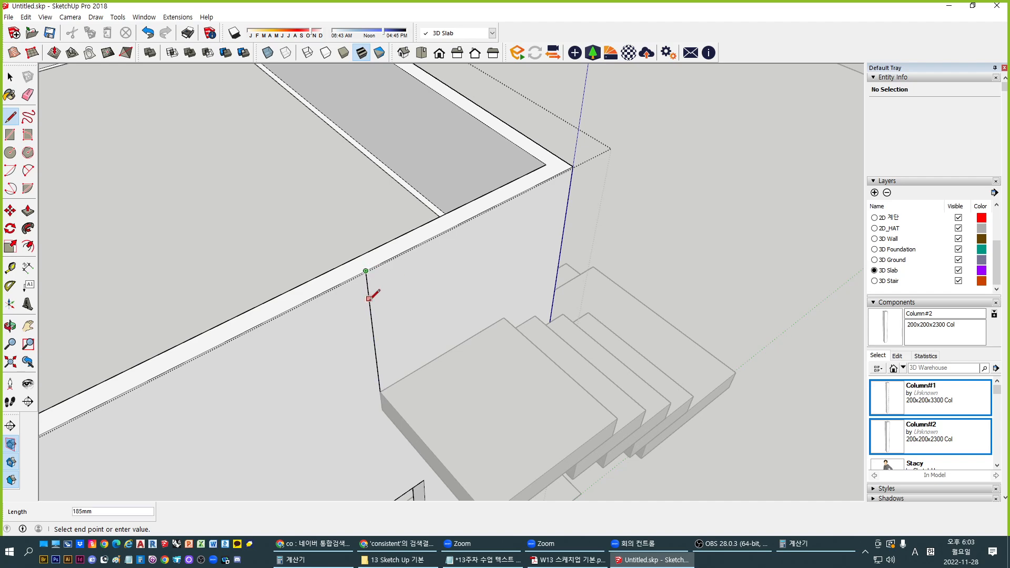
pyautogui.press('space')
pyautogui.press('m')
pyautogui.click(380, 392)
pyautogui.press('ctrl')
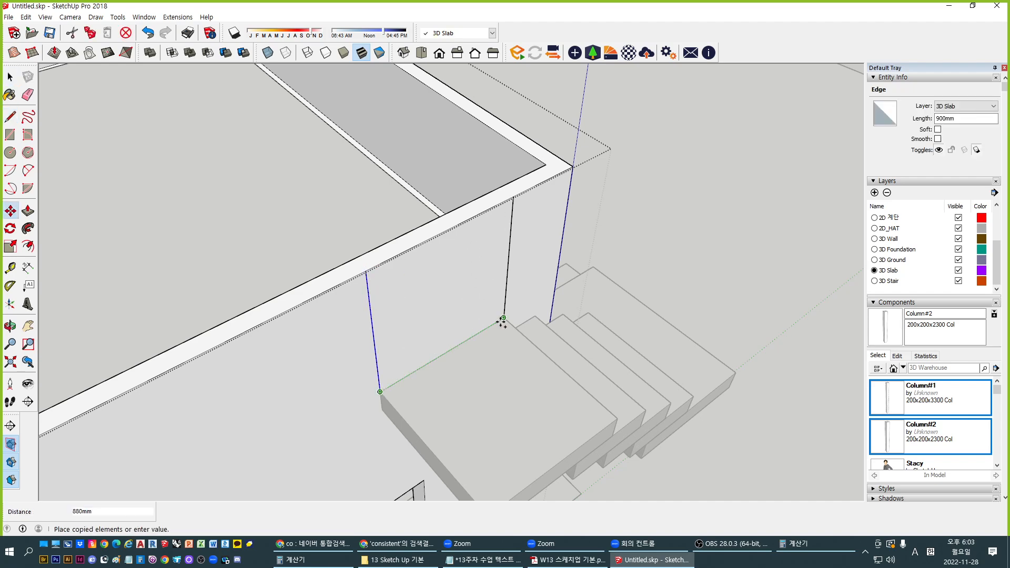
pyautogui.click(498, 323)
pyautogui.press('space')
# Draw a line between the two edges to close the wall panel above the landing
pyautogui.press('p')
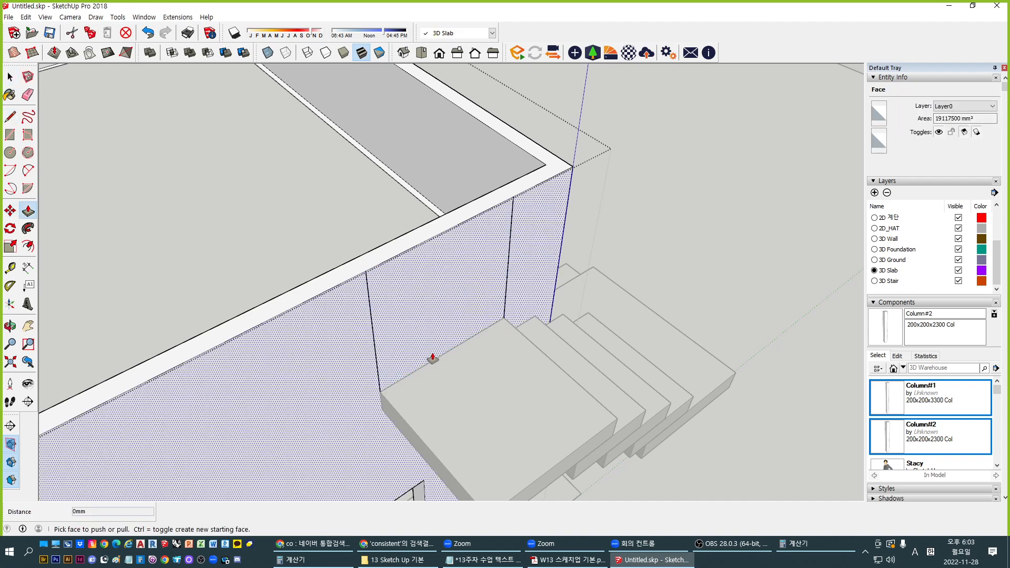
pyautogui.press('space')
pyautogui.press('l')
pyautogui.click(503, 318)
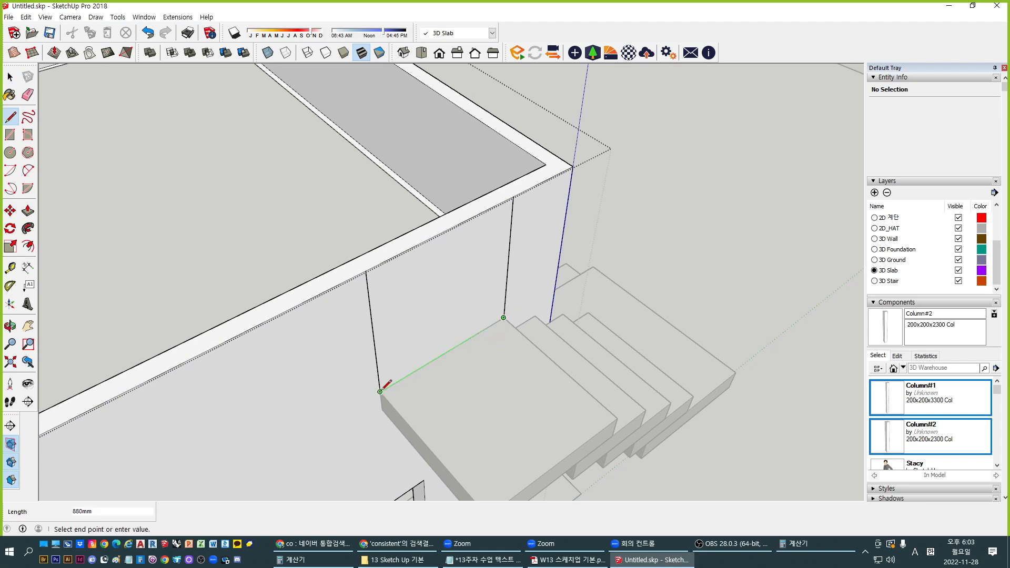
pyautogui.click(380, 392)
# Push the wall panel above the landing through the 100 mm wall, replacing a first 100 mm recess
pyautogui.press('p')
pyautogui.click(440, 282)
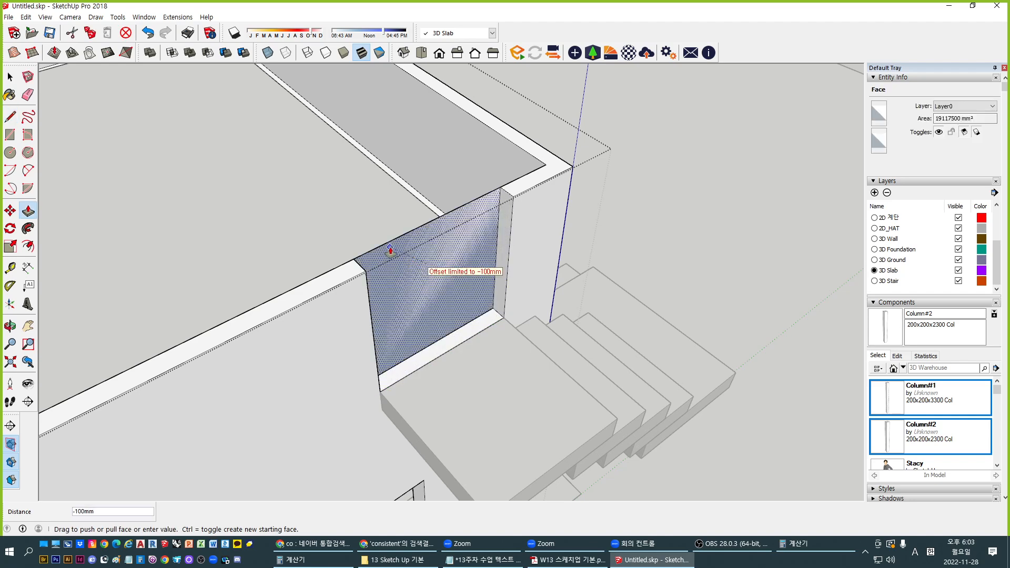
pyautogui.click(390, 252)
pyautogui.hotkey('ctrl', 'z')
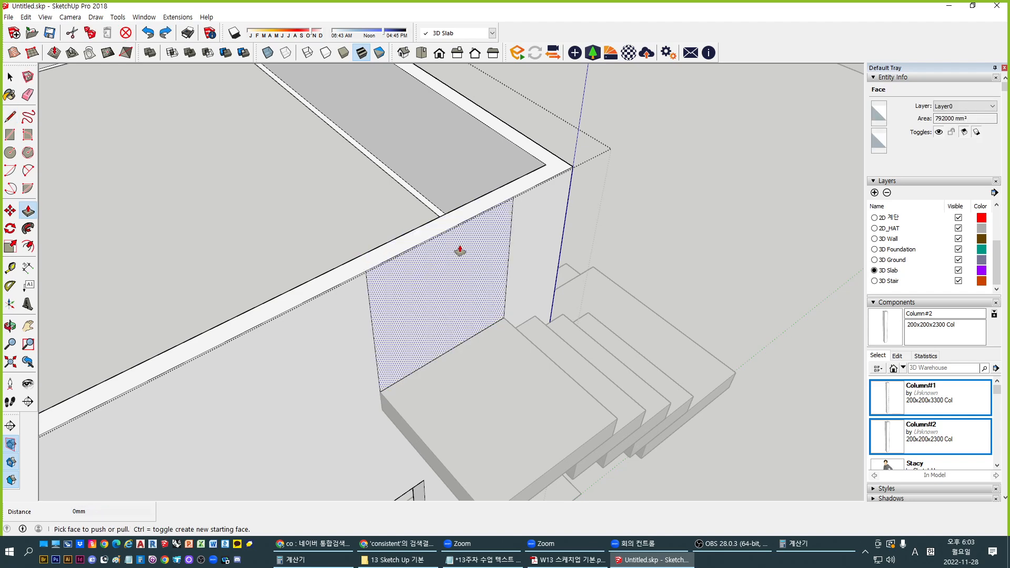
pyautogui.press('l')
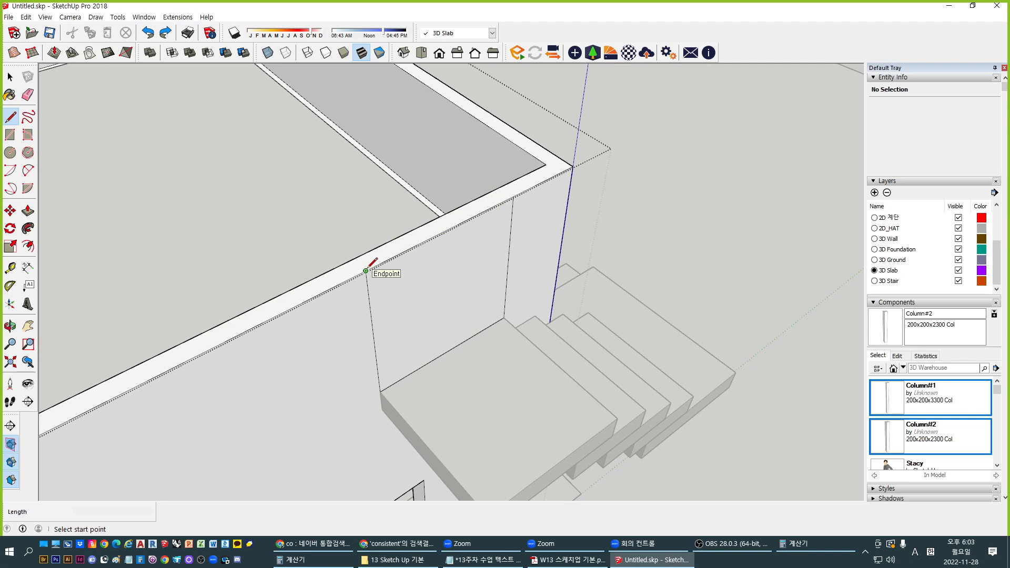
pyautogui.press('p')
pyautogui.click(441, 281)
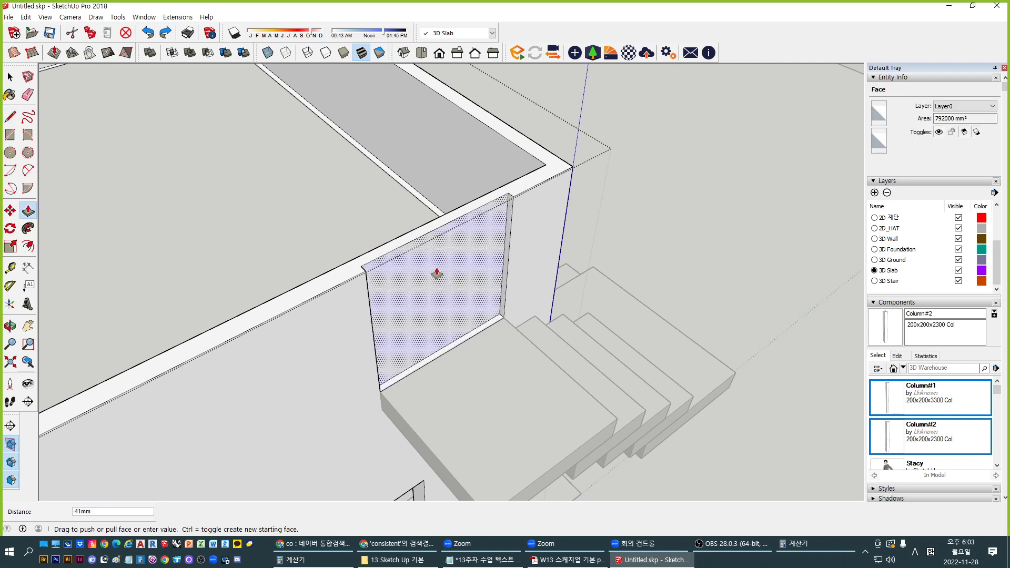
pyautogui.click(409, 253)
# Delete the wall edge above the opening, then undo twice to restore the wall
pyautogui.moveTo(507, 276); pyautogui.dragTo(402, 311, button='middle')
pyautogui.press('space')
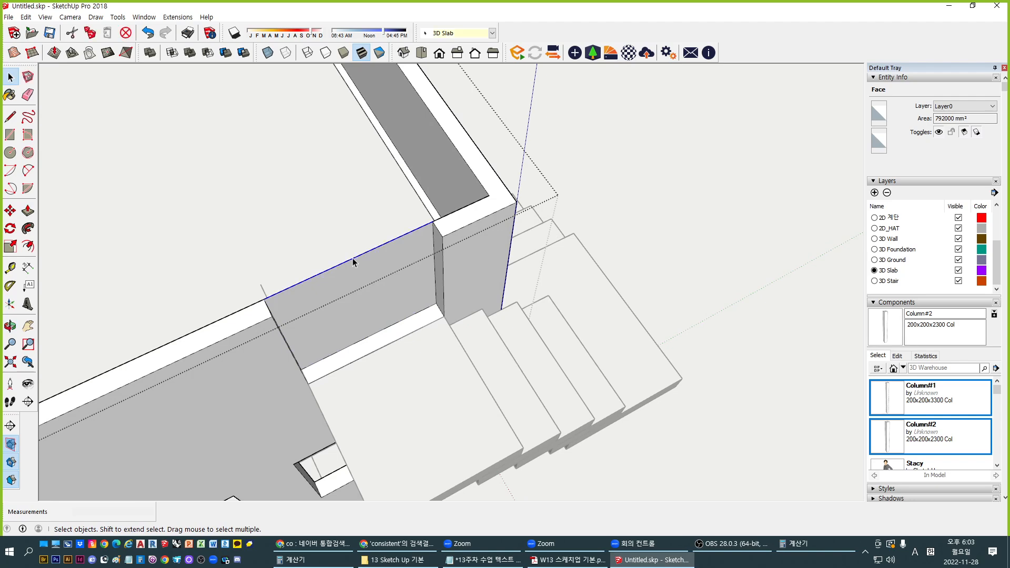
pyautogui.click(354, 262)
pyautogui.press('Delete')
pyautogui.moveTo(410, 350); pyautogui.dragTo(583, 252, button='middle')
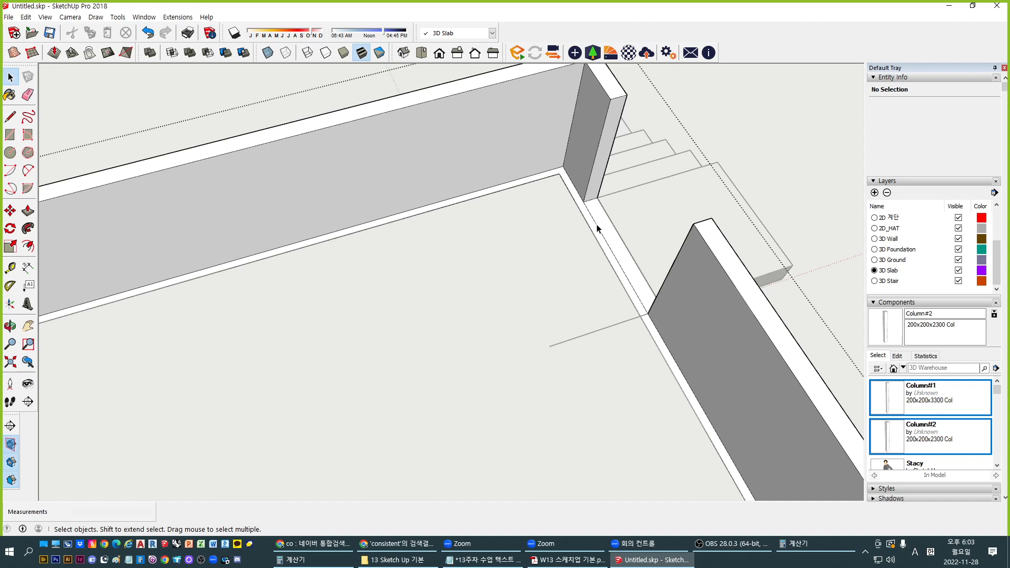
pyautogui.hotkey('ctrl', 'z')
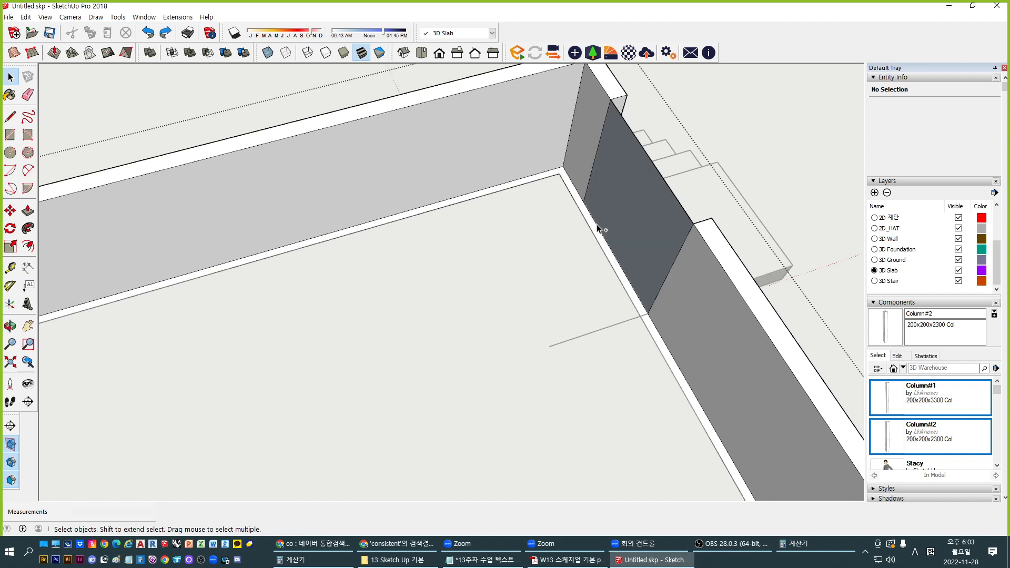
pyautogui.hotkey('ctrl', 'z')
# Draw two lines across the wall top to mark off a strip beside the stairs
pyautogui.moveTo(635, 206); pyautogui.dragTo(226, 182, button='middle')
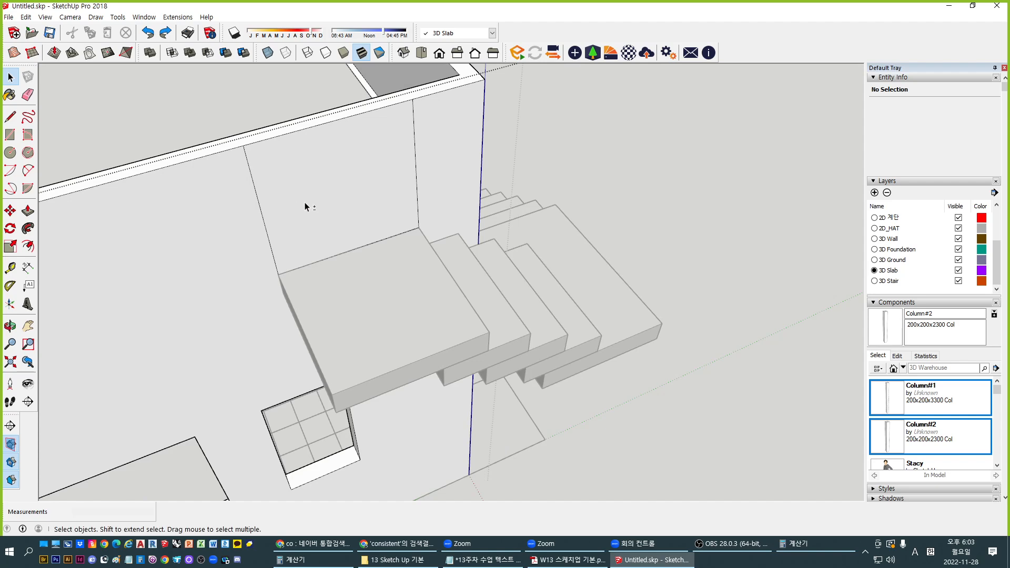
pyautogui.keyDown('shift'); pyautogui.moveTo(306, 201); pyautogui.dragTo(476, 243, button='middle'); pyautogui.keyUp('shift')
pyautogui.scroll(1, 476, 243)
pyautogui.scroll(2, 377, 228)
pyautogui.press('l')
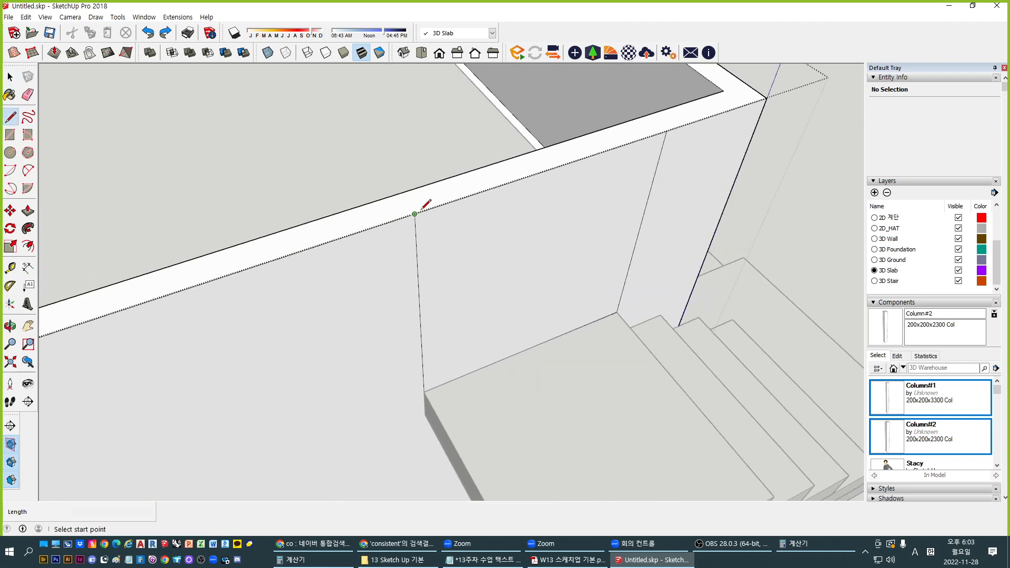
pyautogui.click(415, 214)
pyautogui.click(402, 194)
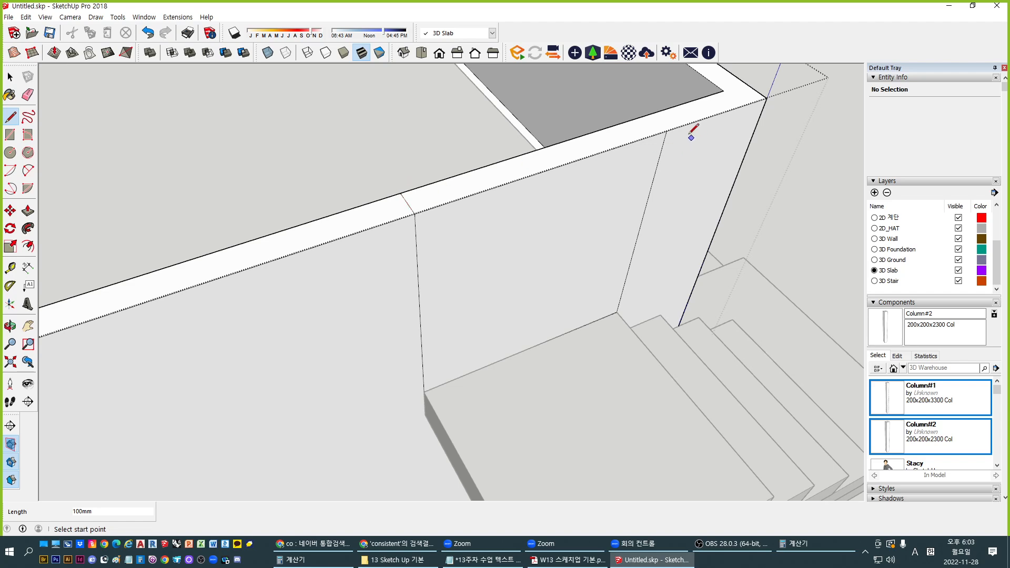
pyautogui.click(666, 130)
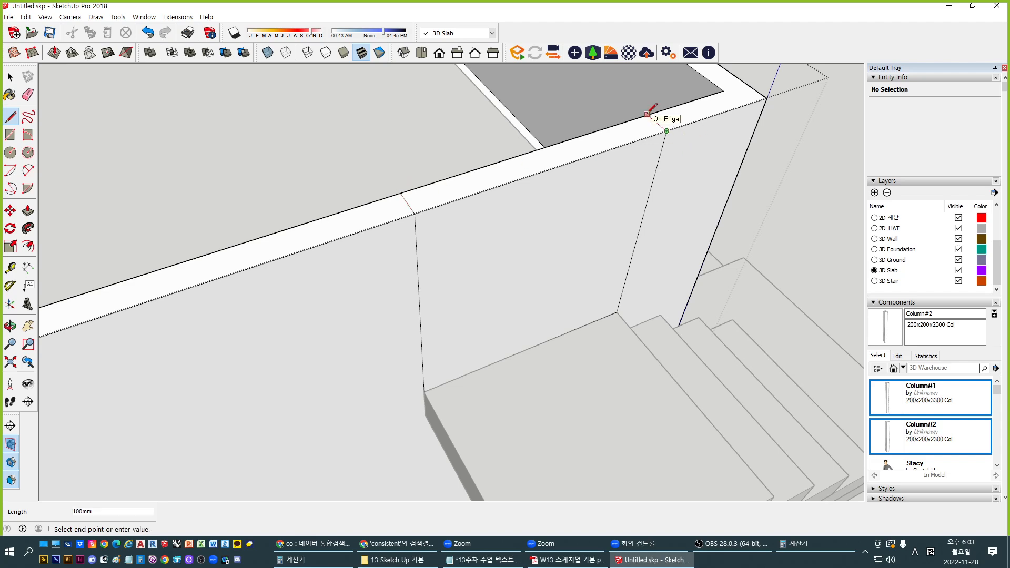
pyautogui.click(648, 115)
# Push the marked wall-top strip down 900 mm, then select the stray floor line
pyautogui.press('p')
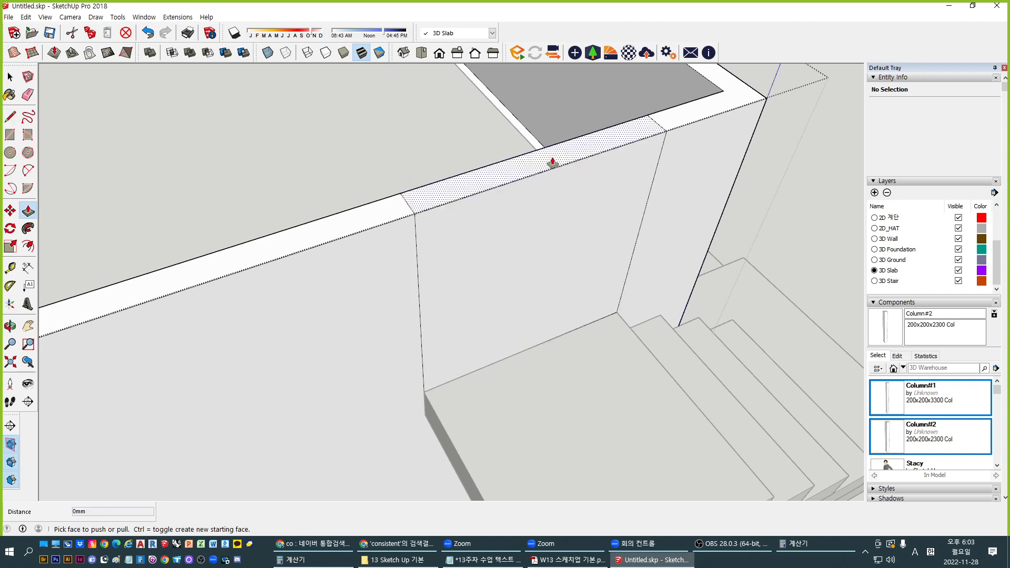
pyautogui.click(548, 167)
pyautogui.click(499, 363)
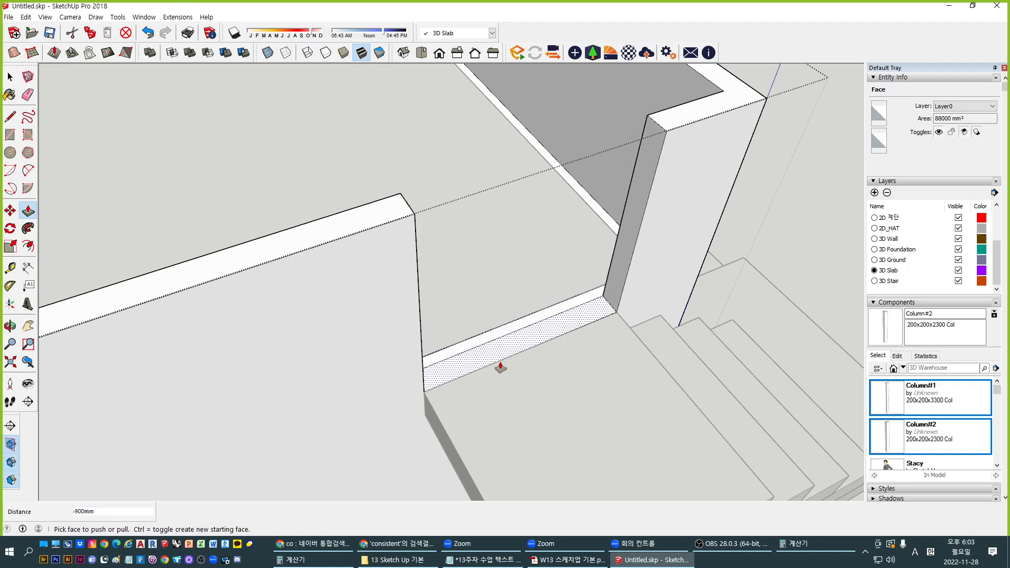
pyautogui.press('space')
pyautogui.moveTo(577, 253); pyautogui.dragTo(573, 378, button='middle')
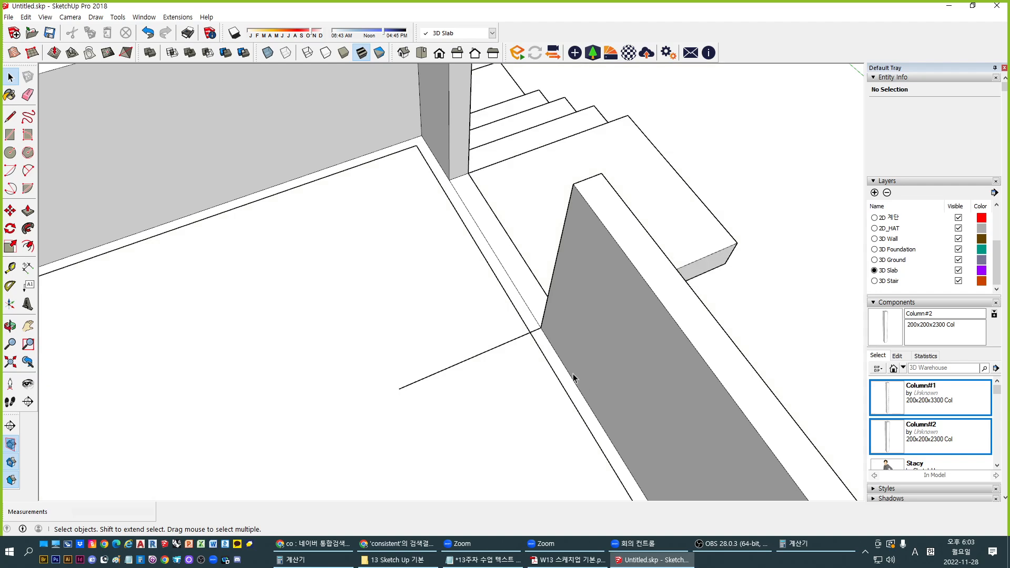
pyautogui.click(521, 339)
# Delete the stray floor line, then delete and restore the stair and slab group
pyautogui.press('Delete')
pyautogui.moveTo(537, 339); pyautogui.dragTo(205, 273, button='middle')
pyautogui.click(604, 355)
pyautogui.press('Delete')
pyautogui.hotkey('ctrl', 'z')
pyautogui.hotkey('ctrl', 'z')
pyautogui.hotkey('ctrl', 'z')
pyautogui.hotkey('ctrl', 'z')
# Select all, then select just the foundation group and bring the wall opening into view
pyautogui.moveTo(568, 299); pyautogui.dragTo(500, 284, button='middle')
pyautogui.hotkey('ctrl', 'a')
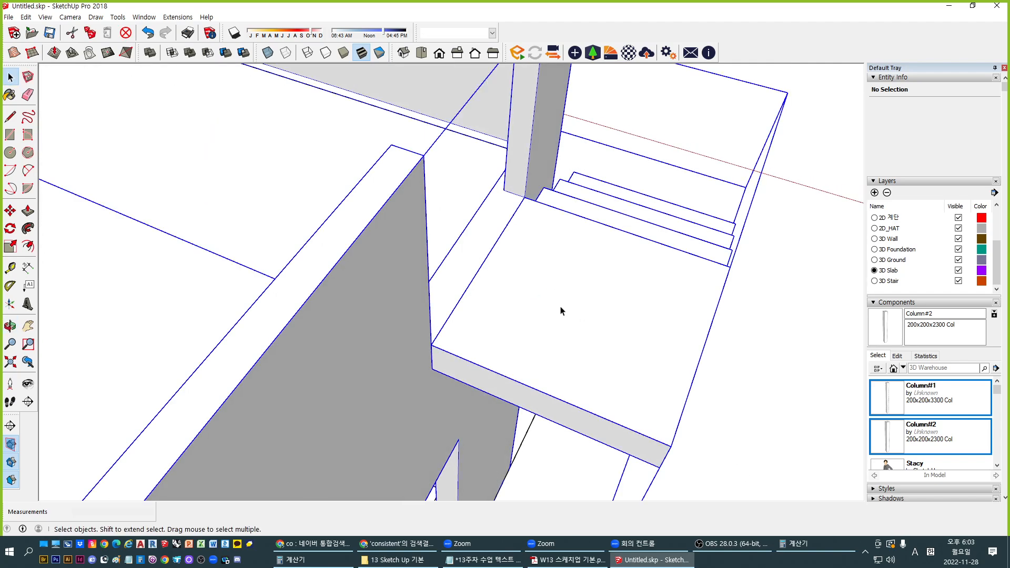
pyautogui.moveTo(562, 311); pyautogui.dragTo(429, 269, button='middle')
pyautogui.moveTo(466, 296); pyautogui.dragTo(542, 262, button='middle')
pyautogui.moveTo(437, 241); pyautogui.dragTo(779, 160, button='middle')
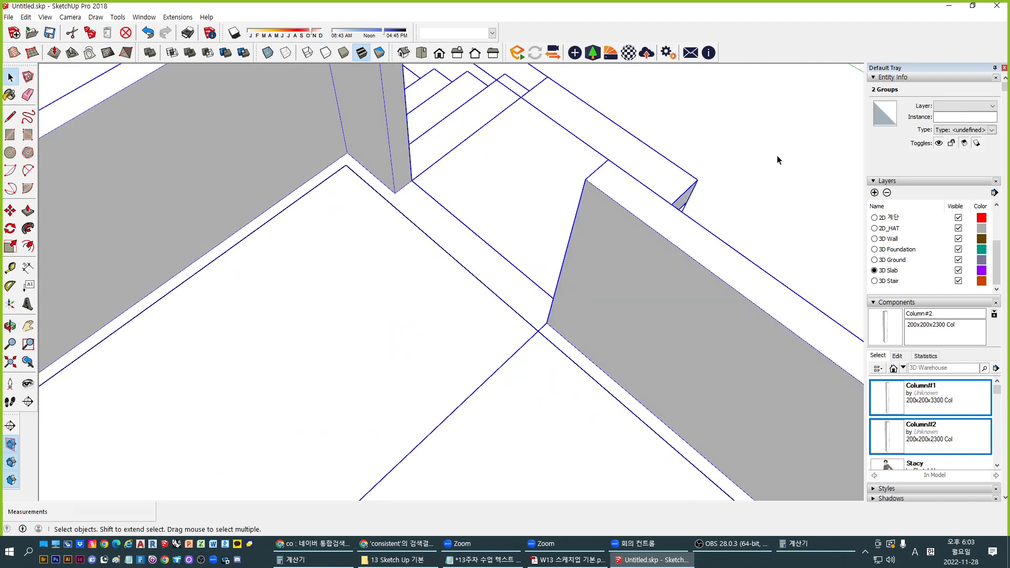
pyautogui.click(779, 160)
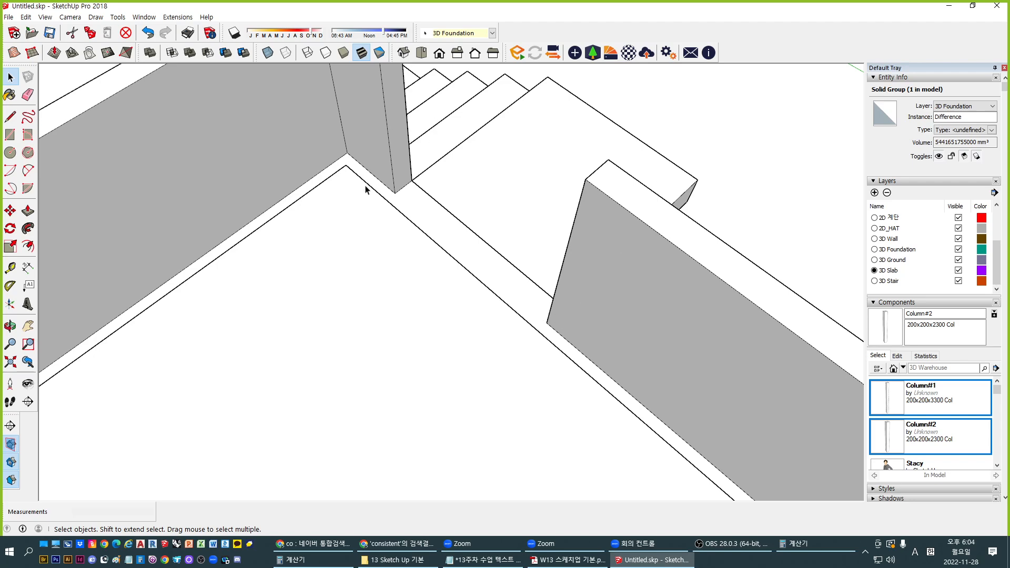
pyautogui.moveTo(480, 251); pyautogui.dragTo(553, 351, button='middle')
pyautogui.keyDown('shift'); pyautogui.moveTo(643, 340); pyautogui.dragTo(629, 296, button='middle'); pyautogui.keyUp('shift')
pyautogui.scroll(3, 521, 317)
# Open the slab group for editing and orbit around to find the white strip face
pyautogui.doubleClick(536, 299)
pyautogui.press('l')
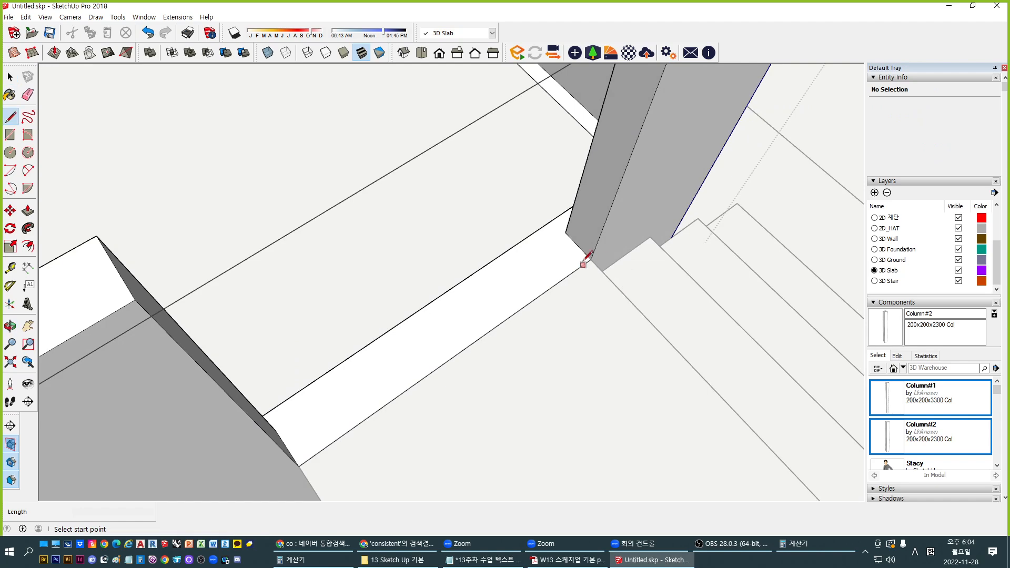
pyautogui.click(590, 259)
pyautogui.press('space')
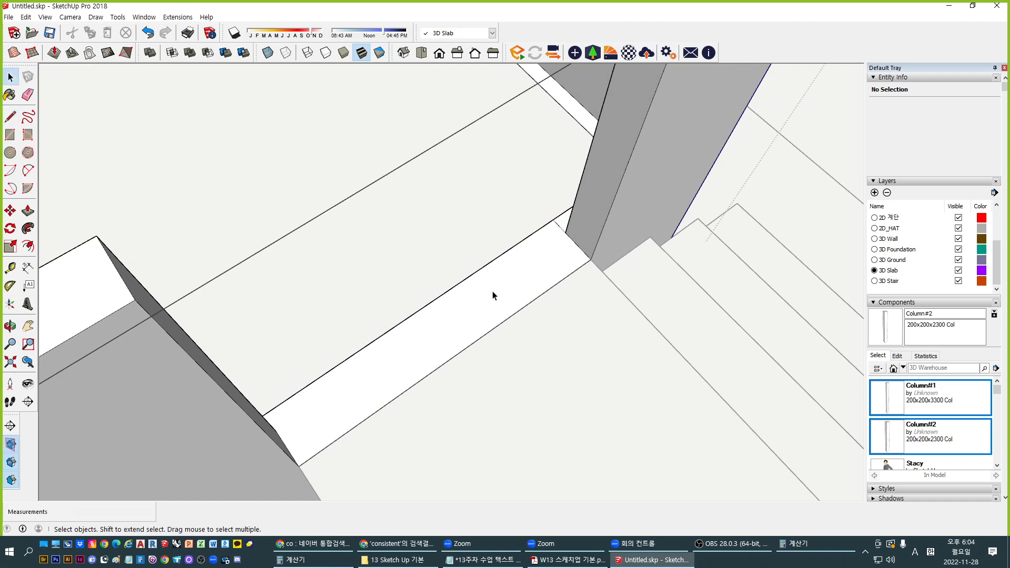
pyautogui.moveTo(494, 293); pyautogui.dragTo(344, 387, button='middle')
pyautogui.press('l')
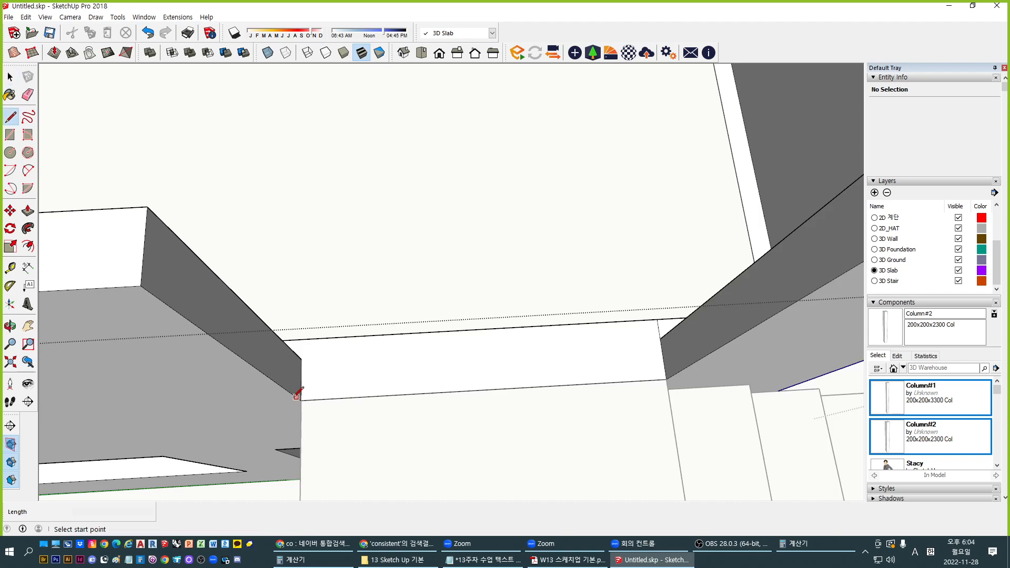
pyautogui.click(309, 334)
pyautogui.press('Escape')
pyautogui.moveTo(372, 382); pyautogui.dragTo(560, 284, button='middle')
# Draw a line from the wall's top corner down to the slab strip edge
pyautogui.press('p')
pyautogui.click(466, 345)
pyautogui.moveTo(440, 394); pyautogui.dragTo(415, 221, button='middle')
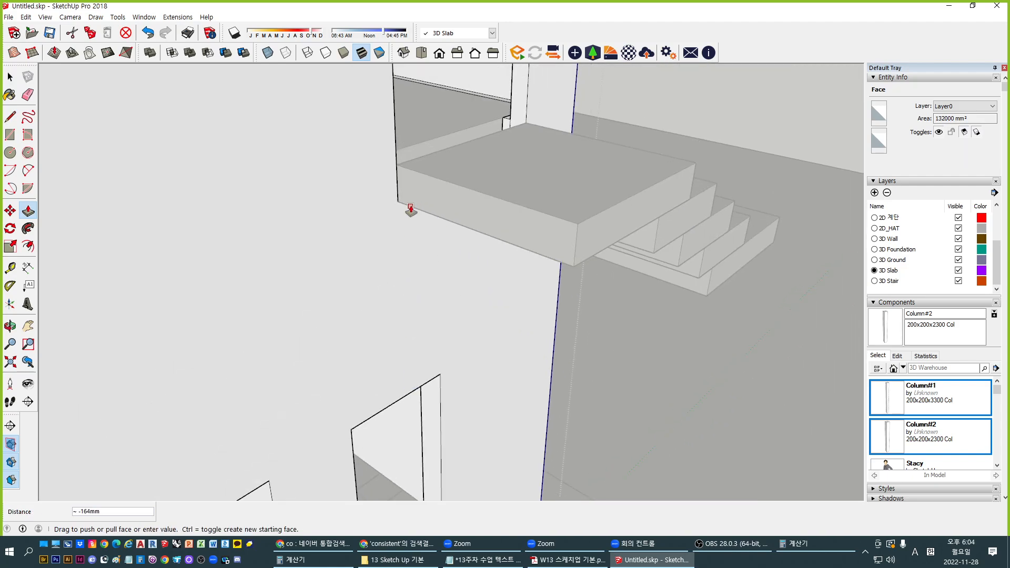
pyautogui.press('space')
pyautogui.scroll(5, 485, 173)
pyautogui.moveTo(501, 276); pyautogui.dragTo(227, 223, button='middle')
pyautogui.scroll(4, 441, 201)
pyautogui.press('l')
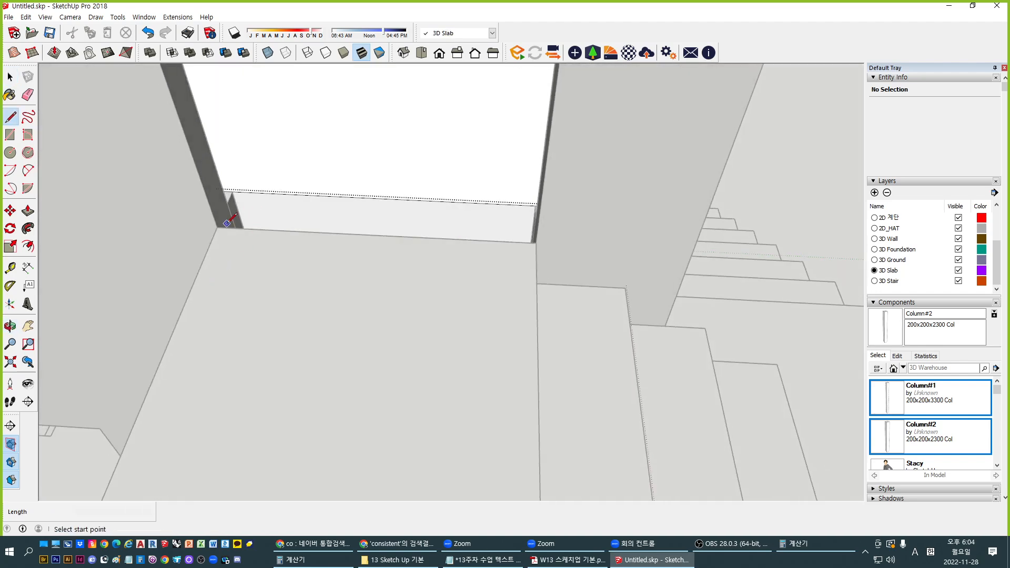
pyautogui.scroll(3, 229, 221)
pyautogui.scroll(2, 248, 219)
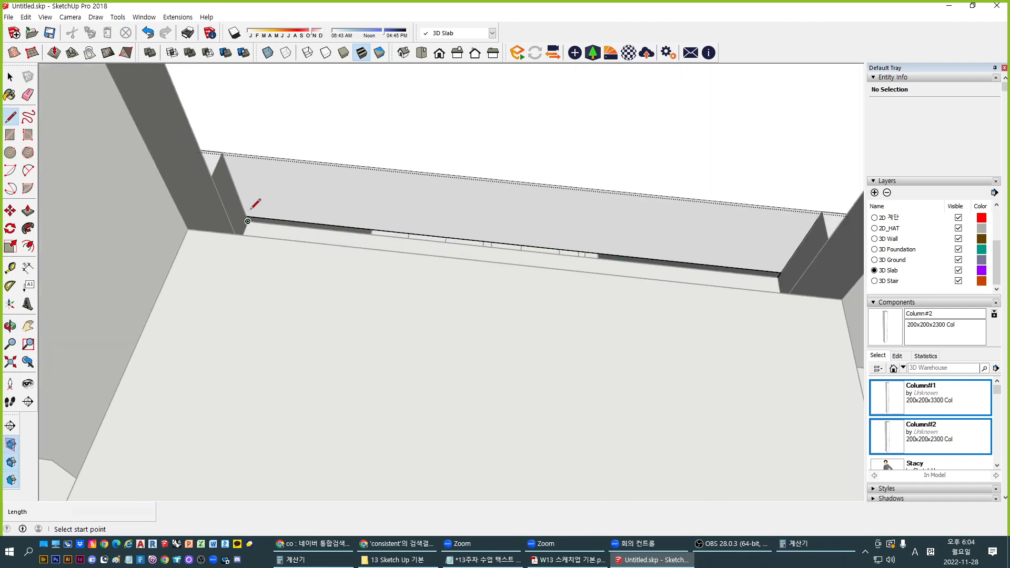
pyautogui.click(222, 153)
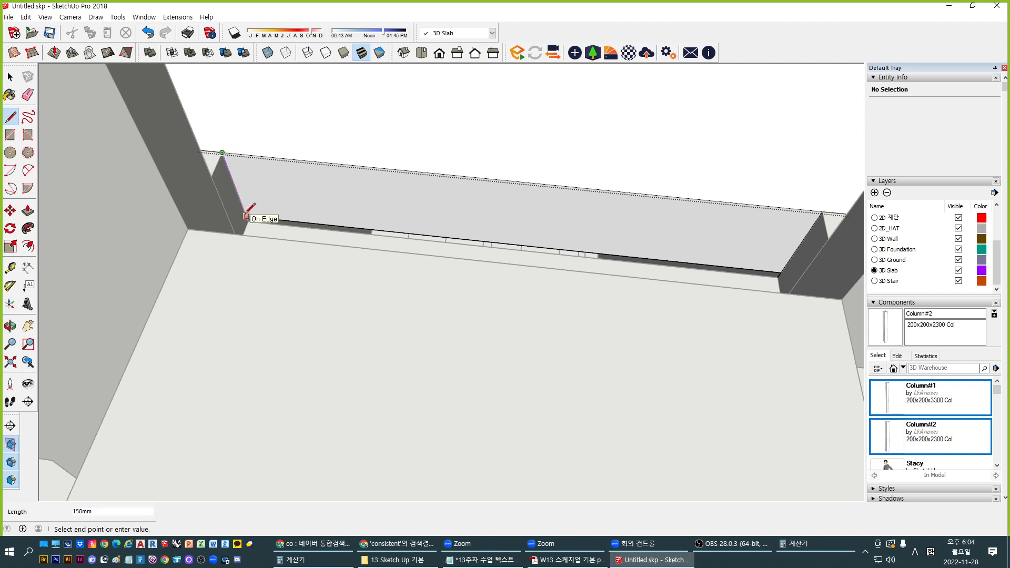
pyautogui.click(246, 216)
pyautogui.scroll(-1, 246, 216)
# Push the split strip face down 150 mm
pyautogui.press('p')
pyautogui.click(296, 203)
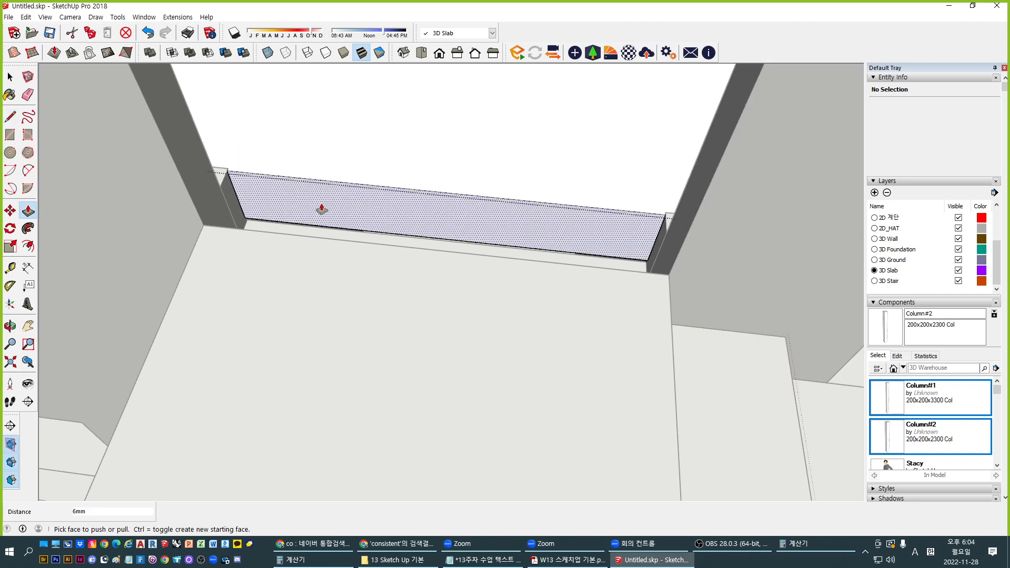
pyautogui.click(320, 208)
pyautogui.click(210, 226)
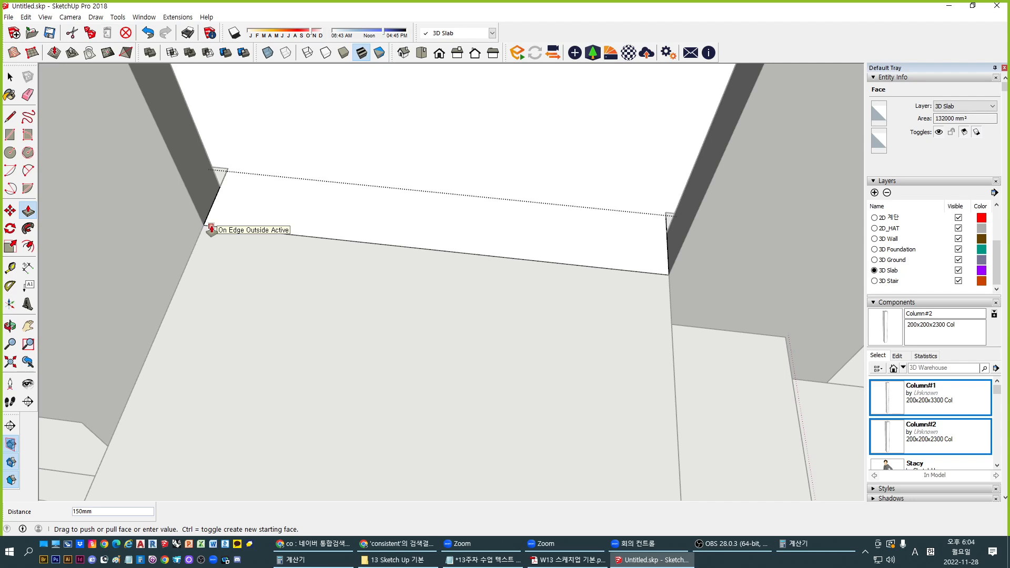
pyautogui.scroll(-3, 210, 227)
# Extend the slab face 1050 mm to the landing, push its underside to the edge, and select the duplicate block
pyautogui.moveTo(164, 425); pyautogui.dragTo(222, 295, button='middle')
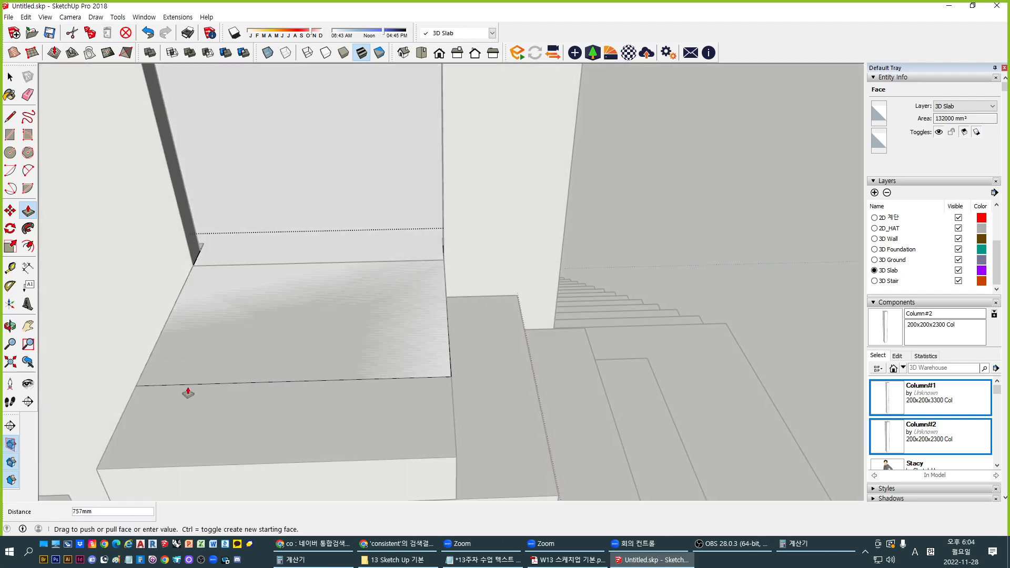
pyautogui.moveTo(188, 392); pyautogui.dragTo(373, 269, button='middle')
pyautogui.click(237, 291)
pyautogui.click(348, 306)
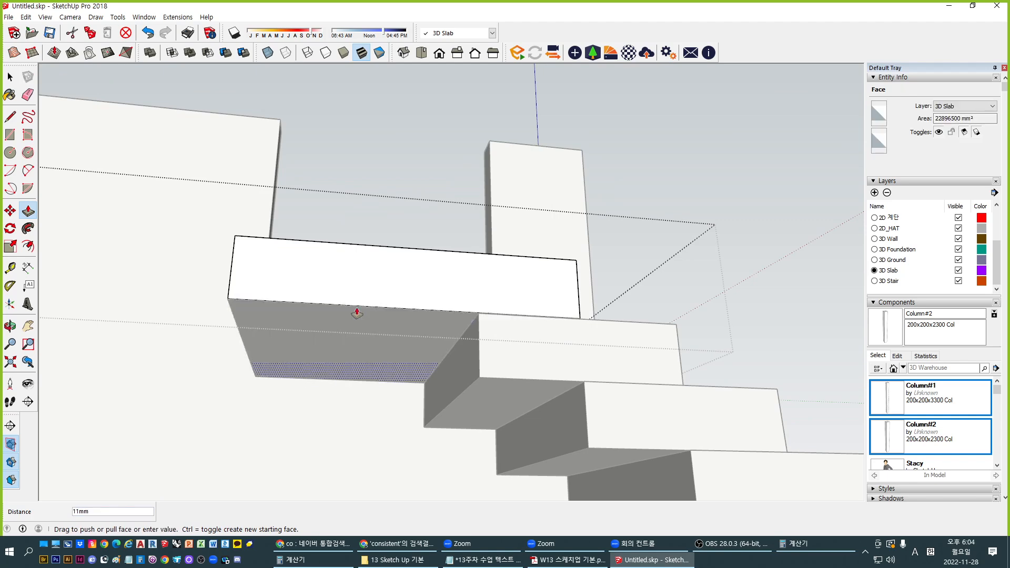
pyautogui.click(308, 304)
pyautogui.moveTo(403, 235); pyautogui.dragTo(565, 446, button='middle')
pyautogui.press('space')
pyautogui.press('Escape')
pyautogui.moveTo(422, 301); pyautogui.dragTo(563, 350, button='middle')
pyautogui.click(561, 352)
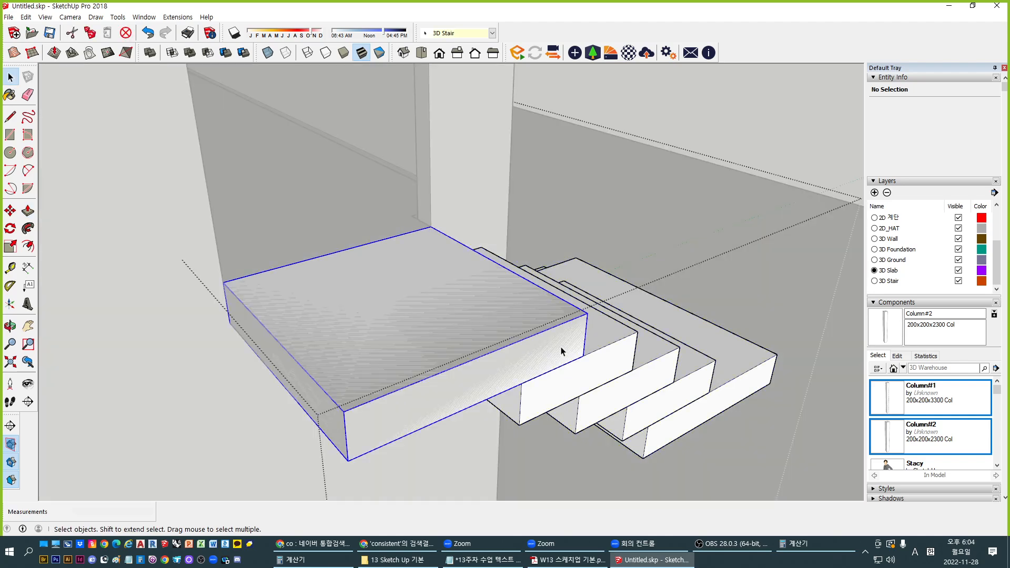
# Delete the duplicate landing block, exit group editing and select the slab group
pyautogui.press('Delete')
pyautogui.scroll(-1, 428, 361)
pyautogui.click(428, 360)
pyautogui.scroll(-2, 475, 323)
pyautogui.moveTo(389, 376); pyautogui.dragTo(540, 366, button='middle')
pyautogui.scroll(1, 414, 361)
pyautogui.moveTo(468, 362); pyautogui.dragTo(513, 363, button='middle')
pyautogui.click(505, 288)
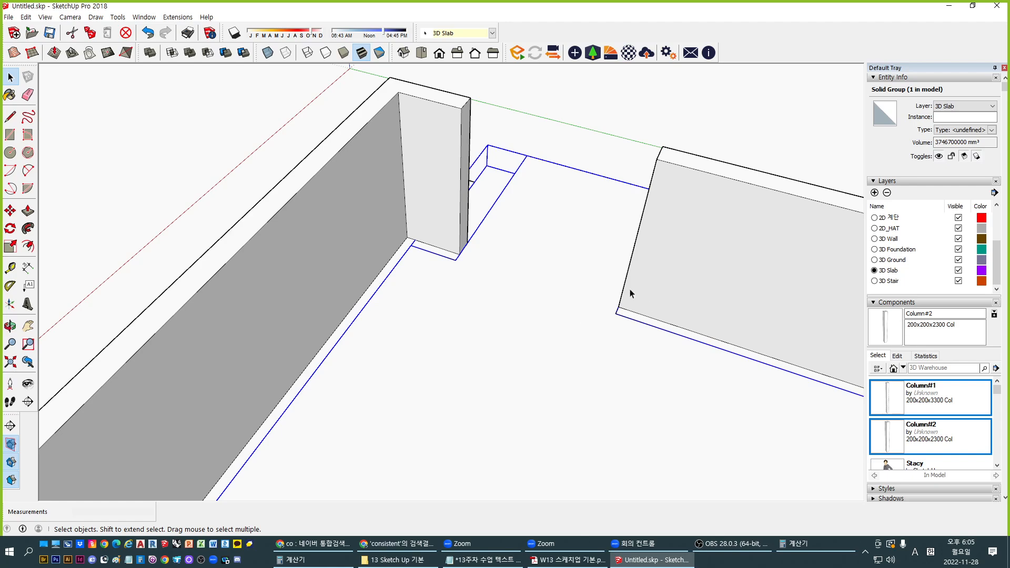
# Orbit around the stairs, walls and door and window openings, then switch to the course PDF
pyautogui.scroll(-2, 498, 250)
pyautogui.moveTo(498, 250); pyautogui.dragTo(421, 176, button='middle')
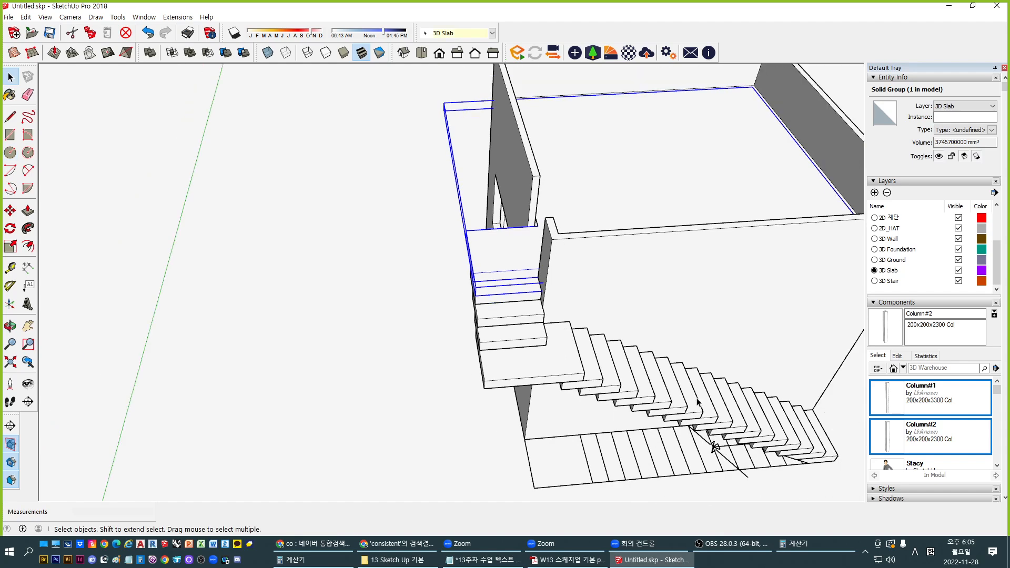
pyautogui.keyDown('shift'); pyautogui.moveTo(707, 400); pyautogui.dragTo(448, 403, button='middle'); pyautogui.keyUp('shift')
pyautogui.moveTo(630, 437)
pyautogui.mouseDown(button='middle')
pyautogui.moveTo(598, 417)
pyautogui.moveTo(584, 386)
pyautogui.mouseUp(button='middle')
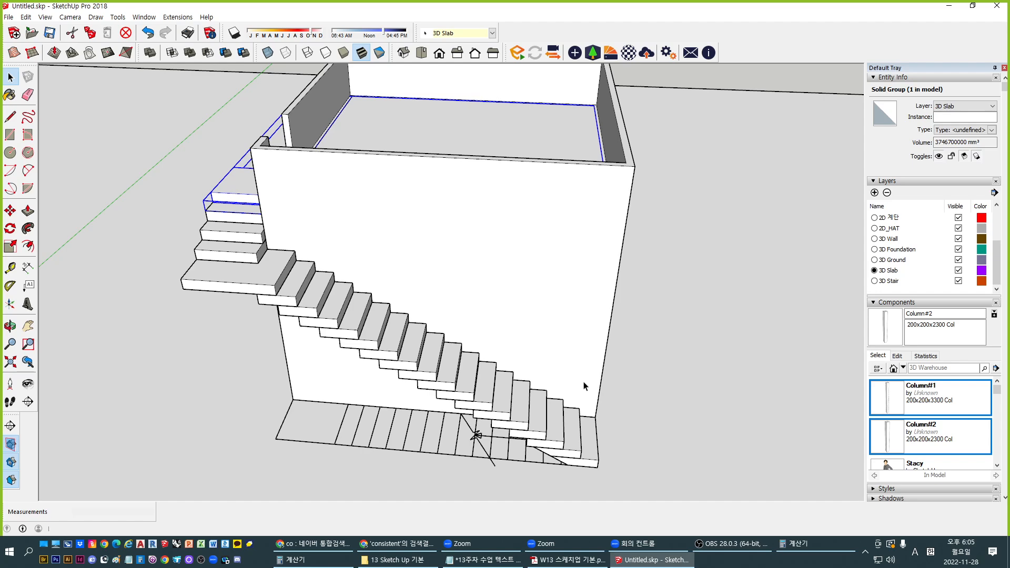
pyautogui.moveTo(583, 385); pyautogui.dragTo(552, 300, button='middle')
pyautogui.scroll(3, 550, 313)
pyautogui.moveTo(485, 278); pyautogui.dragTo(762, 306, button='middle')
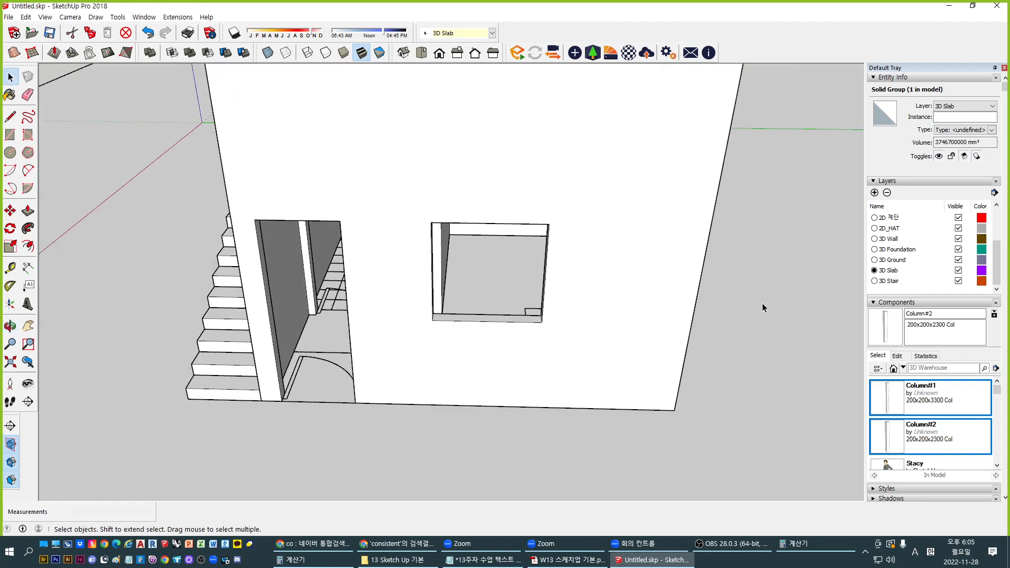
pyautogui.scroll(2, 309, 296)
pyautogui.moveTo(309, 295); pyautogui.dragTo(336, 263, button='middle')
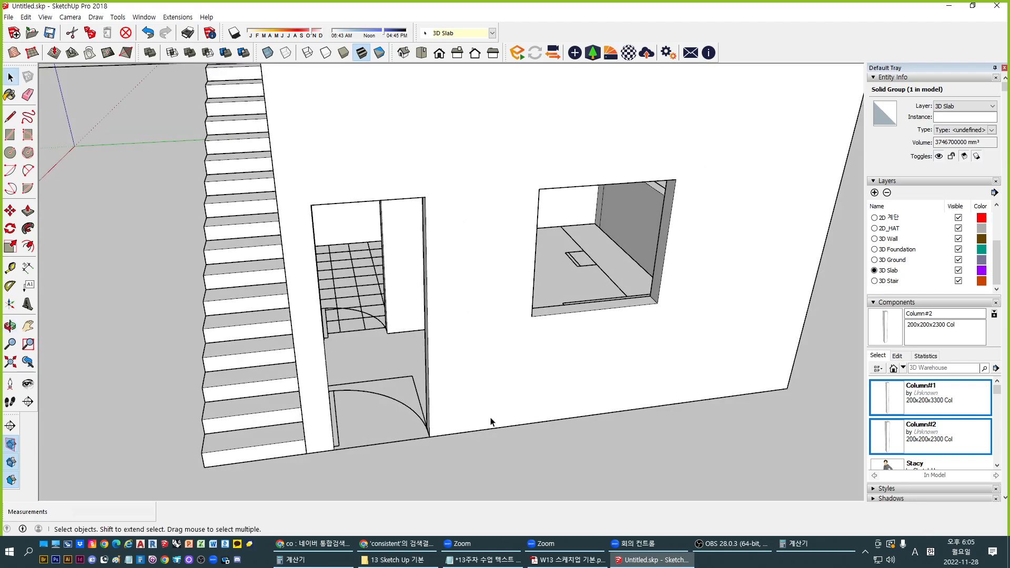
pyautogui.click(568, 560)
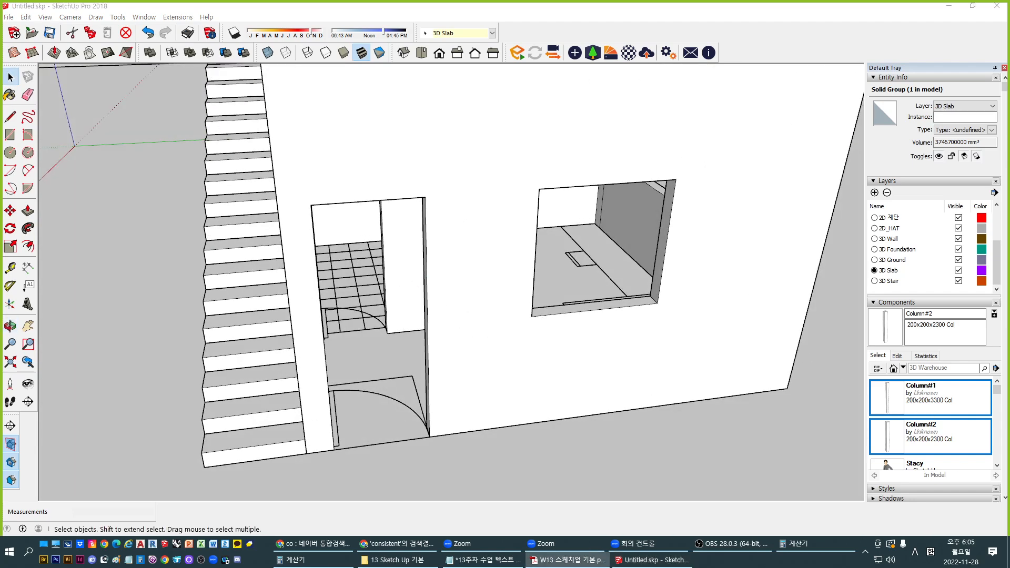